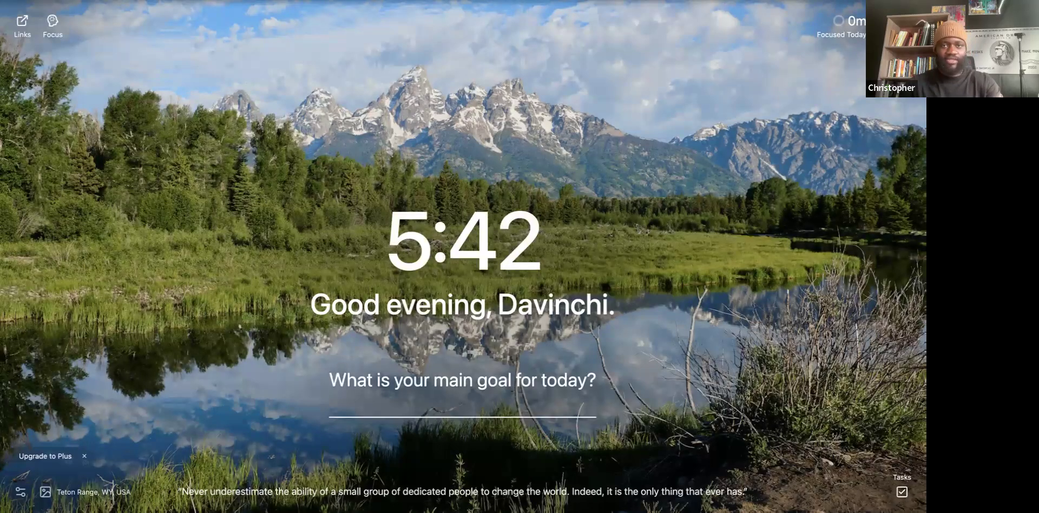
Go to the Google homepage by entering 'google' in the Chrome address bar.
text(google)
key(Return)
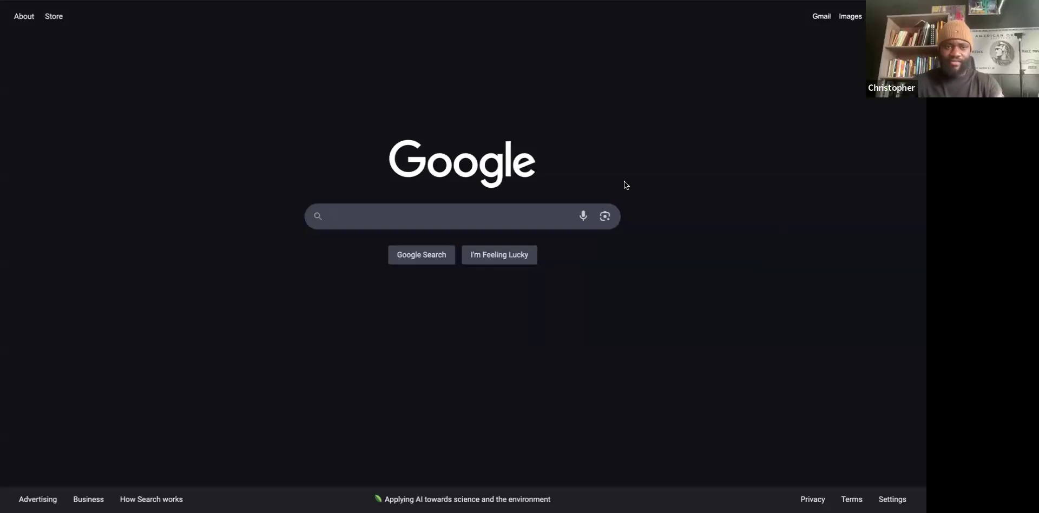
Type 'lifestyle Marb' into Google search, correcting the 'lifestyll' typo, to get autocomplete suggestions.
click(456, 214)
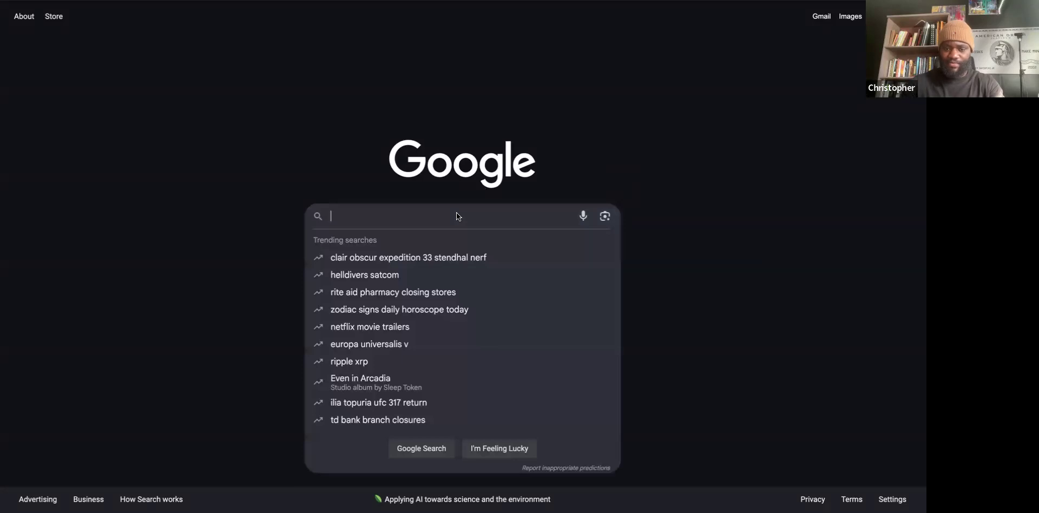
text(lifestyll)
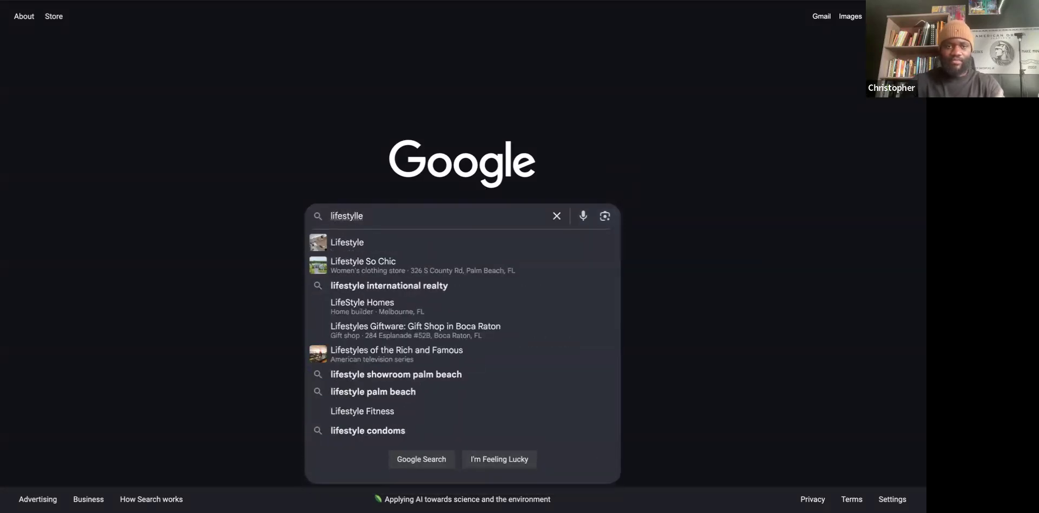
key(BackSpace)
text(e)
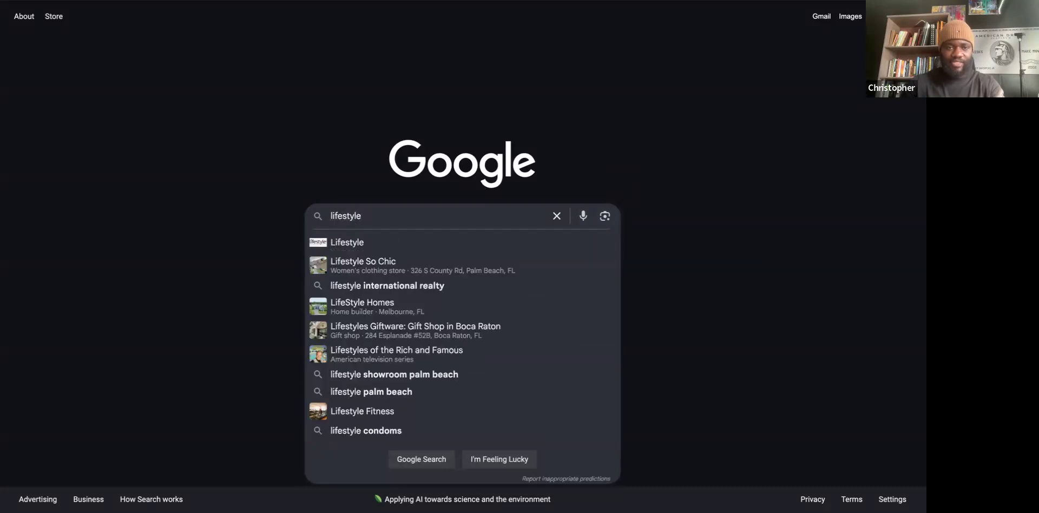
text( Marb)
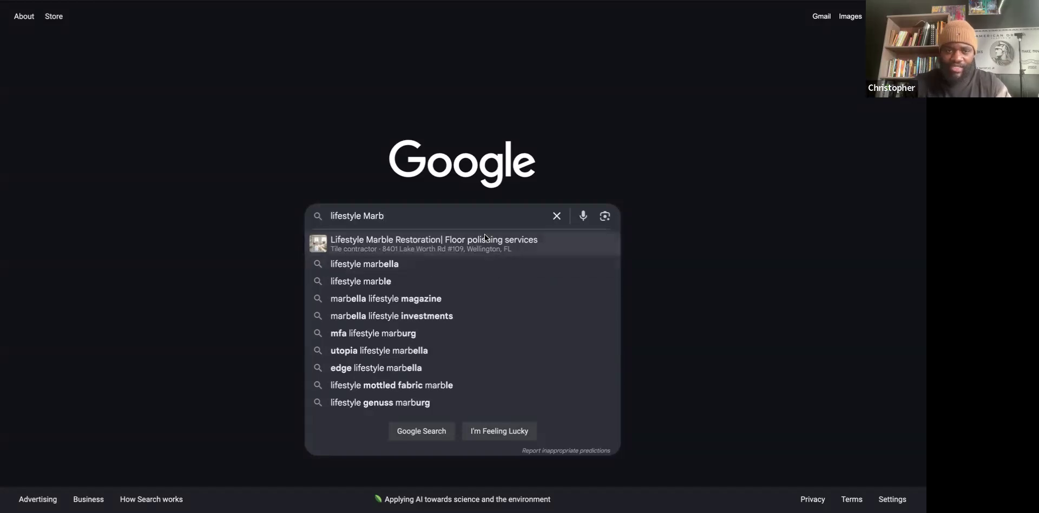
Search for the 'Lifestyle Marble Restoration' suggestion and bring up options on the company's website result.
click(394, 242)
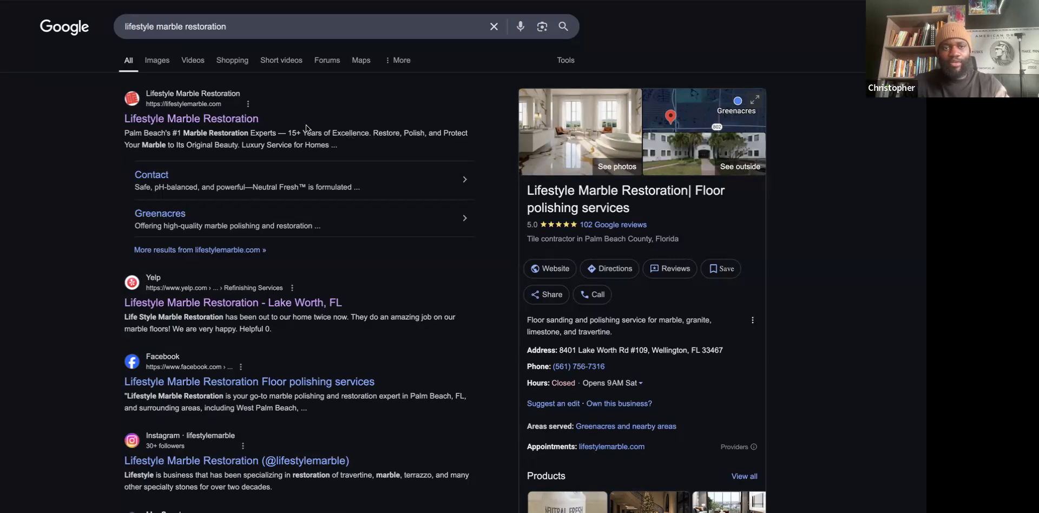
right_click(199, 116)
click(79, 146)
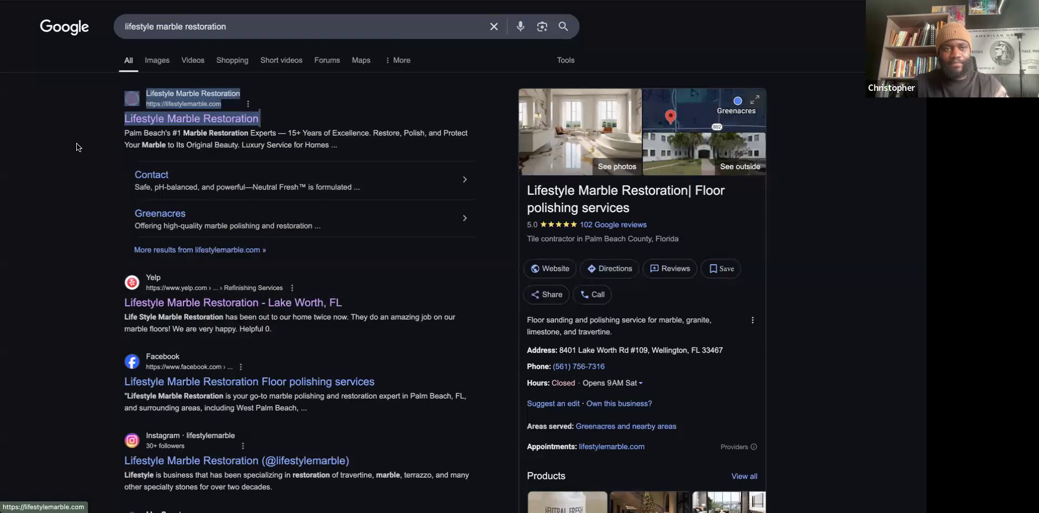
click(78, 147)
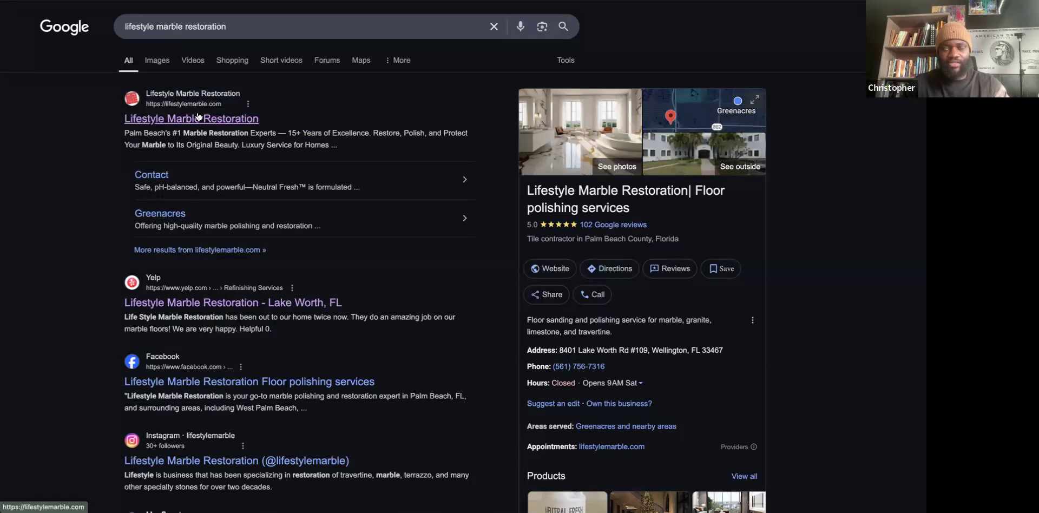
click(199, 117)
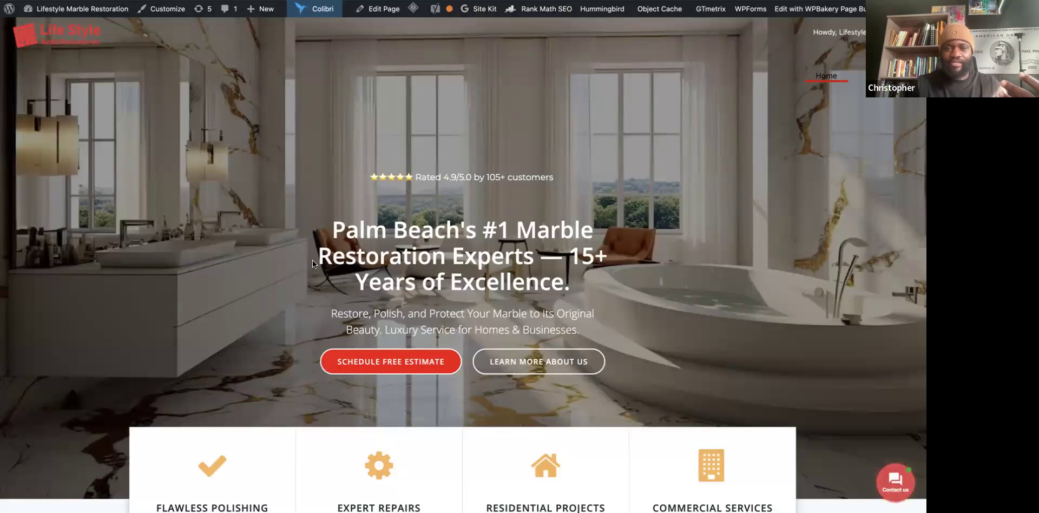
click(354, 2)
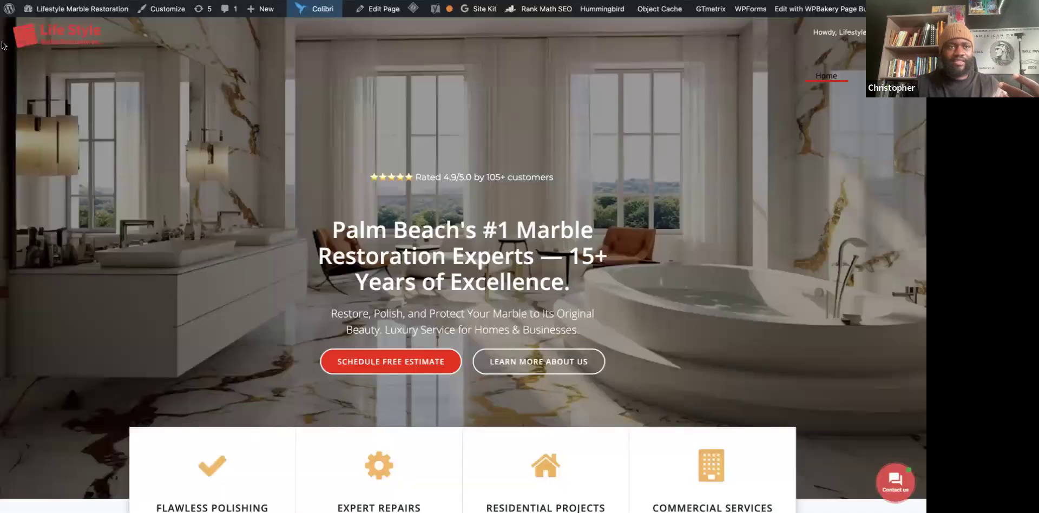
click(265, 1)
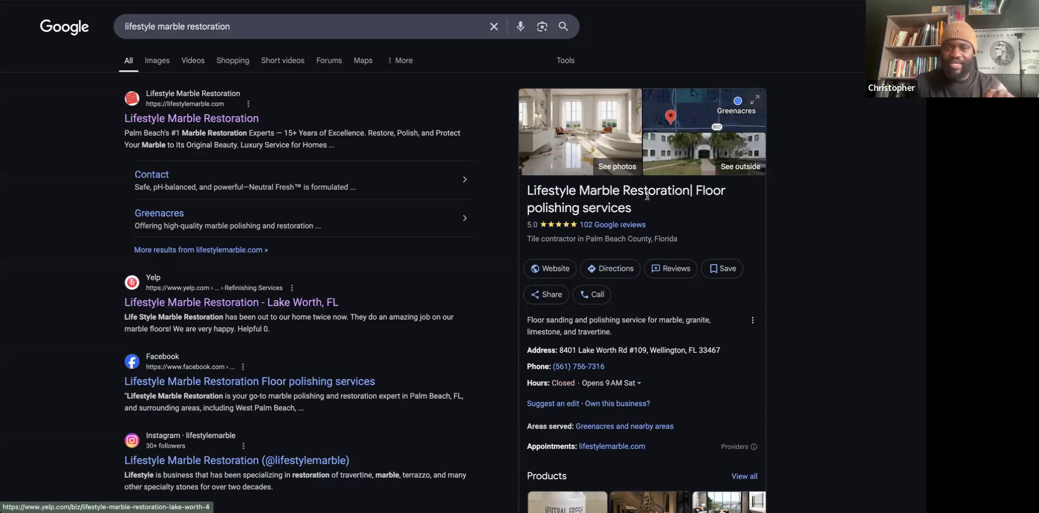
View the company's 5.0-star Yelp listing without the sign-in prompt, then return to the Google results.
click(226, 305)
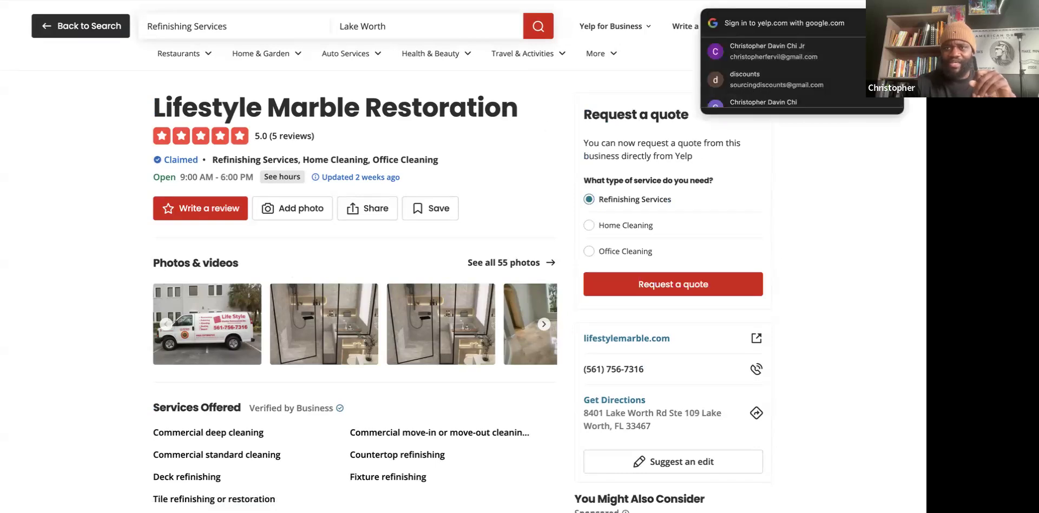
click(891, 24)
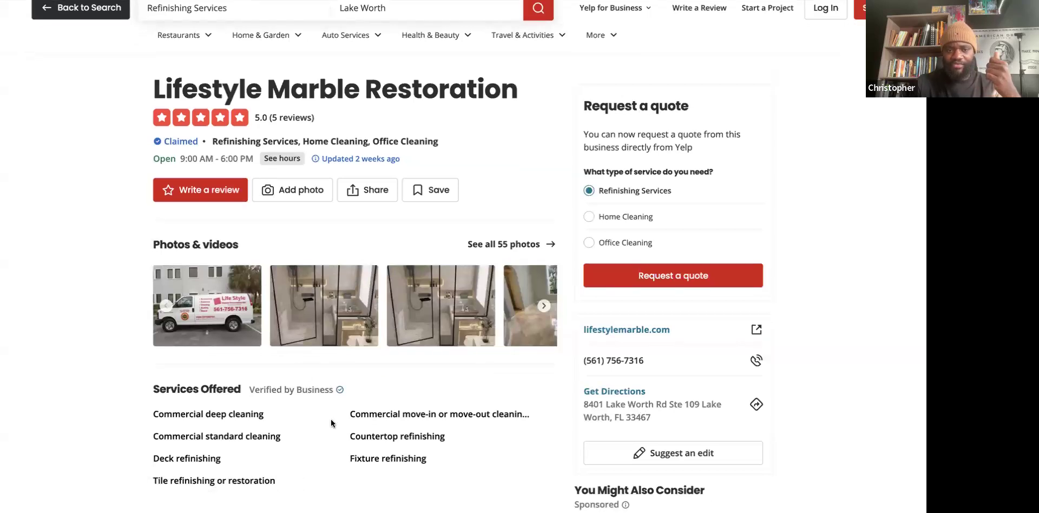
scroll(352, 297, down, 1)
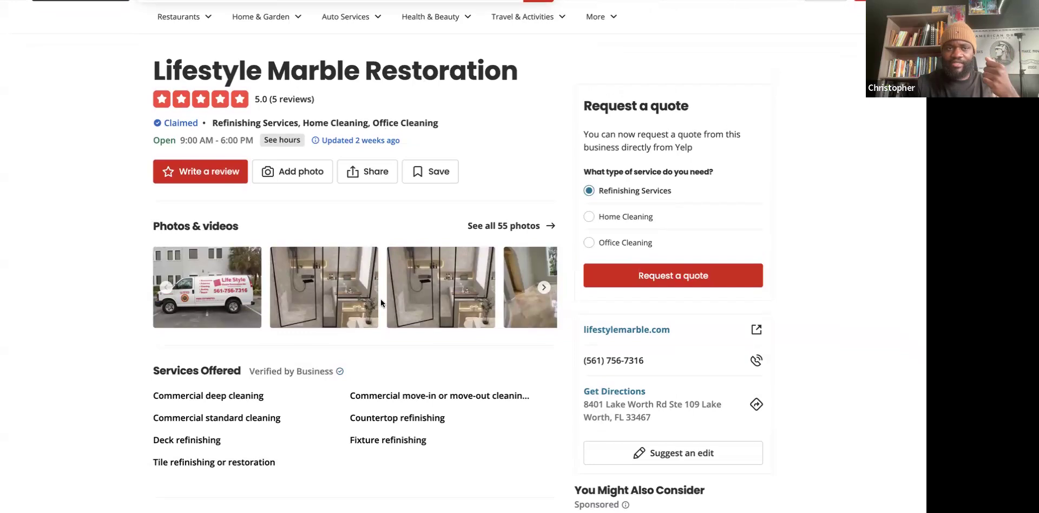
scroll(336, 357, up, 1)
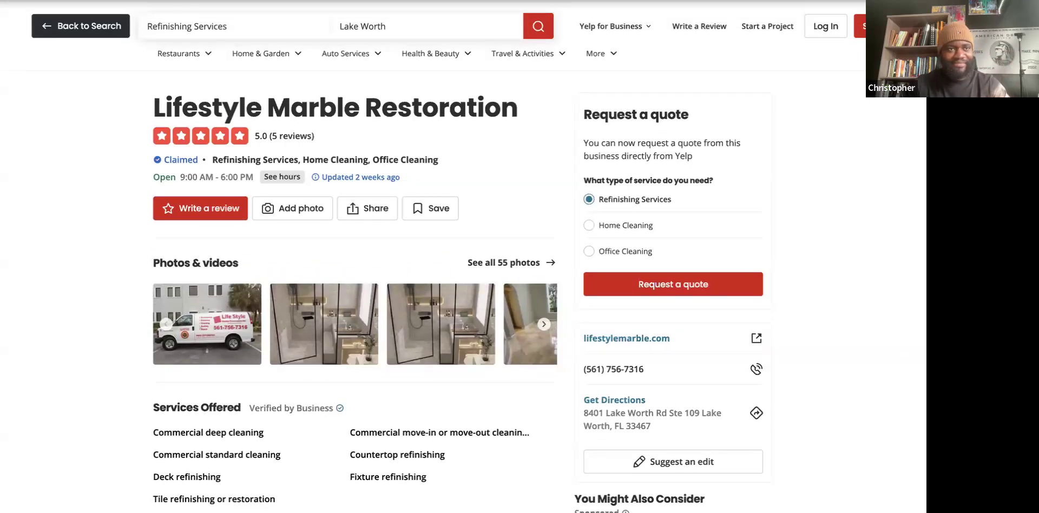
key(alt+Left)
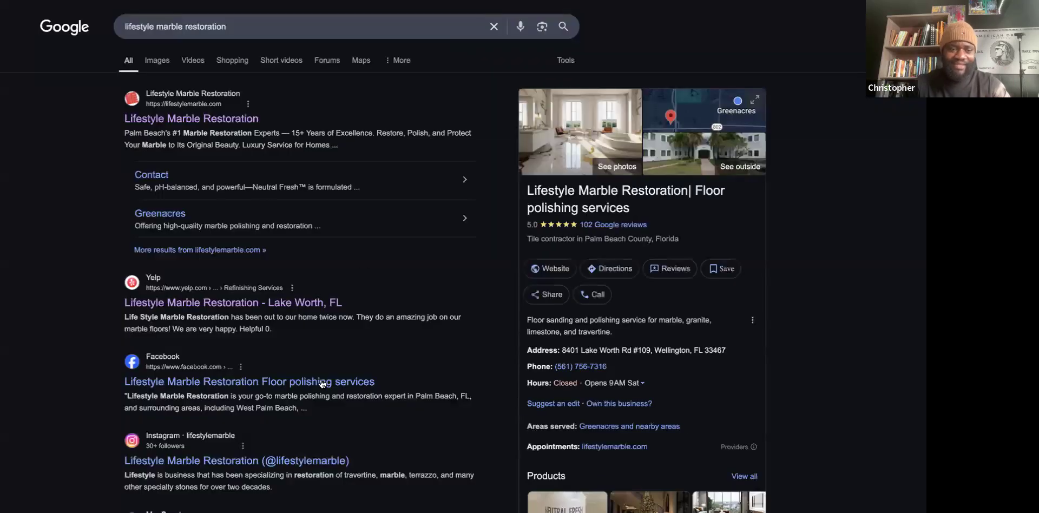
Open the company's Neutral Fresh Marble Floor Cleaner listing from the Amazon.com result.
scroll(427, 413, down, 2)
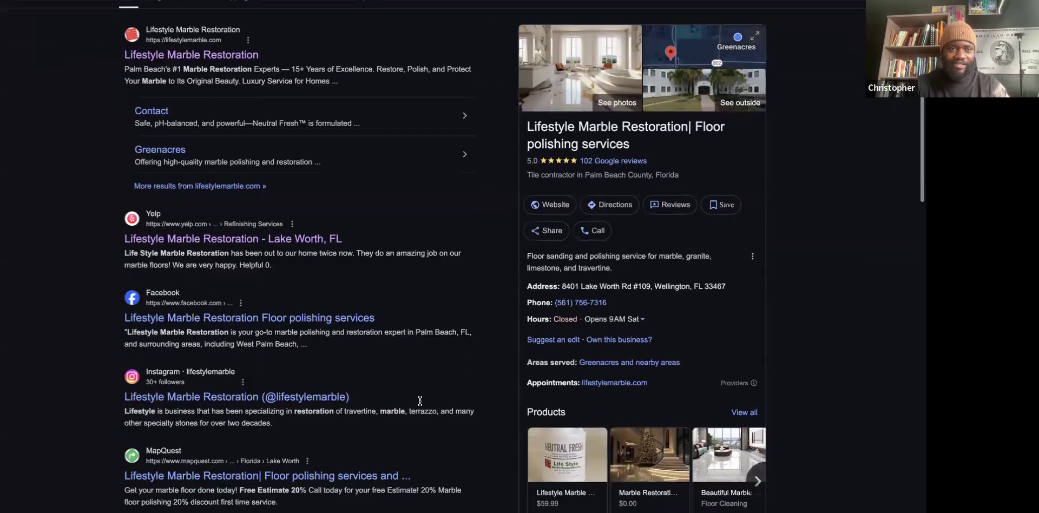
scroll(398, 378, up, 2)
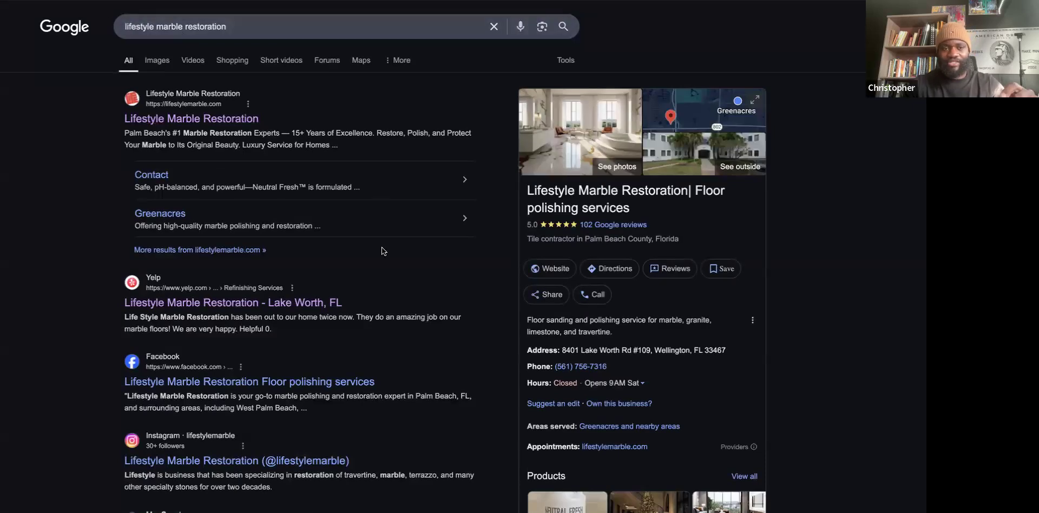
scroll(423, 424, down, 5)
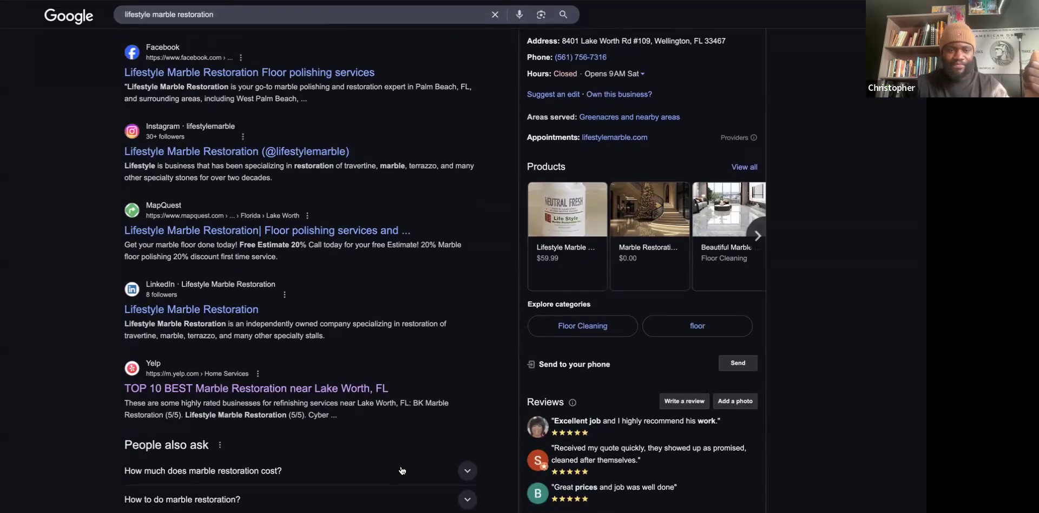
scroll(401, 466, down, 5)
scroll(327, 362, down, 1)
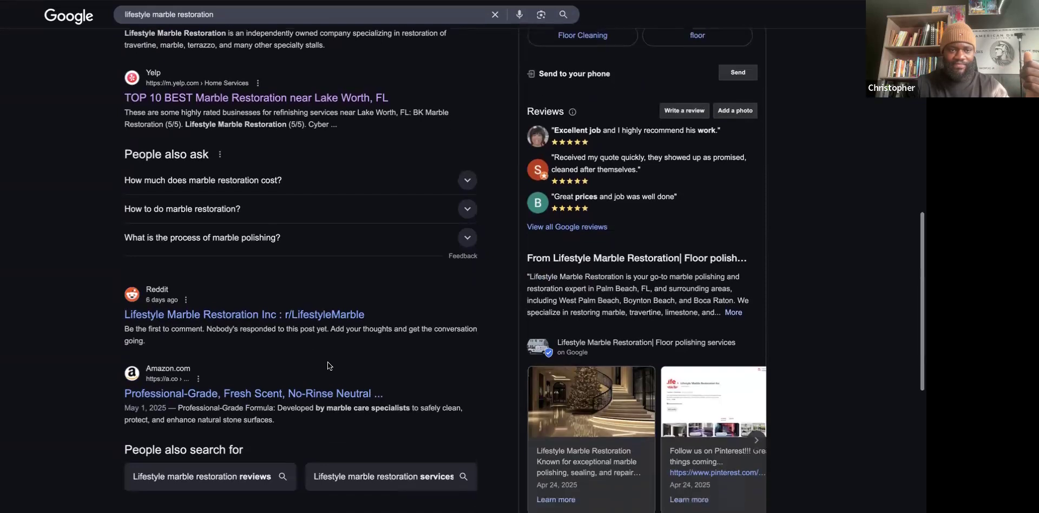
scroll(288, 338, down, 1)
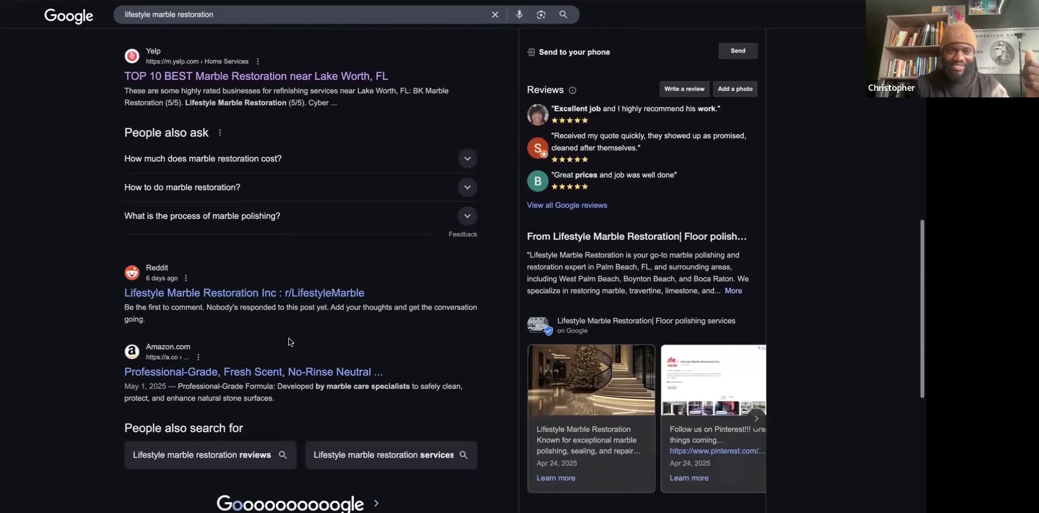
scroll(330, 337, down, 1)
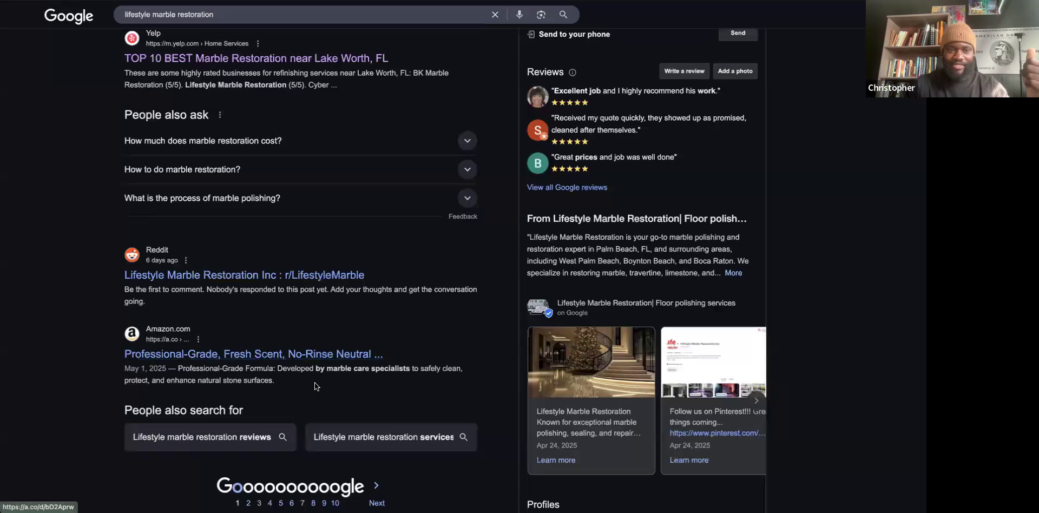
click(232, 355)
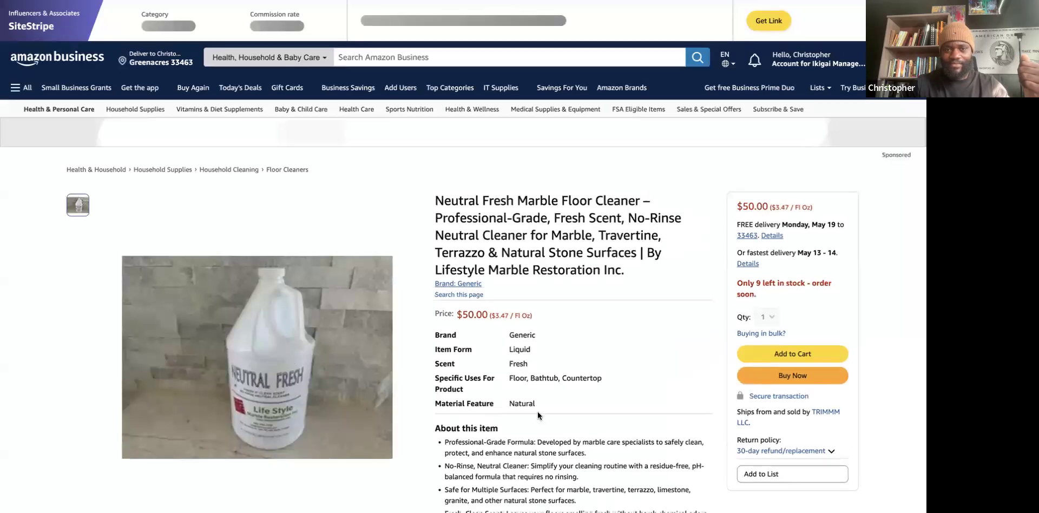
Dismiss the IP alert and close the SellerAmp panel to reveal the $50.00 price.
click(528, 296)
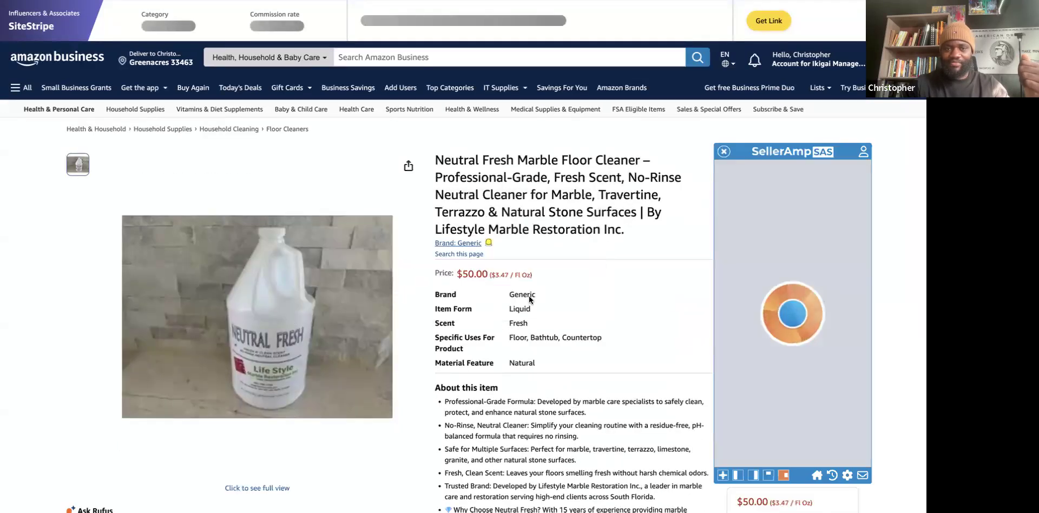
click(724, 152)
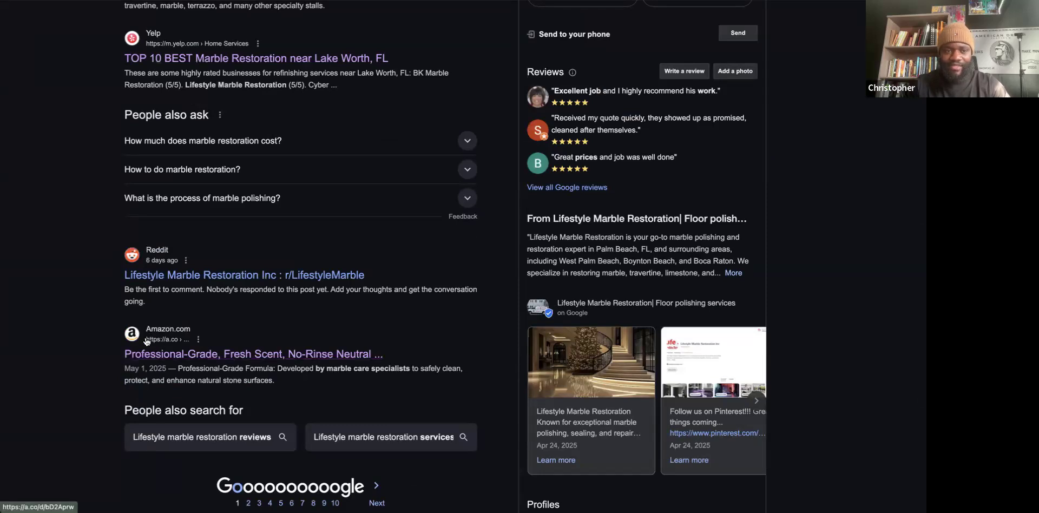
Scroll back up to the company's top result and its 5.0-star, 102-review profile panel.
scroll(150, 342, up, 1)
scroll(147, 340, up, 10)
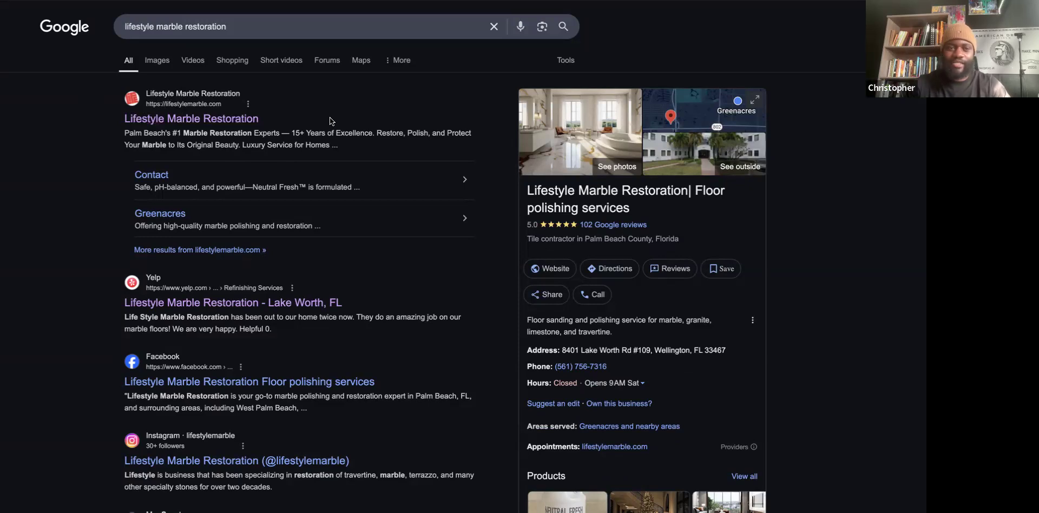
Scroll through the first results page down to the Reddit, Amazon and social-profile entries.
scroll(260, 244, down, 15)
scroll(216, 314, down, 4)
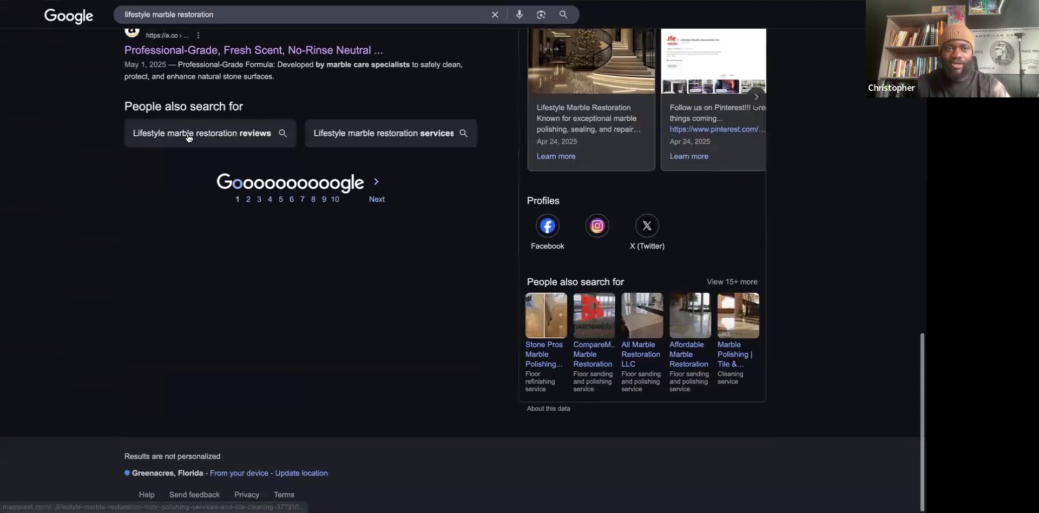
scroll(185, 202, up, 3)
scroll(188, 138, up, 2)
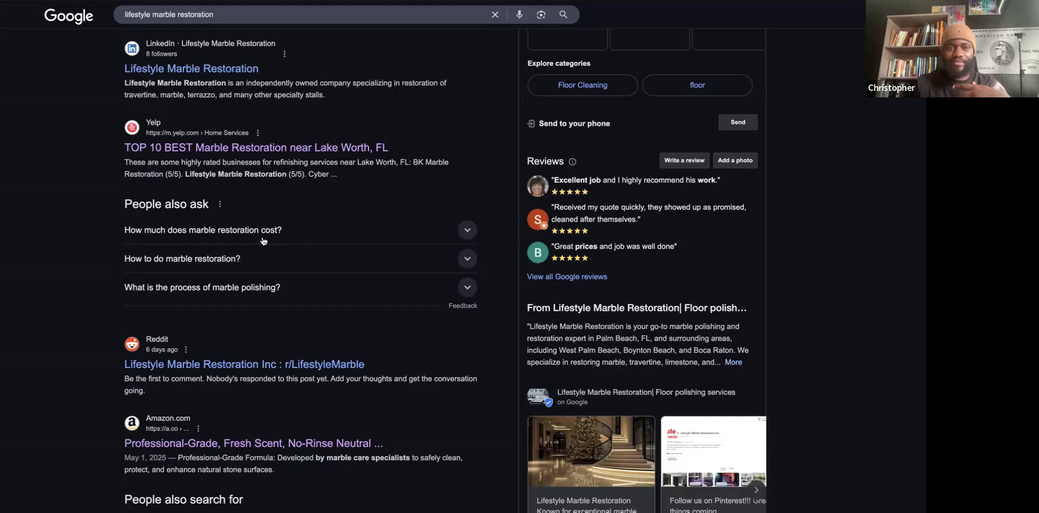
scroll(264, 241, up, 10)
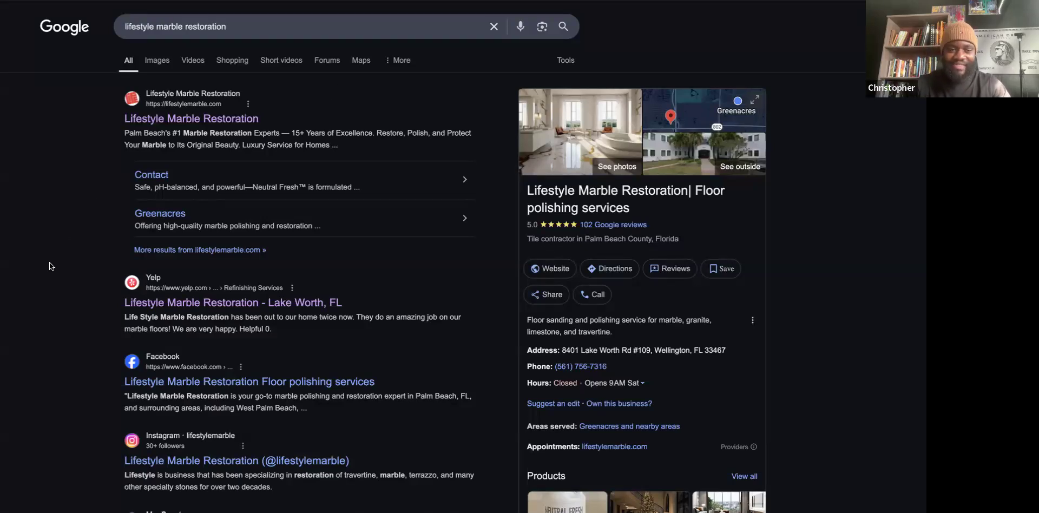
scroll(46, 362, down, 1)
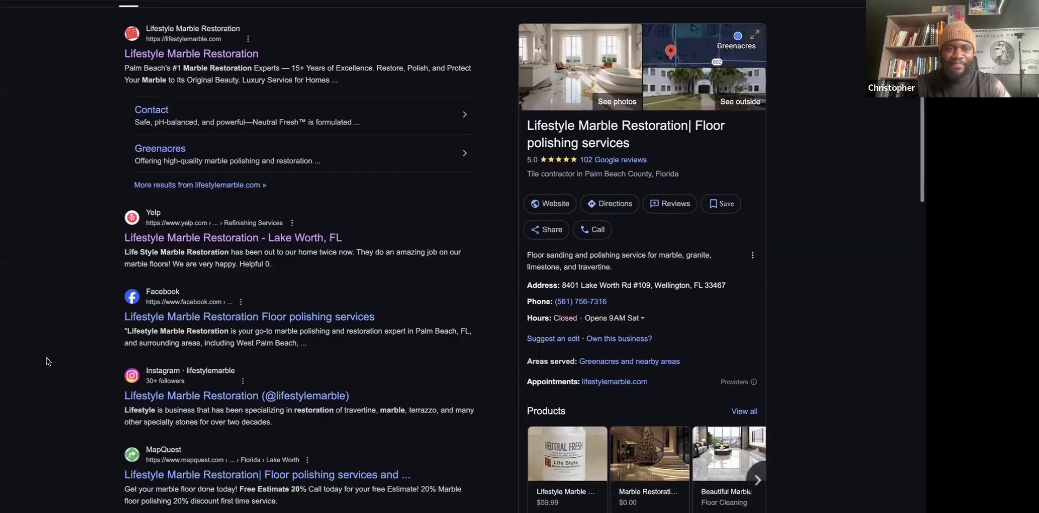
scroll(171, 380, down, 6)
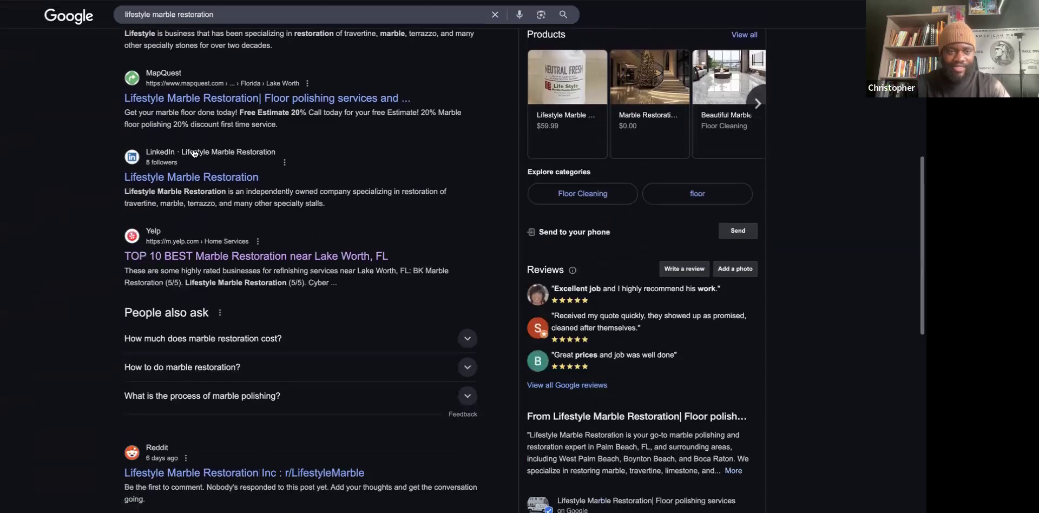
scroll(214, 316, down, 4)
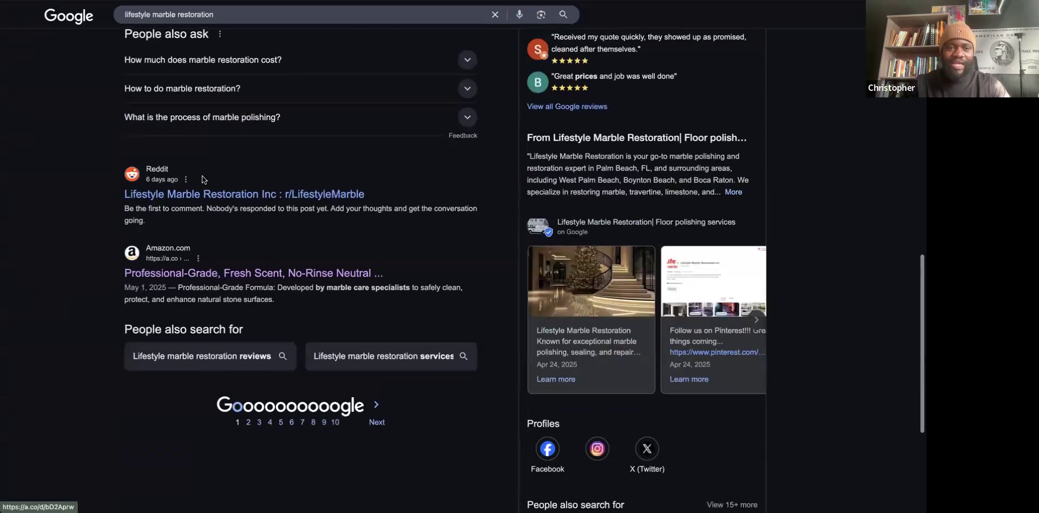
Load page 2 of the lifestyle marble restoration results and scroll through its listings.
click(247, 423)
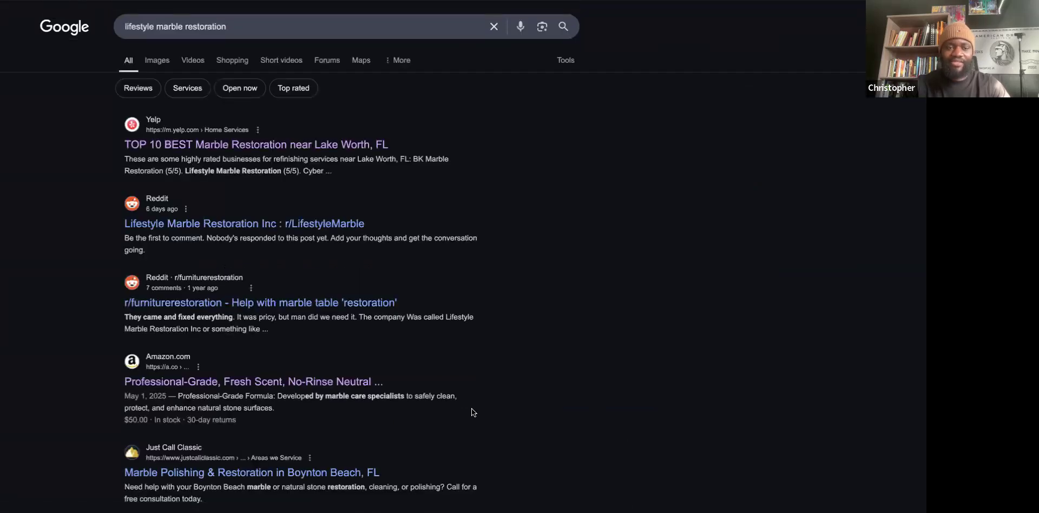
scroll(471, 408, down, 1)
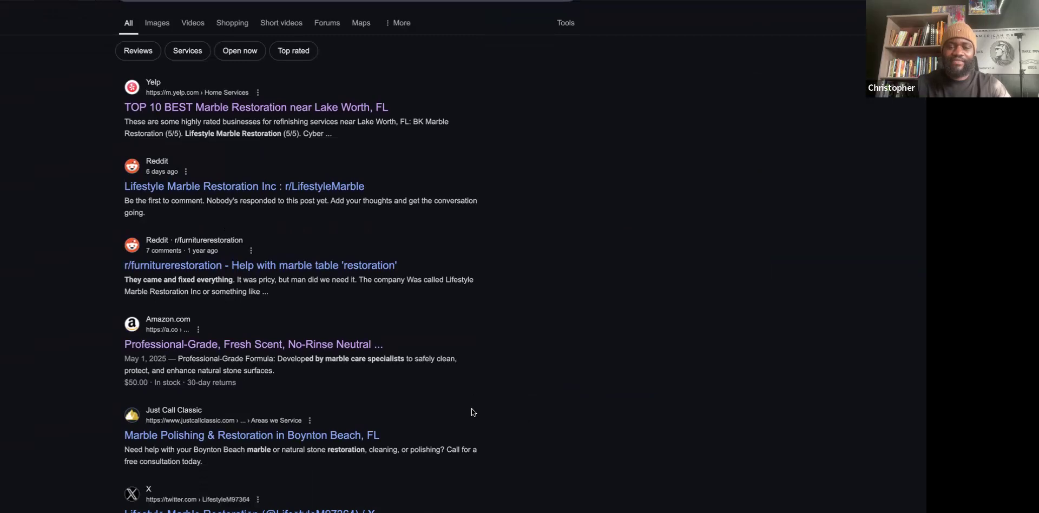
scroll(472, 408, down, 1)
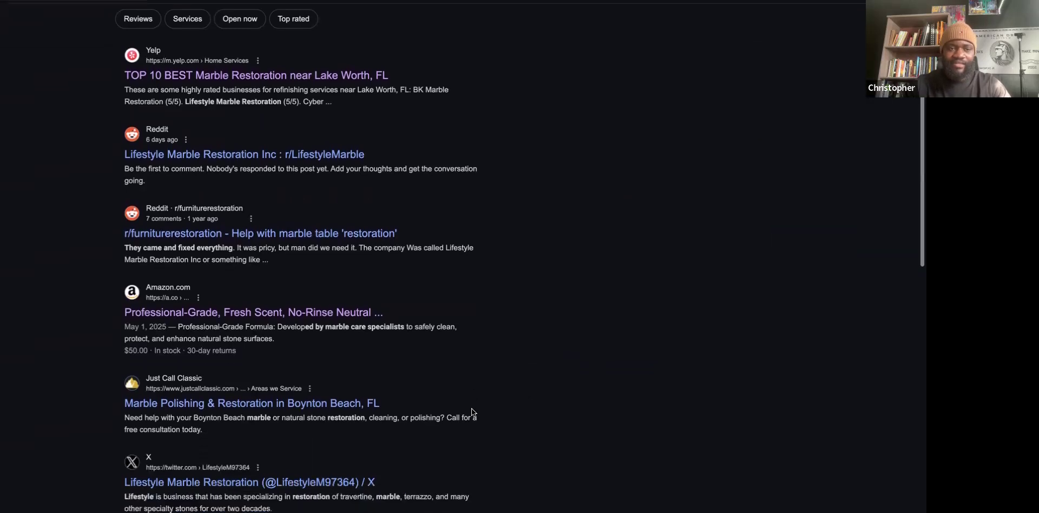
scroll(472, 409, down, 1)
scroll(512, 366, down, 3)
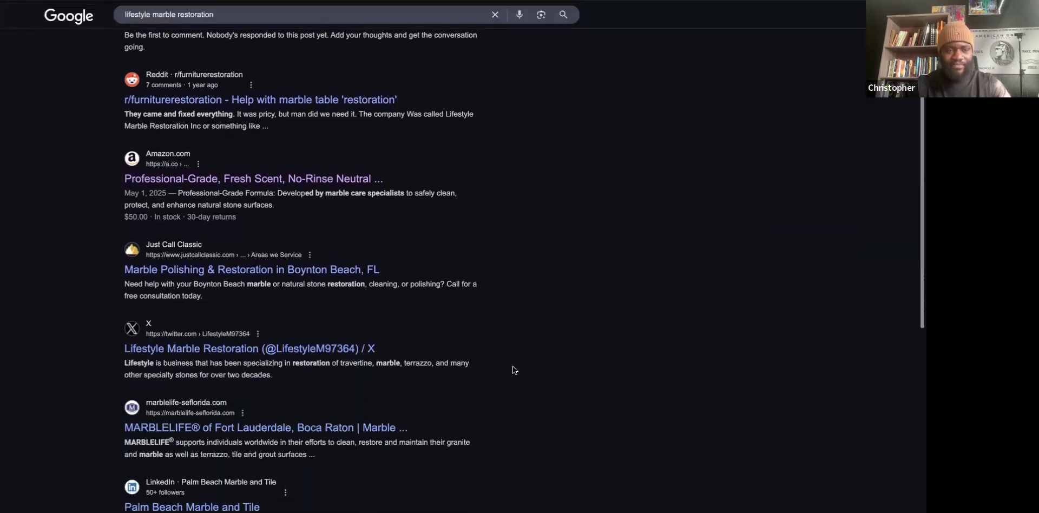
scroll(545, 349, down, 2)
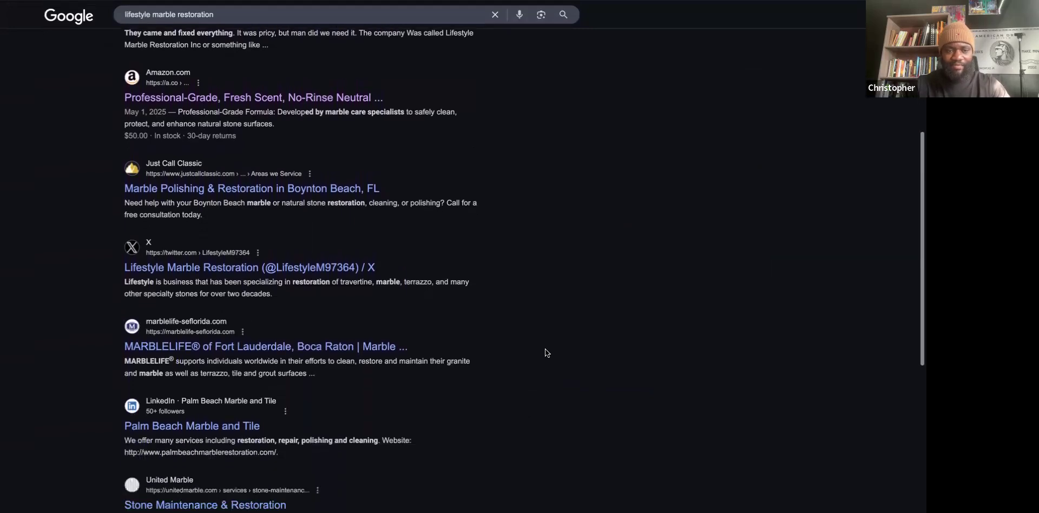
scroll(507, 306, up, 1)
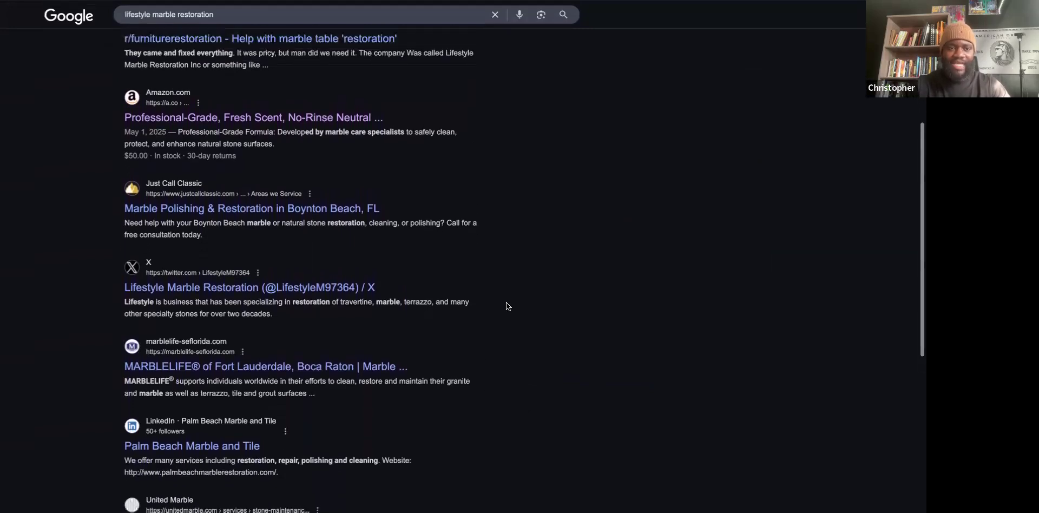
scroll(506, 302, up, 1)
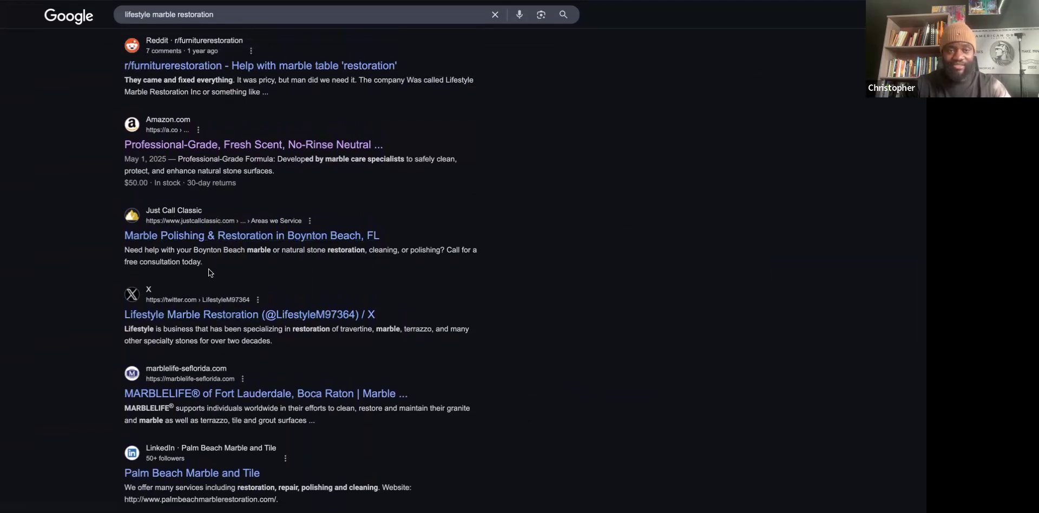
scroll(135, 211, up, 1)
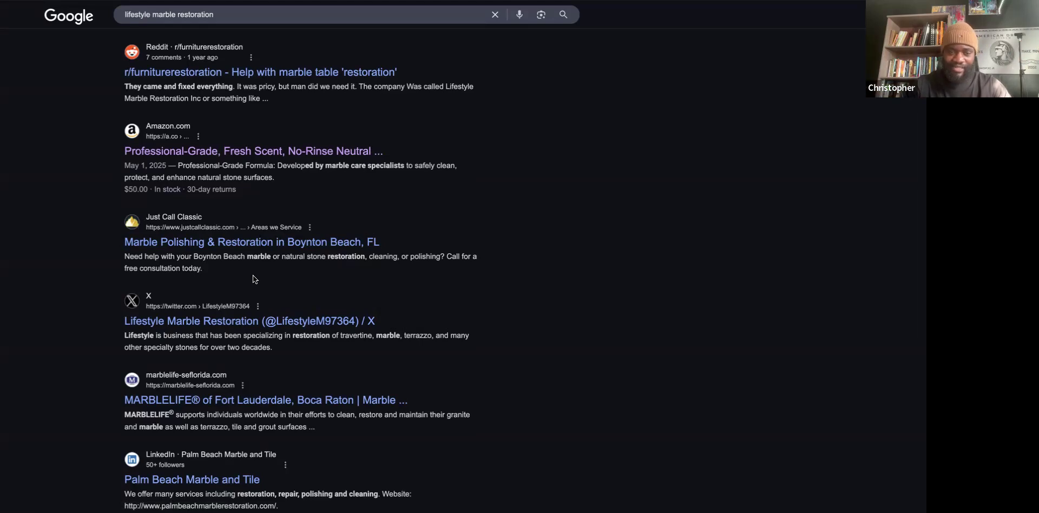
Scroll page 2 down to the footer and back, then return to page 1.
scroll(372, 363, down, 1)
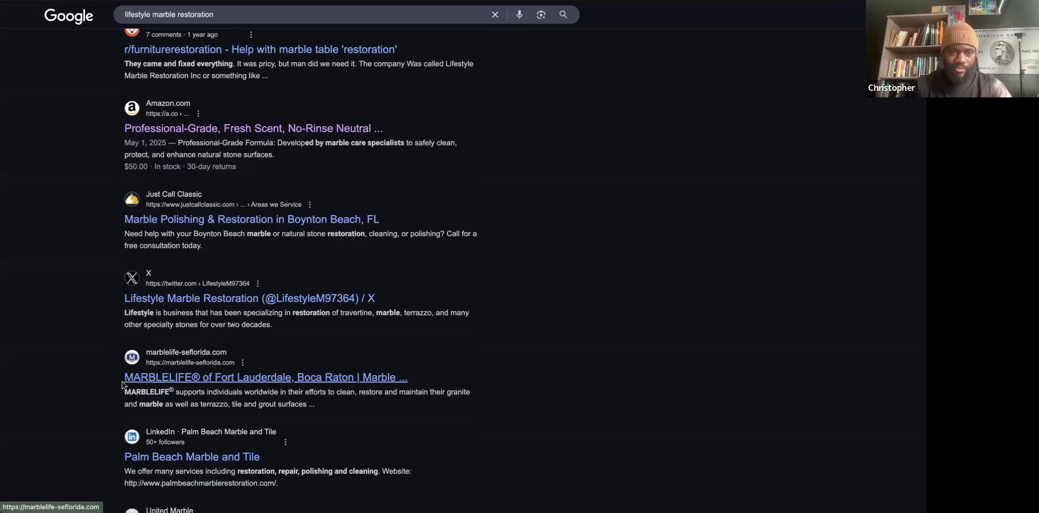
scroll(151, 378, down, 3)
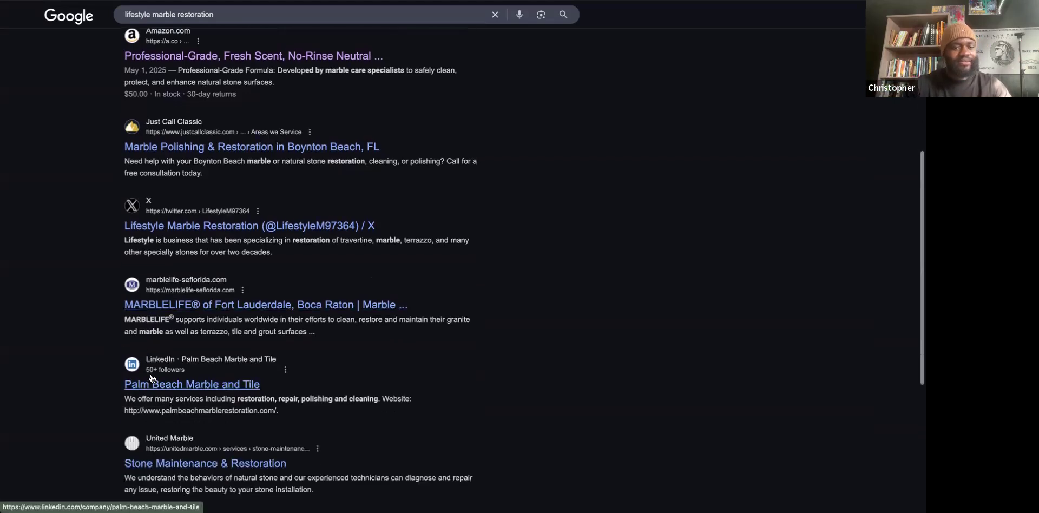
scroll(152, 377, down, 2)
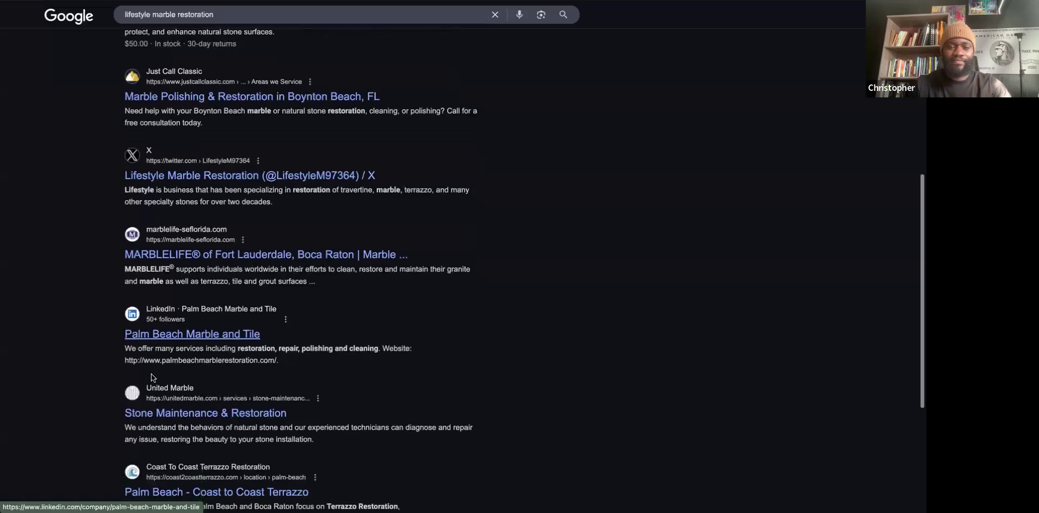
scroll(151, 374, down, 2)
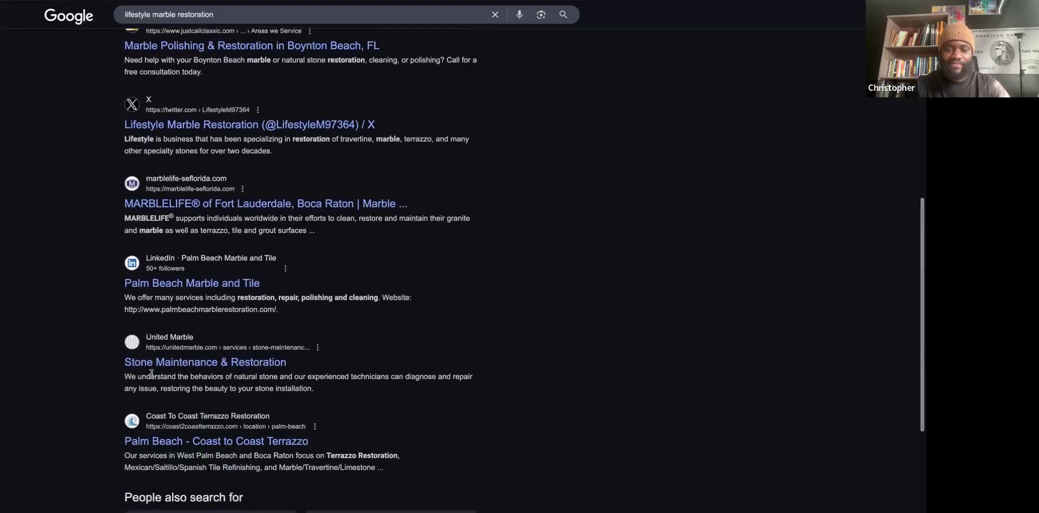
scroll(115, 389, down, 3)
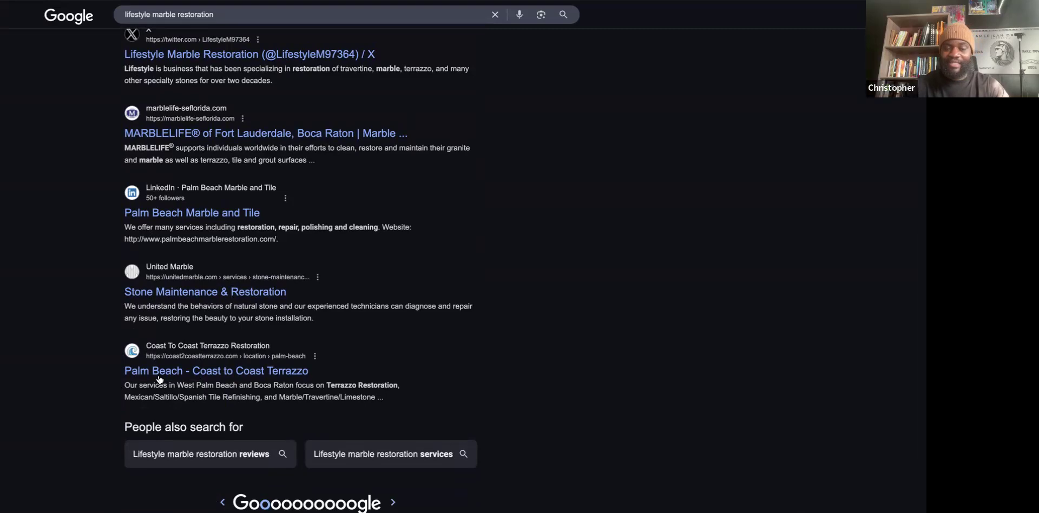
scroll(100, 313, up, 2)
scroll(100, 313, up, 2)
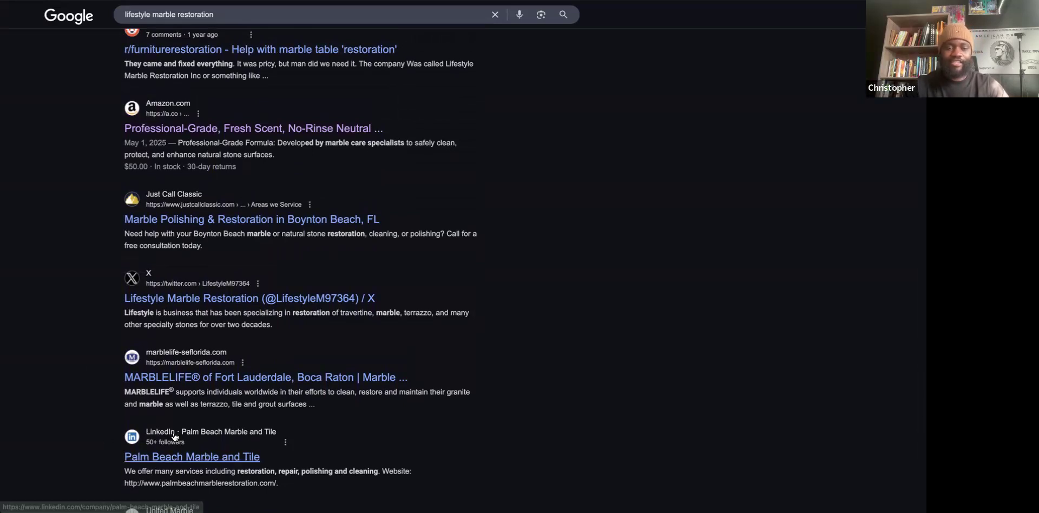
scroll(114, 300, up, 5)
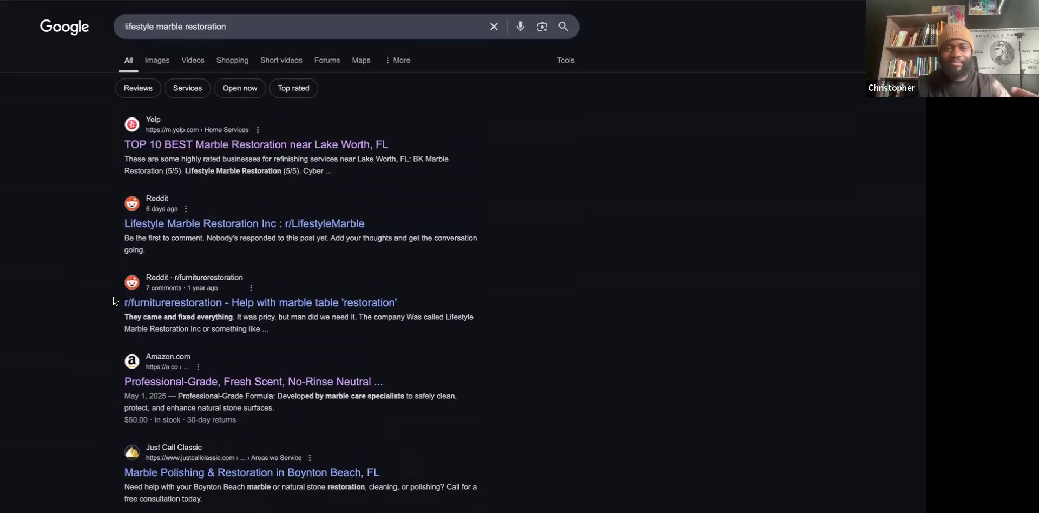
scroll(460, 362, down, 10)
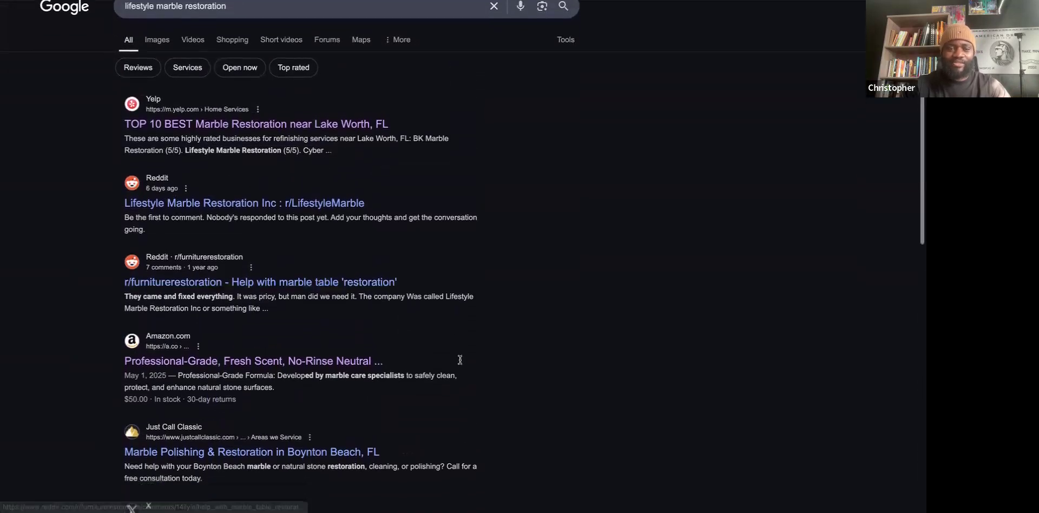
scroll(459, 360, down, 2)
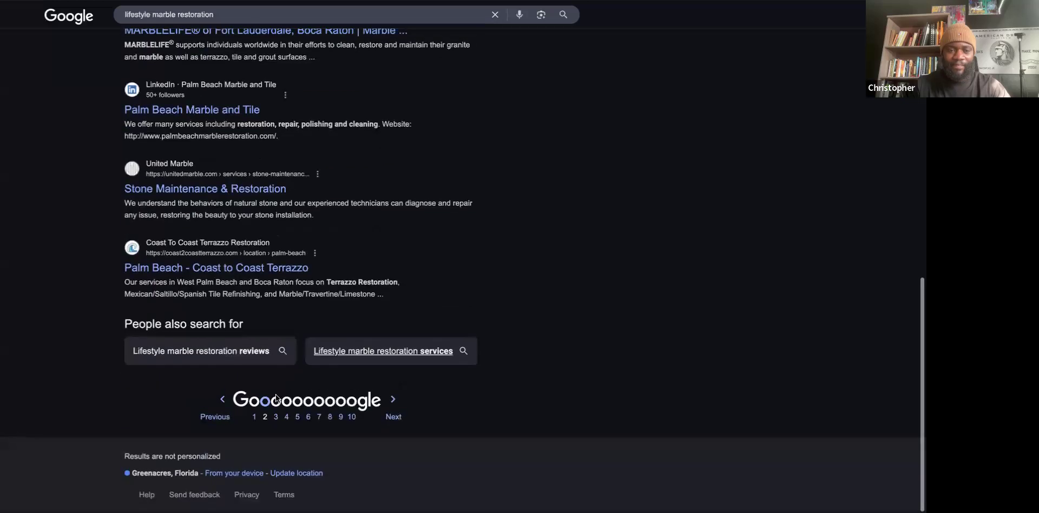
click(253, 420)
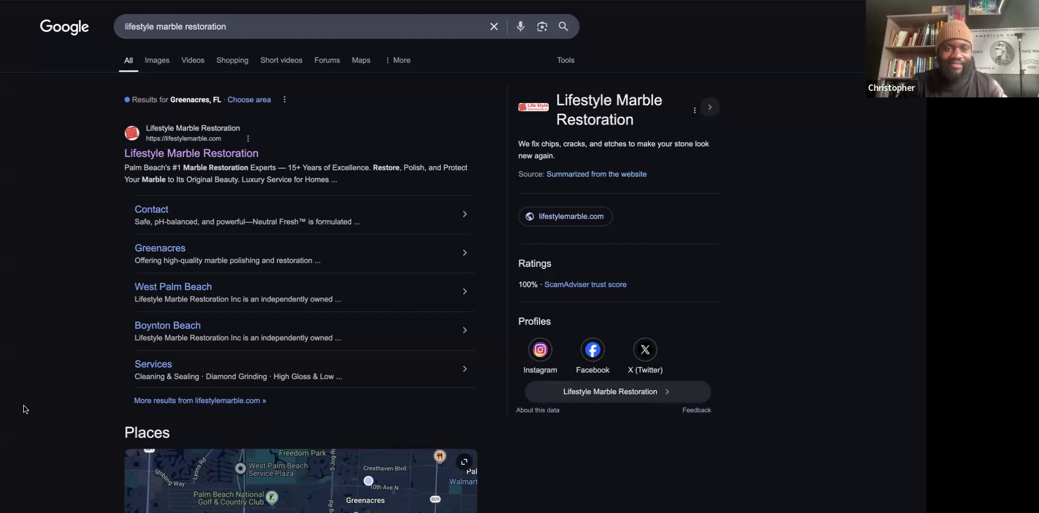
Scroll page 1 to review the sitelinks and the Wellington, FL tile contractor Places entry.
scroll(47, 406, down, 1)
scroll(38, 414, down, 3)
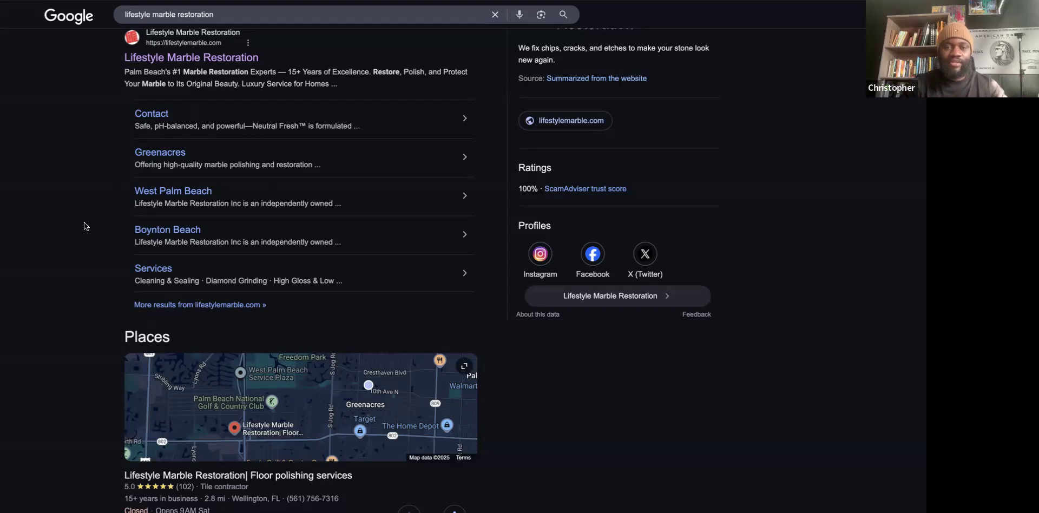
scroll(84, 222, down, 1)
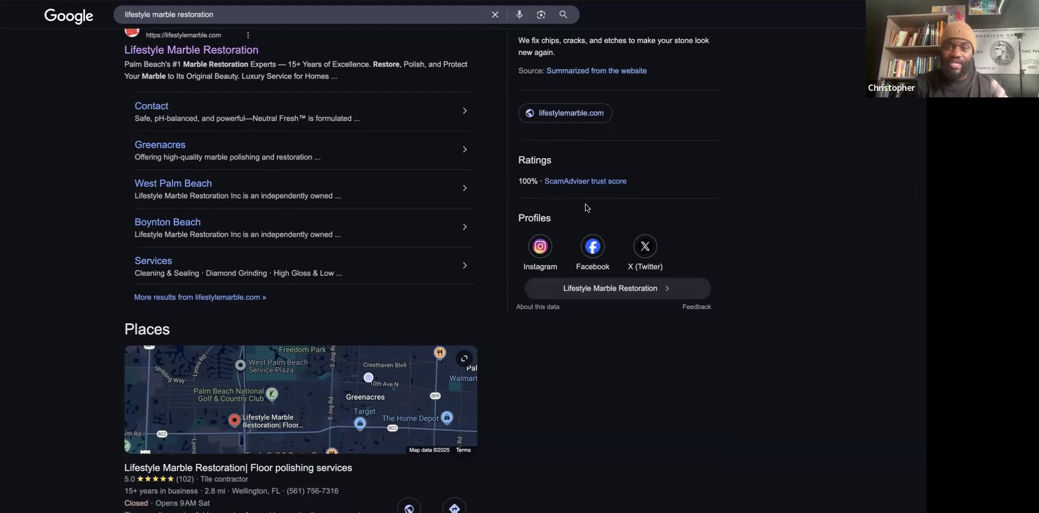
scroll(667, 166, up, 3)
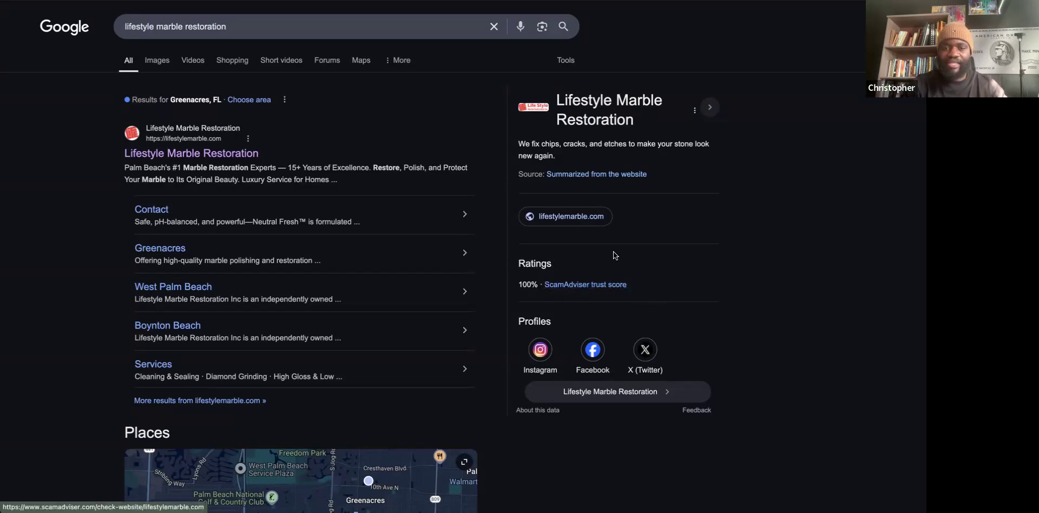
scroll(654, 292, down, 3)
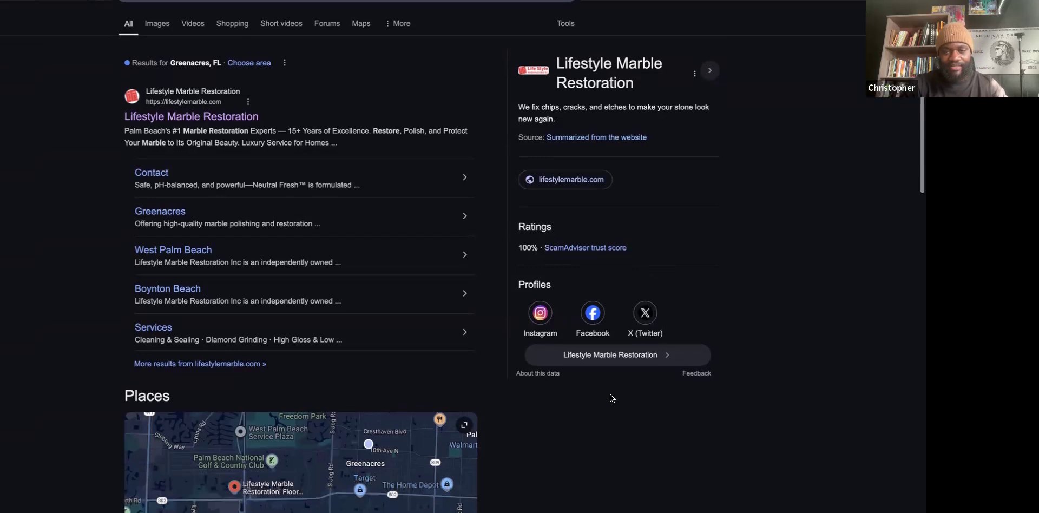
scroll(610, 394, up, 1)
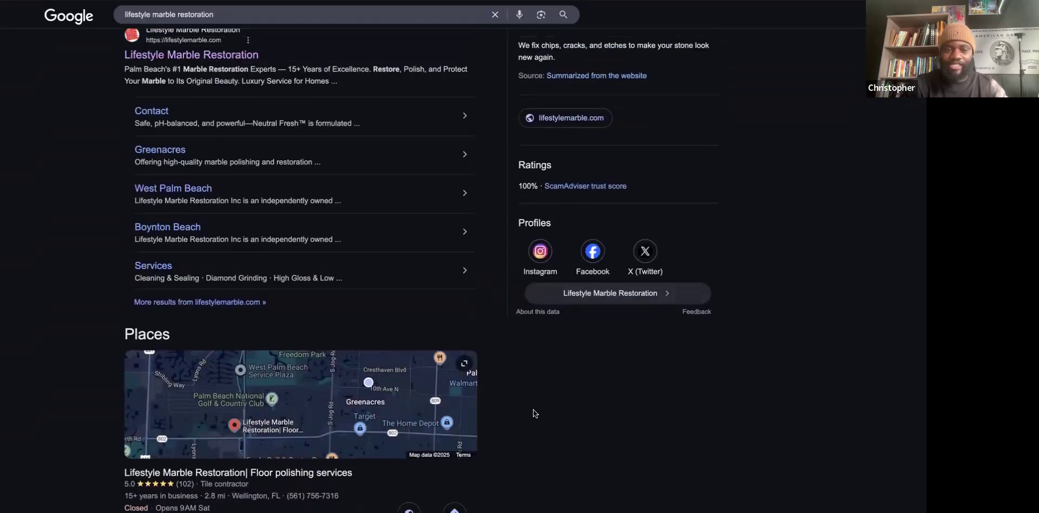
scroll(534, 413, down, 4)
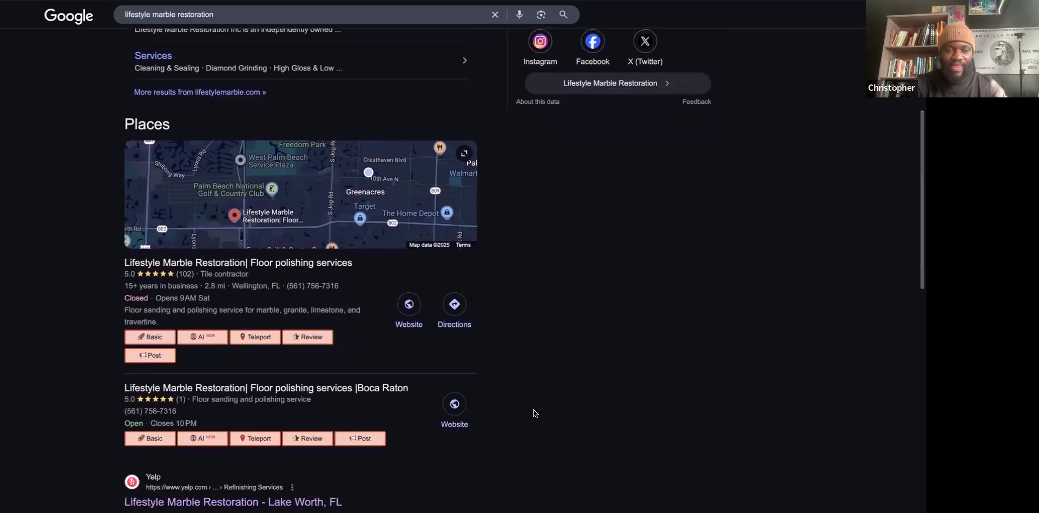
scroll(534, 409, down, 2)
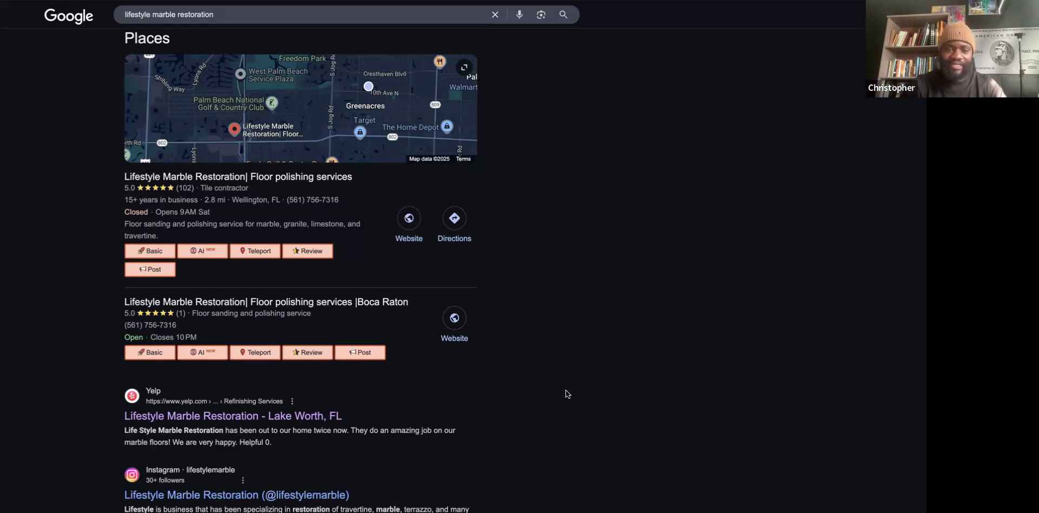
scroll(566, 390, down, 4)
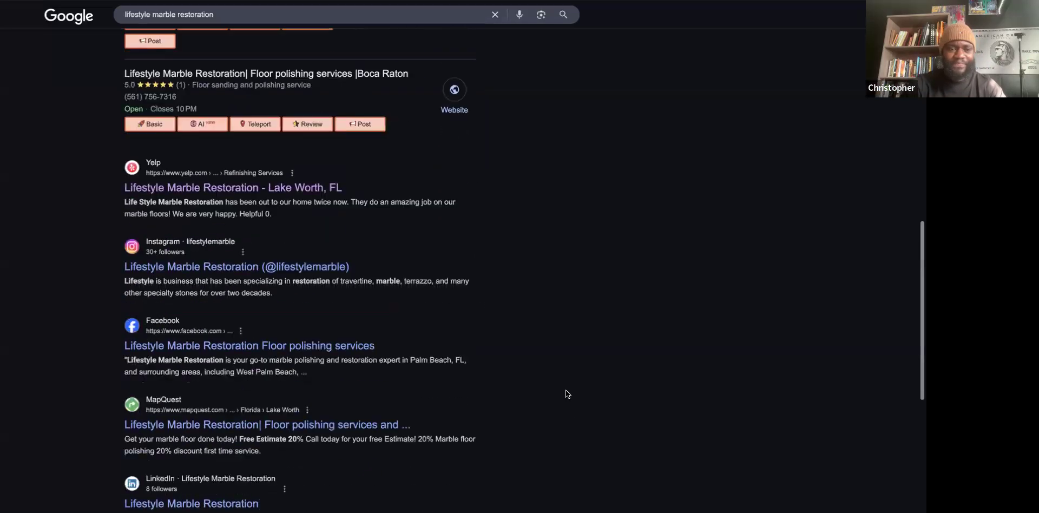
scroll(566, 390, down, 4)
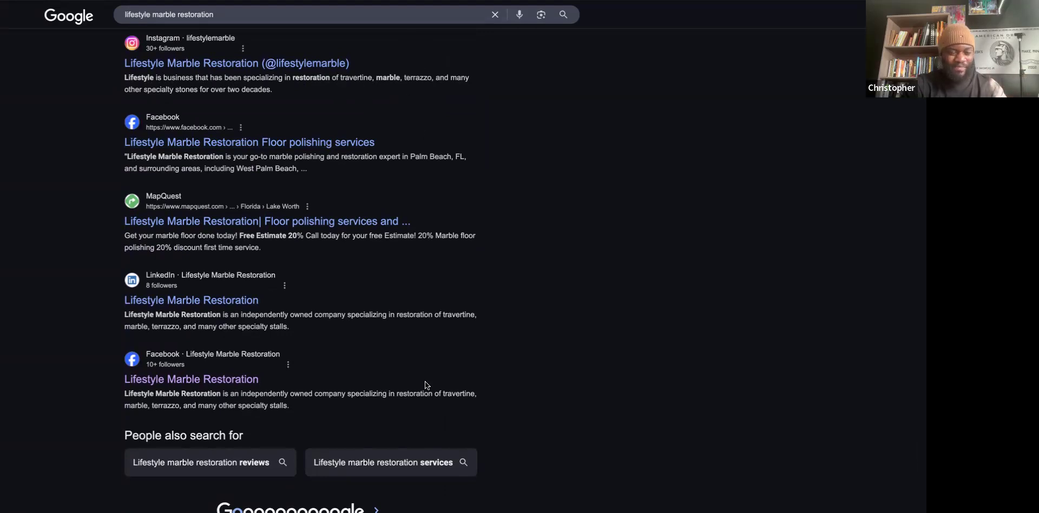
scroll(425, 382, up, 5)
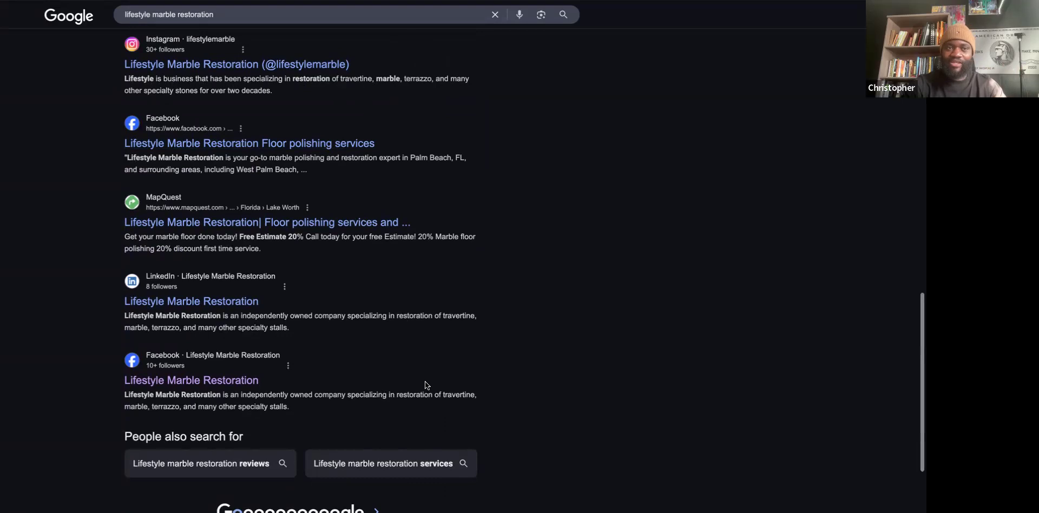
scroll(441, 328, up, 5)
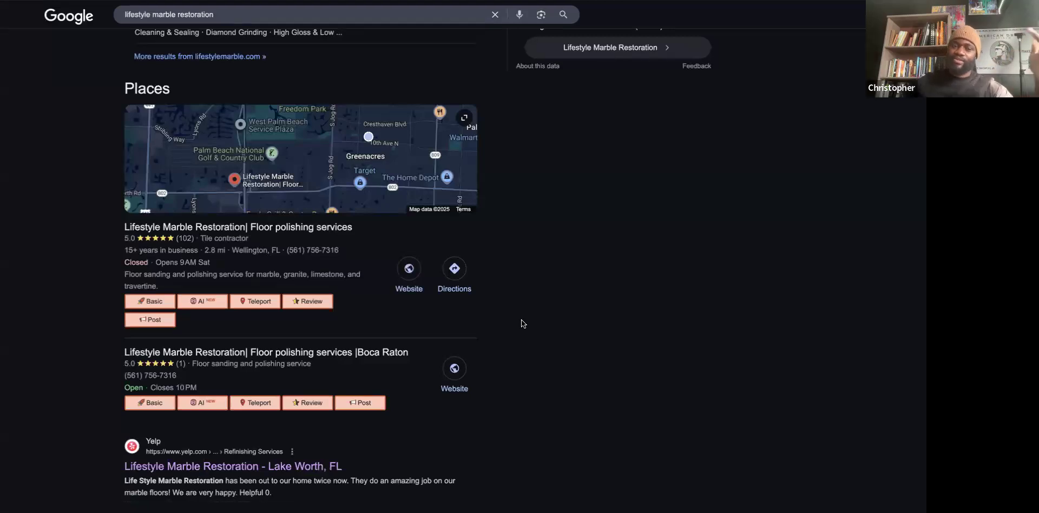
scroll(521, 319, up, 6)
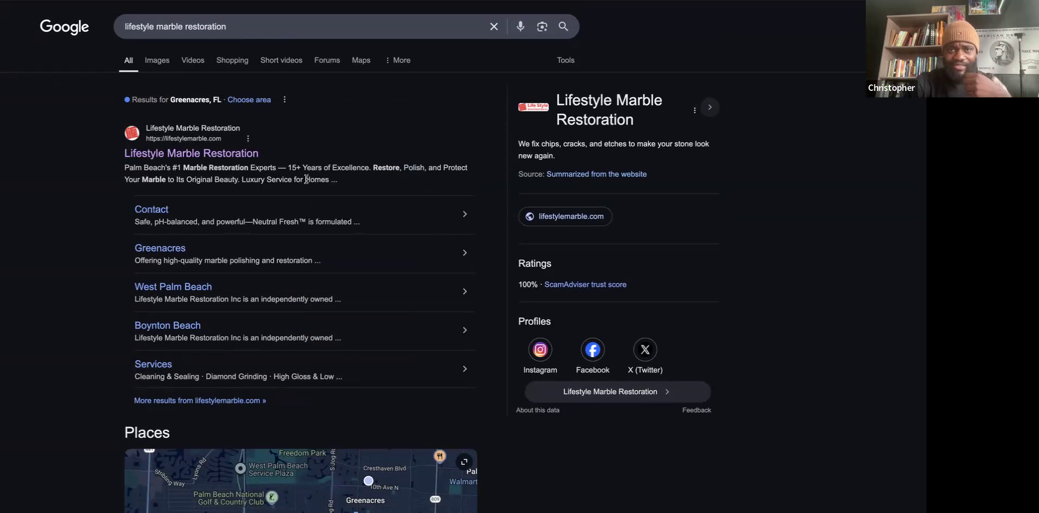
Switch to the lifestylemarble.com tab and scroll up and down through the live contact page.
key(ctrl+Tab)
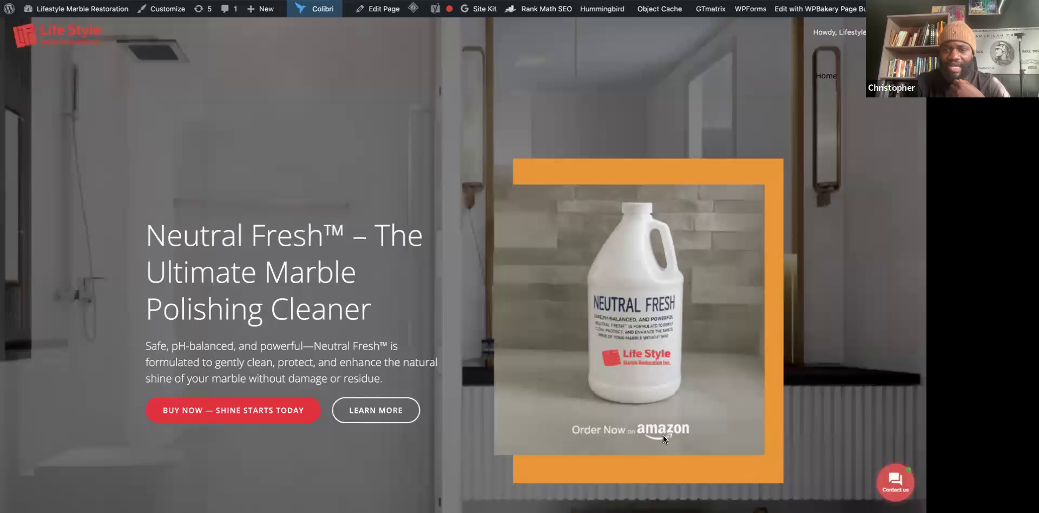
scroll(593, 439, down, 10)
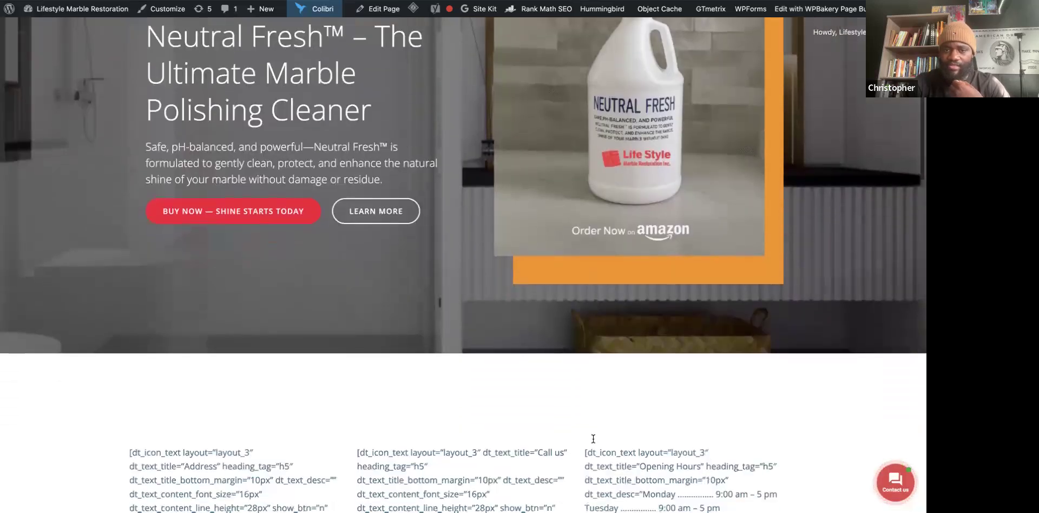
scroll(592, 437, down, 10)
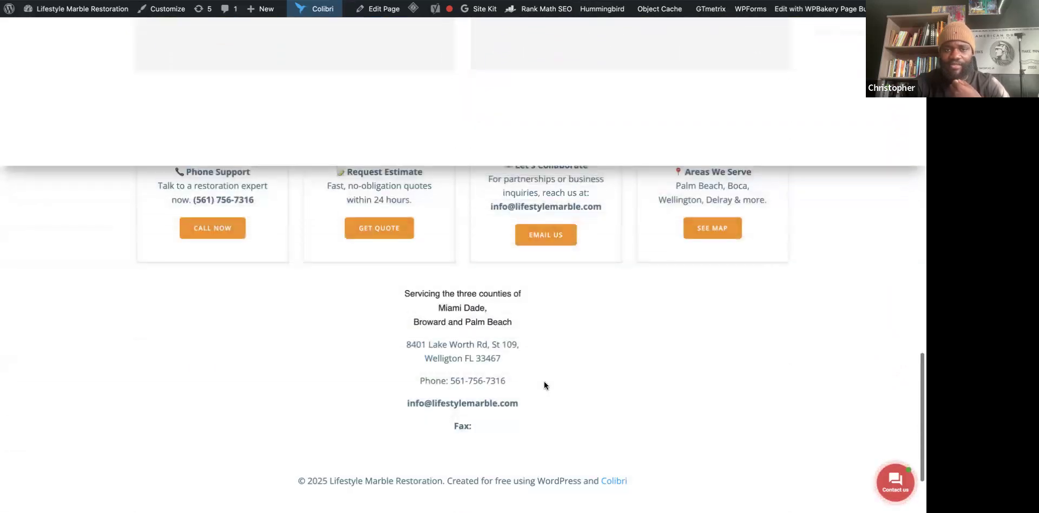
scroll(527, 268, up, 5)
scroll(528, 268, up, 15)
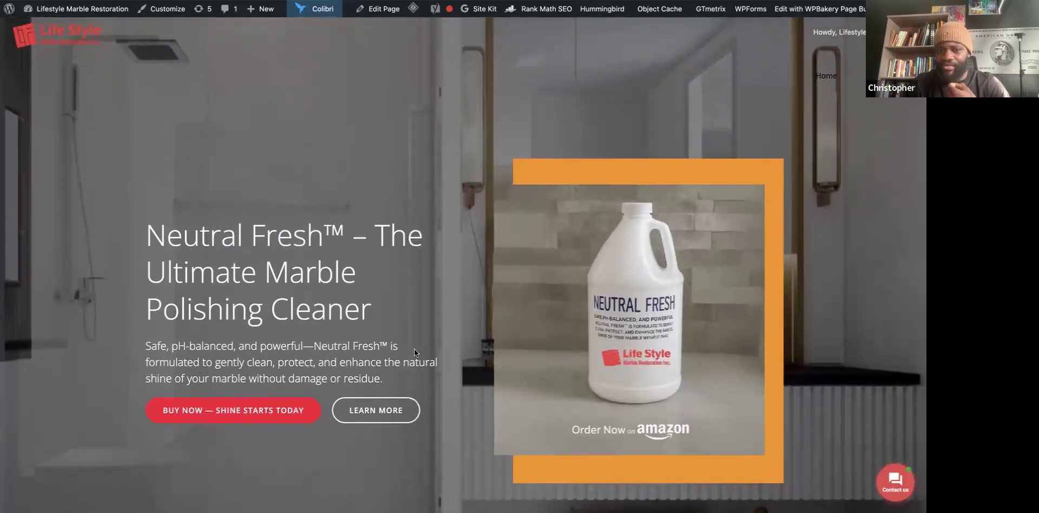
scroll(414, 347, down, 6)
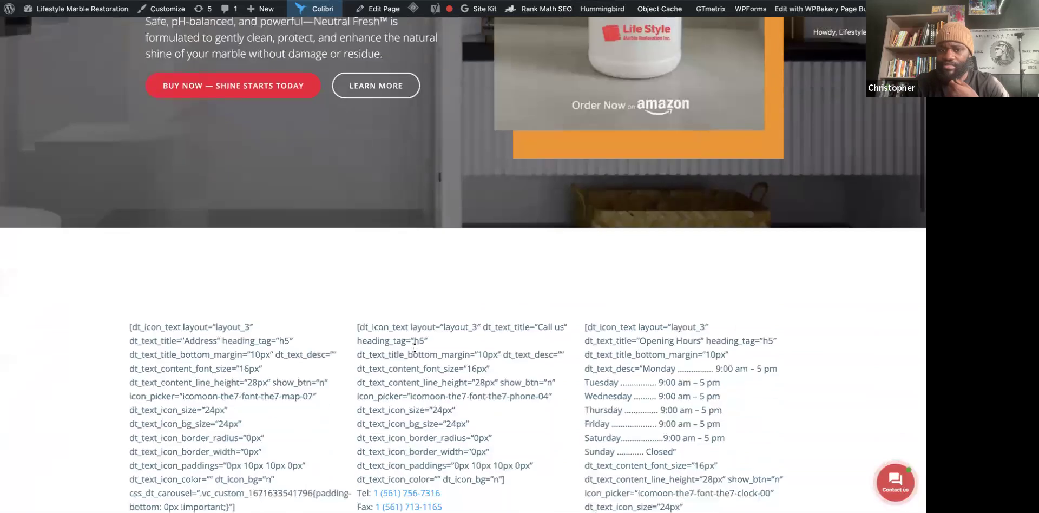
scroll(415, 348, down, 3)
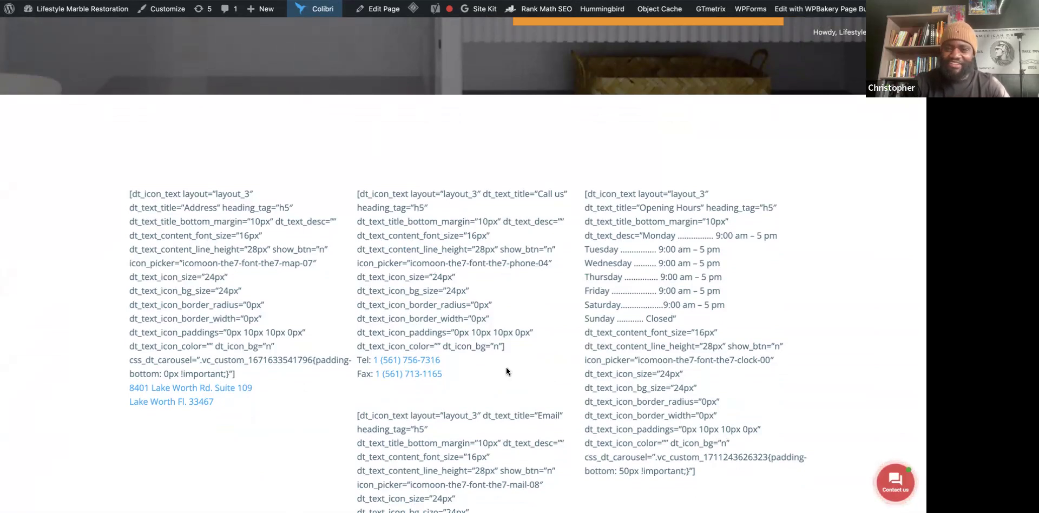
scroll(506, 368, up, 4)
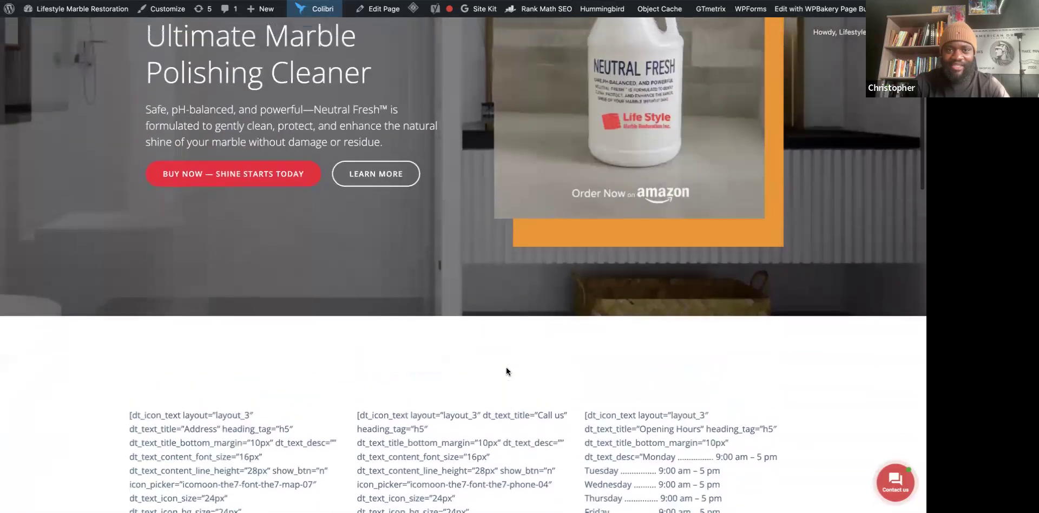
scroll(507, 371, up, 1)
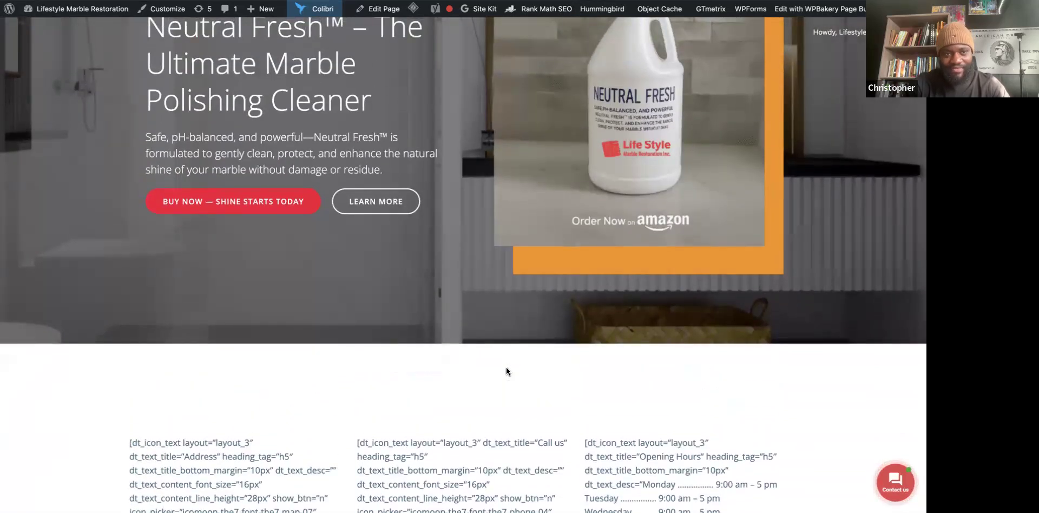
scroll(465, 418, down, 4)
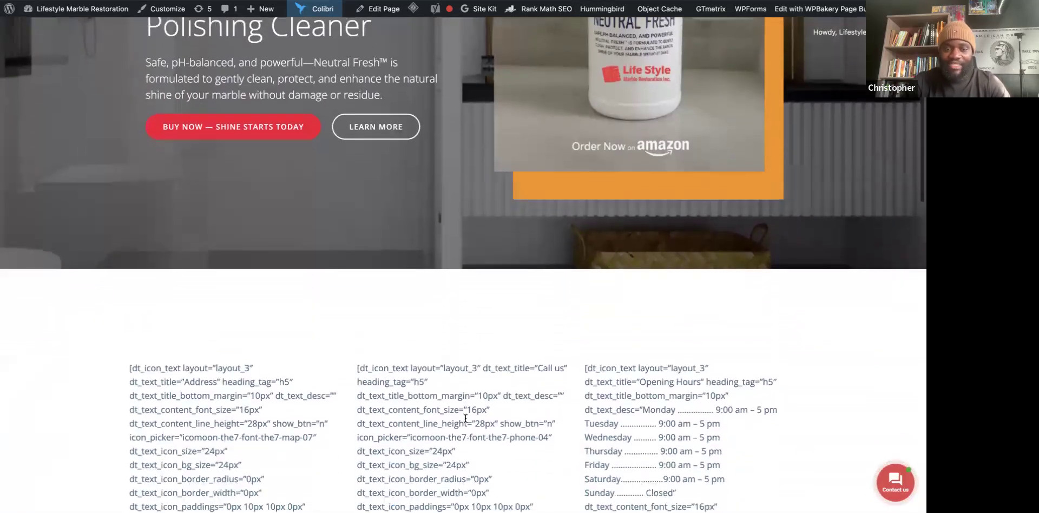
scroll(465, 418, down, 6)
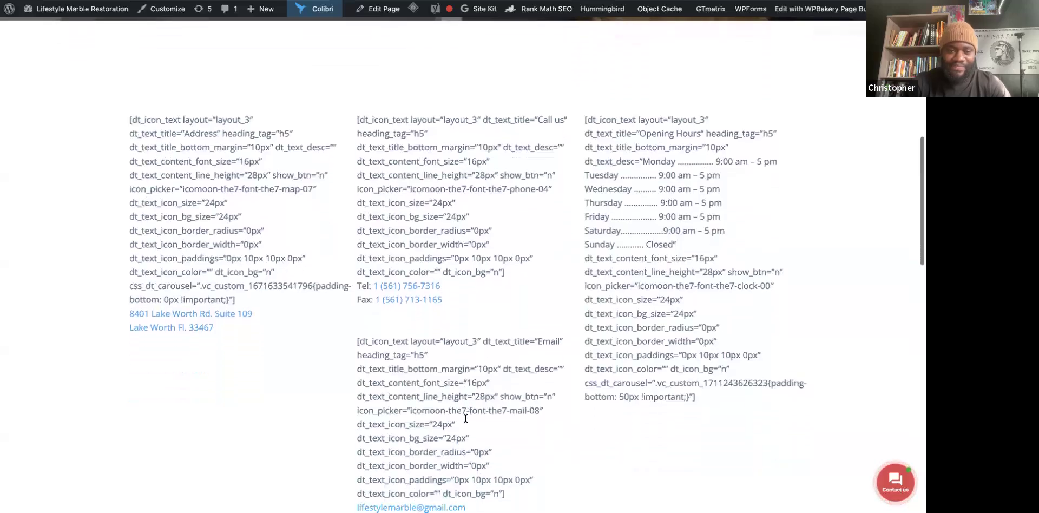
scroll(465, 418, down, 3)
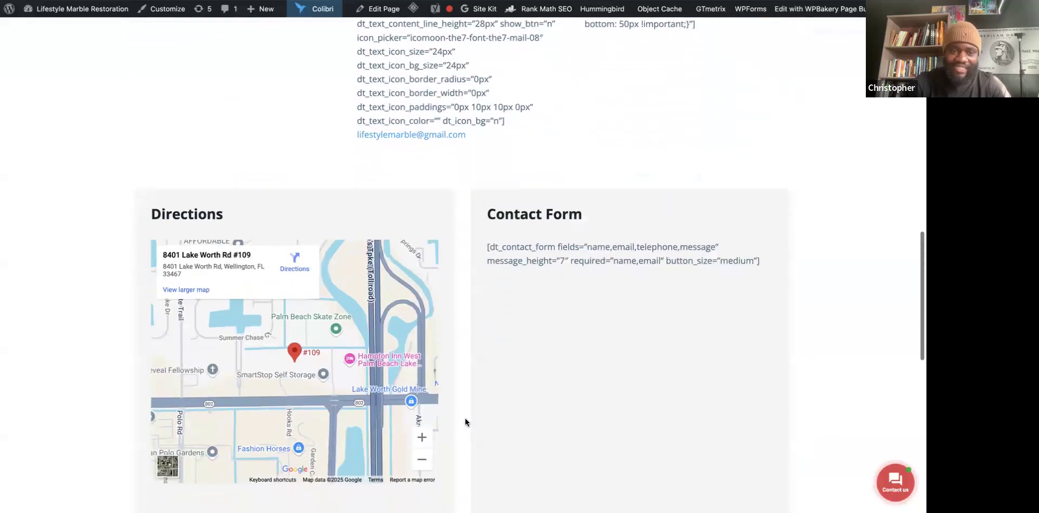
scroll(466, 422, down, 4)
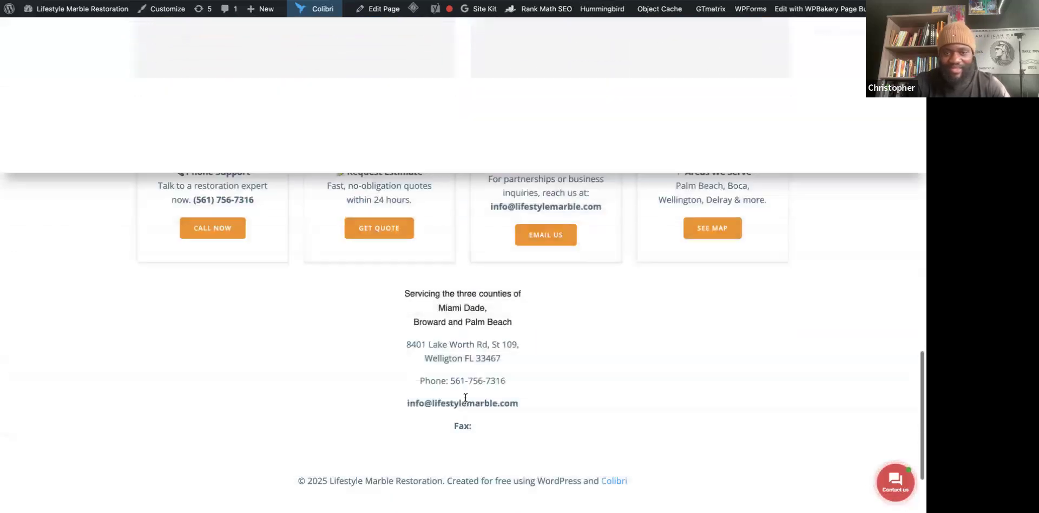
scroll(469, 357, up, 8)
scroll(468, 348, up, 10)
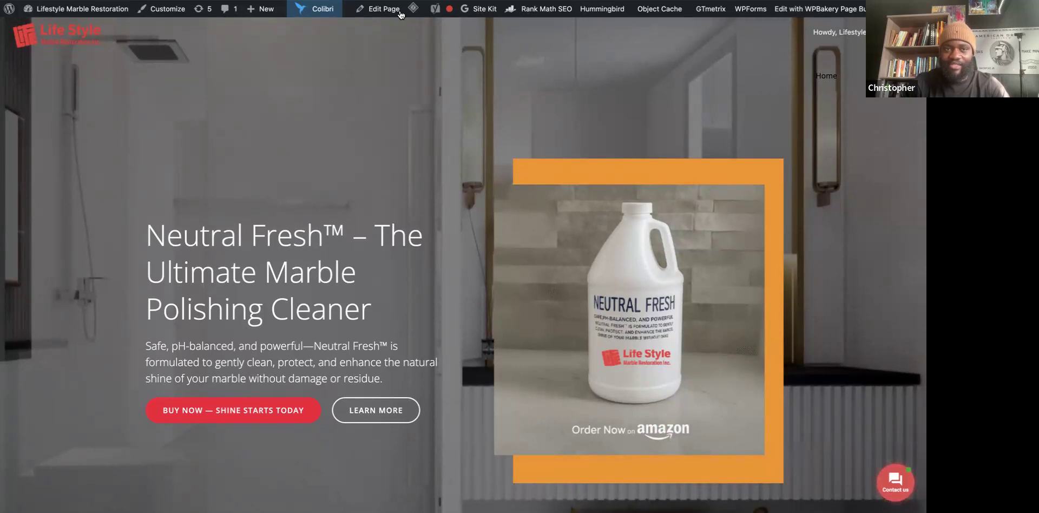
mouse_move(324, 10)
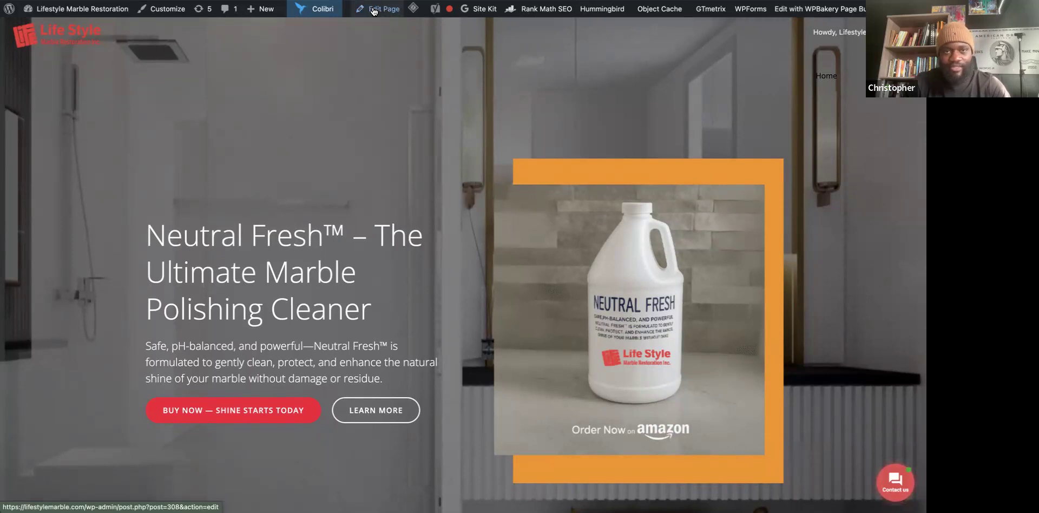
Open the Contact page in the editor and scroll to the WPBakery Page Builder section.
click(374, 11)
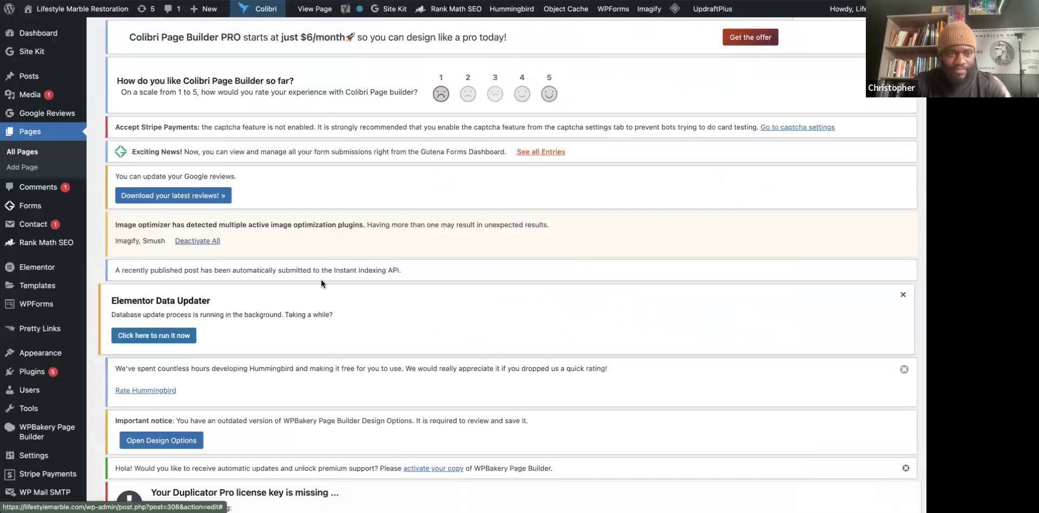
scroll(320, 280, down, 7)
scroll(320, 279, down, 5)
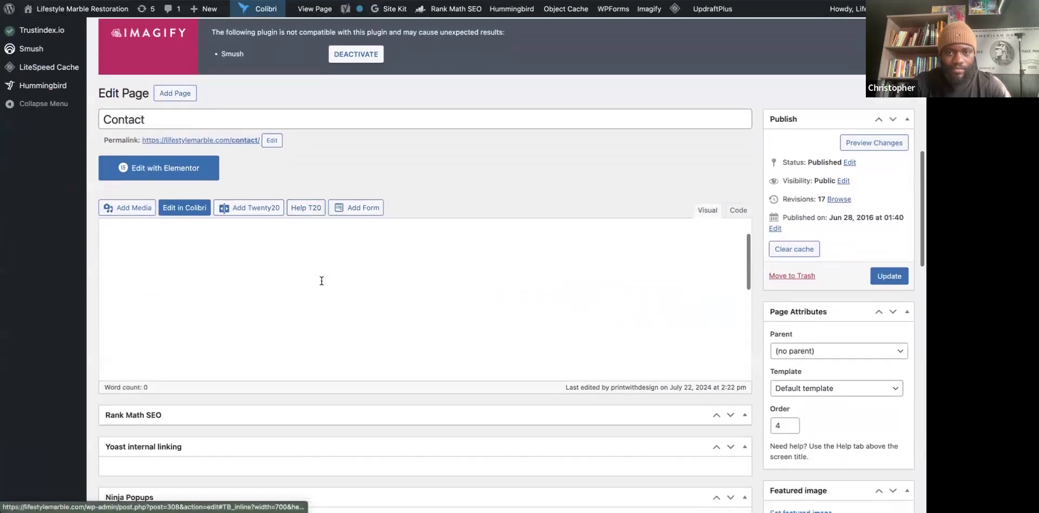
scroll(323, 294, up, 10)
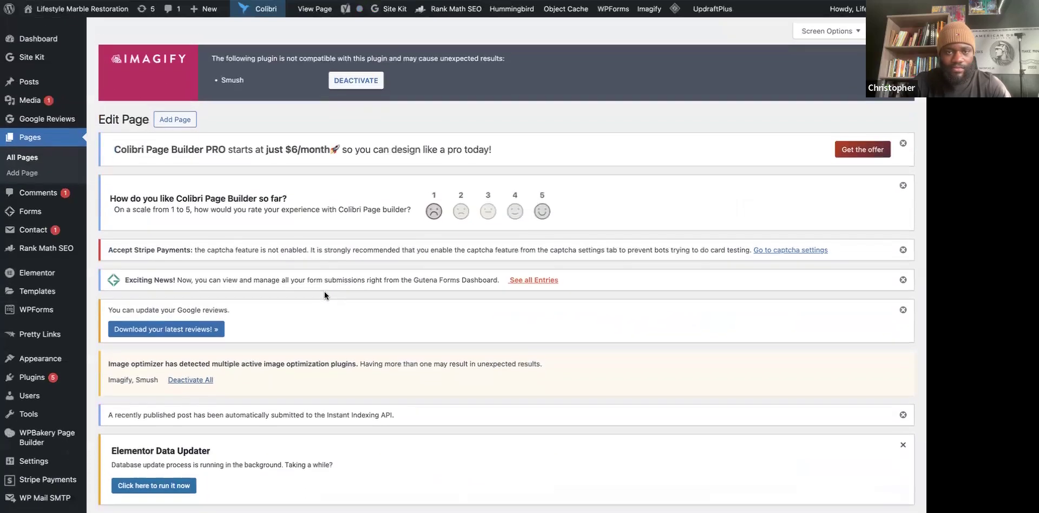
scroll(326, 295, down, 8)
scroll(325, 298, down, 3)
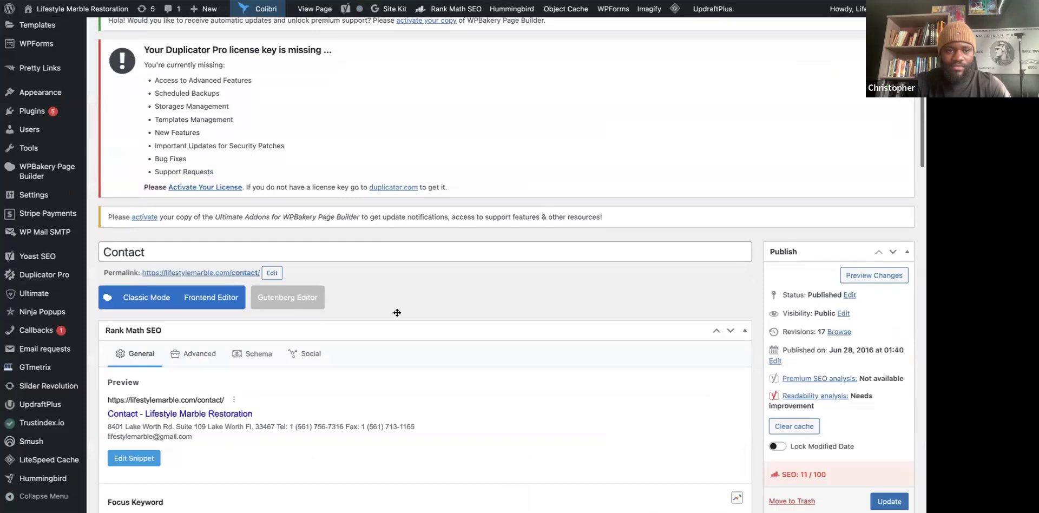
scroll(417, 322, down, 4)
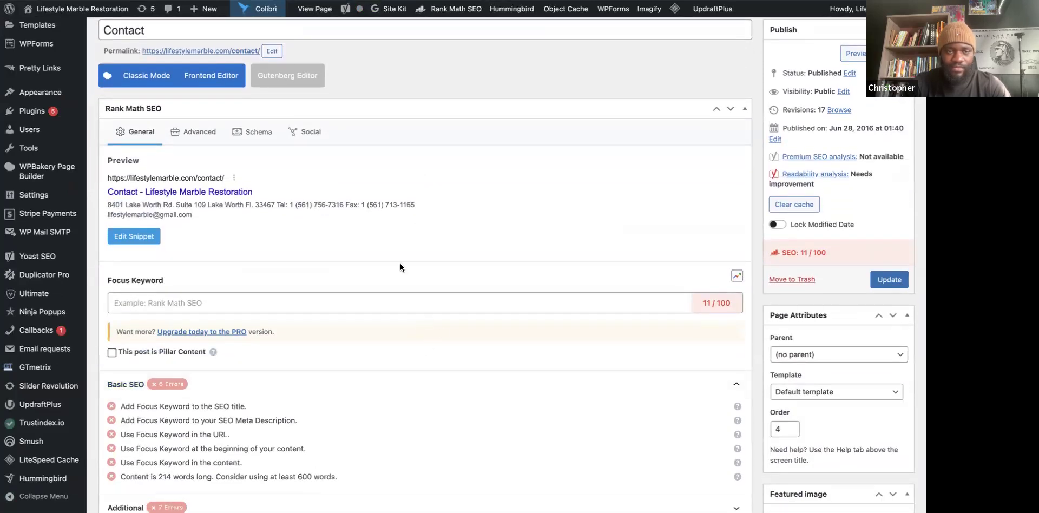
scroll(401, 264, up, 1)
scroll(401, 267, up, 5)
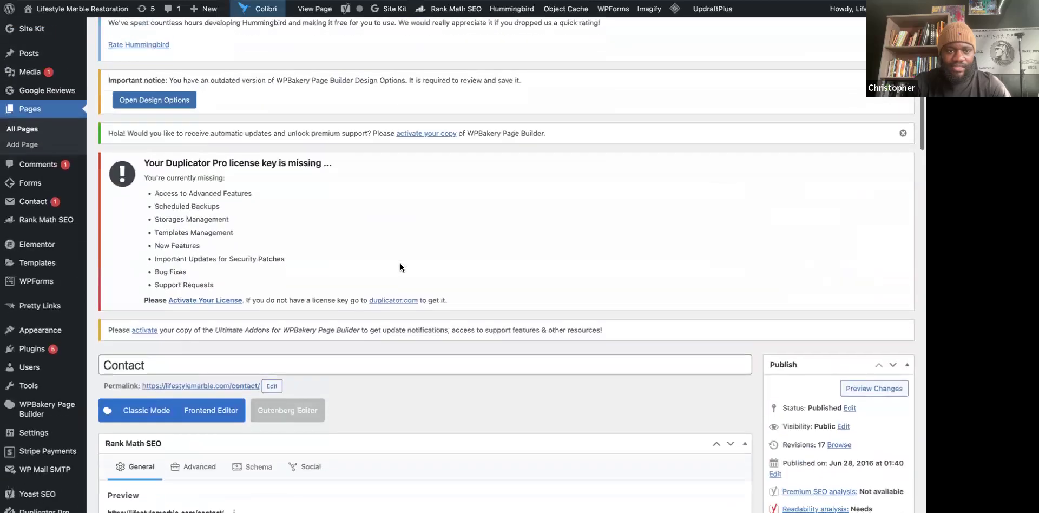
Review the Address, Call us and Opening Hours blocks, then return to the live Contact page.
scroll(401, 267, down, 6)
scroll(401, 263, down, 10)
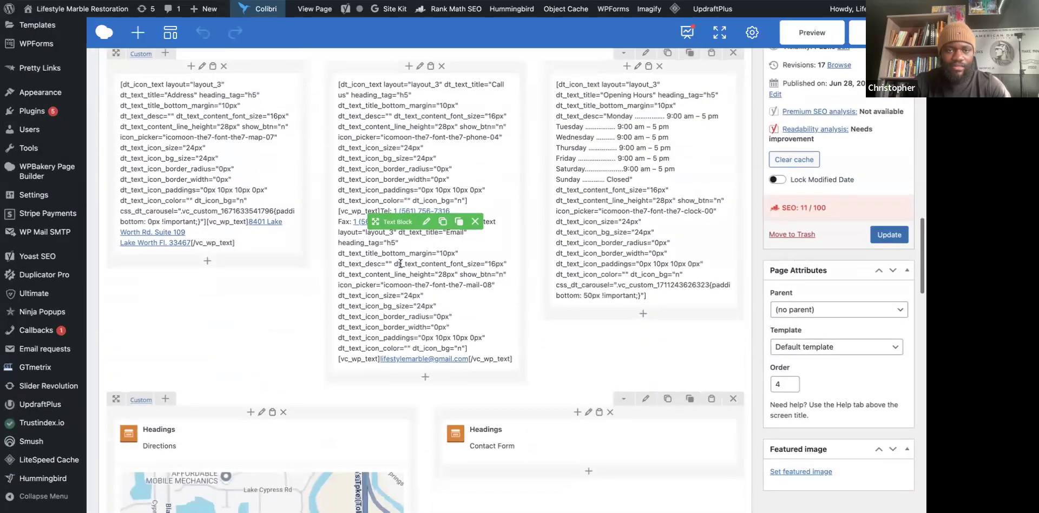
scroll(409, 242, up, 2)
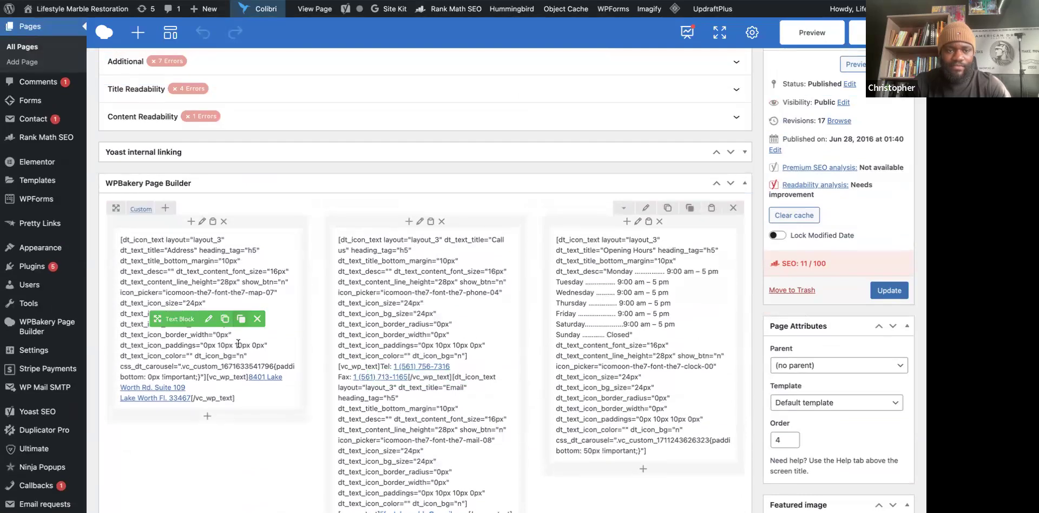
scroll(354, 271, down, 7)
scroll(395, 253, down, 4)
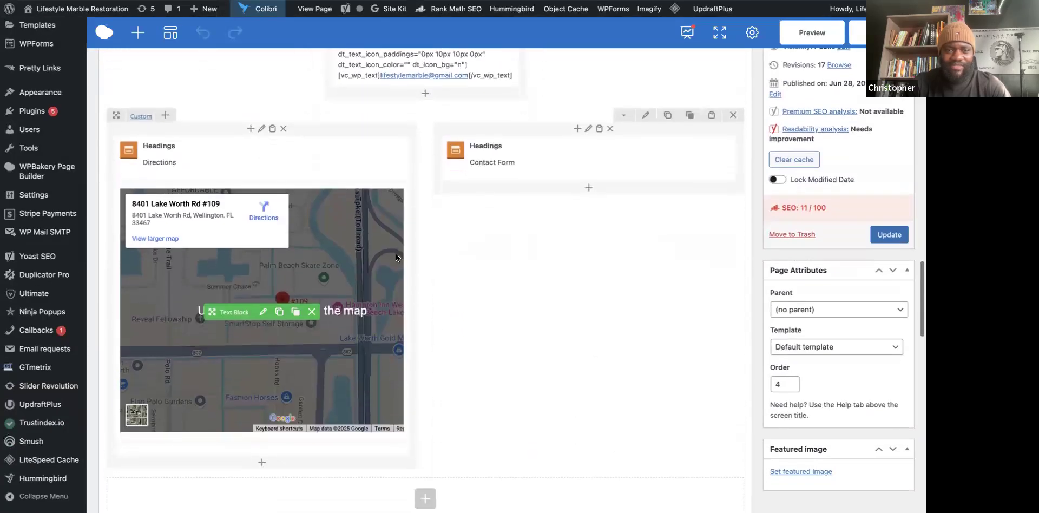
scroll(457, 274, up, 11)
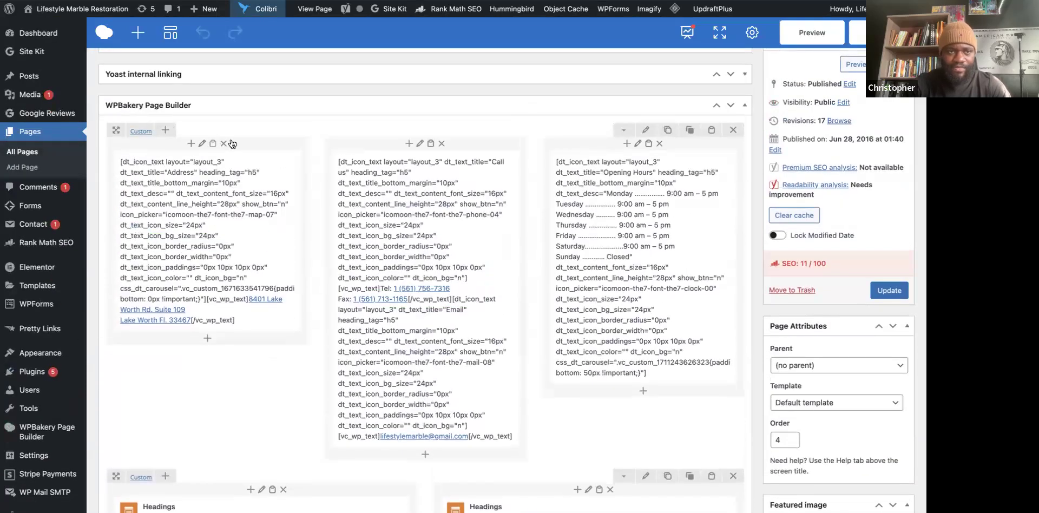
scroll(301, 180, up, 2)
scroll(283, 212, up, 13)
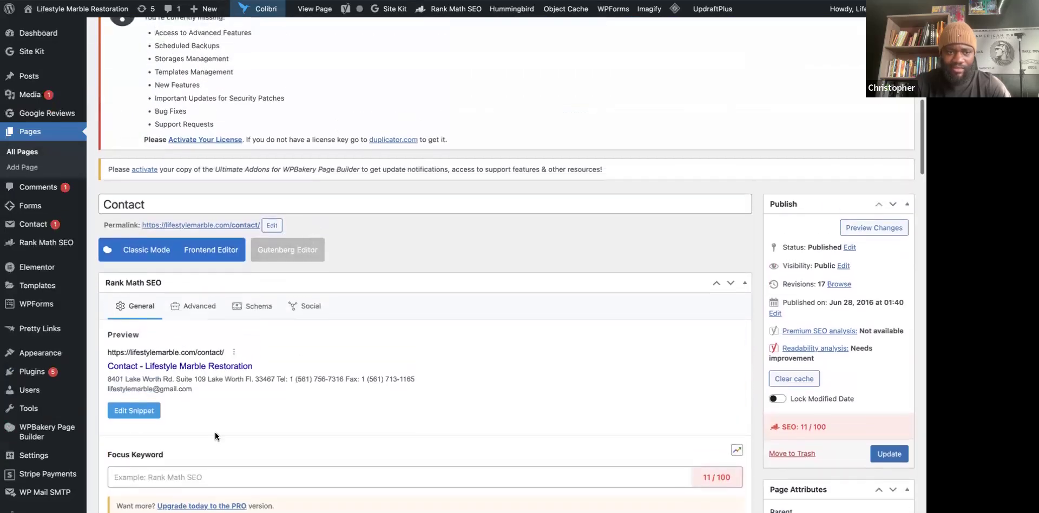
scroll(274, 282, up, 10)
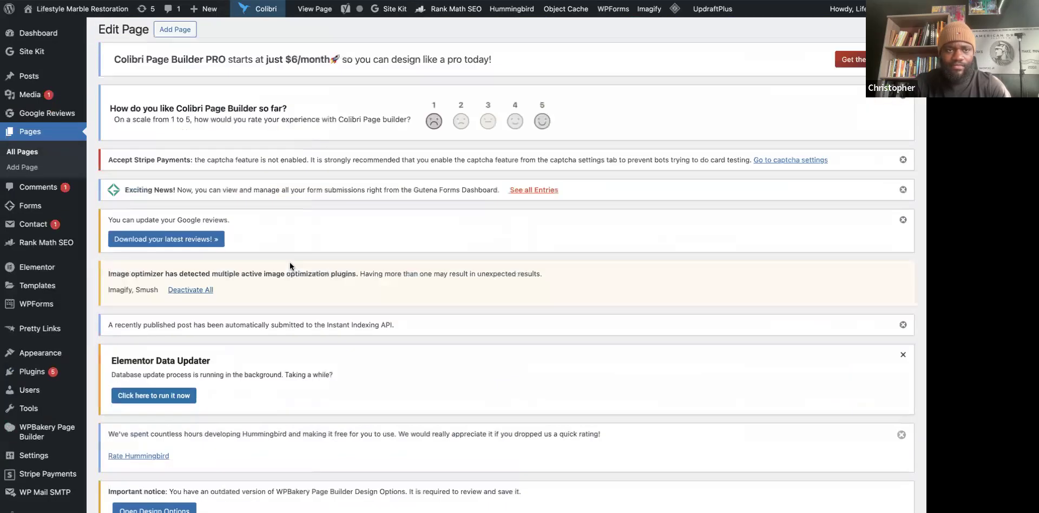
scroll(290, 262, down, 15)
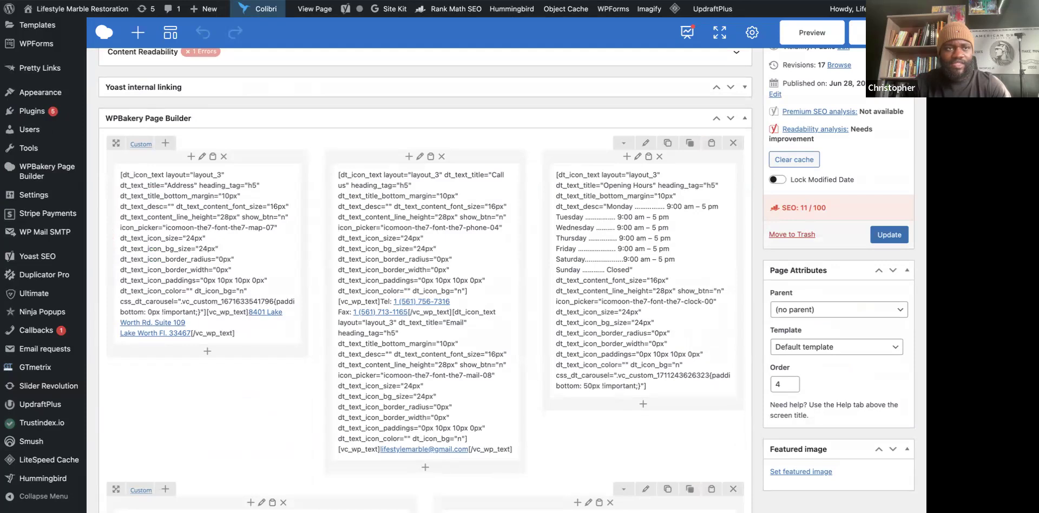
key(ctrl+Tab)
Scroll the live Contact page to check the raw dt_icon_text shortcode text.
scroll(308, 171, down, 5)
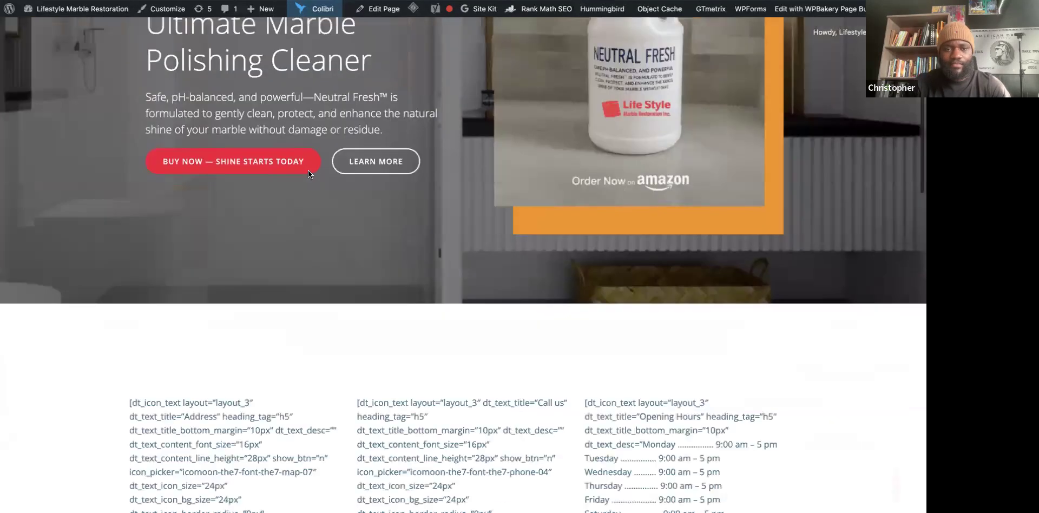
scroll(307, 170, down, 5)
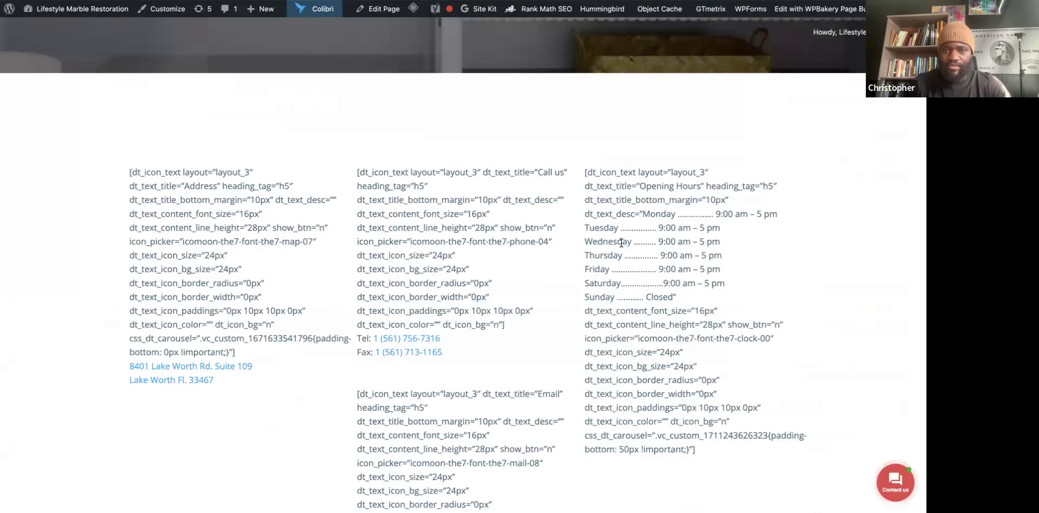
scroll(444, 242, up, 3)
scroll(444, 242, down, 11)
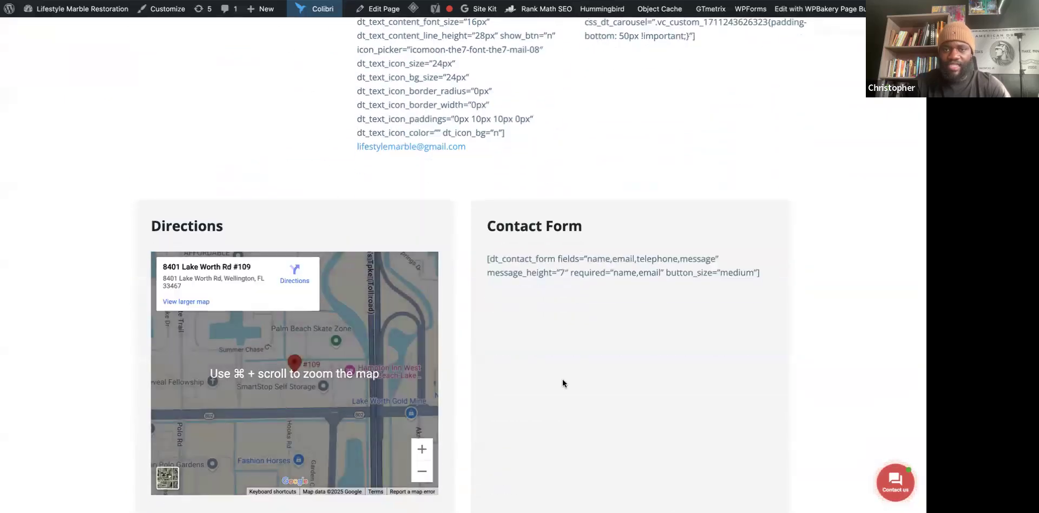
scroll(563, 379, down, 8)
scroll(563, 378, up, 10)
scroll(563, 379, up, 10)
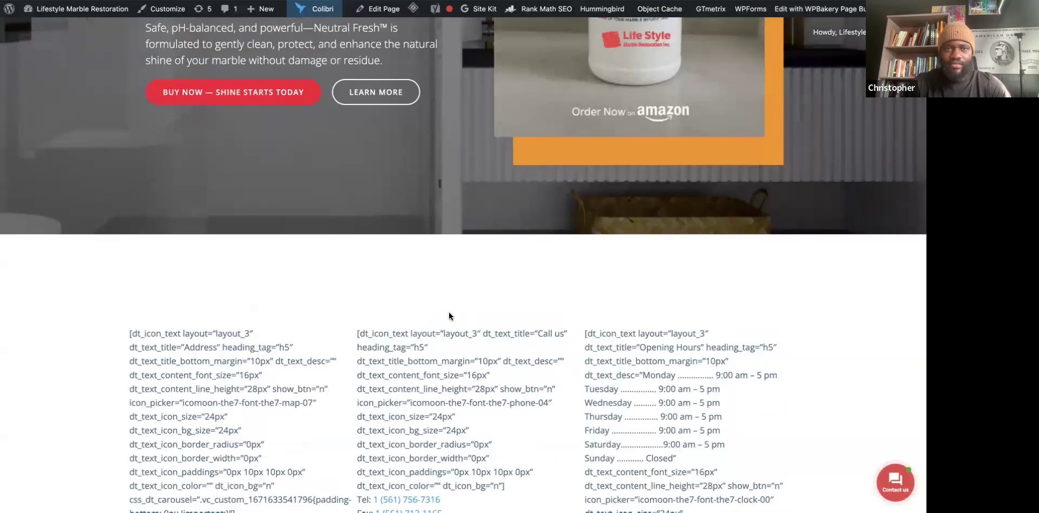
Duplicate the live Contact page tab and open the page in the WordPress editor.
right_click(621, 1)
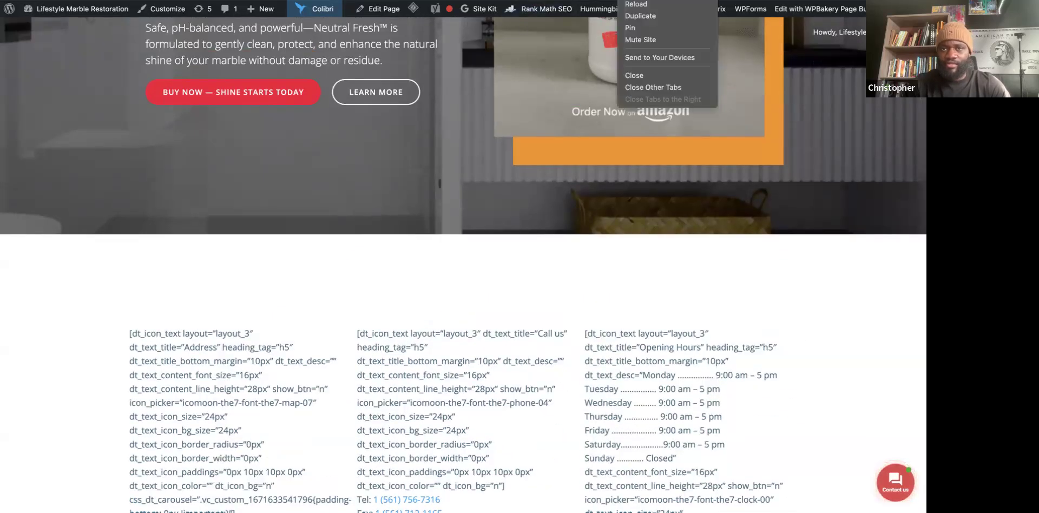
click(639, 15)
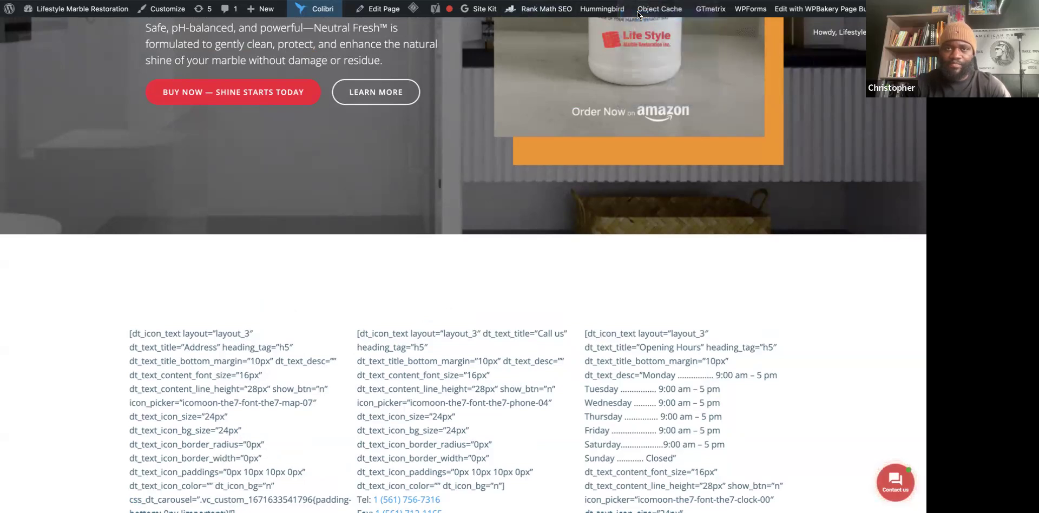
scroll(380, 318, down, 3)
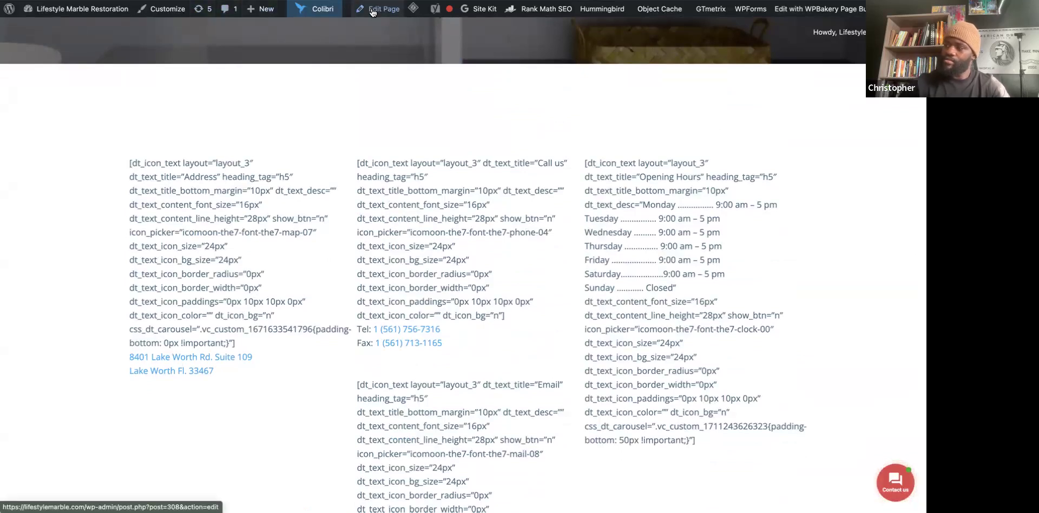
click(371, 12)
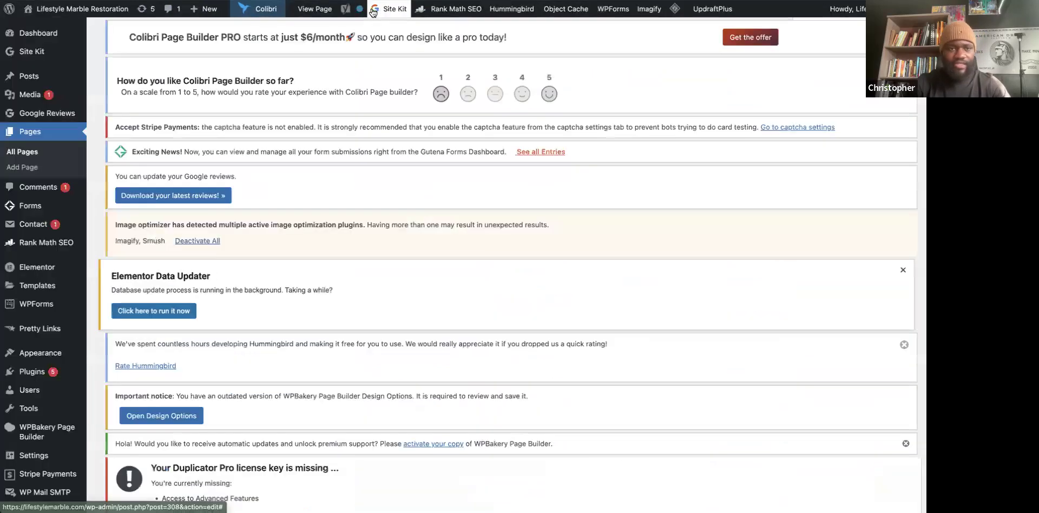
scroll(371, 330, down, 10)
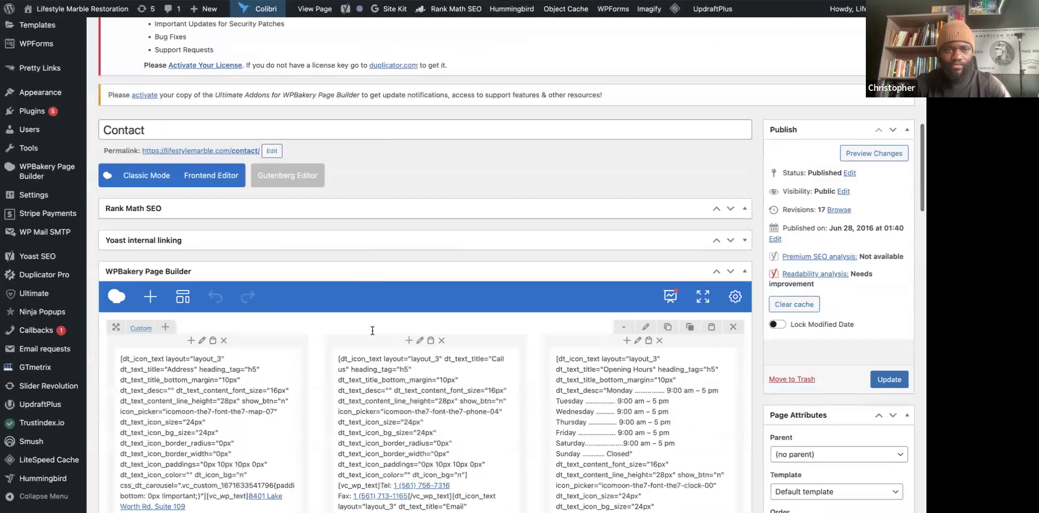
scroll(372, 330, down, 10)
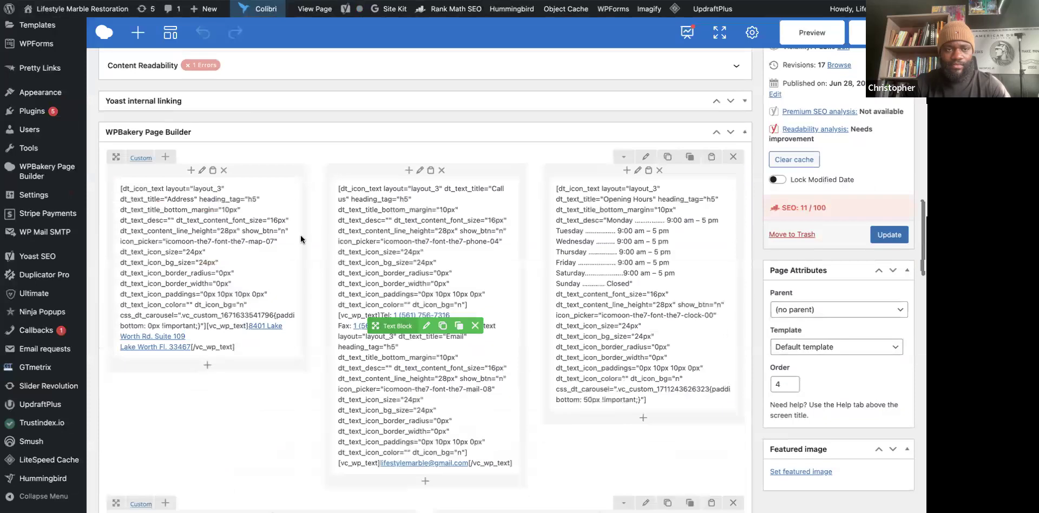
click(201, 171)
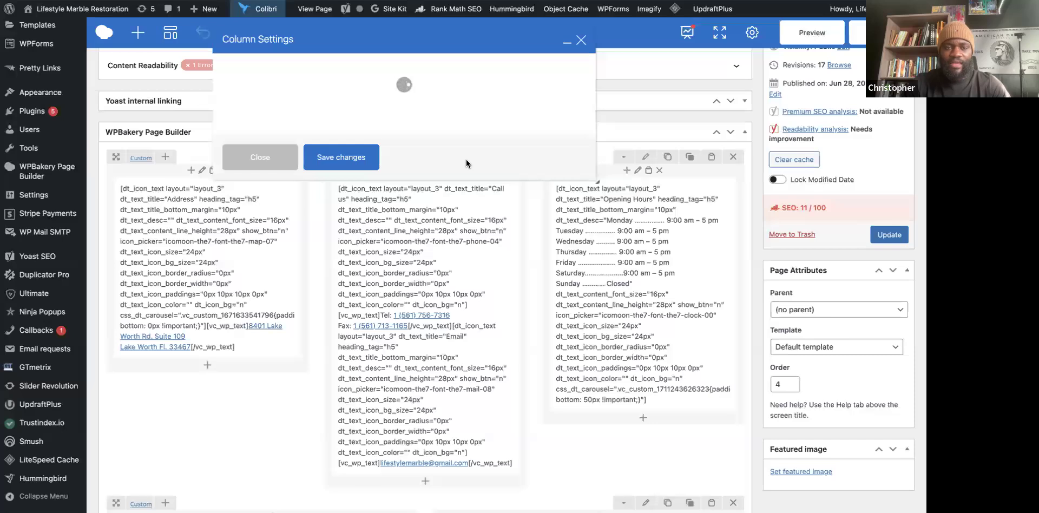
click(282, 71)
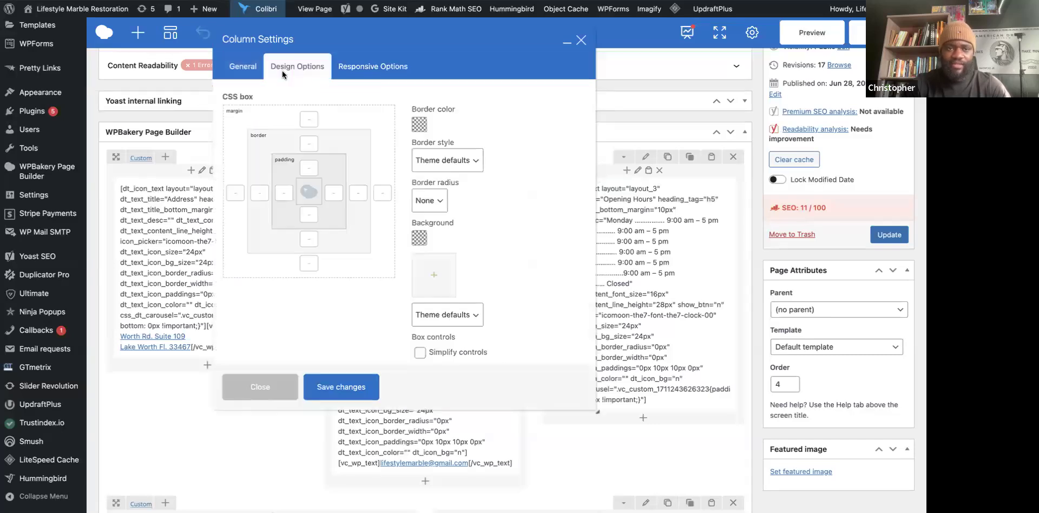
click(361, 67)
click(266, 65)
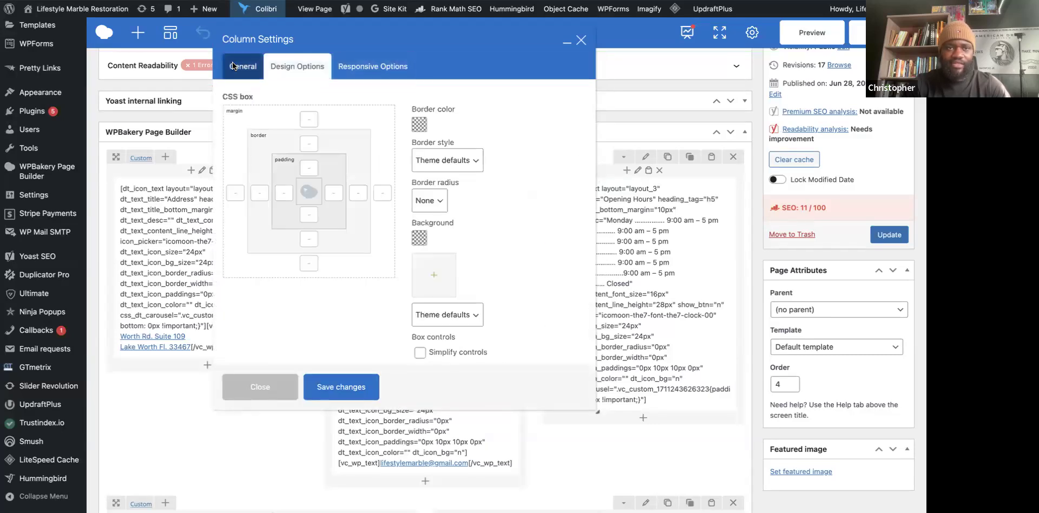
click(233, 66)
scroll(466, 173, down, 2)
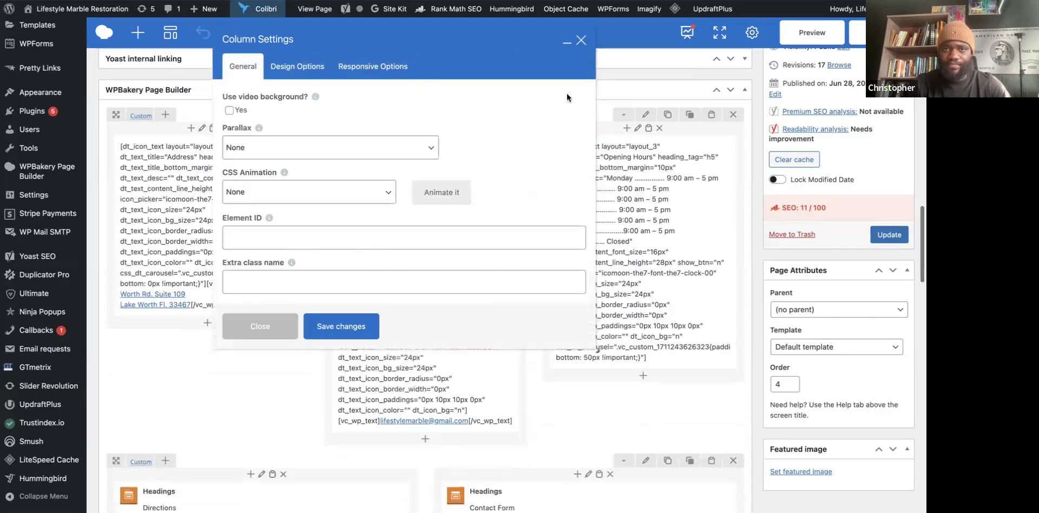
click(580, 39)
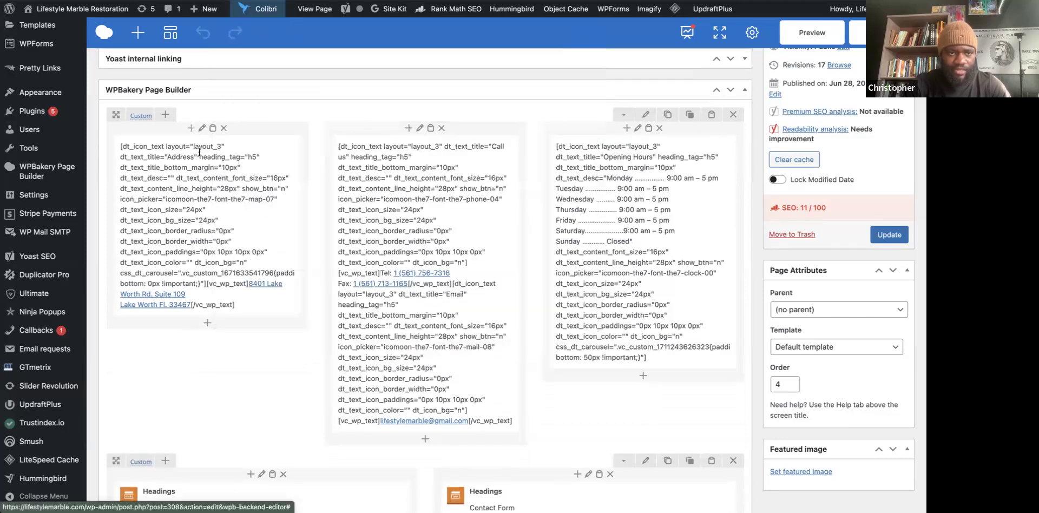
mouse_move(171, 228)
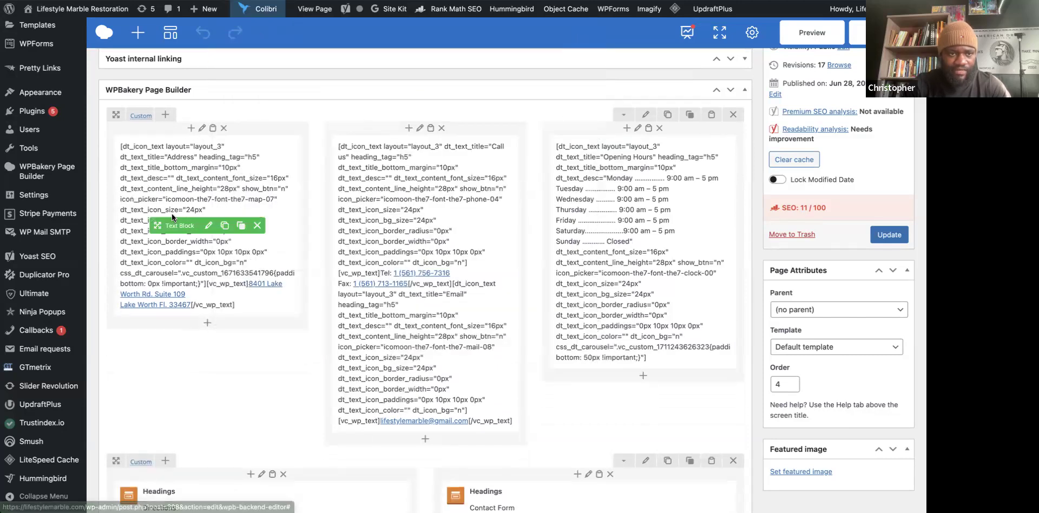
In the address Text Block, delete the shortcode markup before and after the address lines.
click(209, 225)
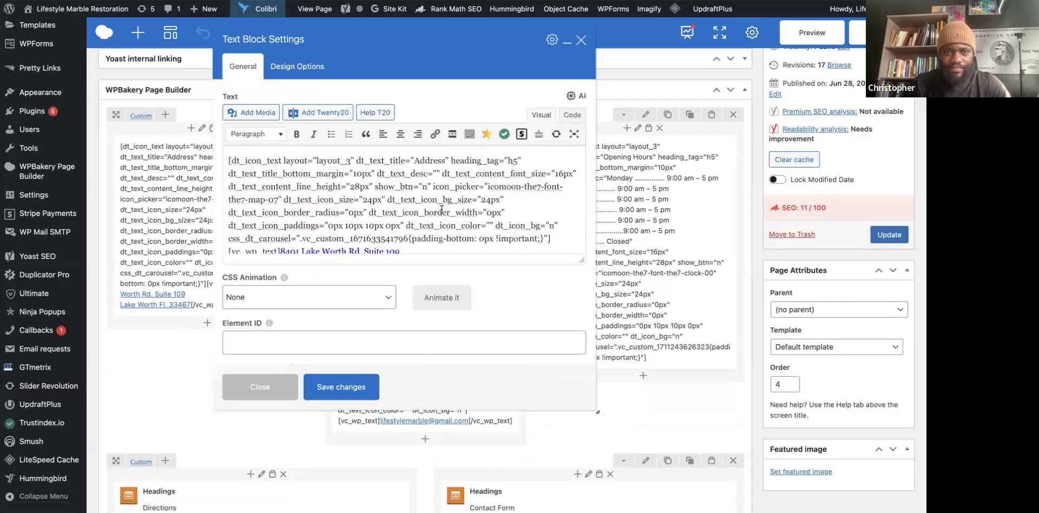
scroll(442, 209, down, 1)
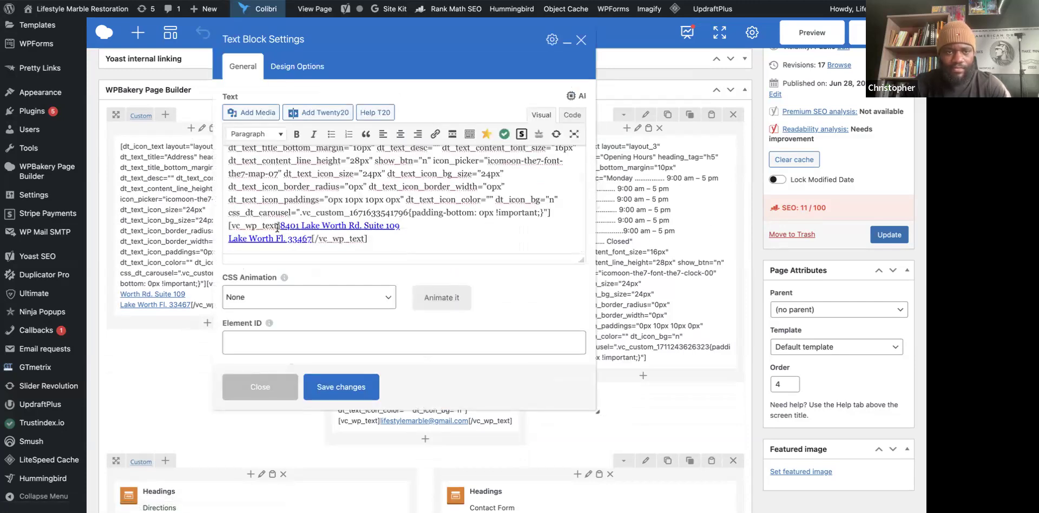
drag(278, 226, 228, 146)
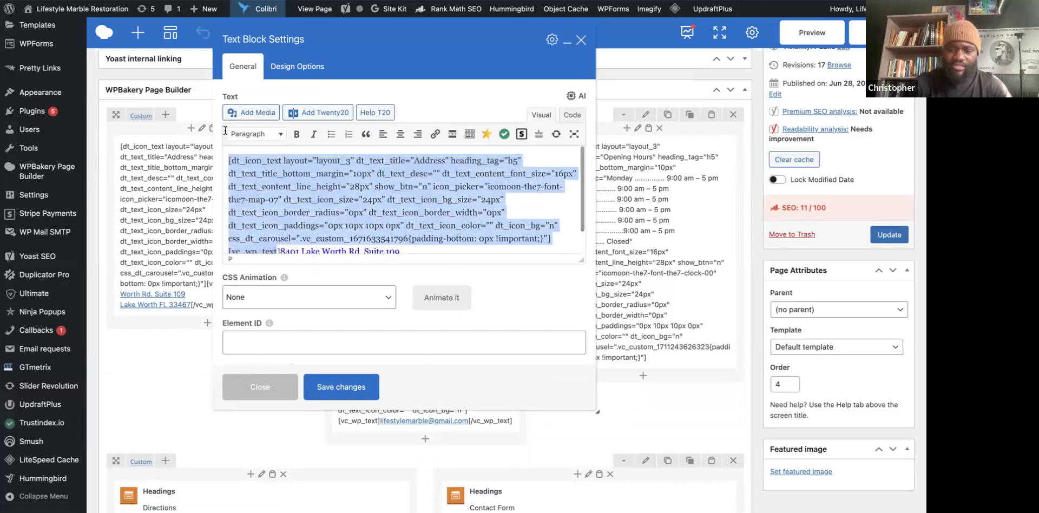
key(BackSpace)
drag(368, 173, 312, 172)
key(BackSpace)
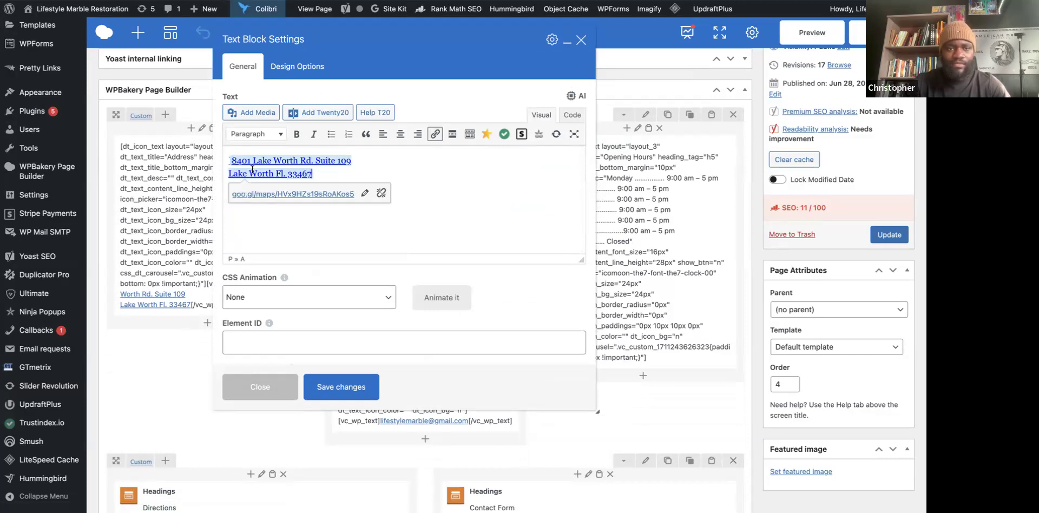
click(233, 162)
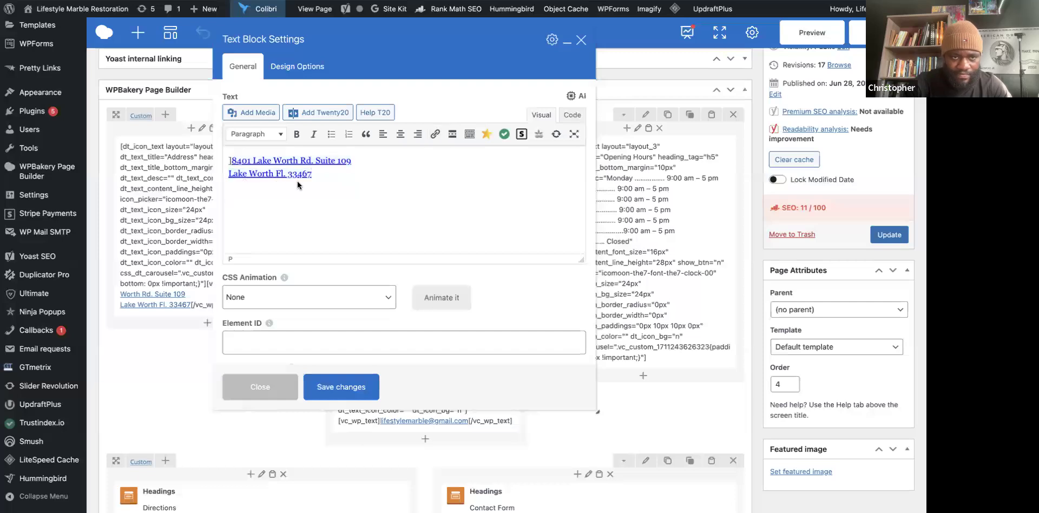
key(BackSpace)
key(BackSpace)
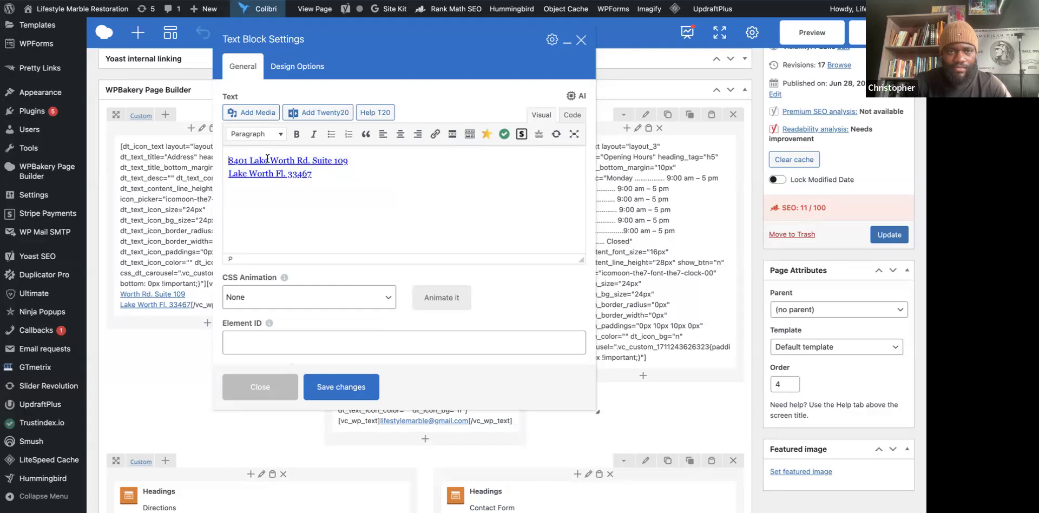
Open the address's goo.gl map link in a new tab.
triple_click(326, 161)
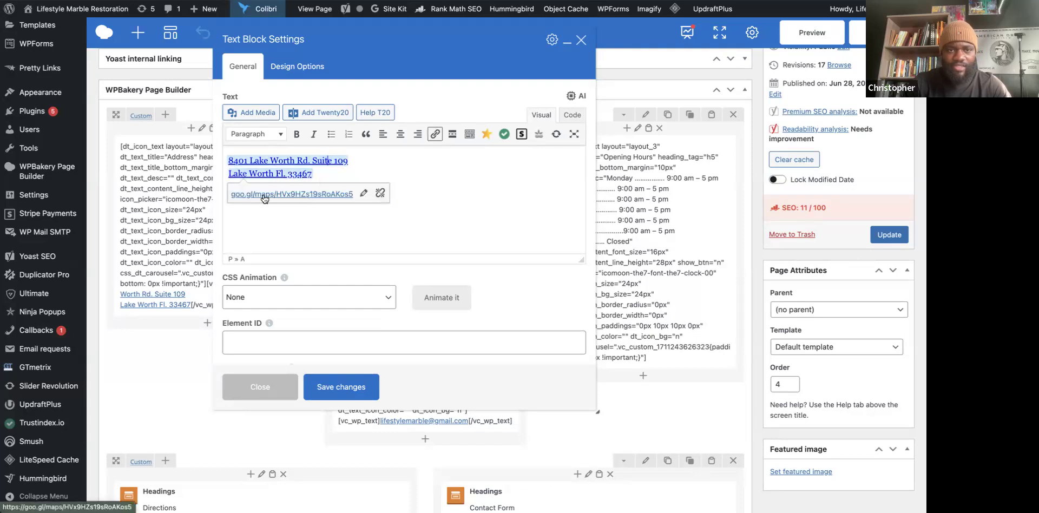
right_click(287, 193)
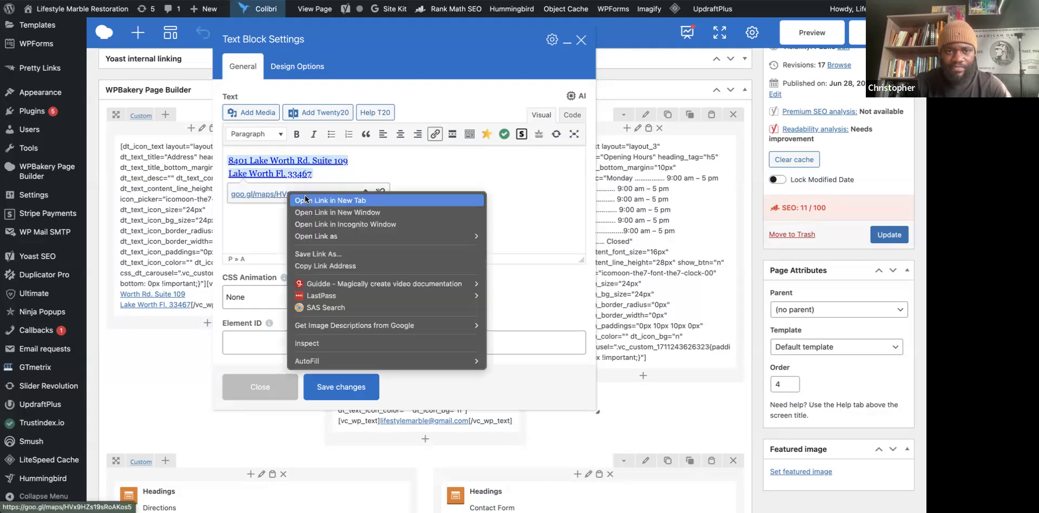
click(306, 199)
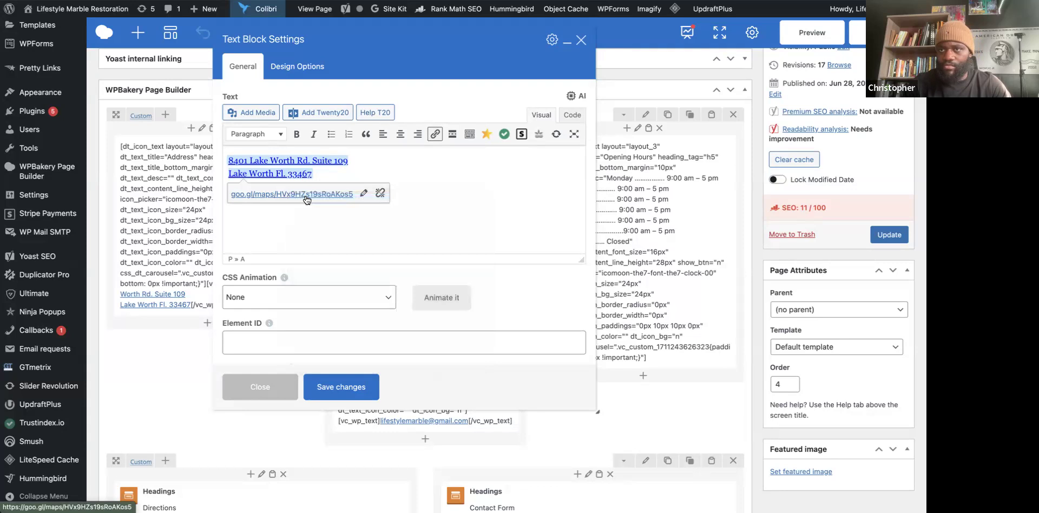
View the business location in Google Maps, then return to the WPBakery Text Block Settings tab.
click(607, 1)
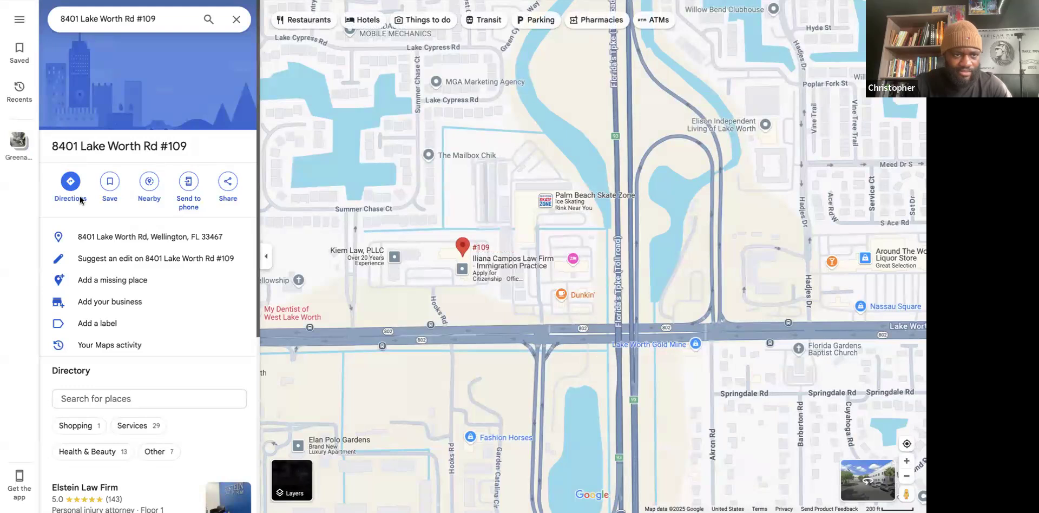
scroll(114, 347, down, 4)
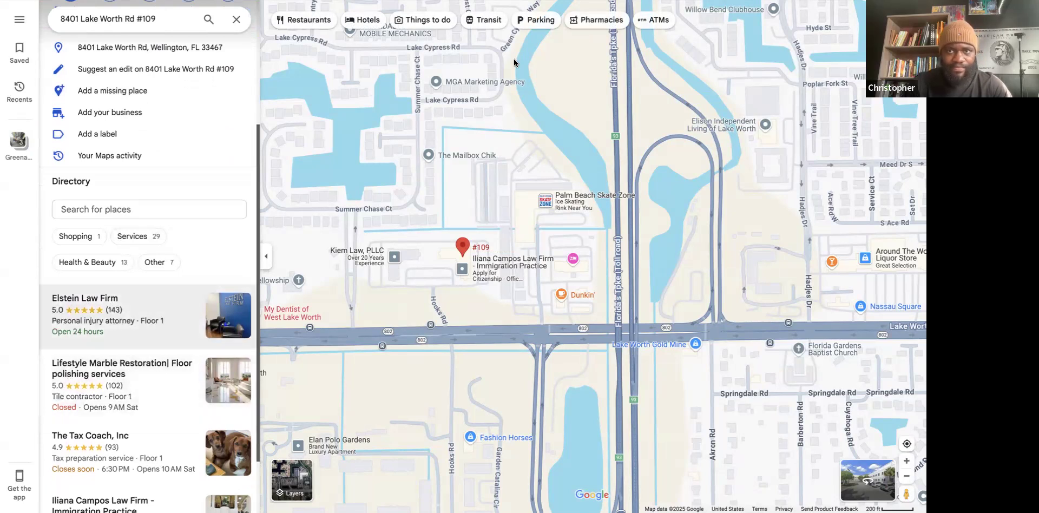
key(ctrl+Tab)
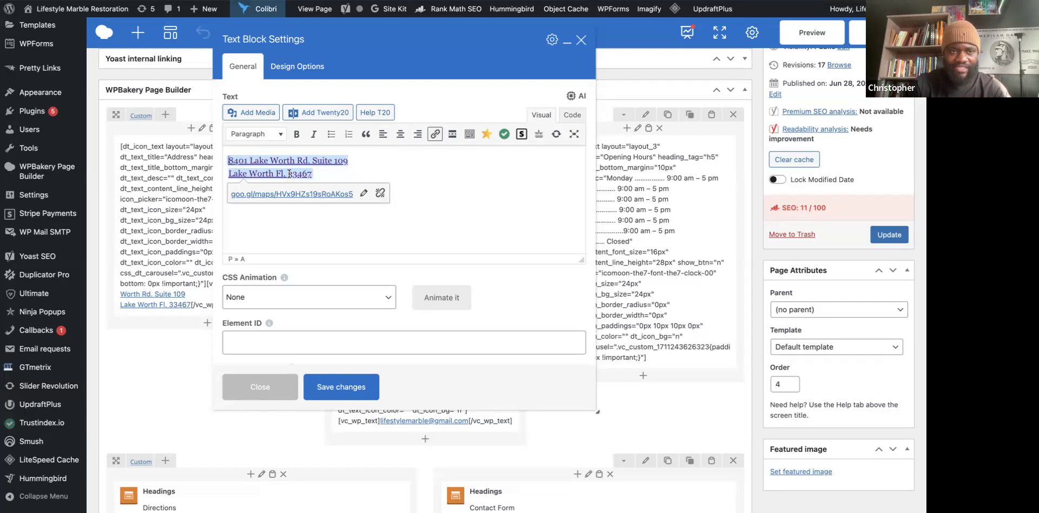
Insert a blank line above the linked address lines, then go to the live contact page.
key(Return)
key(Return)
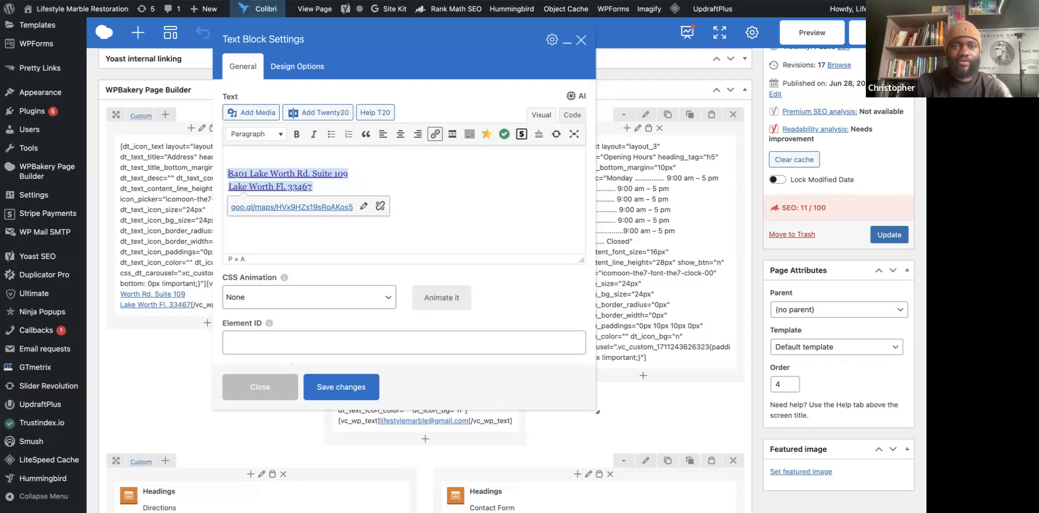
click(231, 157)
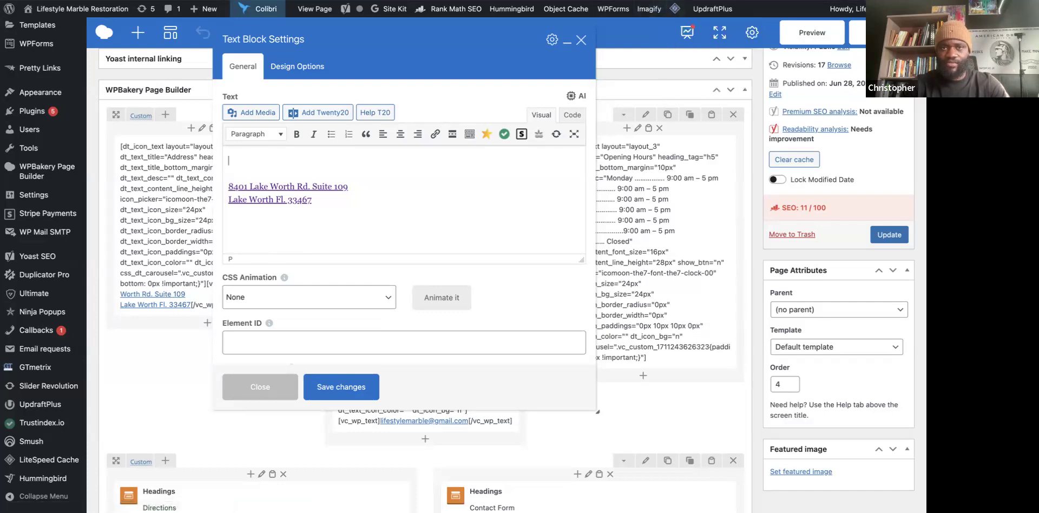
key(ctrl+Tab)
Scroll through the live contact page's raw shortcode columns and open a new browser tab.
scroll(567, 306, down, 3)
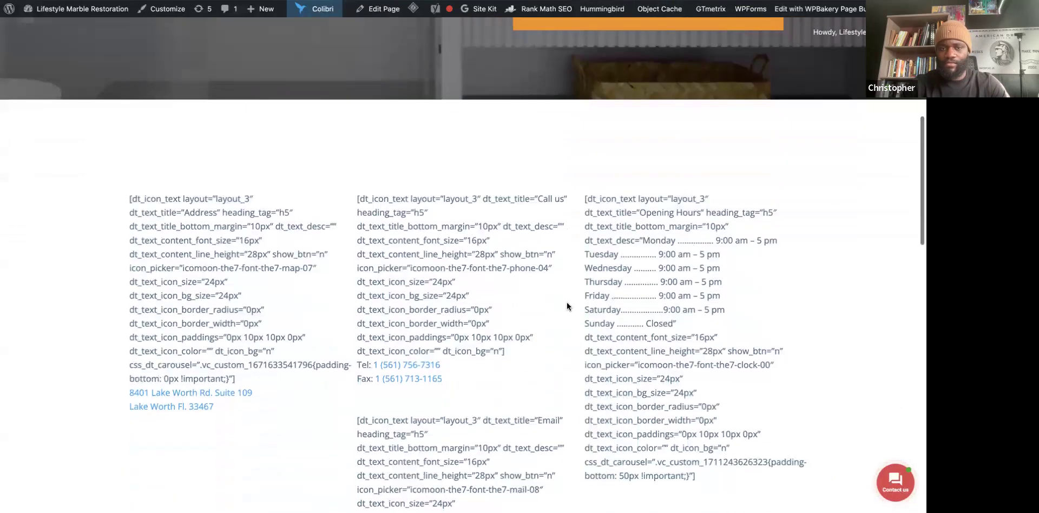
scroll(567, 306, down, 2)
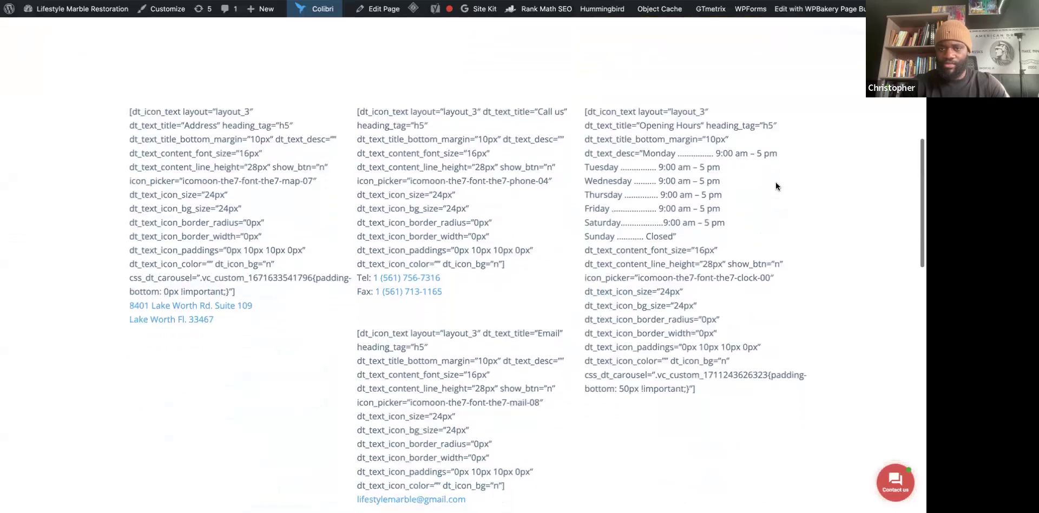
scroll(627, 261, down, 1)
scroll(627, 261, down, 1)
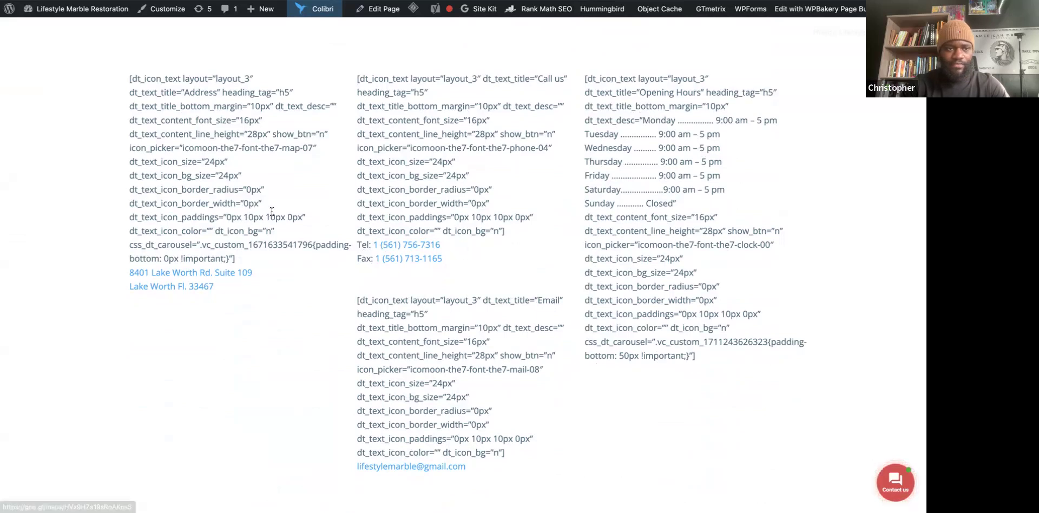
scroll(101, 387, down, 6)
scroll(101, 389, up, 5)
scroll(101, 385, up, 1)
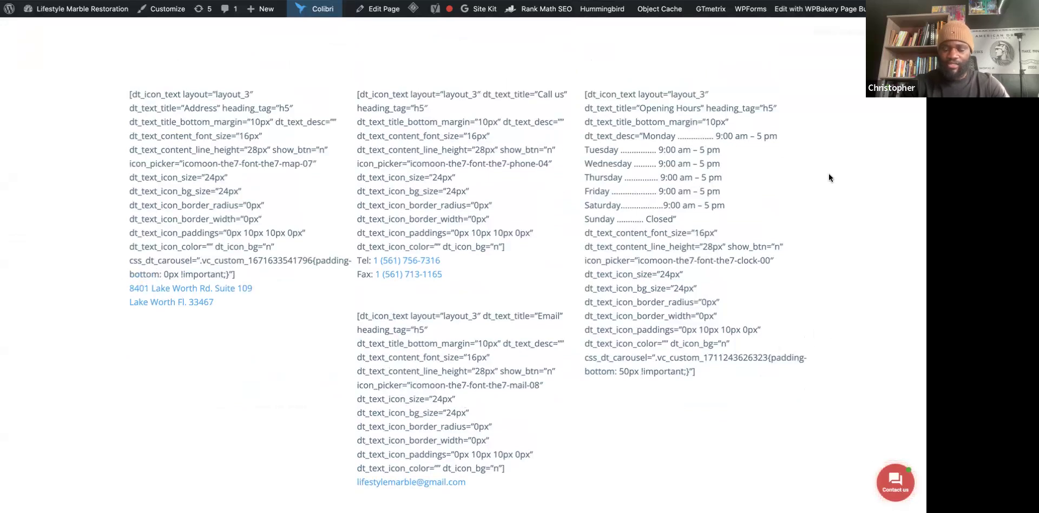
click(385, 2)
click(289, 2)
Open Gemini from the AI bookmarks folder, collapse its sidebar, and attach the page screenshot.
click(304, 2)
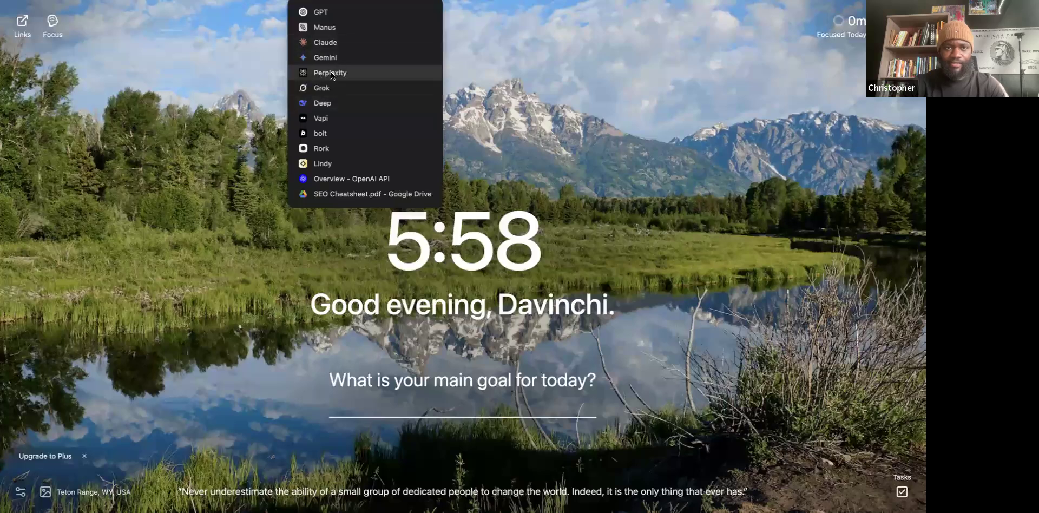
click(326, 57)
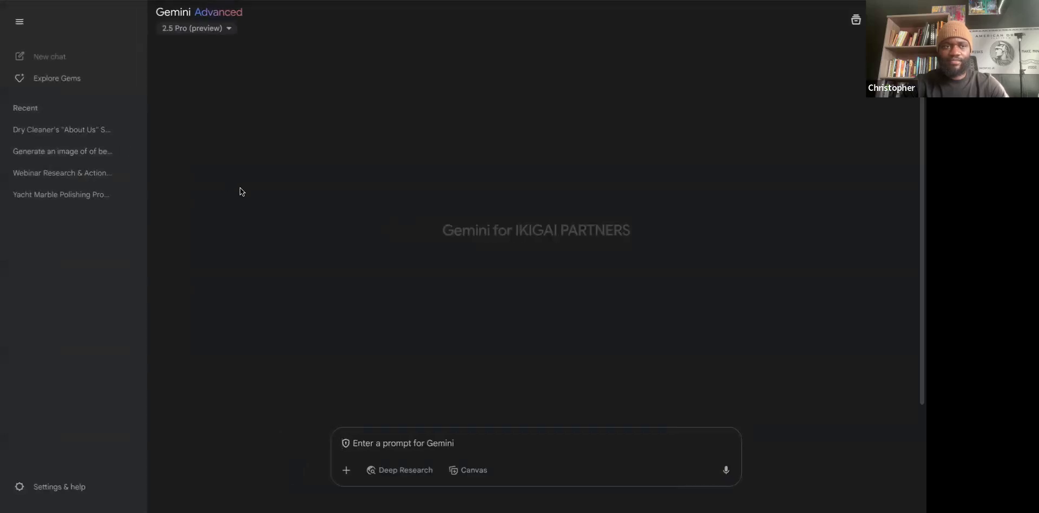
click(20, 22)
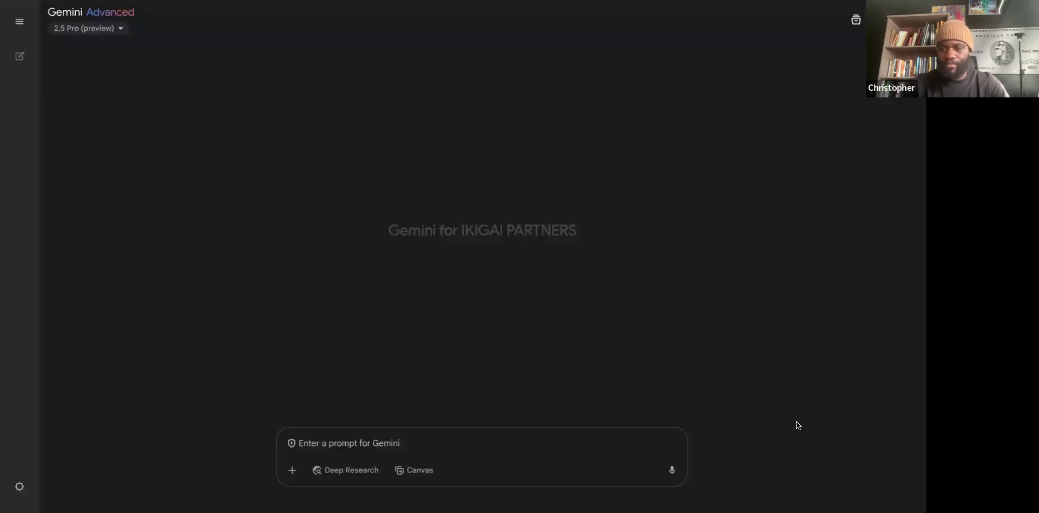
drag(780, 459, 310, 448)
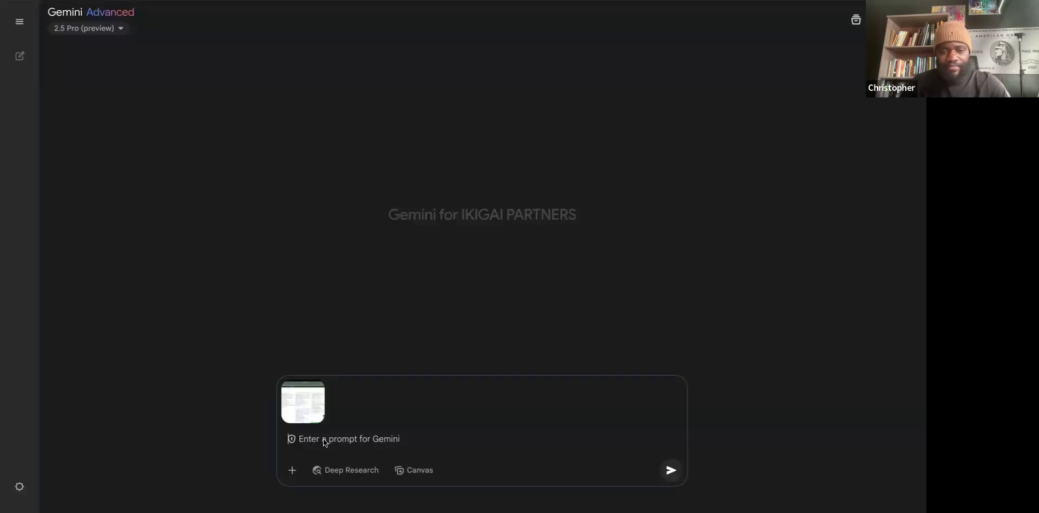
Paste and send the contact page cleanup request, review Gemini's reply, and return to WordPress.
text(This is for my contact page for my website and be mindful that the business name is Lifestar Marble Restoration Inc. Take a look at this page. There's a lot of things that are kind of bleeding on it. It's kind of wrong, badly formatted since we don't actually use the WP page builder anymore. Remove everything and clean it up for me. Give me a couple of steps. There's titles for it and stuff of that nature. And I do want to keep the section that has the schedule, just clean it up and reformat it in a way that makes it look aesthetically pleasing.)
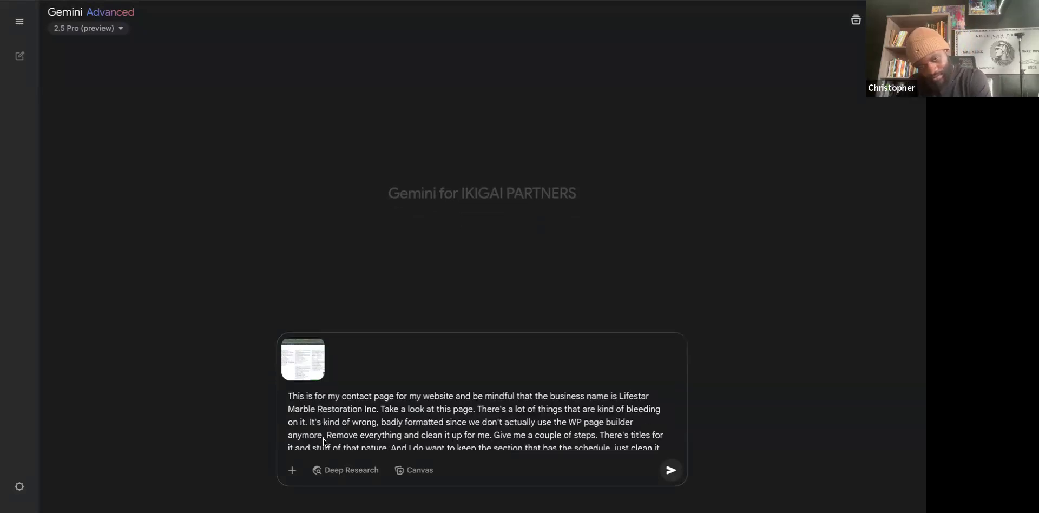
key(Return)
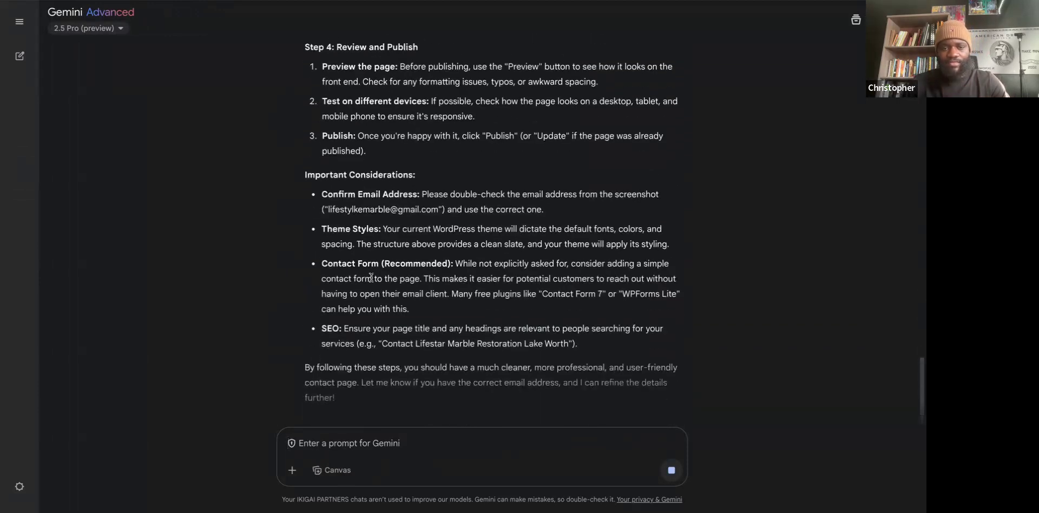
scroll(511, 244, up, 5)
scroll(511, 245, up, 8)
scroll(511, 245, down, 15)
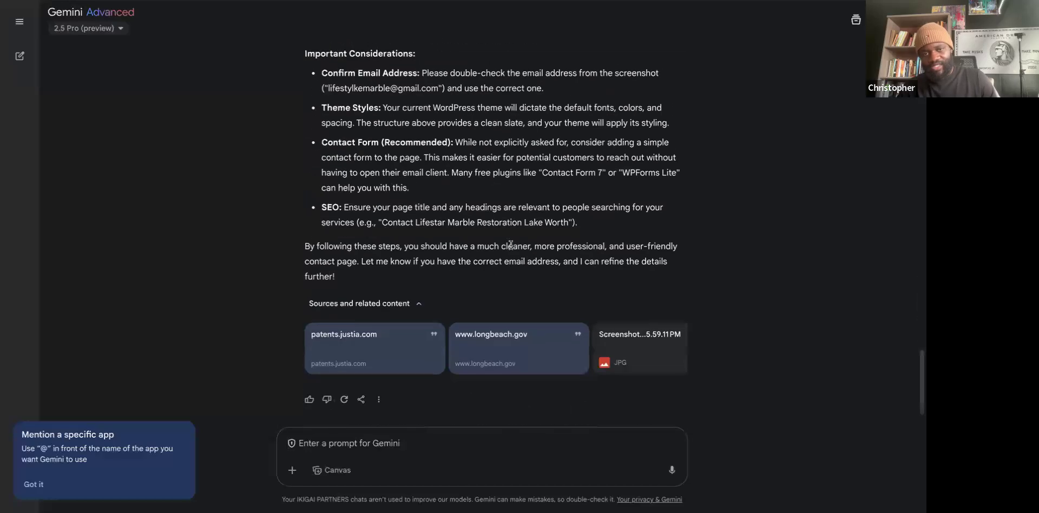
key(ctrl+Tab)
key(ctrl+Tab)
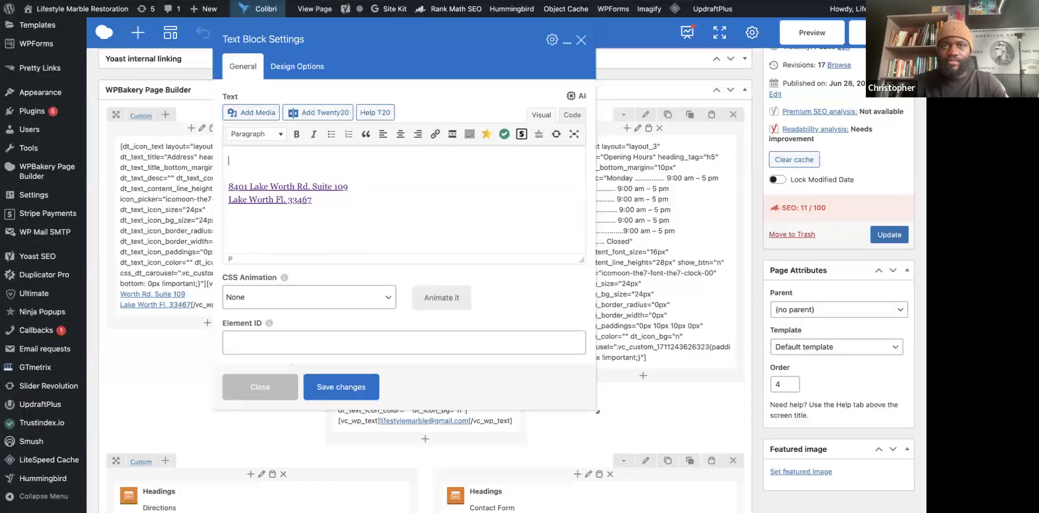
Copy the entire Address shortcode block from the live contact page and return to Gemini.
key(ctrl+Tab)
scroll(139, 126, up, 1)
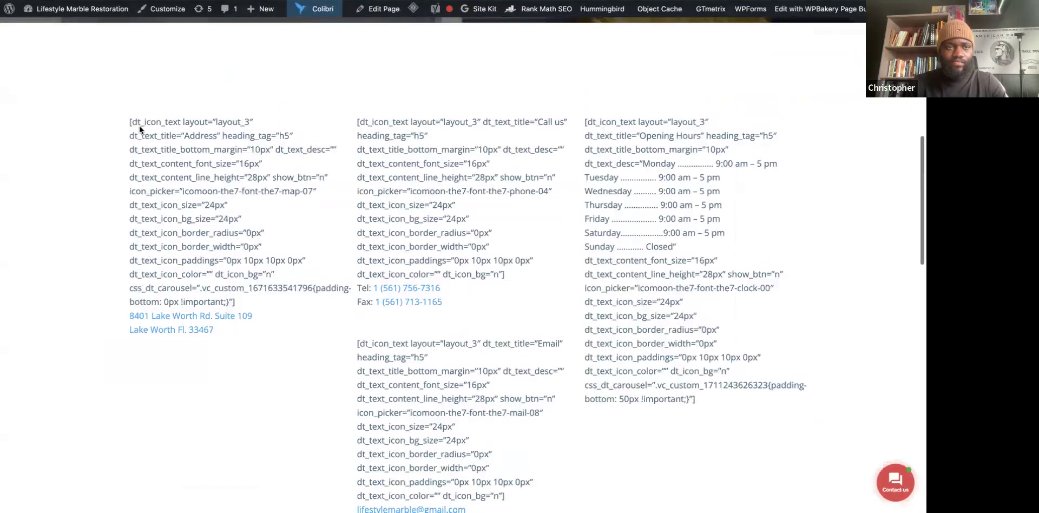
drag(128, 121, 231, 311)
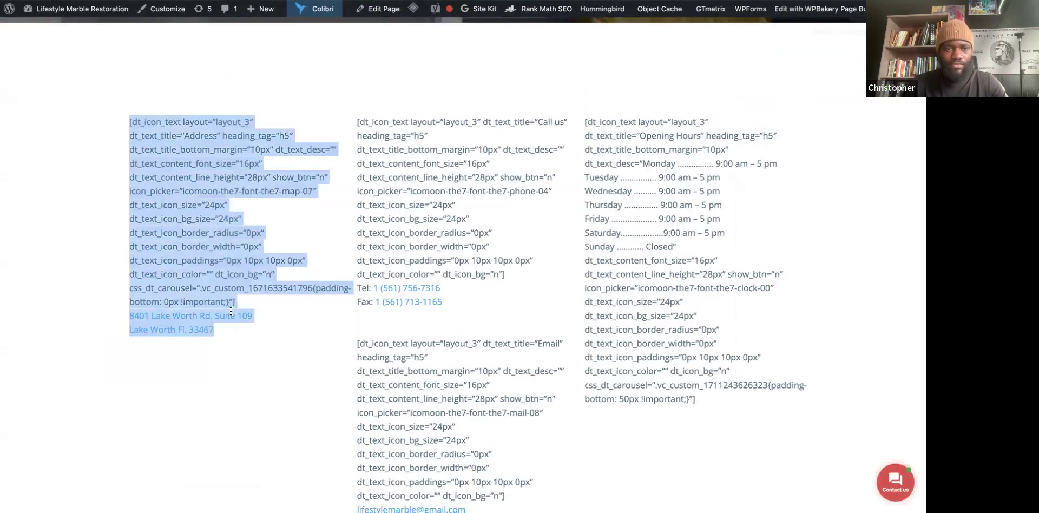
right_click(184, 251)
click(211, 277)
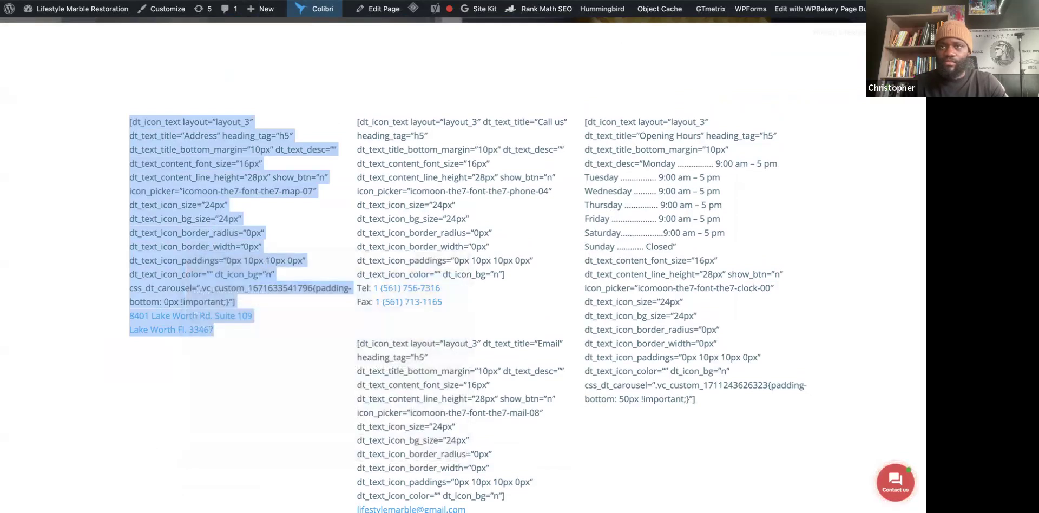
key(ctrl+Tab)
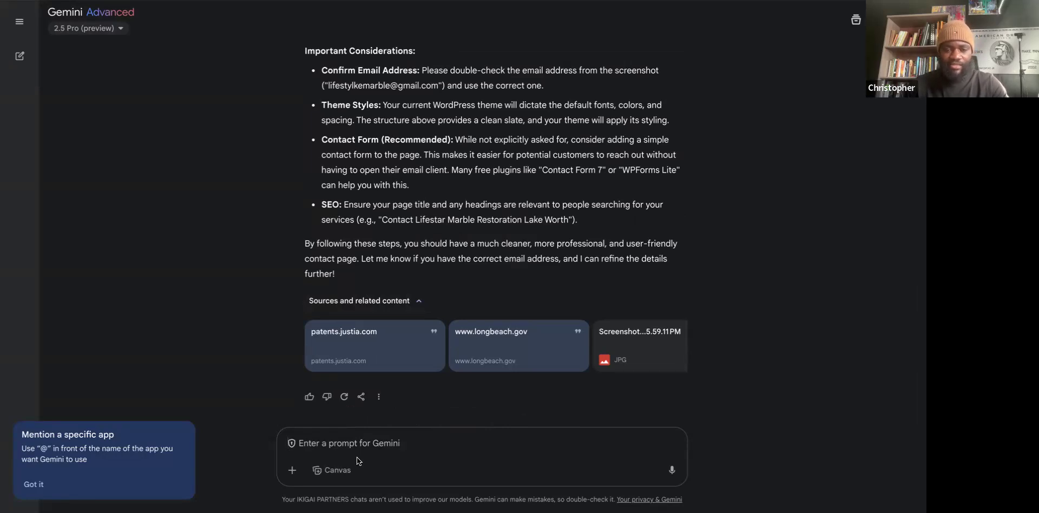
Paste a follow-up message and the Address shortcode block into Gemini's prompt.
click(543, 448)
key(super+v)
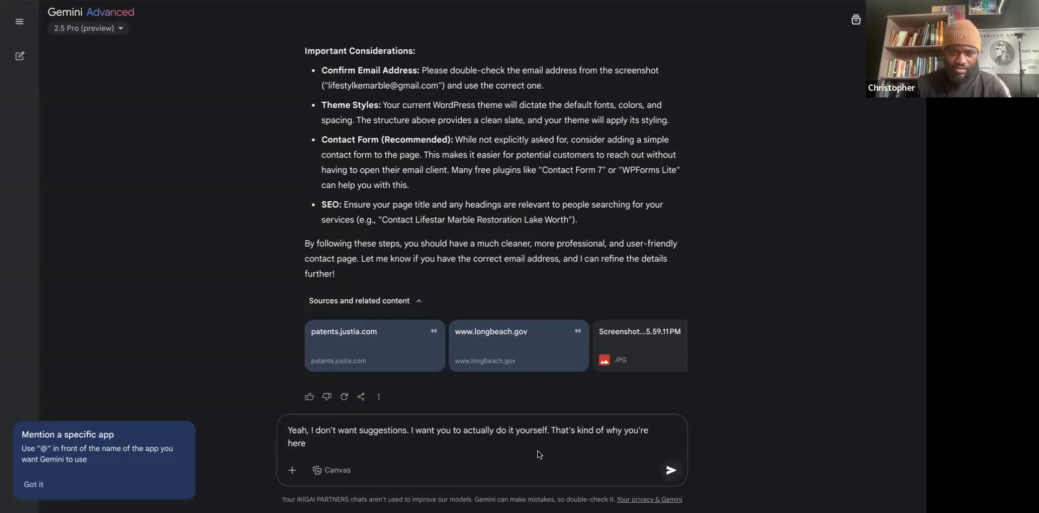
key(BackSpace)
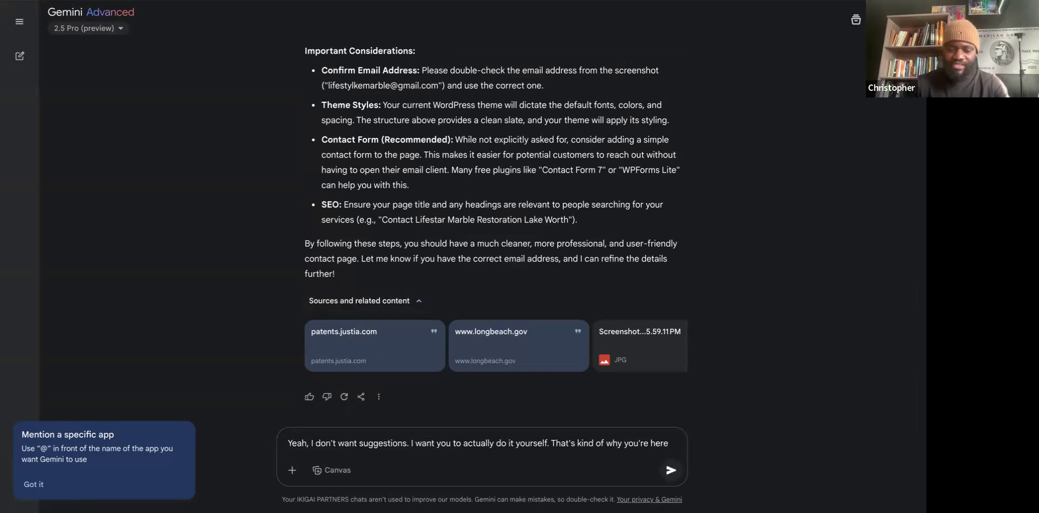
text(.)
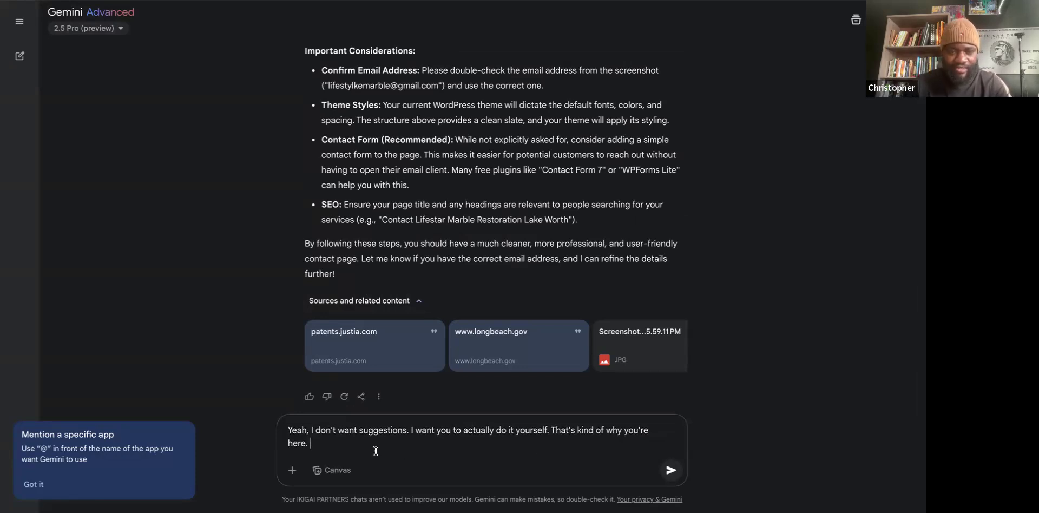
key(shift+Return)
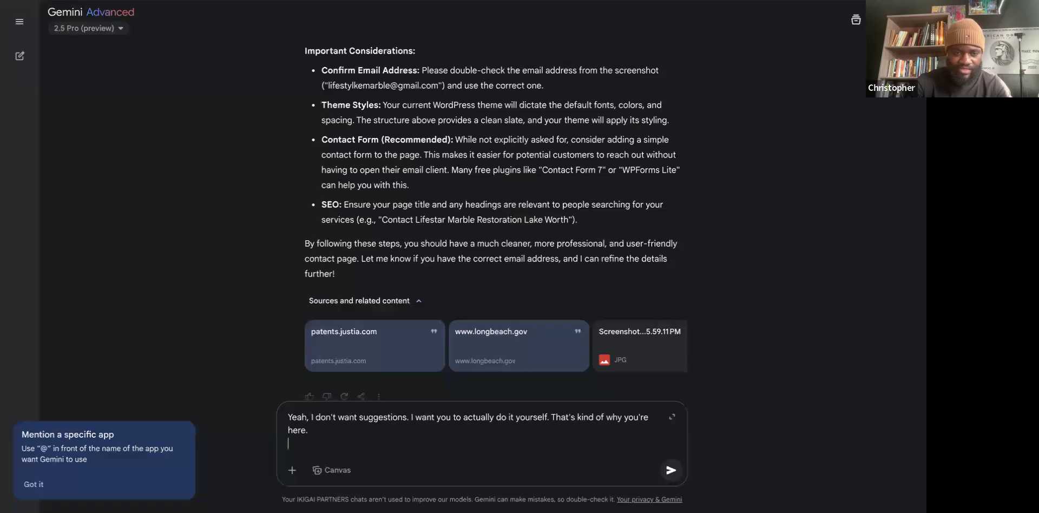
key(ctrl+v)
Quote the shortcode, add a request to reformat the address as HTML, and send it.
scroll(373, 393, down, 3)
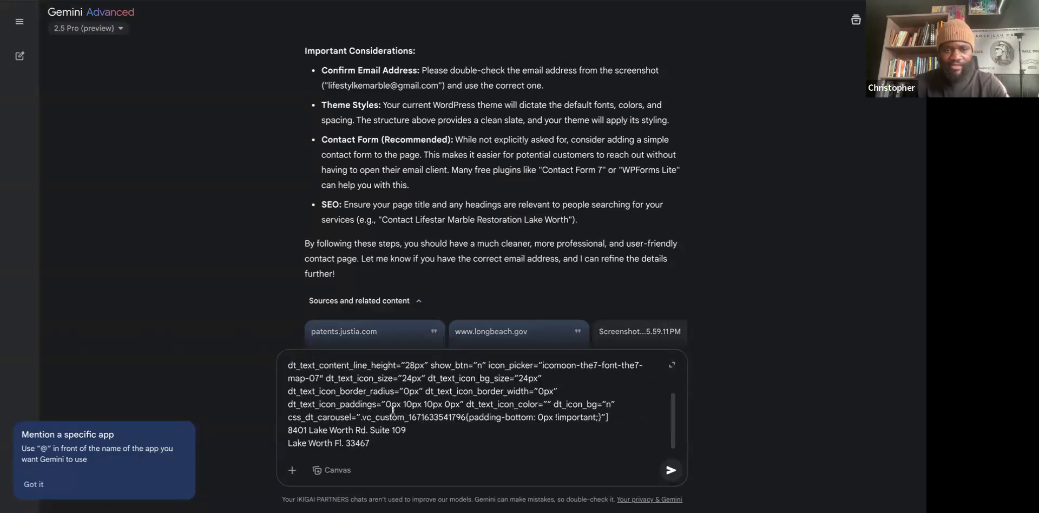
scroll(346, 379, up, 3)
scroll(289, 394, down, 3)
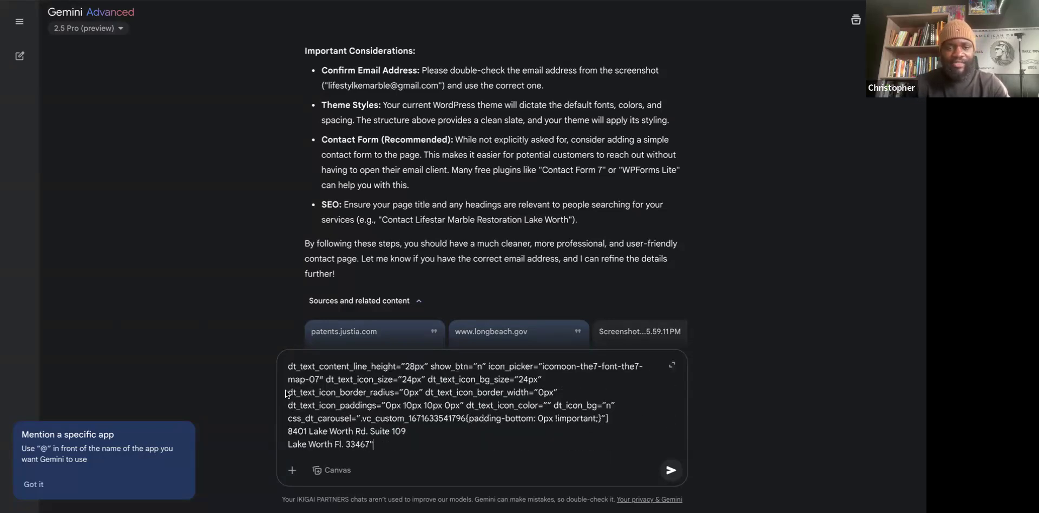
scroll(389, 403, up, 3)
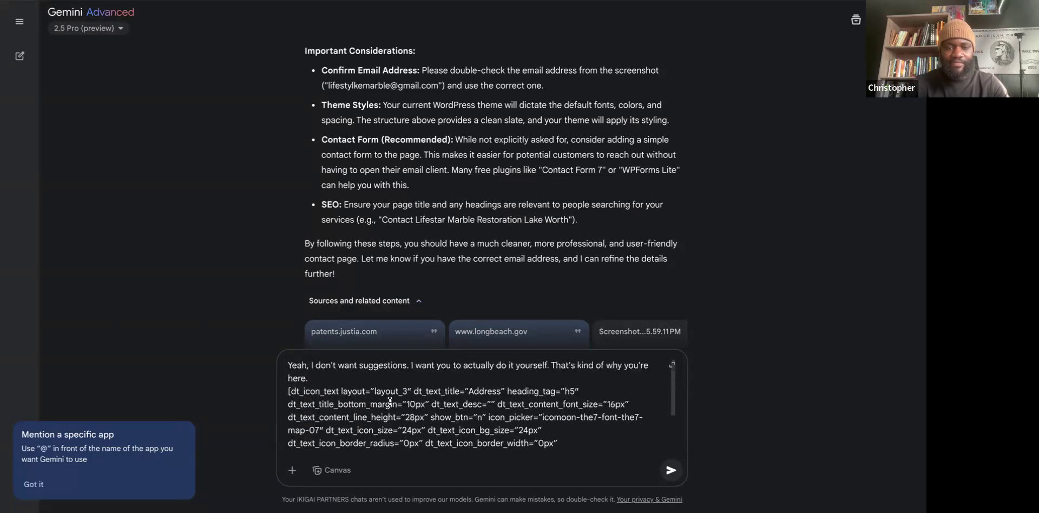
click(290, 390)
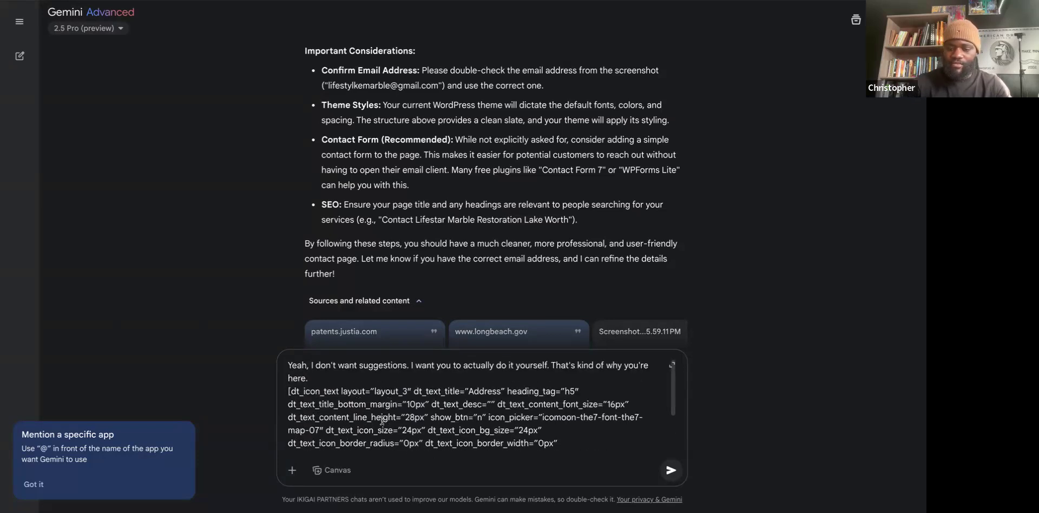
text(")
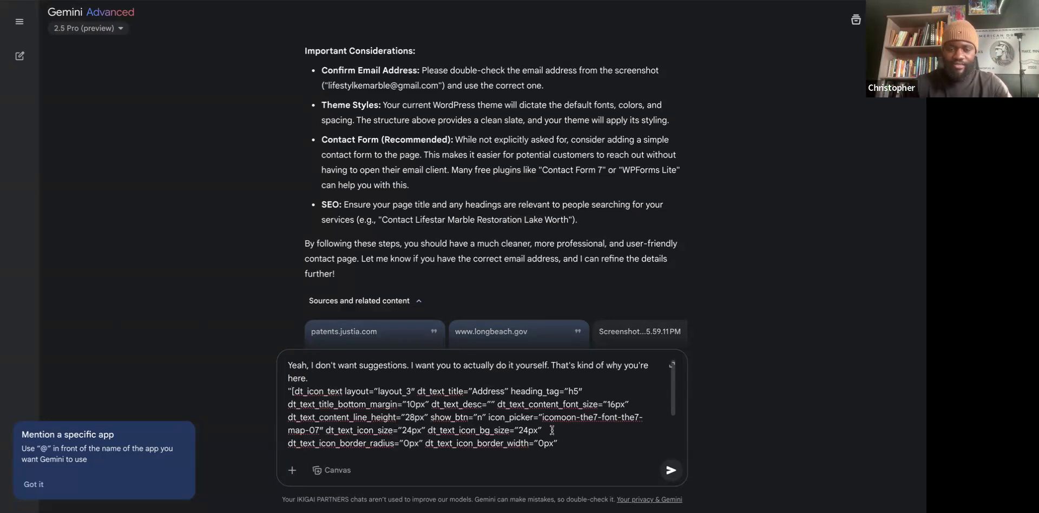
scroll(552, 430, down, 2)
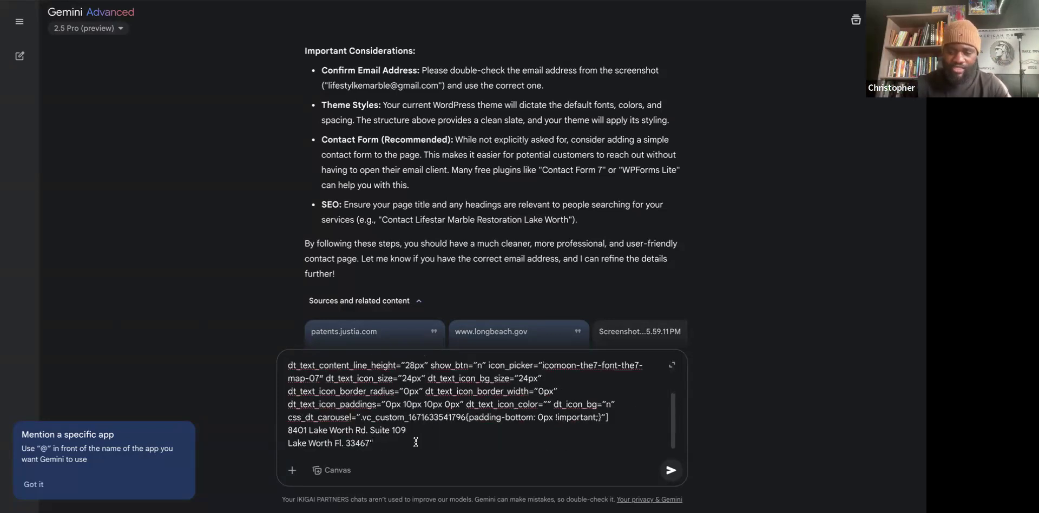
key(shift+Return)
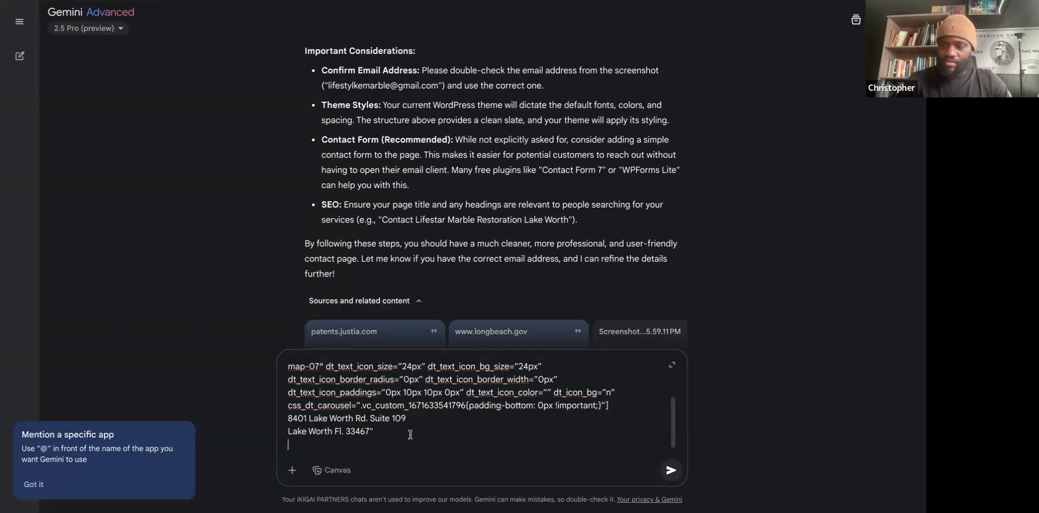
key(super+v)
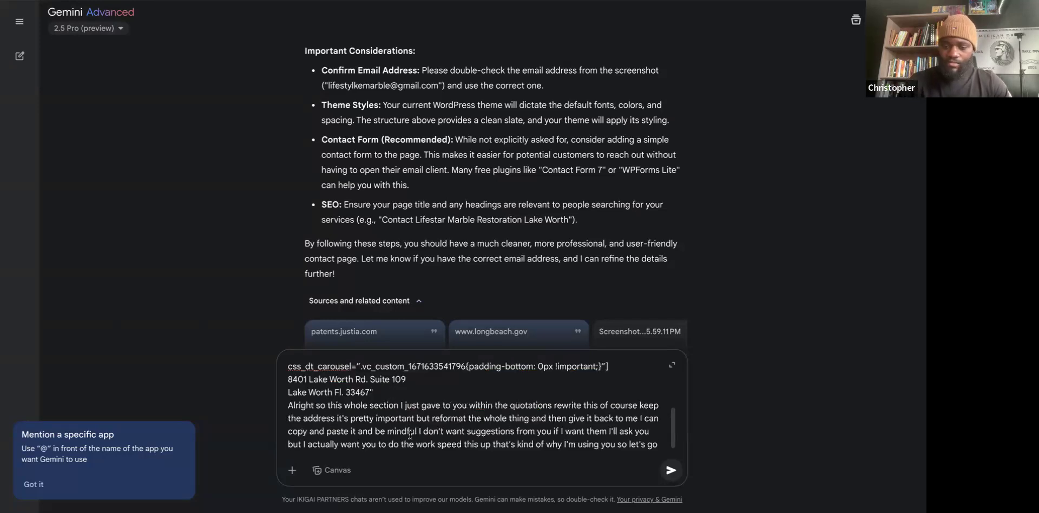
key(Return)
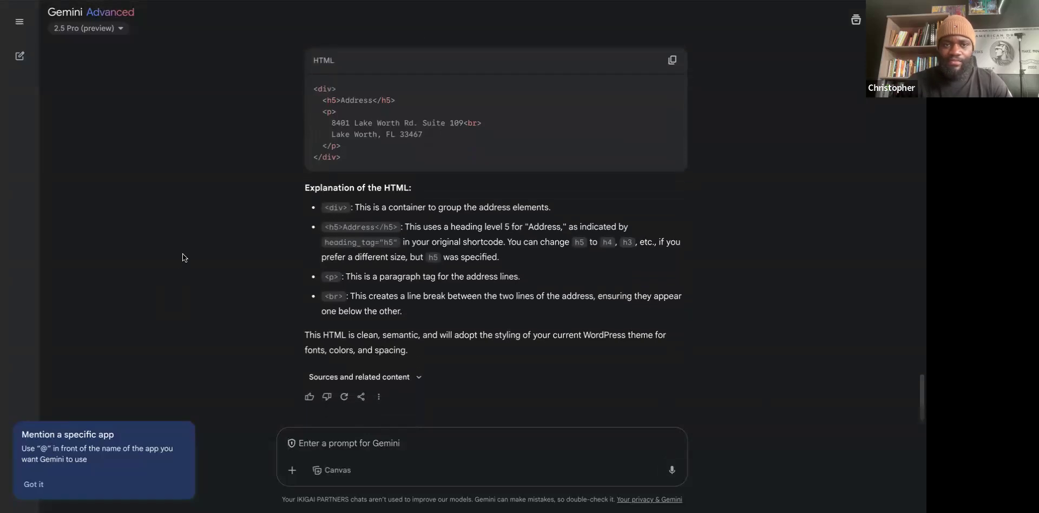
Read through Gemini's address HTML reply, then return to WordPress's Text Block Settings dialog.
scroll(183, 254, up, 2)
scroll(182, 254, up, 2)
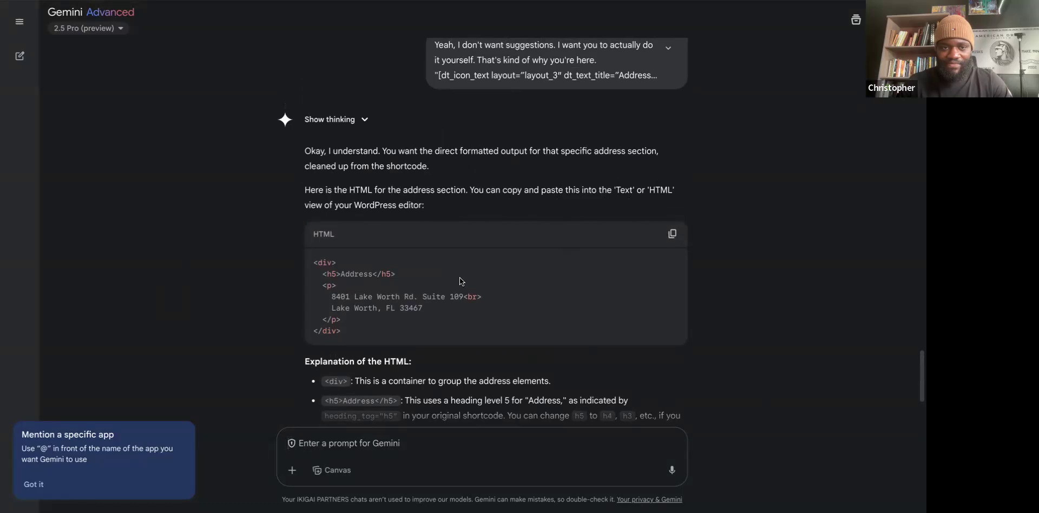
scroll(460, 277, down, 2)
scroll(460, 277, down, 1)
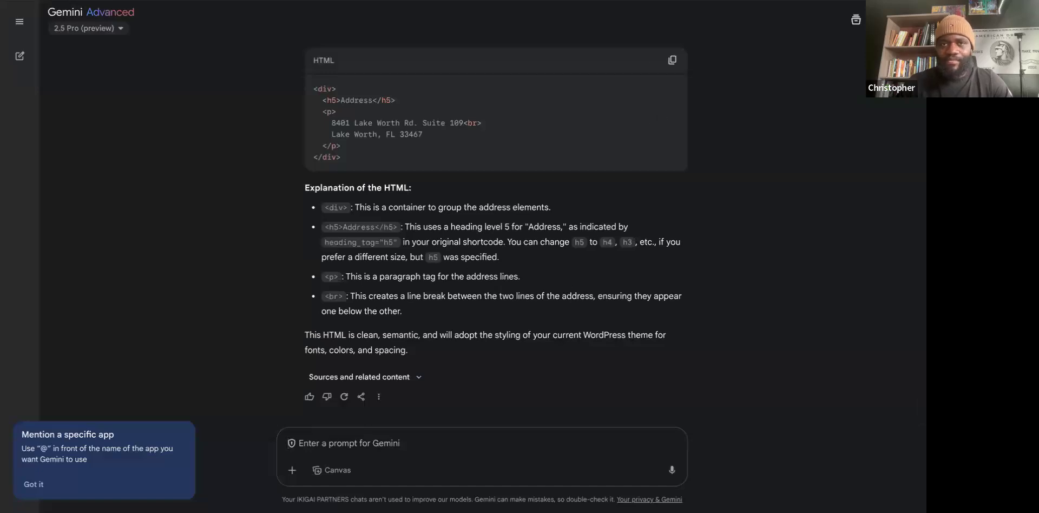
key(alt+Tab)
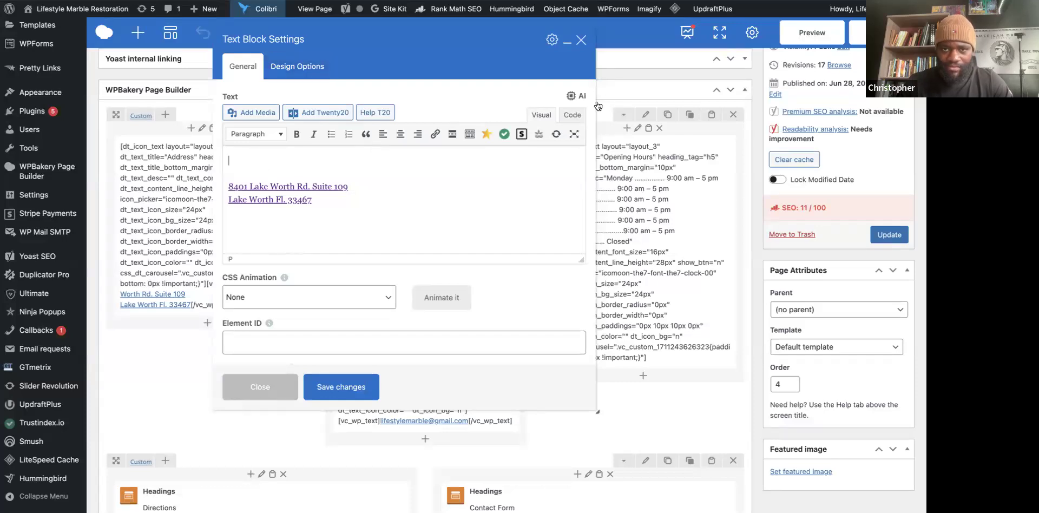
Replace the address block's raw link code with Gemini's Address HTML in Code view and save.
click(573, 115)
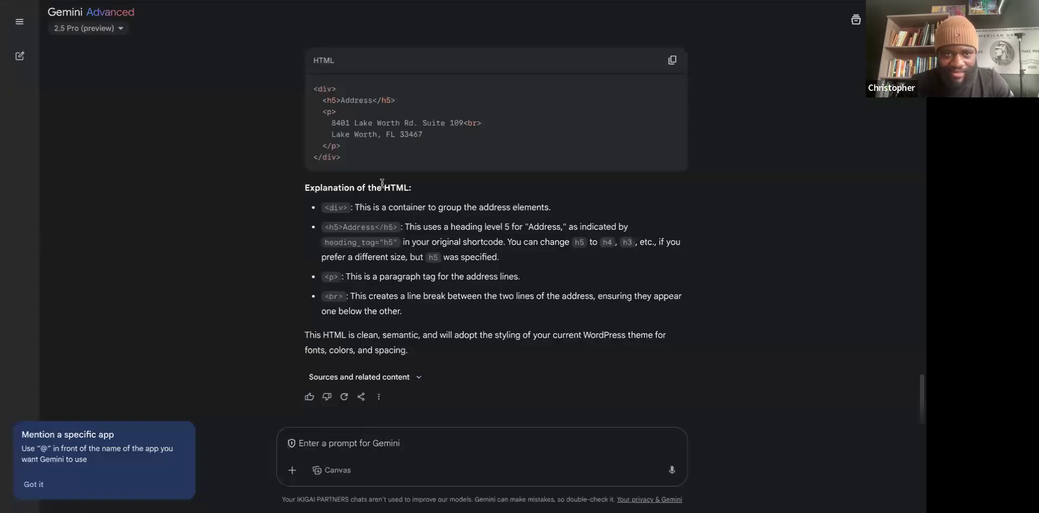
scroll(382, 184, up, 1)
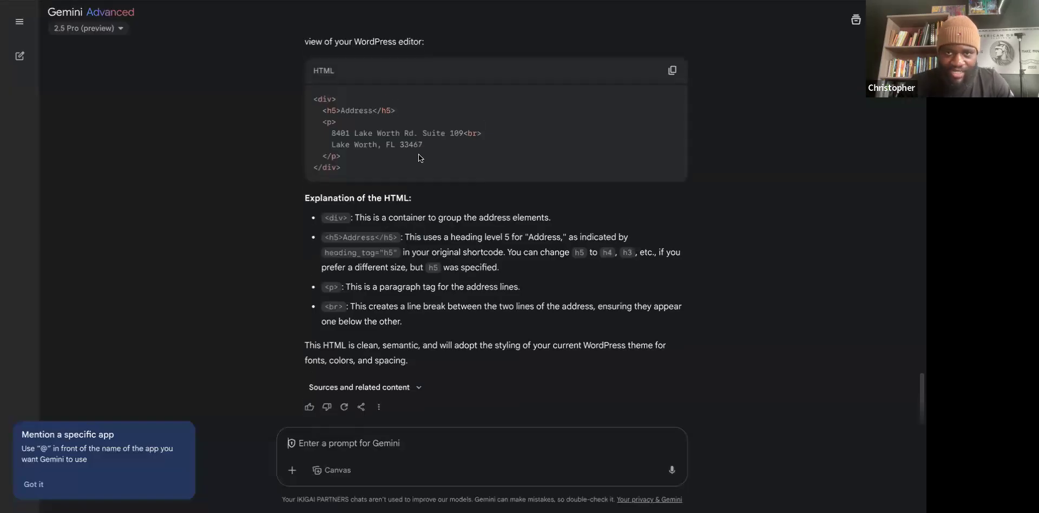
click(672, 76)
key(alt+Tab)
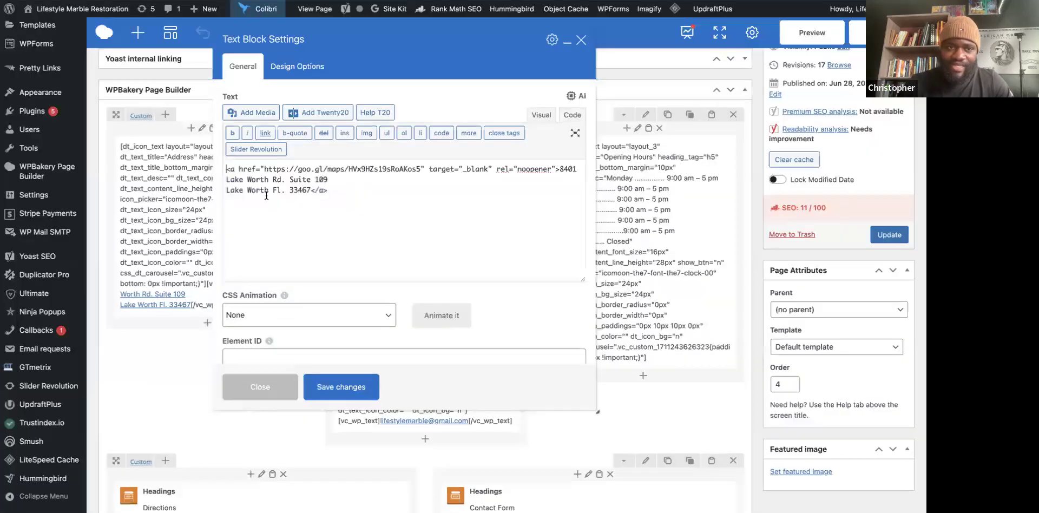
drag(354, 190, 219, 167)
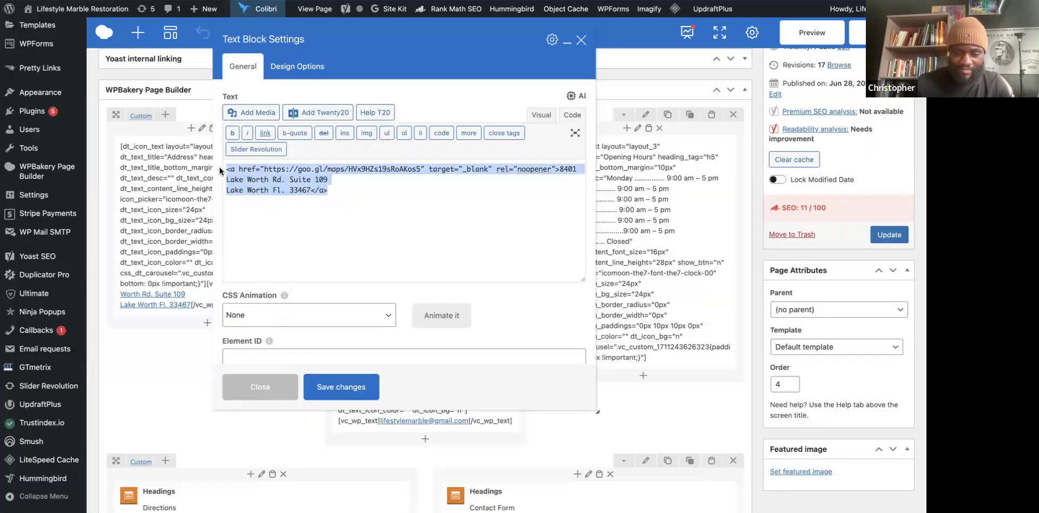
key(ctrl+v)
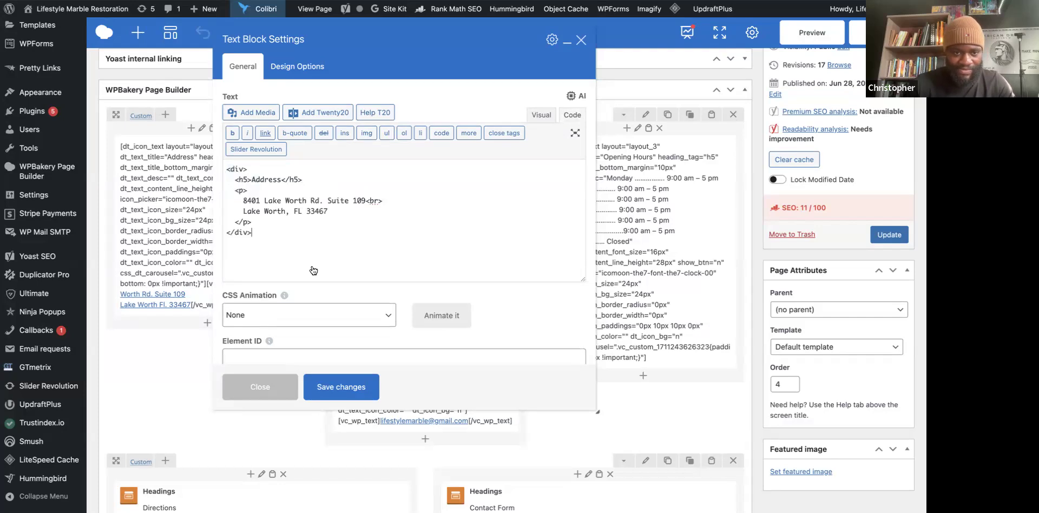
click(353, 387)
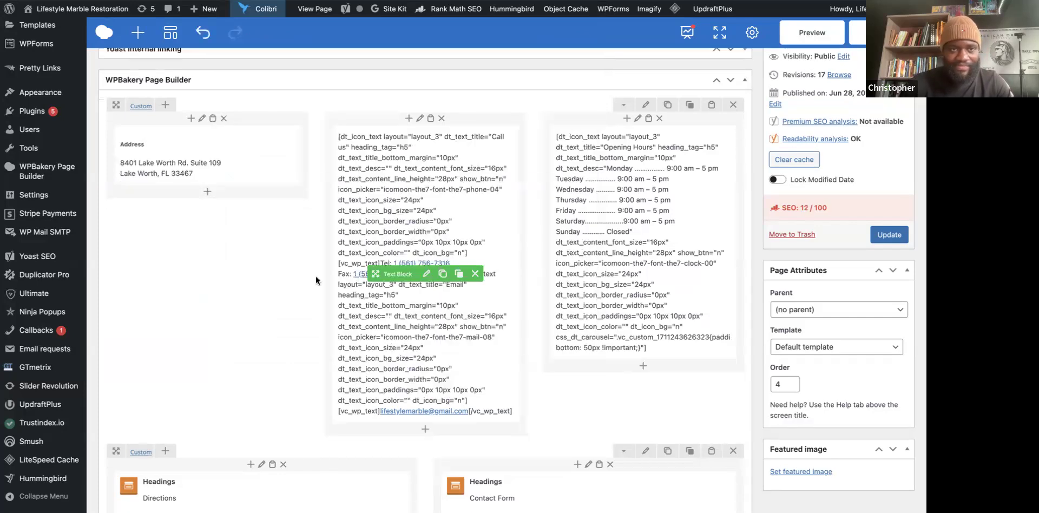
scroll(294, 221, up, 1)
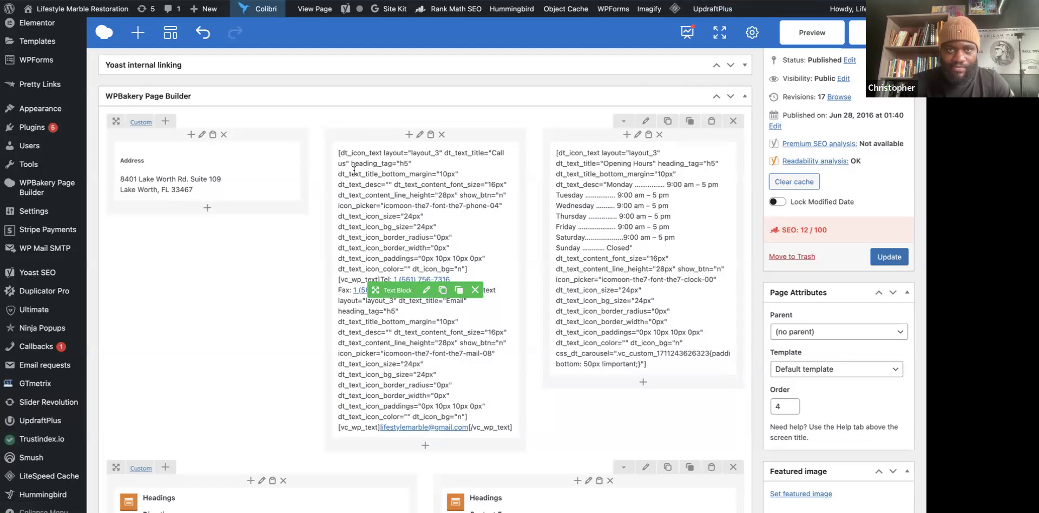
key(ctrl+Tab)
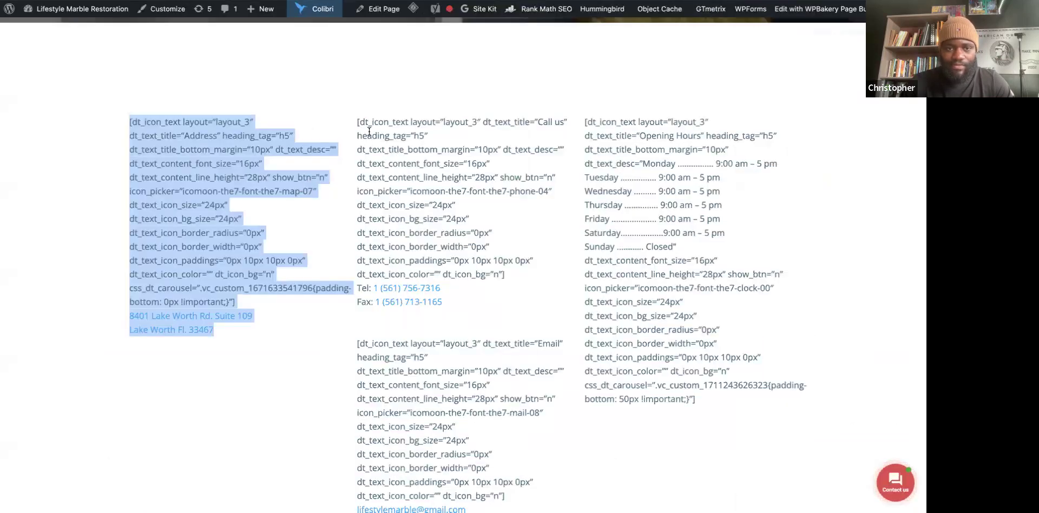
Copy the Call us and Email shortcode text from the live contact page.
scroll(386, 217, down, 2)
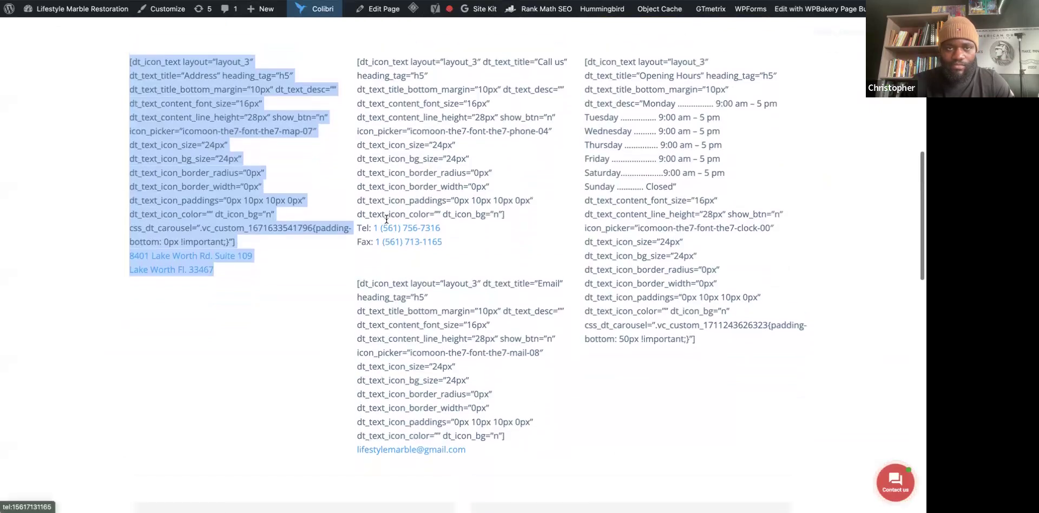
drag(357, 63, 416, 147)
drag(485, 277, 468, 457)
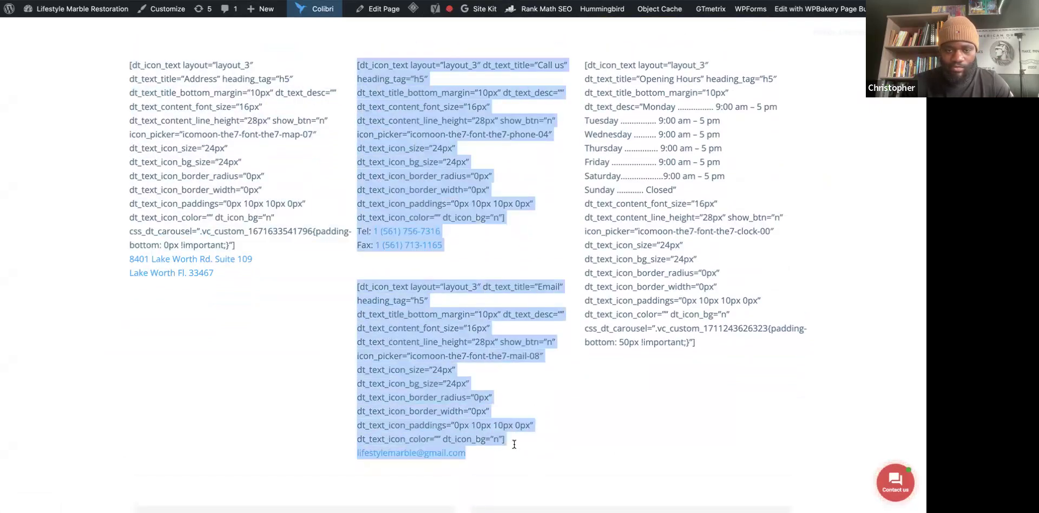
right_click(449, 425)
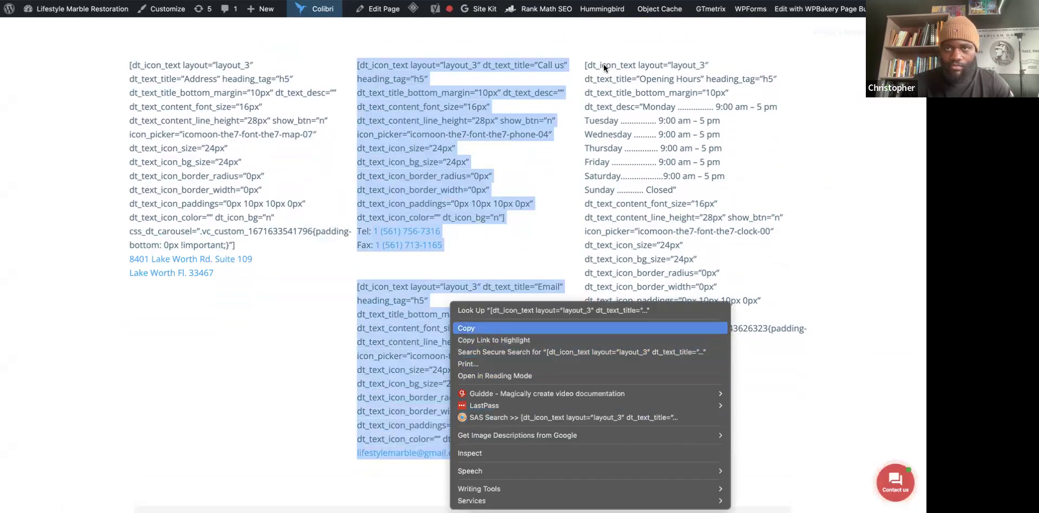
click(474, 327)
key(ctrl+Tab)
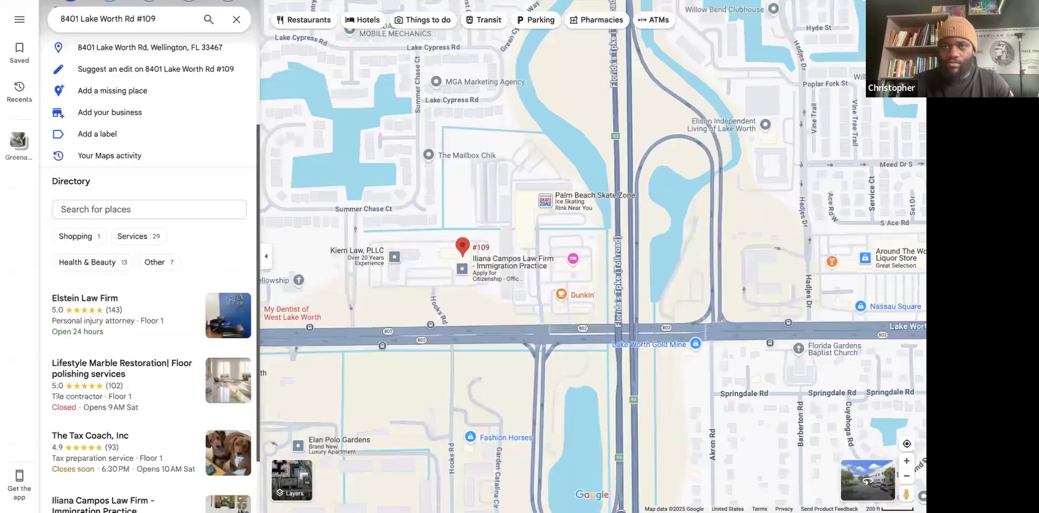
key(ctrl+Tab)
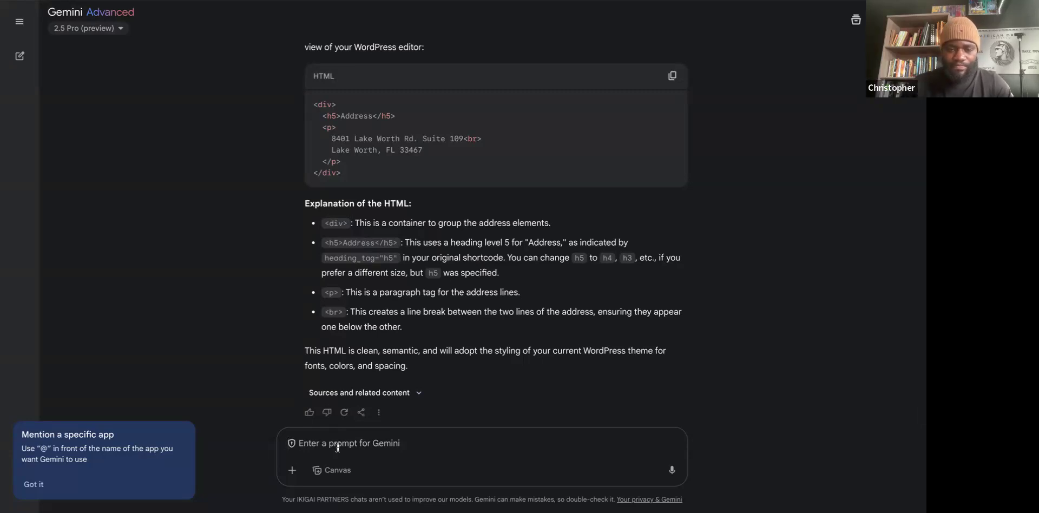
Ask Gemini to reformat the pasted Call us and Email shortcode the same way.
key(ctrl+v)
key(shift+Return)
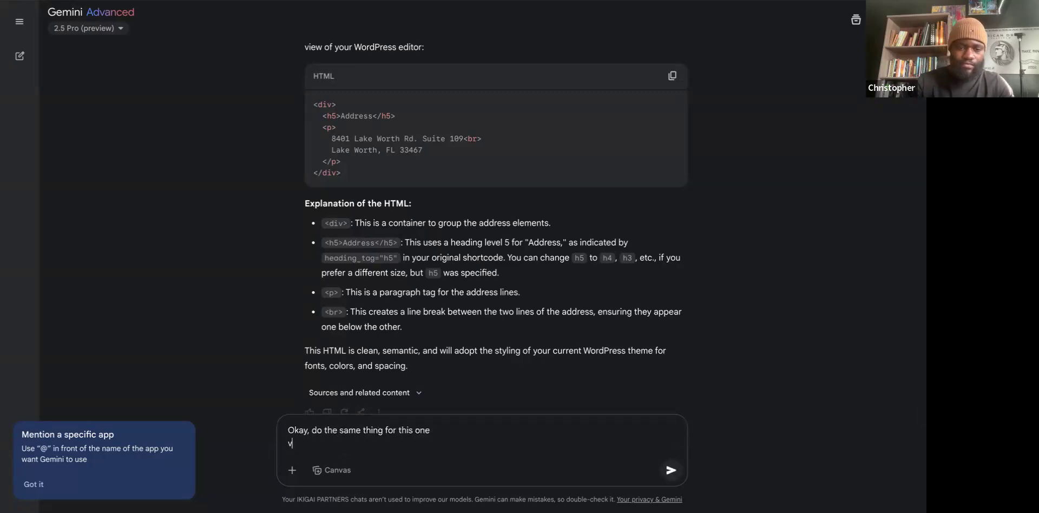
key(BackSpace)
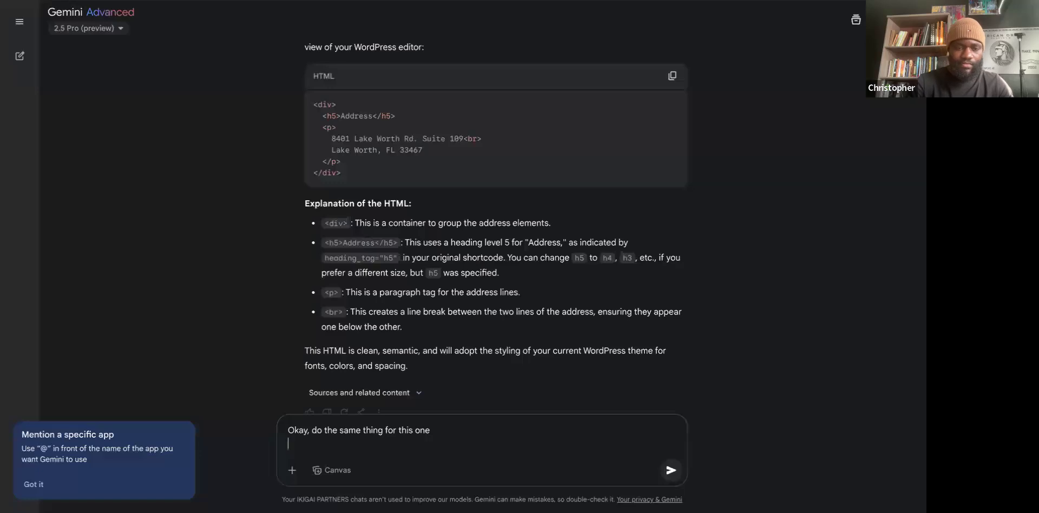
key(BackSpace)
key(ctrl+v)
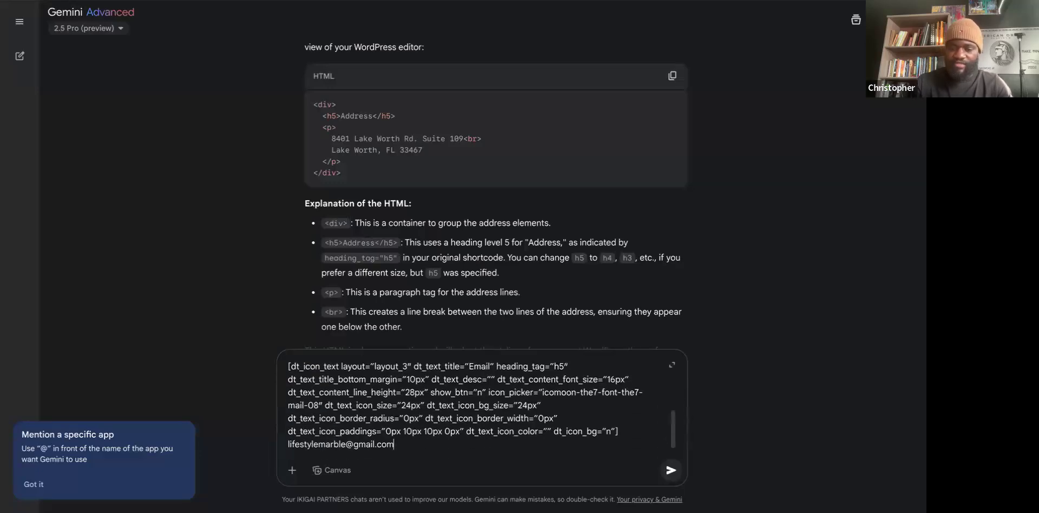
key(Return)
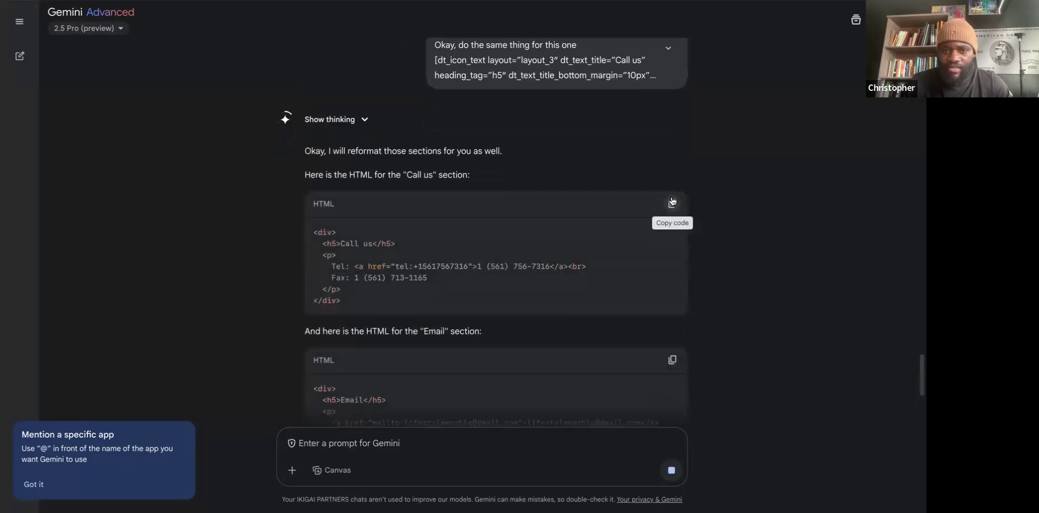
Copy Gemini's Call us HTML code block for use in WordPress.
click(669, 209)
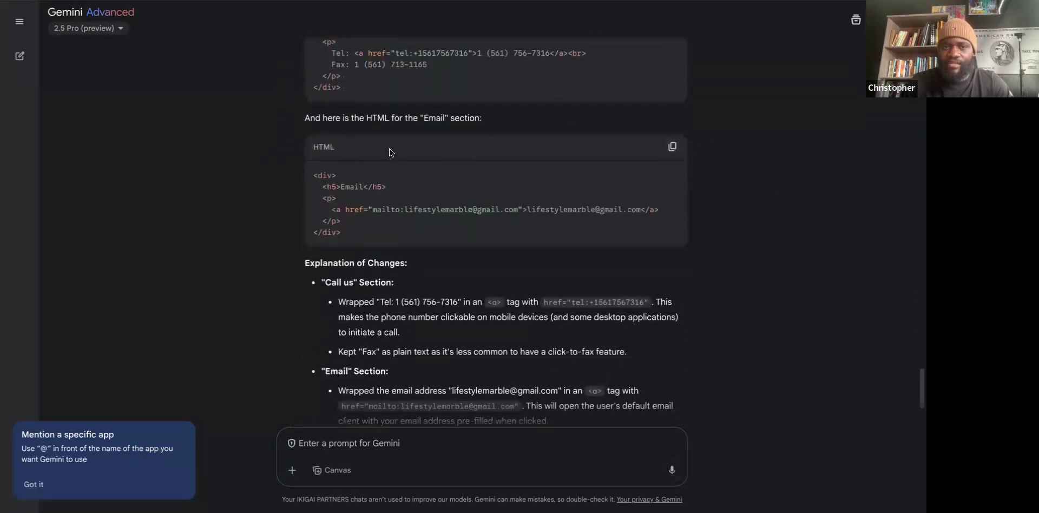
scroll(389, 149, up, 1)
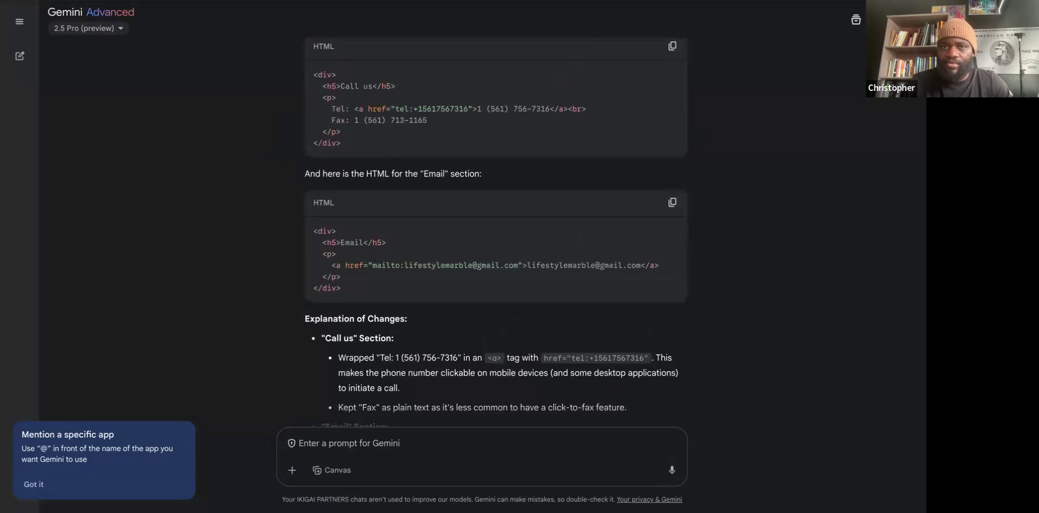
key(alt+Tab)
scroll(406, 265, up, 3)
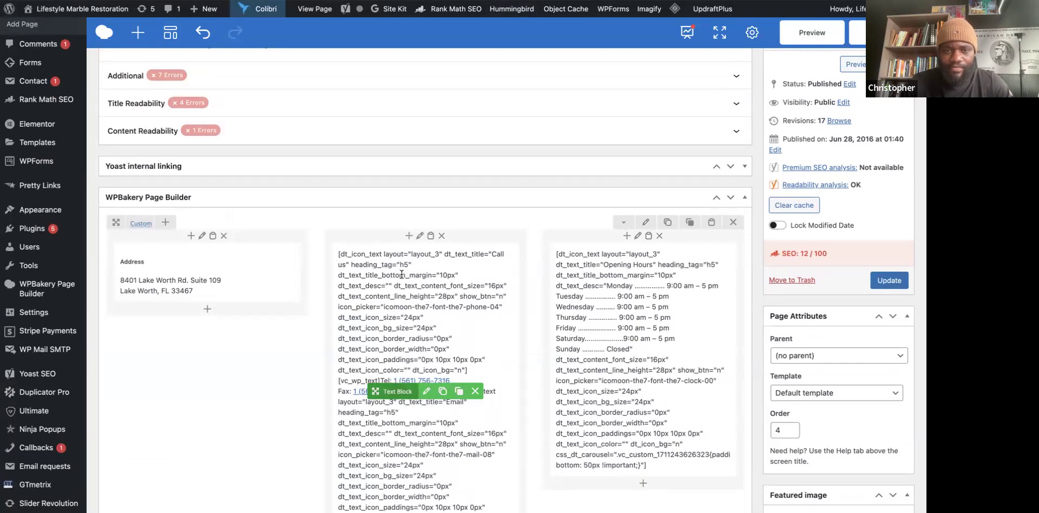
Paste Gemini's Call us HTML over the block's shortcode in Code view and save.
click(426, 391)
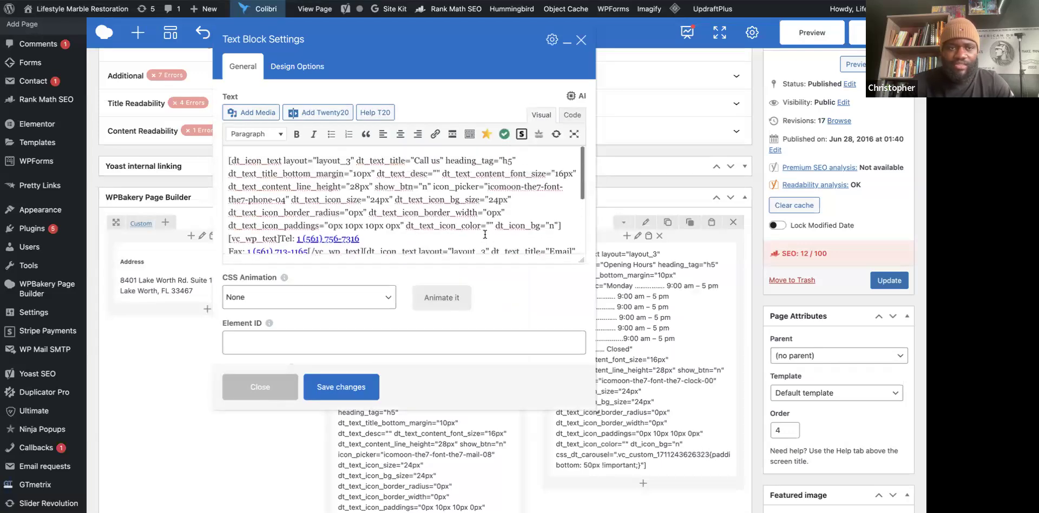
click(573, 114)
scroll(380, 227, down, 2)
scroll(363, 211, up, 2)
scroll(360, 204, up, 2)
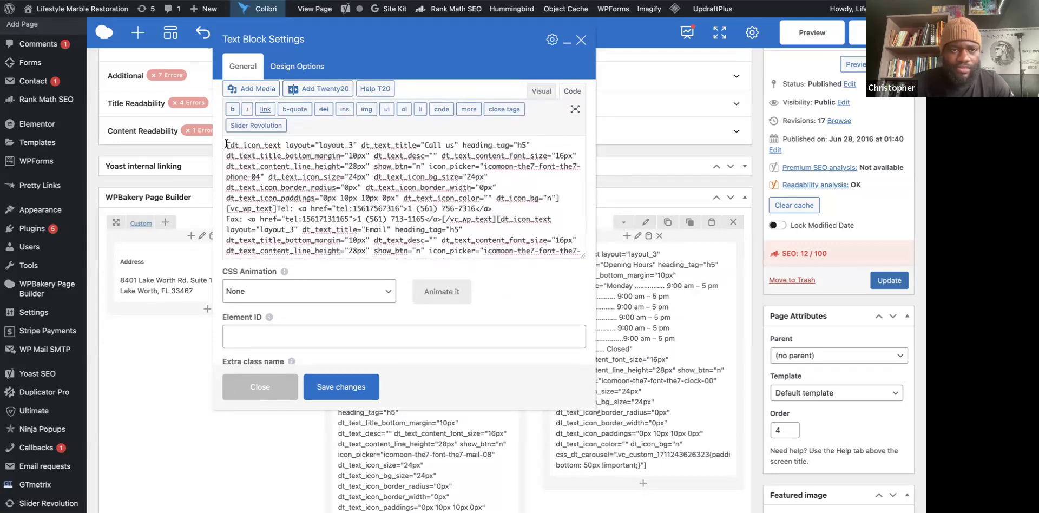
drag(226, 144, 325, 265)
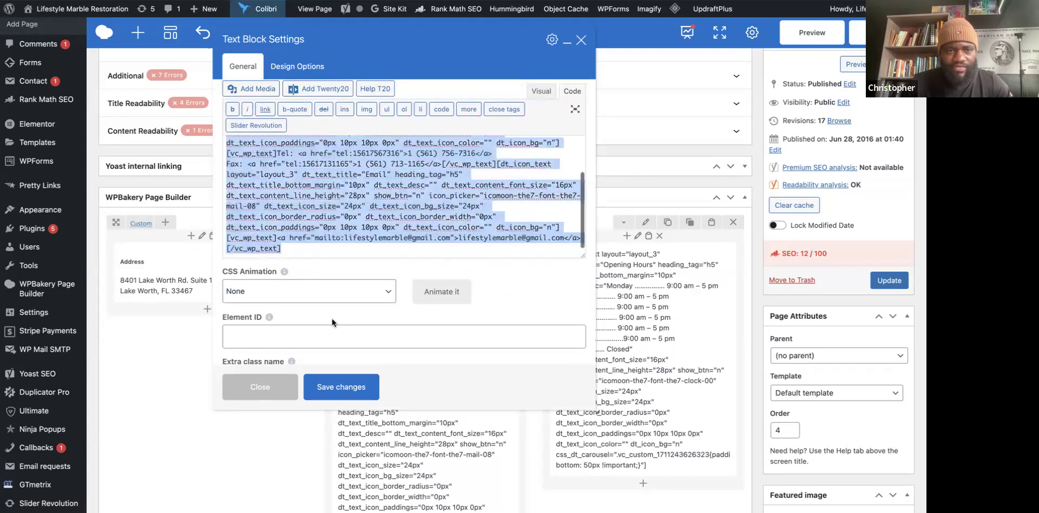
right_click(269, 173)
click(309, 245)
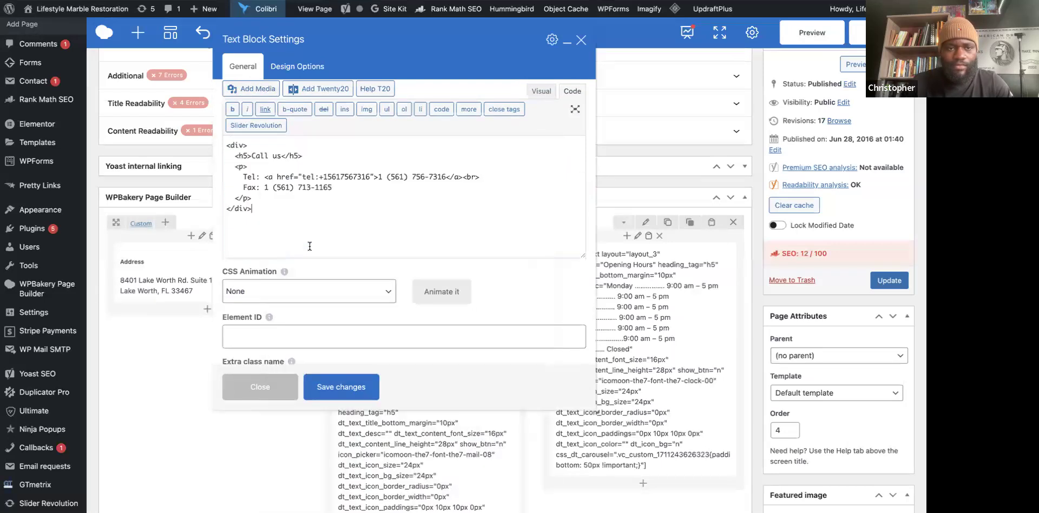
click(349, 389)
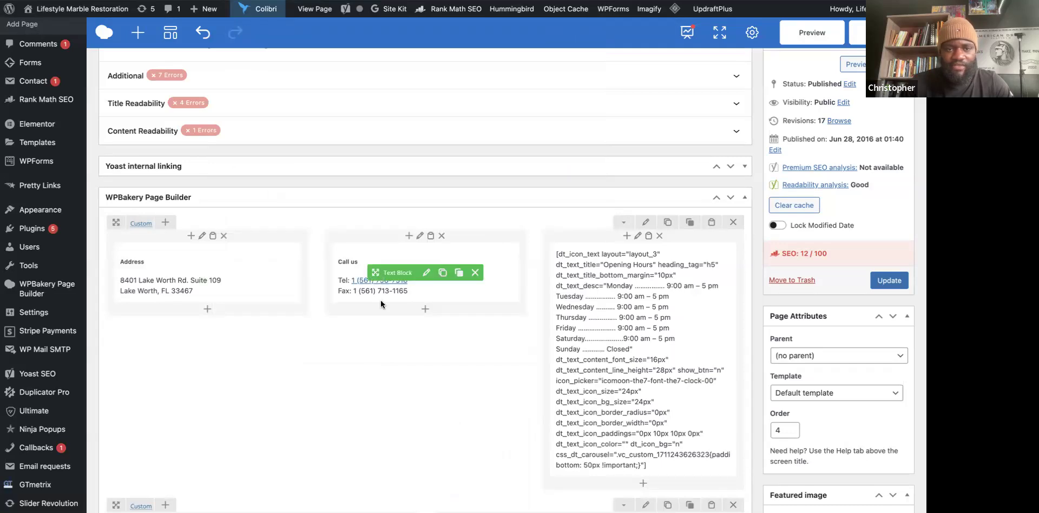
Open and dismiss the add-element list and Call us column settings without changes.
scroll(628, 315, down, 1)
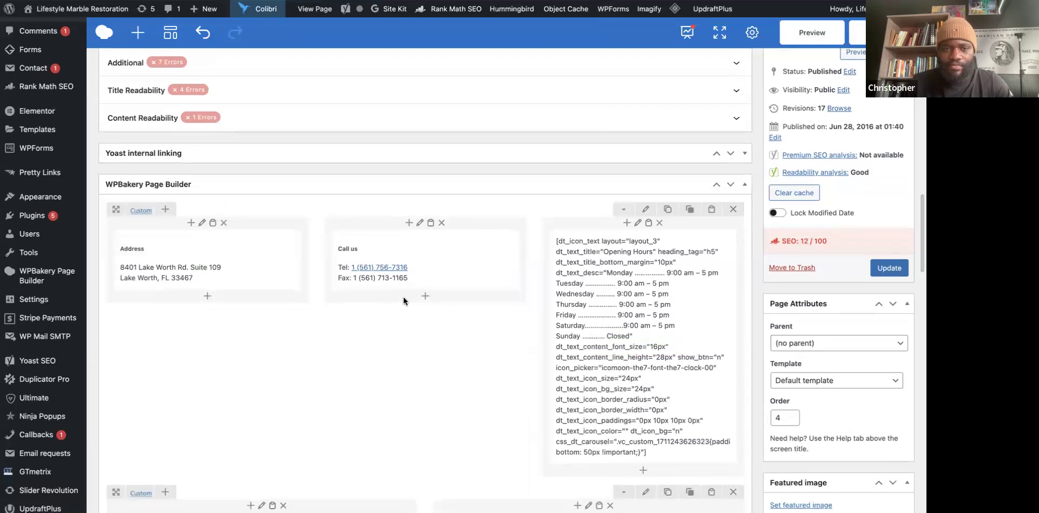
click(425, 298)
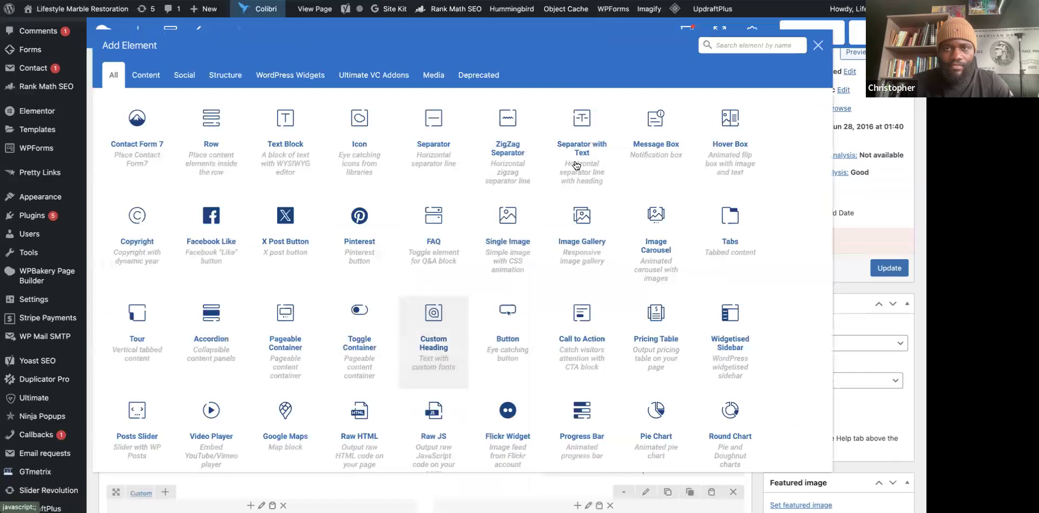
click(817, 46)
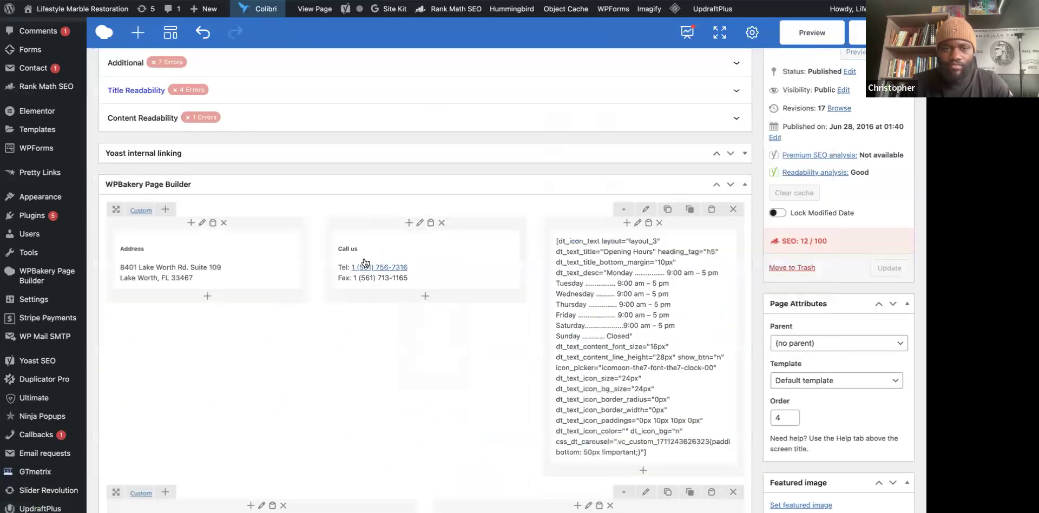
click(420, 223)
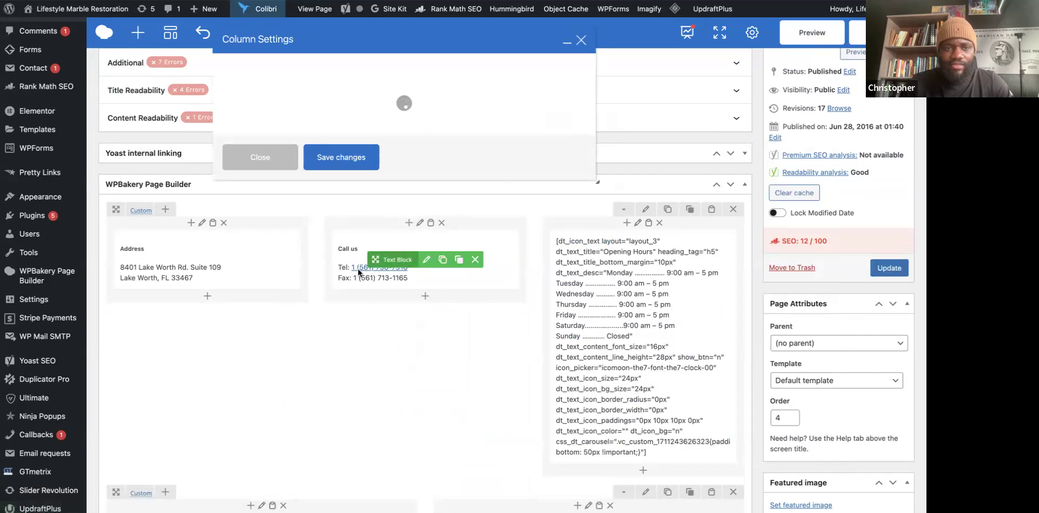
click(580, 43)
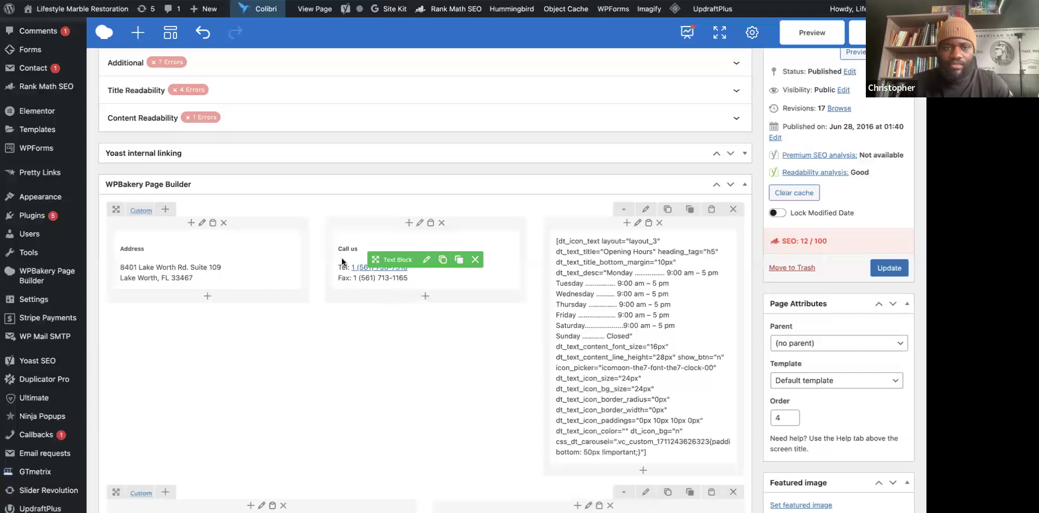
Paste Gemini's Email HTML below the Tel and Fax lines in the Call us block and save.
click(426, 260)
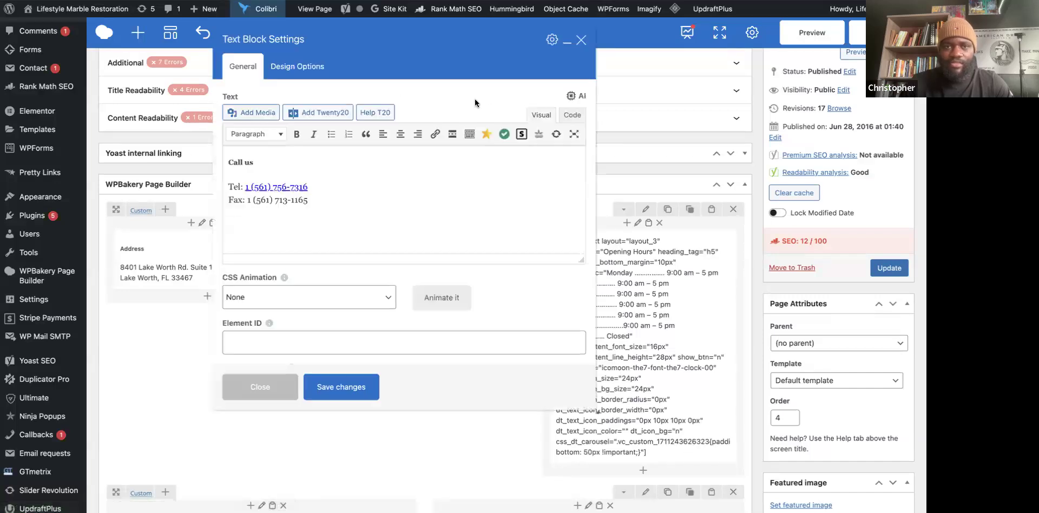
click(573, 116)
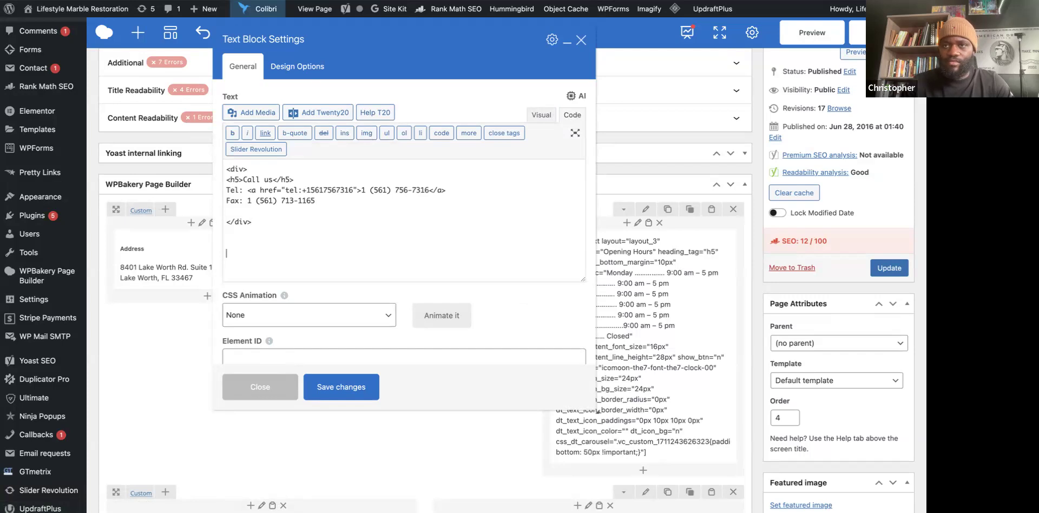
key(ctrl+Tab)
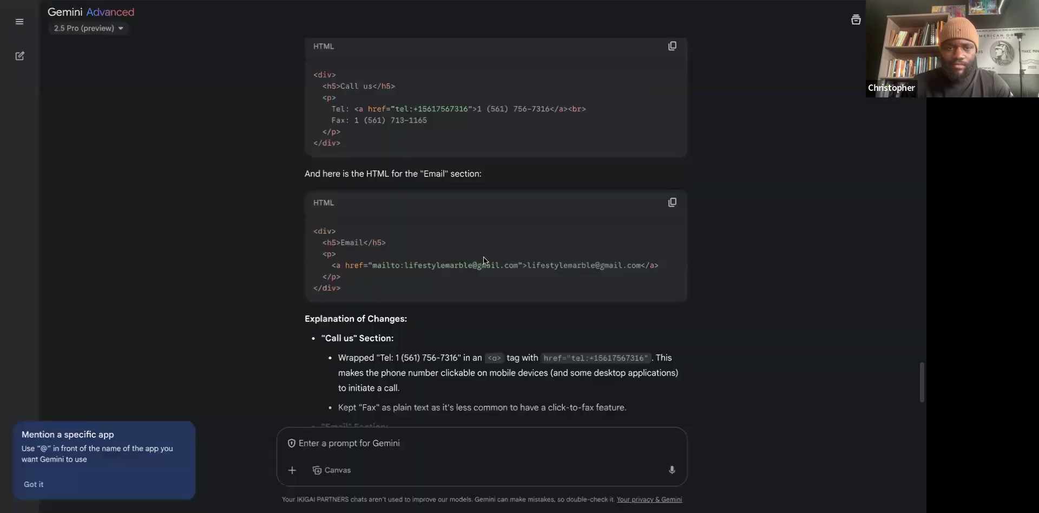
click(673, 203)
key(ctrl+shift+Tab)
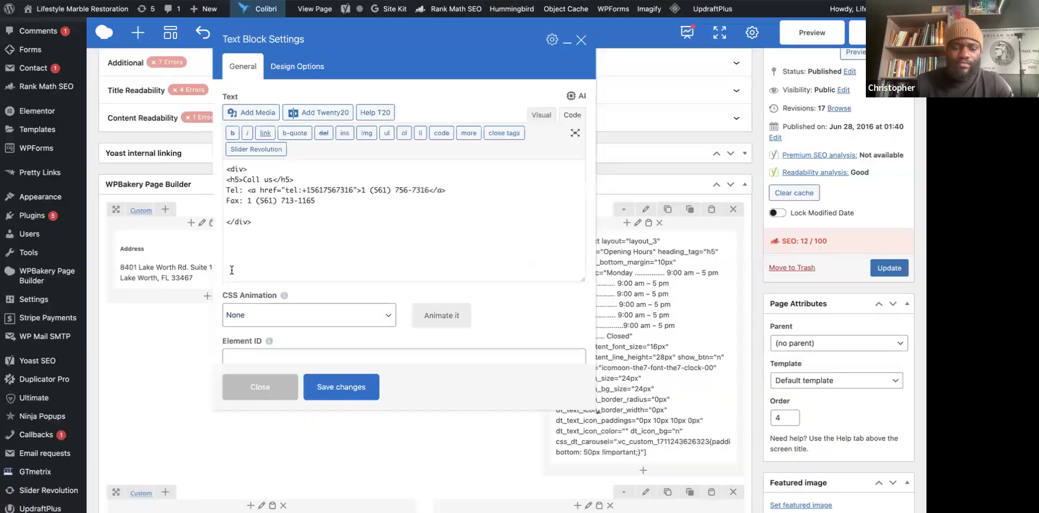
key(ctrl+v)
click(335, 393)
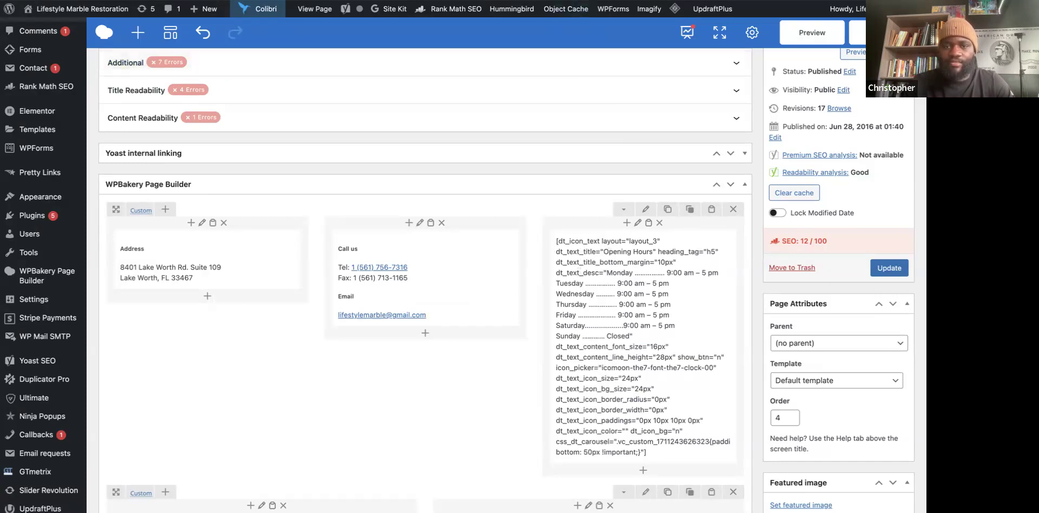
click(503, 0)
Copy the raw Opening Hours shortcode from the live contact page.
click(581, 61)
drag(600, 89, 703, 346)
right_click(642, 301)
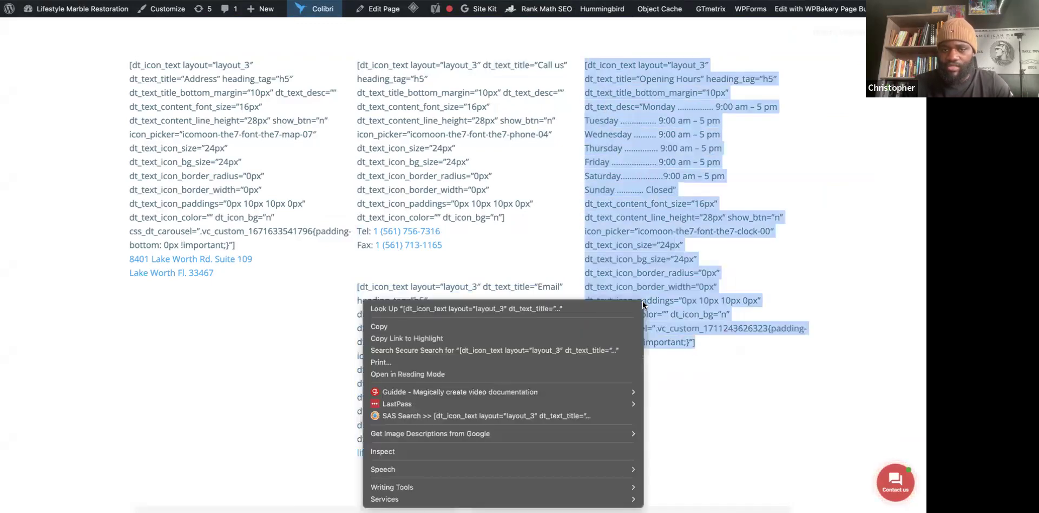
click(589, 325)
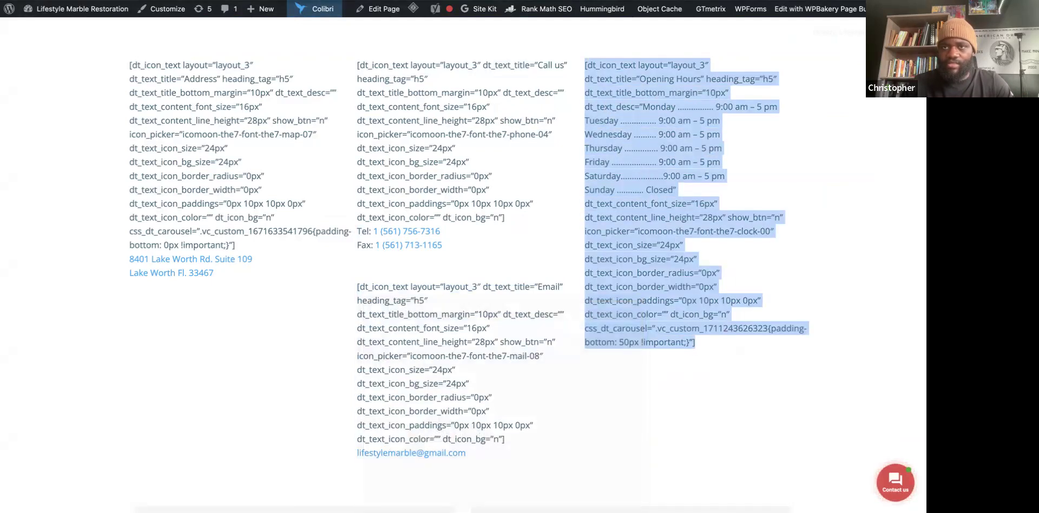
click(373, 0)
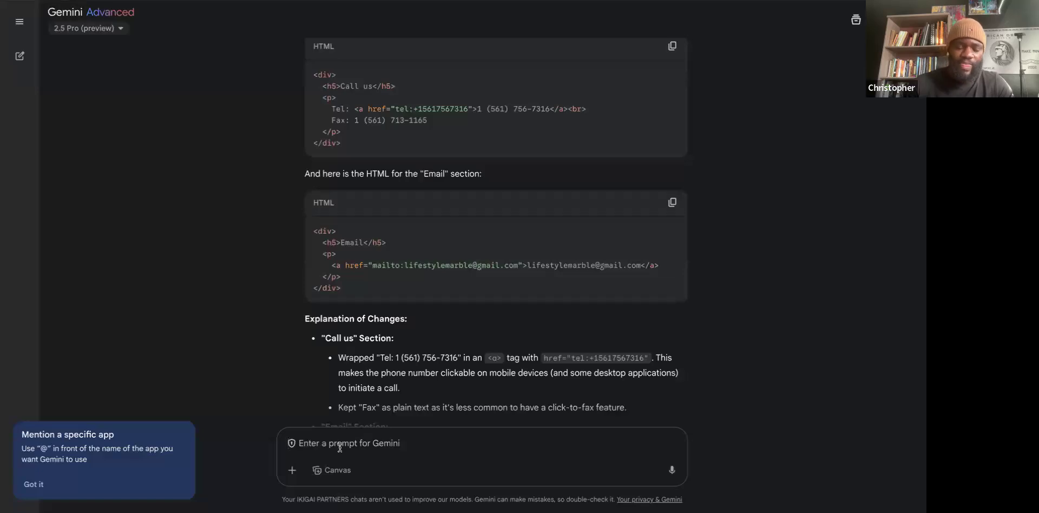
Send 'Okay now do one for for this one' with the Opening Hours shortcode, then copy Gemini's HTML.
text(Okay now do one for for this one)
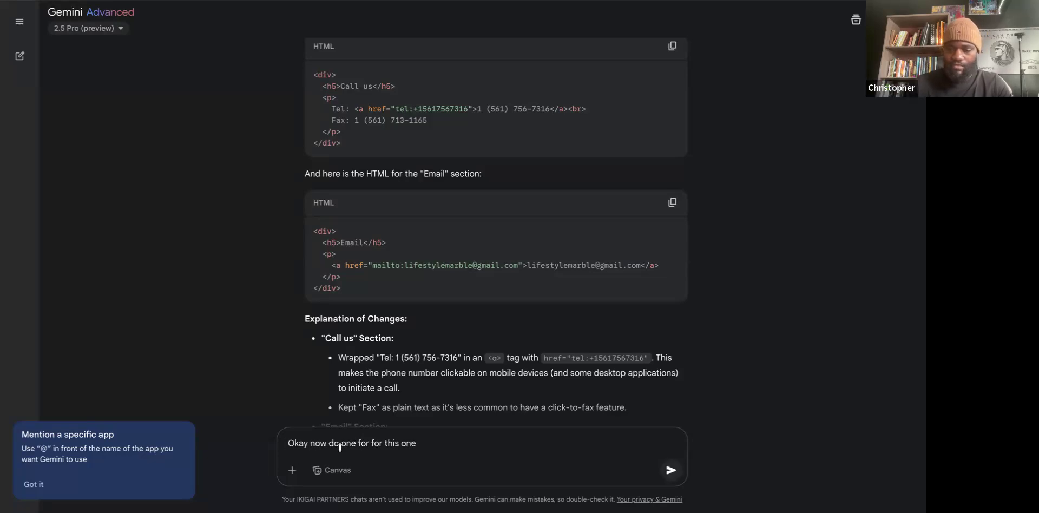
key(shift+Return)
key(ctrl+v)
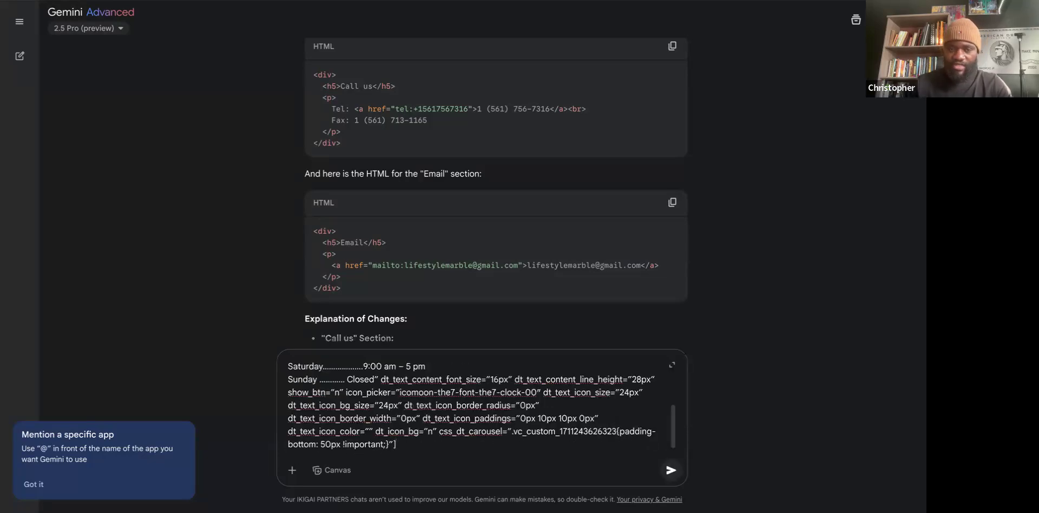
key(Return)
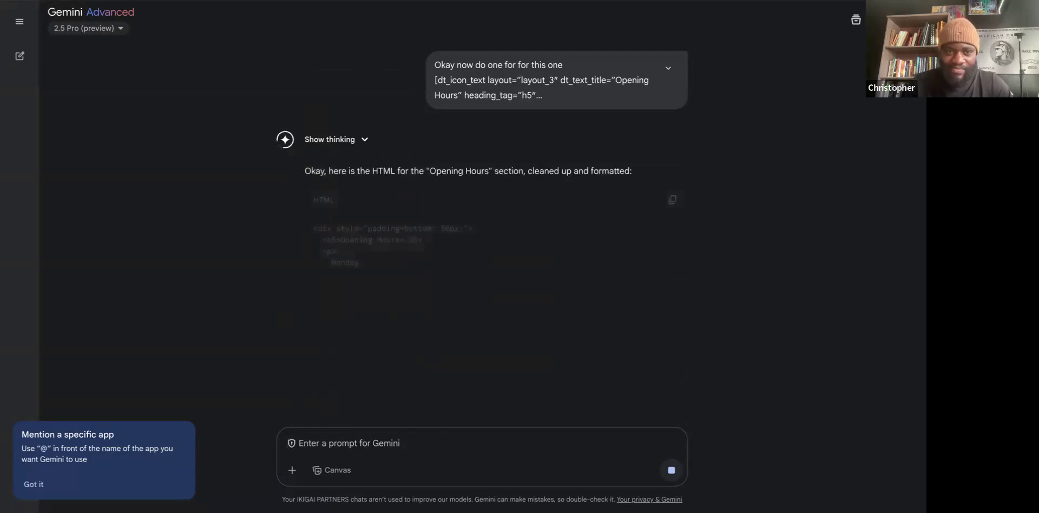
click(672, 199)
scroll(478, 254, down, 3)
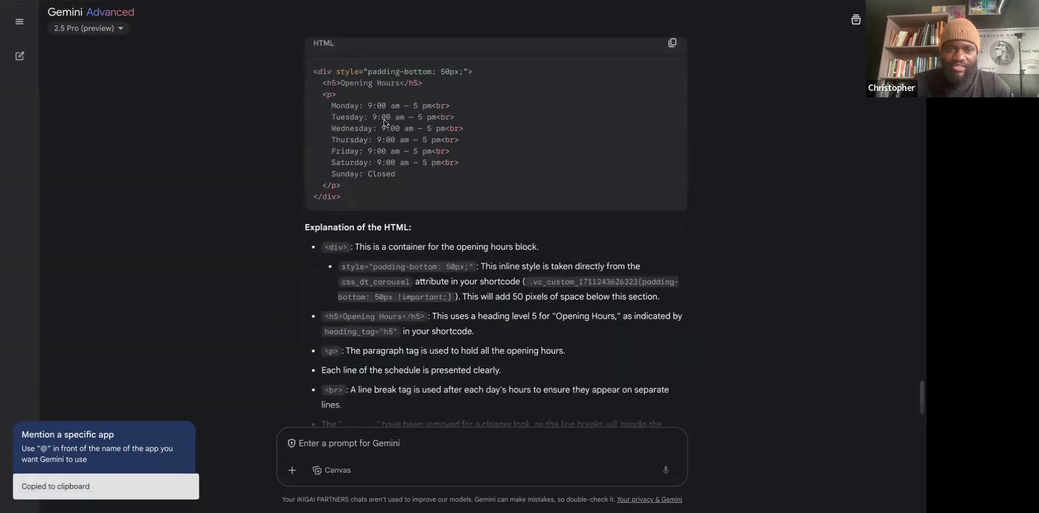
scroll(460, 270, down, 2)
key(ctrl+Tab)
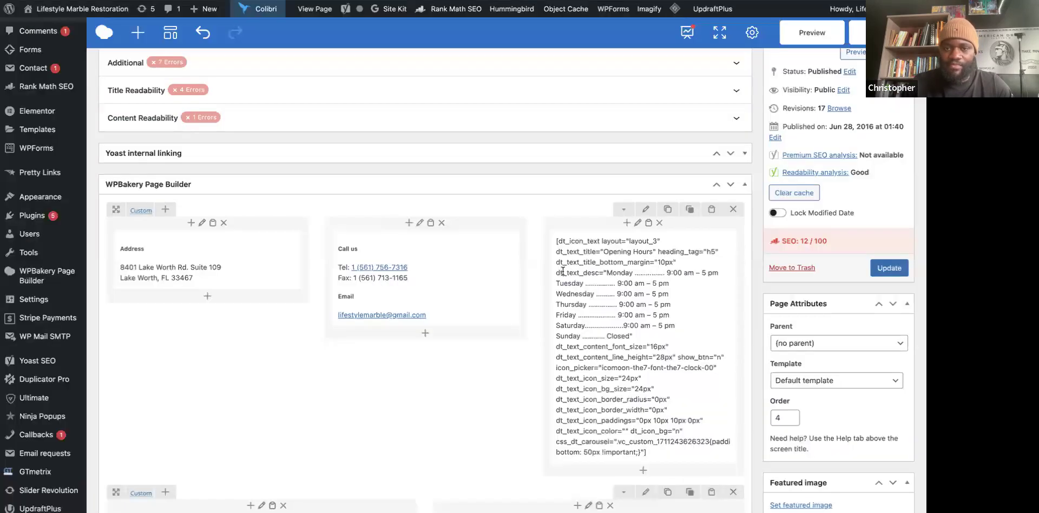
Swap the Opening Hours shortcode for Gemini's HTML (Monday–Saturday 9:00 am – 5 pm, Sunday Closed) and save.
click(644, 347)
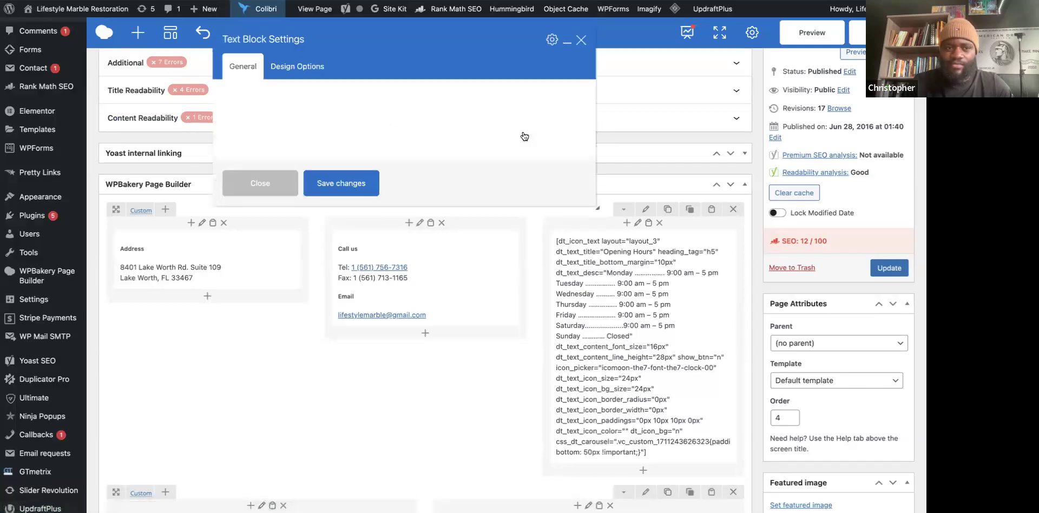
click(573, 115)
scroll(296, 195, down, 2)
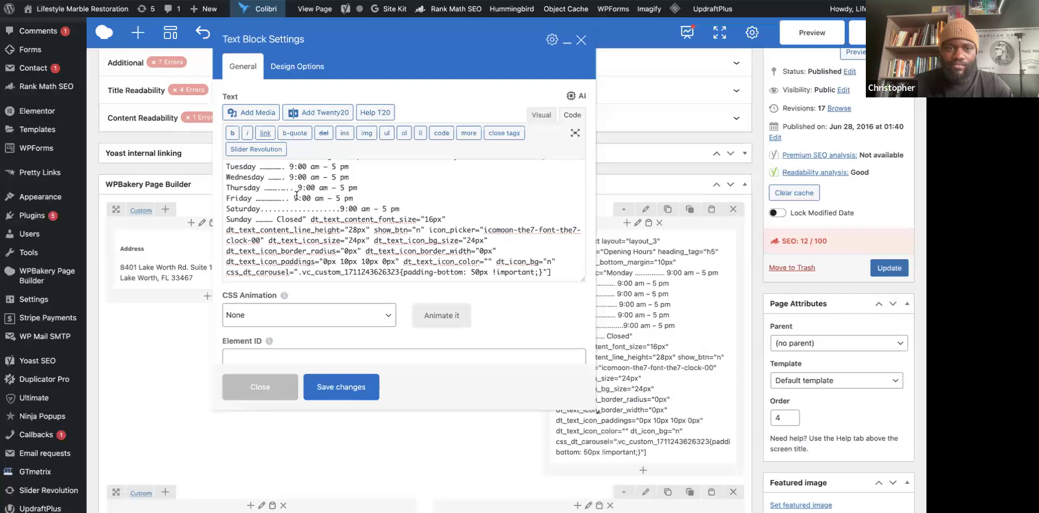
scroll(296, 195, up, 2)
click(227, 169)
click(226, 169)
drag(226, 169, 349, 330)
key(BackSpace)
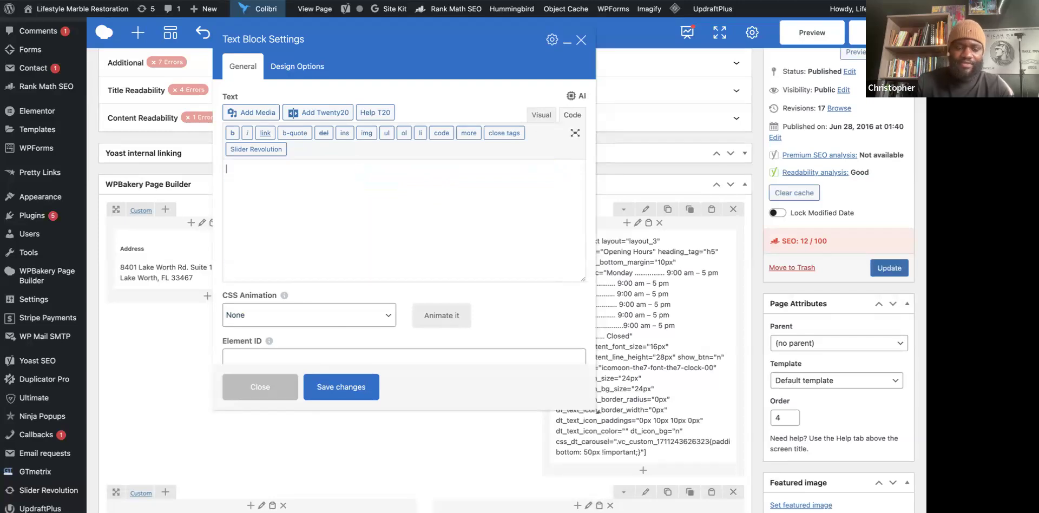
key(ctrl+v)
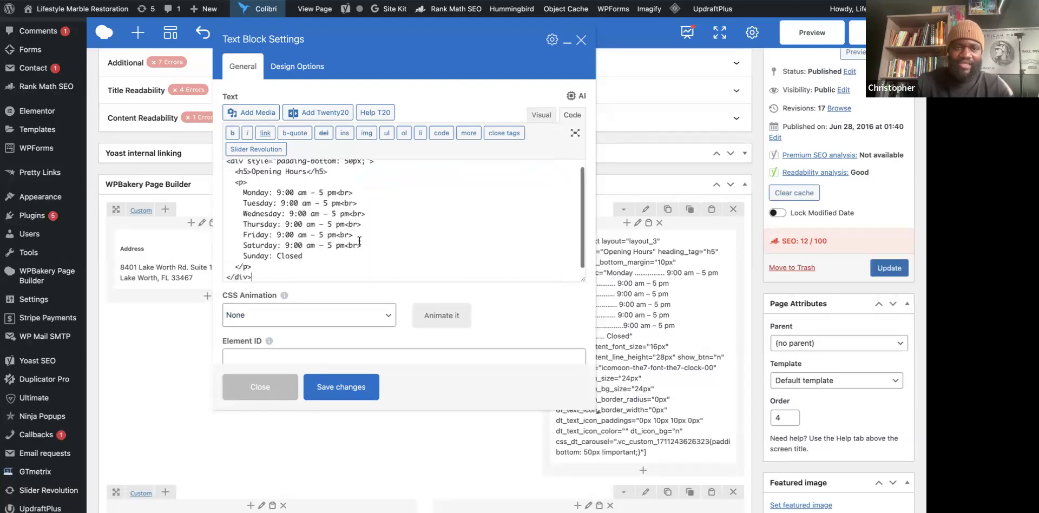
click(342, 387)
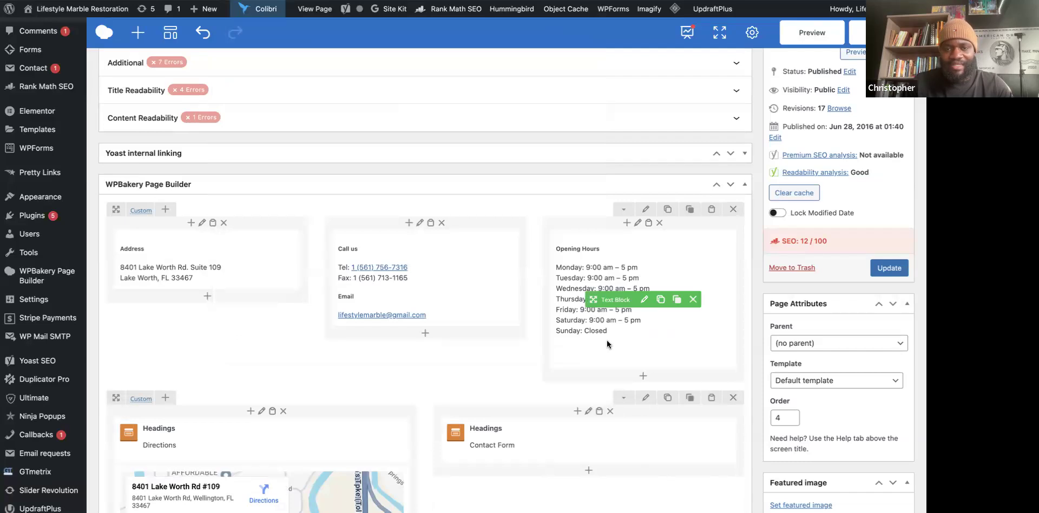
Open the Contact Form heading's settings, then view its raw dt_contact_form shortcode on the live page.
scroll(447, 358, down, 3)
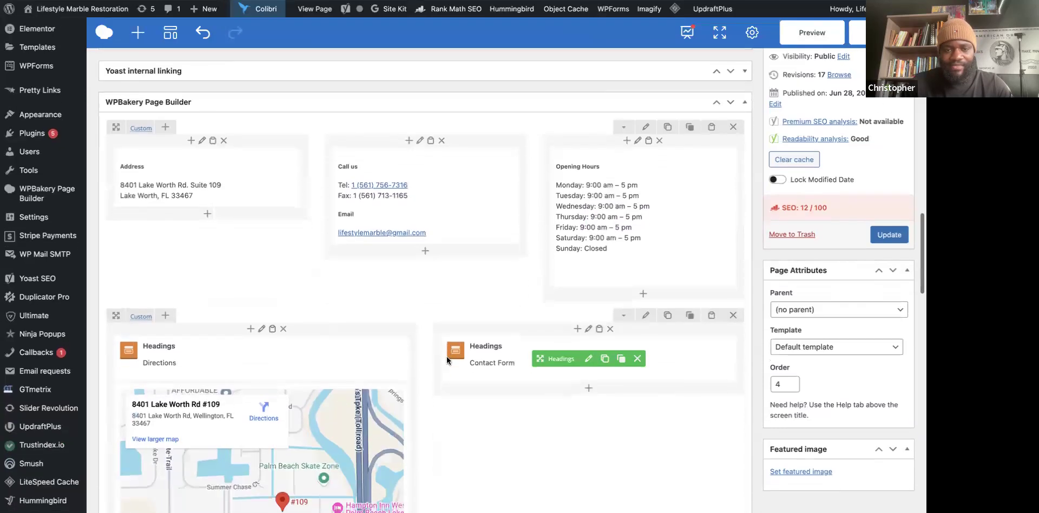
scroll(447, 349, down, 3)
scroll(271, 372, down, 3)
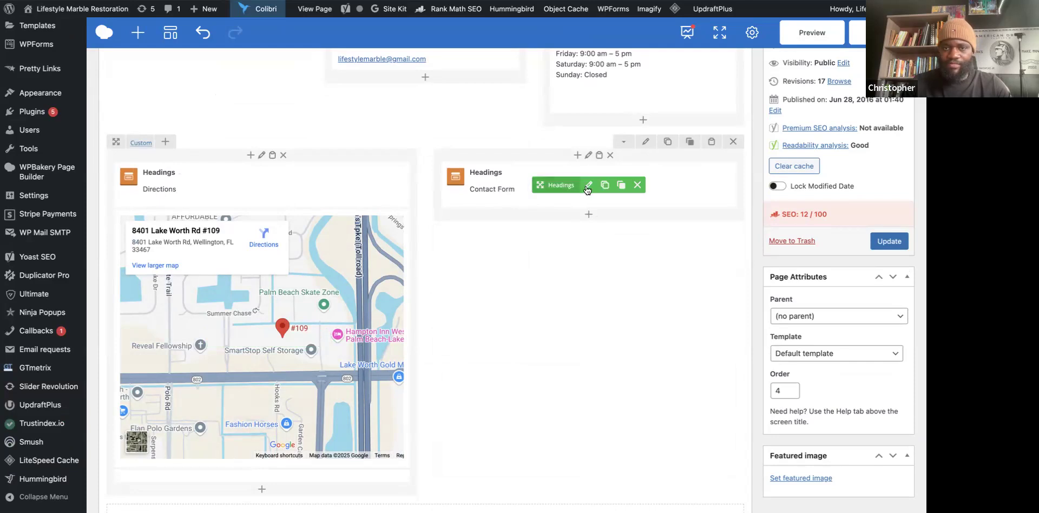
click(588, 186)
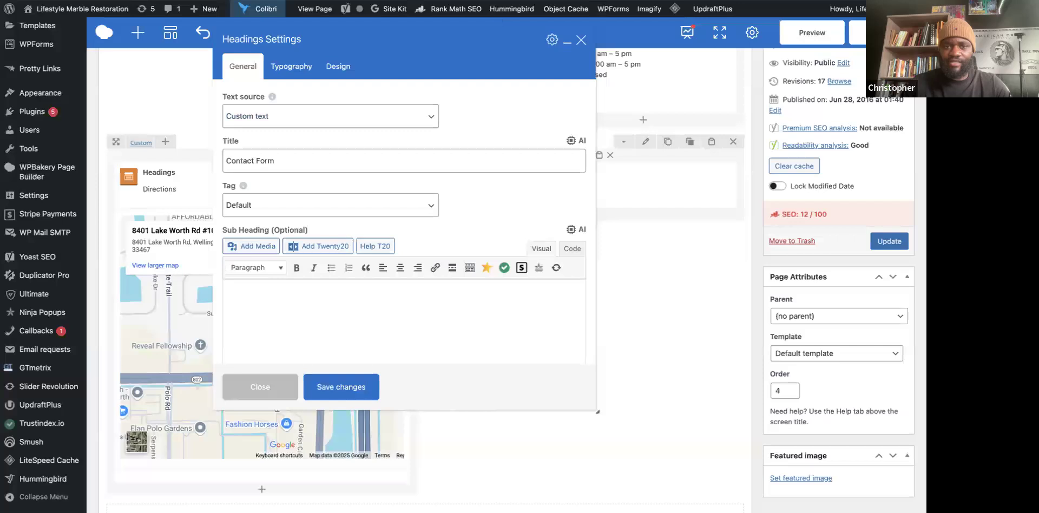
key(ctrl+Tab)
scroll(430, 271, down, 7)
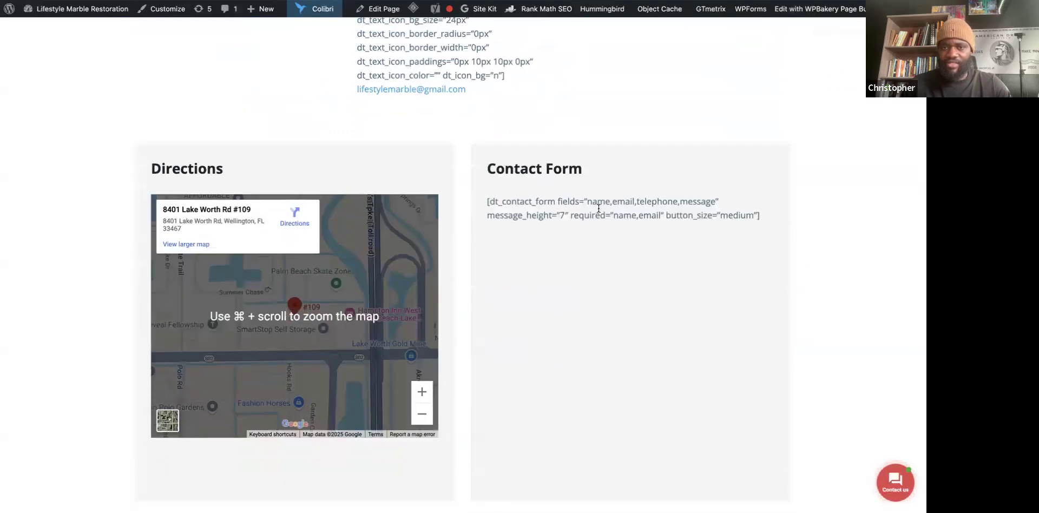
Copy the [dt_contact_form …] shortcode text from the live Contact page and go back to Gemini.
drag(486, 201, 648, 223)
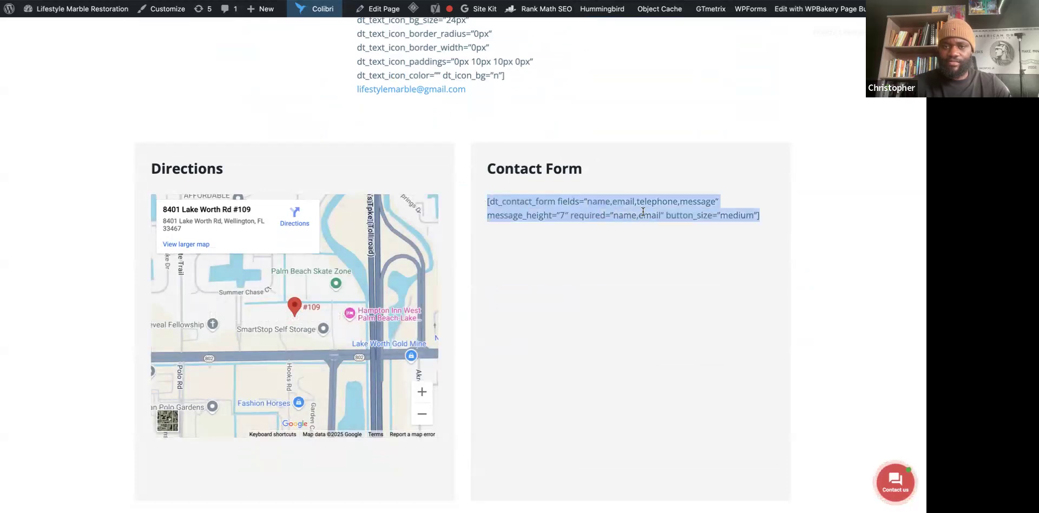
right_click(618, 229)
click(602, 235)
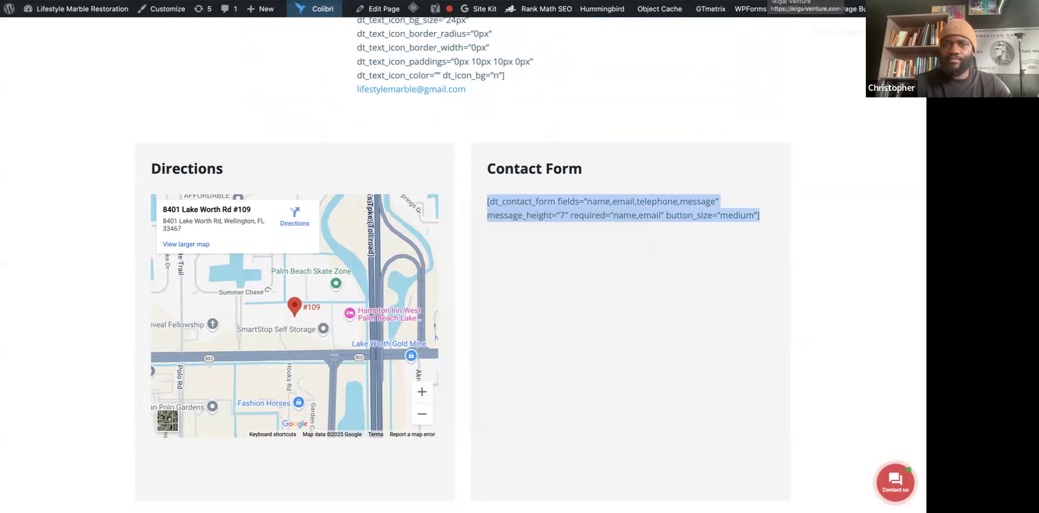
click(549, 1)
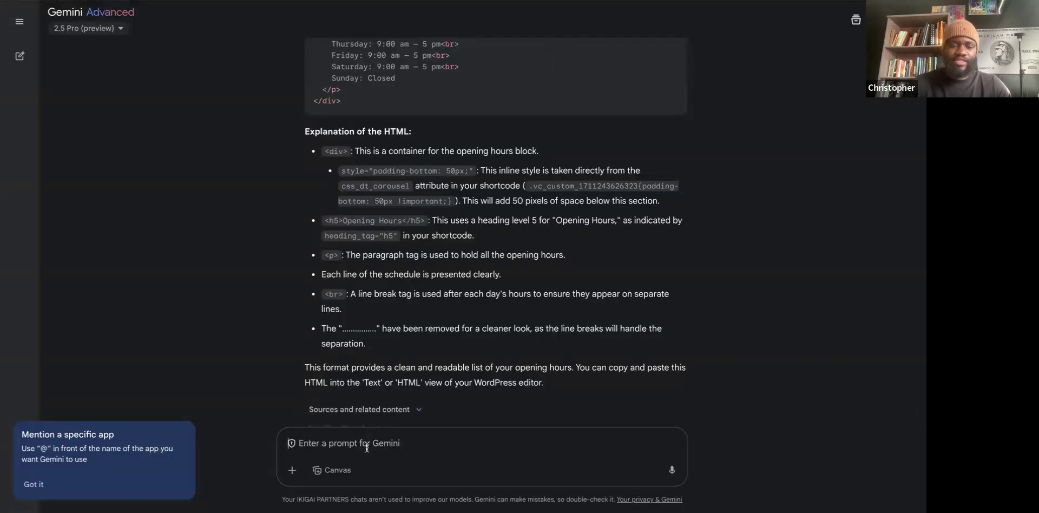
Send Gemini 'and finally do this one' with the pasted dt_contact_form shortcode on the next line.
text(and finally do this one)
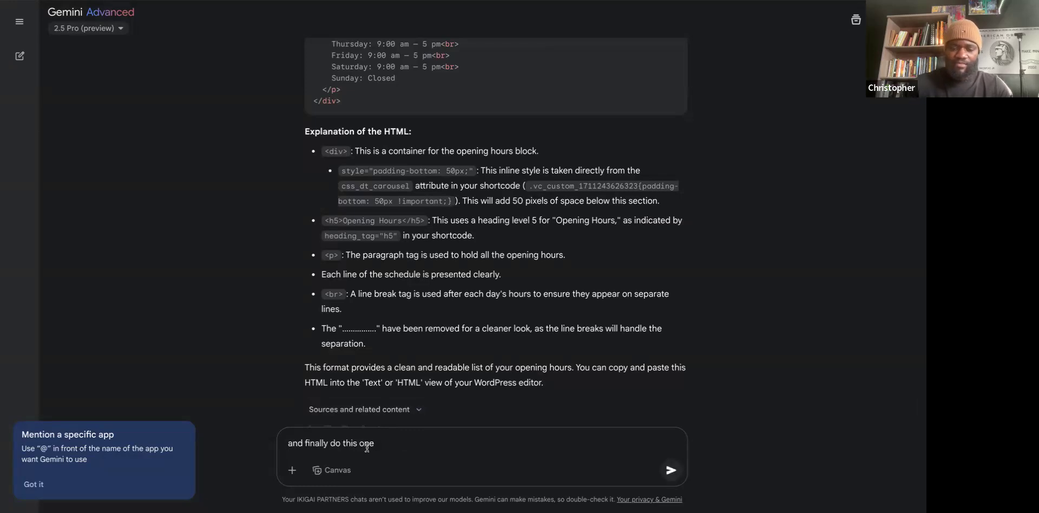
key(shift+Return)
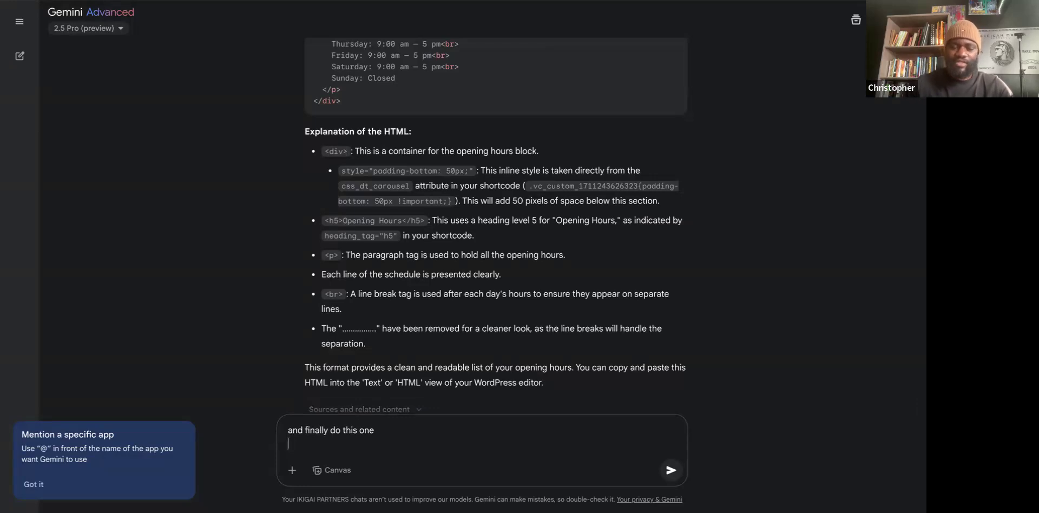
key(ctrl+v)
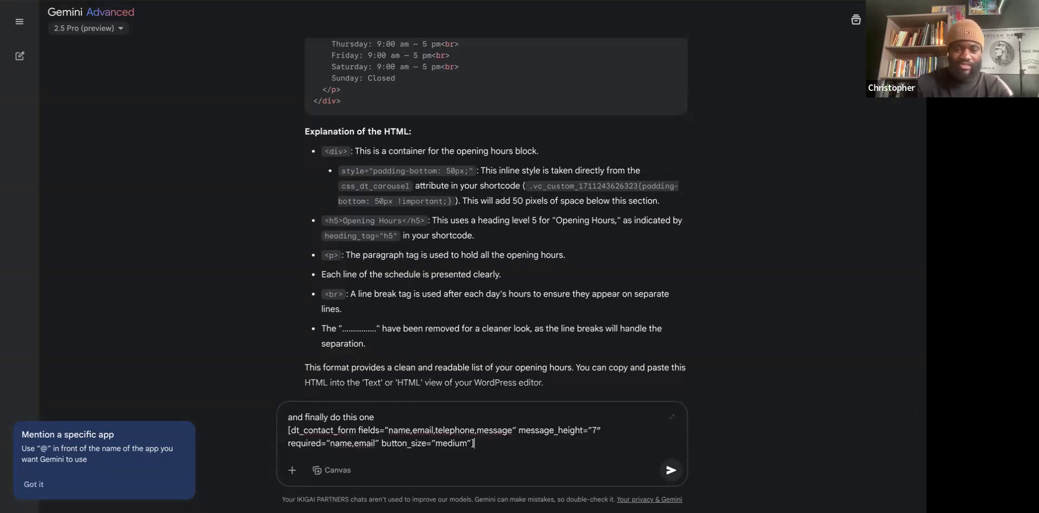
key(Return)
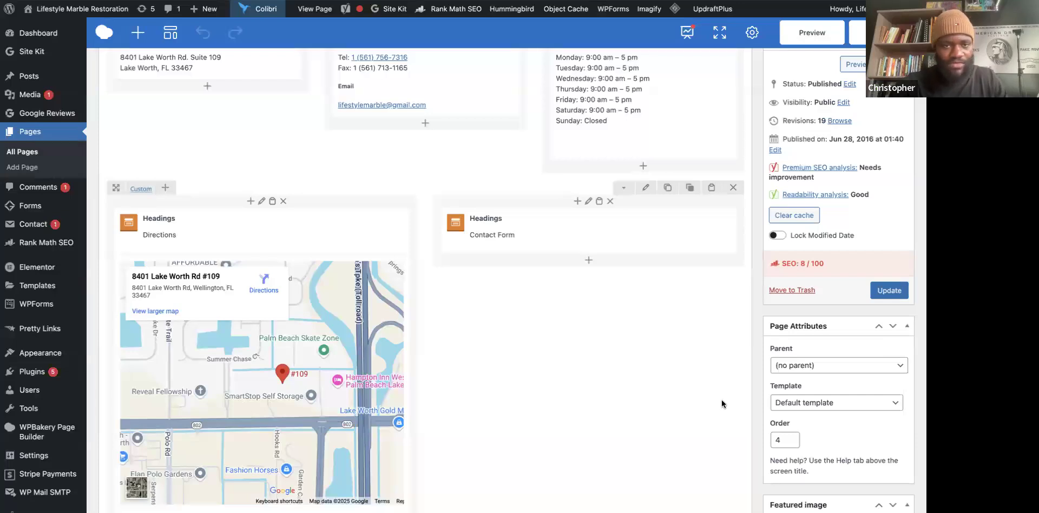
scroll(446, 162, up, 3)
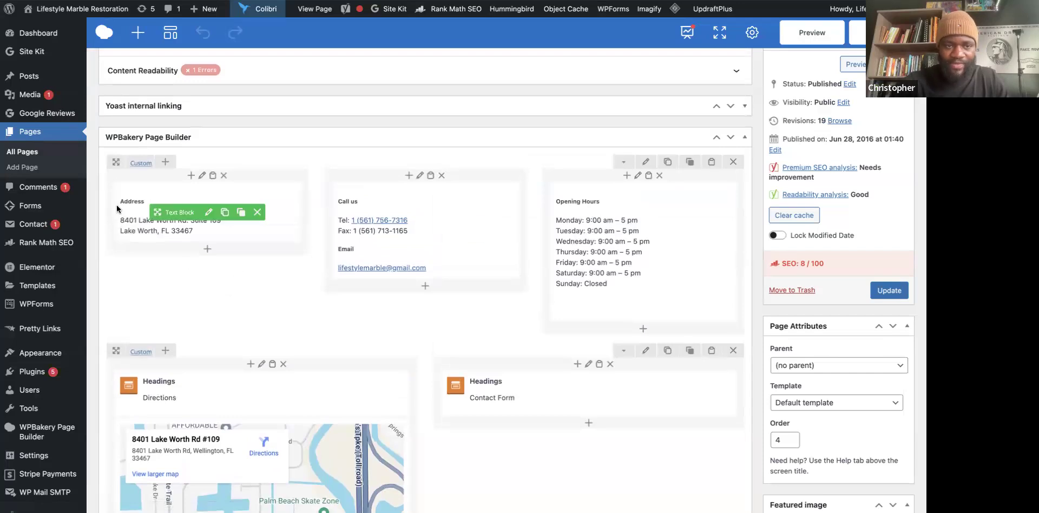
scroll(589, 279, down, 3)
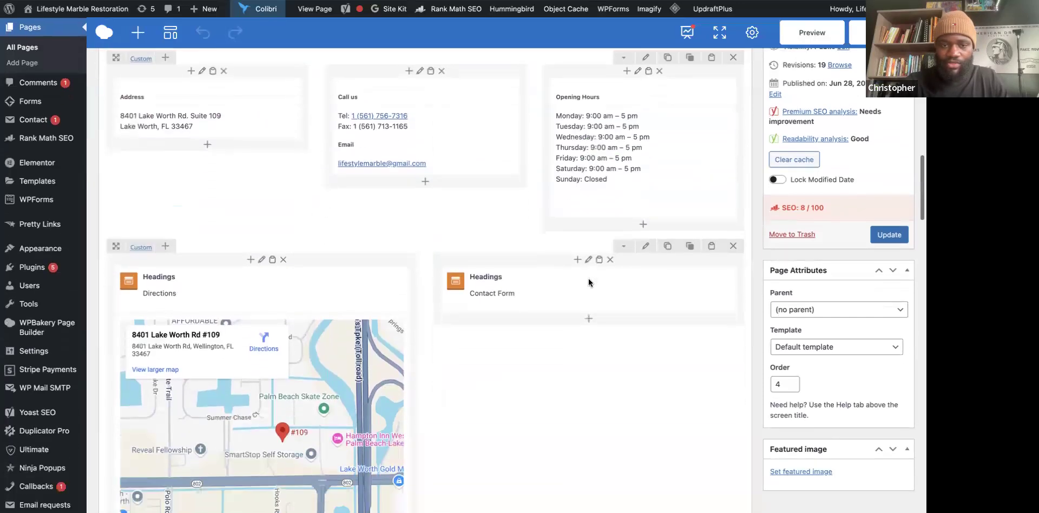
scroll(505, 331, down, 4)
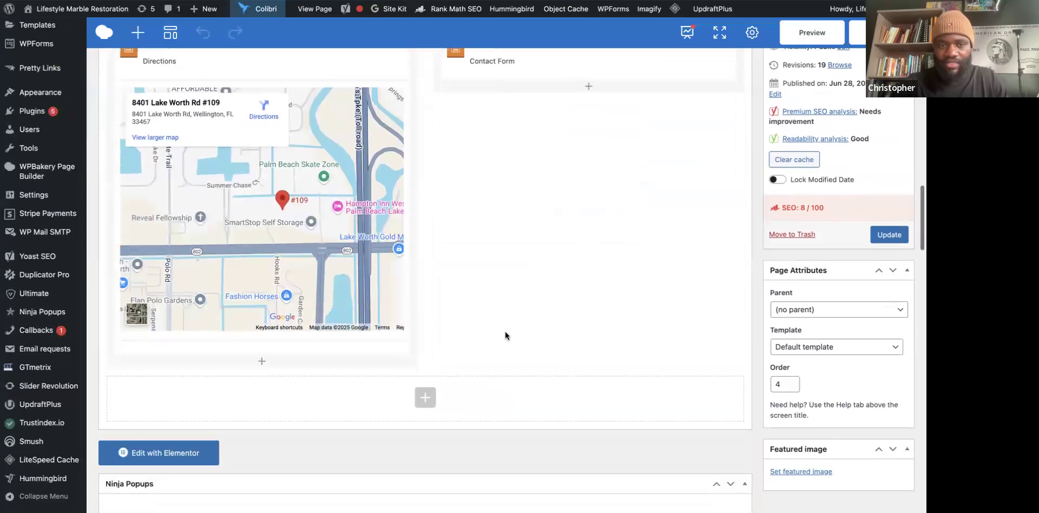
scroll(465, 211, down, 2)
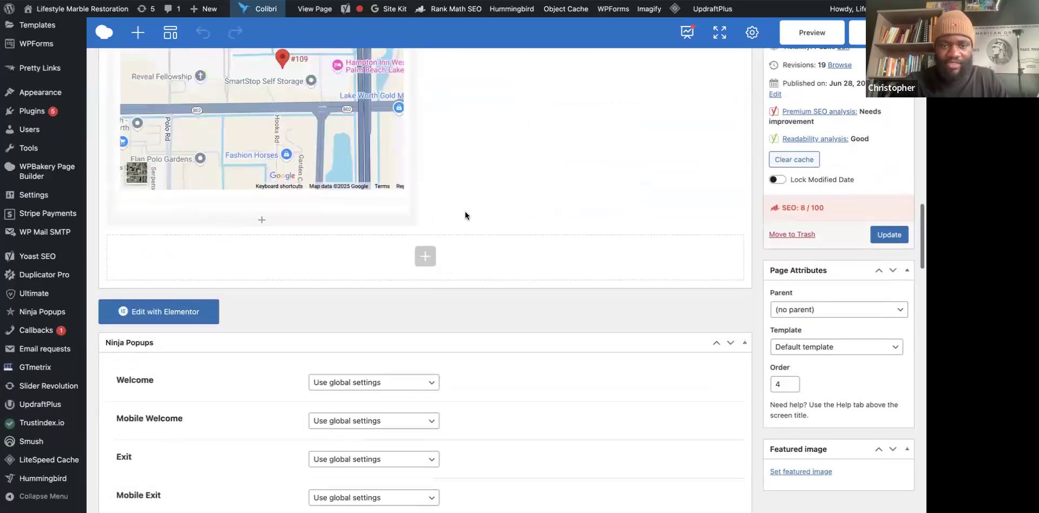
scroll(466, 211, up, 5)
mouse_move(496, 167)
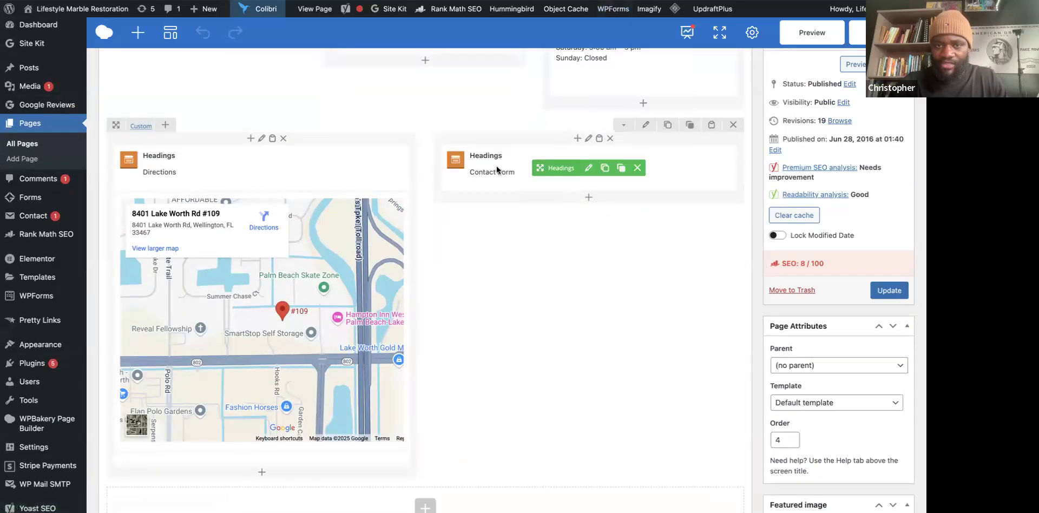
Delete the 'Important' note from the Contact Form heading's content and save the element.
click(587, 169)
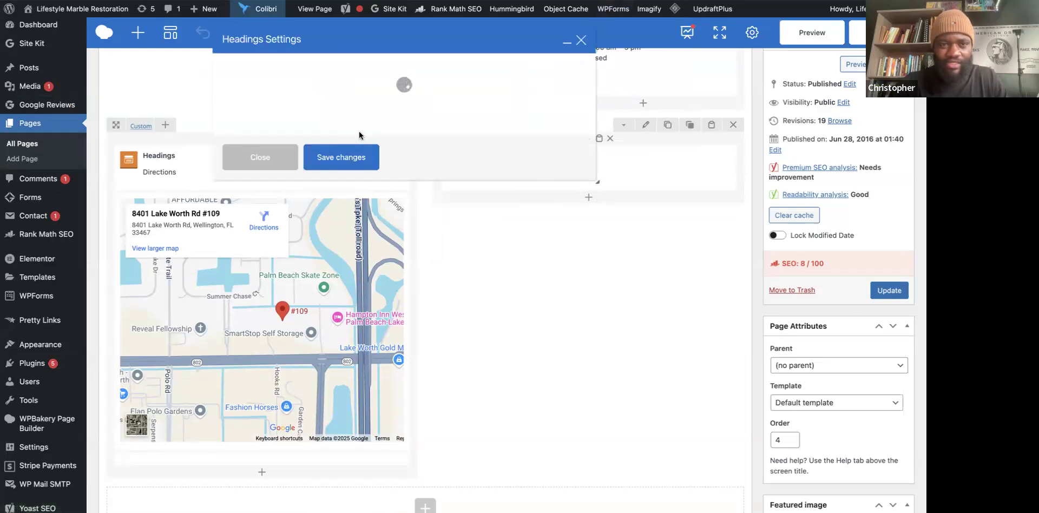
scroll(347, 270, down, 5)
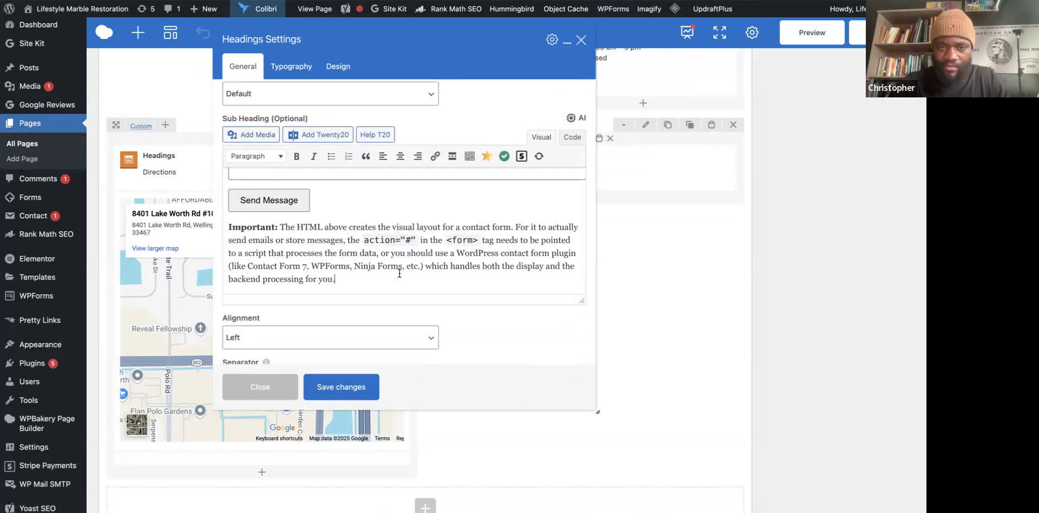
drag(292, 218, 263, 216)
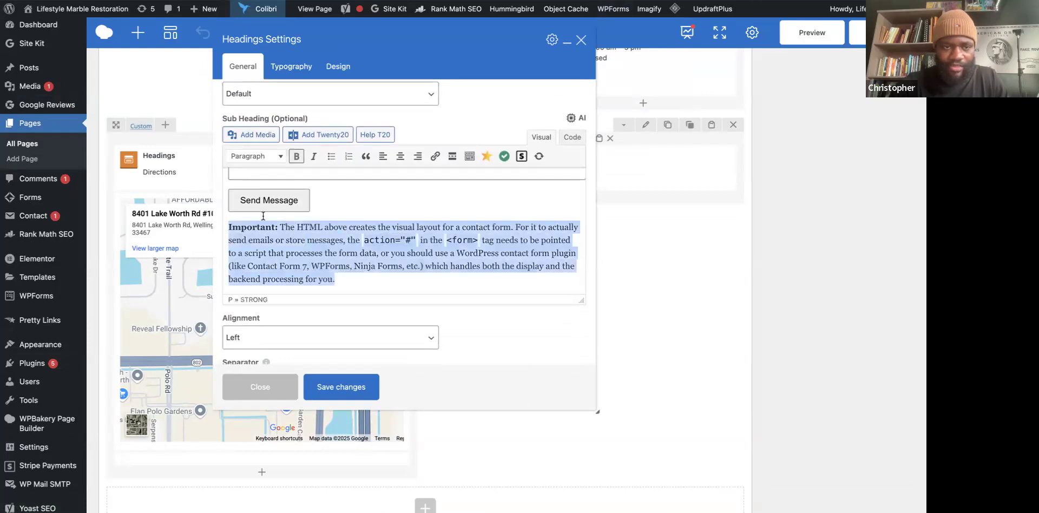
key(BackSpace)
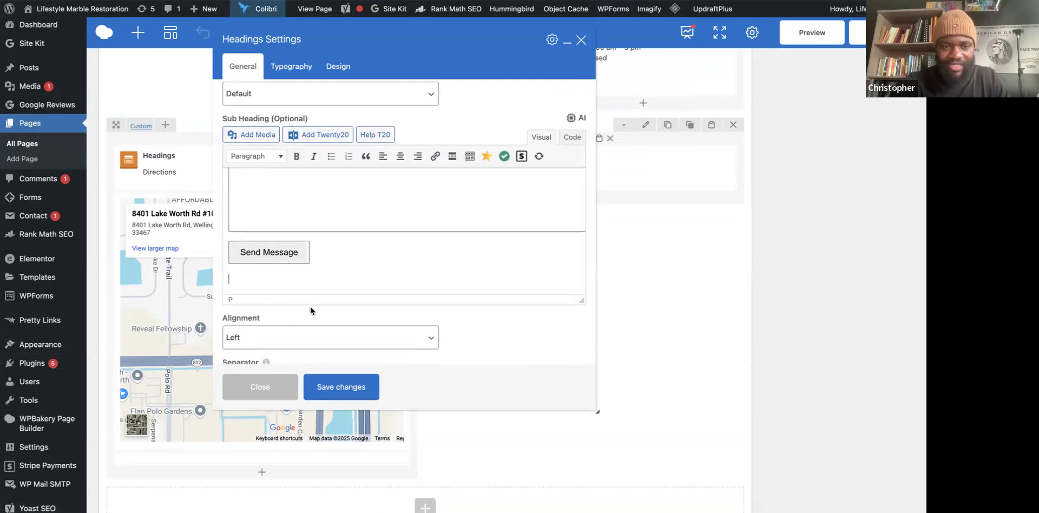
click(327, 379)
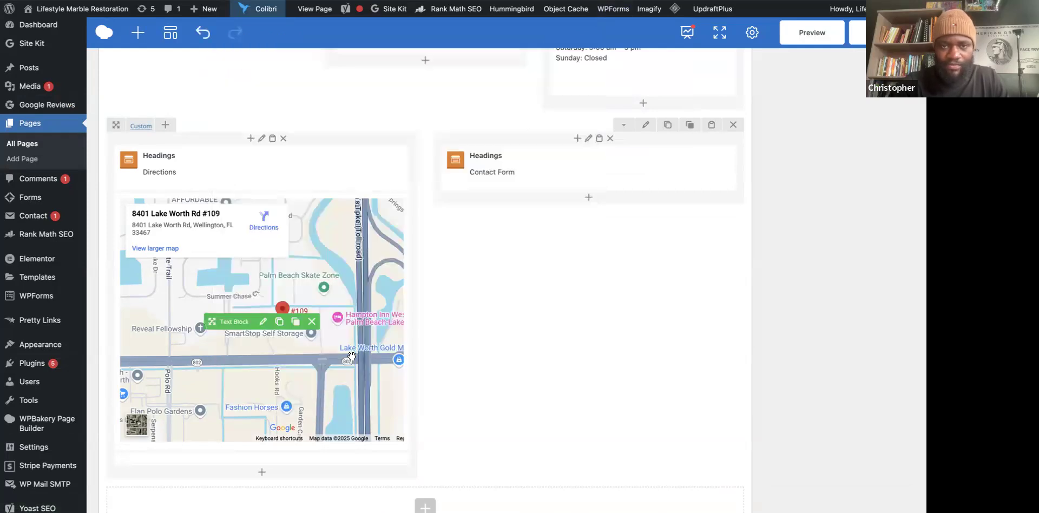
Scroll through the Contact page editor toward the Update button and the SEO panel below.
scroll(518, 324, down, 8)
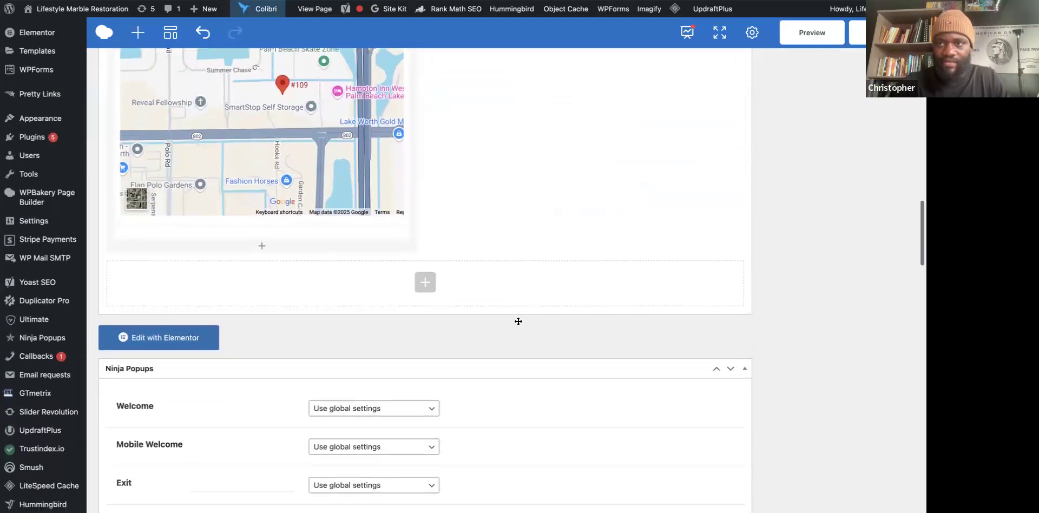
scroll(518, 320, up, 4)
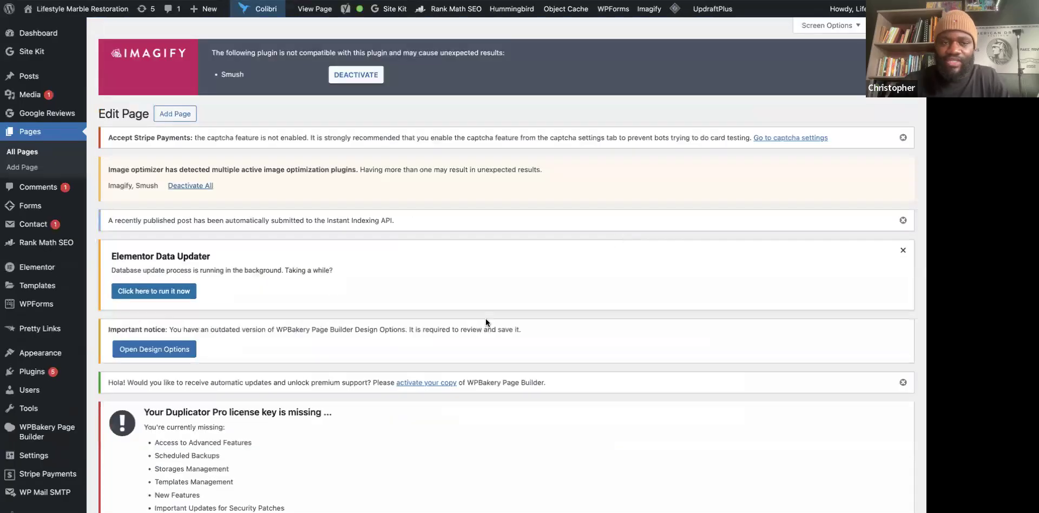
scroll(485, 319, down, 15)
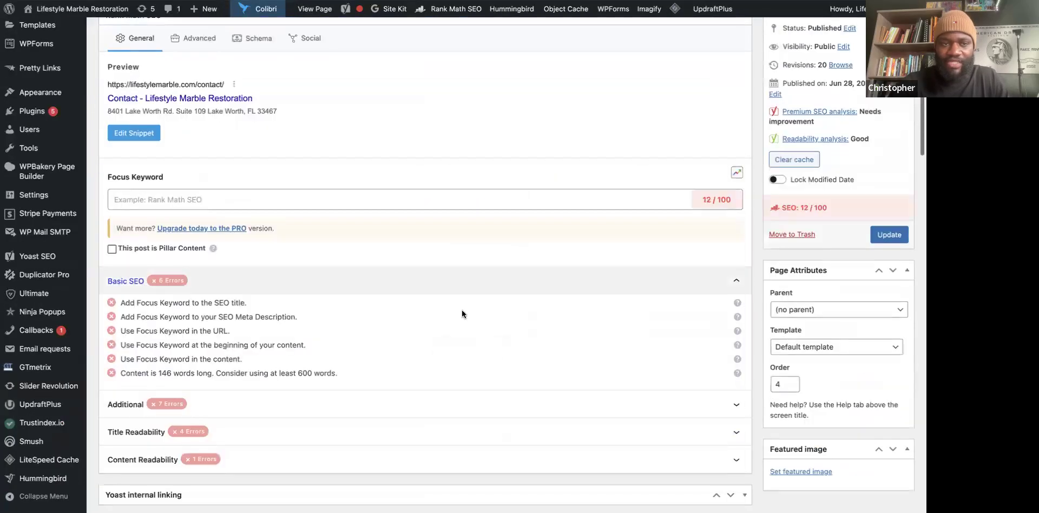
scroll(462, 314, up, 15)
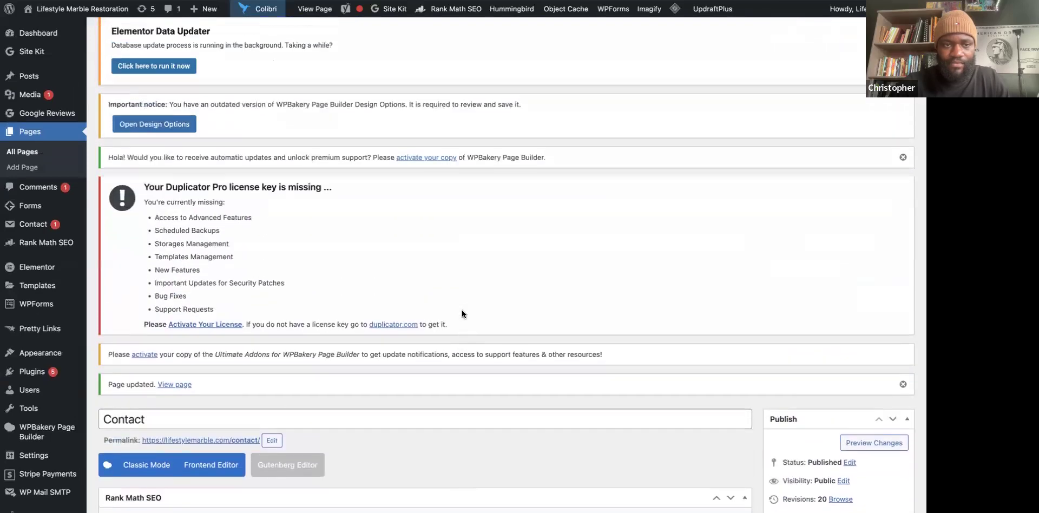
scroll(462, 314, up, 5)
scroll(462, 314, down, 8)
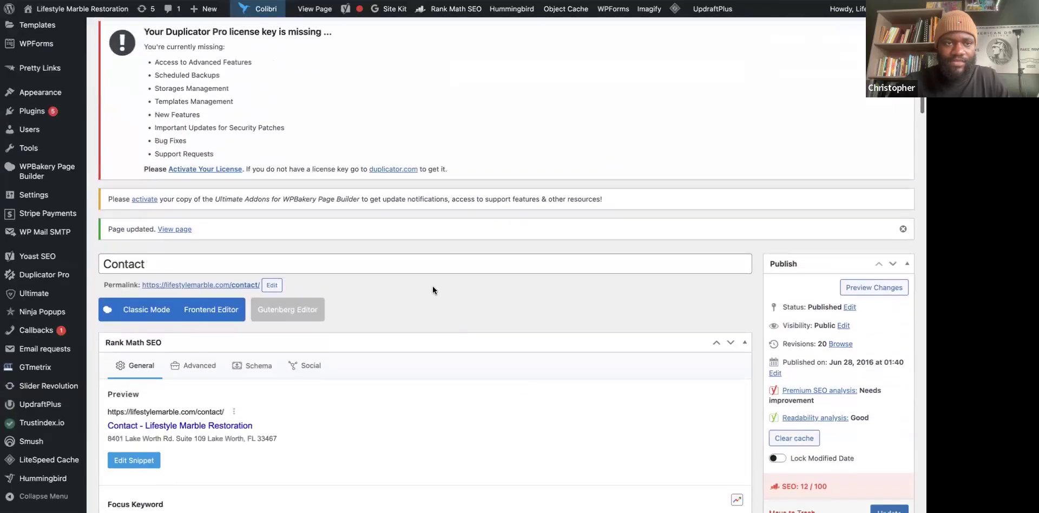
scroll(433, 293, down, 5)
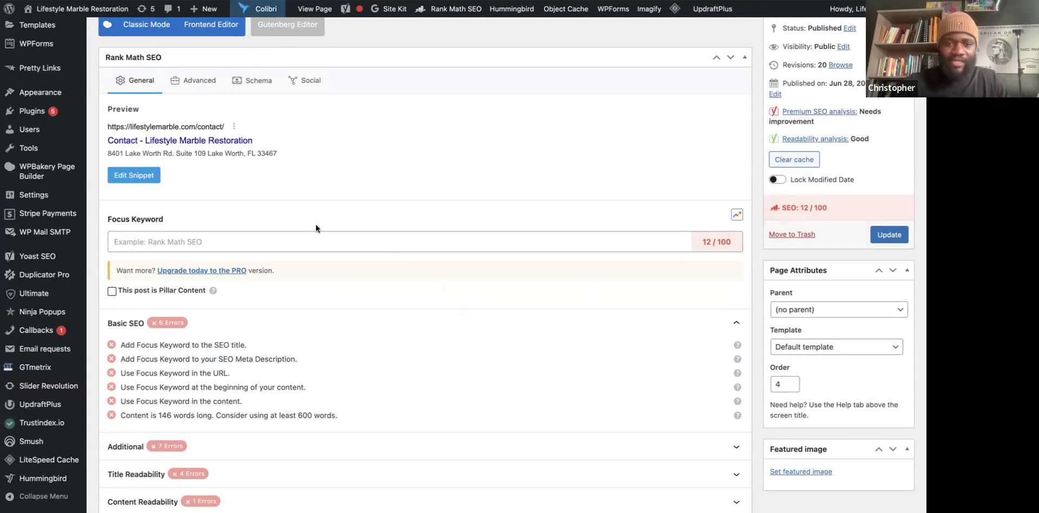
scroll(316, 227, down, 5)
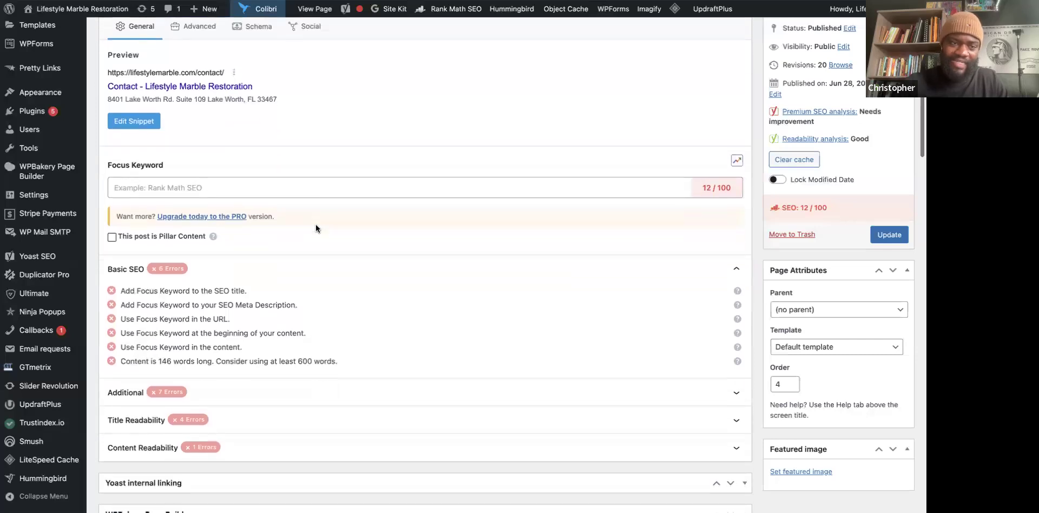
scroll(317, 224, down, 4)
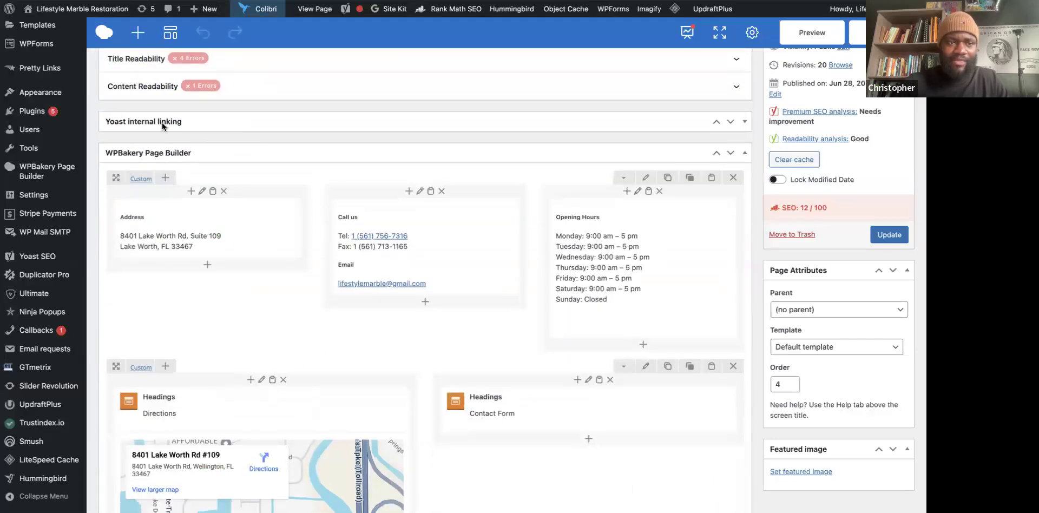
scroll(163, 124, up, 7)
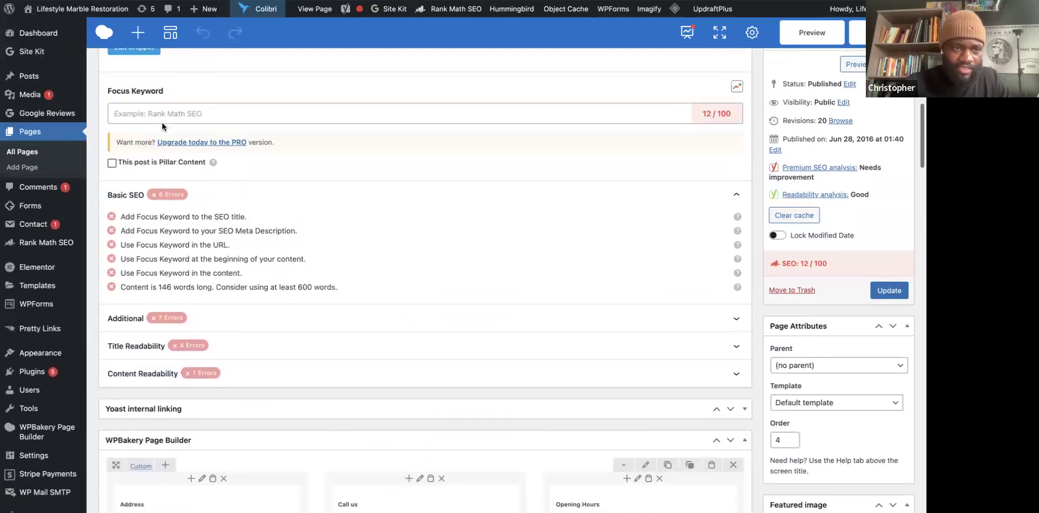
scroll(161, 122, up, 10)
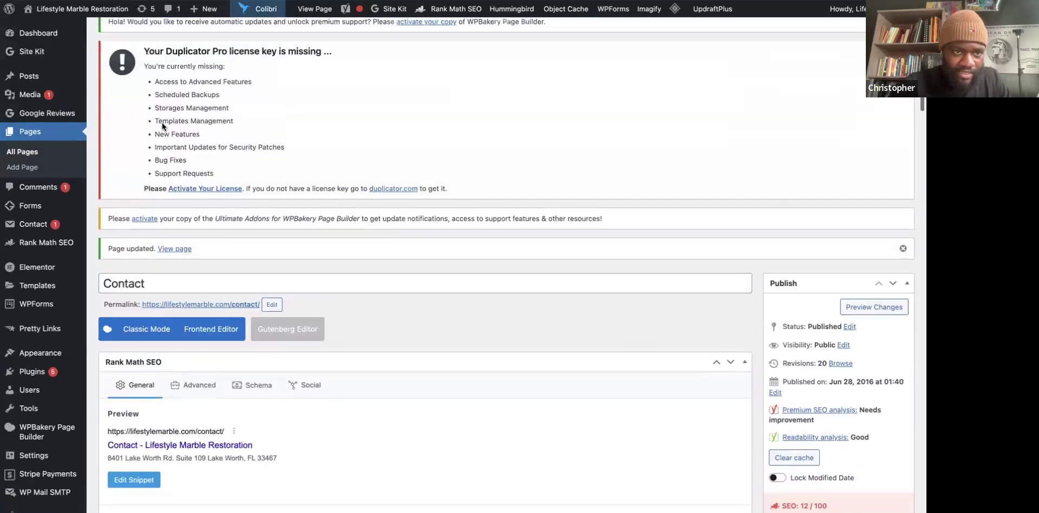
scroll(161, 123, up, 4)
scroll(161, 122, down, 14)
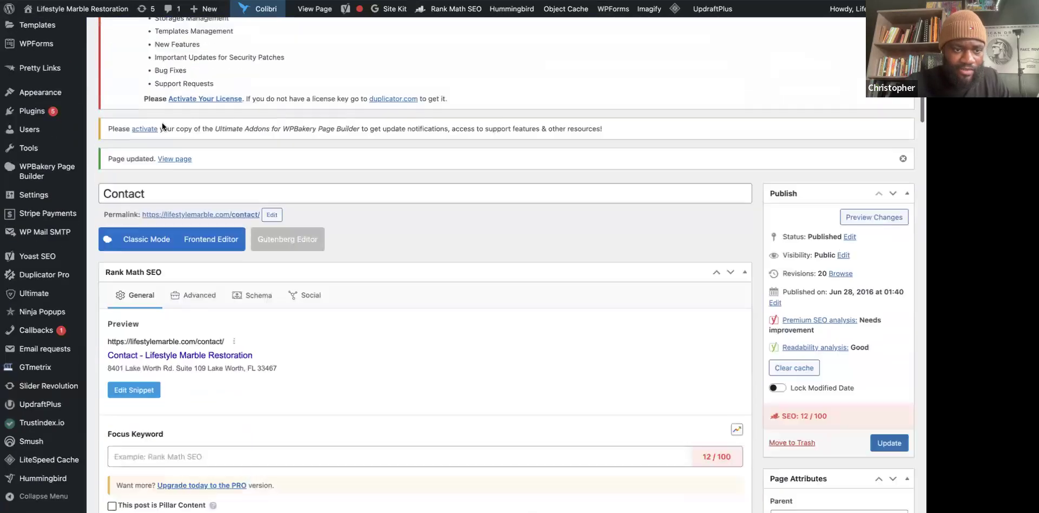
scroll(161, 122, down, 6)
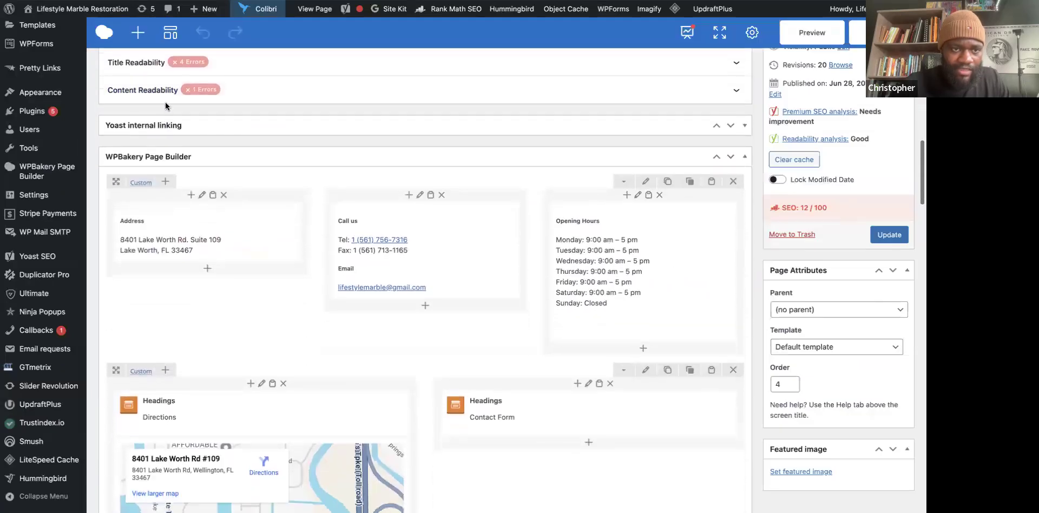
scroll(171, 131, down, 16)
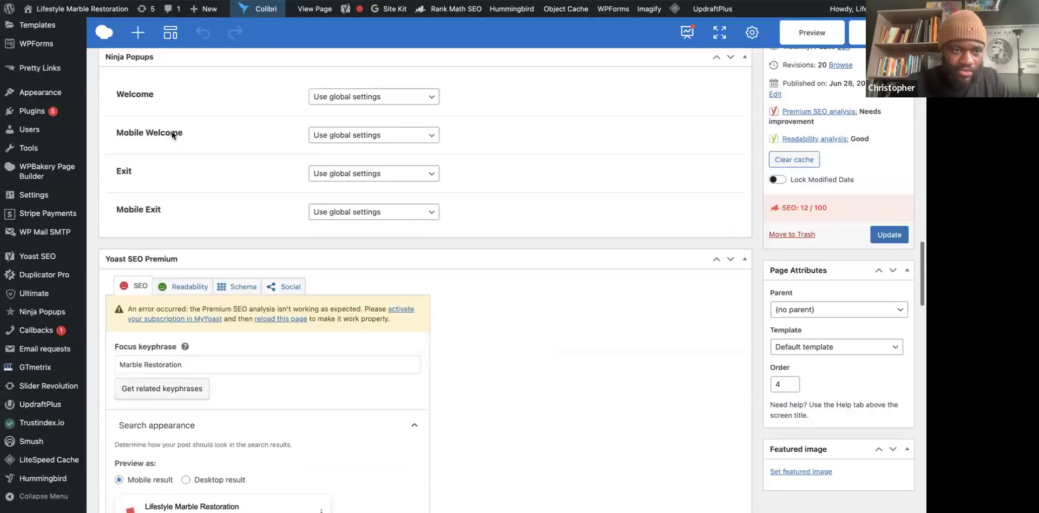
scroll(171, 131, down, 1)
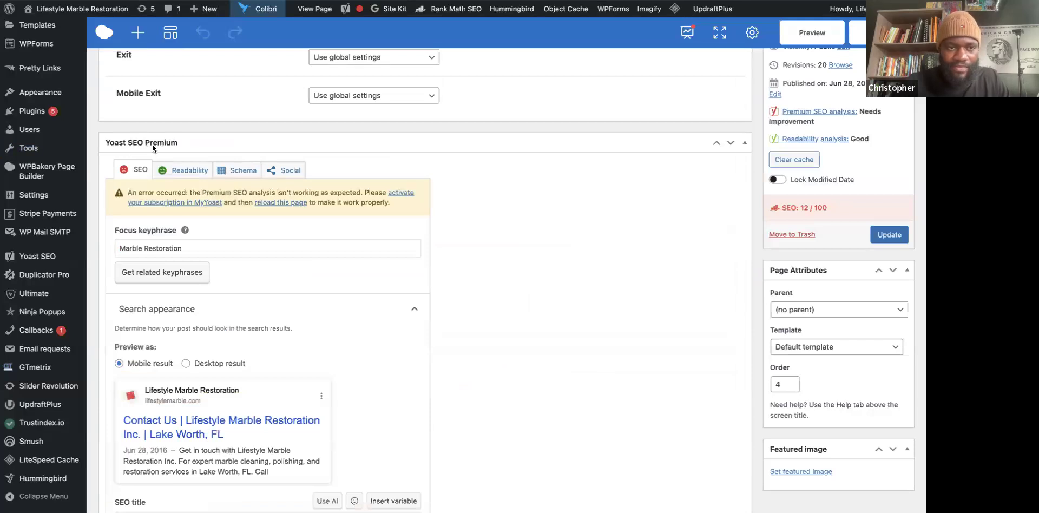
scroll(310, 321, down, 1)
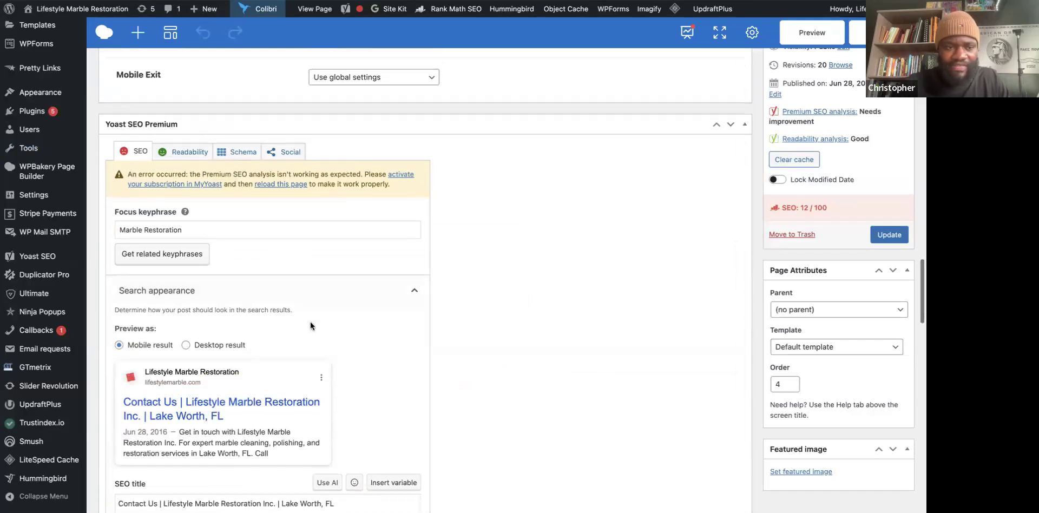
scroll(310, 325, down, 5)
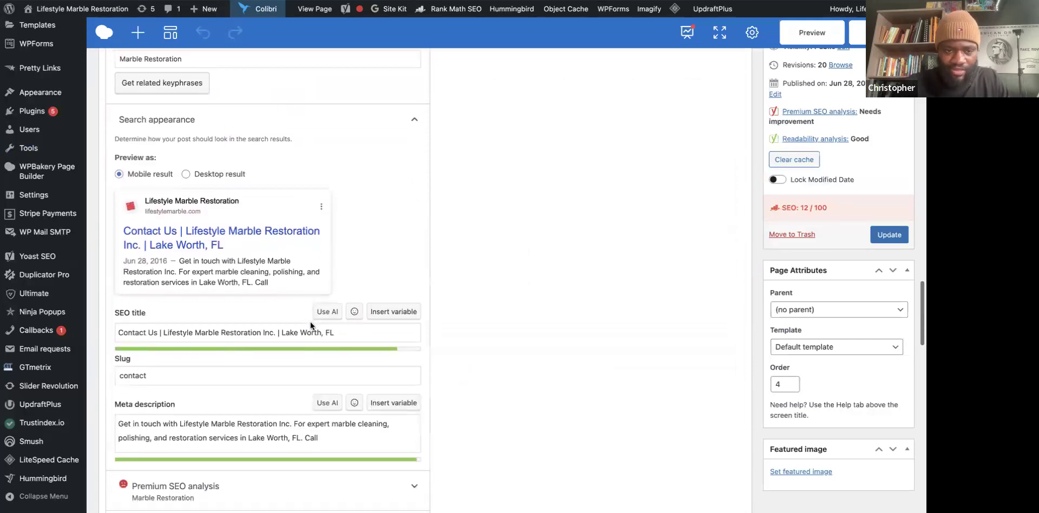
scroll(310, 322, down, 6)
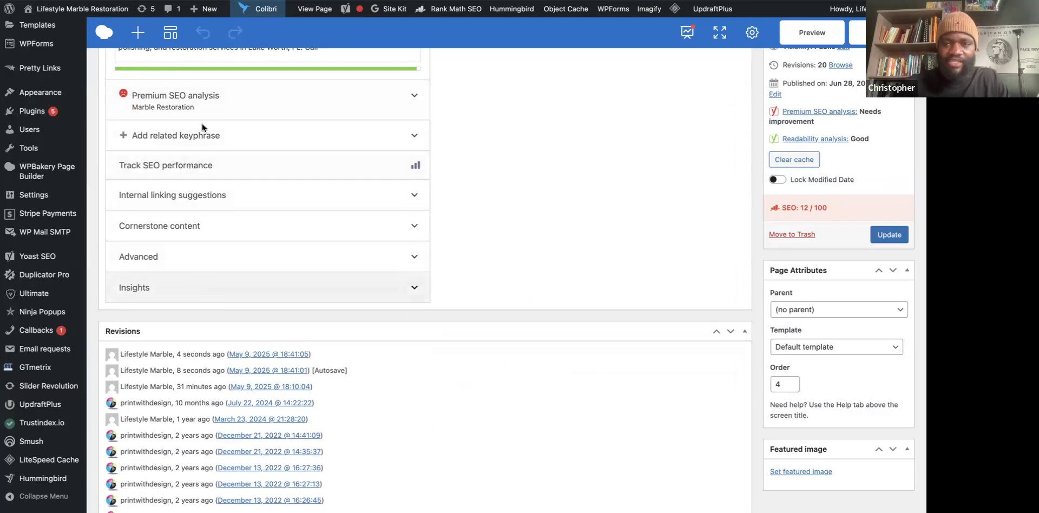
scroll(203, 123, up, 4)
scroll(203, 124, up, 3)
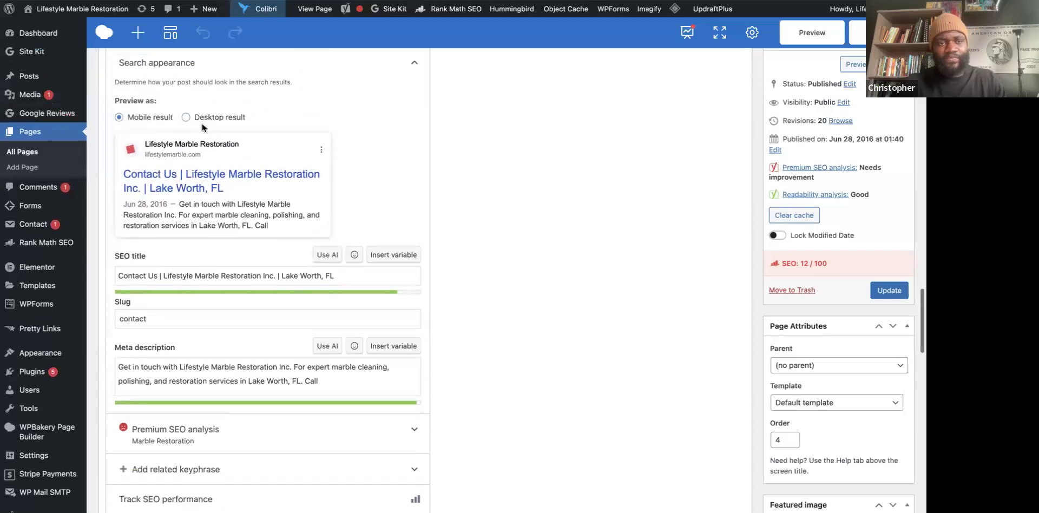
scroll(203, 127, up, 2)
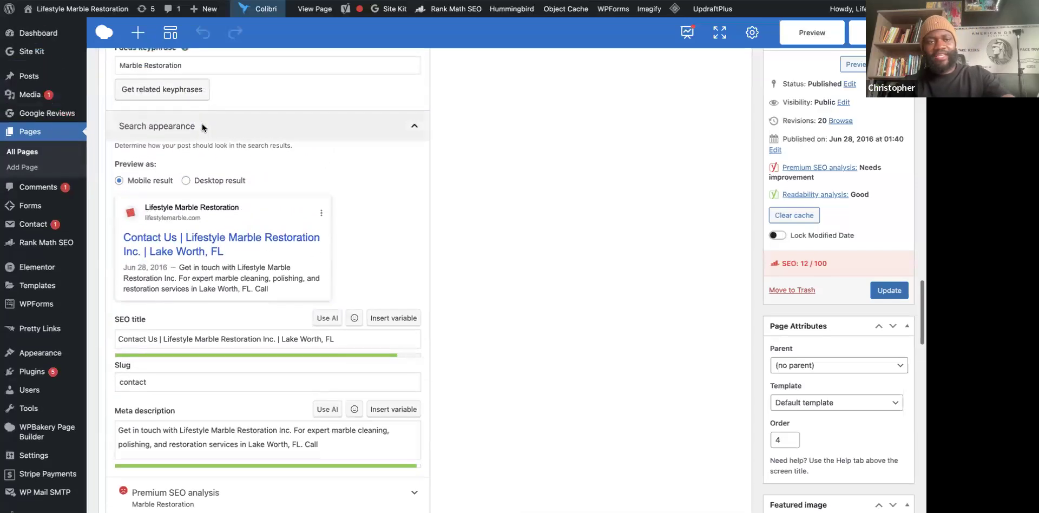
scroll(200, 130, up, 3)
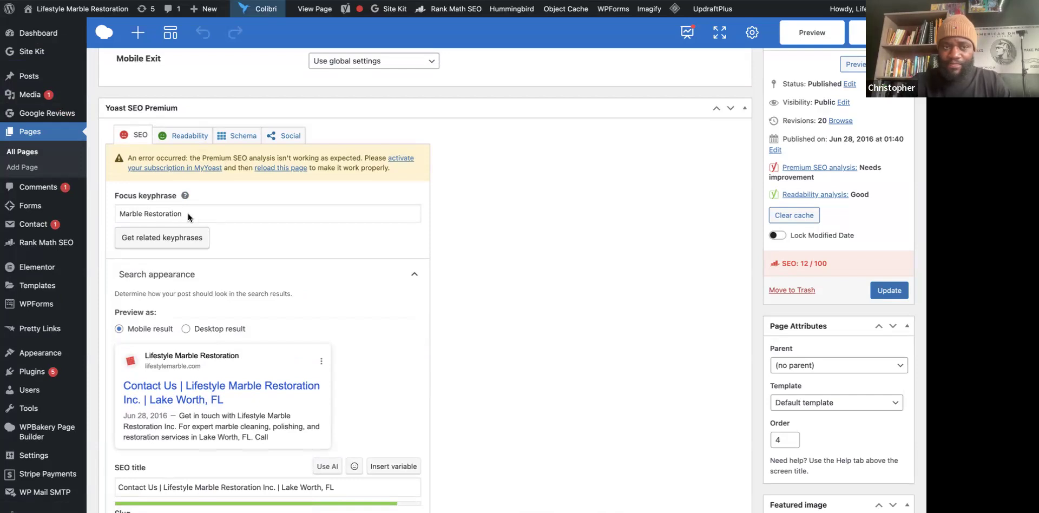
Copy Gemini's suggested Focus Keyphrase line from the SEO suggestions.
key(ctrl+Tab)
key(ctrl+Tab)
scroll(417, 167, up, 6)
scroll(417, 167, up, 15)
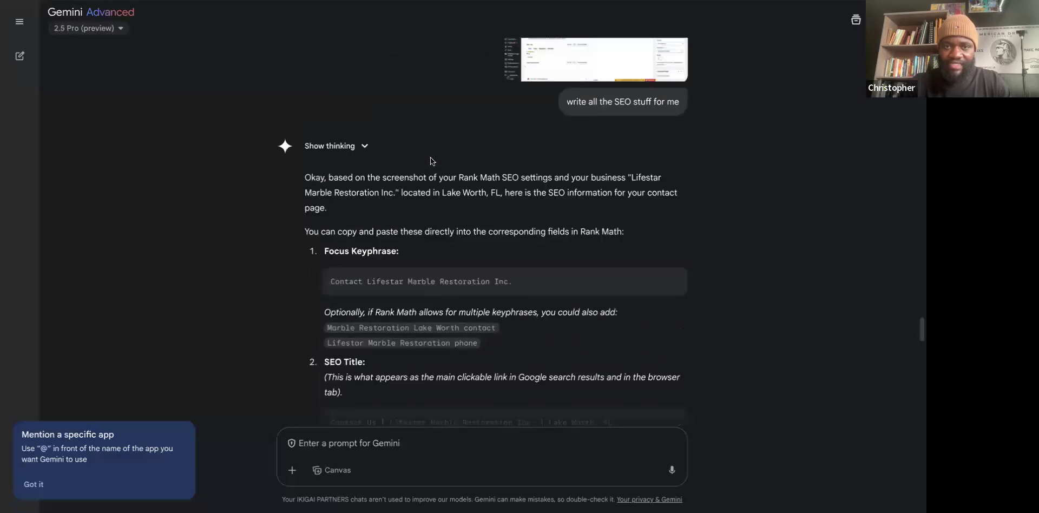
scroll(433, 161, up, 3)
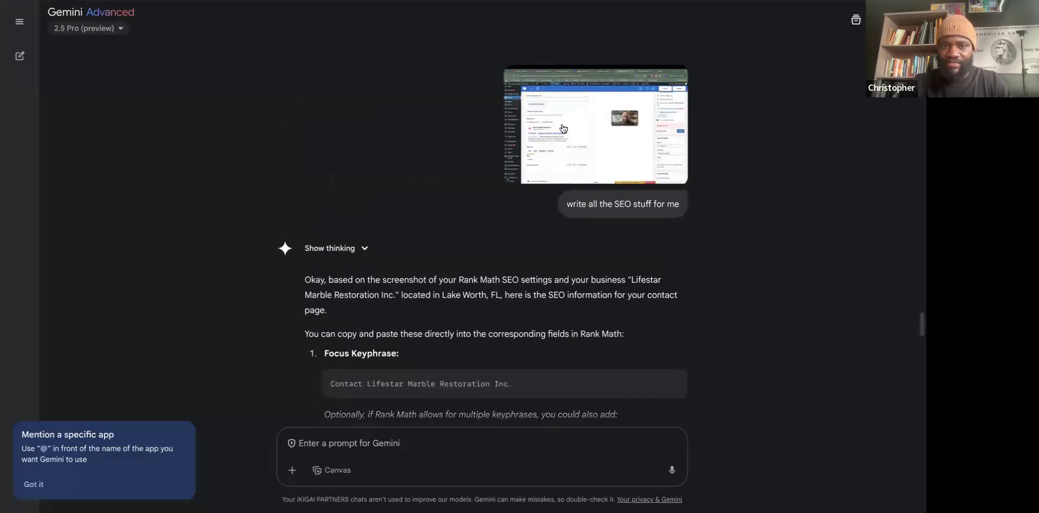
scroll(428, 324, down, 5)
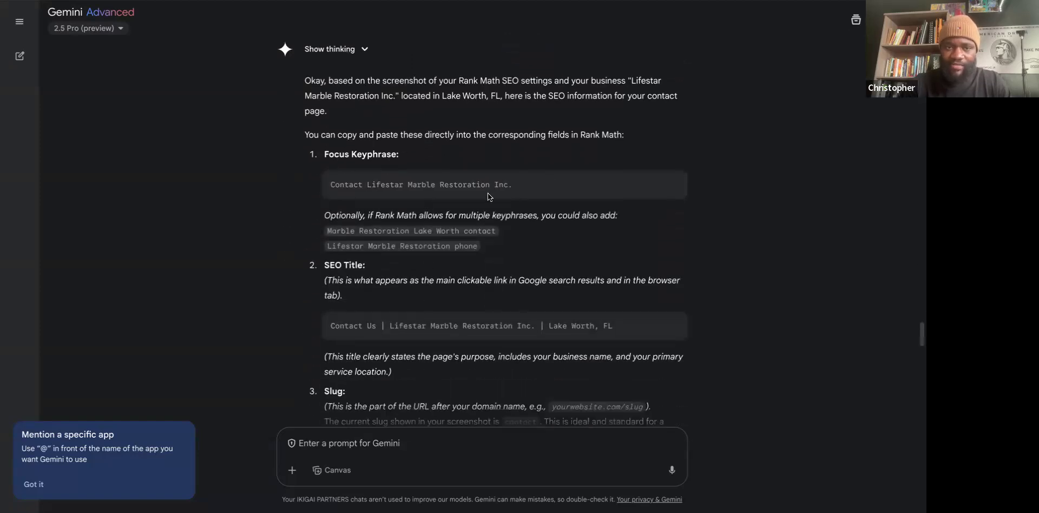
triple_click(475, 181)
right_click(474, 181)
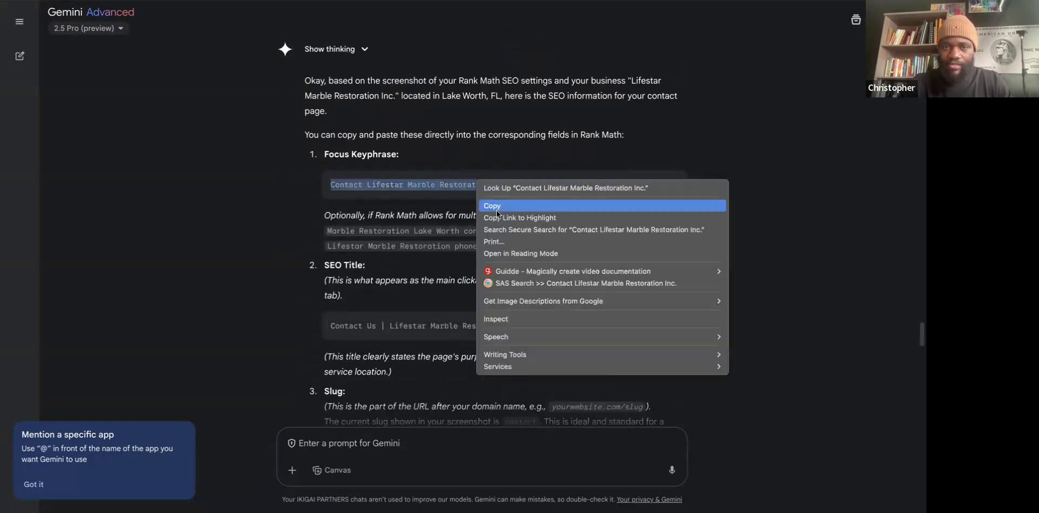
click(489, 210)
Paste it as the Yoast focus keyphrase, correcting Lifestar to 'Contact Lifestyle Marble Restoration Inc.'.
key(ctrl+Tab)
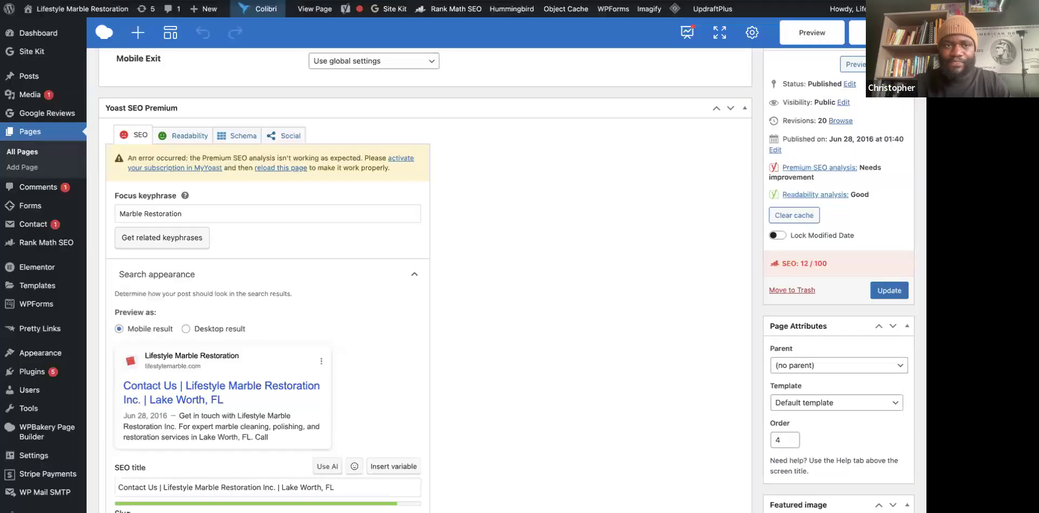
triple_click(135, 208)
key(ctrl+v)
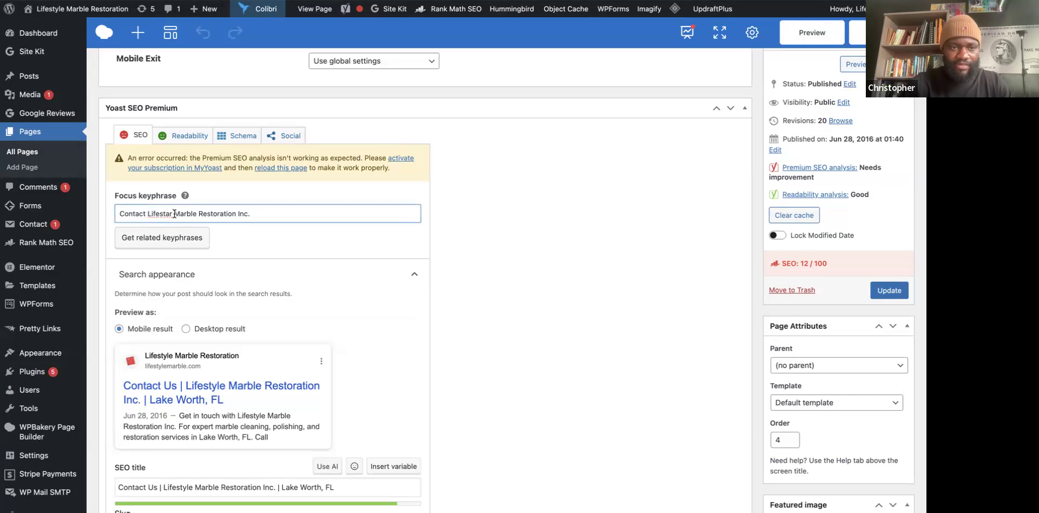
key(BackSpace)
key(BackSpace)
key(BackSpace)
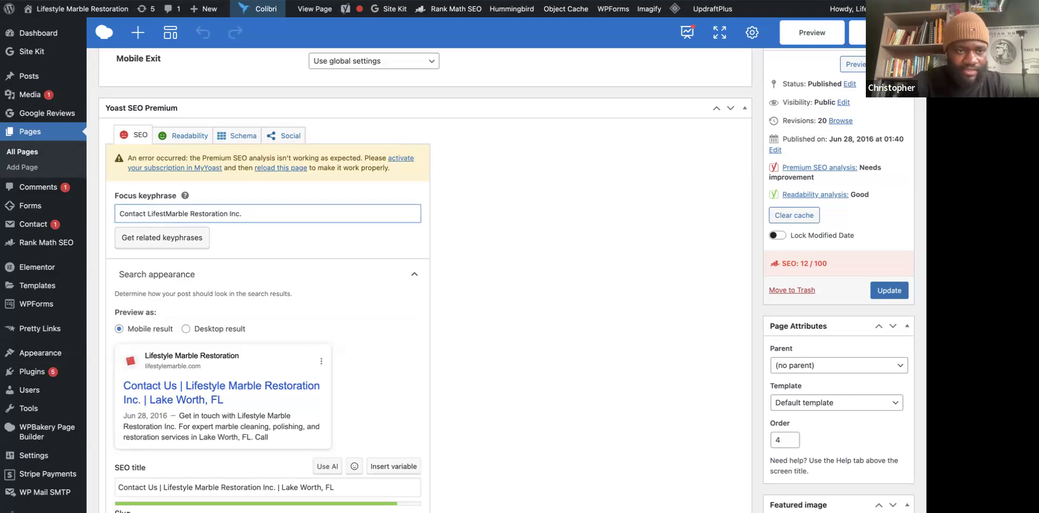
text(yle)
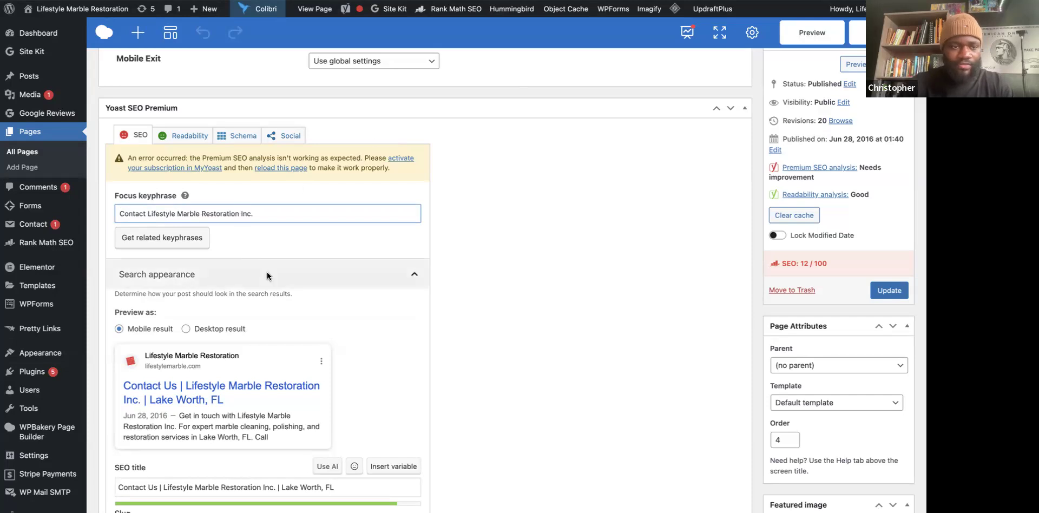
scroll(267, 271, down, 1)
click(714, 1)
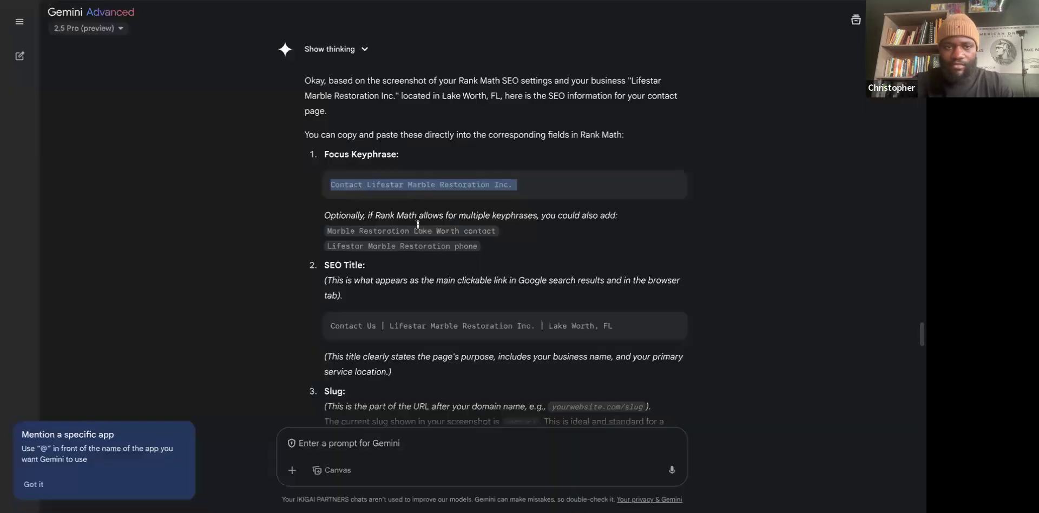
scroll(381, 228, down, 1)
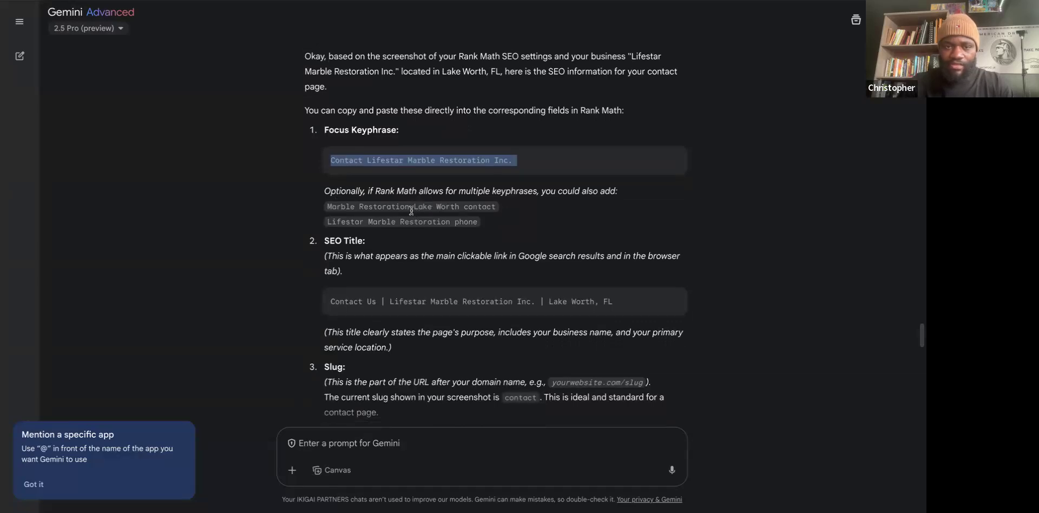
scroll(424, 225, down, 1)
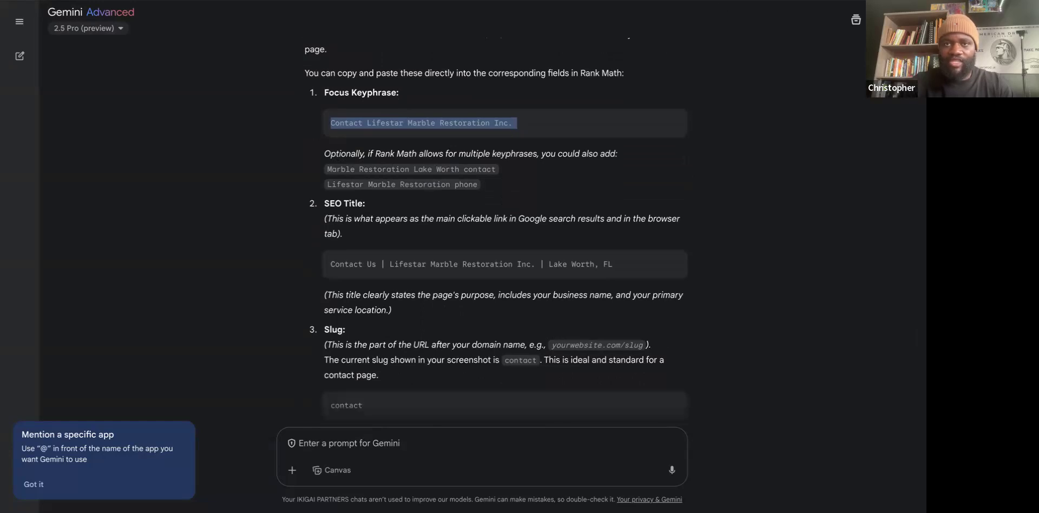
click(595, 0)
scroll(274, 291, down, 3)
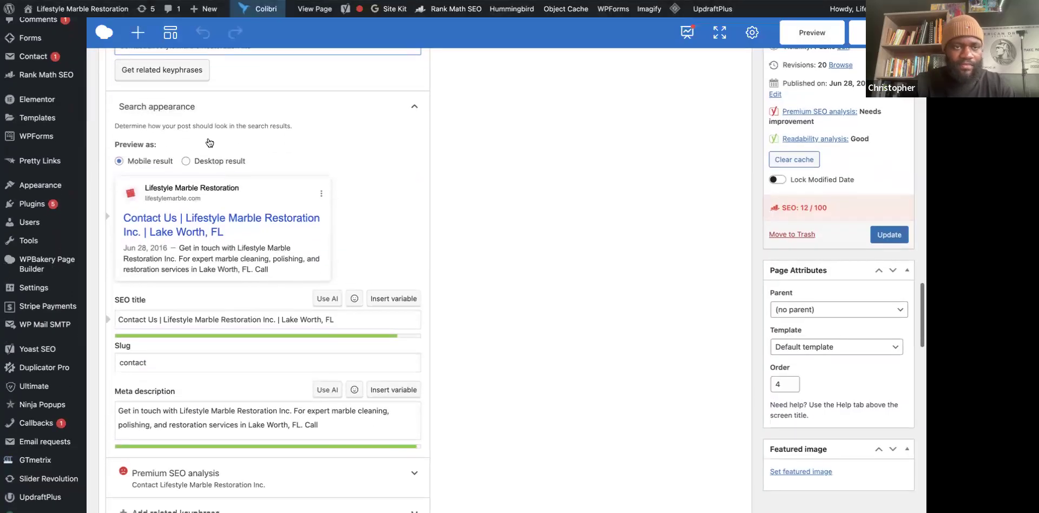
scroll(352, 239, down, 1)
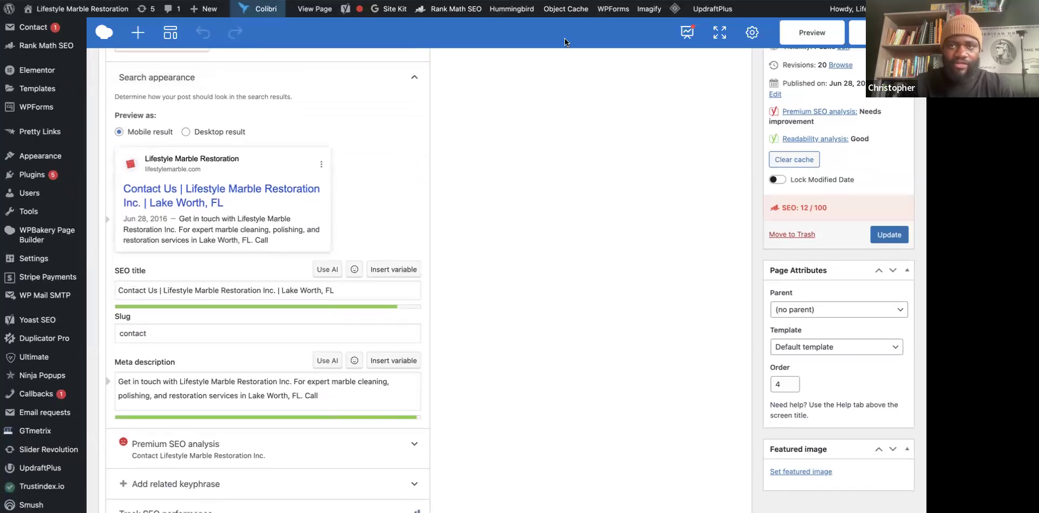
click(542, 0)
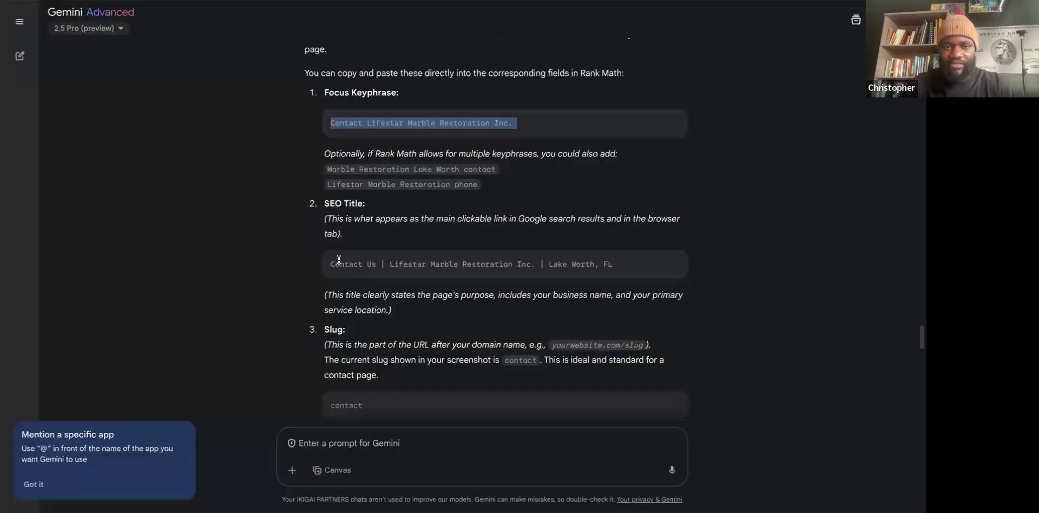
scroll(419, 274, down, 1)
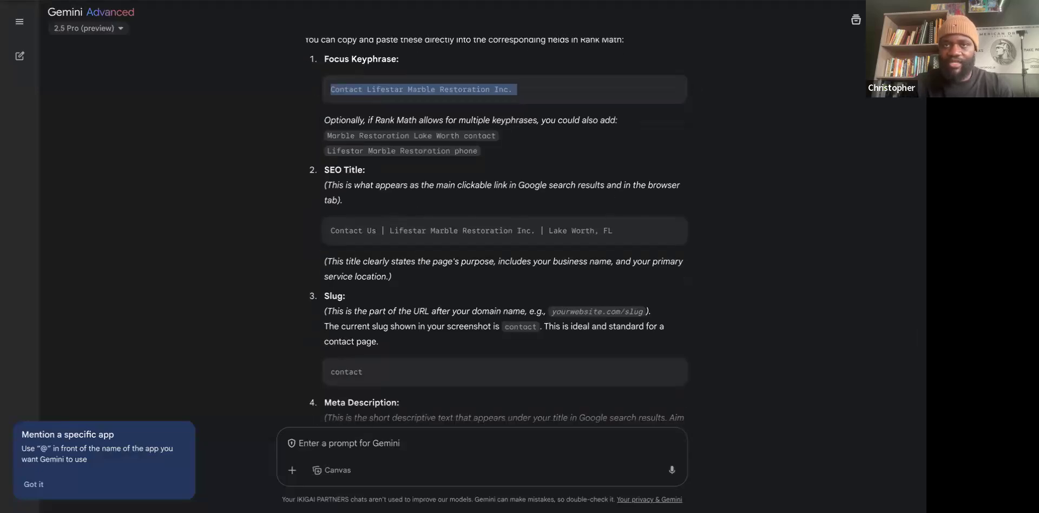
key(ctrl+Tab)
key(ctrl+Tab)
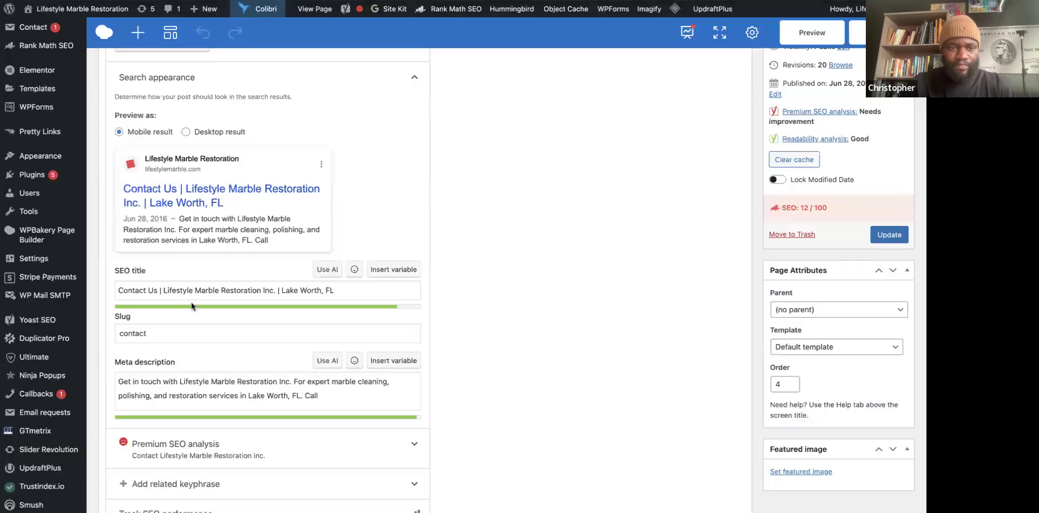
Replace Lake Worth with Palm Beach so the SEO title ends '| Palm Beach, FL'.
scroll(247, 308, down, 1)
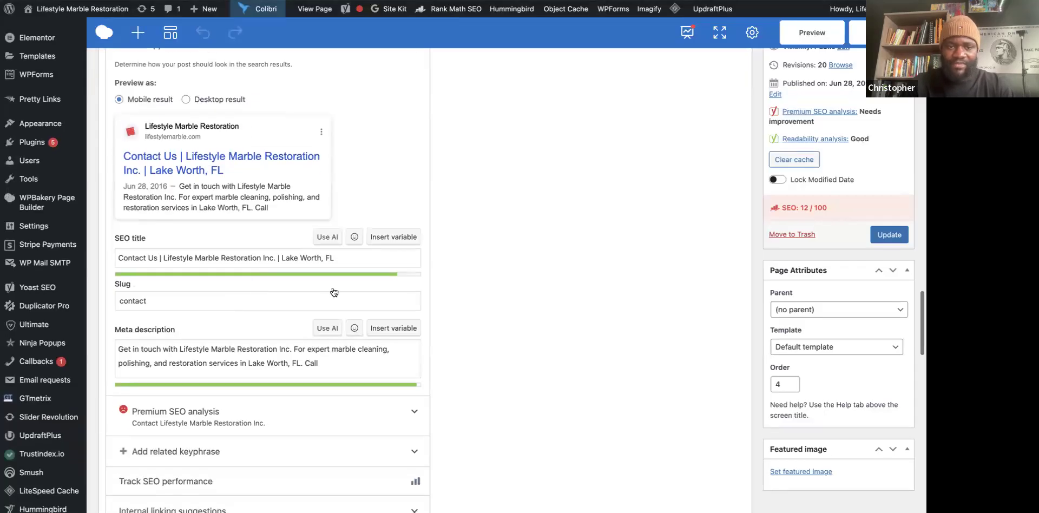
click(318, 259)
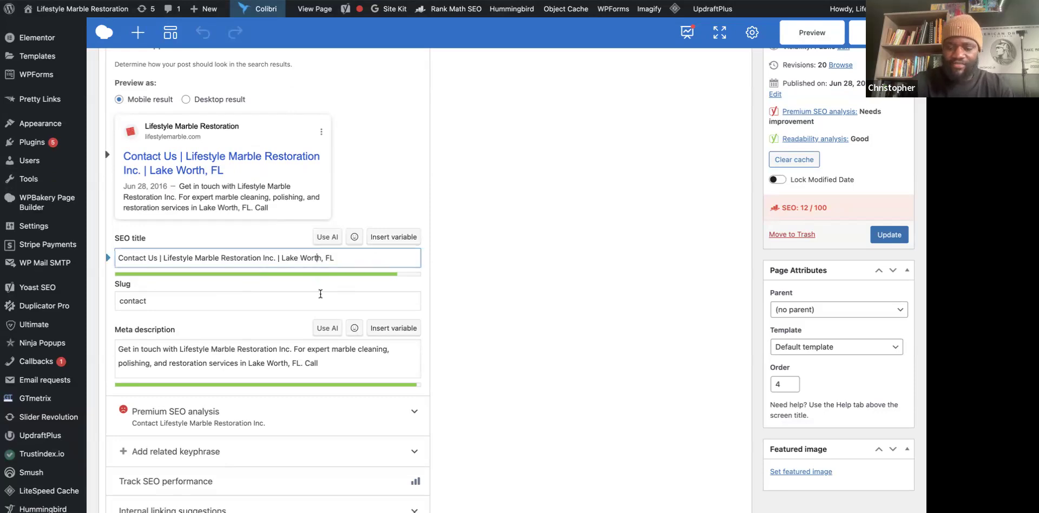
key(BackSpace)
key(BackSpace)
key(BackSpace)
key(BackSpace)
key(BackSpace)
key(BackSpace)
key(BackSpace)
key(BackSpace)
key(BackSpace)
key(BackSpace)
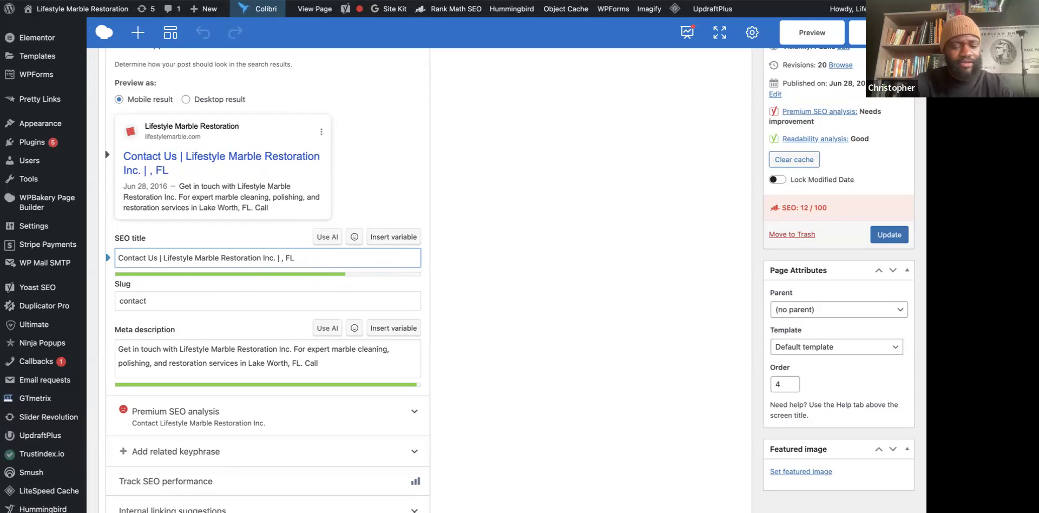
text(op)
key(BackSpace)
text(Palm Bea)
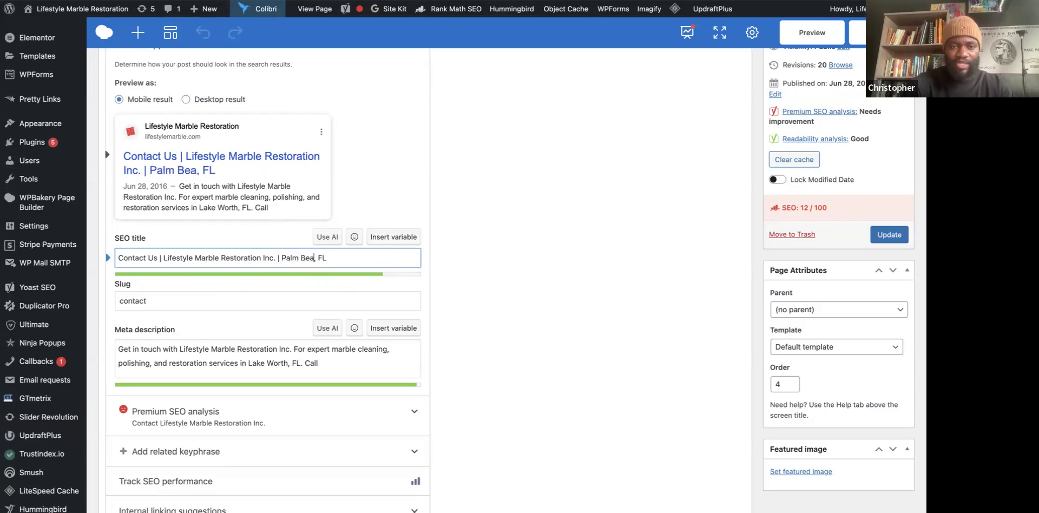
text(ch)
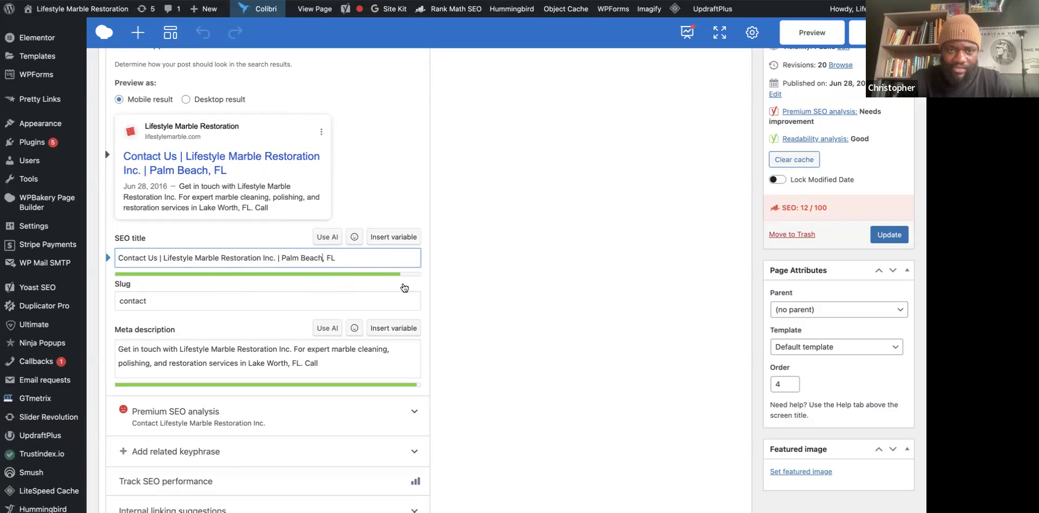
scroll(379, 288, down, 1)
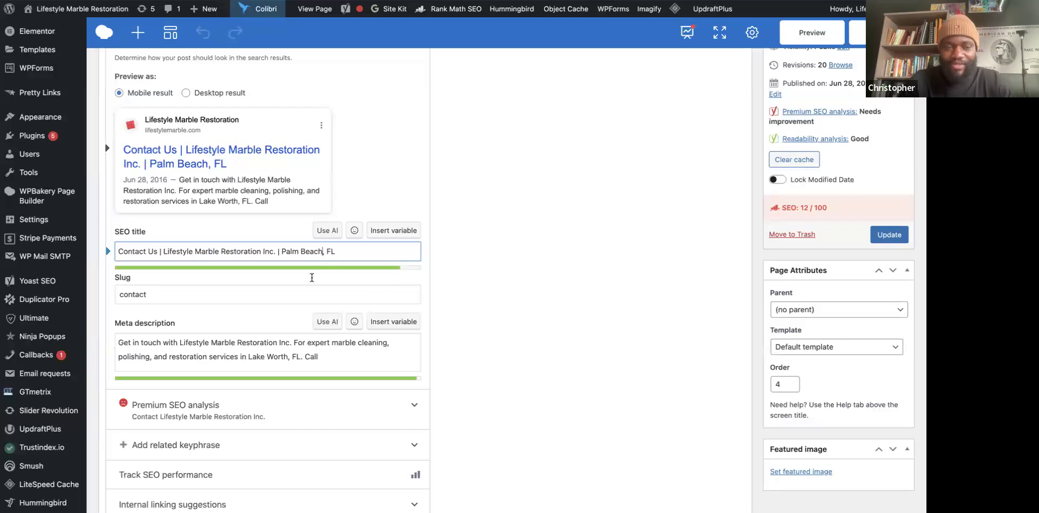
scroll(330, 287, down, 5)
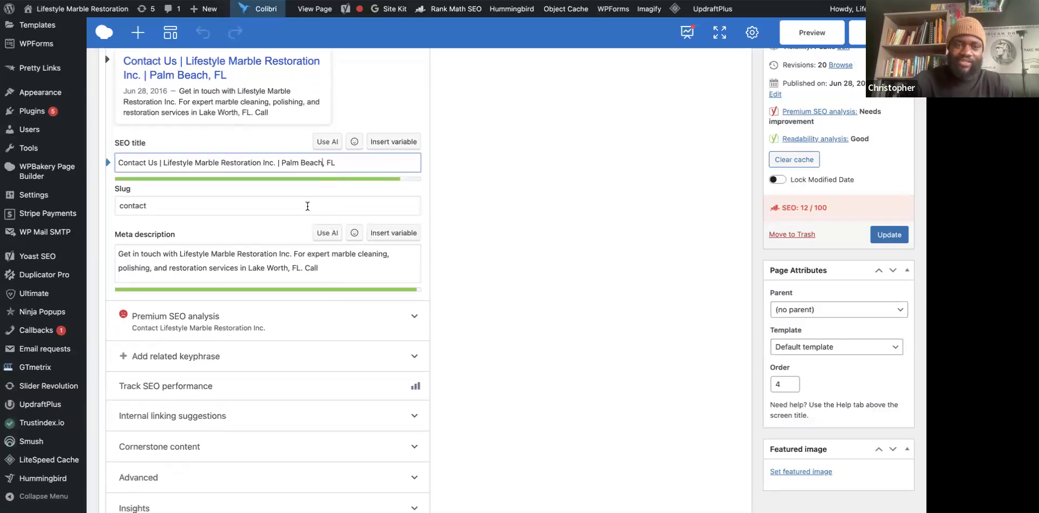
scroll(307, 205, down, 3)
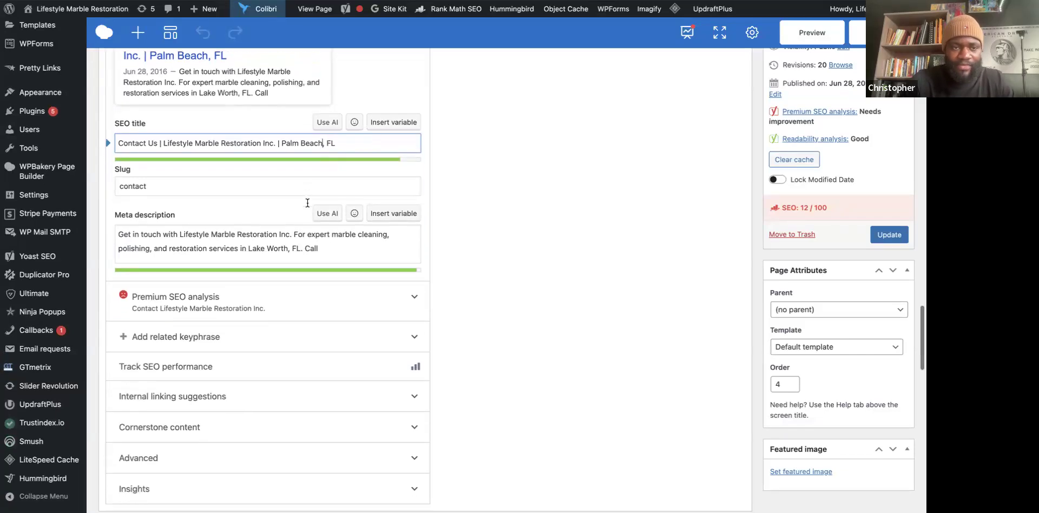
Append '-marble-restoration-near-me' to the slug, making it contact-marble-restoration-near-me.
click(155, 141)
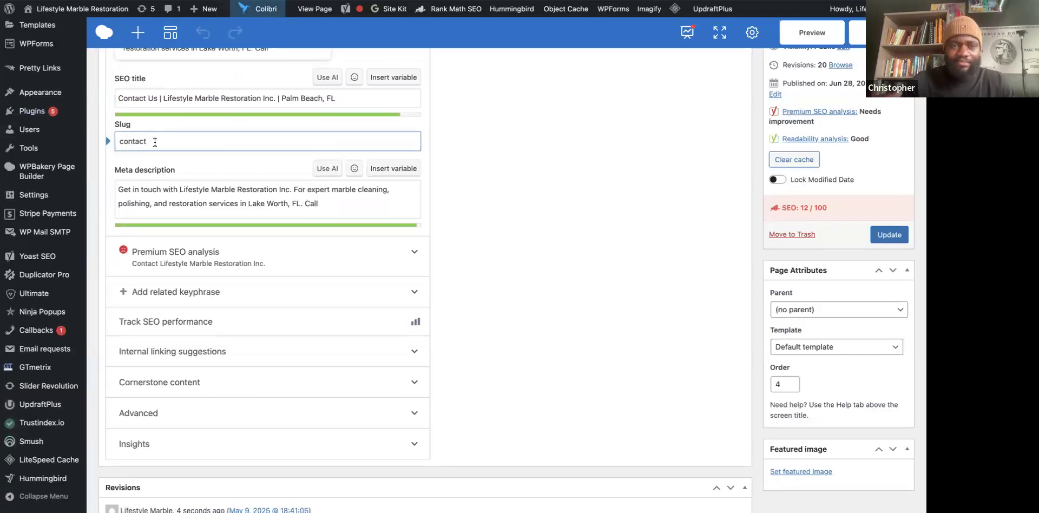
text(-marble)
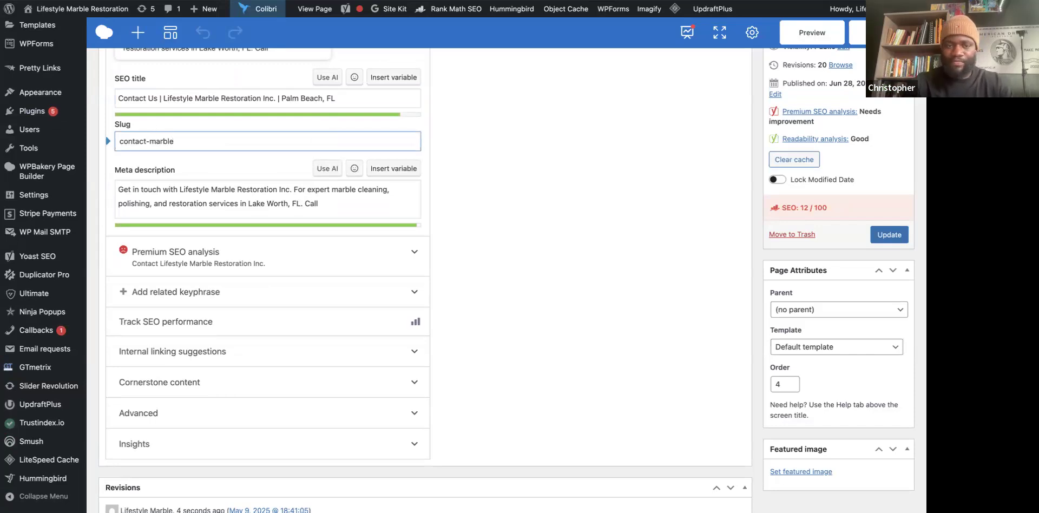
text(-restoration-near-me)
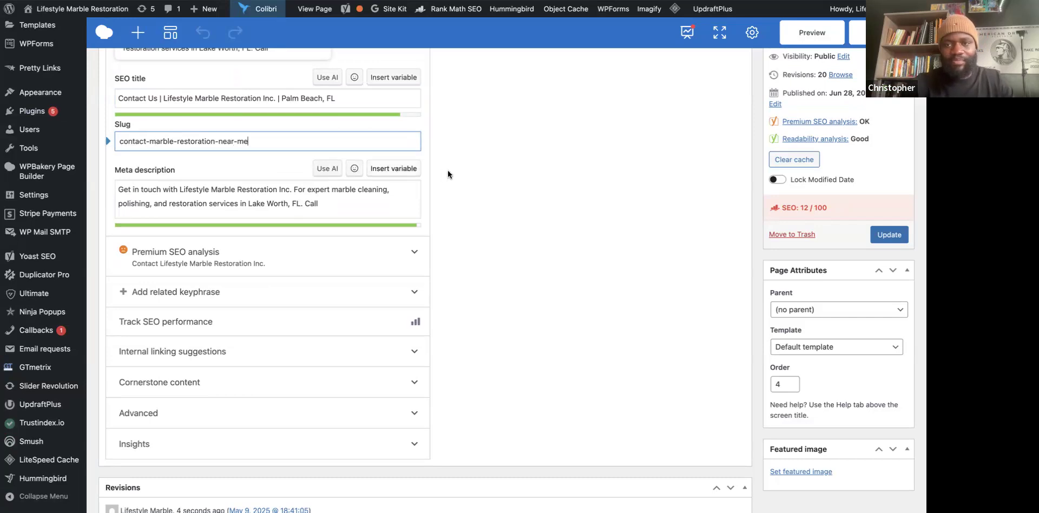
click(540, 173)
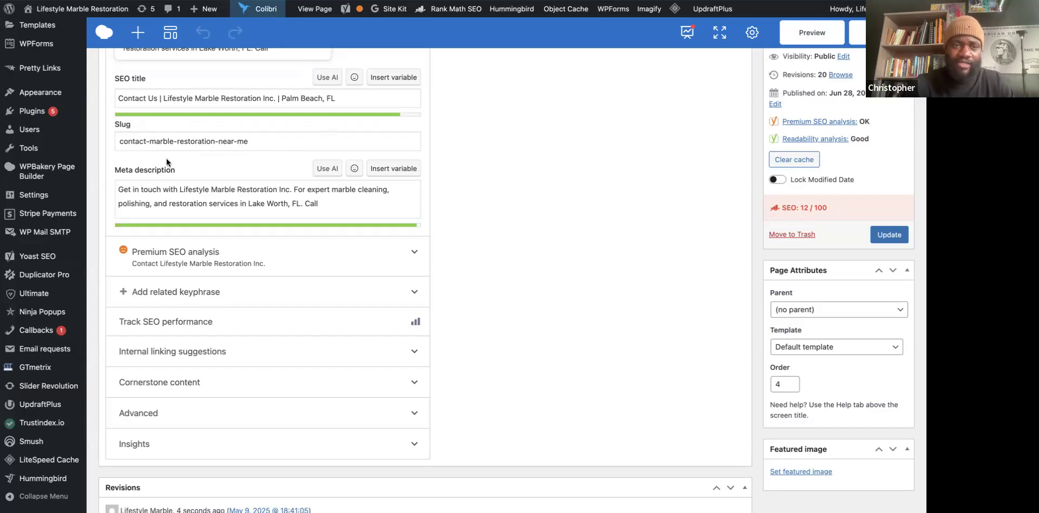
scroll(249, 174, down, 1)
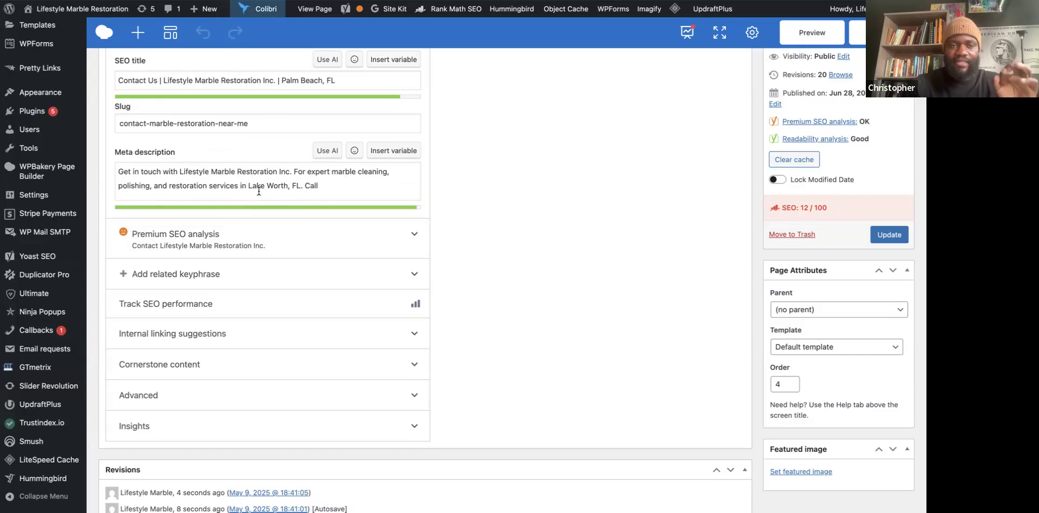
Replace Lake Worth with Palm Beach in the Yoast meta description.
click(290, 196)
key(BackSpace)
key(BackSpace)
key(BackSpace)
key(BackSpace)
key(BackSpace)
key(BackSpace)
key(BackSpace)
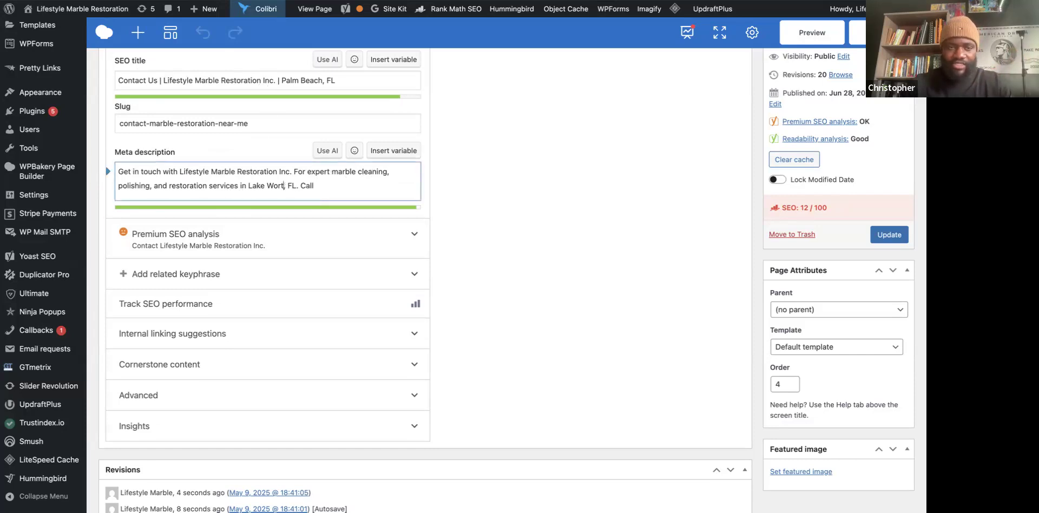
key(BackSpace)
key(BackSpace)
key(BackSpace)
text(Palm Beach)
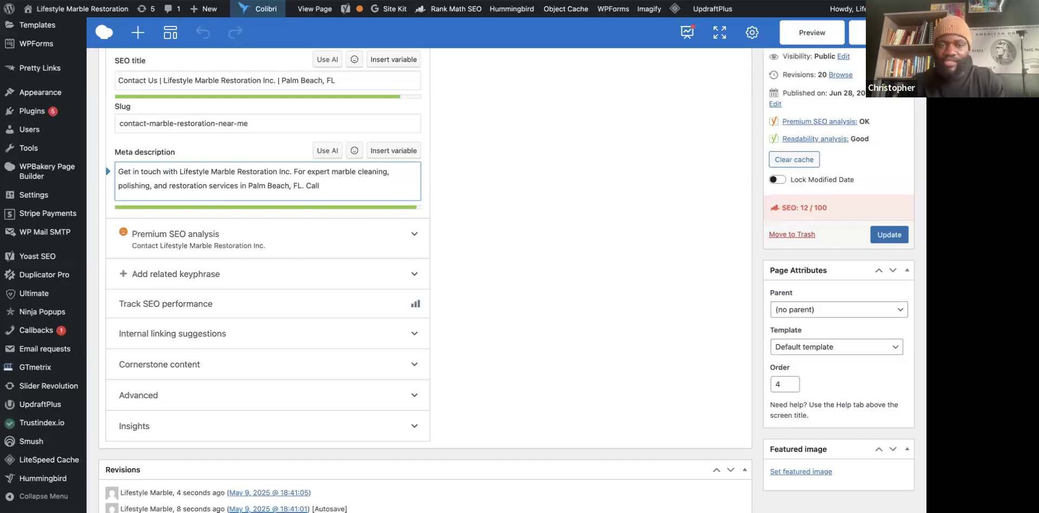
Remove the trailing word Call so the description ends 'in Palm Beach, FL.'.
double_click(314, 185)
key(BackSpace)
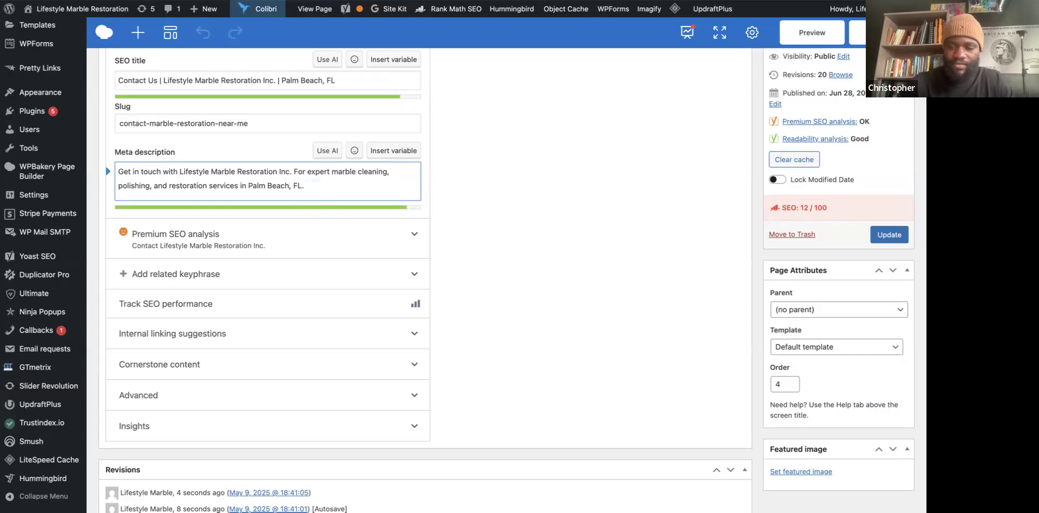
text(Call)
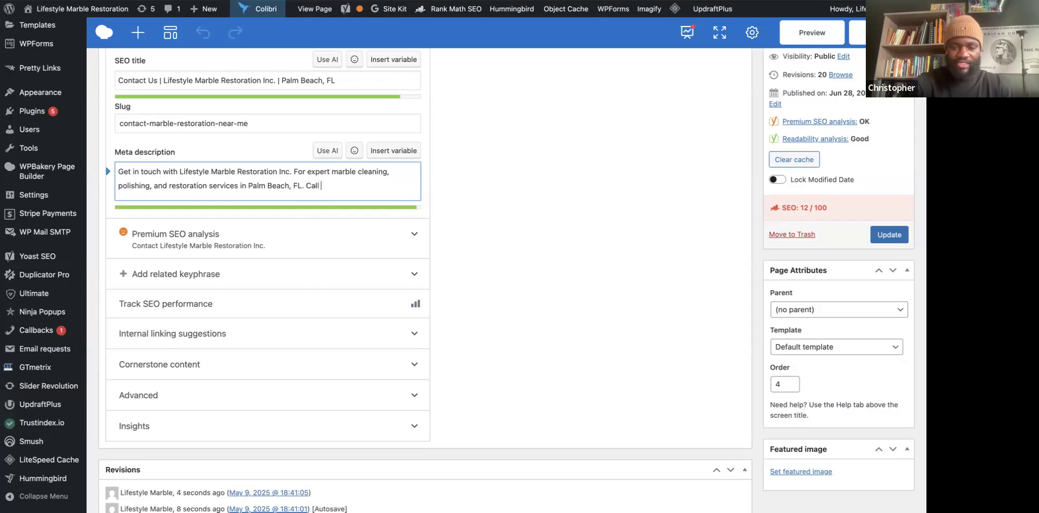
text( Us)
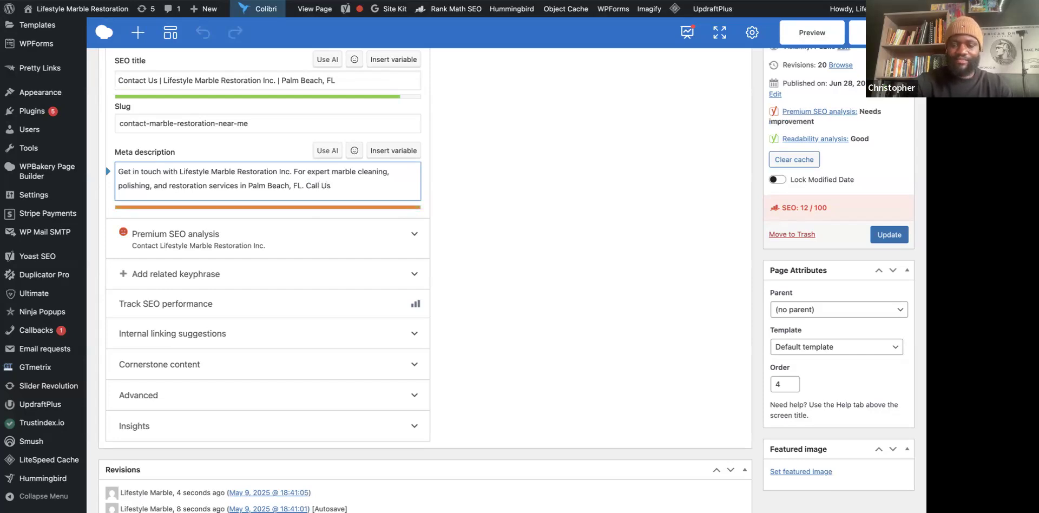
key(BackSpace)
key(BackSpace)
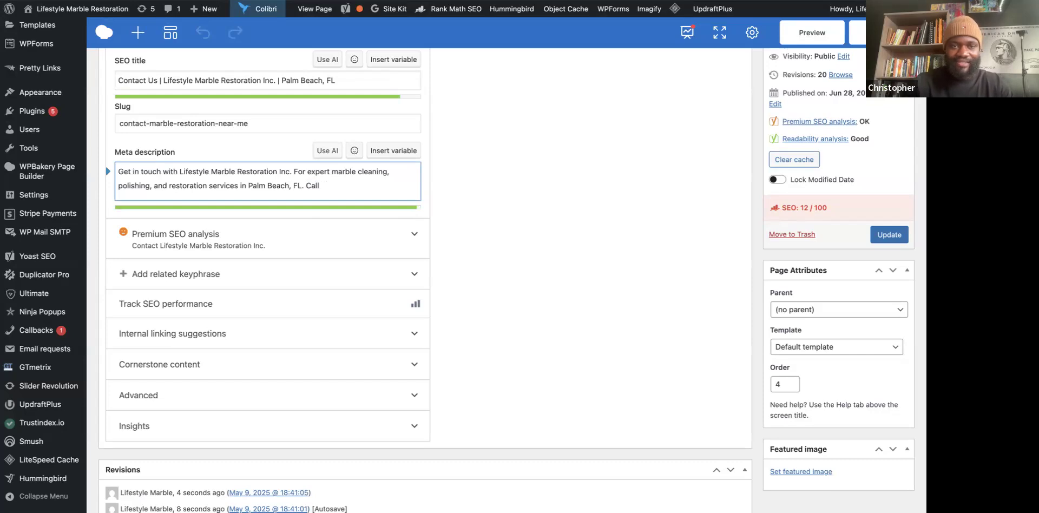
key(BackSpace)
key(BackSpace)
key(BackSpace)
key(BackSpace)
key(BackSpace)
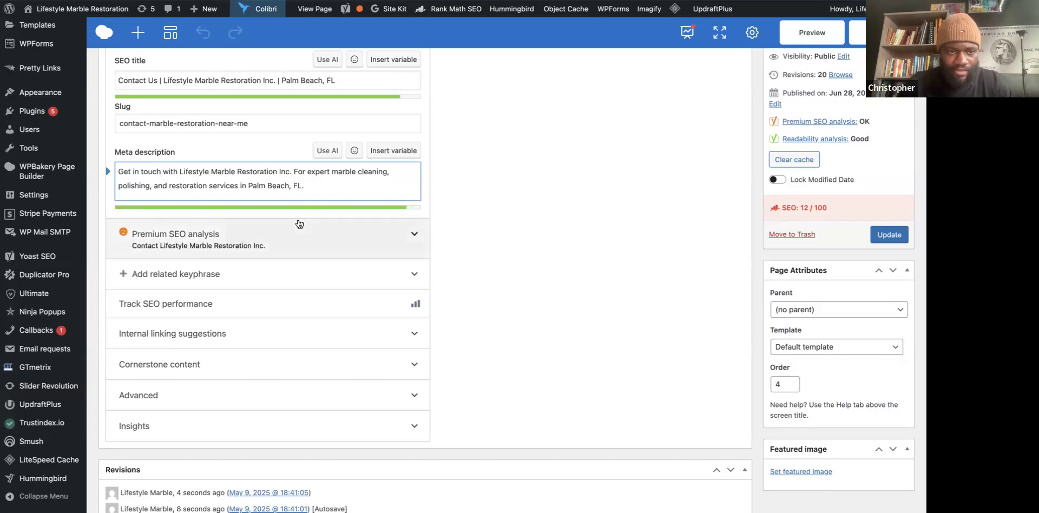
scroll(297, 225, down, 1)
Expand Premium SEO analysis and review its problems, improvements and good results down to Revisions.
click(170, 206)
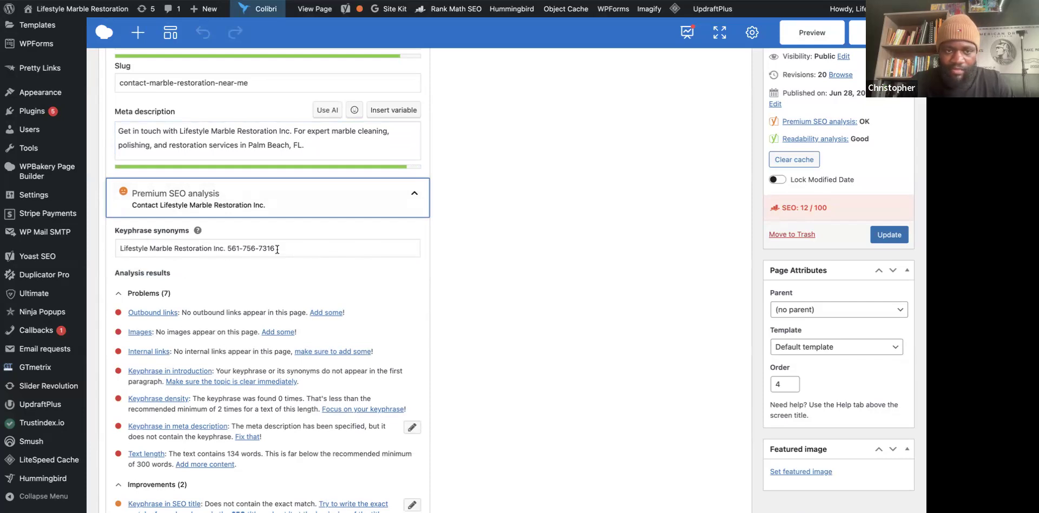
scroll(243, 287, down, 1)
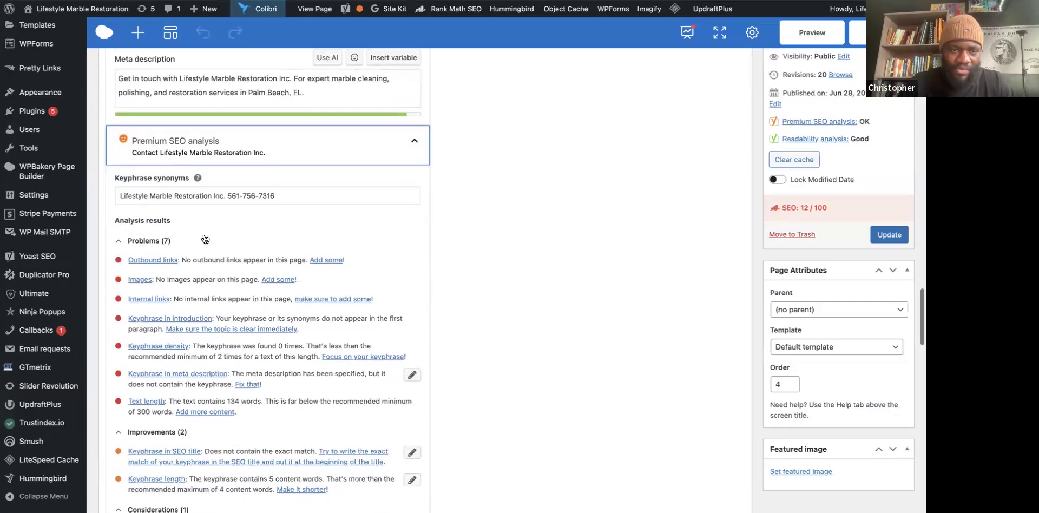
scroll(241, 247, down, 1)
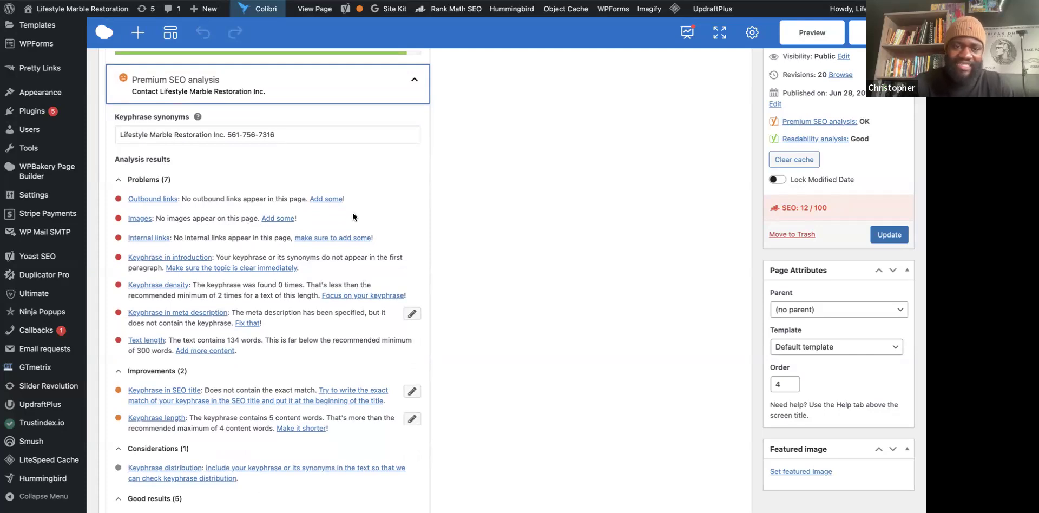
scroll(350, 233, down, 1)
scroll(349, 257, down, 3)
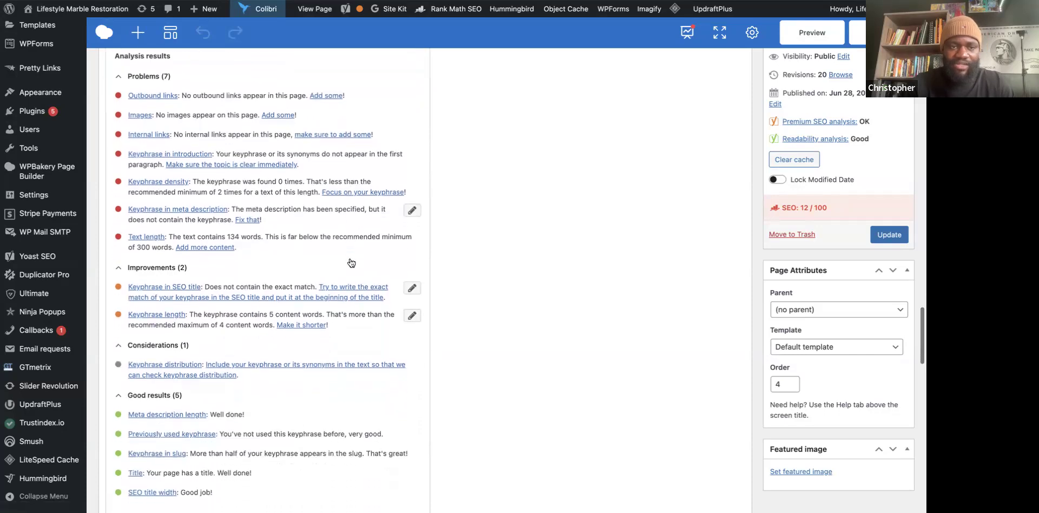
scroll(298, 250, down, 10)
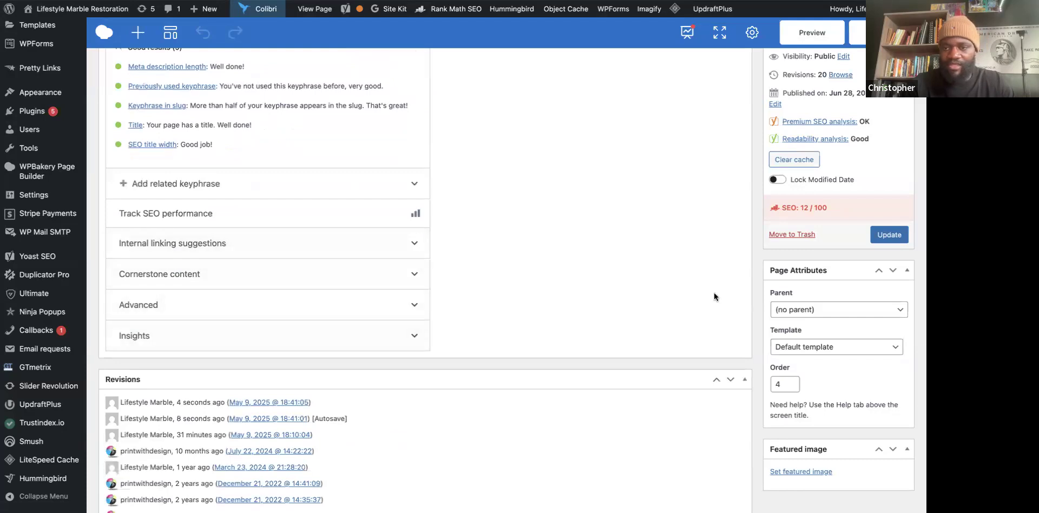
scroll(795, 278, down, 1)
scroll(819, 364, down, 4)
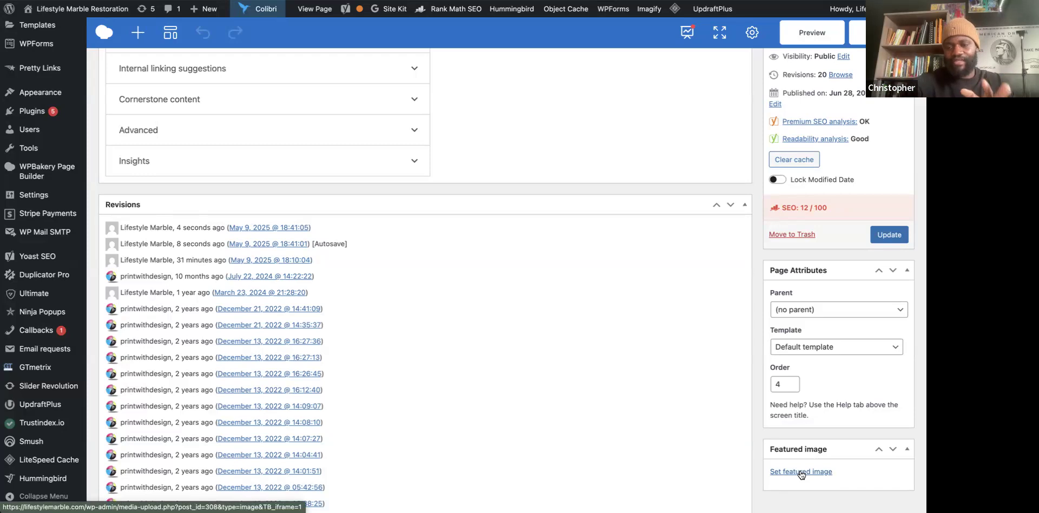
Pick the service van and white house photo (cropped-cropped-download-1-1.jpg) from the Media Library as the featured image.
click(801, 473)
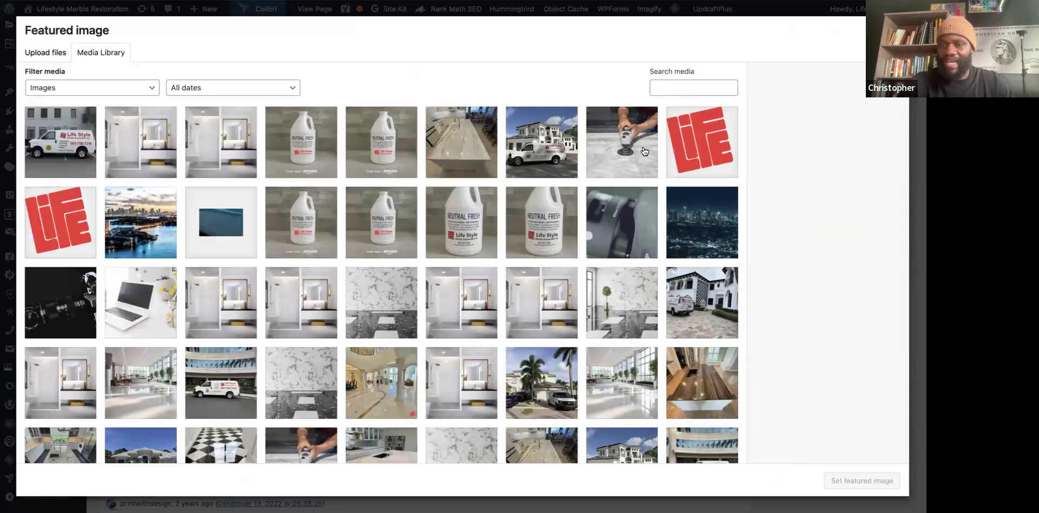
click(551, 140)
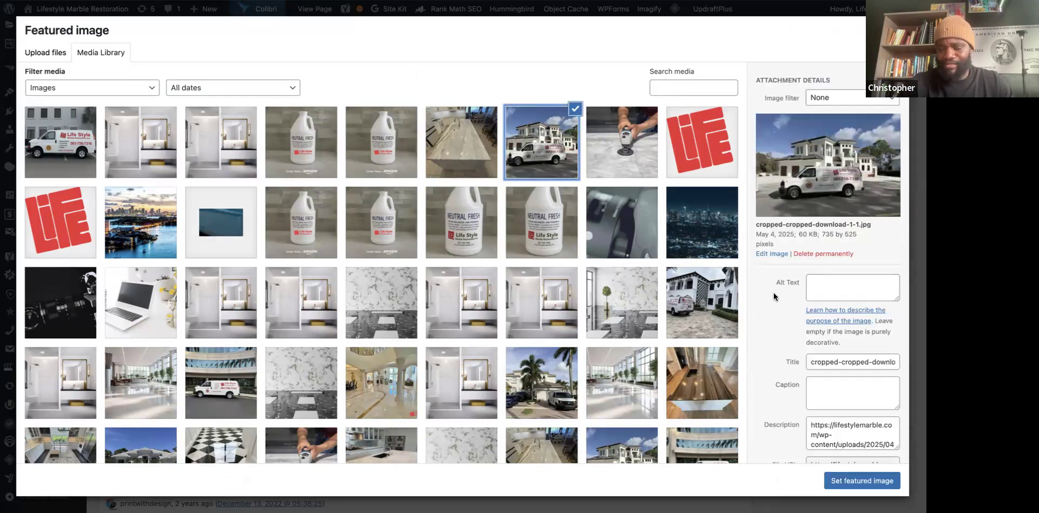
scroll(781, 341, down, 1)
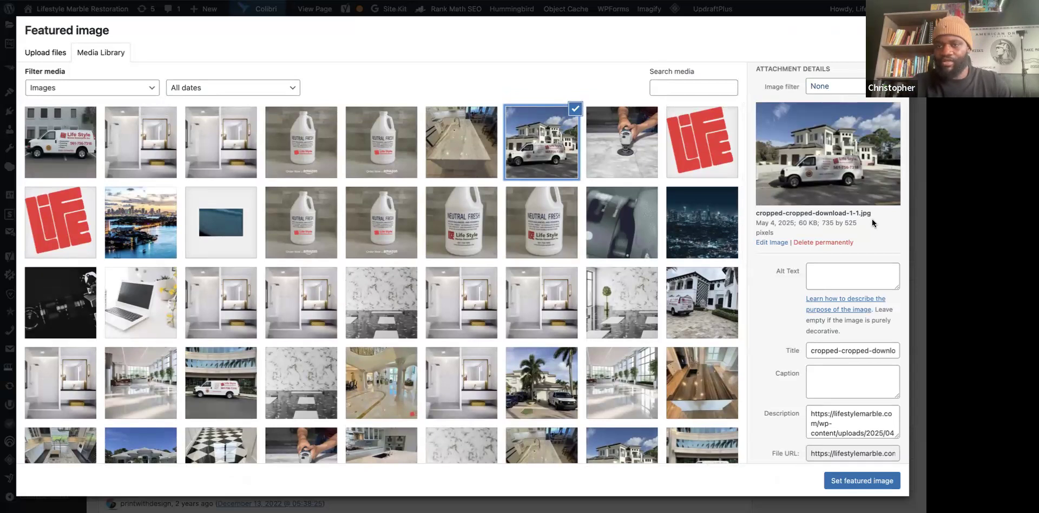
click(841, 272)
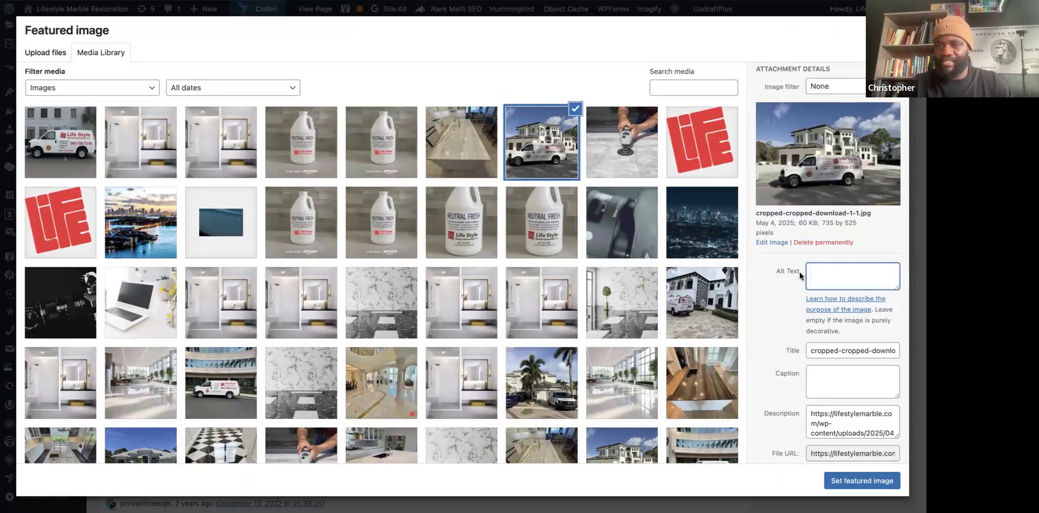
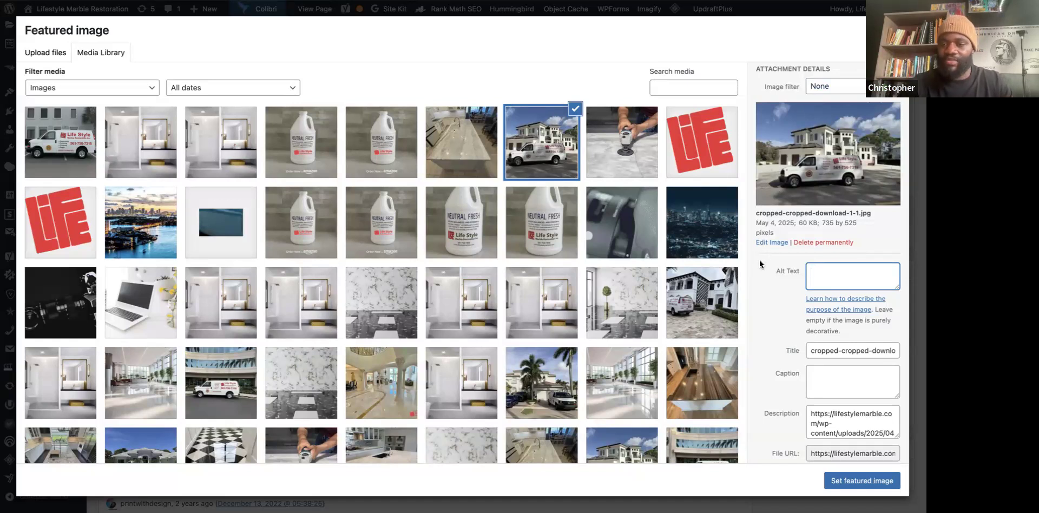
Send Gemini the media-dialog screenshot with a request for alt text and SEO suggestions.
scroll(762, 324, down, 1)
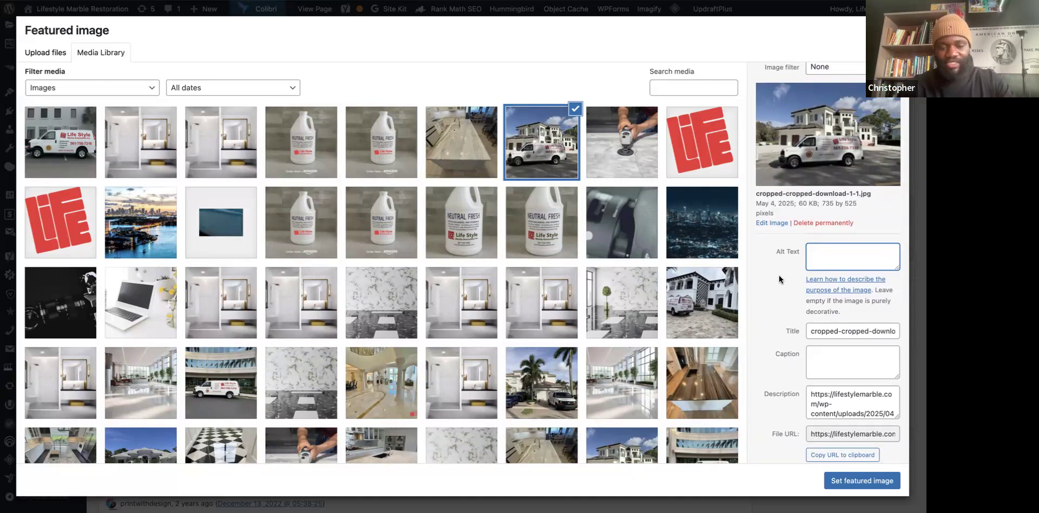
click(821, 1)
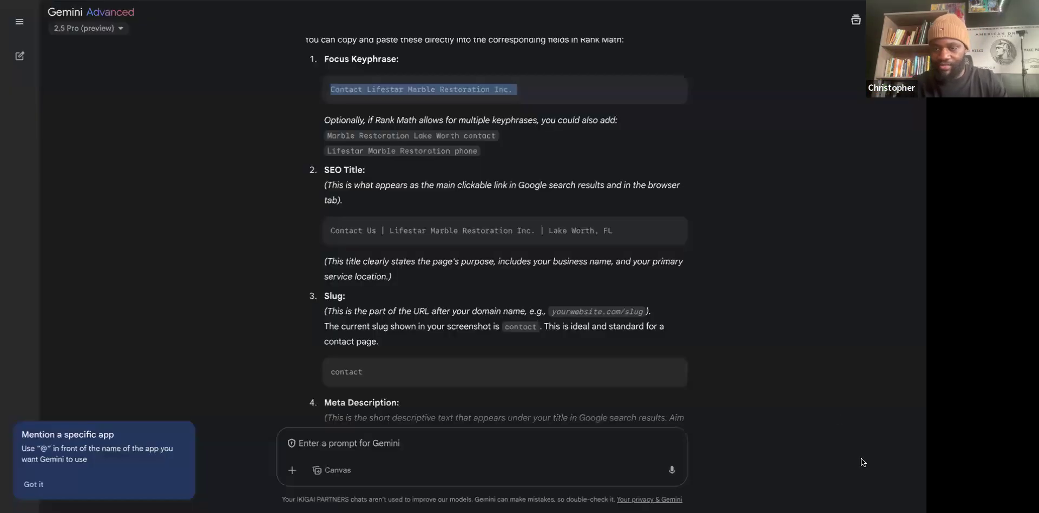
drag(531, 405, 343, 443)
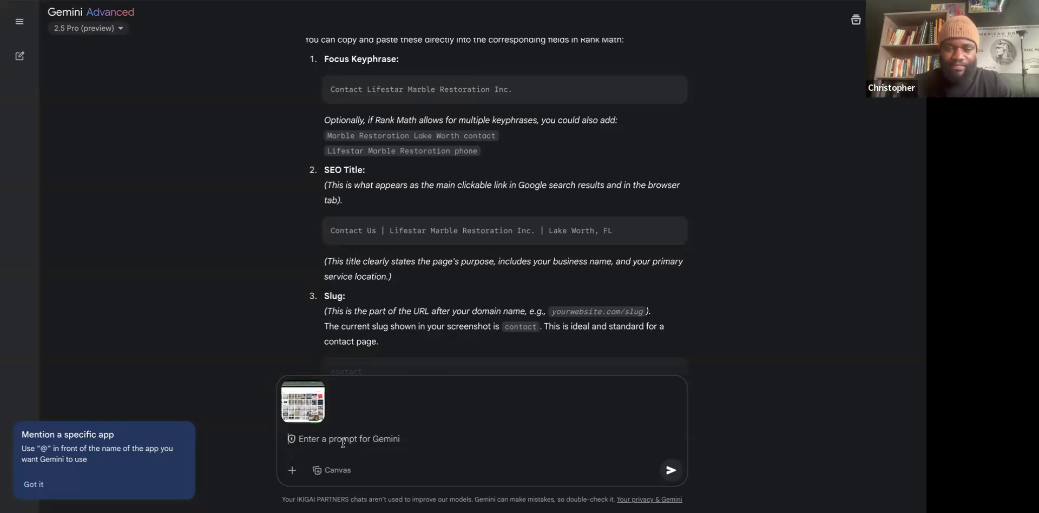
key(ctrl+v)
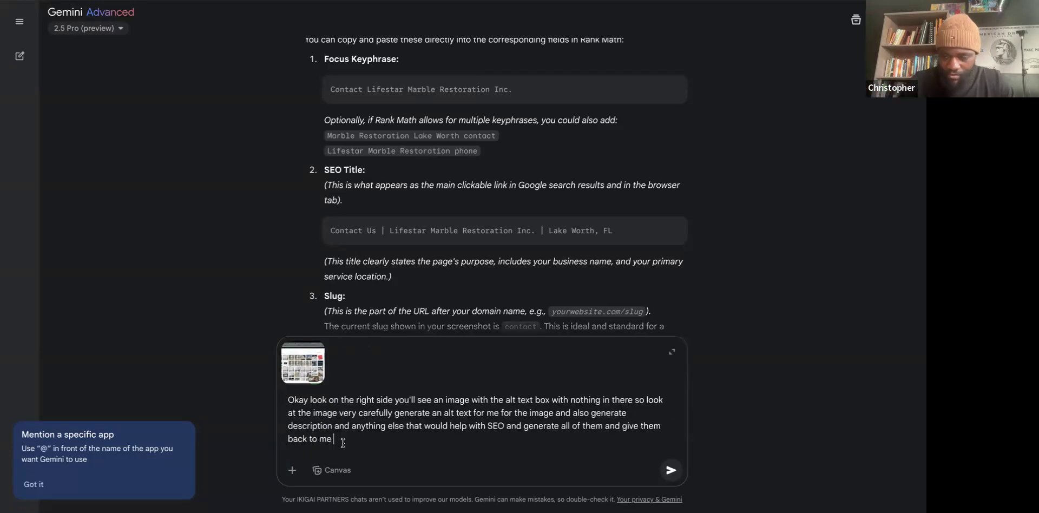
key(Return)
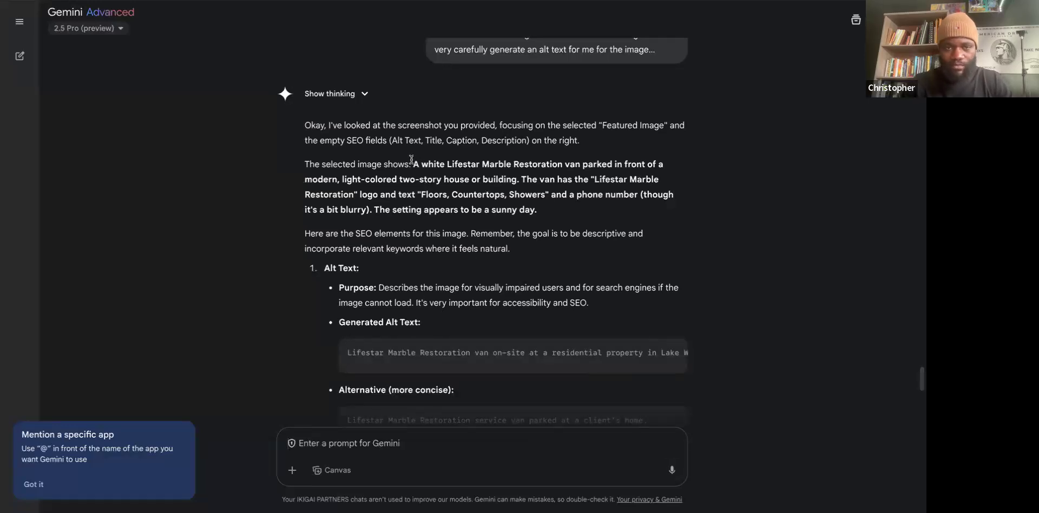
Copy Gemini's description of the van into the featured image's Alt Text field.
drag(413, 162, 545, 214)
right_click(516, 208)
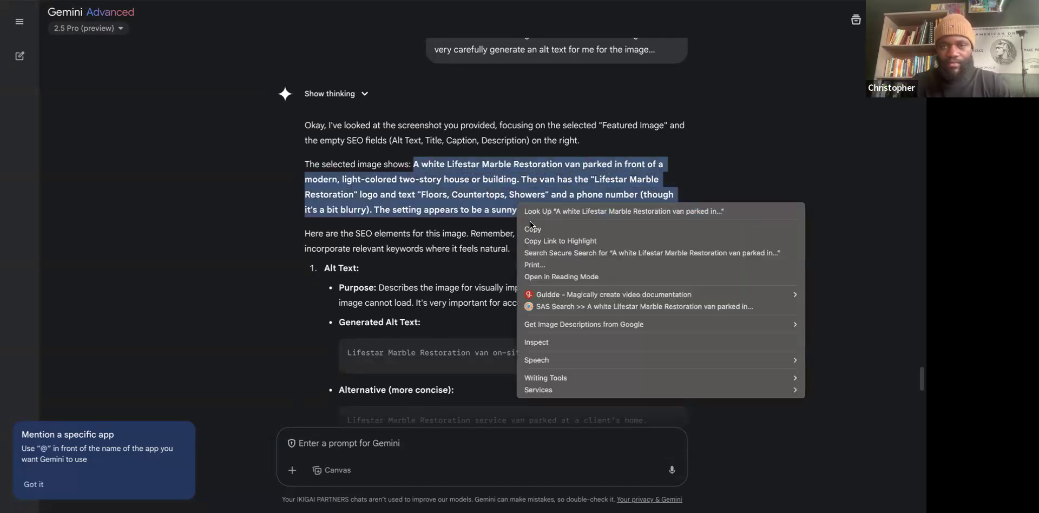
click(536, 230)
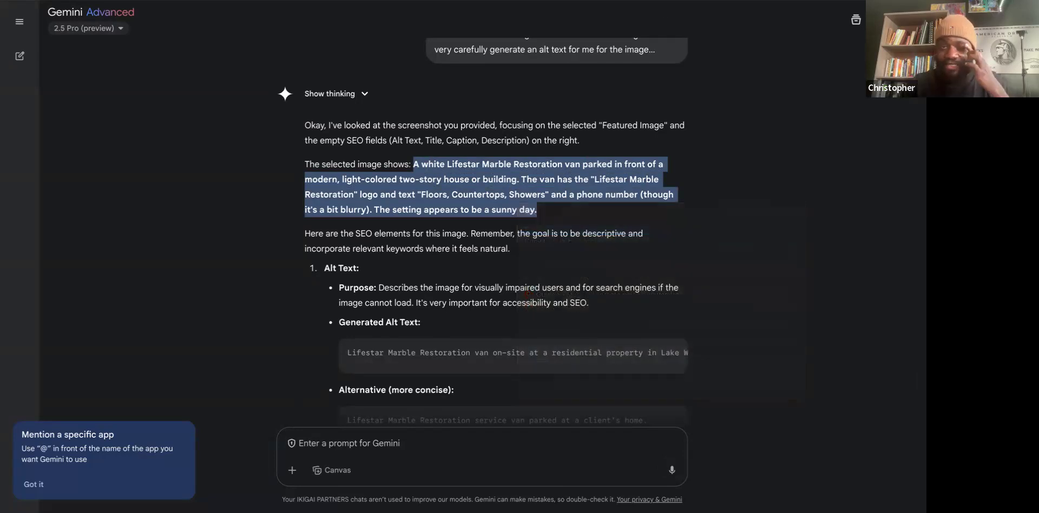
key(ctrl+Tab)
key(ctrl+v)
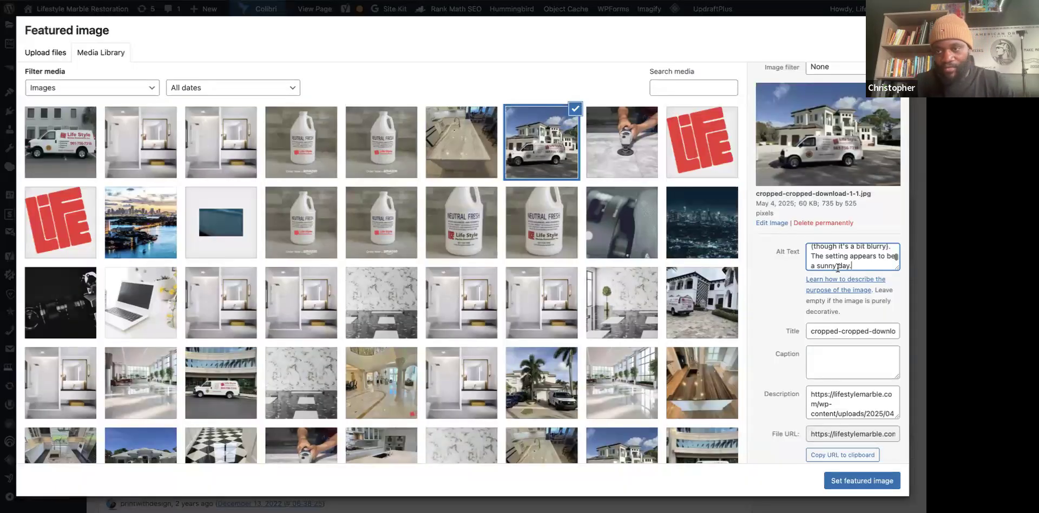
Add the business phone number in parentheses to the alt text.
scroll(849, 261, up, 2)
scroll(849, 261, up, 1)
scroll(849, 261, down, 1)
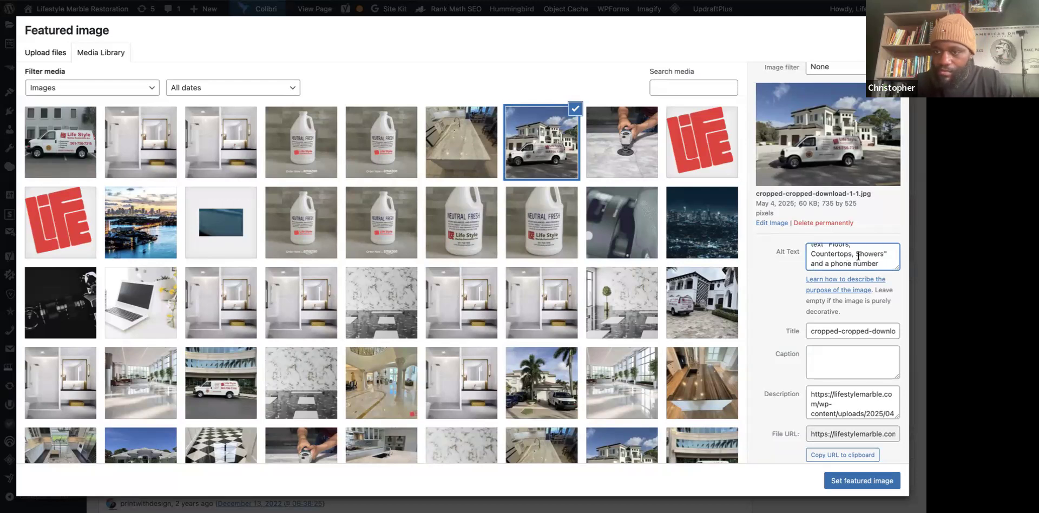
scroll(858, 255, down, 2)
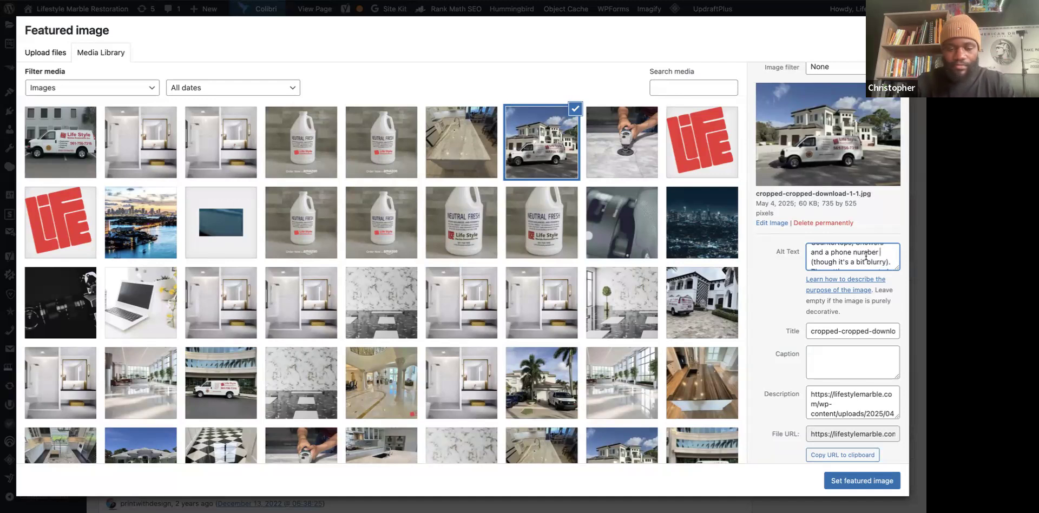
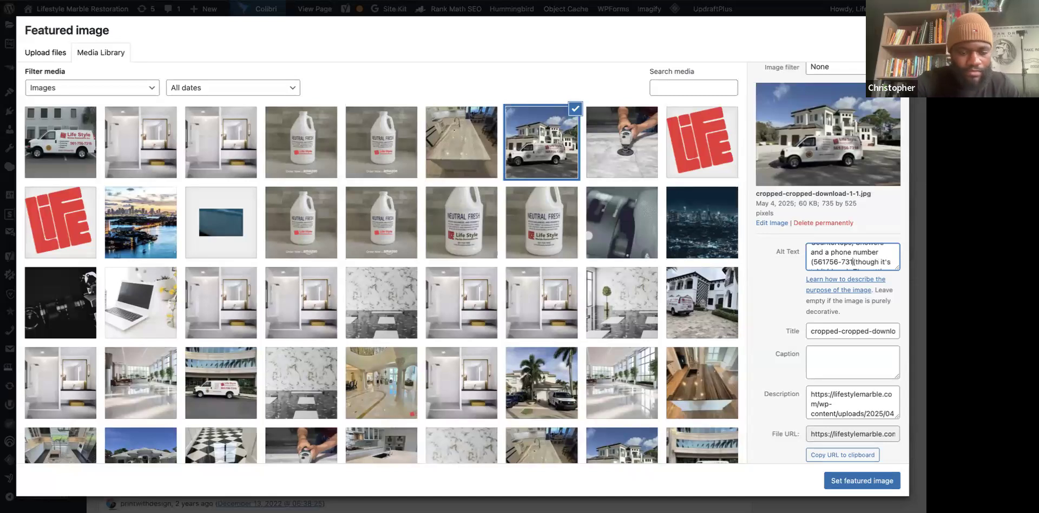
click(827, 262)
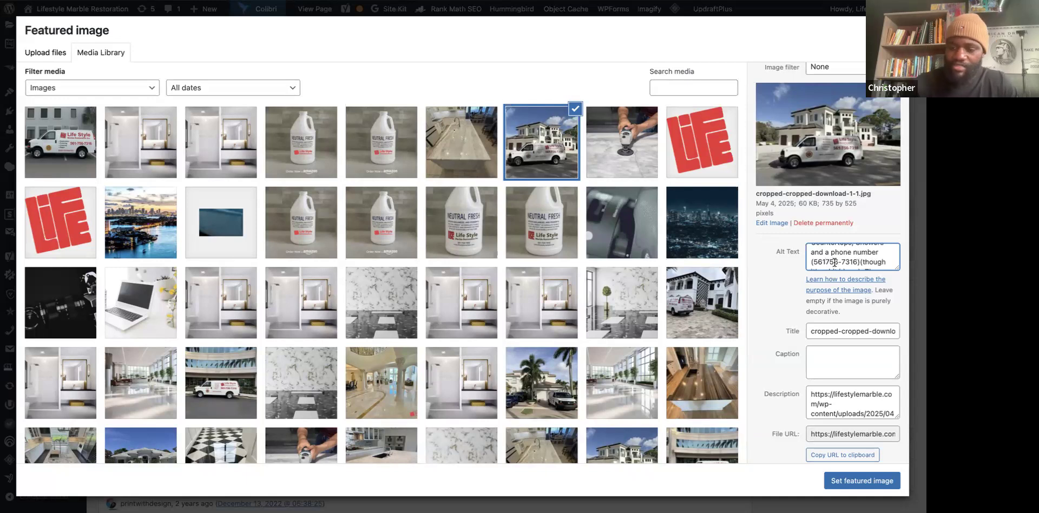
text(-)
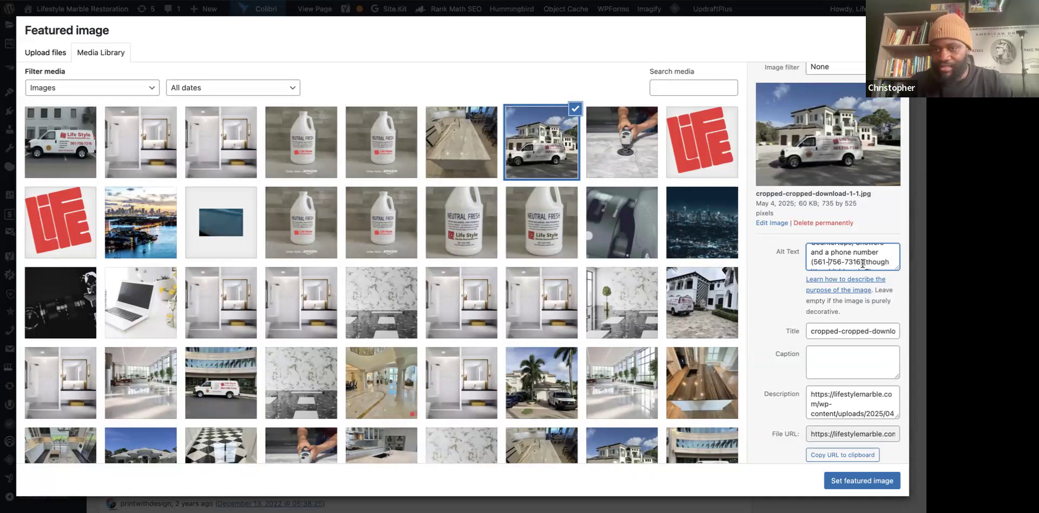
Correct 'Lifestar' to 'Lifestyle' in the alt text.
scroll(849, 251, up, 4)
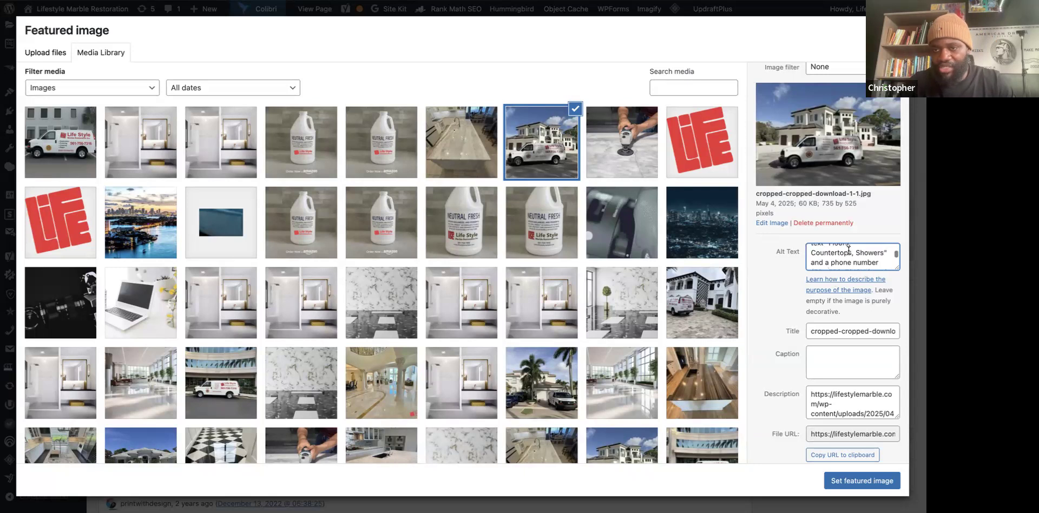
scroll(849, 250, up, 1)
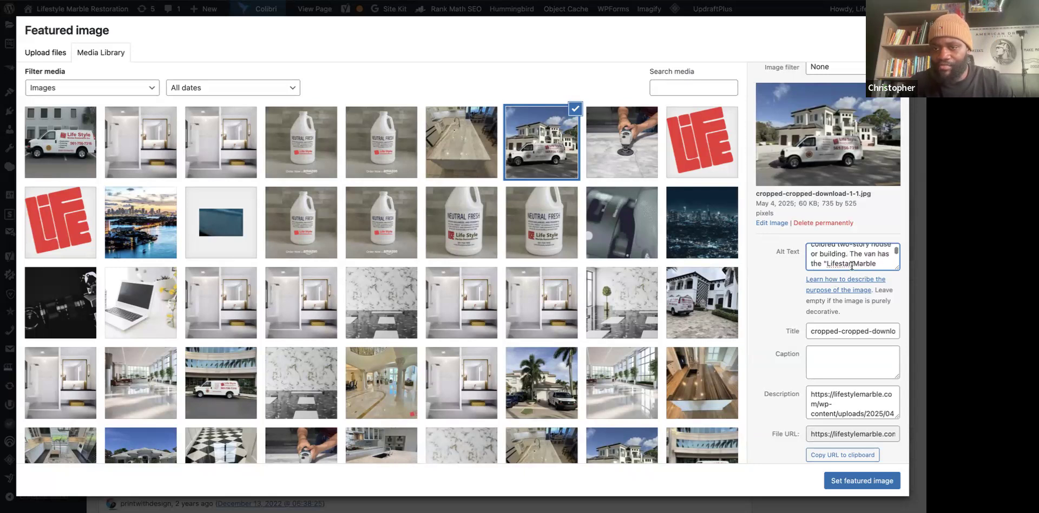
click(852, 269)
key(BackSpace)
key(BackSpace)
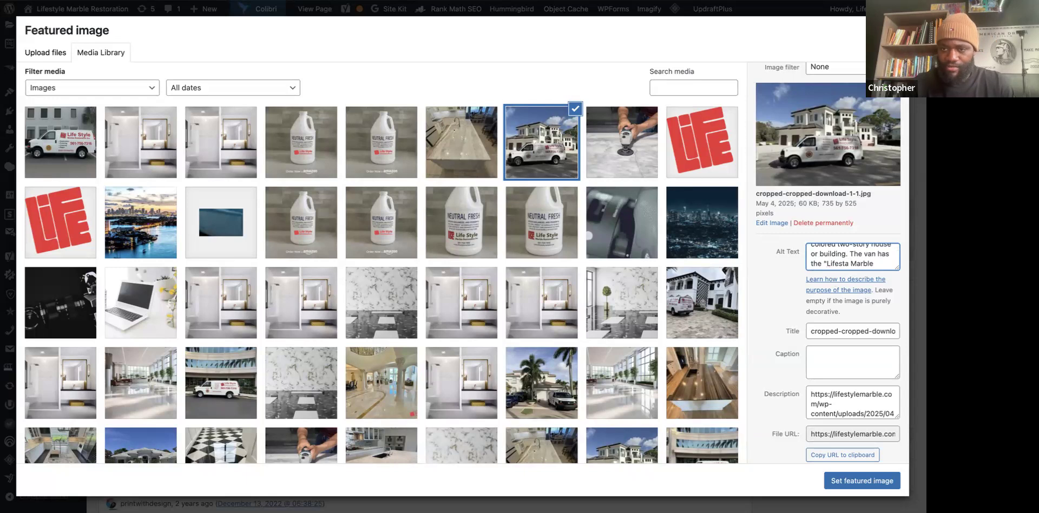
text(yle)
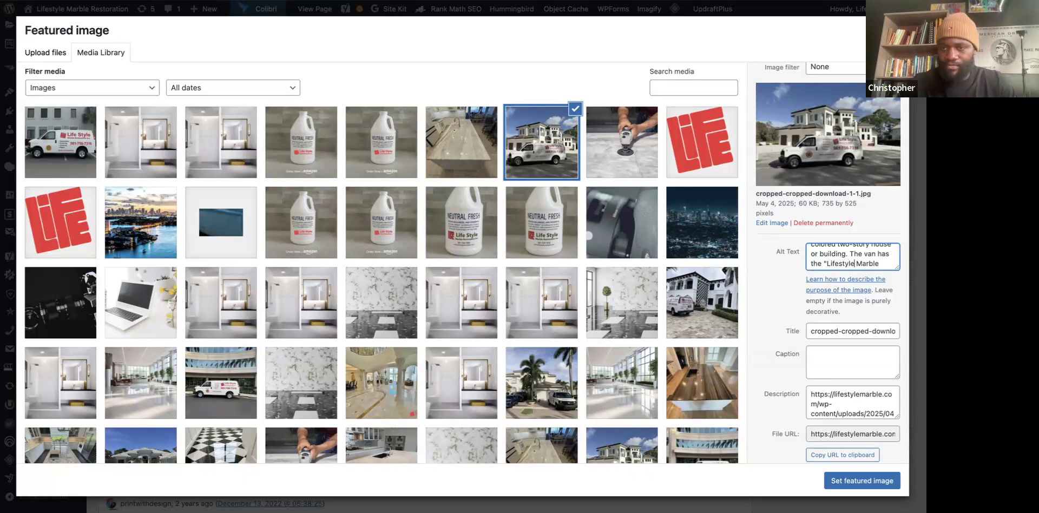
scroll(847, 262, up, 1)
scroll(847, 262, up, 2)
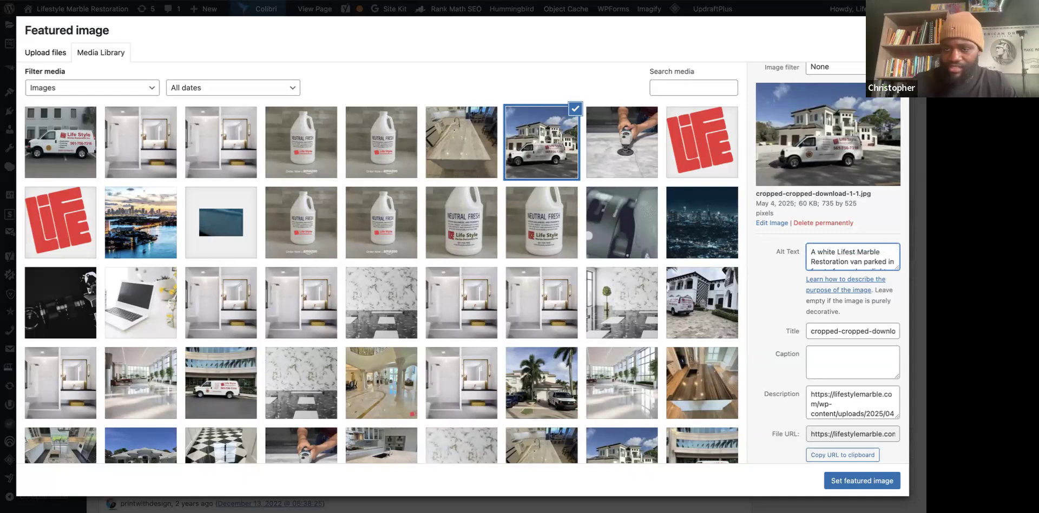
text(yle)
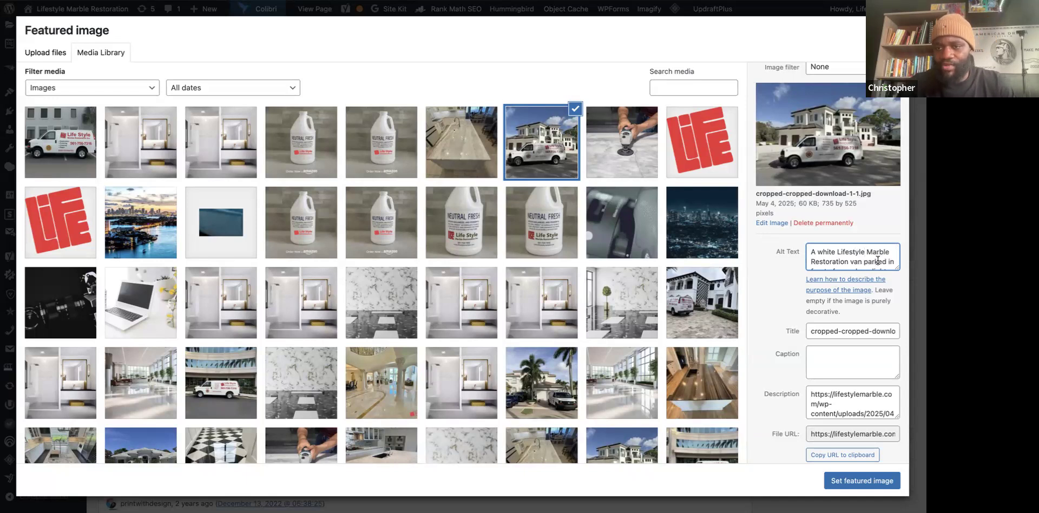
Insert 'is' after 'van' so the alt text says the van is parked.
click(856, 262)
click(865, 261)
text(is)
Return to Gemini's alt text and title suggestions for the van photo.
scroll(858, 255, down, 5)
scroll(858, 254, down, 5)
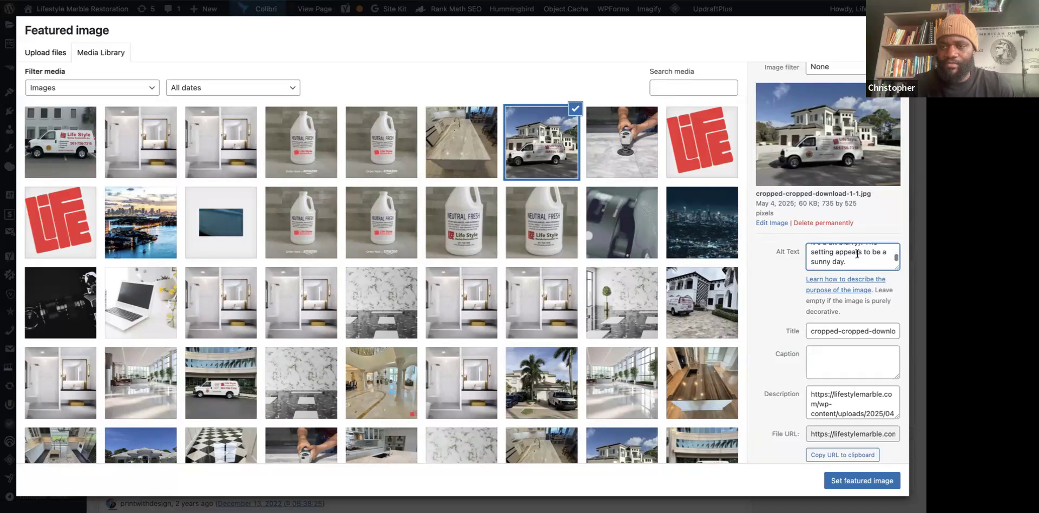
scroll(857, 253, down, 1)
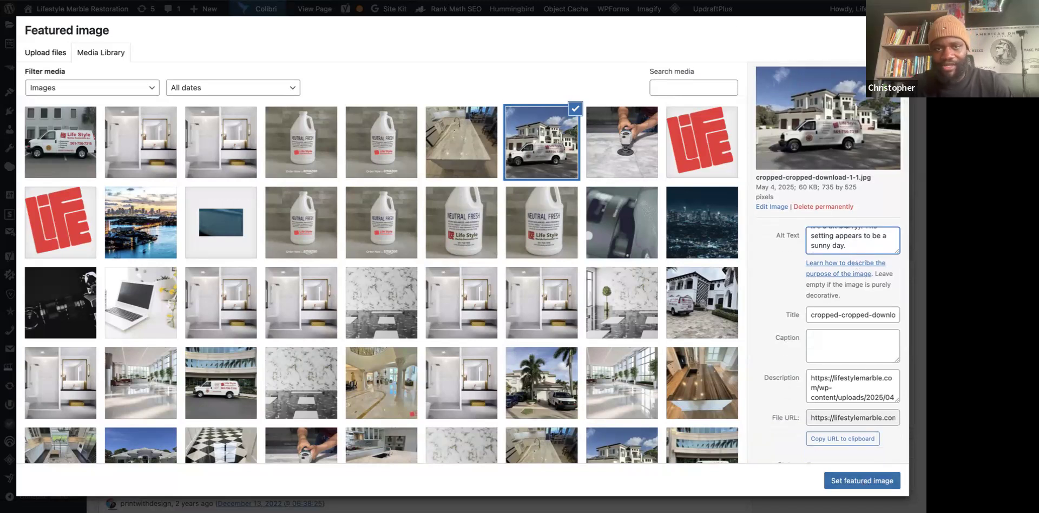
key(ctrl+Tab)
scroll(457, 233, down, 2)
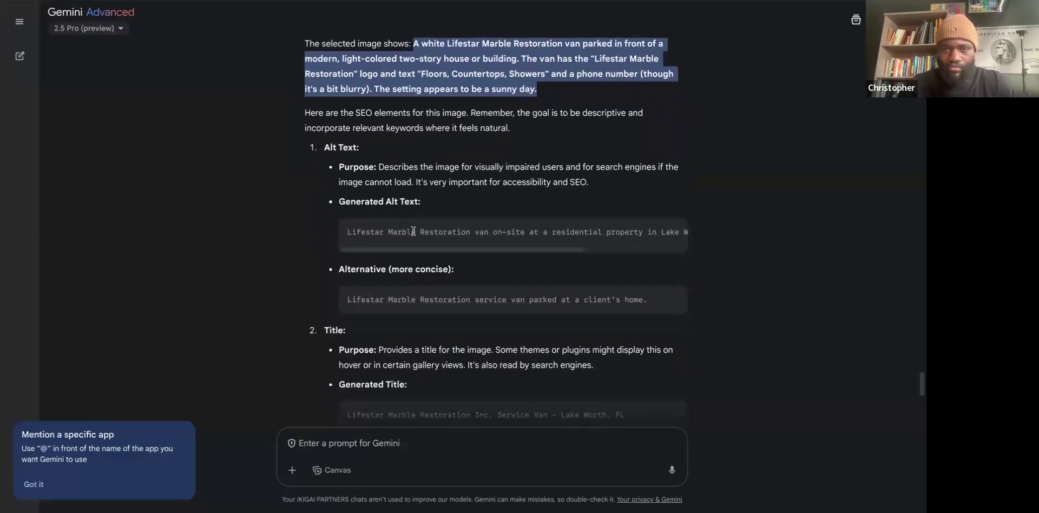
Go back to the WordPress Featured image dialog and select the van photo's Title field.
drag(473, 249, 418, 251)
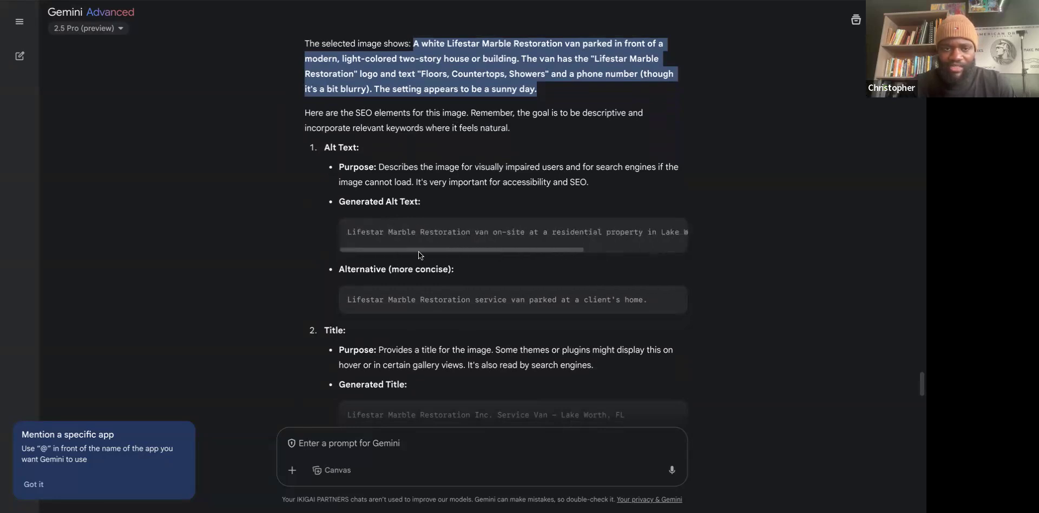
scroll(372, 345, down, 2)
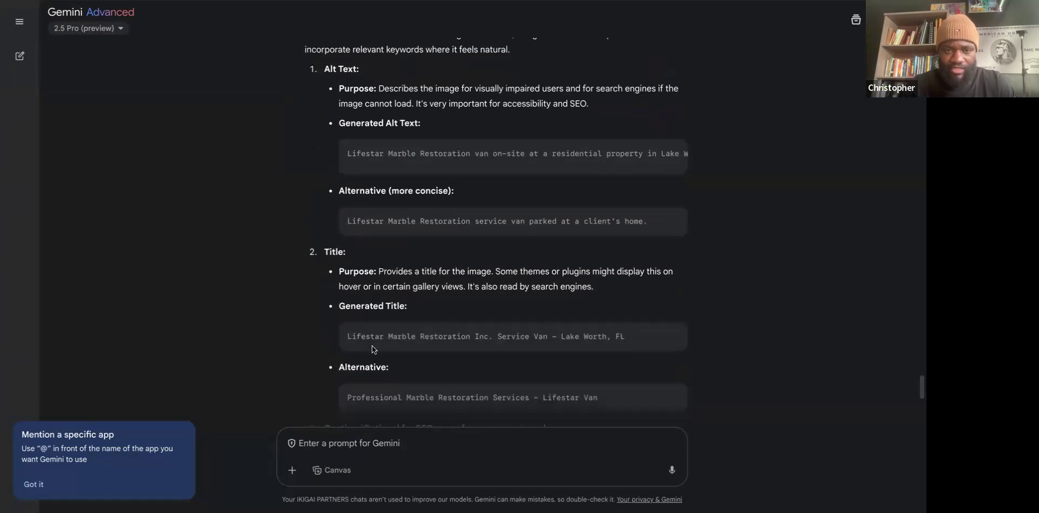
scroll(372, 349, down, 1)
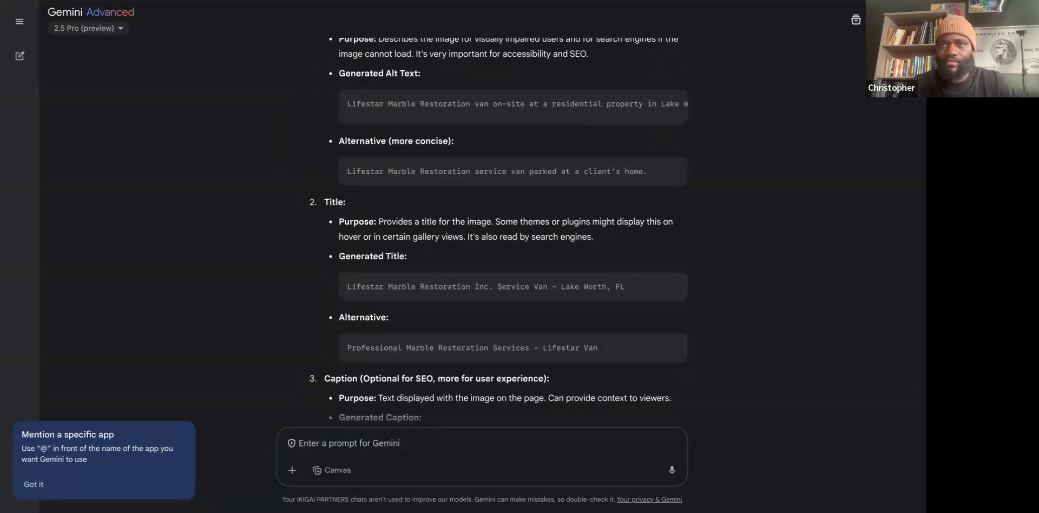
click(731, 5)
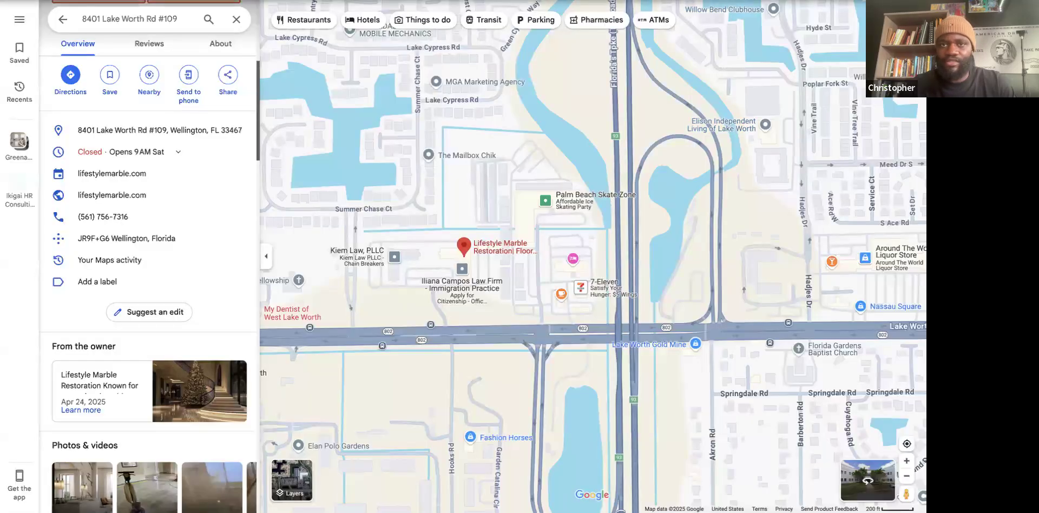
click(736, 2)
click(819, 314)
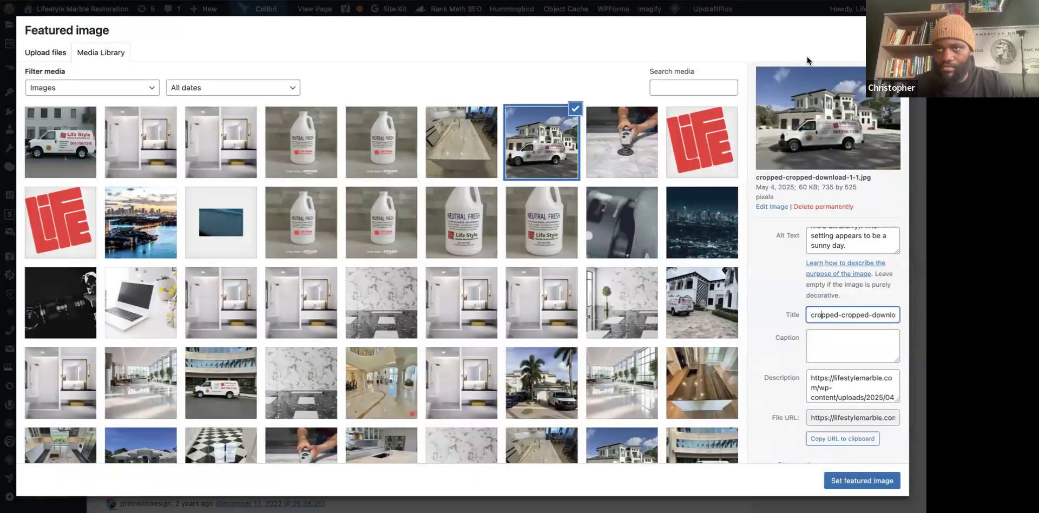
Bring Gemini's suggested image title for the Lifestar service van back to the front.
click(606, 2)
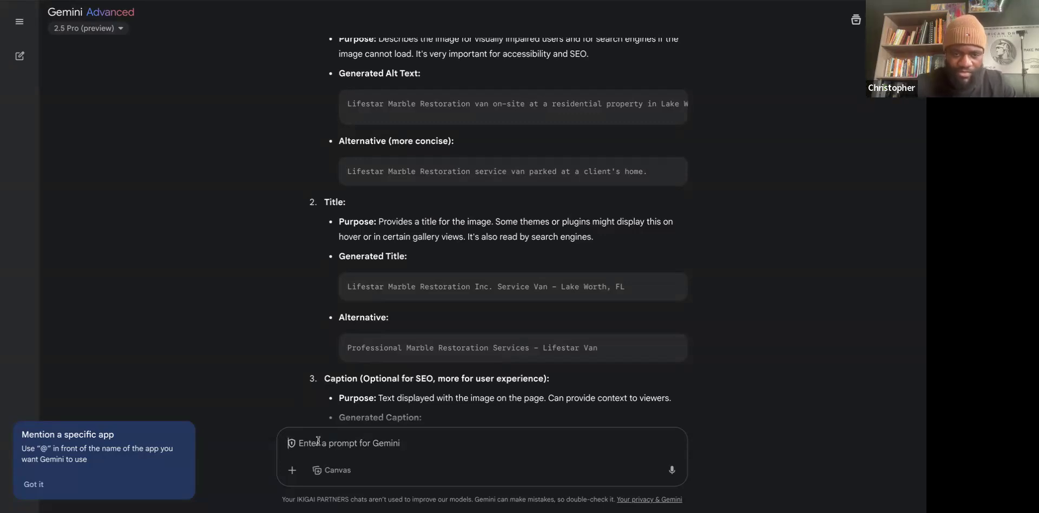
Dictate a business-name correction to Gemini, then send a clarification that the name is Lifestar.
key(ctrl+v)
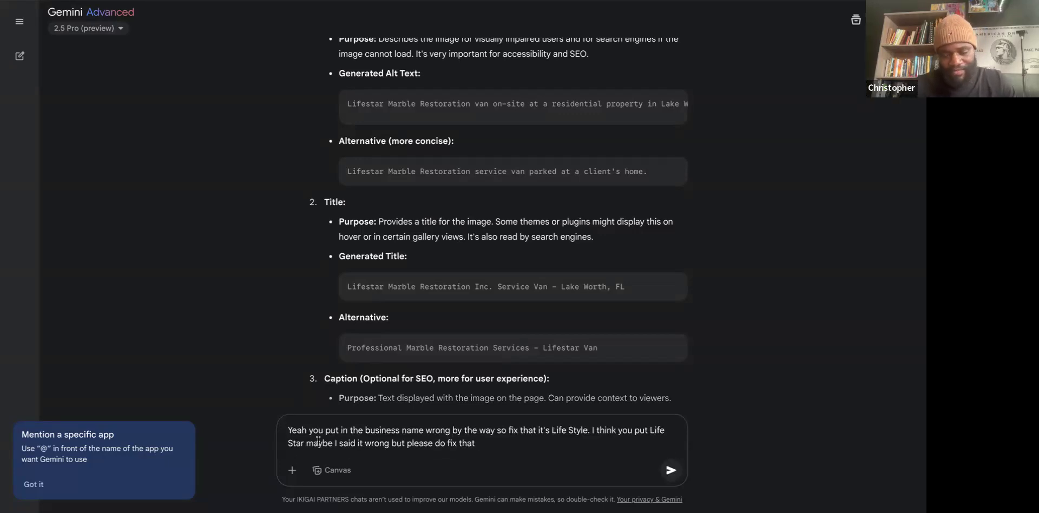
key(Return)
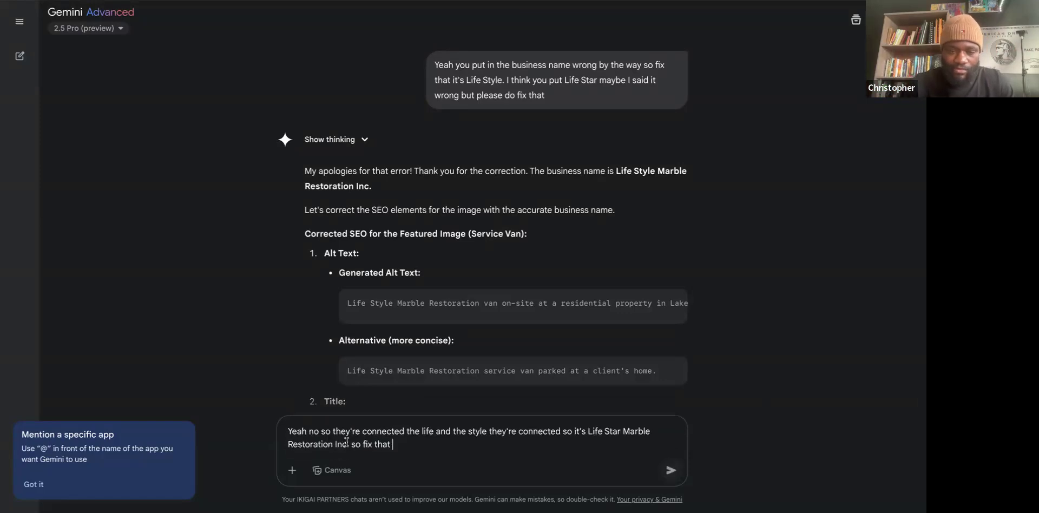
key(Return)
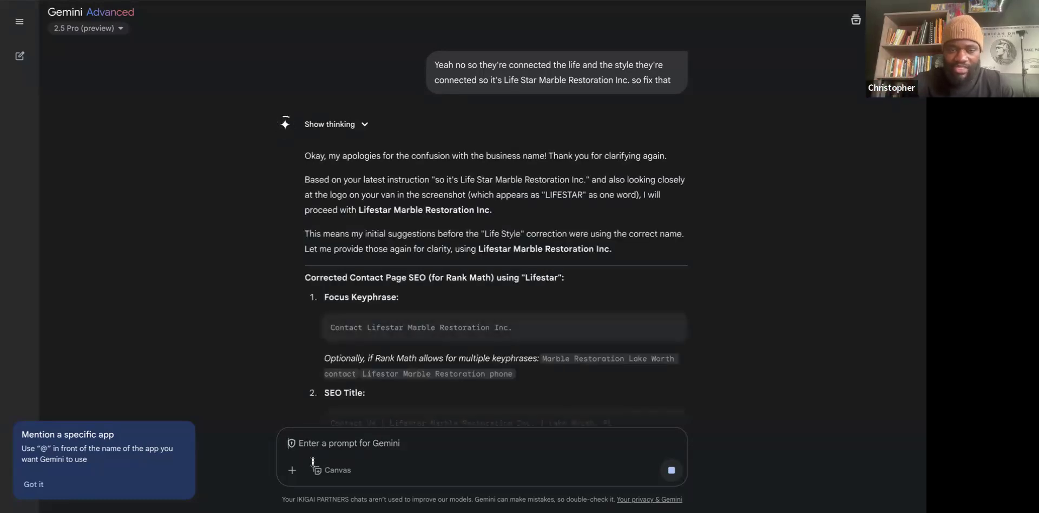
Copy the suggested Alt Text line from Gemini's reply.
scroll(294, 363, down, 3)
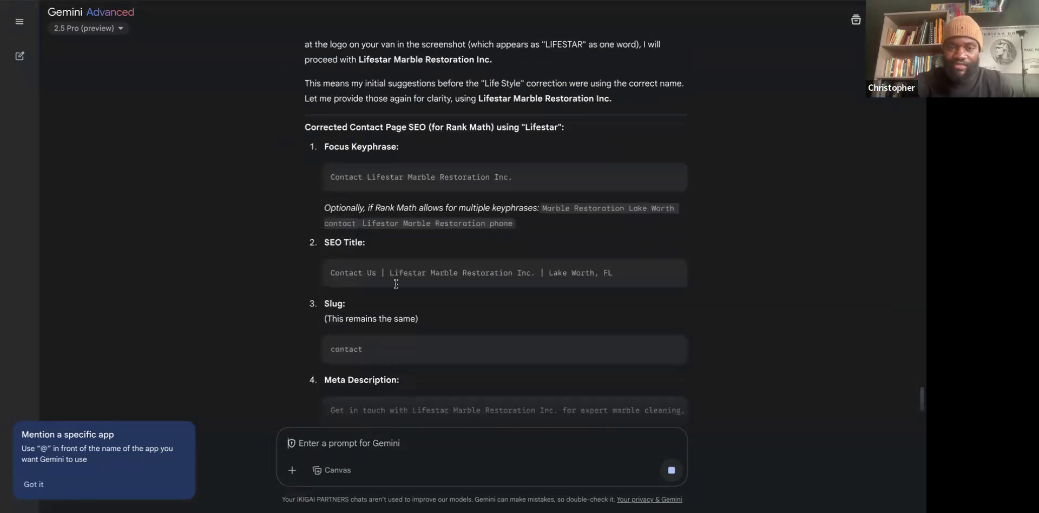
scroll(396, 284, down, 6)
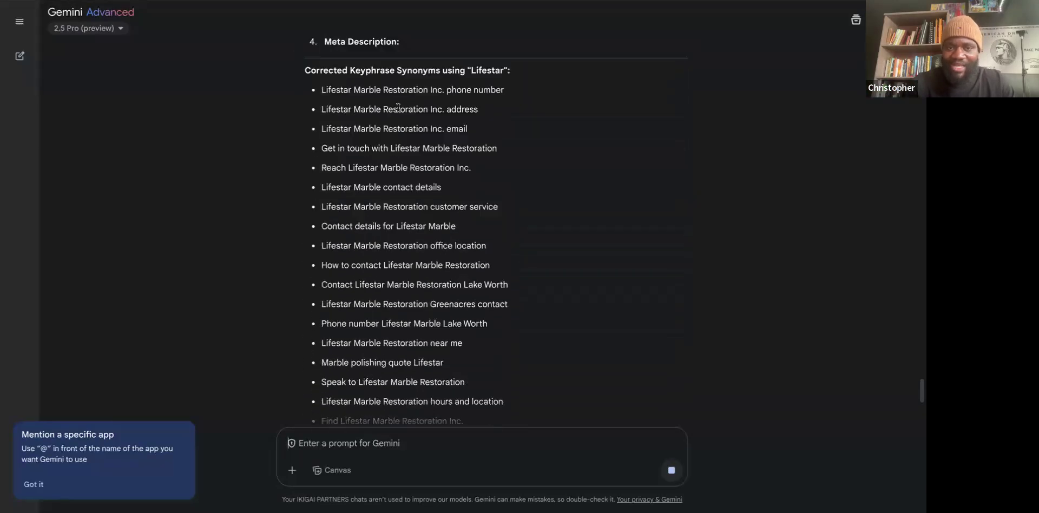
scroll(394, 184, up, 2)
scroll(398, 230, down, 15)
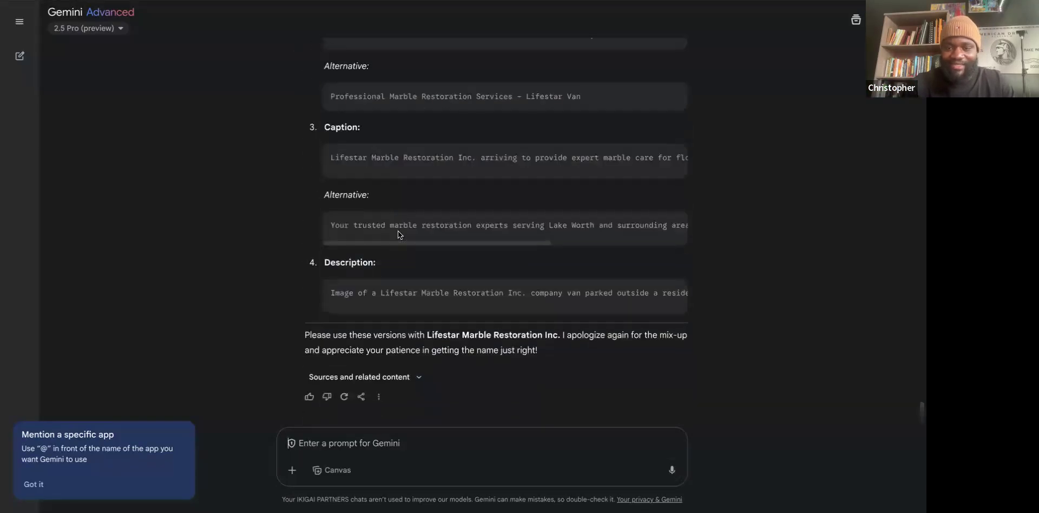
scroll(401, 349, up, 2)
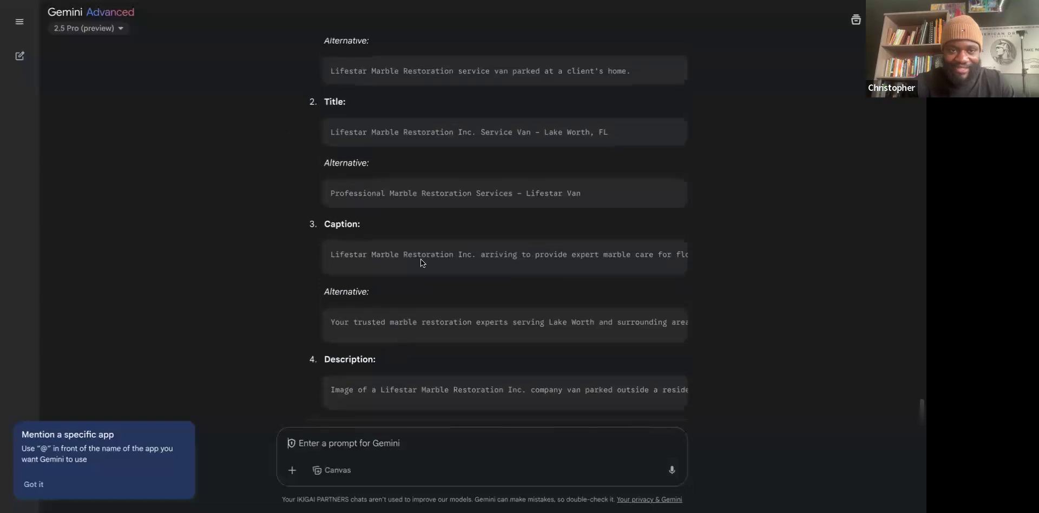
scroll(421, 262, up, 3)
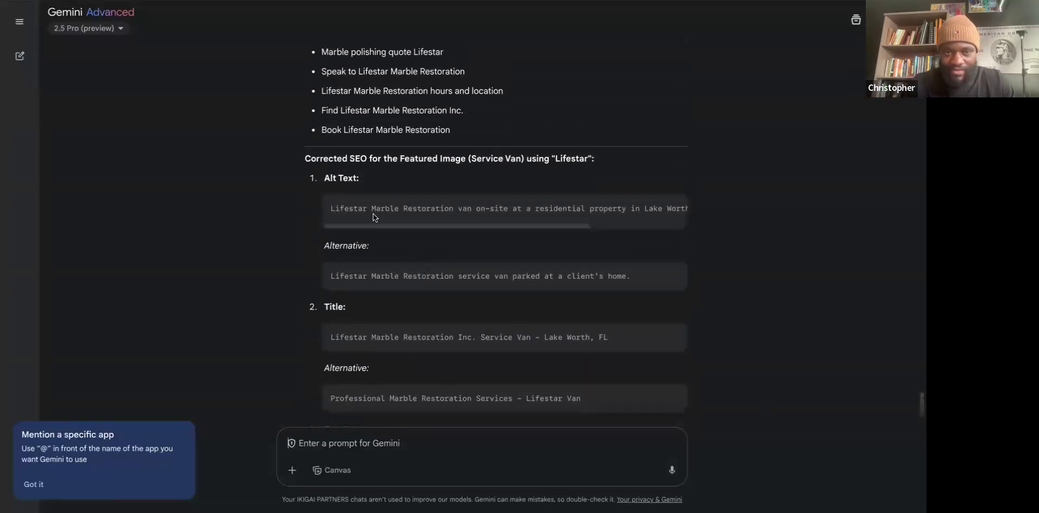
drag(462, 226, 605, 230)
drag(533, 242, 404, 253)
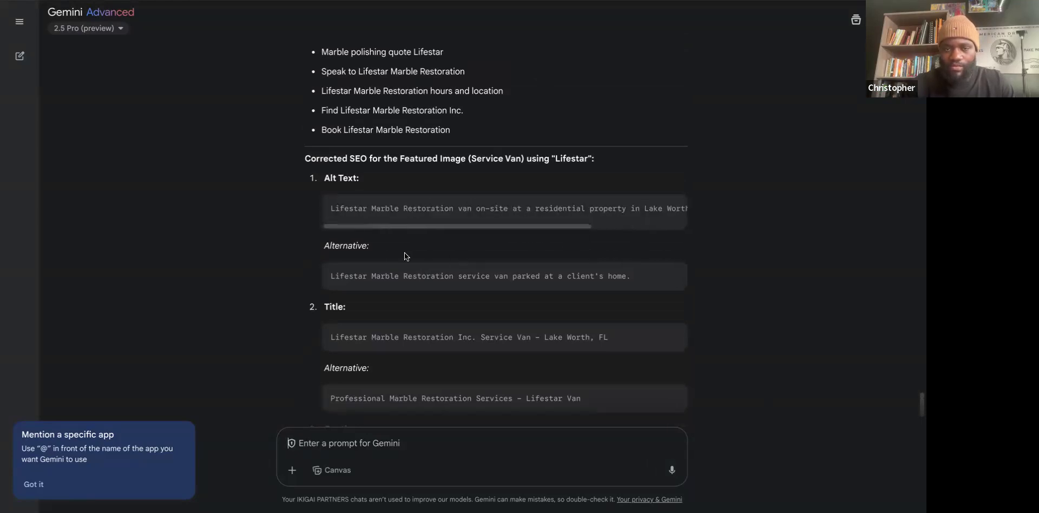
triple_click(476, 208)
right_click(476, 208)
click(493, 228)
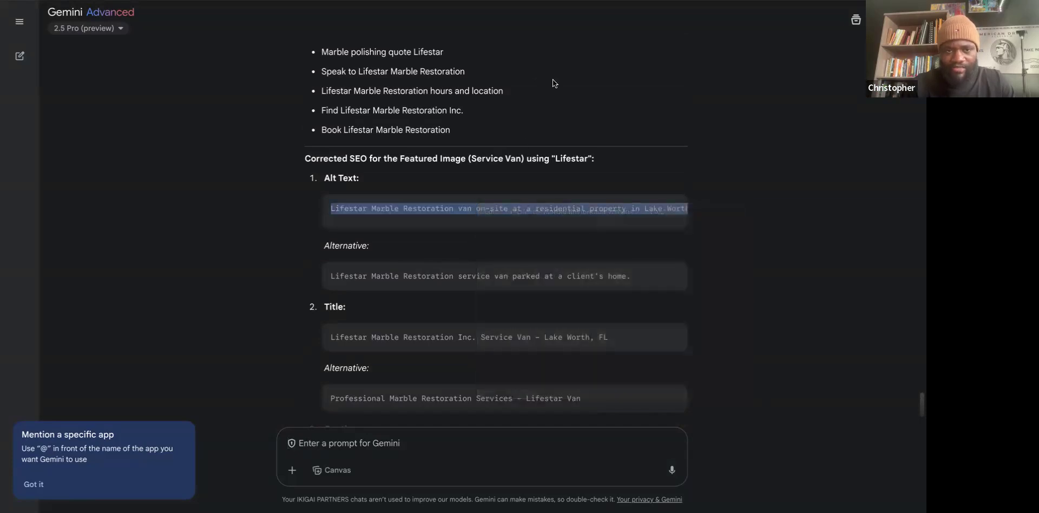
Tell Gemini the correct business name is Lifestyle MArble restoration Inc.
scroll(371, 271, down, 1)
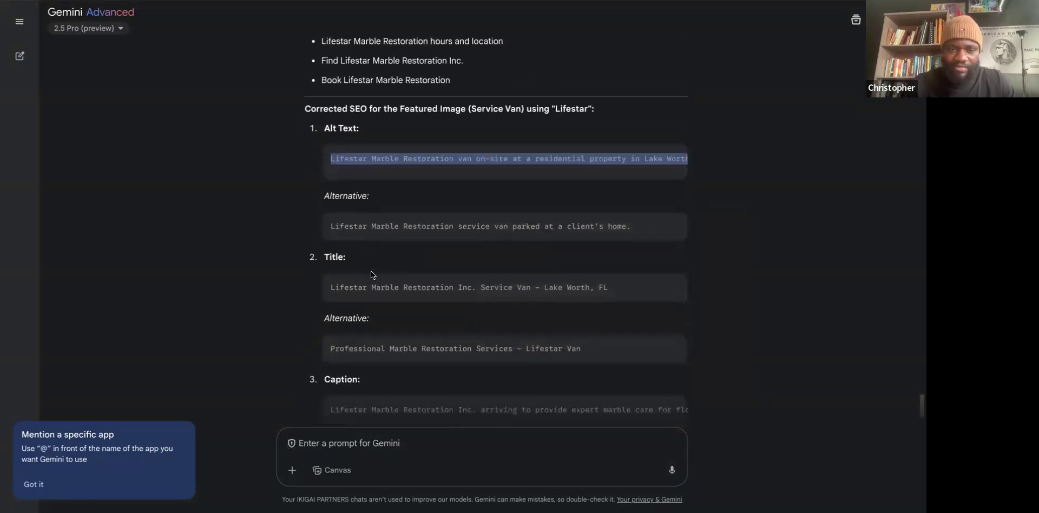
scroll(371, 272, down, 5)
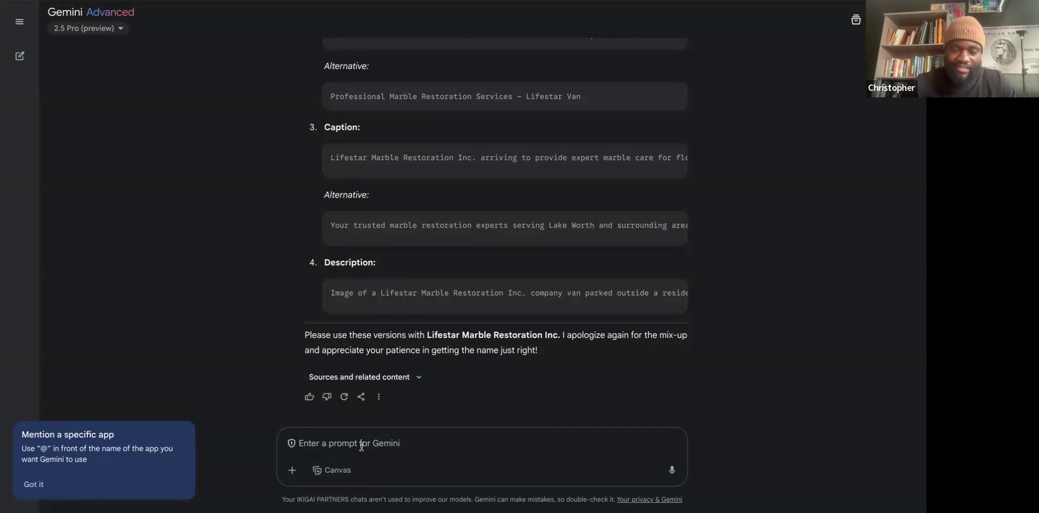
text(Lifesty)
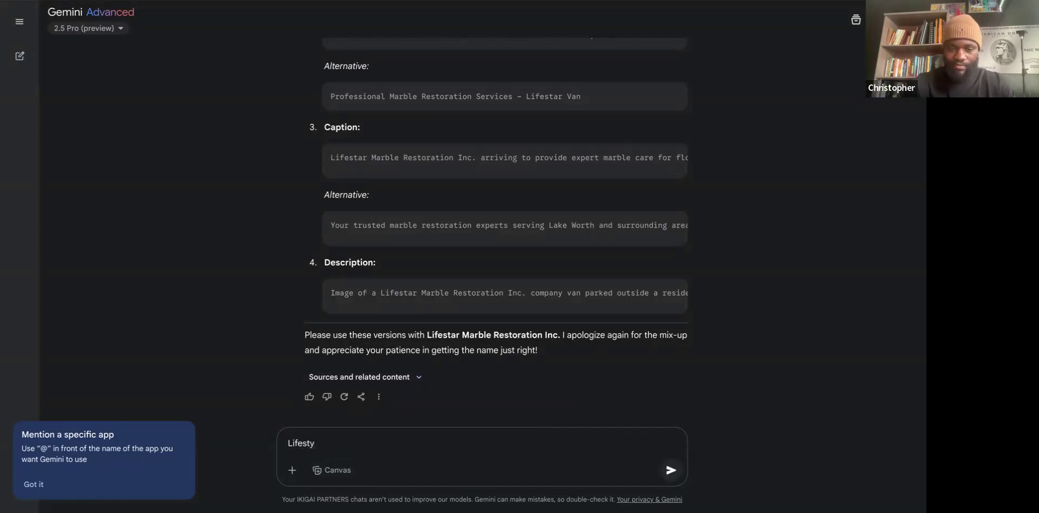
text(le a)
text(MArble r)
text(estoratio)
text(n Inc)
text(, tha)
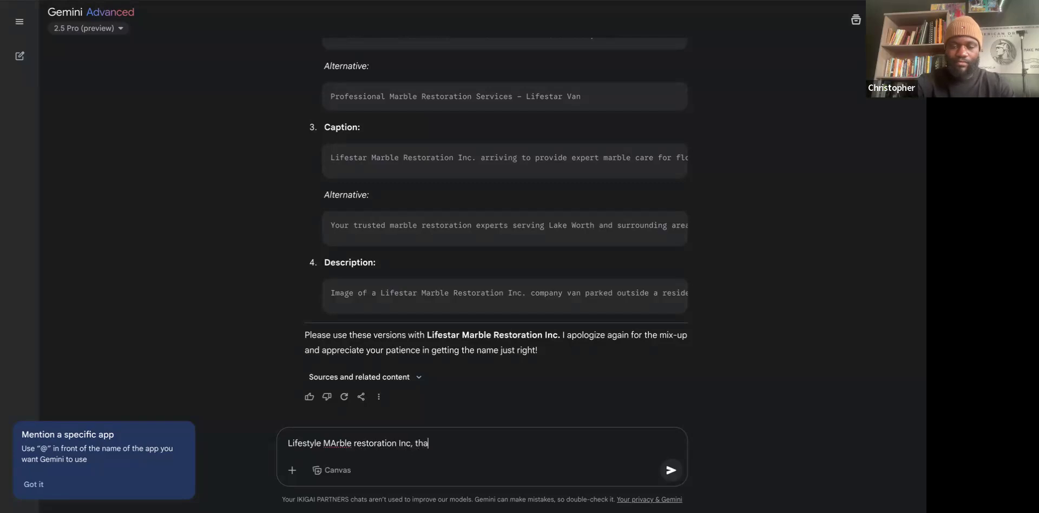
text(tsts the)
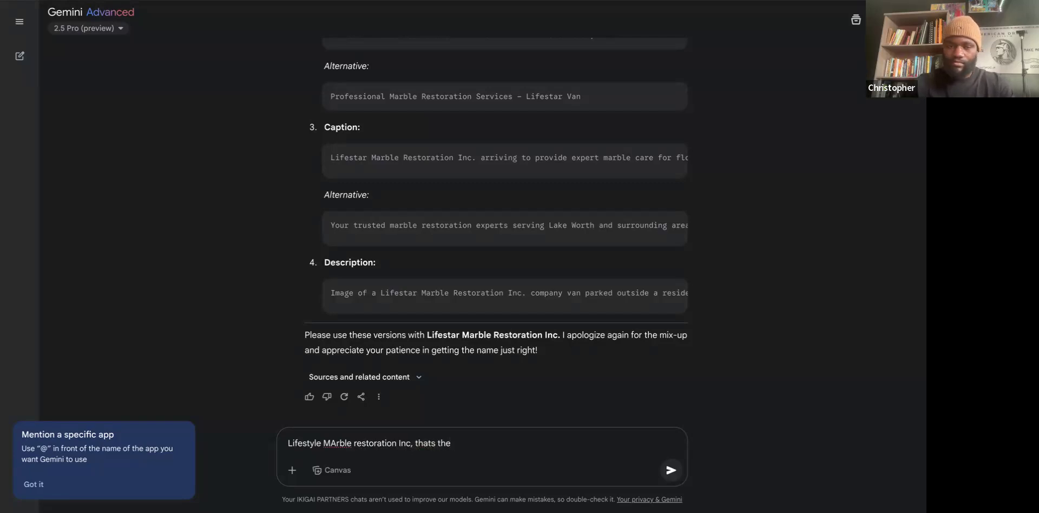
text( corre)
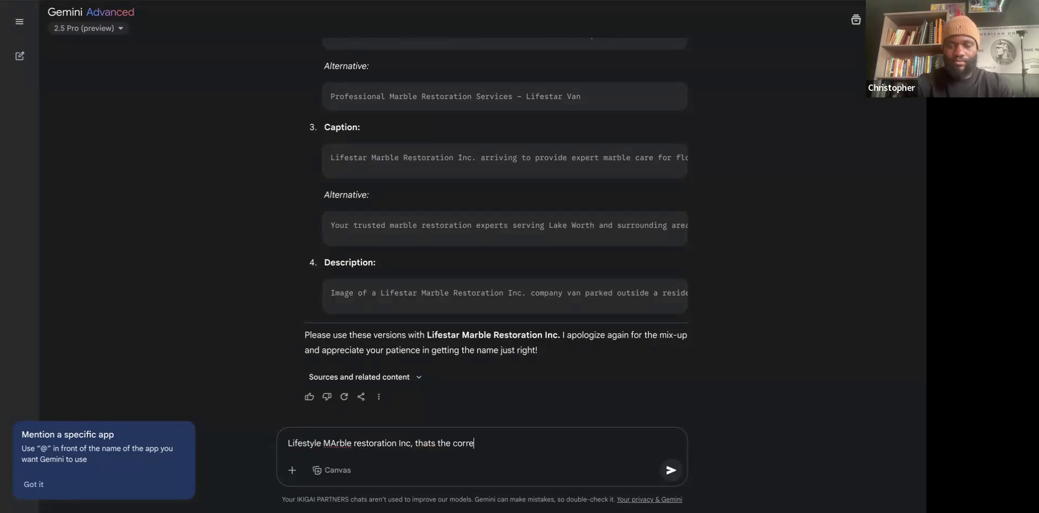
text(ctname)
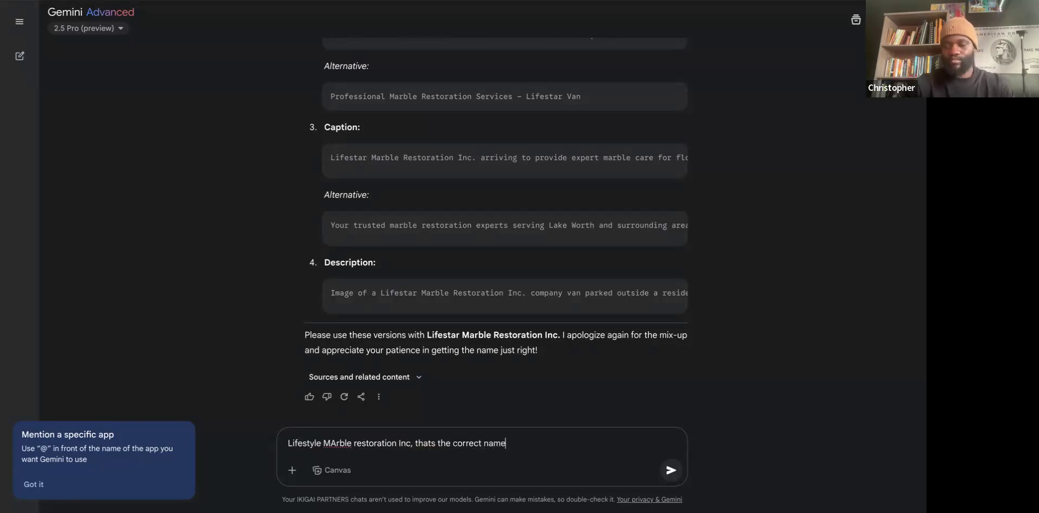
key(Return)
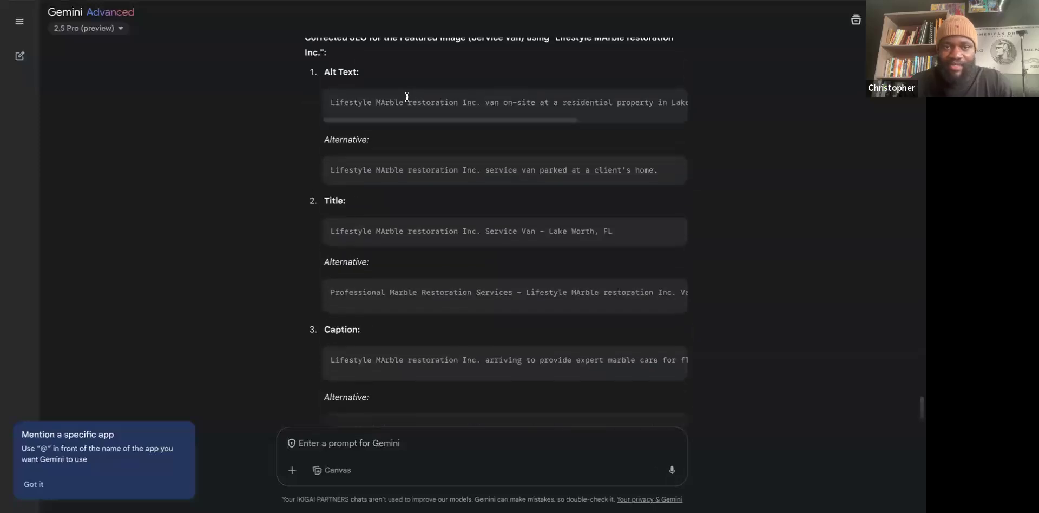
Copy Gemini's corrected alt text and go to the van image's Alt Text field.
triple_click(391, 100)
right_click(391, 101)
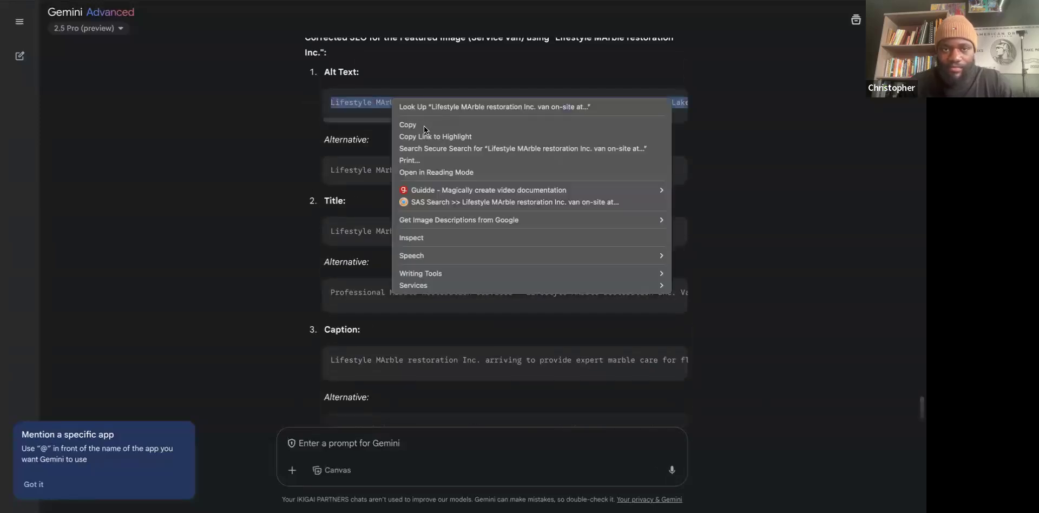
click(427, 123)
key(super+Tab)
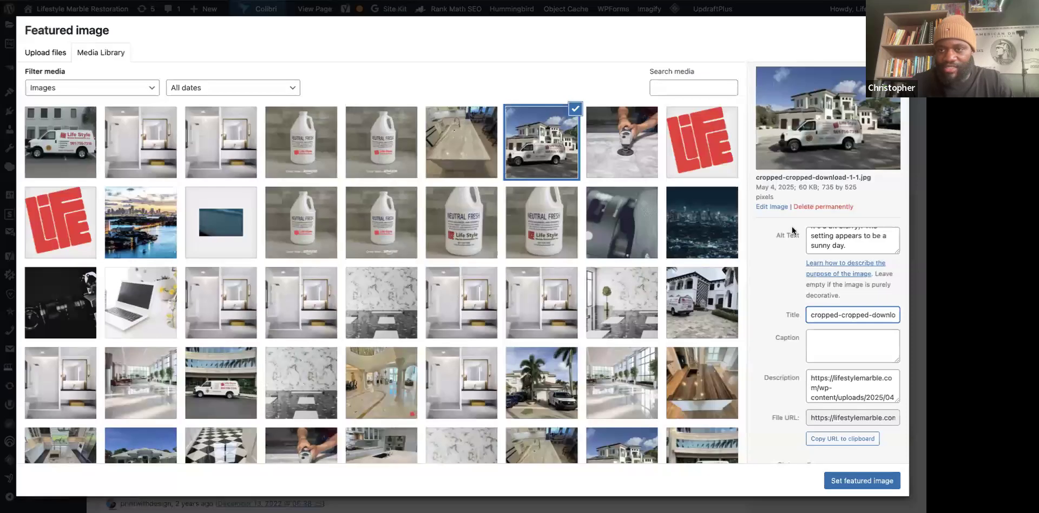
click(853, 246)
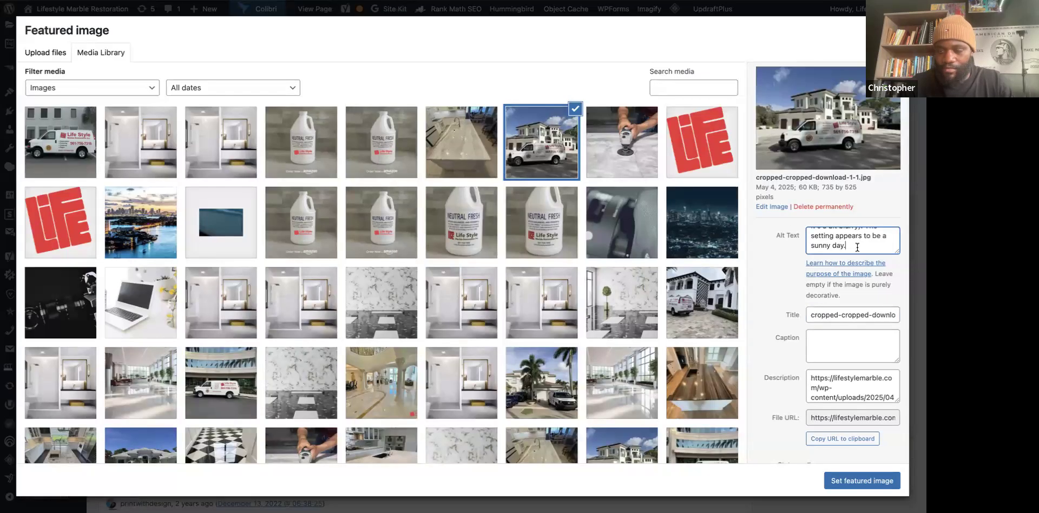
scroll(833, 238, up, 5)
scroll(832, 235, up, 5)
scroll(832, 235, up, 3)
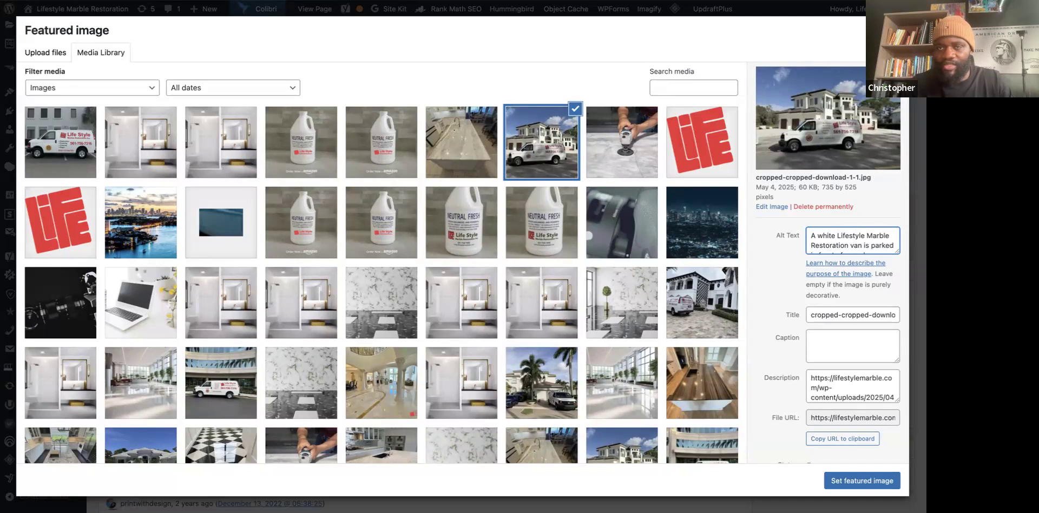
Replace the van image's old file-name title with Gemini's suggested title.
key(ctrl+Tab)
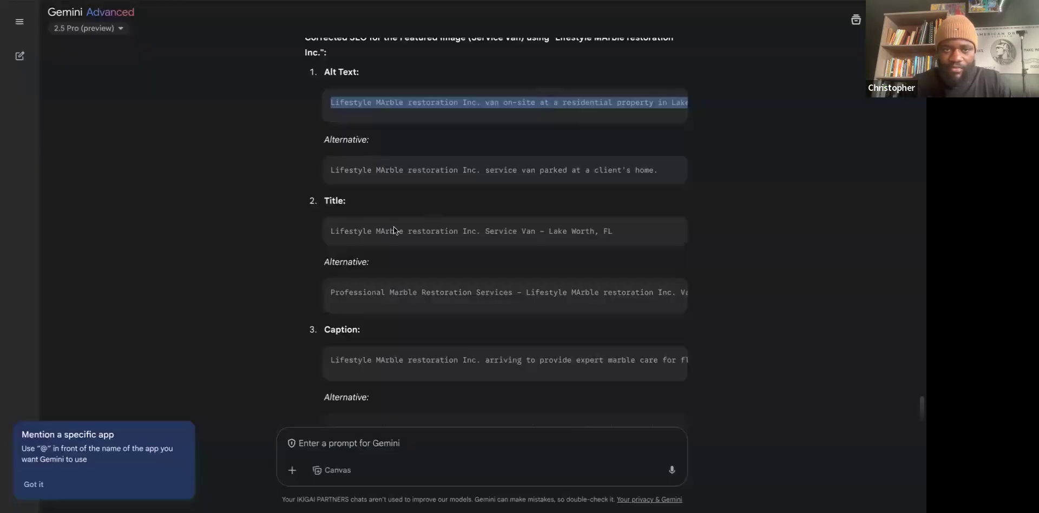
triple_click(372, 229)
right_click(372, 228)
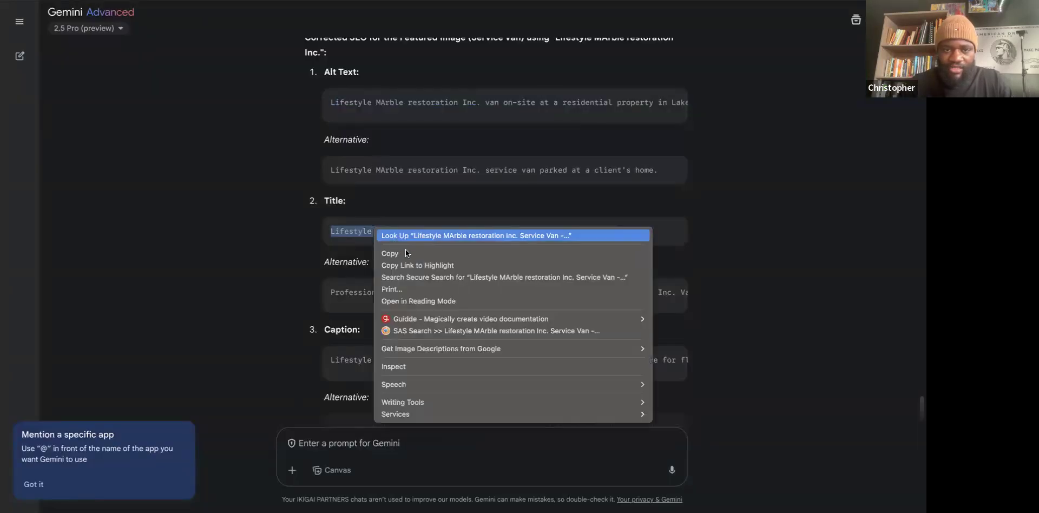
click(405, 251)
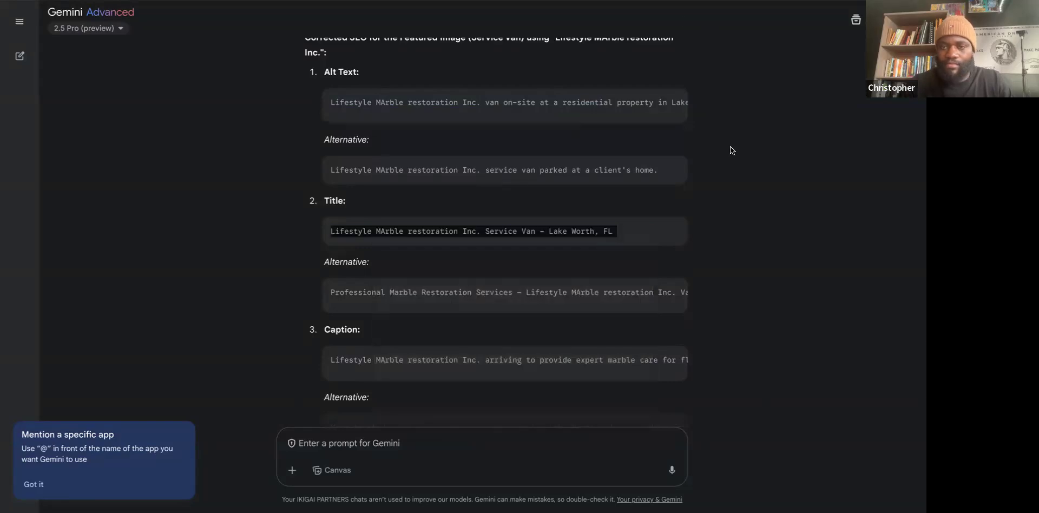
key(ctrl+Tab)
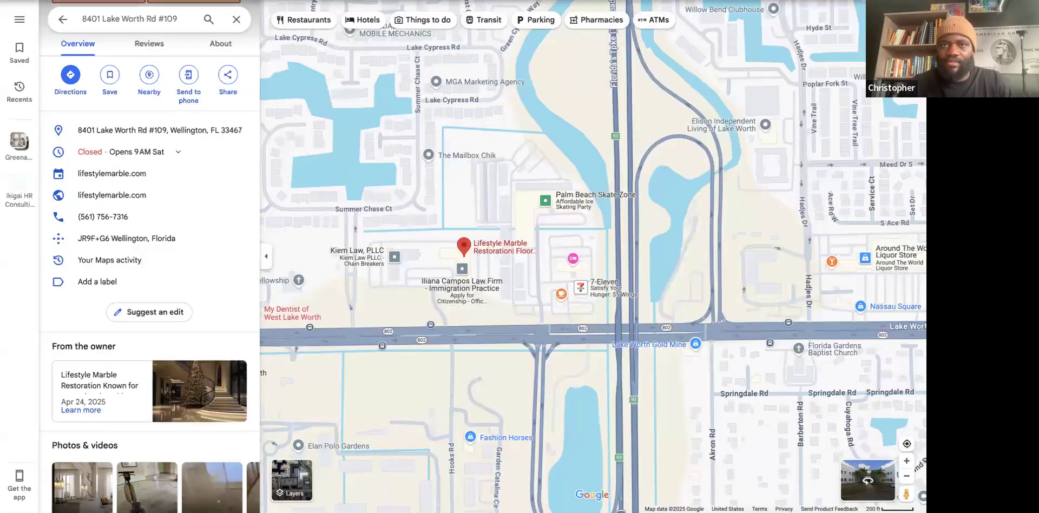
key(ctrl+Tab)
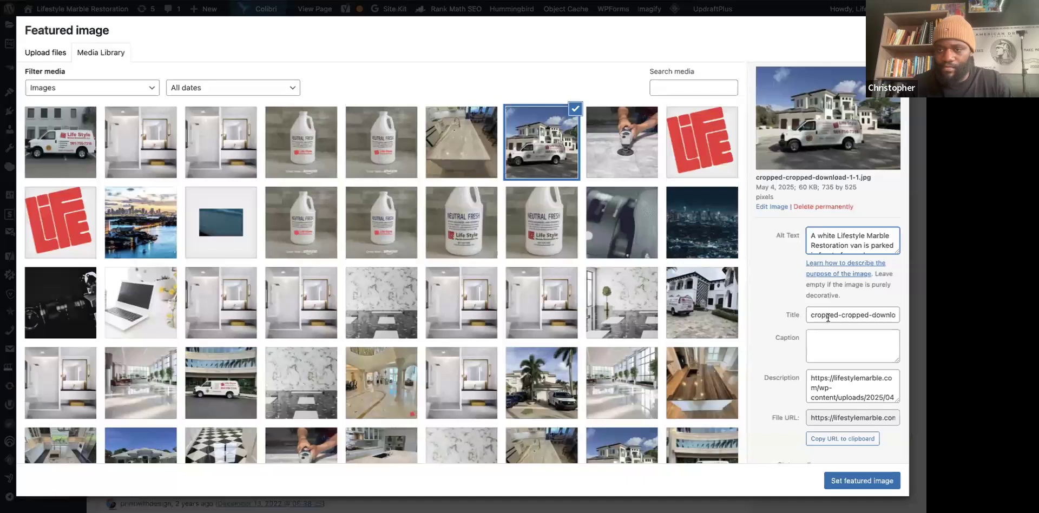
click(823, 315)
triple_click(897, 316)
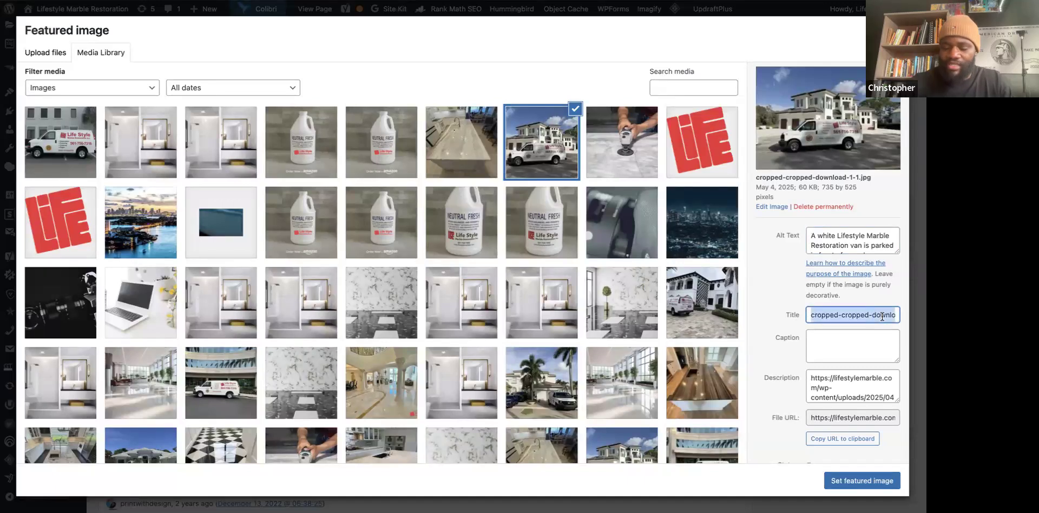
key(BackSpace)
key(ctrl+v)
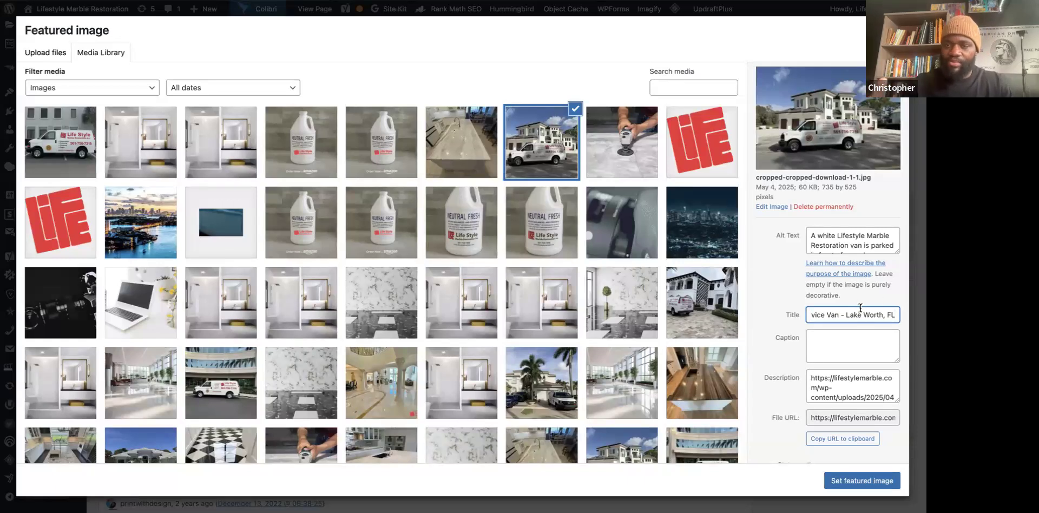
Change 'Lake Worth' to 'Palm Beach' so the title ends 'Service Van - Palm Beach'.
double_click(851, 315)
text(Palm)
key(BackSpace)
double_click(886, 315)
text(Beach)
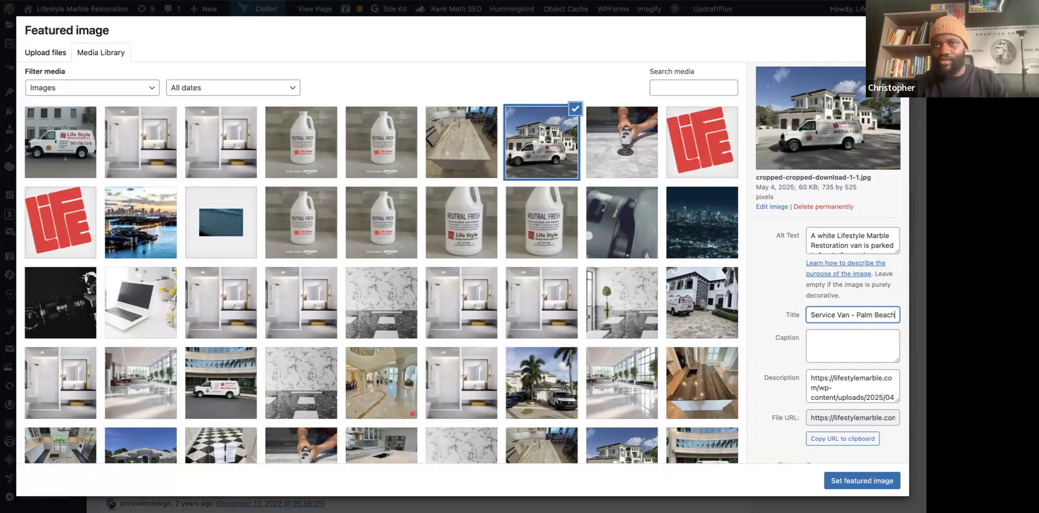
key(ctrl+Tab)
scroll(426, 289, down, 2)
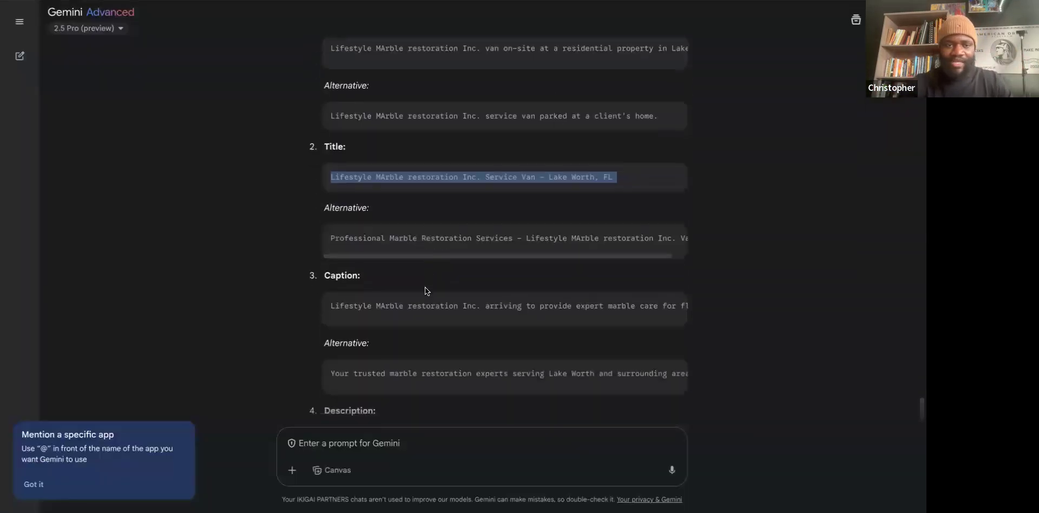
Copy Gemini's caption and fix 'MArble' to 'Marble' in the image title.
triple_click(436, 257)
right_click(437, 257)
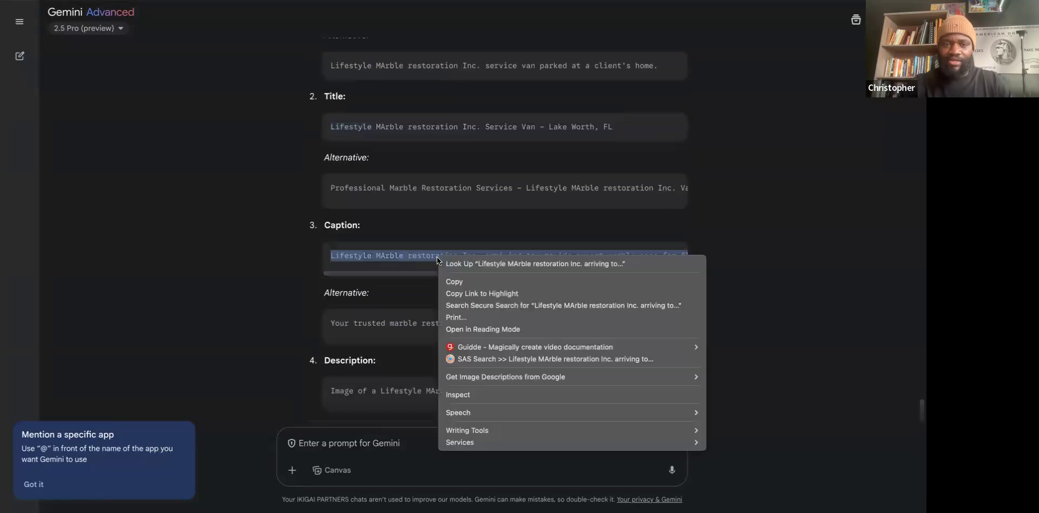
click(457, 281)
key(ctrl+Tab)
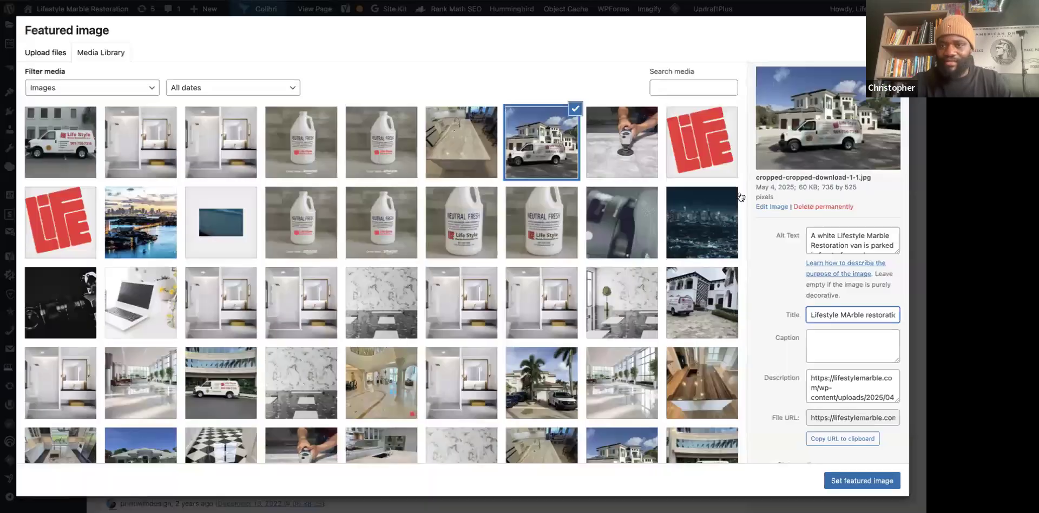
click(853, 314)
key(BackSpace)
text(a)
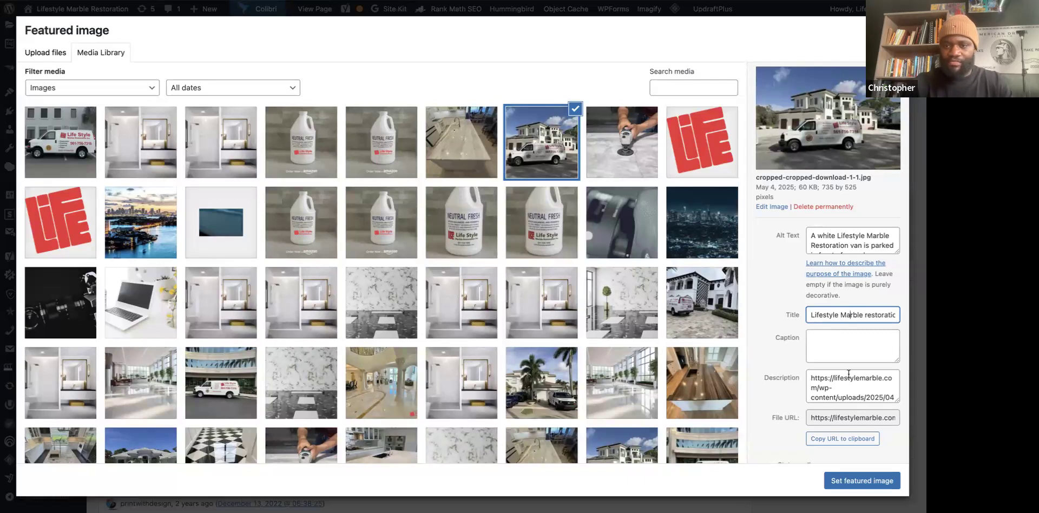
Paste the caption into the empty Caption field and correct 'MArble' to 'Marble'.
click(815, 341)
key(ctrl+v)
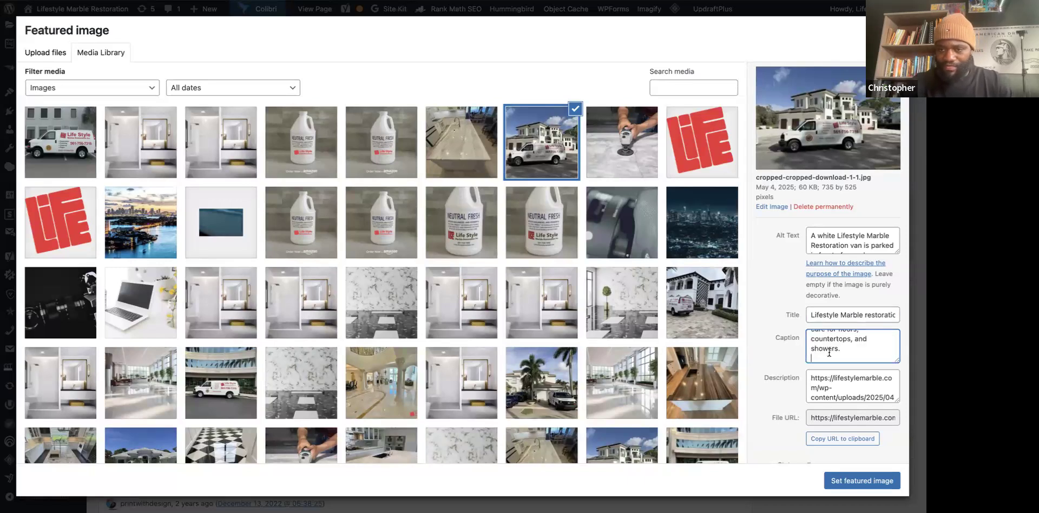
scroll(849, 346, up, 3)
click(850, 338)
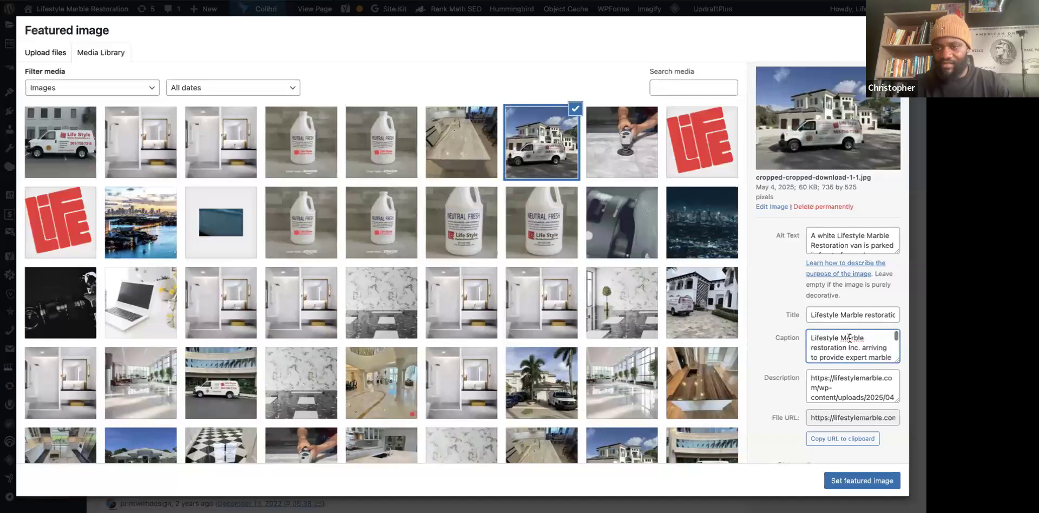
key(BackSpace)
text(a)
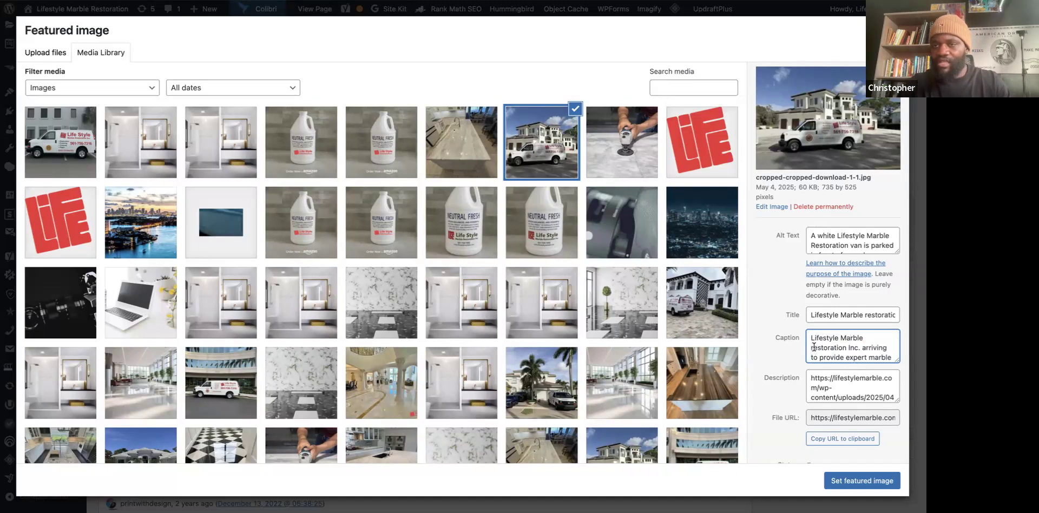
click(884, 249)
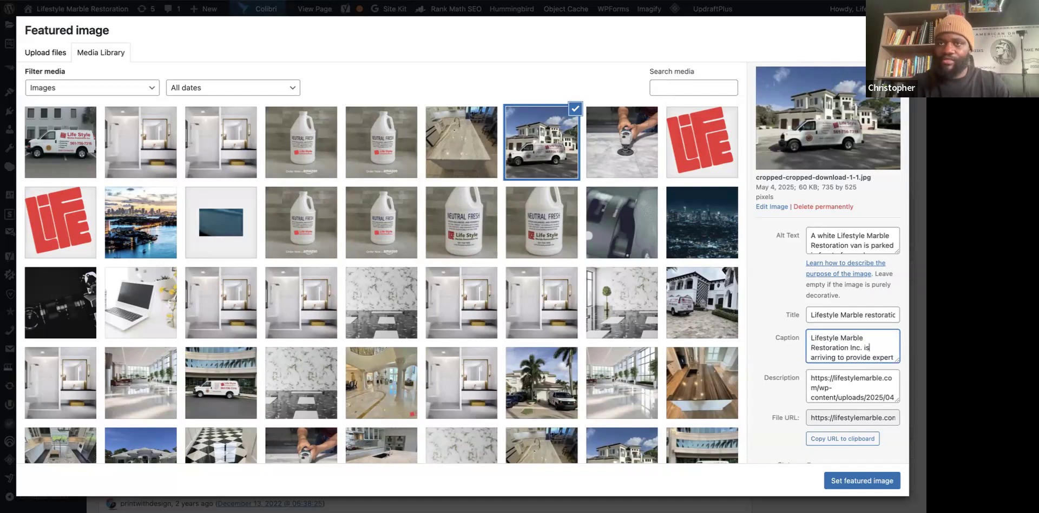
Replace the old URL in the Description with Gemini's suggested van description.
key(alt+Tab)
scroll(402, 318, down, 1)
triple_click(417, 295)
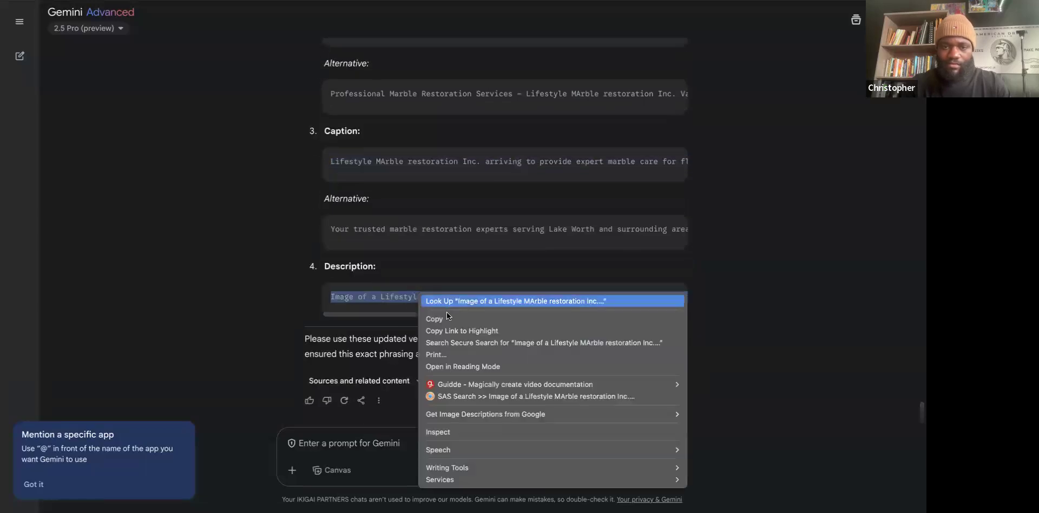
click(446, 317)
key(ctrl+Tab)
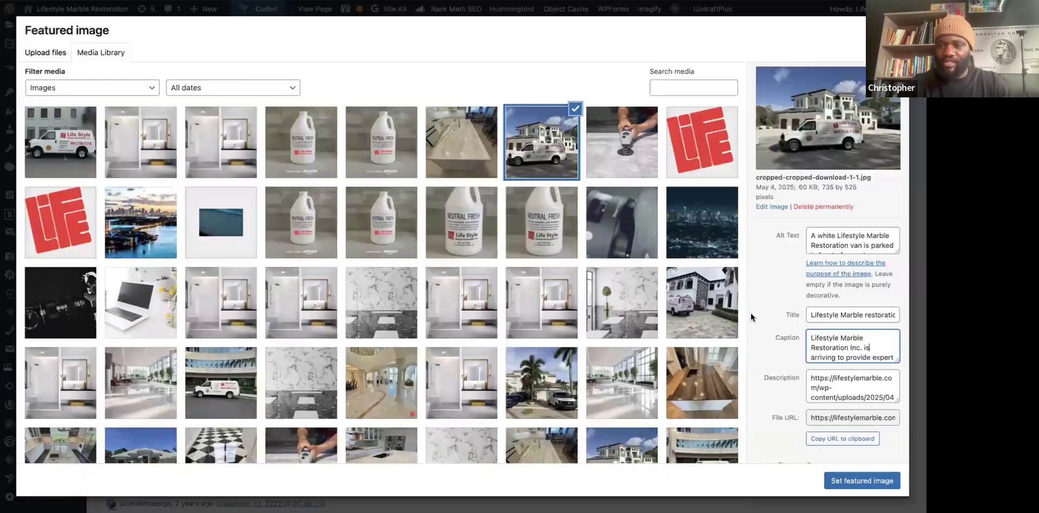
click(815, 383)
key(ctrl+a)
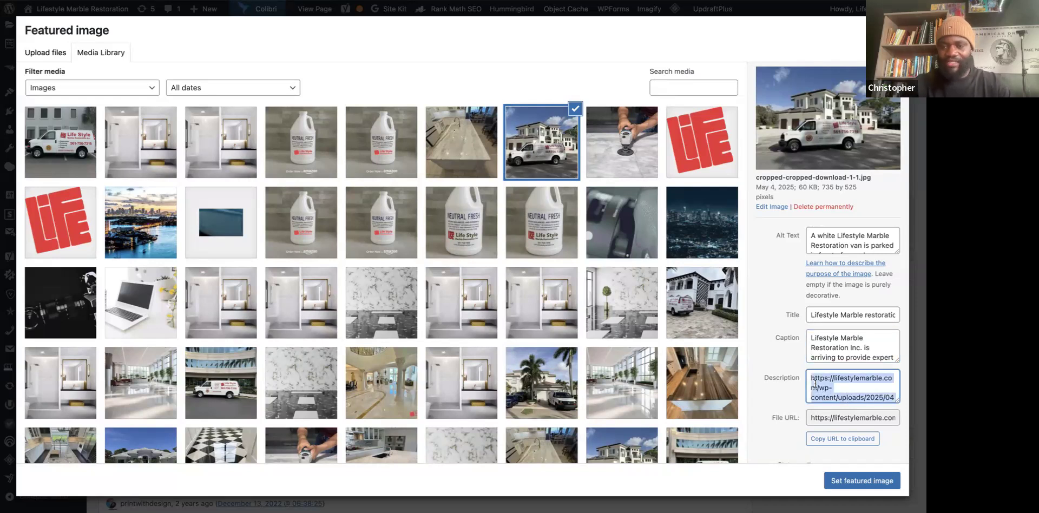
key(BackSpace)
key(ctrl+v)
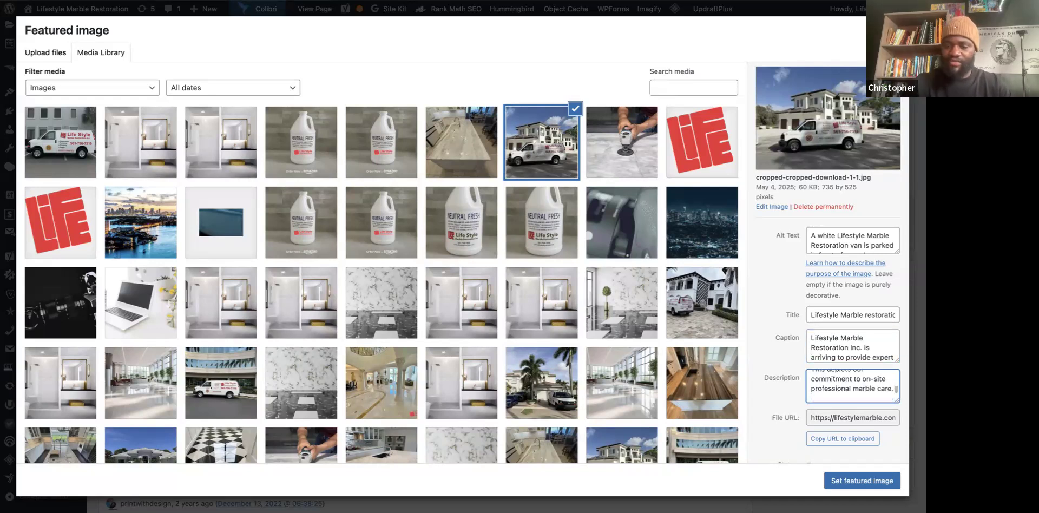
key(BackSpace)
Correct 'MArble' to 'Marble' in the image description.
scroll(830, 375, up, 5)
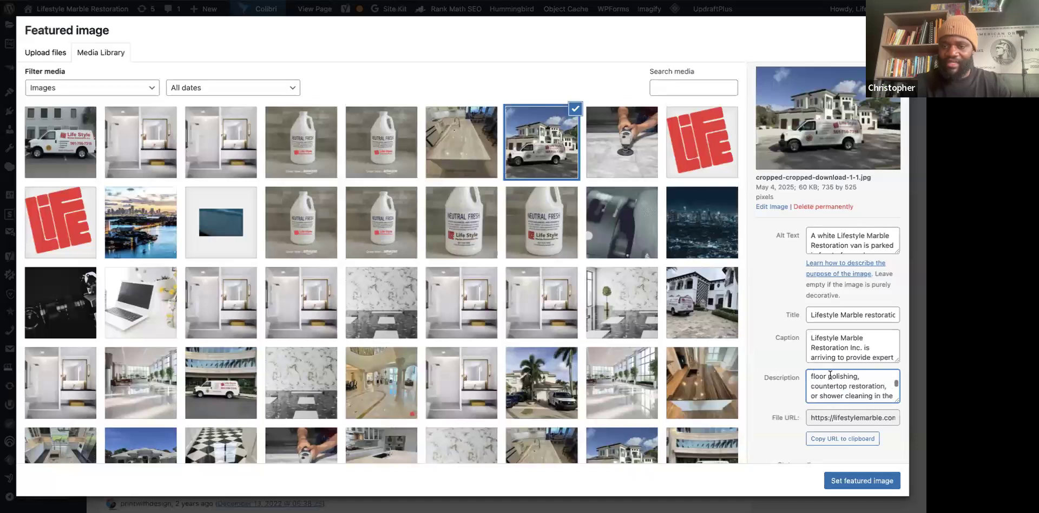
click(821, 387)
key(BackSpace)
text(a)
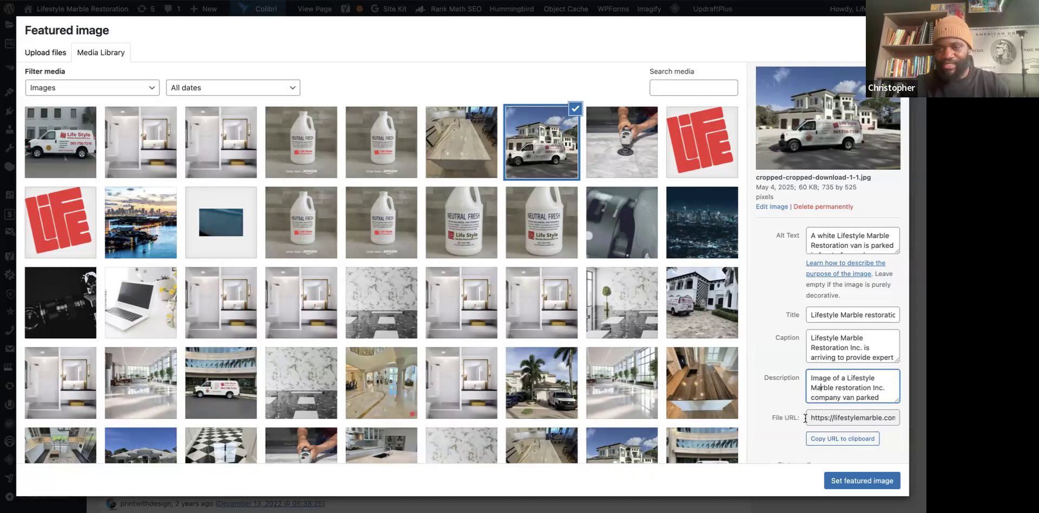
scroll(790, 379, down, 2)
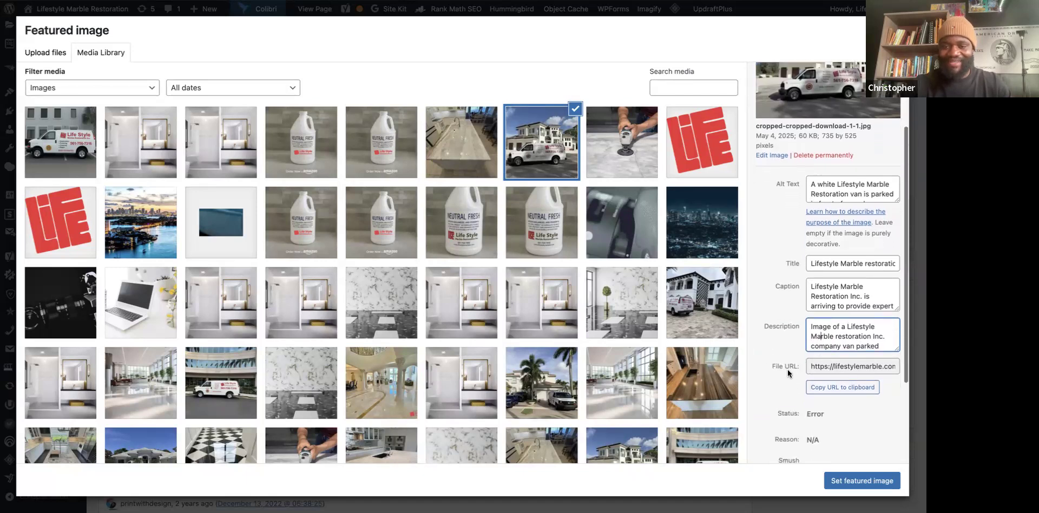
scroll(788, 367, up, 4)
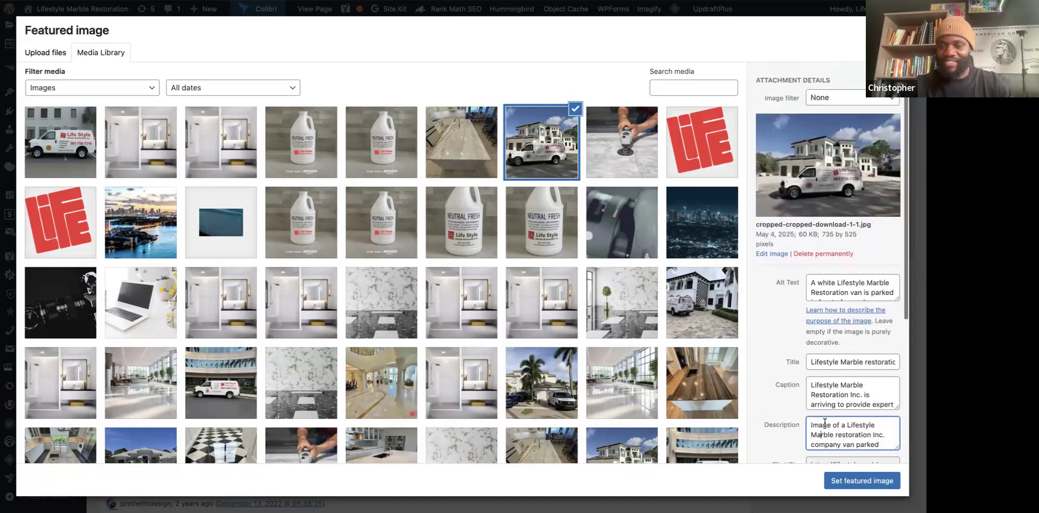
click(853, 482)
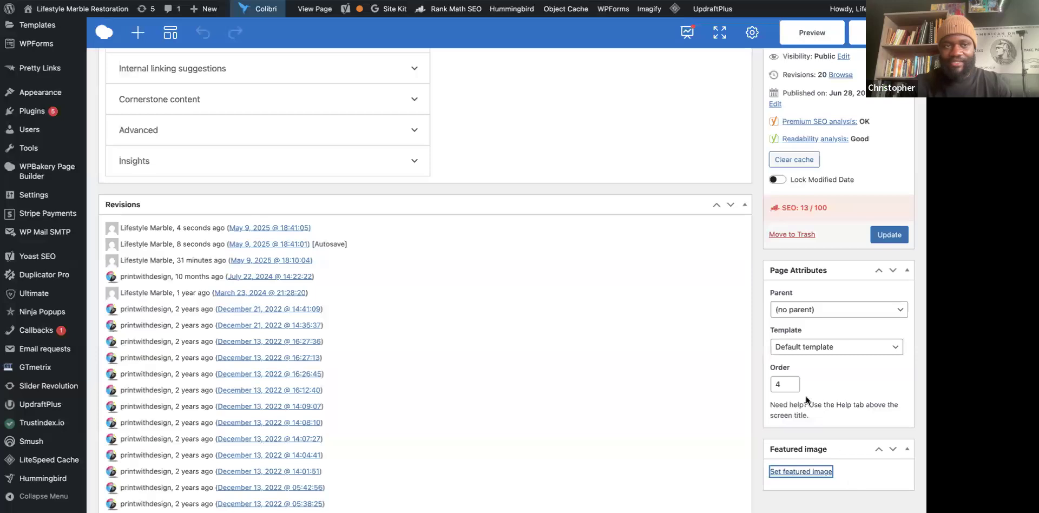
scroll(856, 431, down, 2)
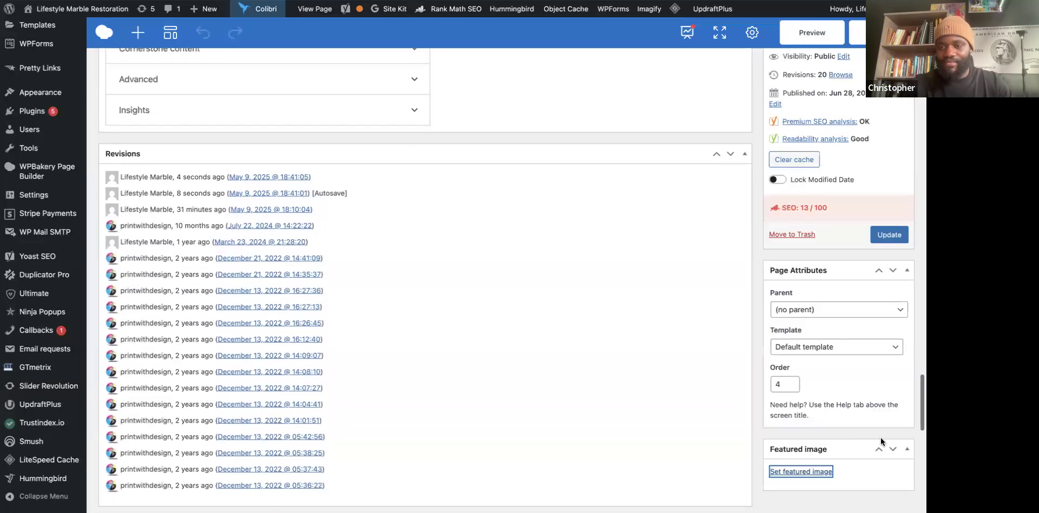
click(894, 450)
scroll(856, 445, down, 5)
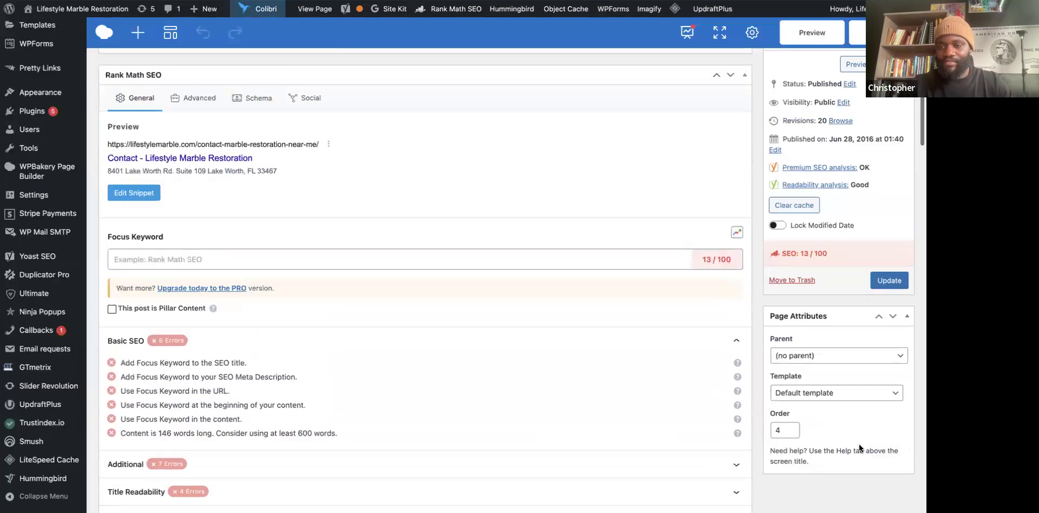
scroll(831, 471, down, 2)
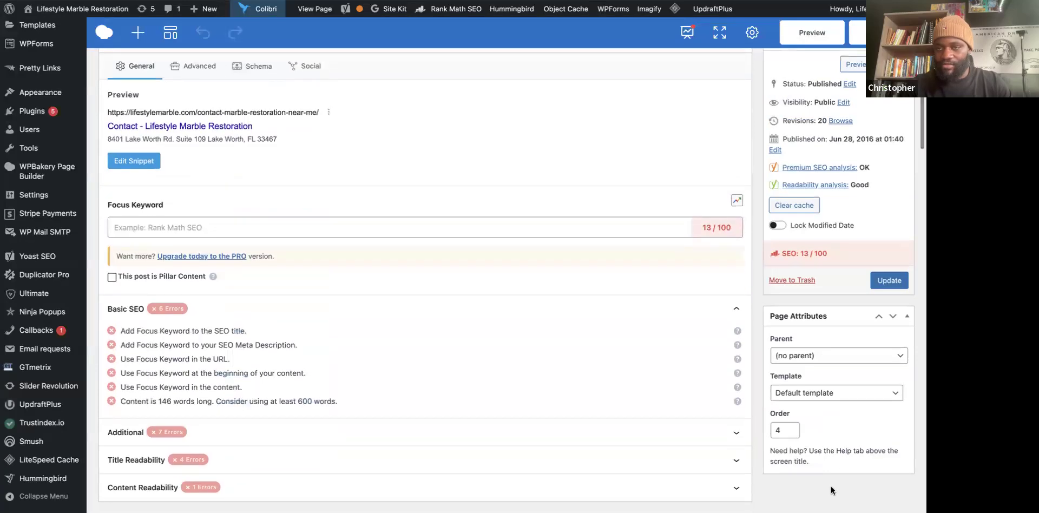
scroll(831, 491, down, 1)
scroll(832, 490, up, 5)
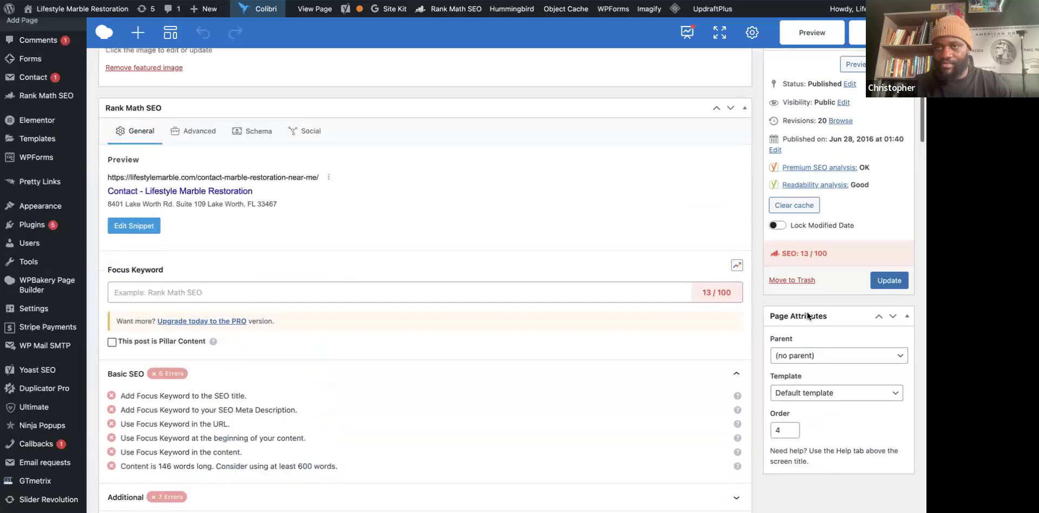
scroll(159, 168, up, 4)
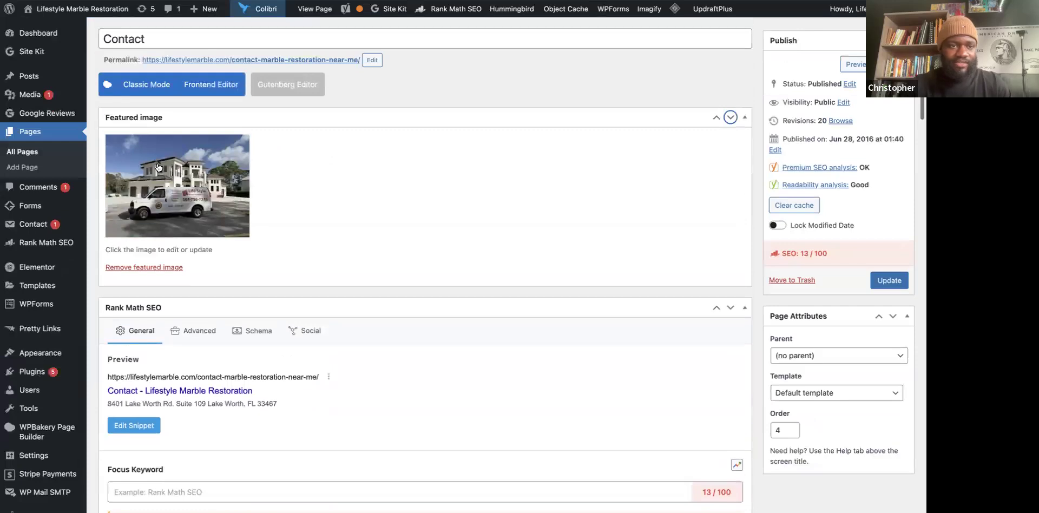
scroll(423, 176, up, 5)
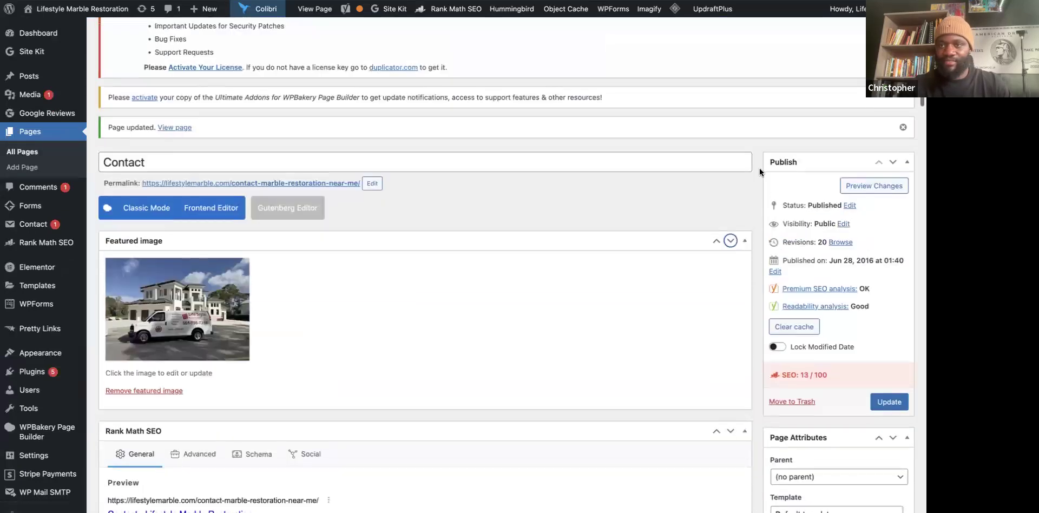
click(887, 401)
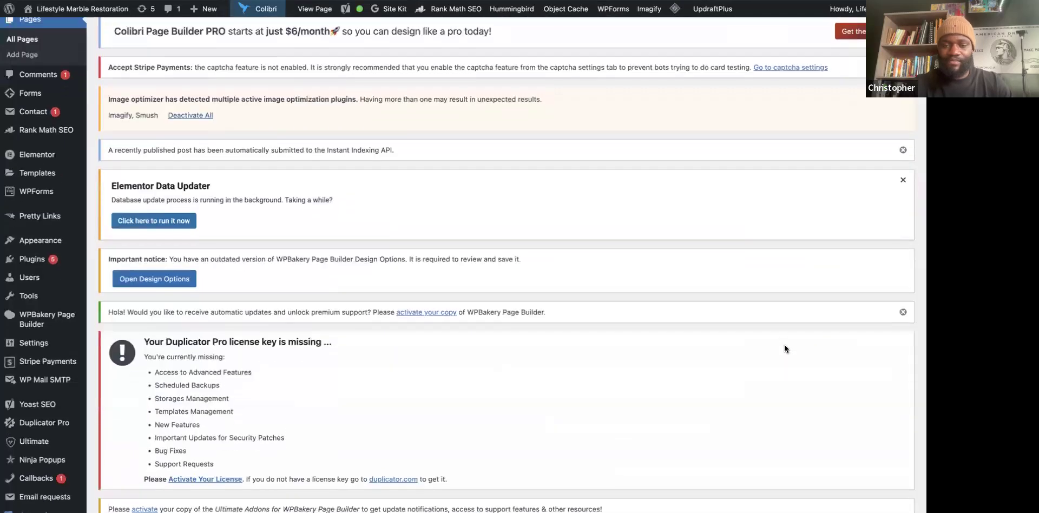
scroll(784, 344, down, 10)
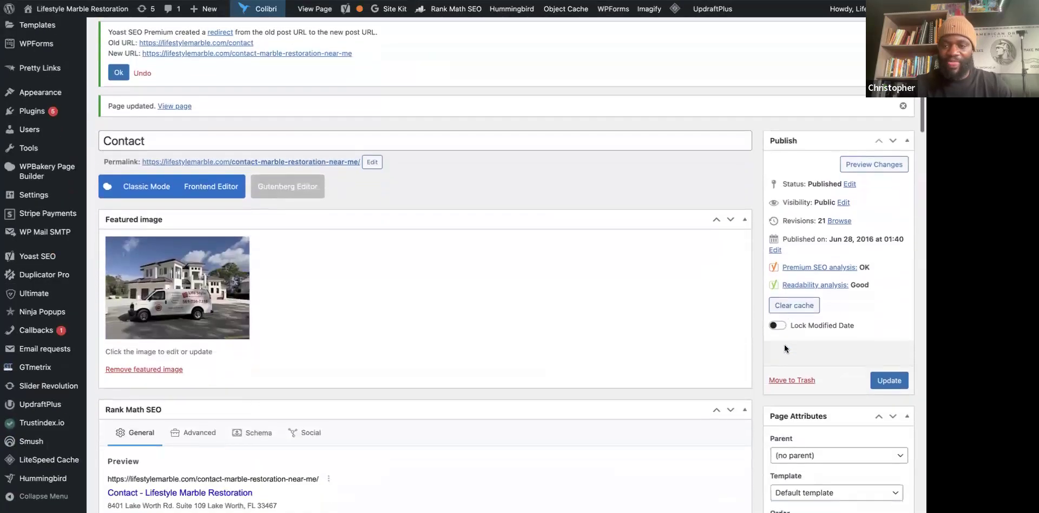
scroll(758, 342, down, 5)
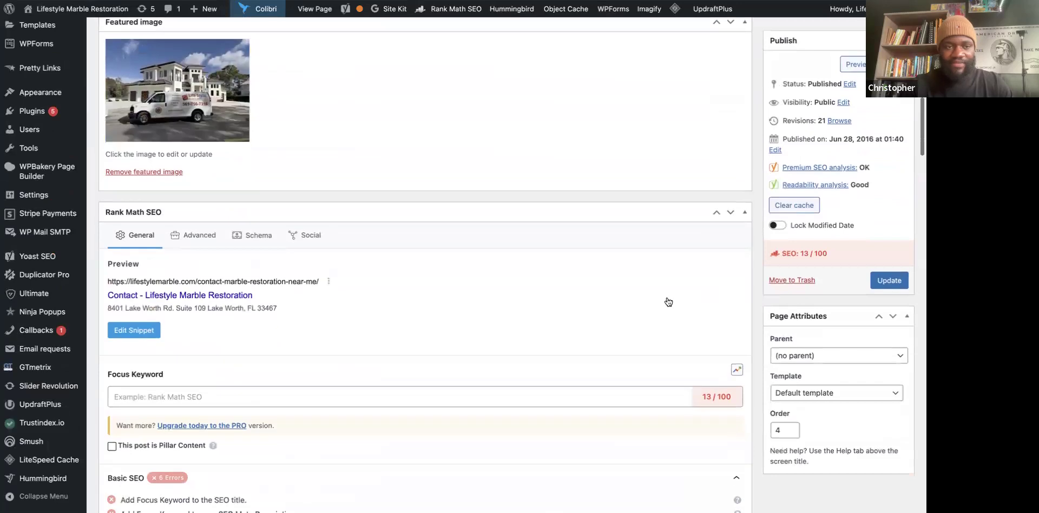
scroll(246, 317, down, 3)
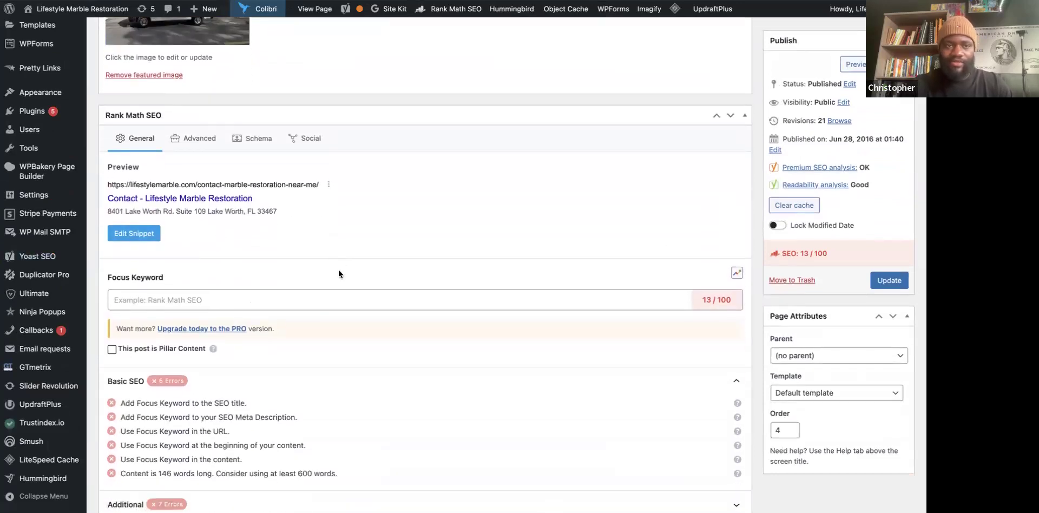
Open Rank Math's Schema Generator templates, glance at Custom Schema, and drop a screenshot into Gemini.
click(256, 140)
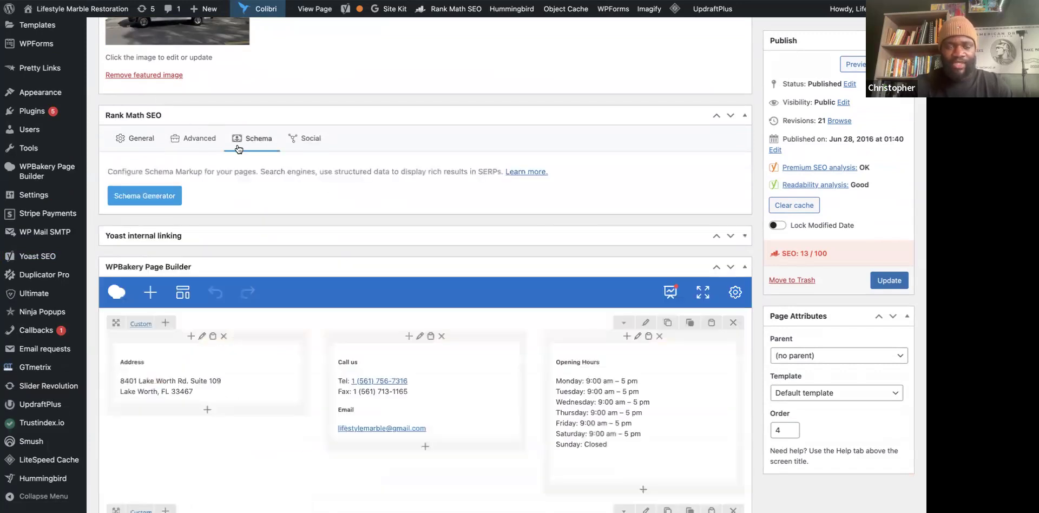
click(146, 197)
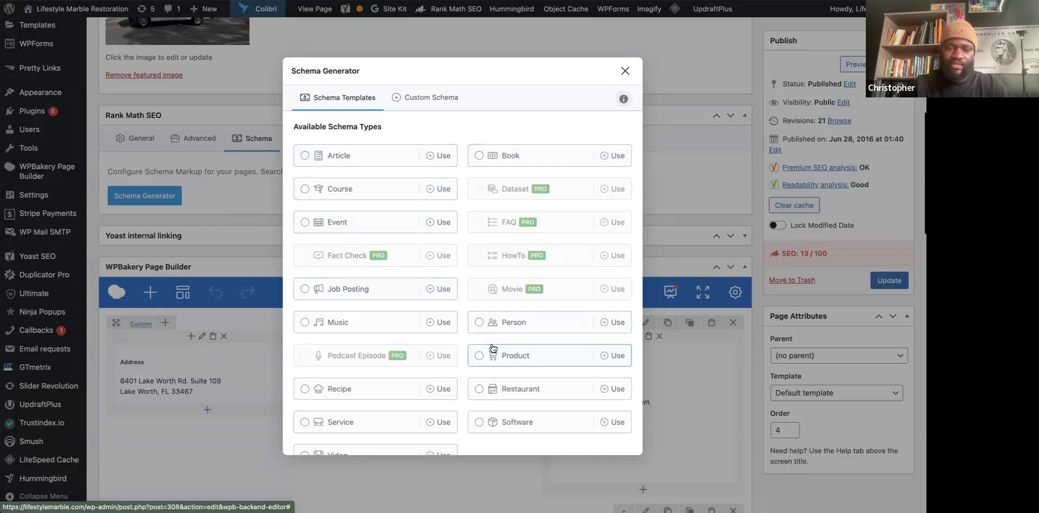
scroll(475, 389, down, 1)
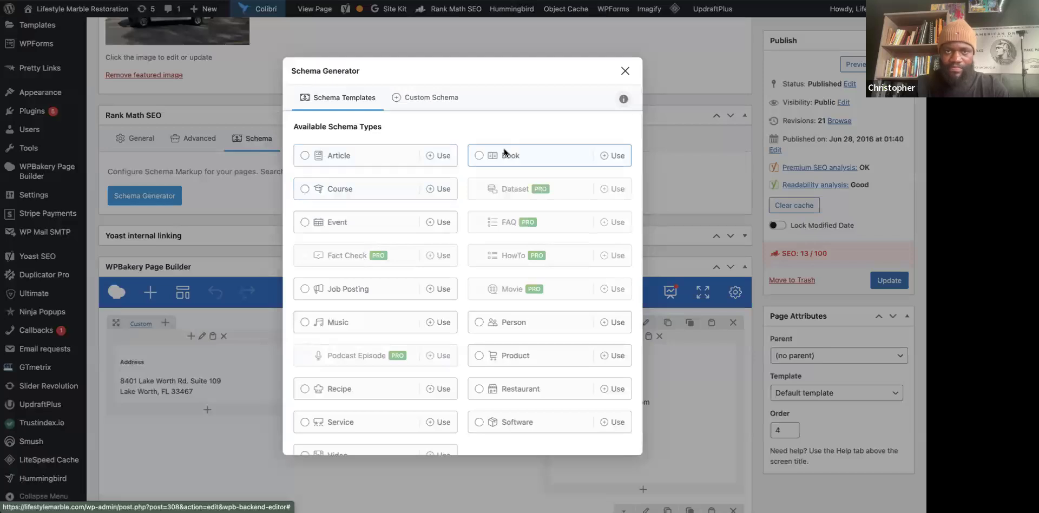
click(444, 95)
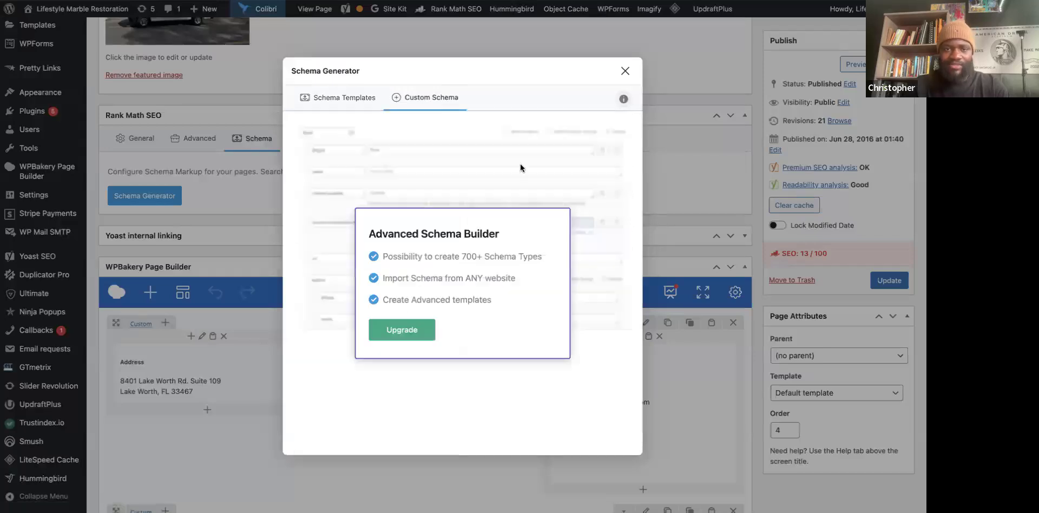
click(326, 96)
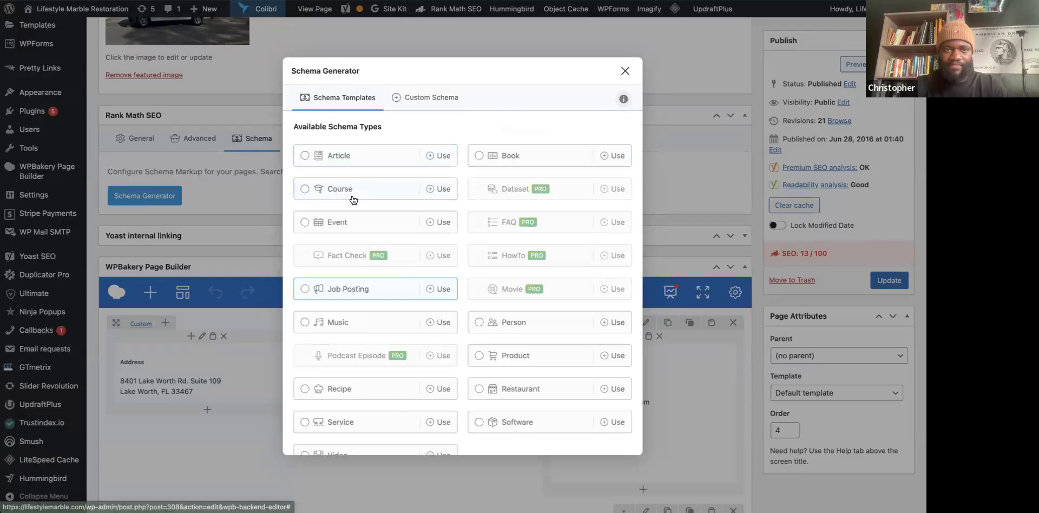
scroll(353, 200, down, 1)
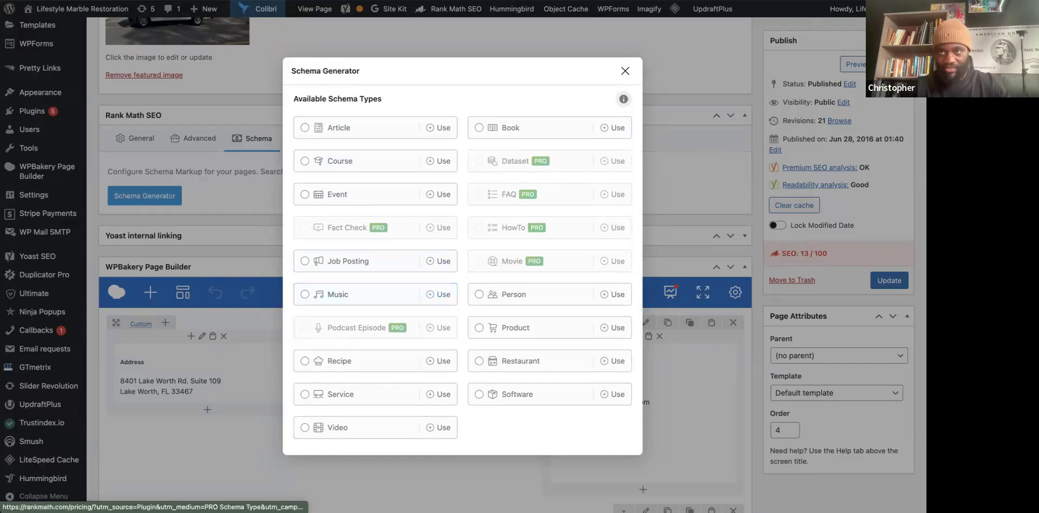
key(ctrl+Tab)
drag(759, 454, 382, 430)
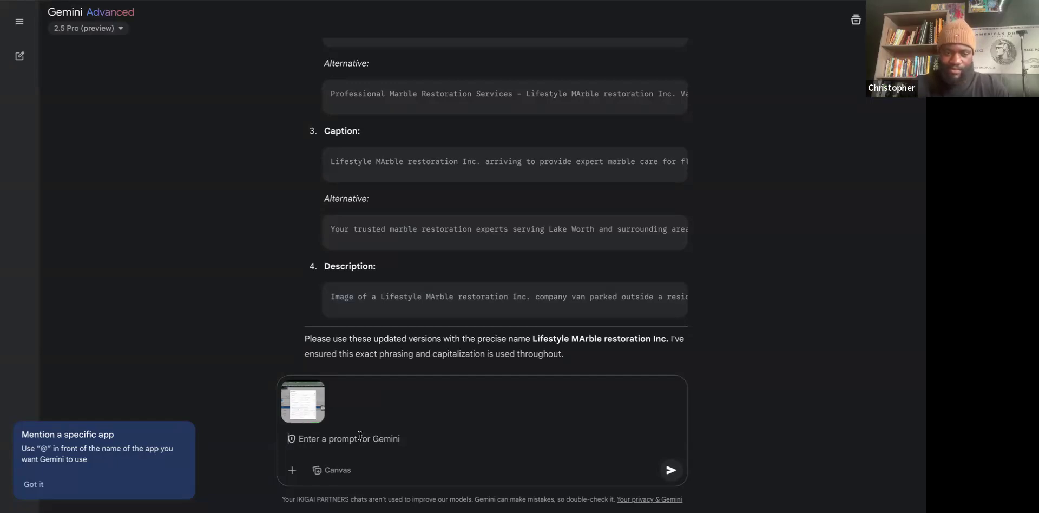
Ask Gemini which schema suits the contact page, read its Service recommendation, and return to WordPress.
key(ctrl+v)
key(Return)
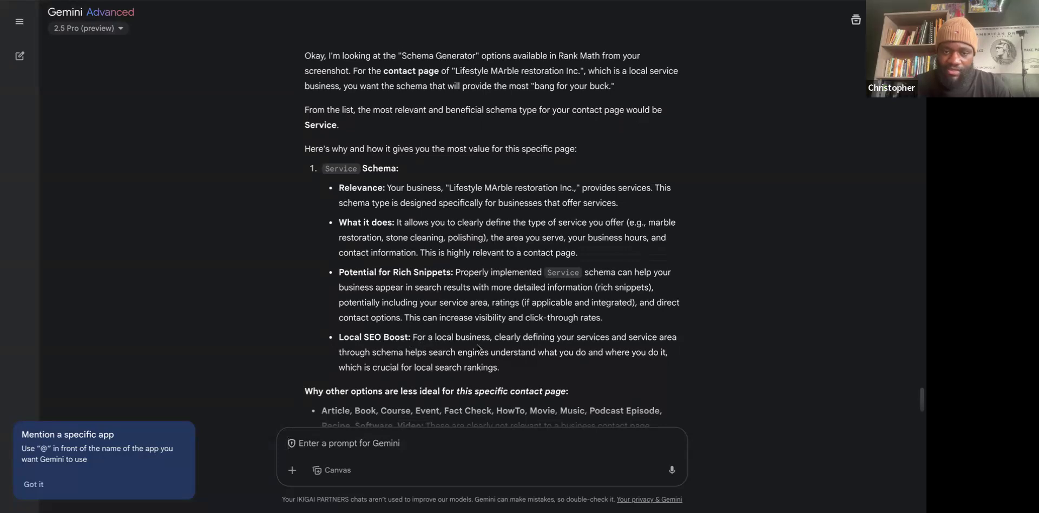
scroll(502, 366, down, 2)
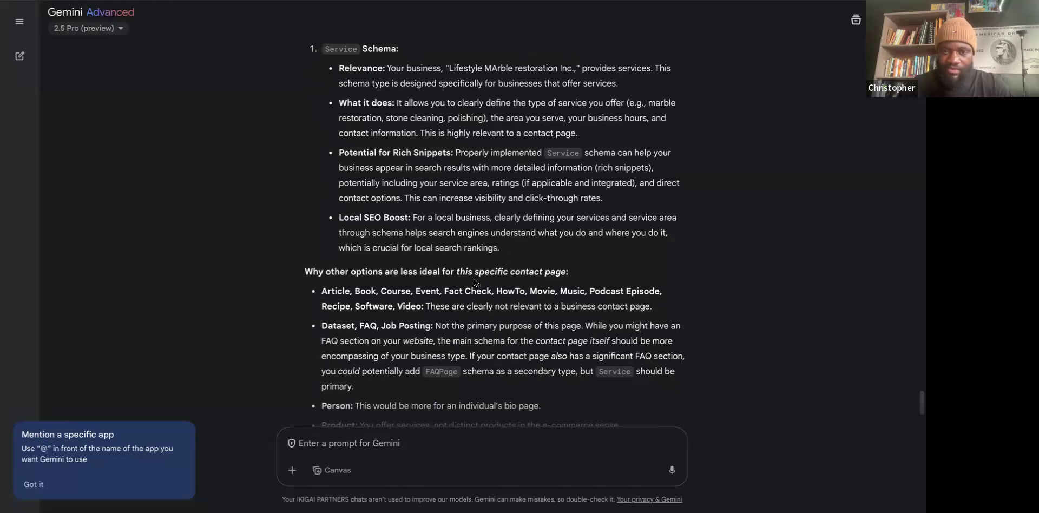
scroll(323, 339, down, 3)
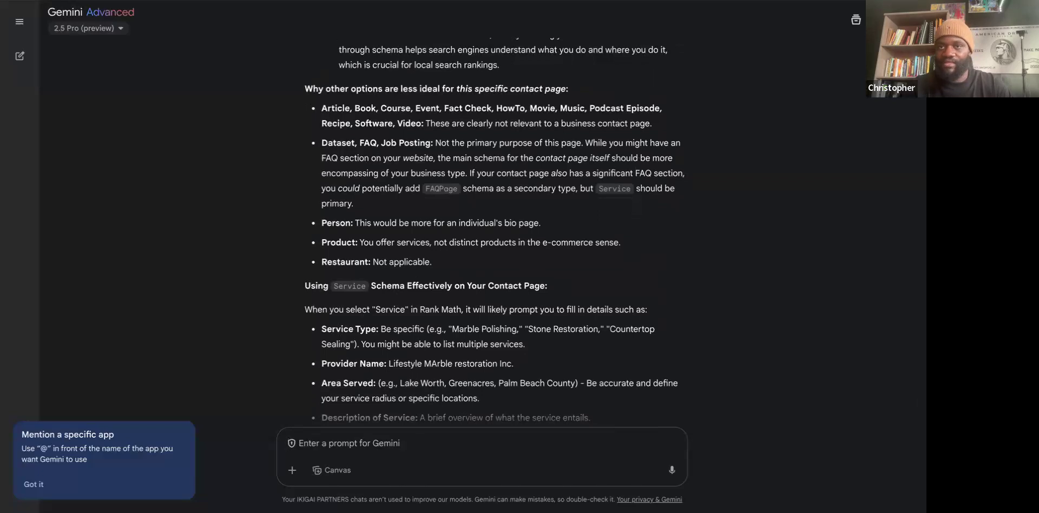
key(ctrl+Tab)
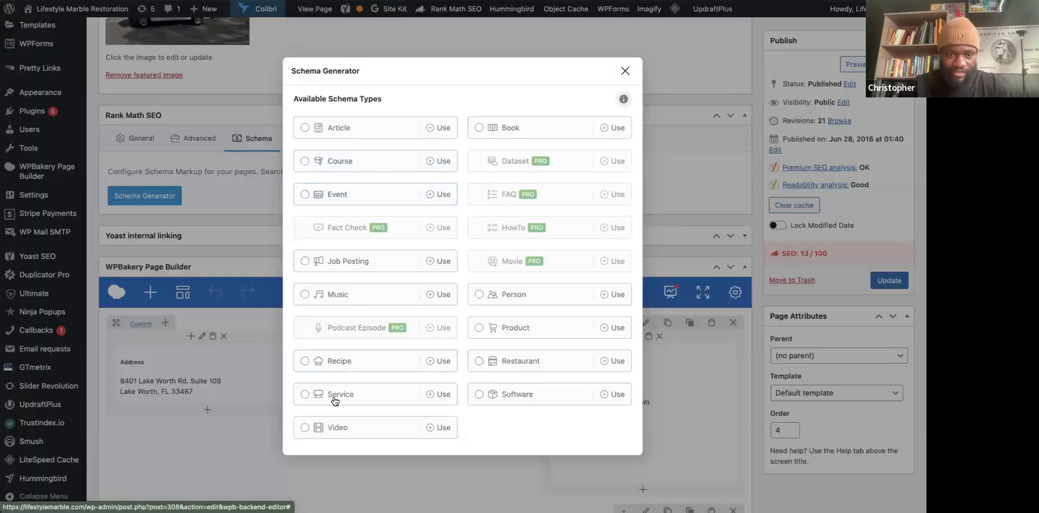
Choose Service as the page's Rank Math schema and look over its headline, description and service type fields.
click(310, 399)
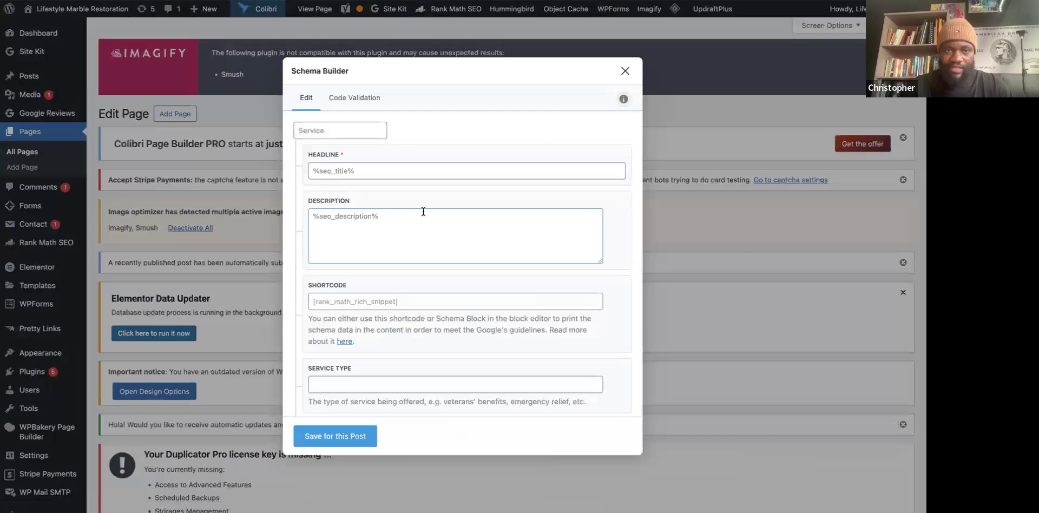
scroll(369, 200, down, 2)
scroll(346, 162, up, 1)
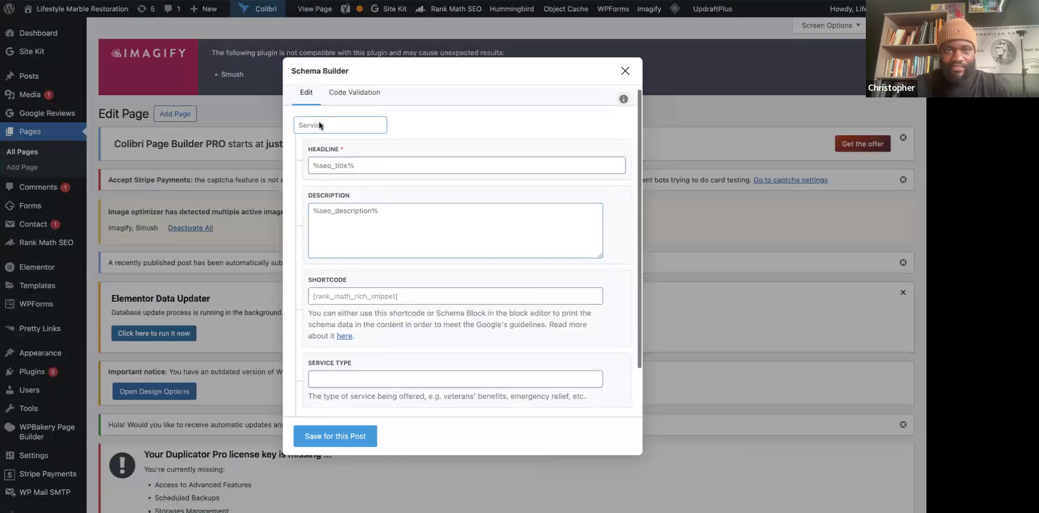
scroll(357, 200, down, 3)
scroll(366, 241, up, 3)
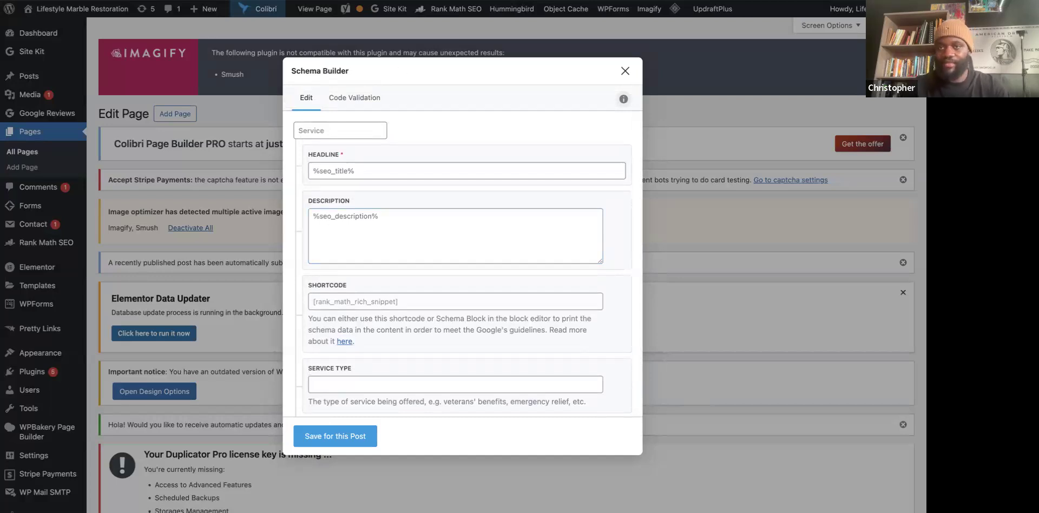
key(ctrl+Tab)
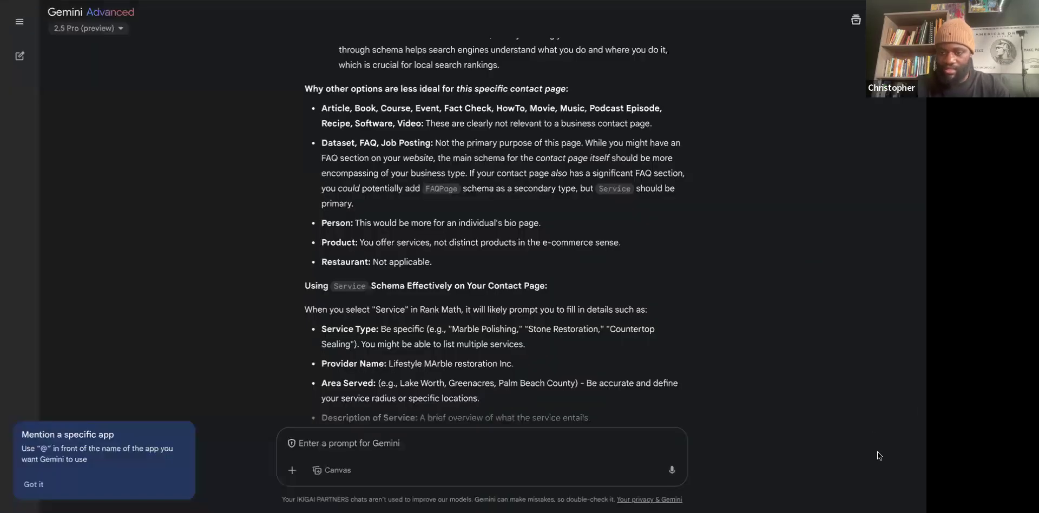
Send Gemini the Schema Builder screenshot and ask it to generate the headline, description and other values.
key(ctrl+v)
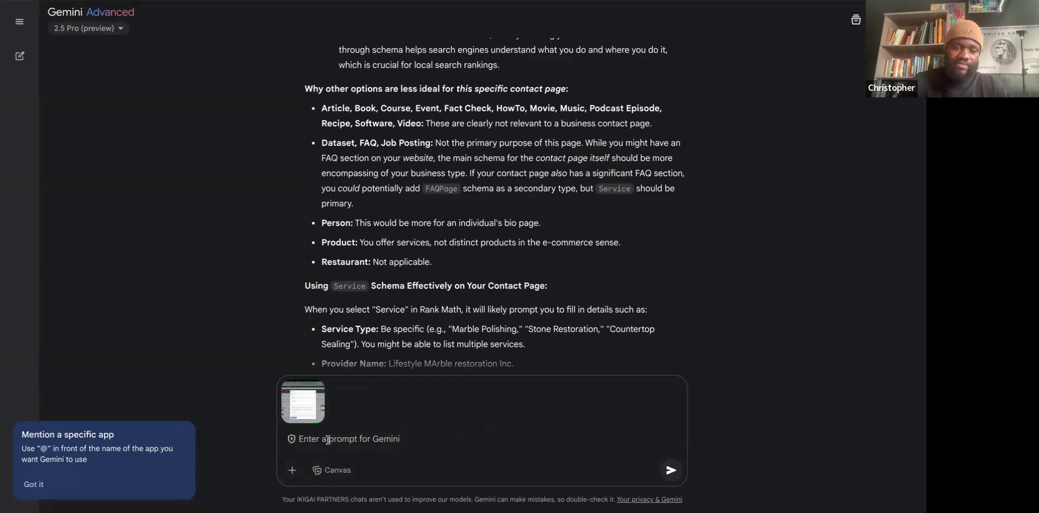
text(Okay, now for this, go ahead and generate it for me. The titles, descriptions, meta descriptions, the short code, the whole thing. And make sure it's the best you can do so I can rank higher than everybody else. Let's go, baby.)
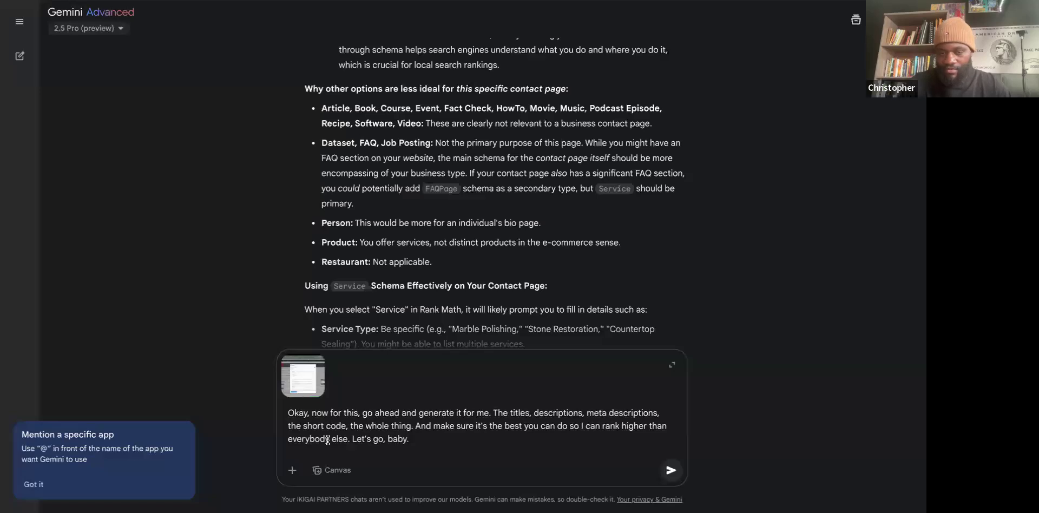
key(Return)
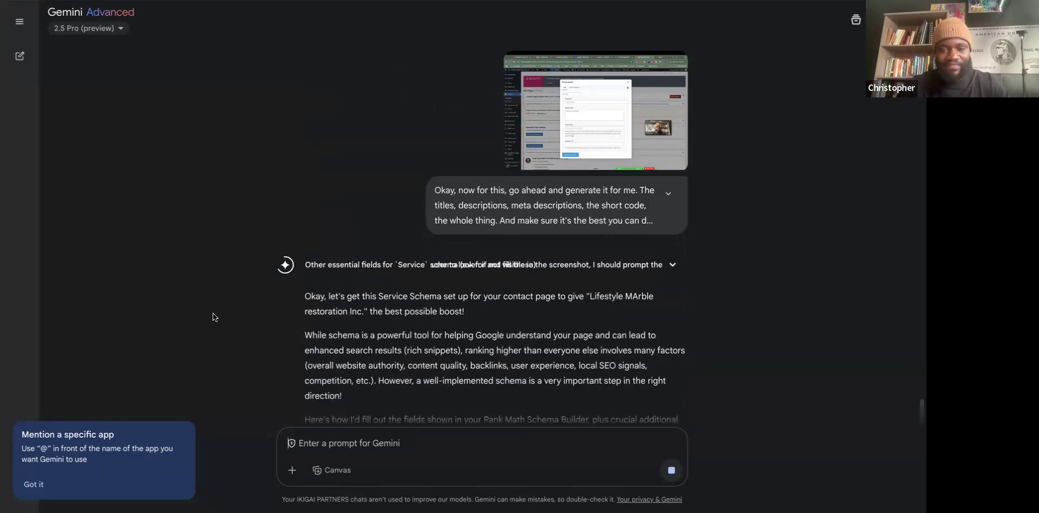
scroll(213, 317, down, 4)
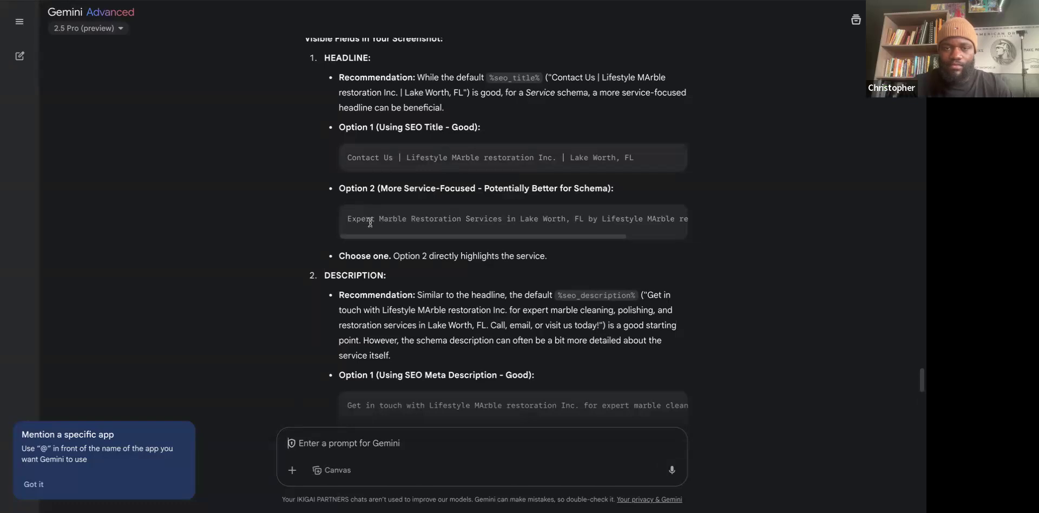
scroll(429, 217, down, 1)
scroll(431, 215, right, 3)
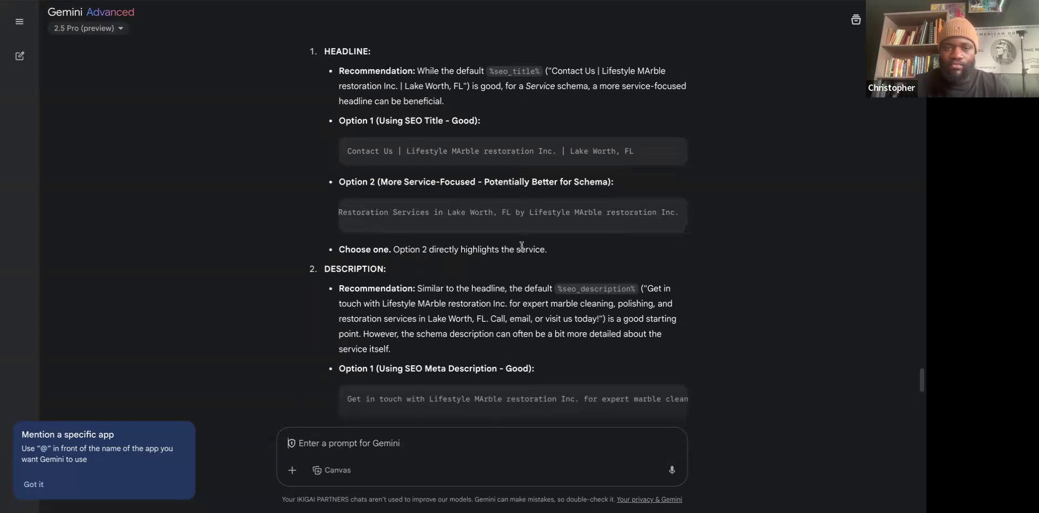
scroll(391, 212, left, 3)
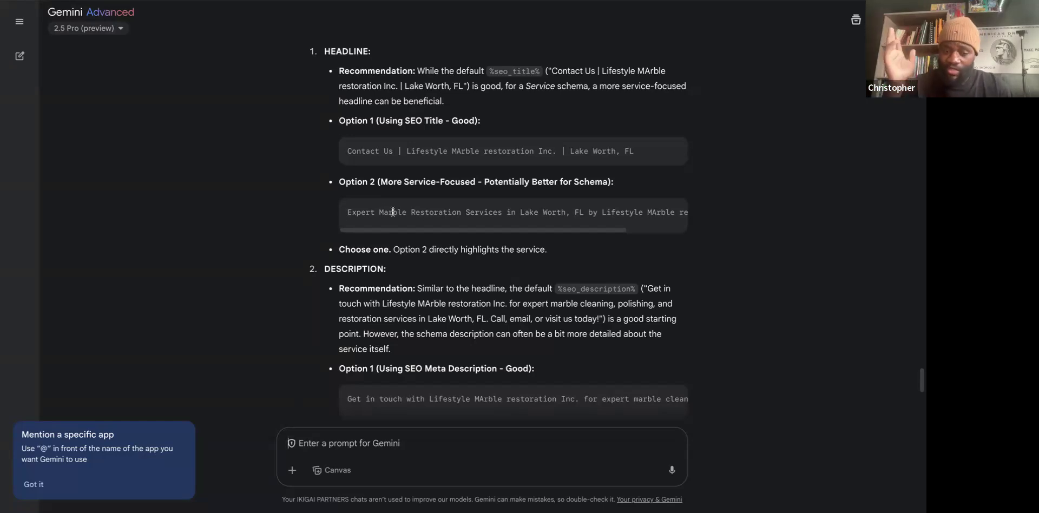
Ask Gemini whether removing 'Expert' from the schema headline helps SEO, and read its answer.
text(Now for option two if i were to not put expert in front of marble restoration and just put marble restoration in lake worth would it help me um would it be better for seo because if i want to rank for marble restoration does putting expert Before That Make it You know a little bit Less convenient or something or less rankable i guess)
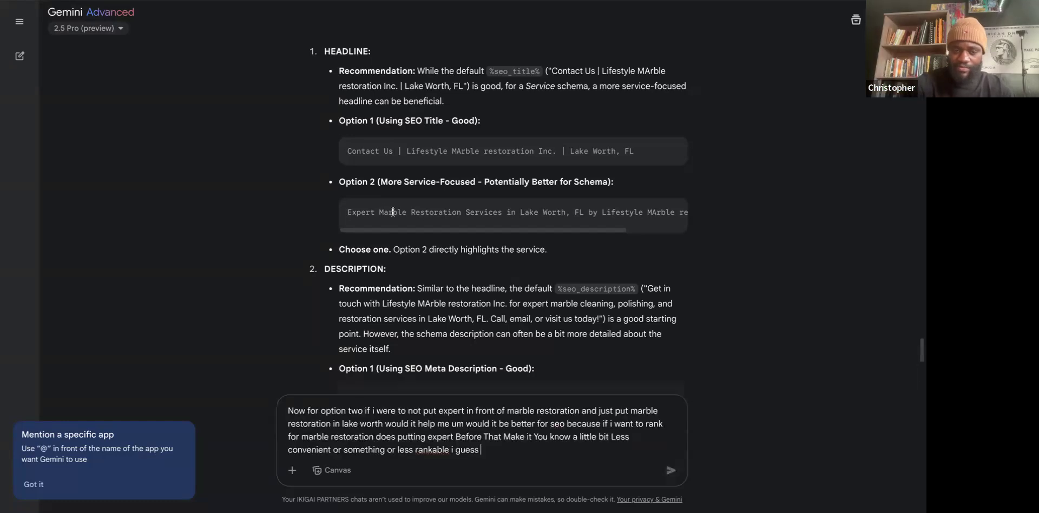
key(Return)
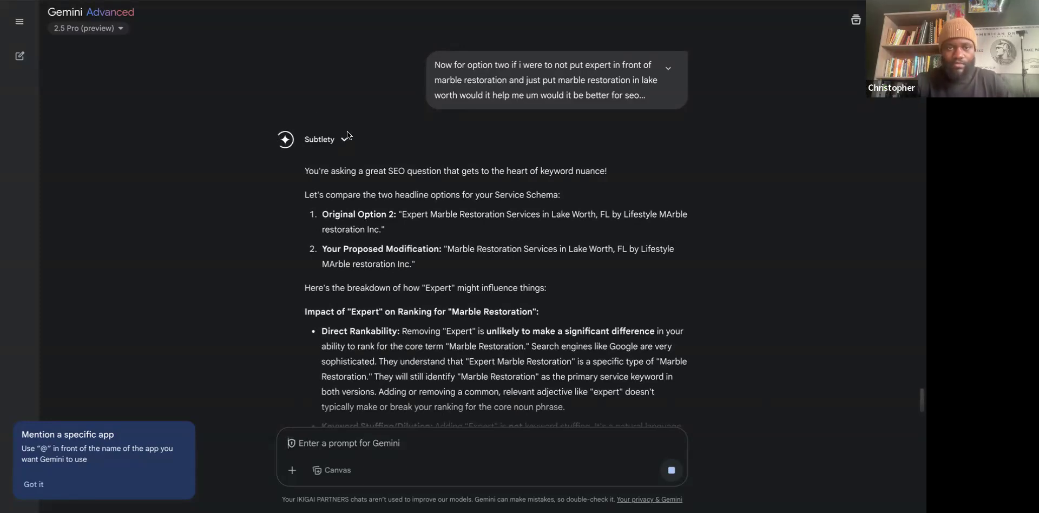
scroll(295, 208, down, 8)
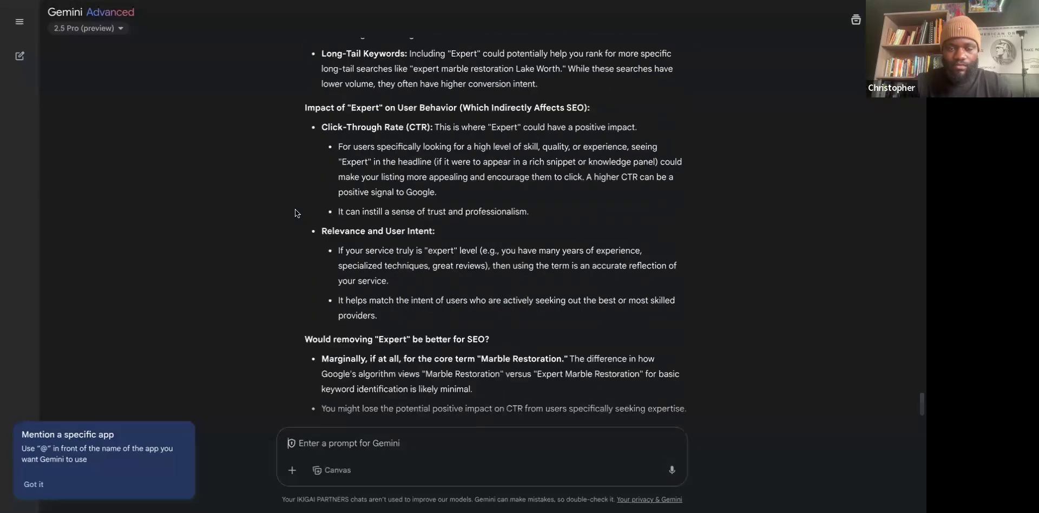
scroll(294, 209, down, 5)
scroll(474, 232, up, 7)
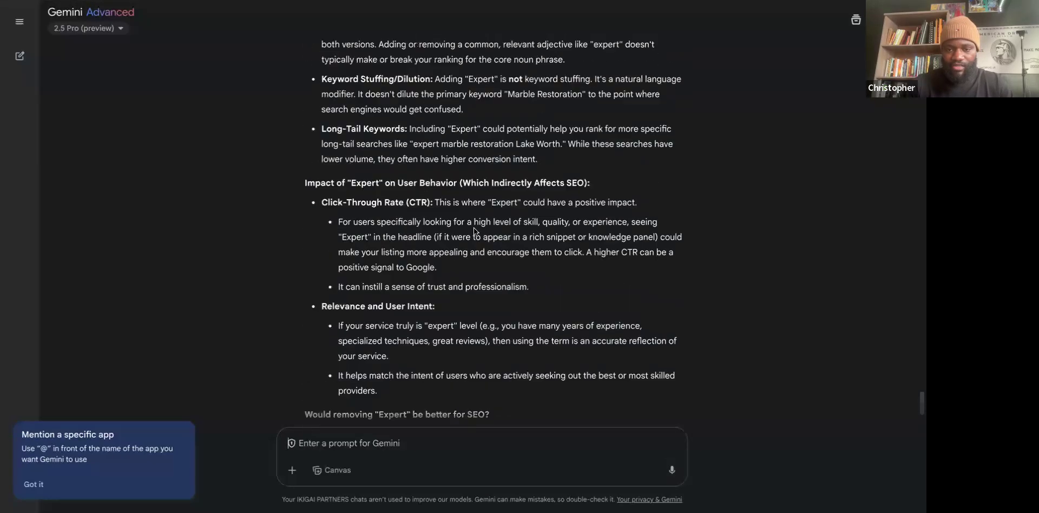
scroll(475, 232, up, 4)
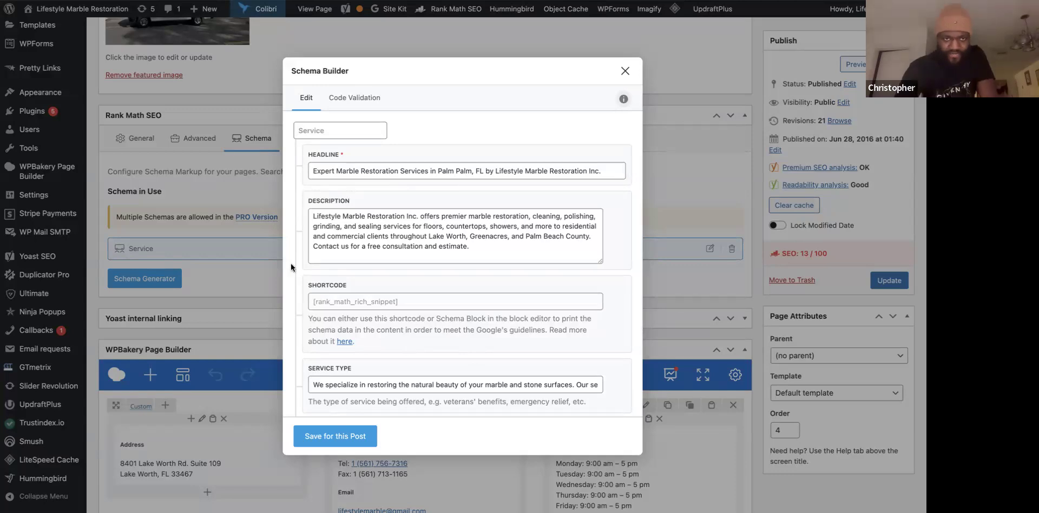
scroll(322, 281, down, 3)
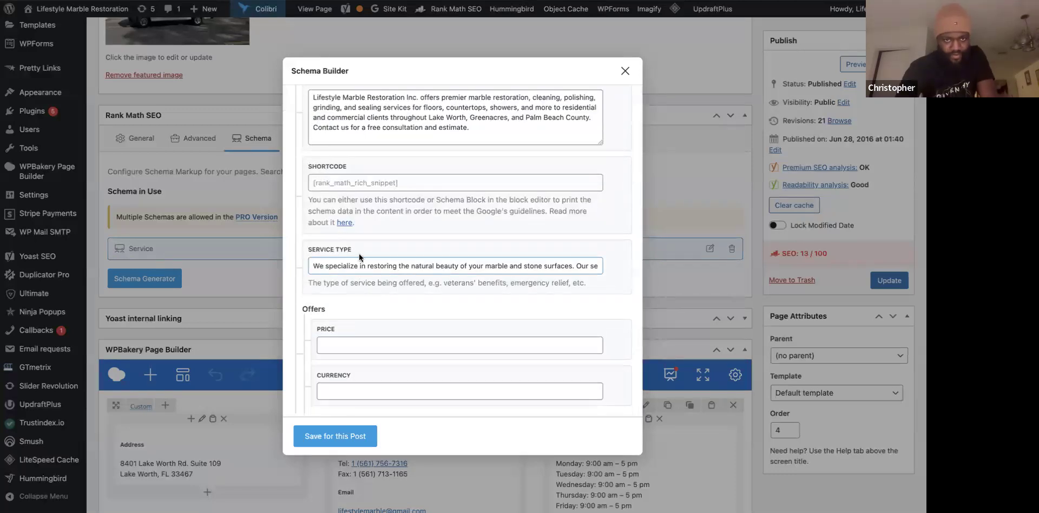
scroll(375, 202, up, 3)
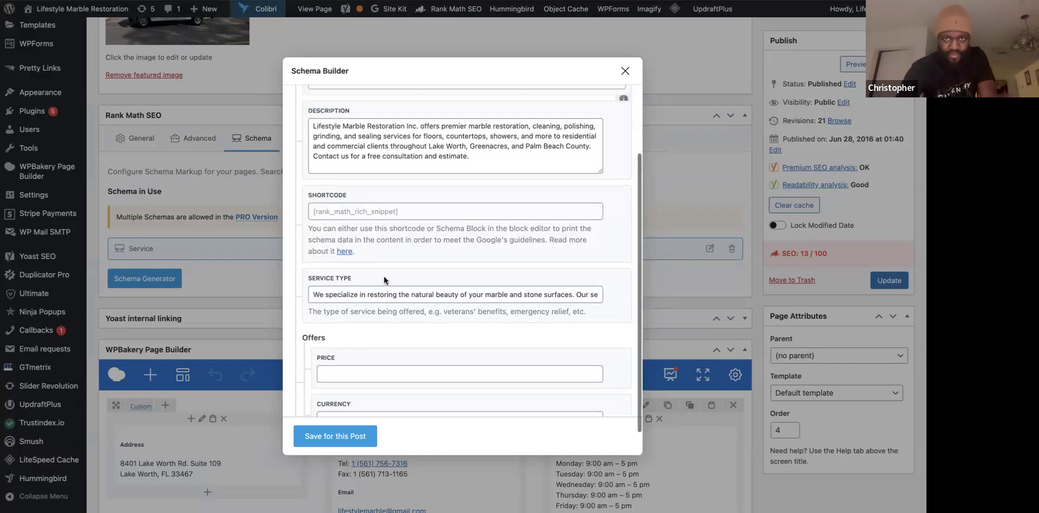
scroll(381, 282, down, 3)
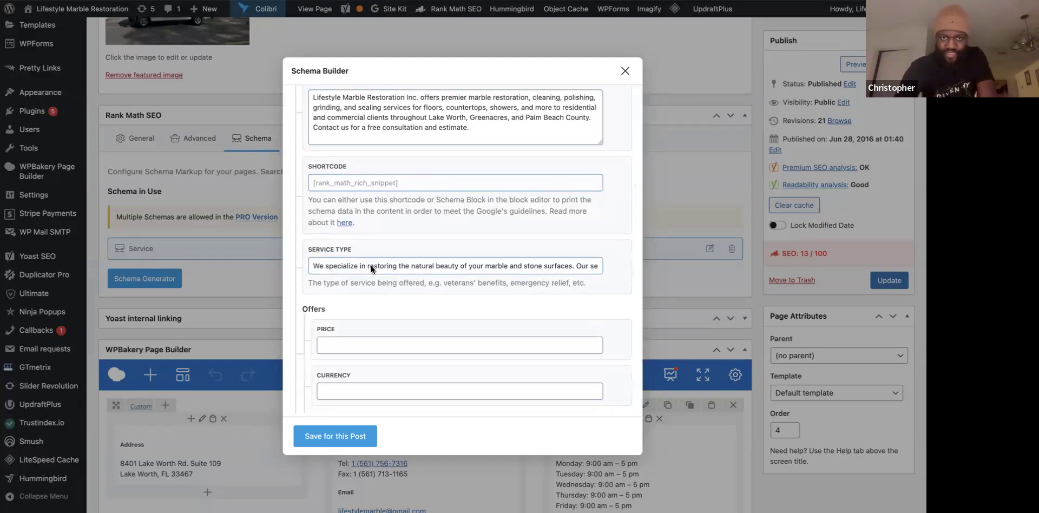
click(369, 265)
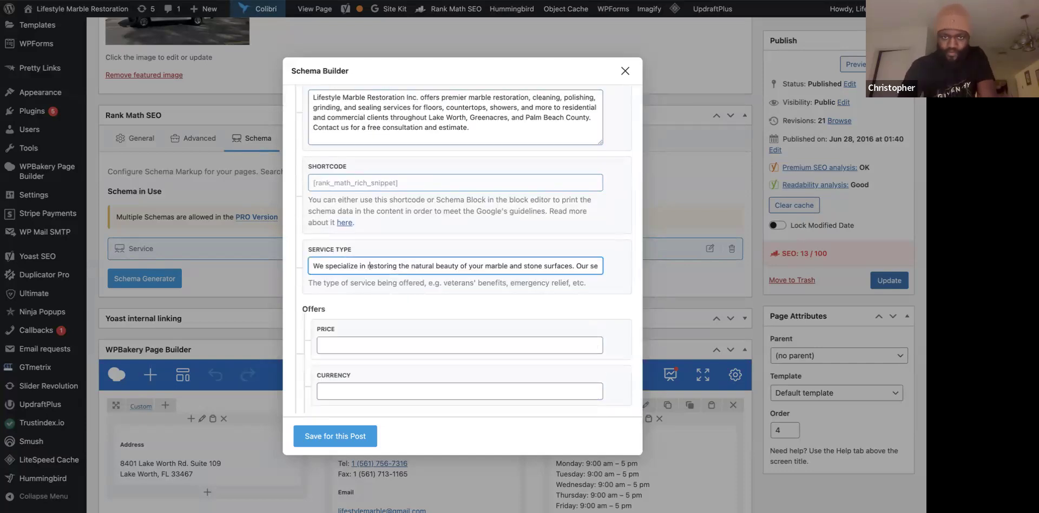
click(437, 267)
key(Right)
key(Right)
key(Right)
key(Right)
key(Right)
key(Right)
key(Right)
key(Right)
key(Right)
key(Right)
key(Right)
key(Right)
key(Right)
key(Right)
key(Right)
key(Right)
key(Right)
key(Right)
key(Right)
key(Right)
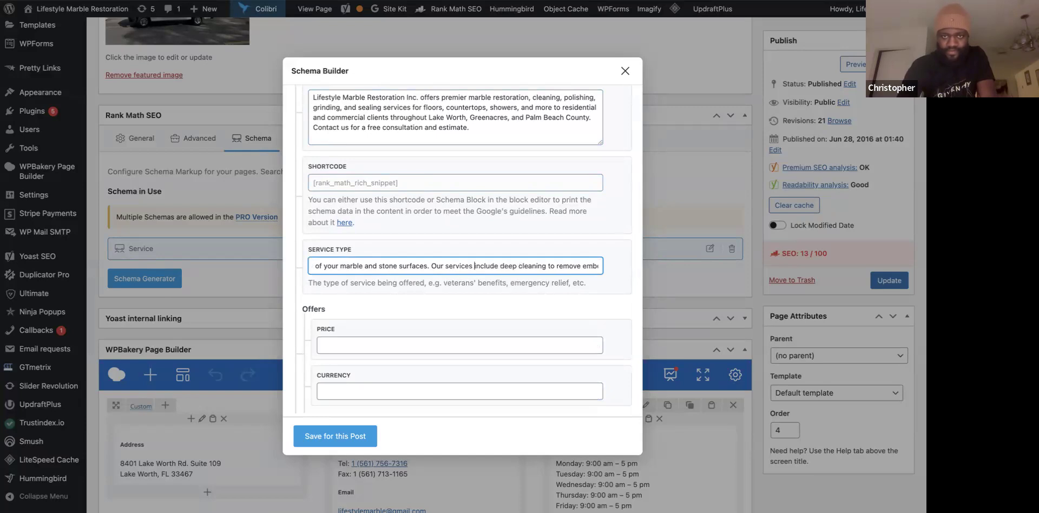
key(Right)
key(Right)
key(Right)
key(Right)
key(Right)
key(Right)
key(Right)
key(Right)
key(Right)
key(Right)
key(Right)
key(Right)
key(Right)
key(Right)
key(Right)
key(Right)
key(Right)
key(Right)
key(Right)
key(Right)
key(Right)
key(Right)
key(Right)
key(Right)
key(Right)
key(Right)
key(Right)
key(Right)
key(Right)
key(Right)
key(Right)
key(Right)
key(Right)
key(Right)
key(Right)
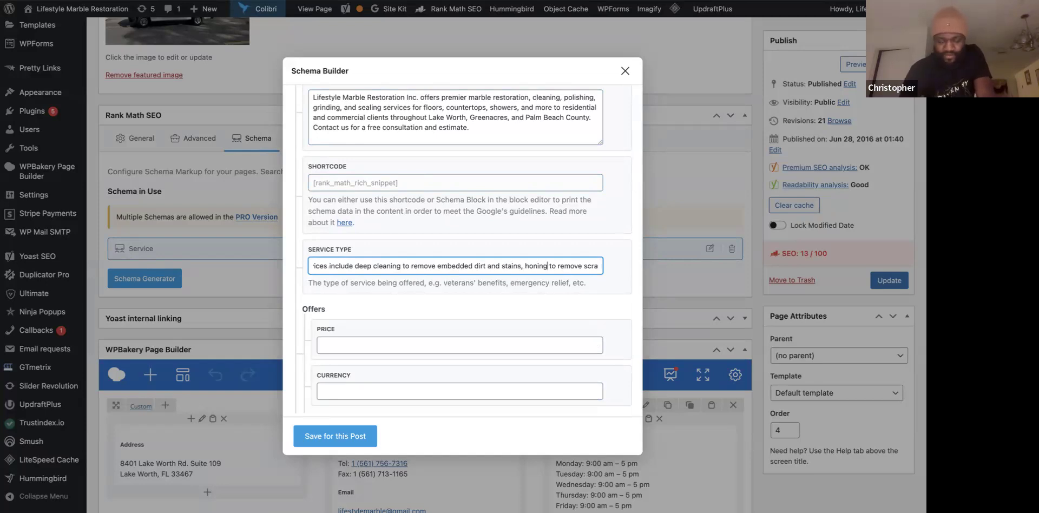
key(Right)
key(Right)
key(Right)
key(Right)
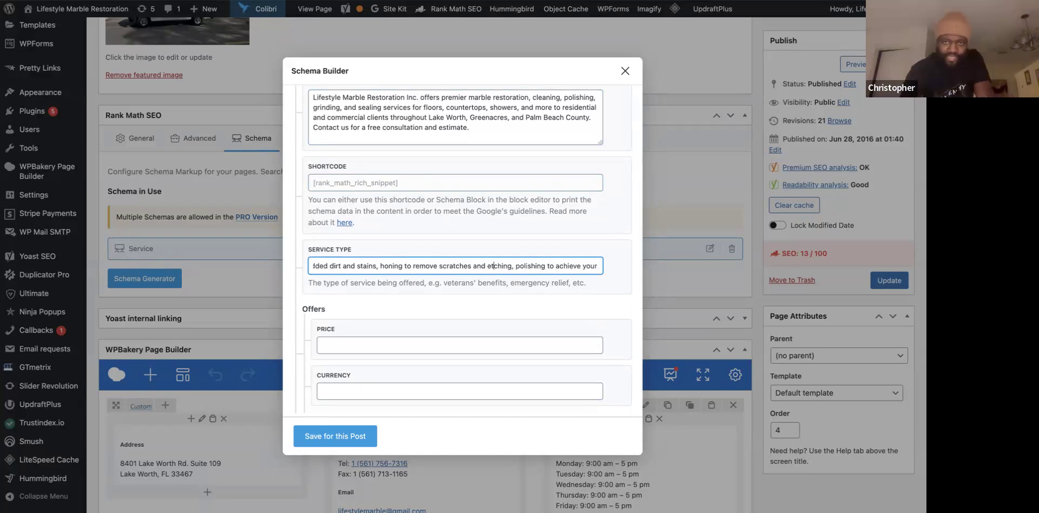
scroll(485, 266, right, 5)
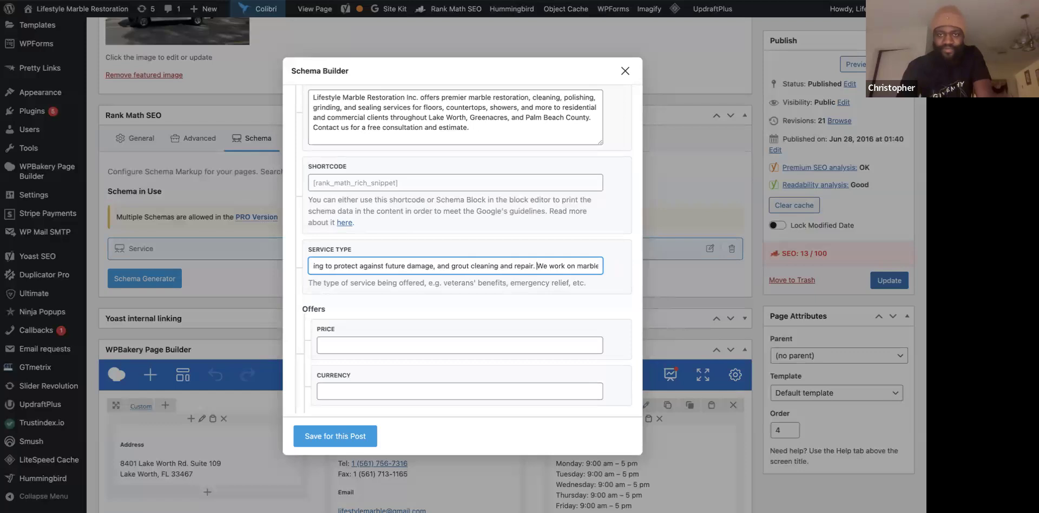
scroll(588, 266, right, 3)
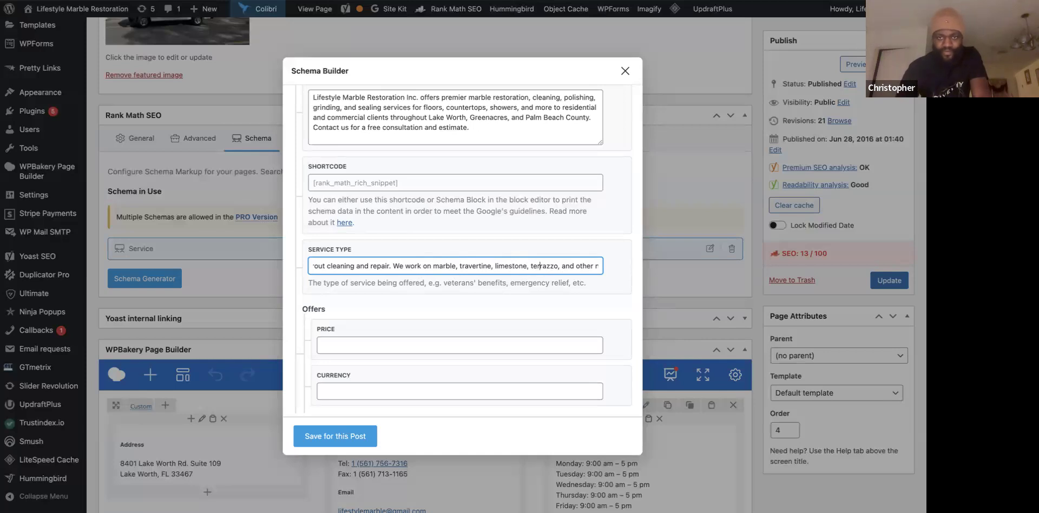
key(Right)
key(Right)
key(Right)
key(Right)
key(Right)
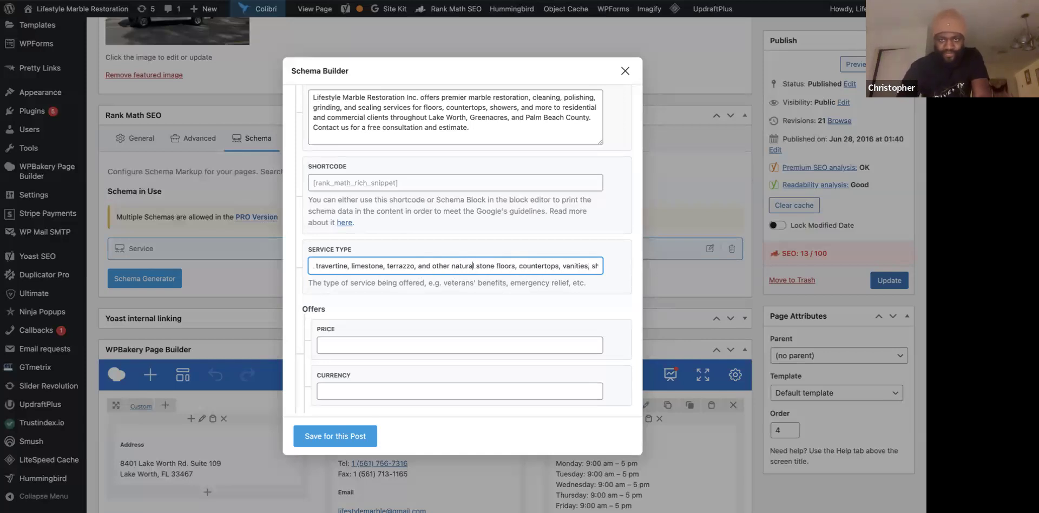
key(Right)
key(Right)
key(Right)
key(Right)
key(Right)
key(Right)
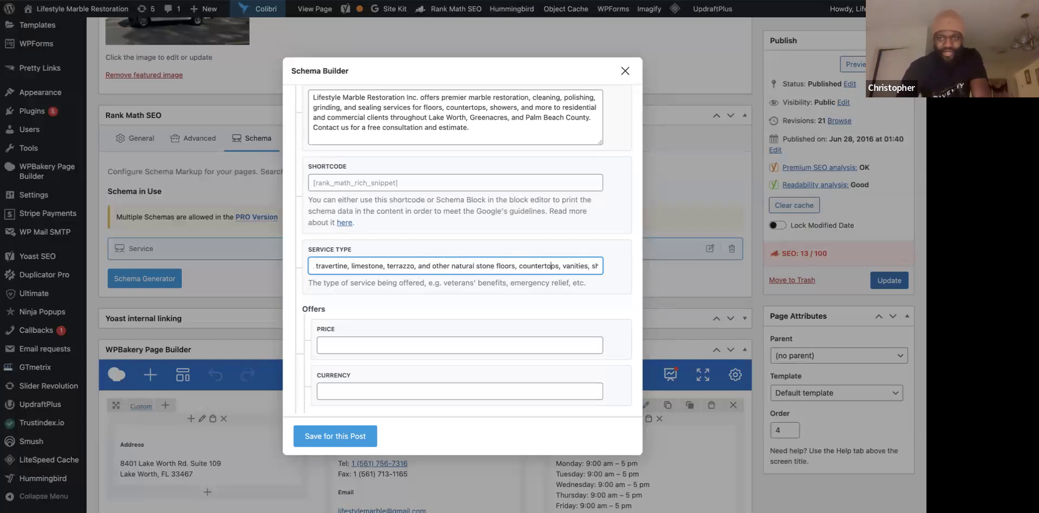
key(Right)
key(Right)
key(Right)
key(Right)
key(Right)
key(Right)
key(Right)
key(Right)
key(Right)
key(Right)
key(Right)
key(Right)
key(Right)
key(Right)
key(Right)
key(Right)
key(Right)
key(Right)
key(Right)
key(Right)
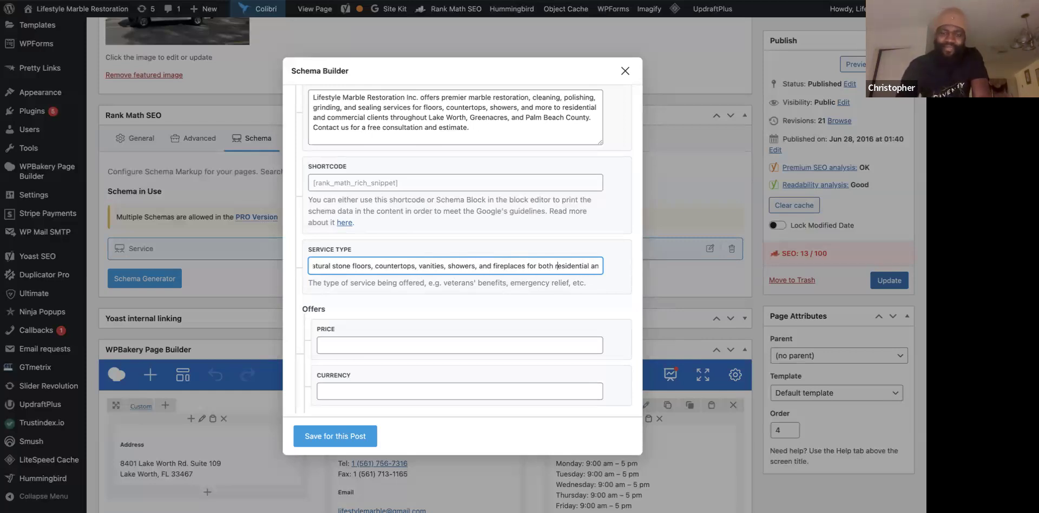
key(Right)
key(Right)
key(Right)
key(Right)
key(Right)
key(Right)
key(Right)
key(Right)
key(Right)
key(Right)
key(Right)
key(Right)
key(Right)
key(Right)
key(Right)
key(Right)
key(Right)
key(Right)
key(Right)
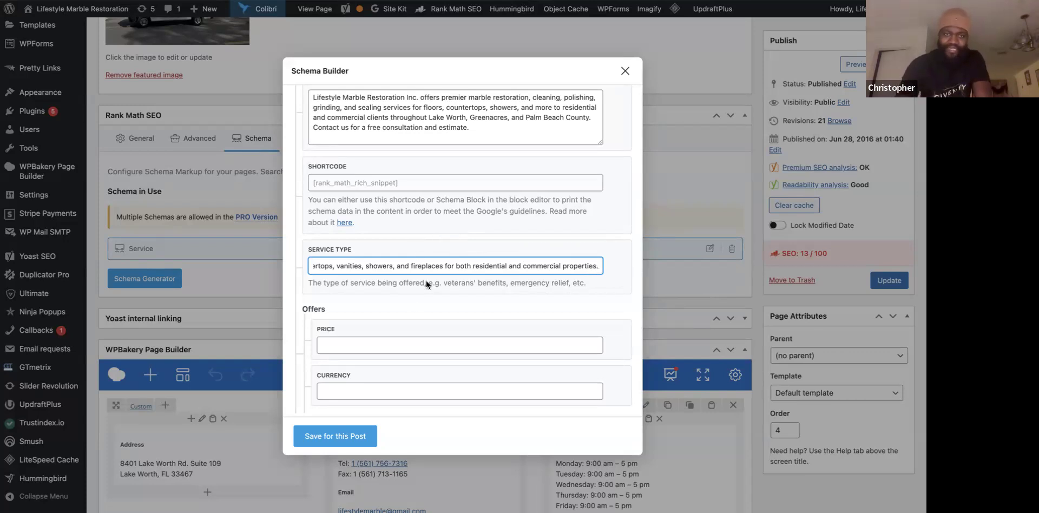
scroll(383, 254, up, 3)
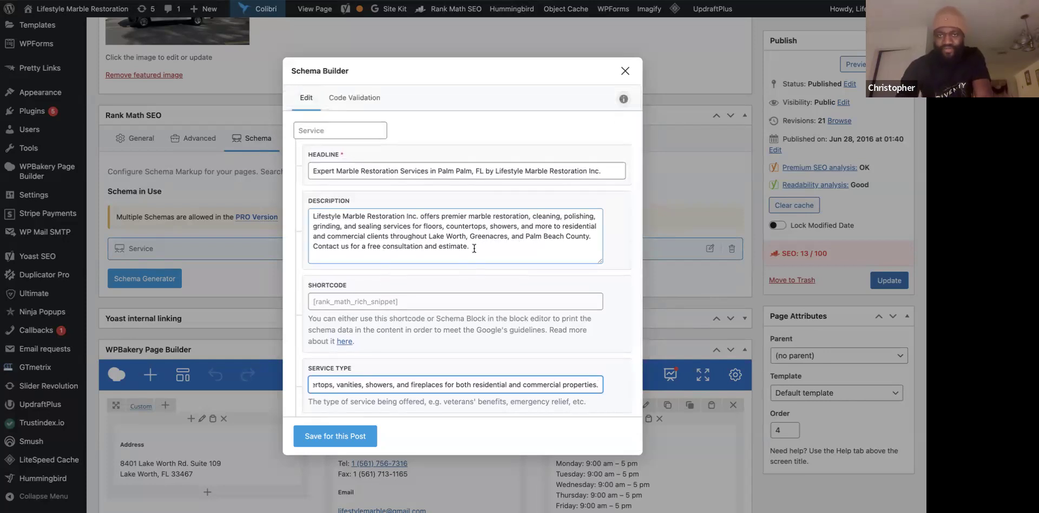
Replace 'Lake Worth' and 'Greenacres' in the schema description with 'Palm Beach' and 'West Palm Beach'.
double_click(434, 237)
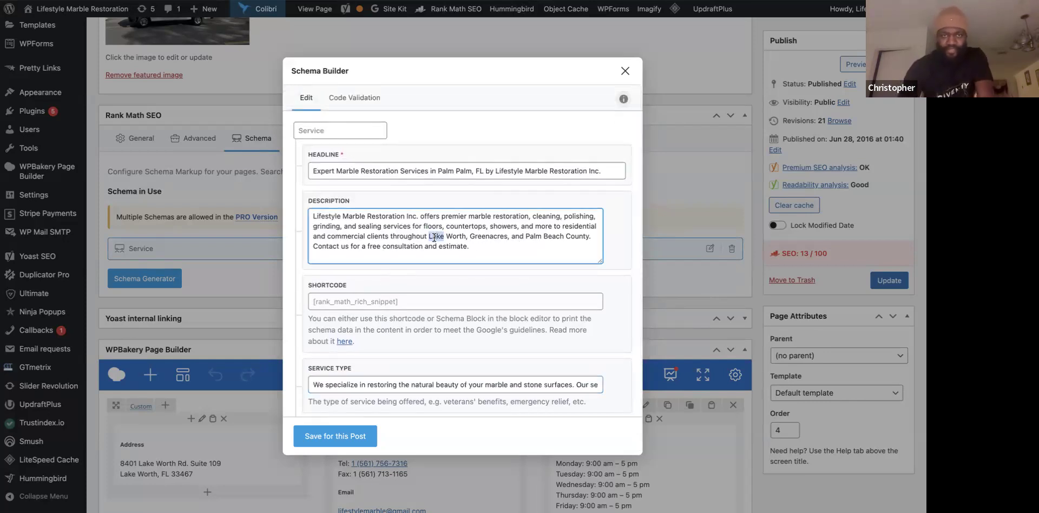
text(Palm)
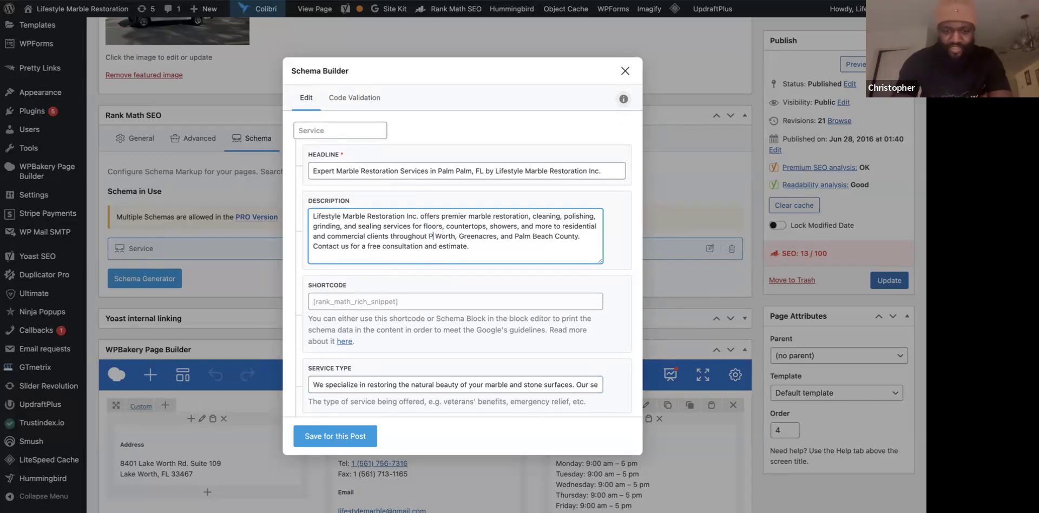
double_click(459, 237)
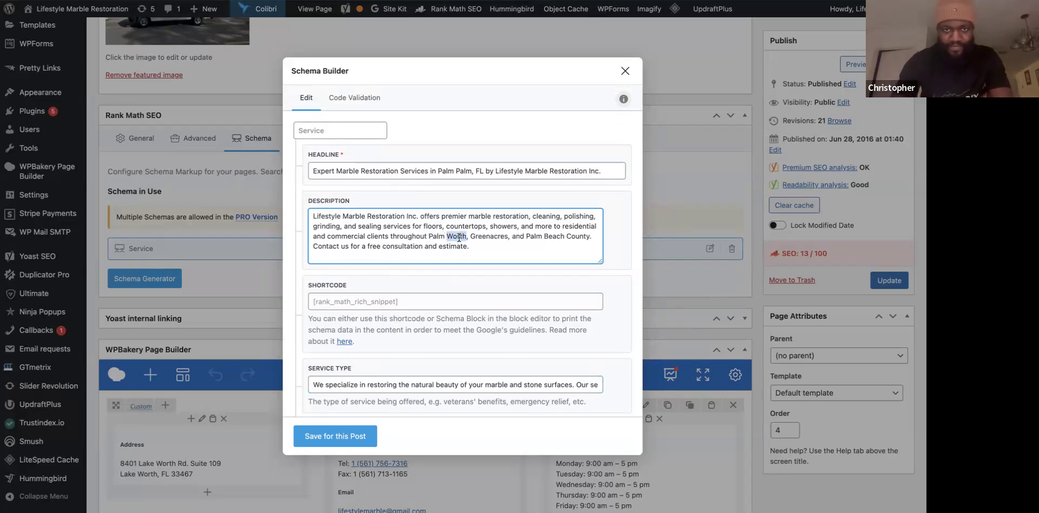
text(Beach)
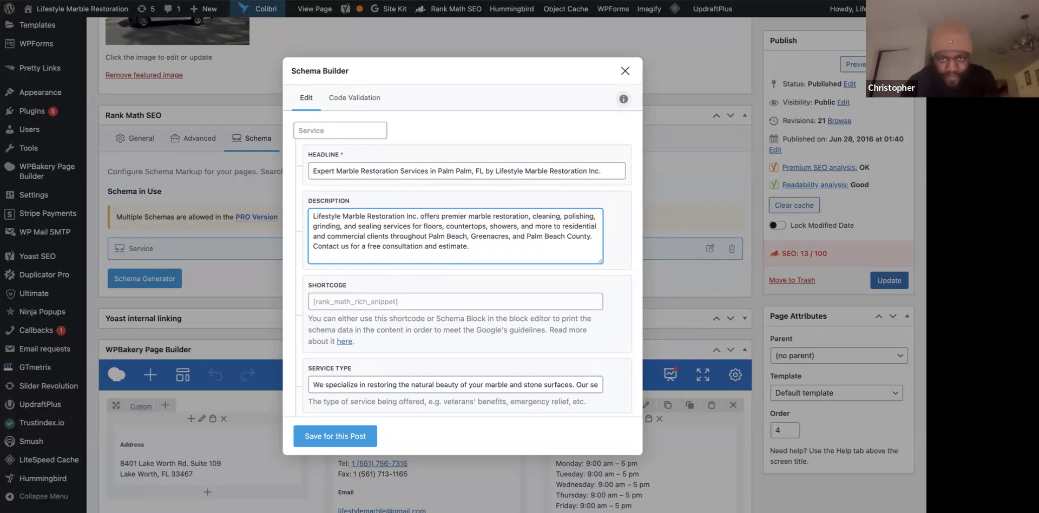
double_click(488, 235)
text(West)
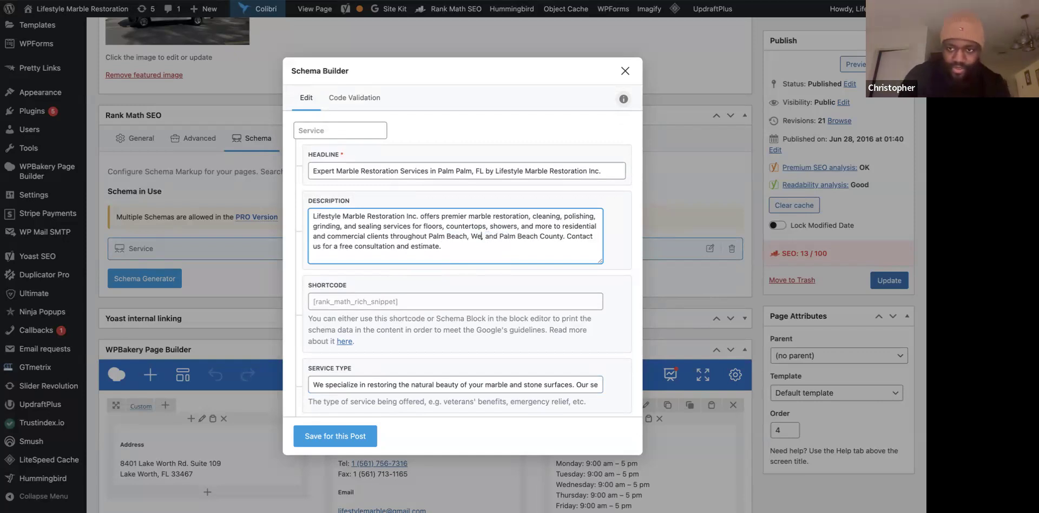
text( PAlm)
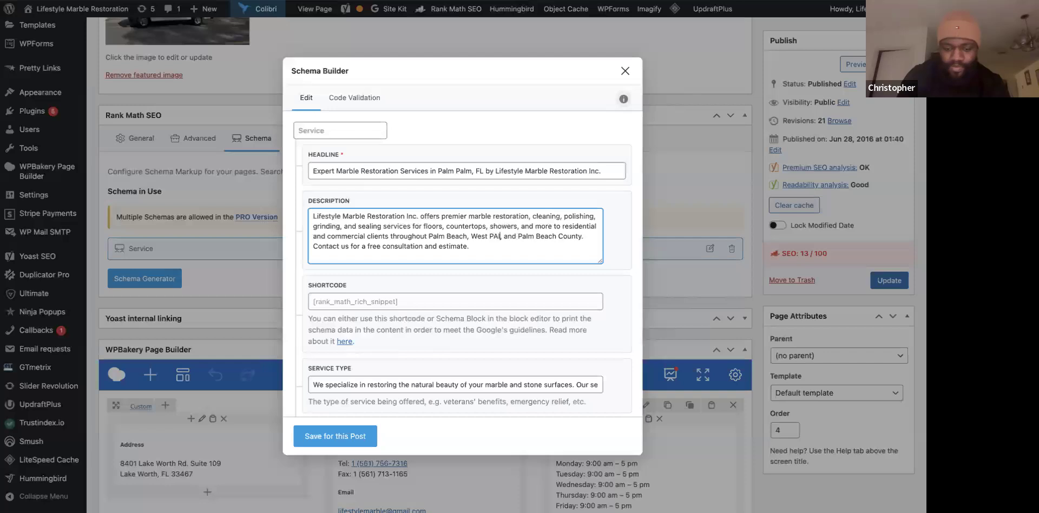
key(BackSpace)
key(BackSpace)
key(BackSpace)
text(alm Beach)
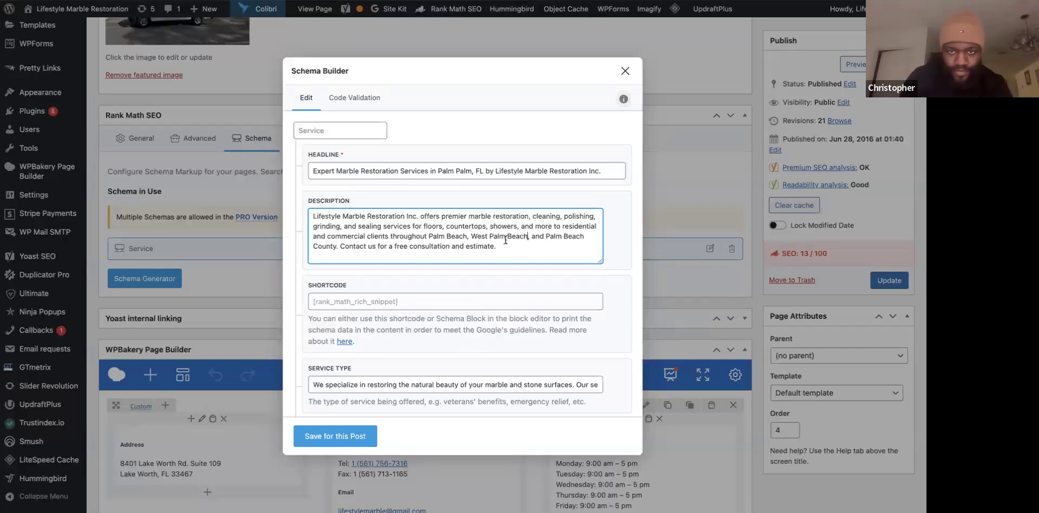
Check the 'Palm Beach County' wording and select the Service schema name text.
double_click(554, 236)
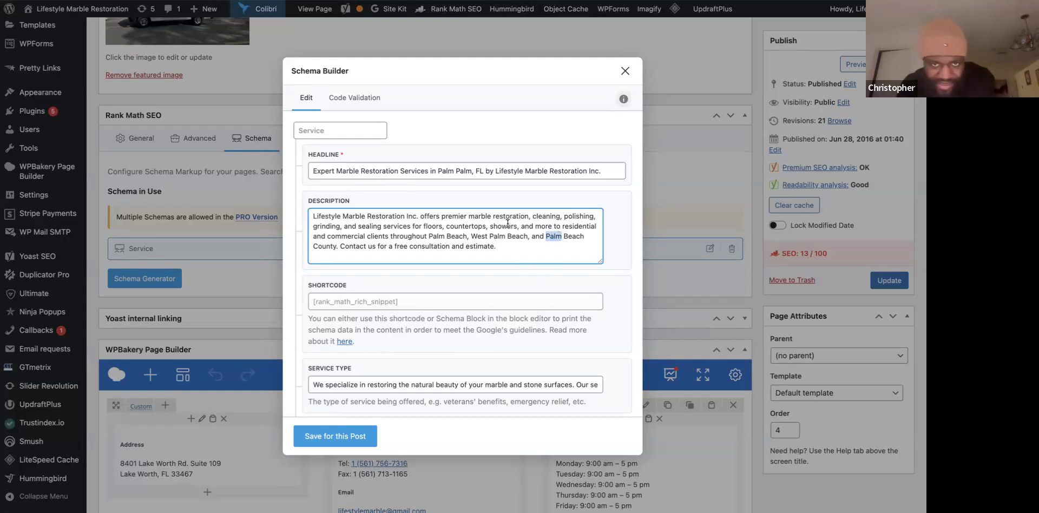
scroll(478, 206, down, 2)
scroll(478, 206, up, 2)
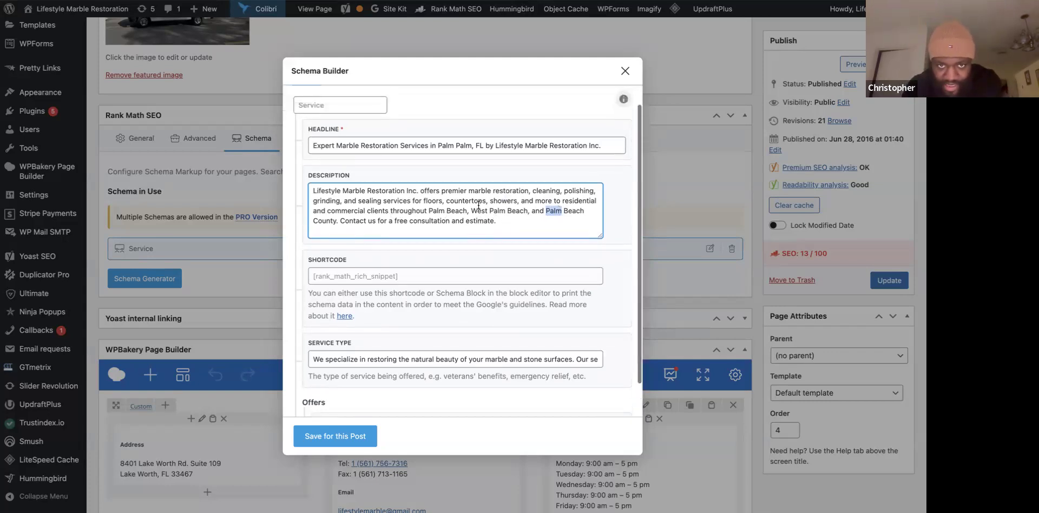
click(364, 133)
double_click(363, 134)
click(354, 133)
double_click(353, 136)
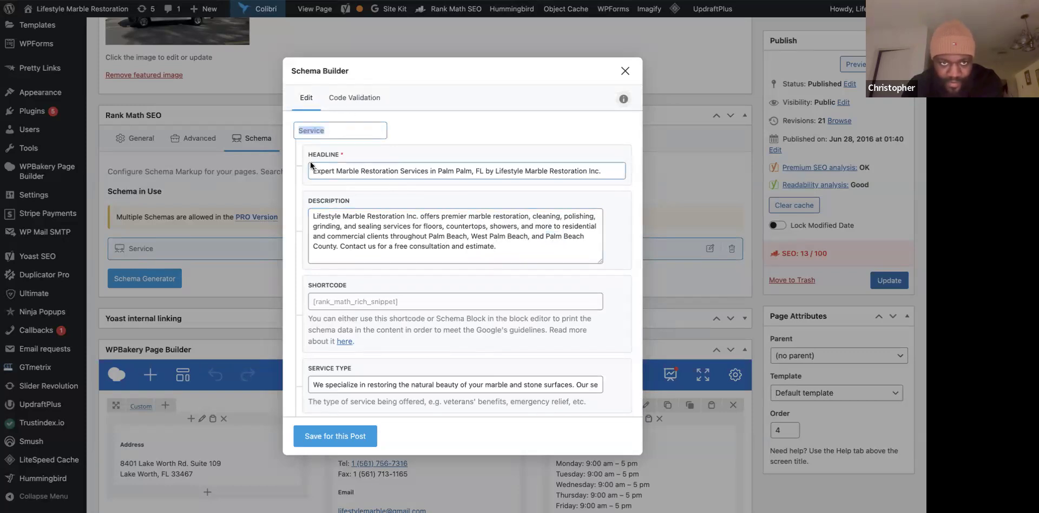
Review the Service schema's shortcode and the empty offer Price and Currency fields.
scroll(410, 277, down, 1)
scroll(410, 277, down, 1)
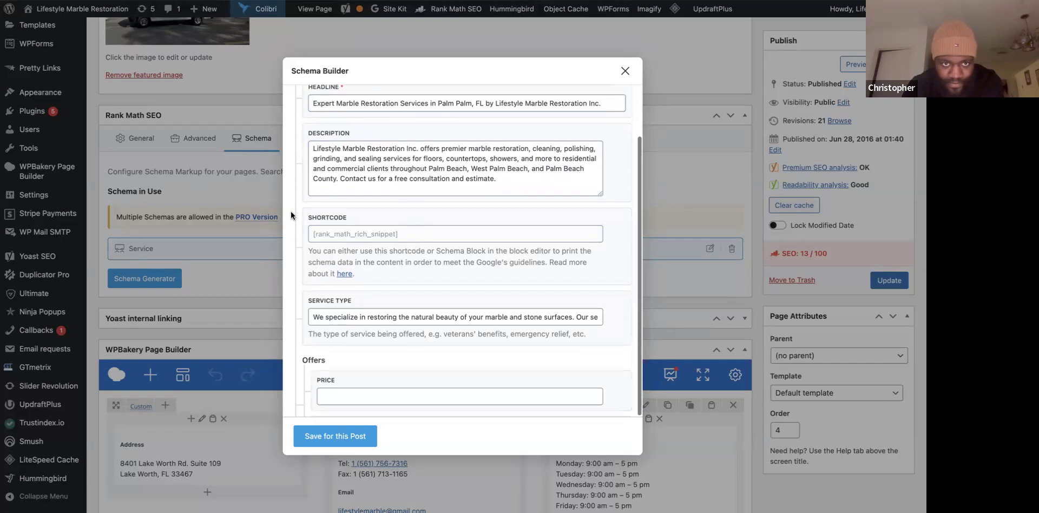
click(341, 231)
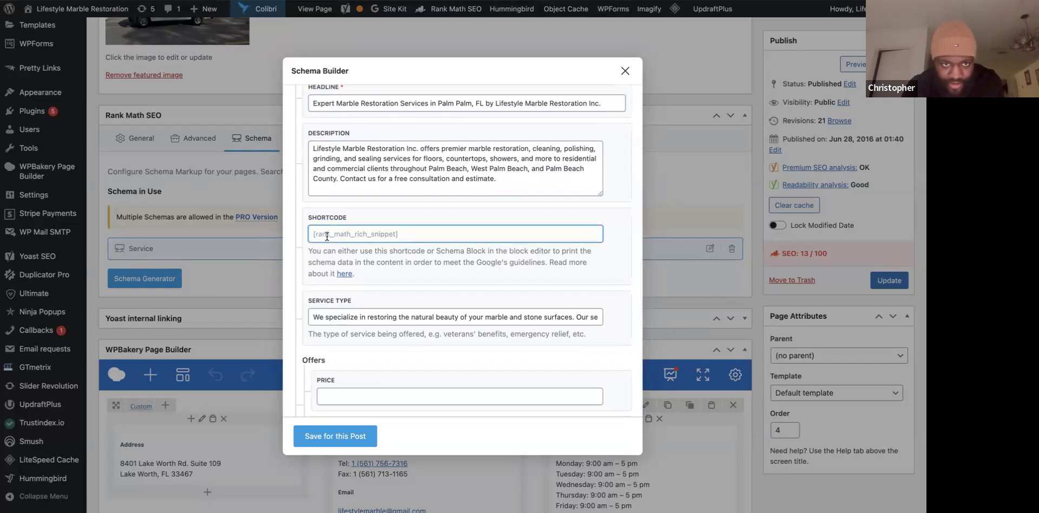
triple_click(327, 233)
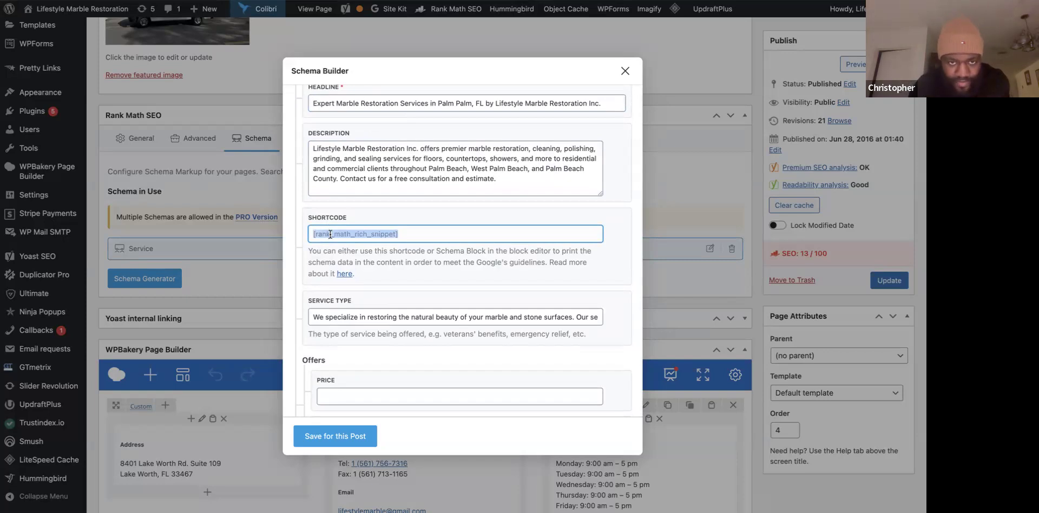
click(335, 249)
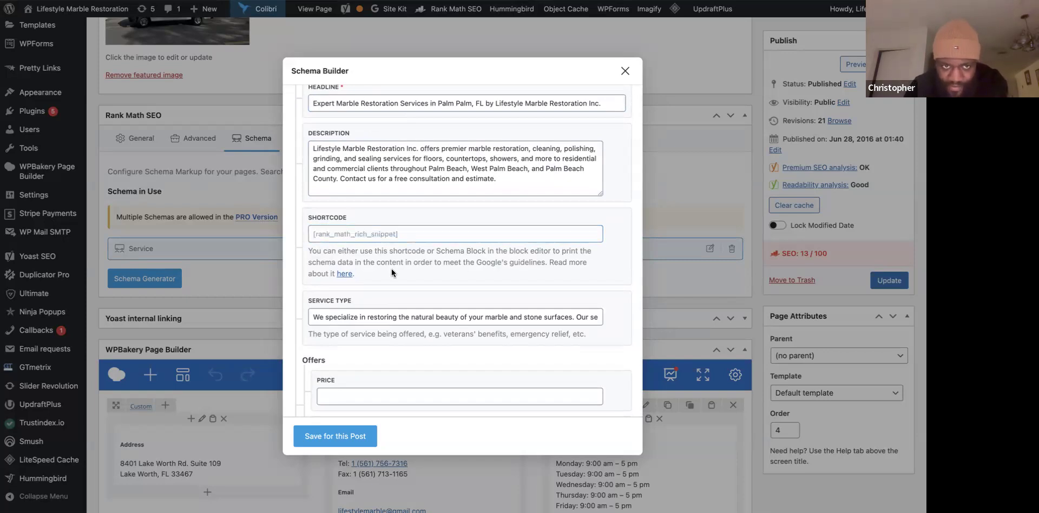
scroll(339, 255, down, 1)
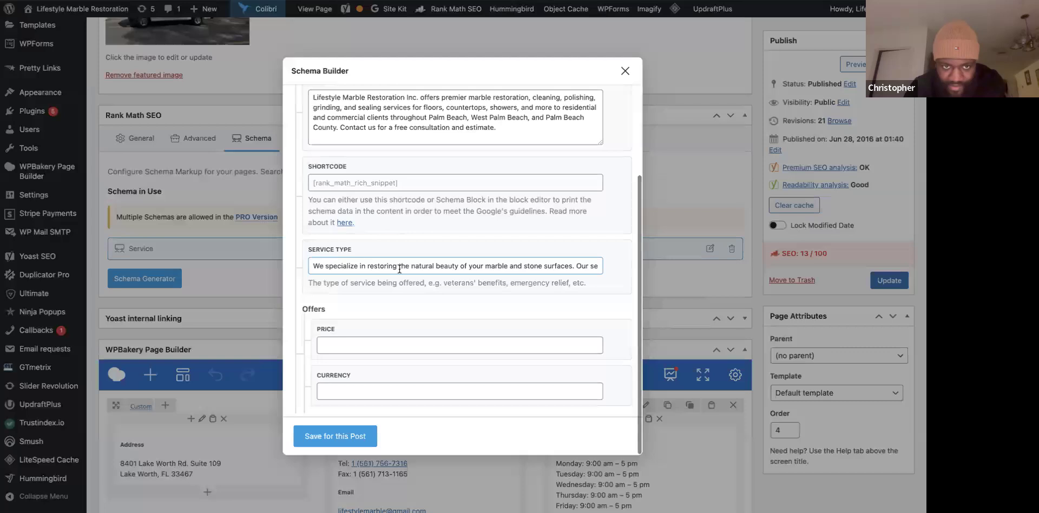
click(356, 344)
click(358, 385)
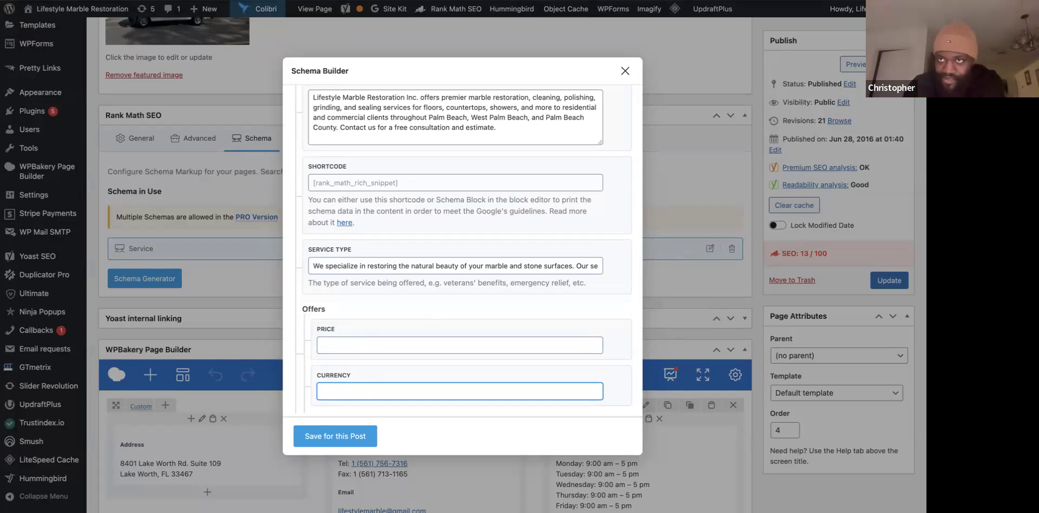
key(ctrl+Tab)
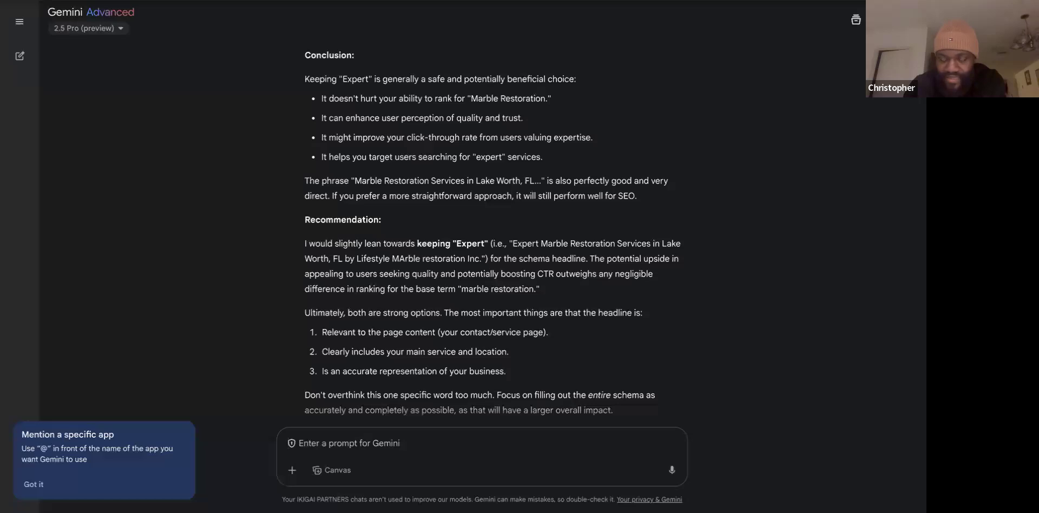
Ask Gemini whether the Service schema needs a price and currency filled in.
key(ctrl+Tab)
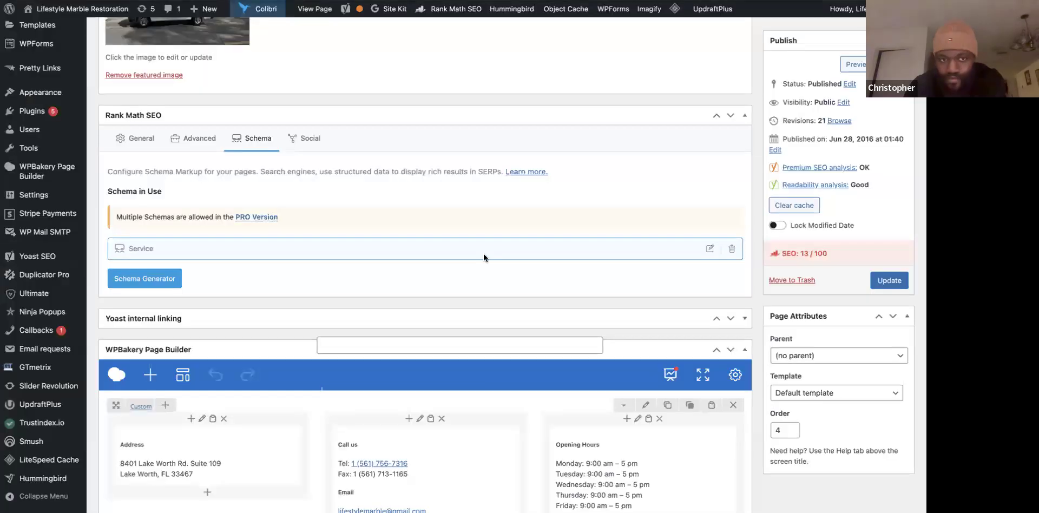
key(ctrl+shift+Tab)
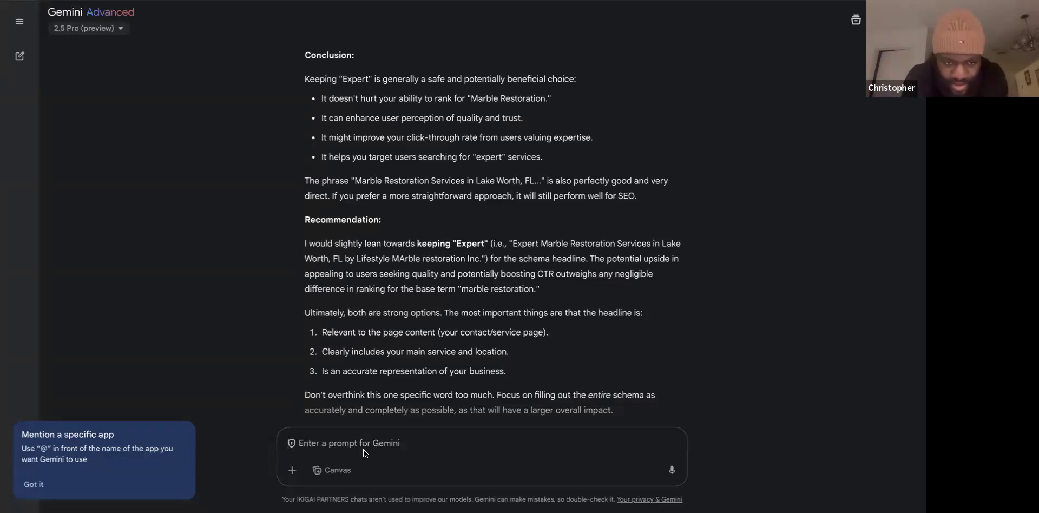
text(Okay. So for the schema it's asking for a price and a currency. Should we even put something like that? I mean we need to actually look at an area to do an estimate to actually determine the price. So how would we look at that? Should I leave it empty? Or is there a number I should put?)
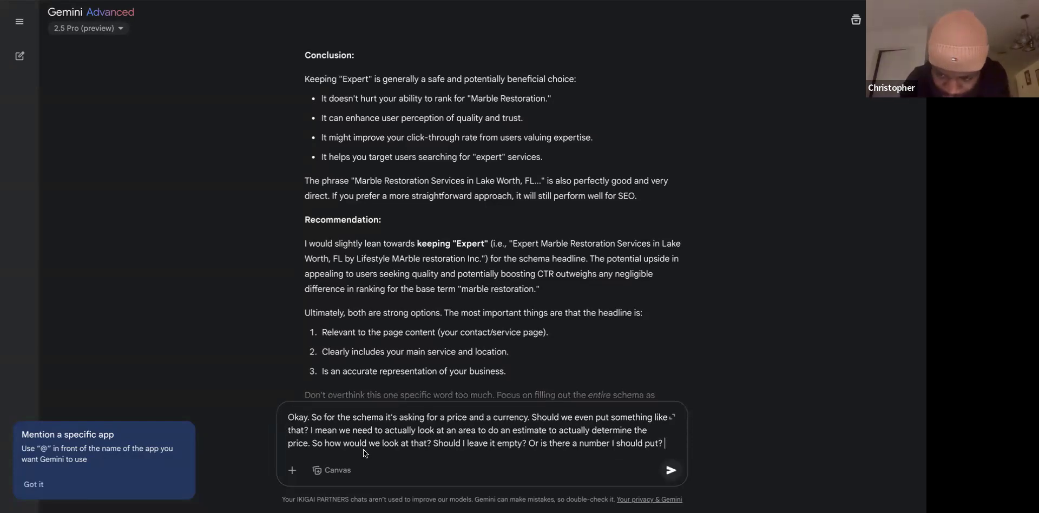
key(Return)
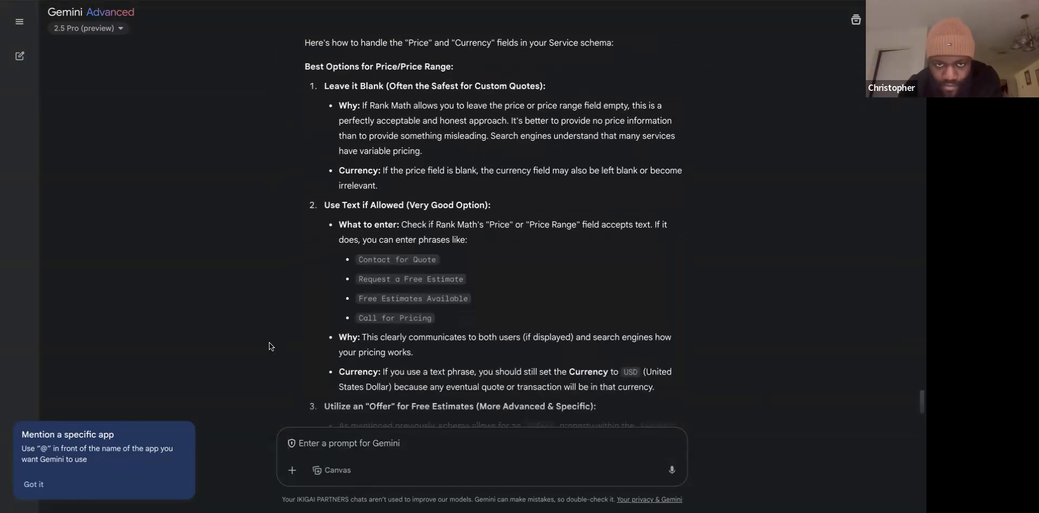
Read Gemini's advice to leave the price blank, then save the Service schema for this post.
scroll(268, 342, down, 2)
scroll(268, 343, down, 1)
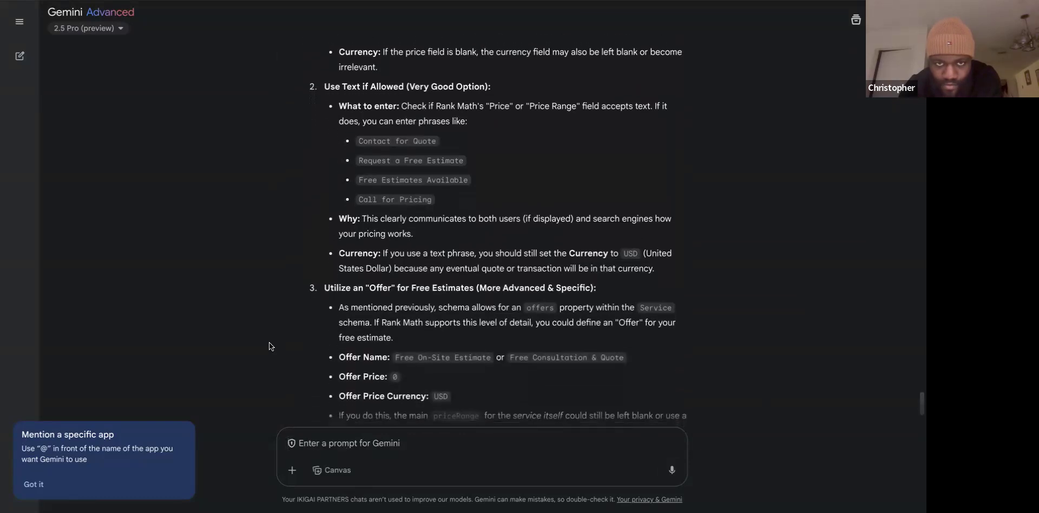
scroll(269, 342, down, 1)
scroll(411, 262, down, 2)
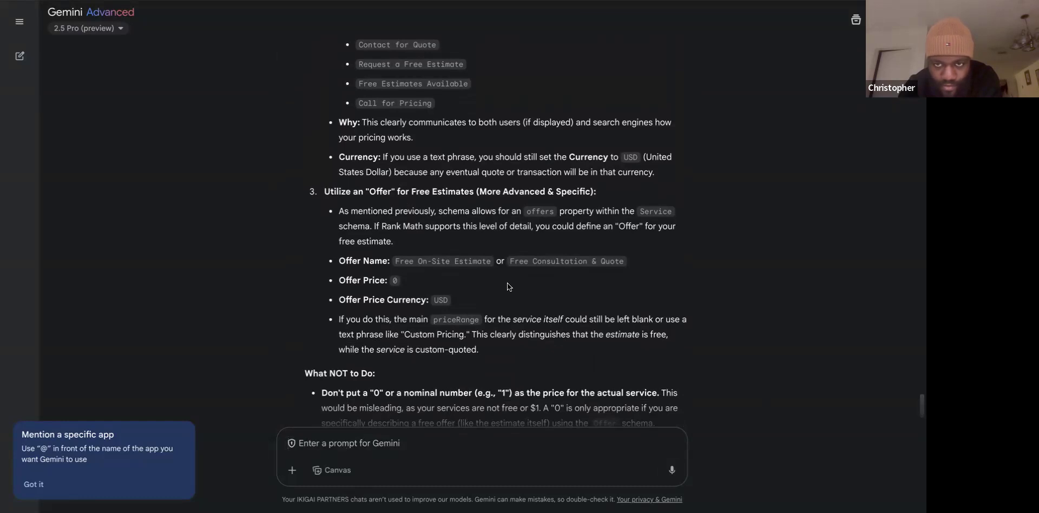
scroll(508, 283, down, 2)
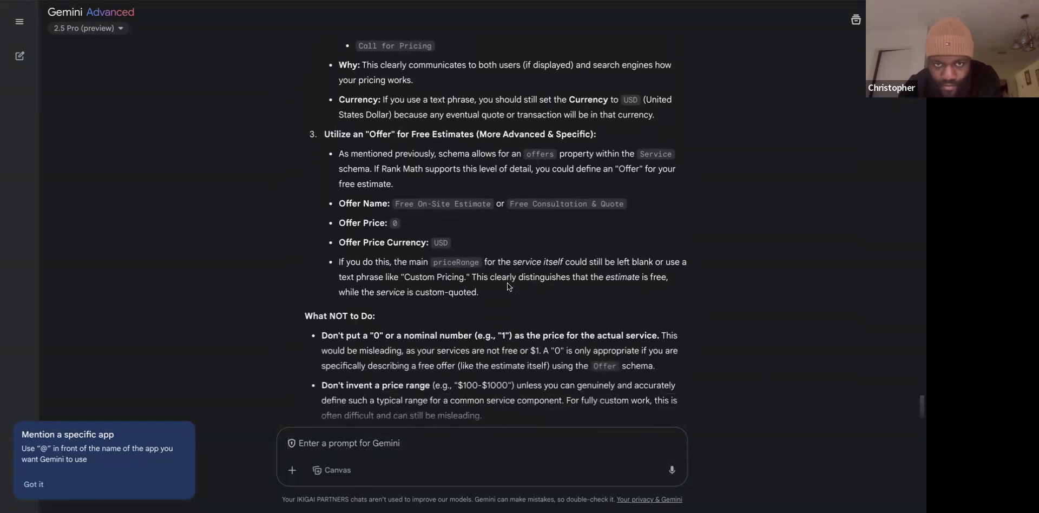
scroll(507, 284, down, 2)
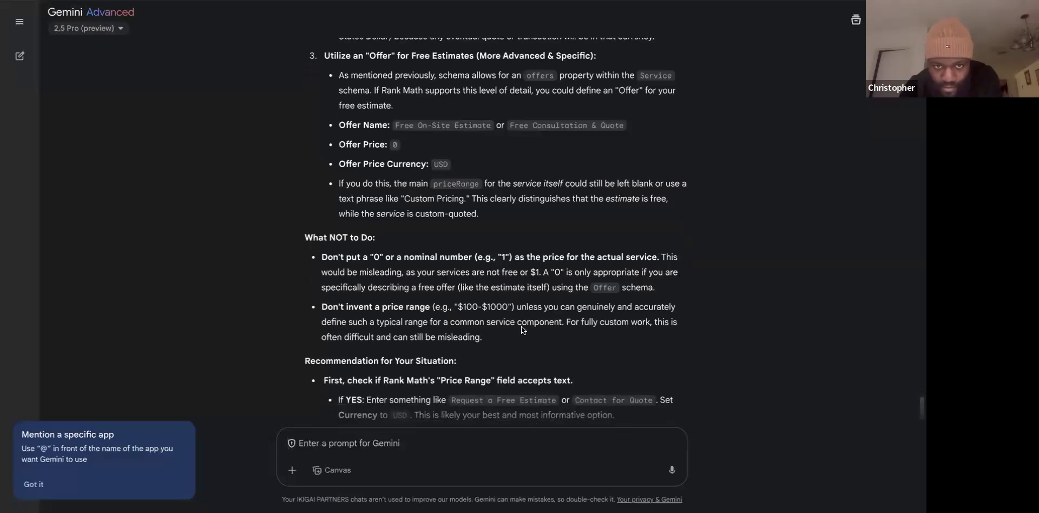
scroll(521, 326, down, 2)
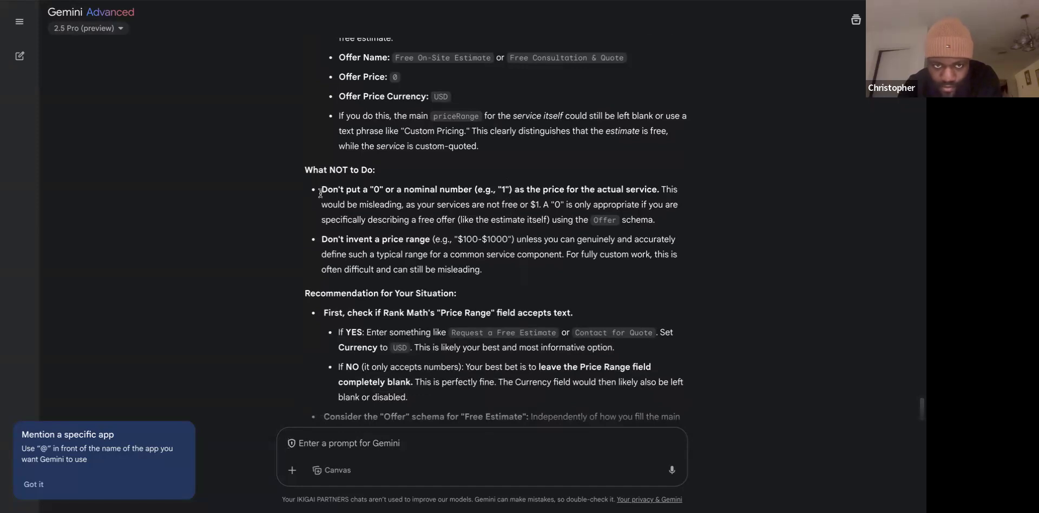
scroll(479, 317, down, 1)
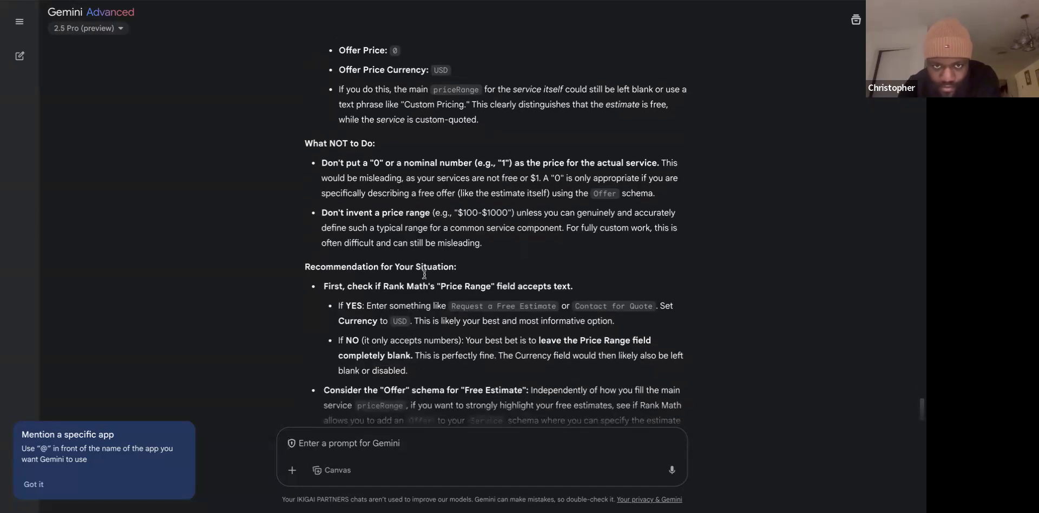
scroll(465, 339, down, 1)
scroll(465, 339, down, 2)
scroll(465, 342, down, 3)
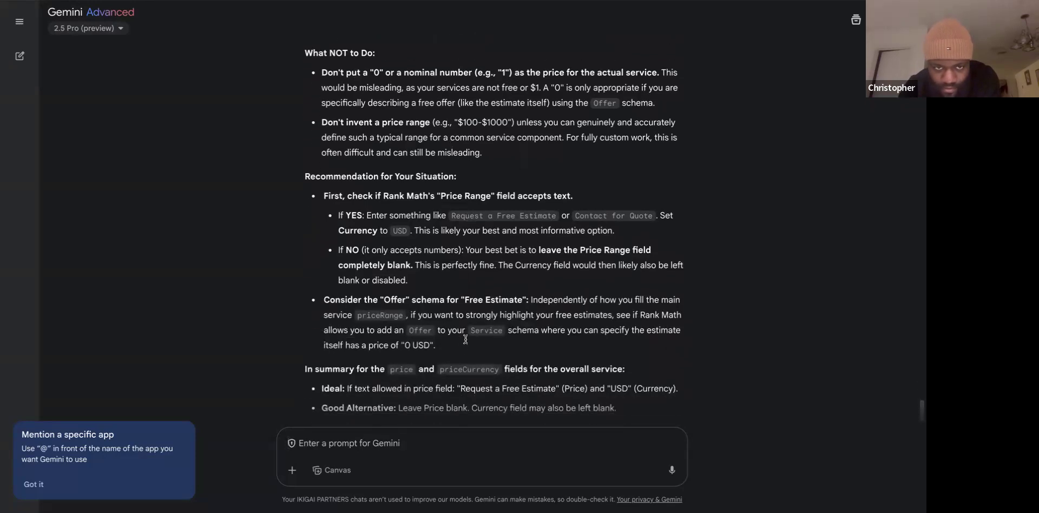
scroll(466, 339, down, 1)
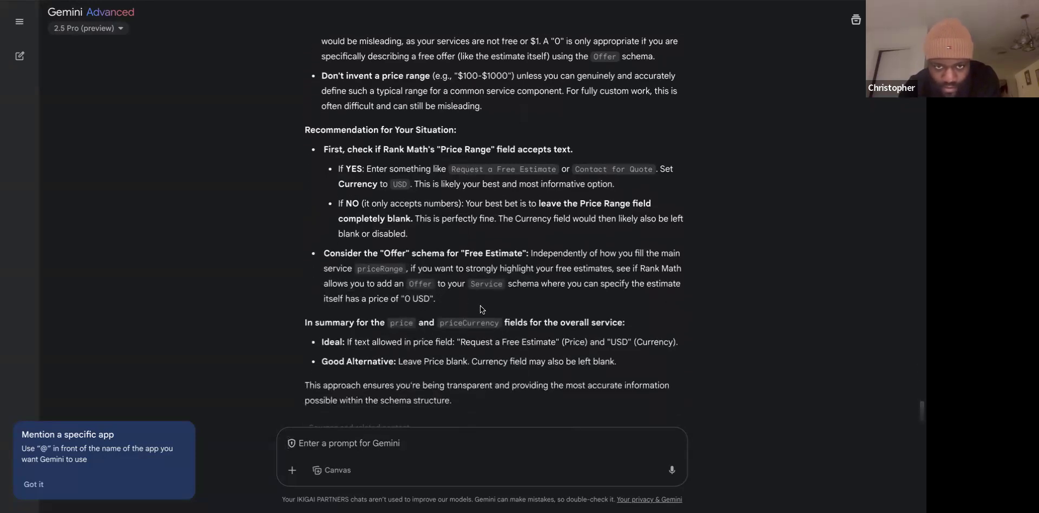
scroll(539, 324, down, 3)
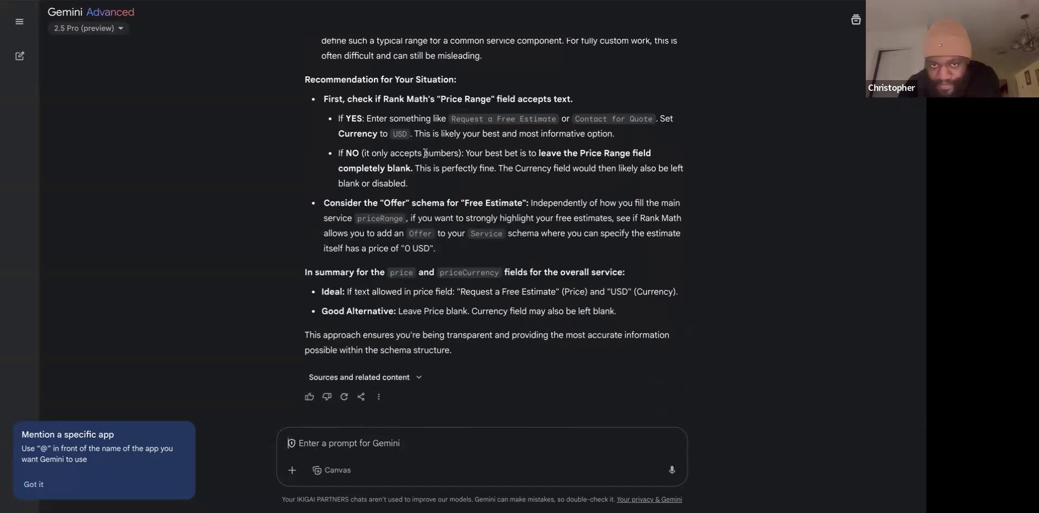
key(ctrl+Tab)
click(318, 432)
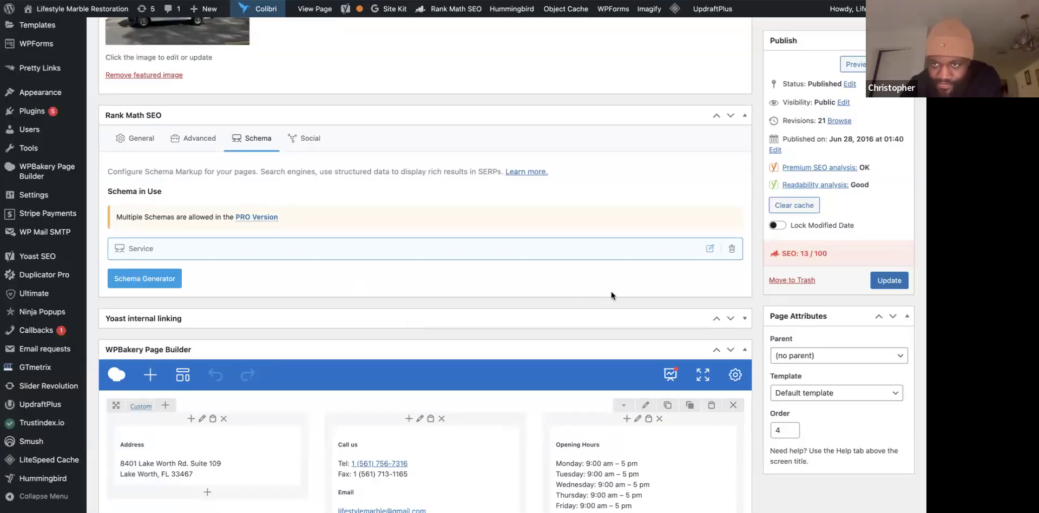
Update the contact page to save the schema changes.
click(890, 281)
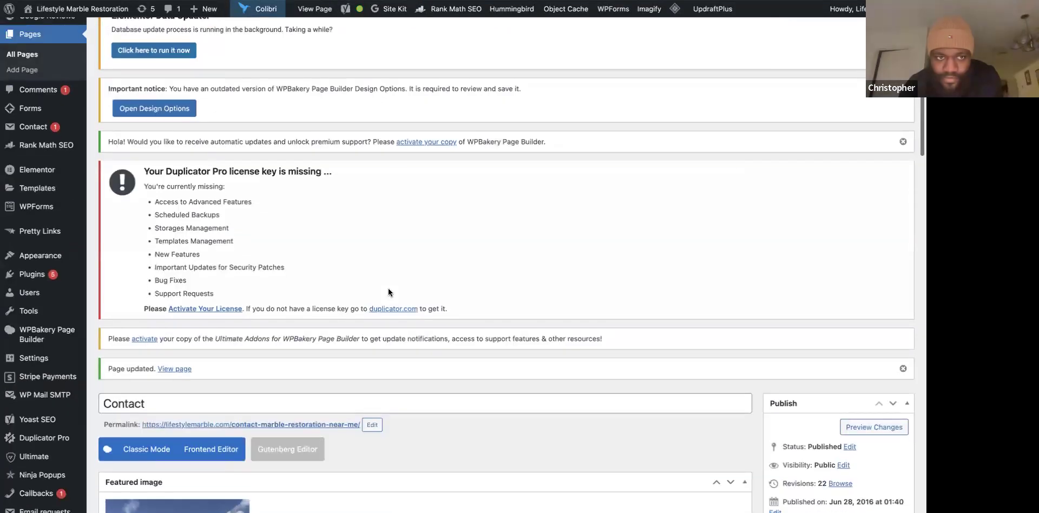
scroll(388, 289, down, 5)
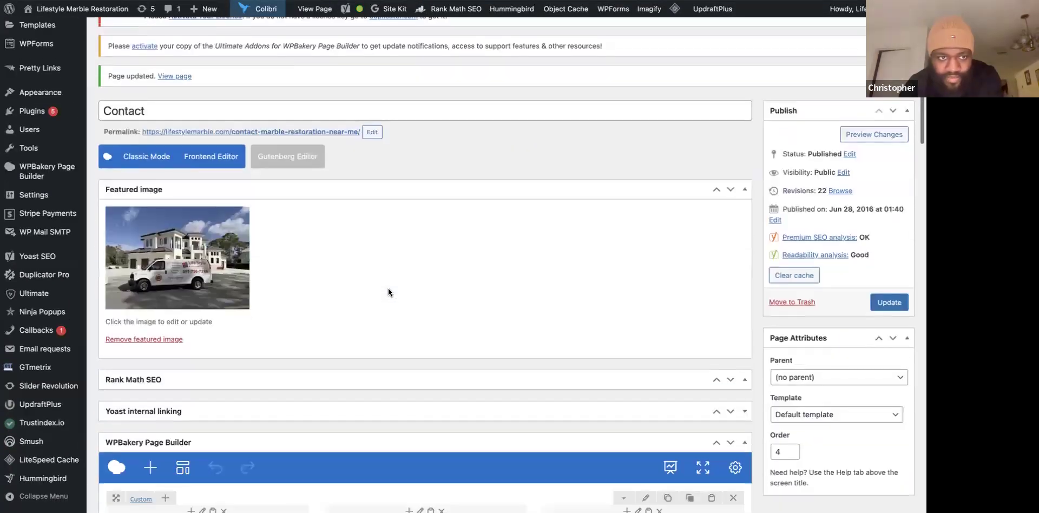
scroll(388, 288, down, 1)
scroll(271, 256, down, 1)
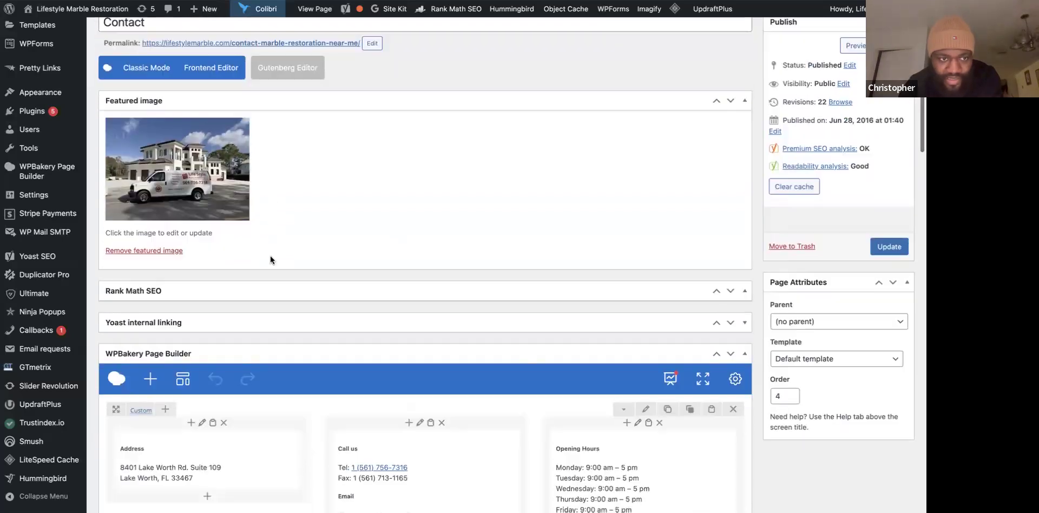
scroll(270, 256, down, 2)
Expand Rank Math SEO and show its Advanced settings with the empty Breadcrumb Title field.
click(385, 197)
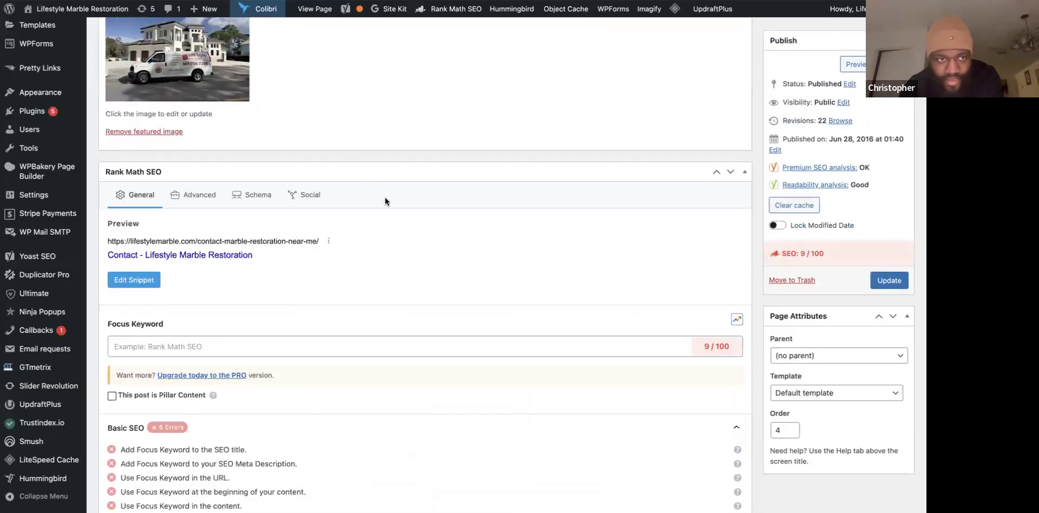
scroll(365, 247, down, 1)
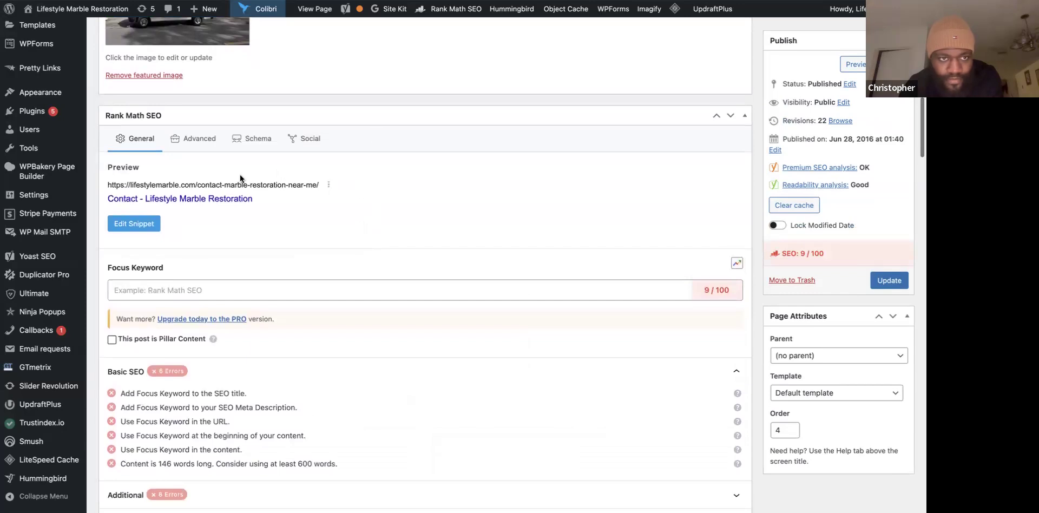
click(202, 141)
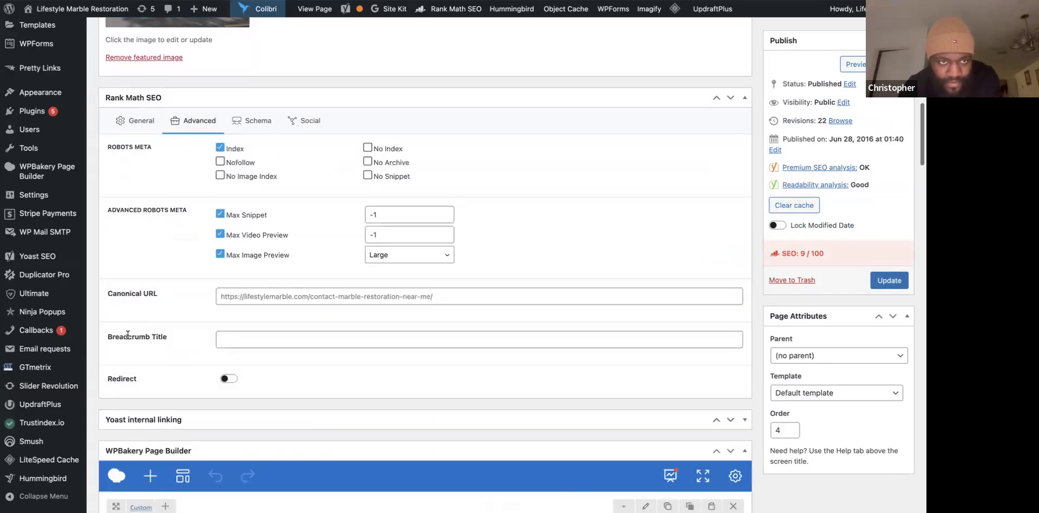
scroll(127, 335, down, 1)
scroll(127, 335, down, 2)
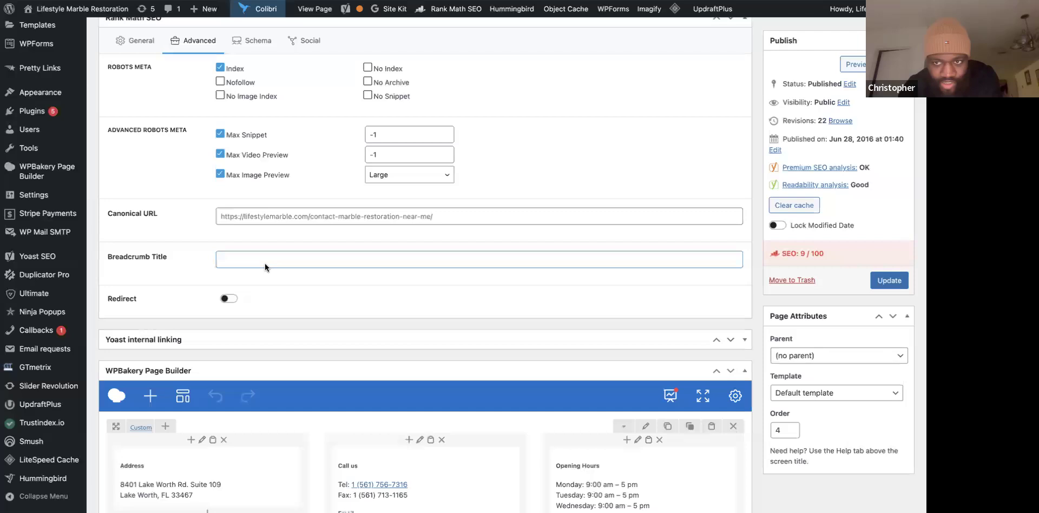
scroll(192, 228, up, 1)
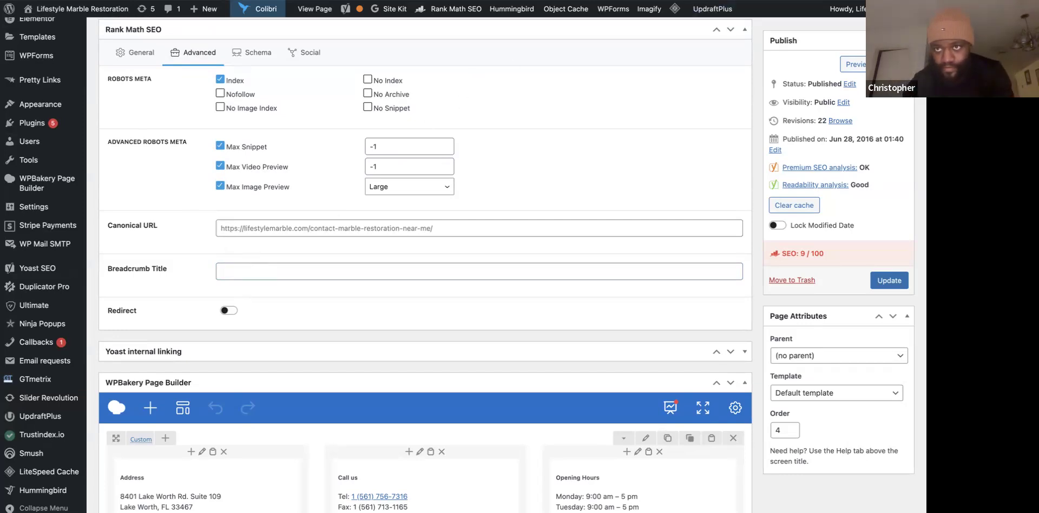
key(ctrl+Tab)
Send Gemini a screenshot of the advanced settings and ask it to suggest a breadcrumb title.
key(ctrl+v)
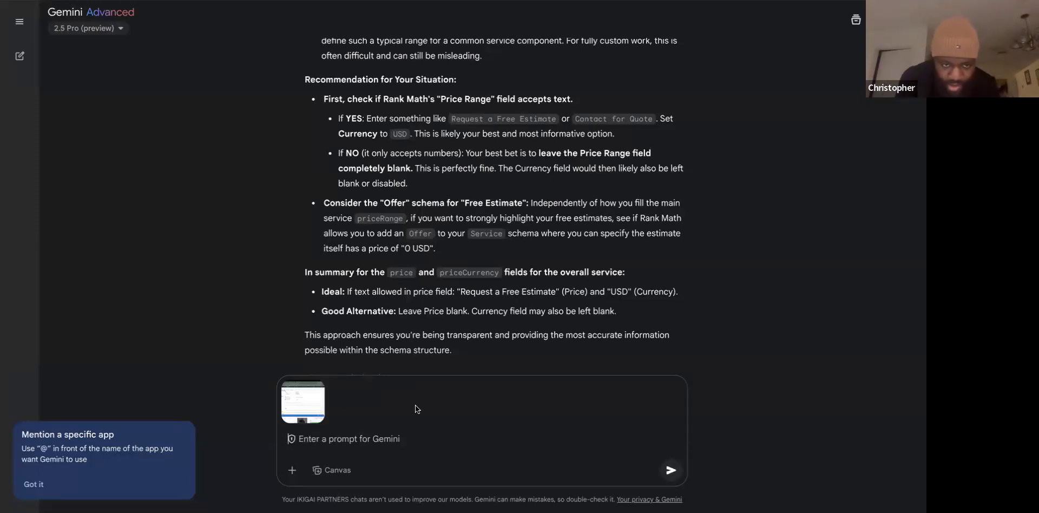
text(Okay, for the same page, can you generate a breadcrumb?)
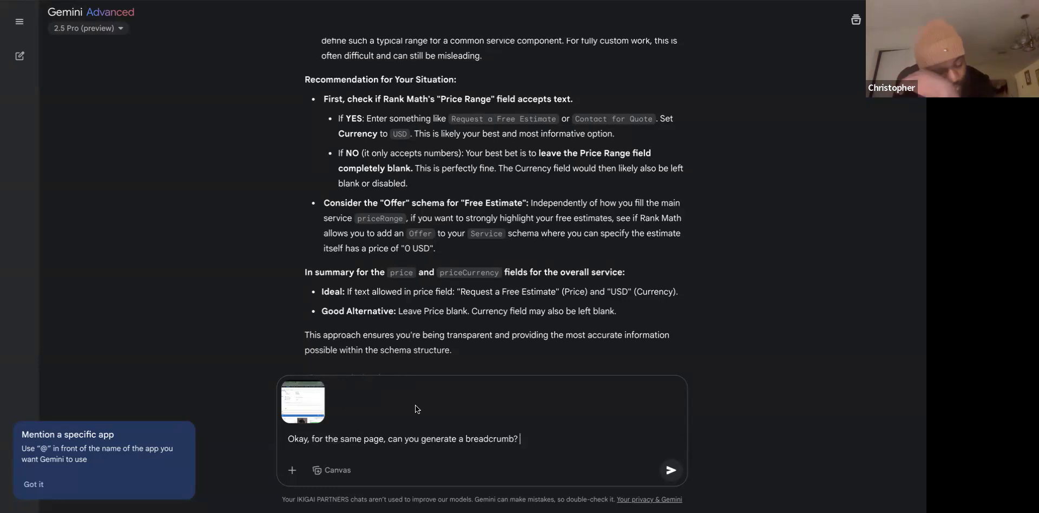
key(Return)
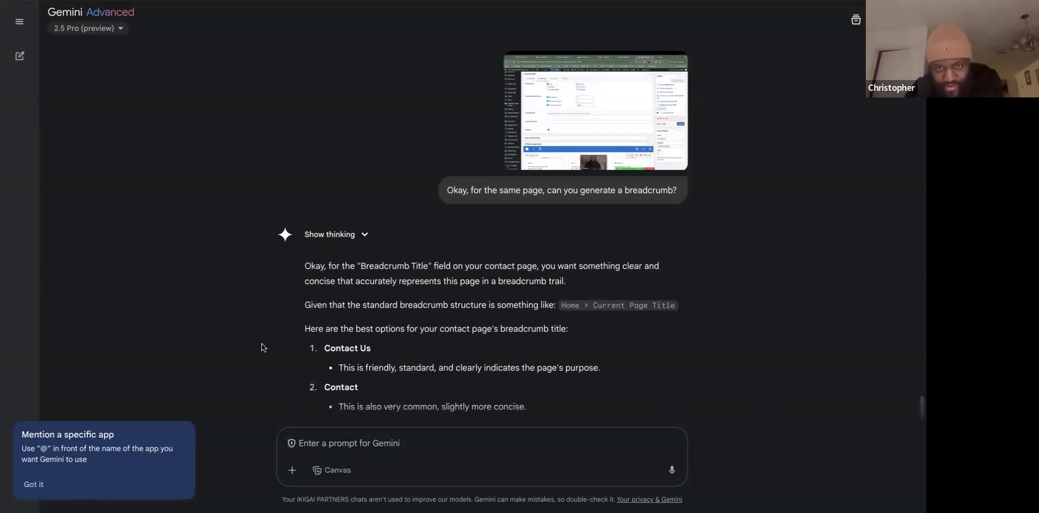
scroll(261, 343, down, 3)
scroll(262, 344, down, 2)
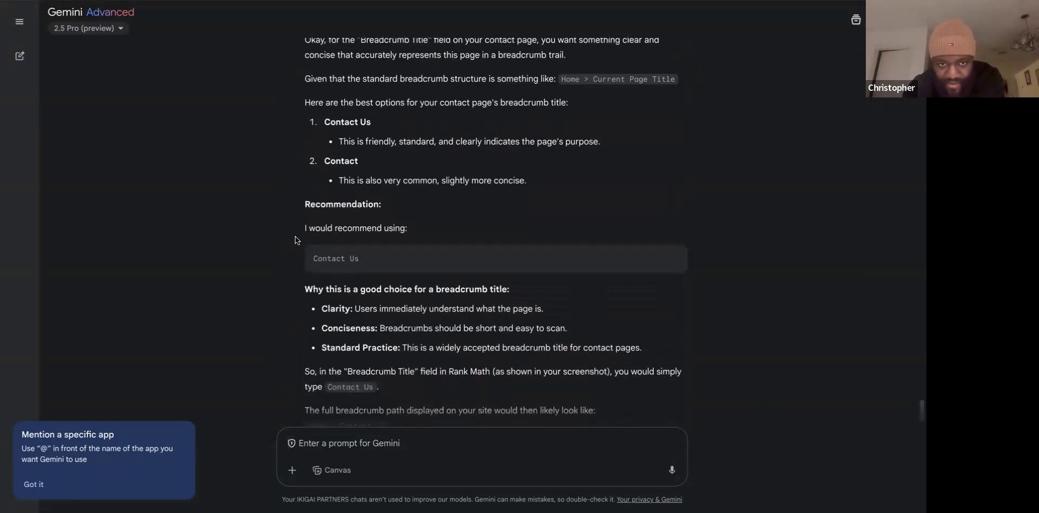
scroll(295, 239, down, 1)
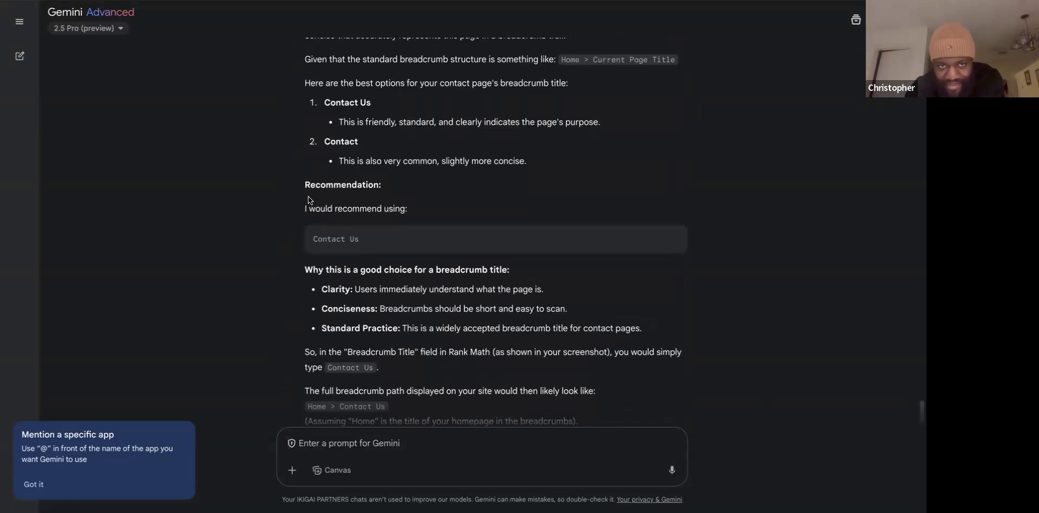
scroll(307, 199, down, 2)
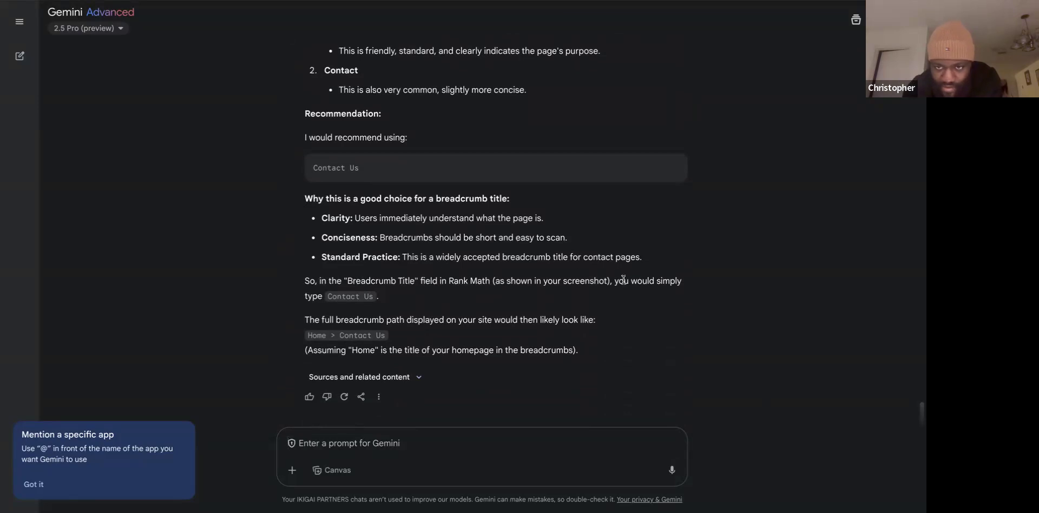
Copy the recommended breadcrumb title 'Contact Us' from Gemini's reply.
triple_click(352, 335)
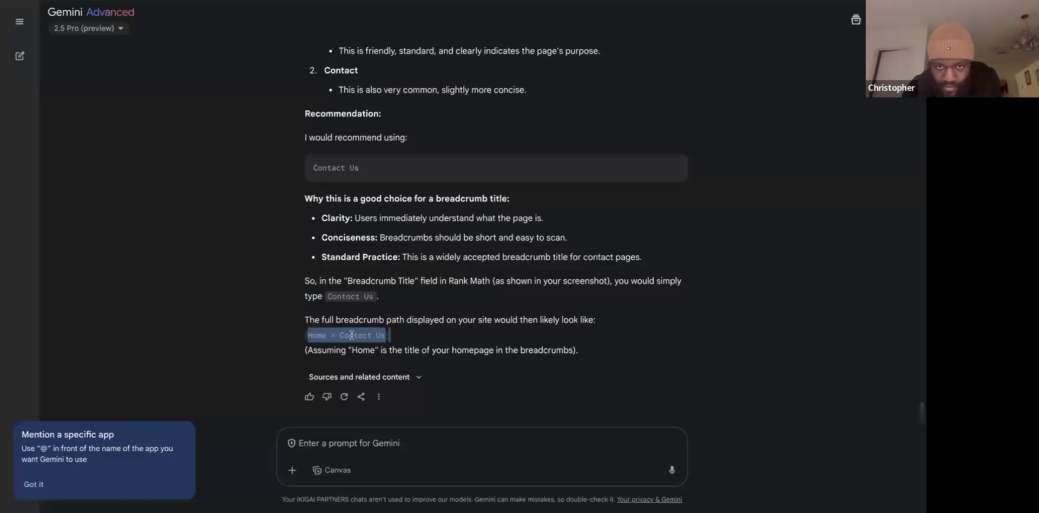
click(363, 305)
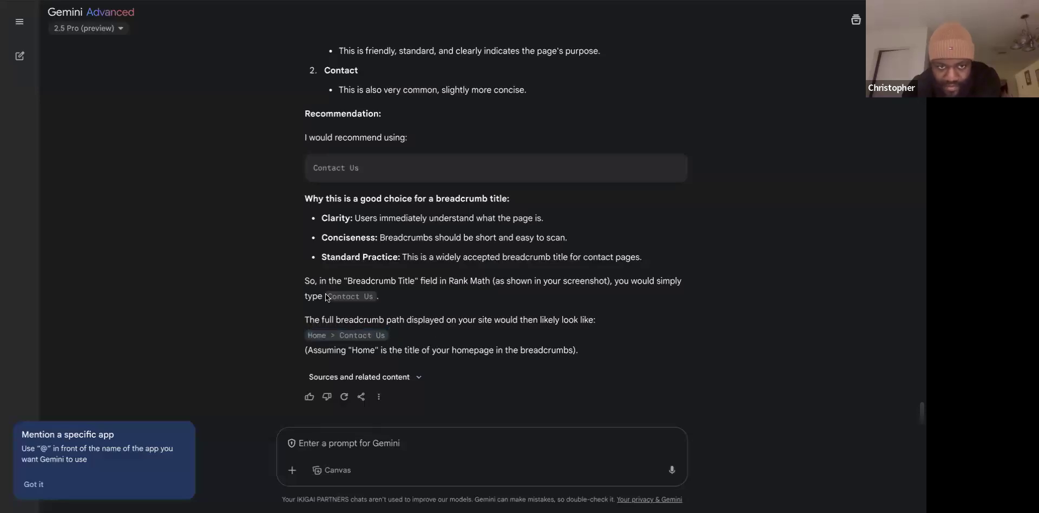
drag(359, 295, 378, 296)
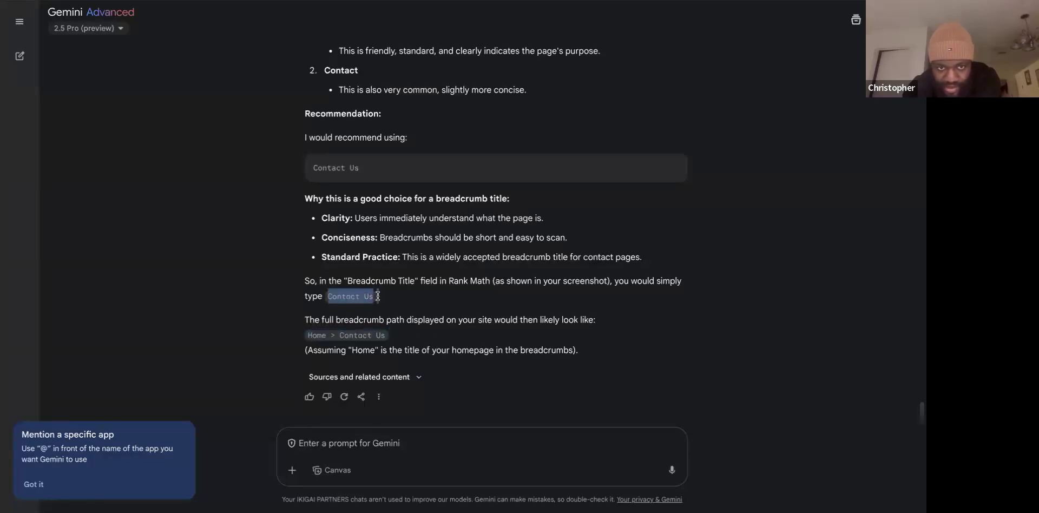
right_click(347, 295)
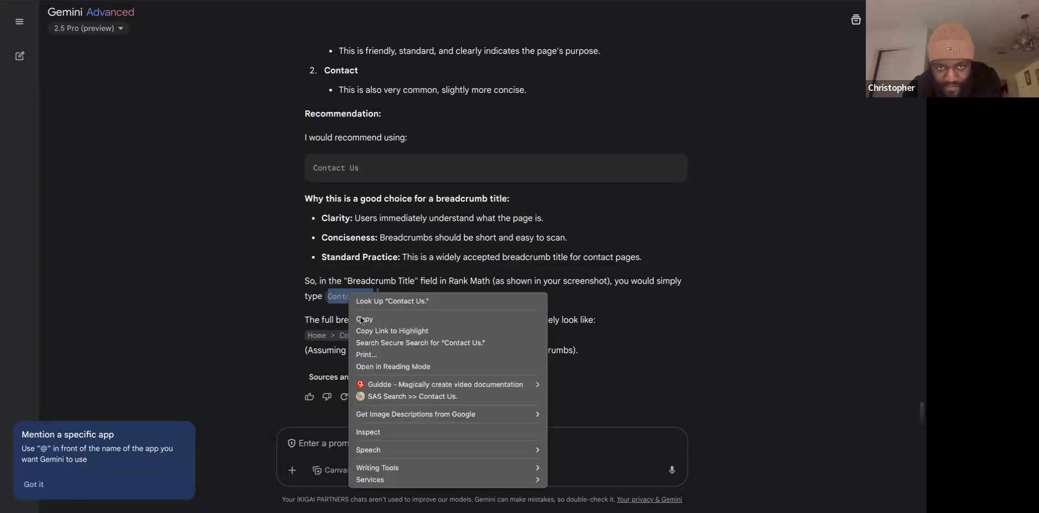
click(360, 316)
Paste 'Contact Us' as the Rank Math Breadcrumb Title, drop the trailing period, and update the page.
key(alt+Tab)
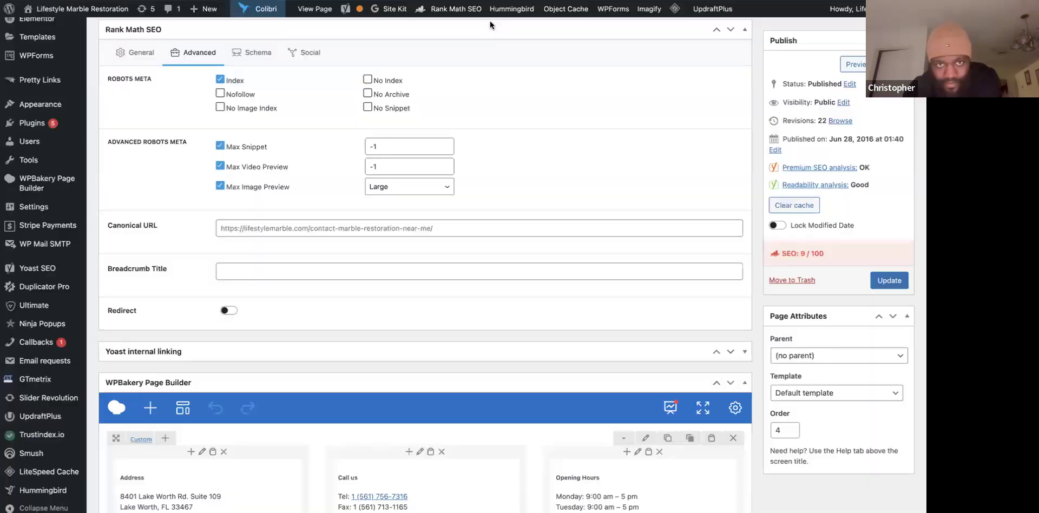
click(248, 273)
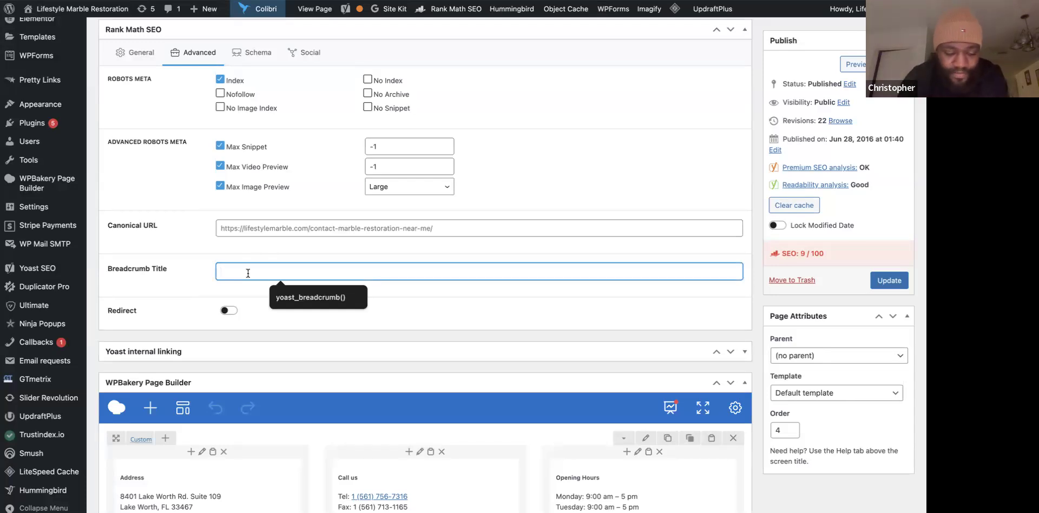
key(ctrl+v)
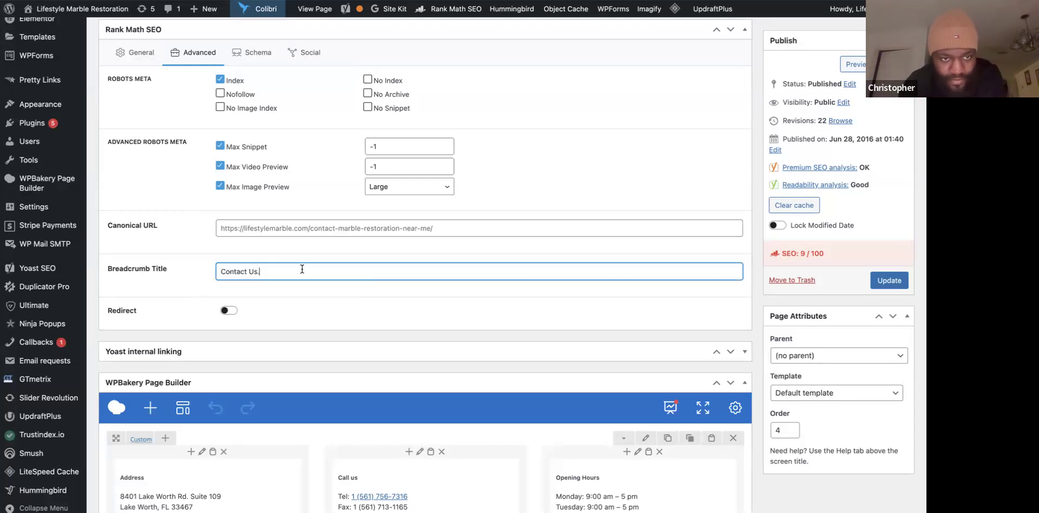
key(BackSpace)
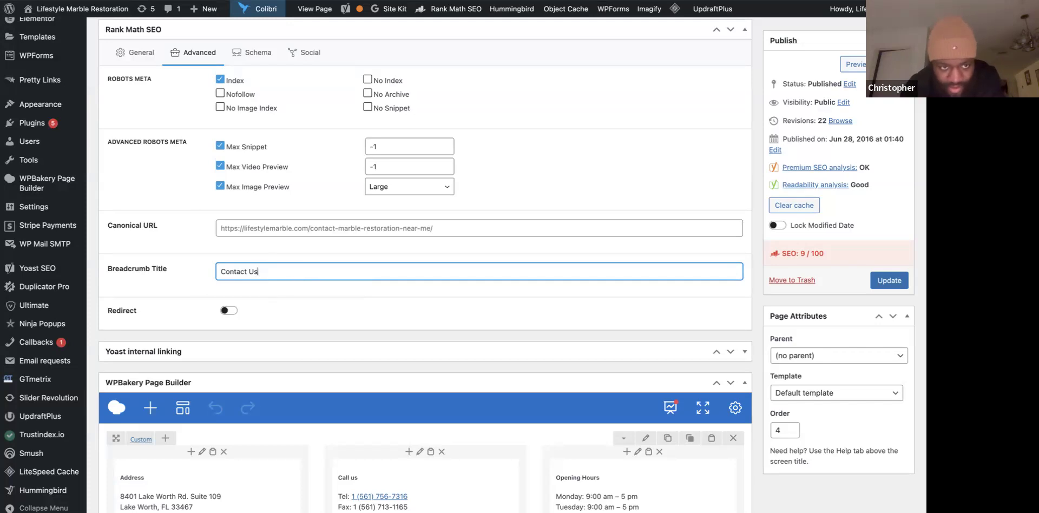
click(879, 280)
scroll(540, 166, up, 1)
scroll(540, 171, up, 1)
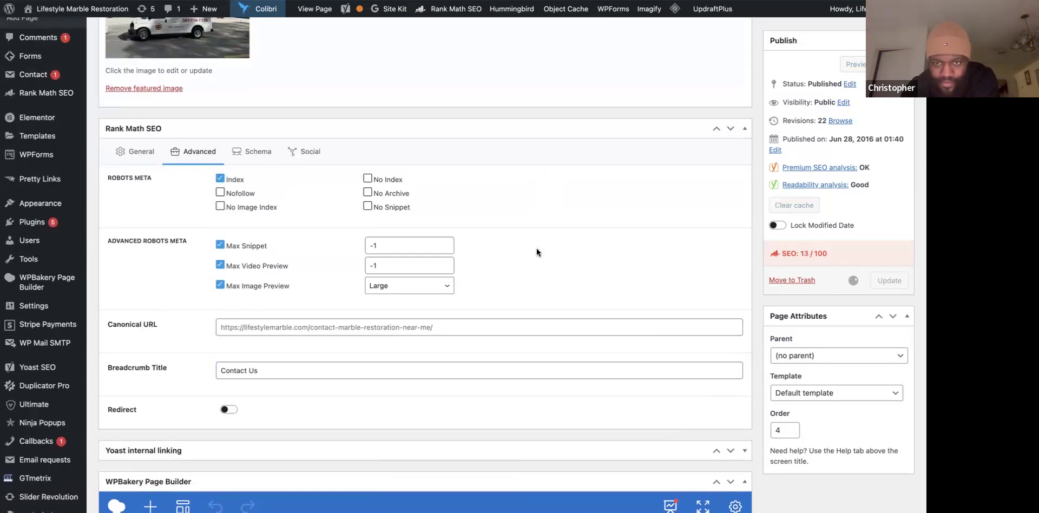
scroll(636, 277, down, 1)
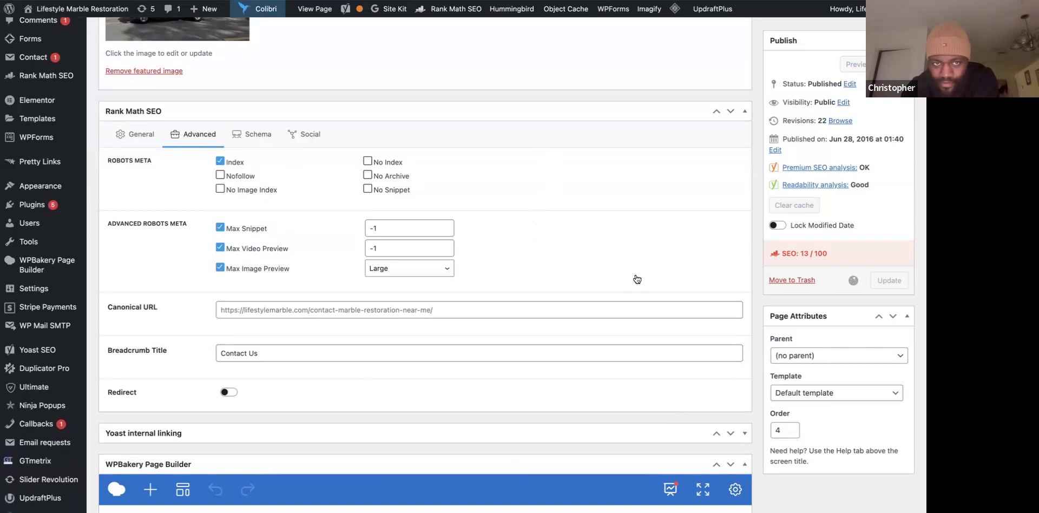
scroll(636, 274, up, 15)
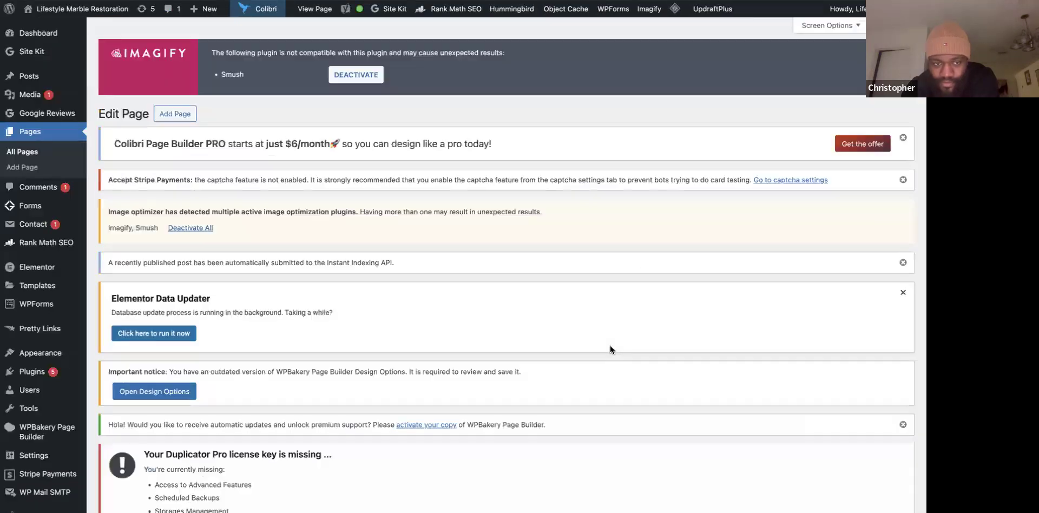
scroll(610, 349, down, 15)
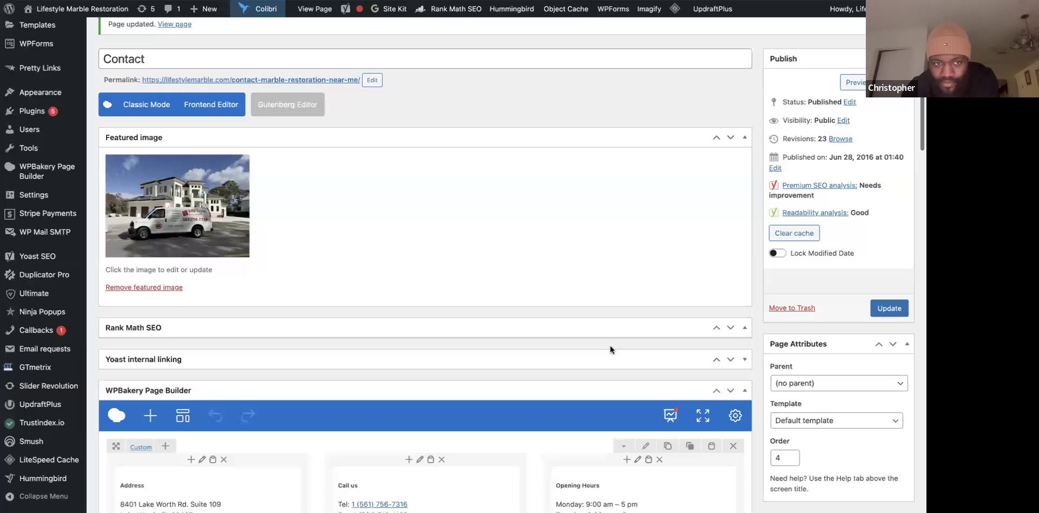
Review Rank Math's Advanced settings, including the canonical URL, and the Service schema.
scroll(611, 350, down, 5)
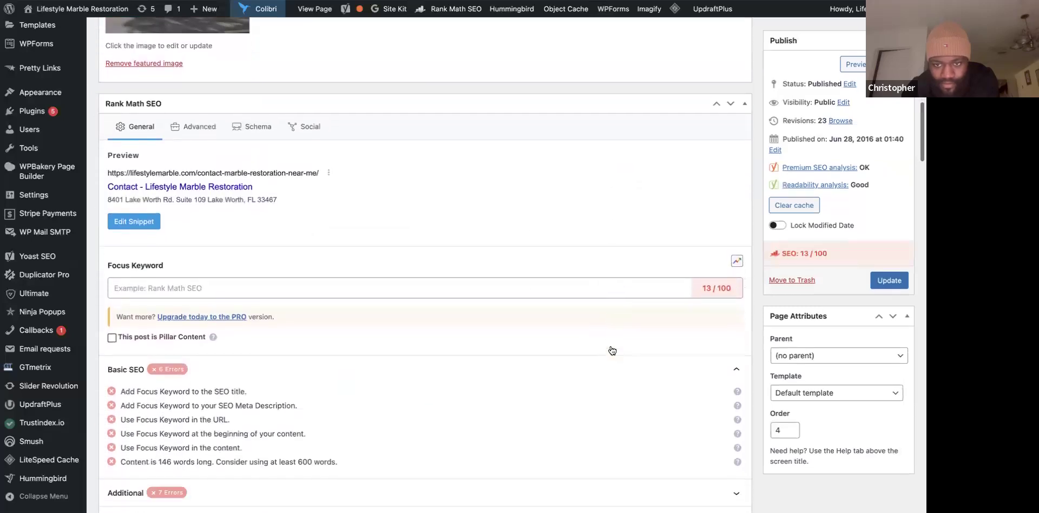
scroll(610, 350, down, 2)
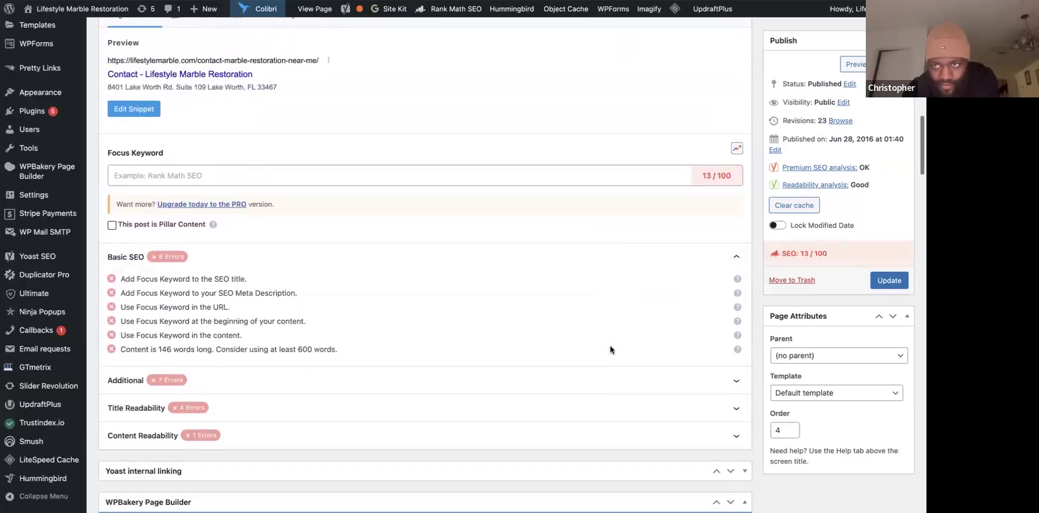
scroll(610, 349, up, 1)
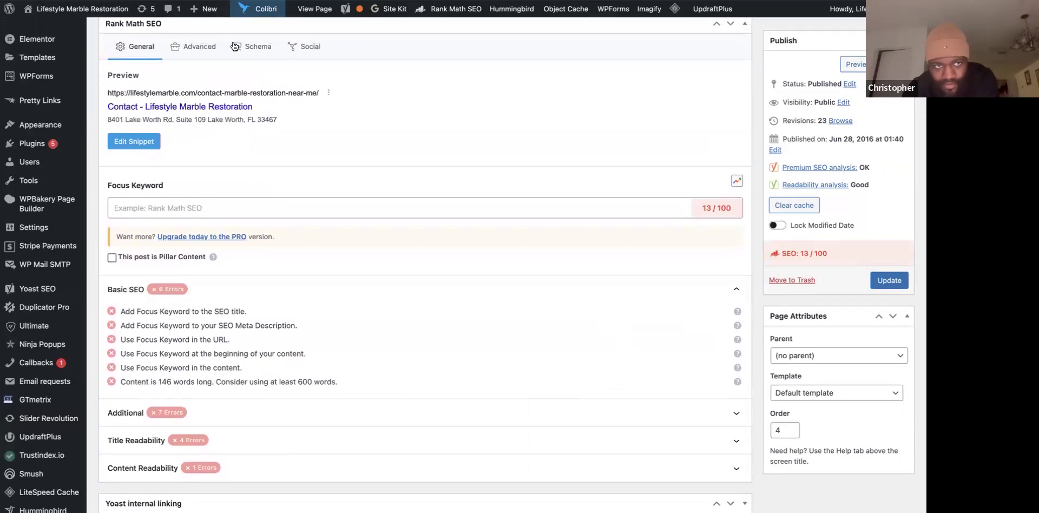
click(205, 47)
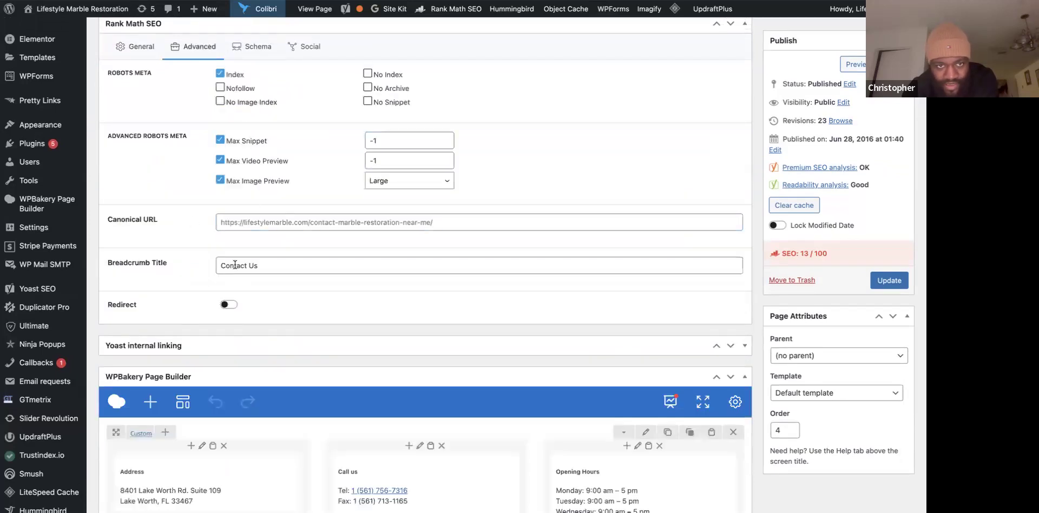
click(268, 224)
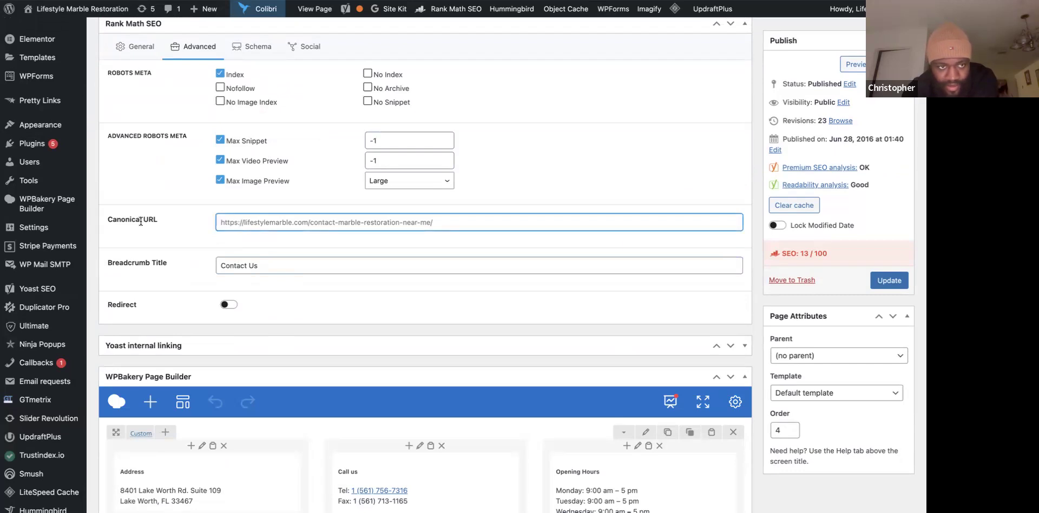
scroll(298, 143, up, 3)
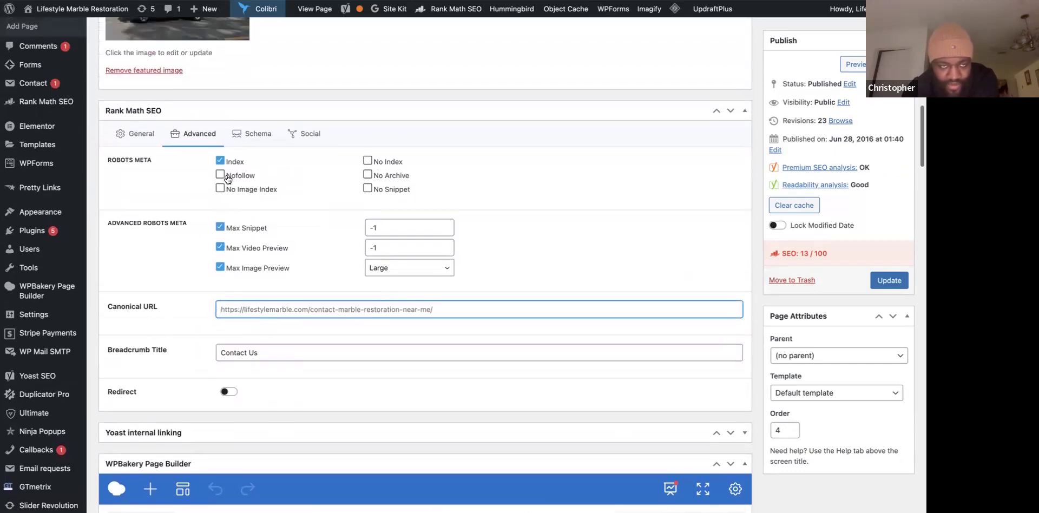
click(267, 148)
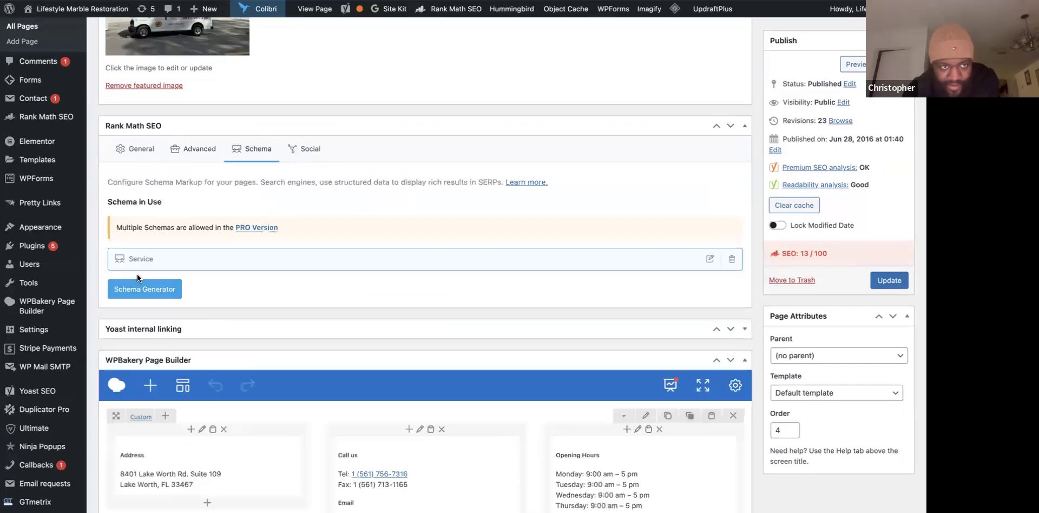
Inspect the snippet preview's search-result view and description, leaving it unedited.
click(308, 148)
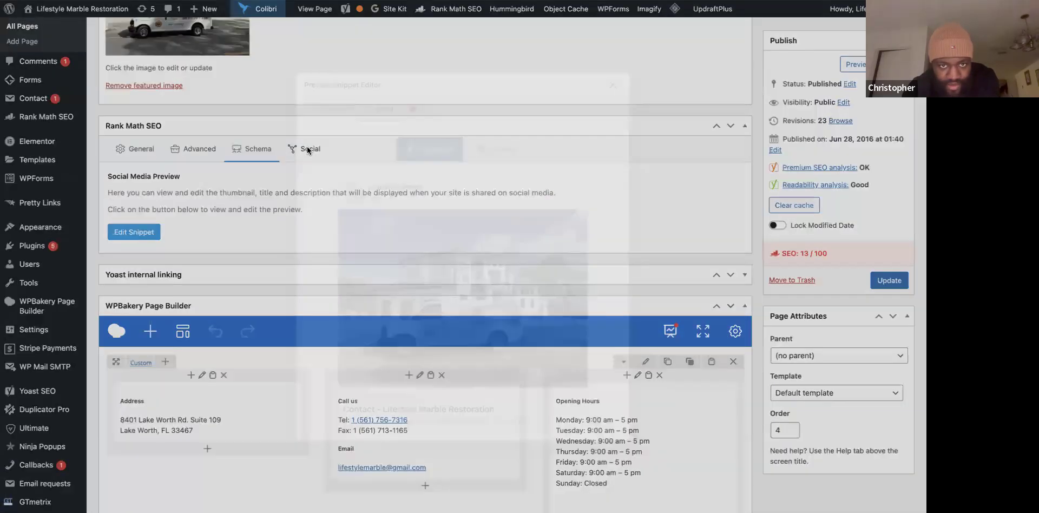
click(319, 99)
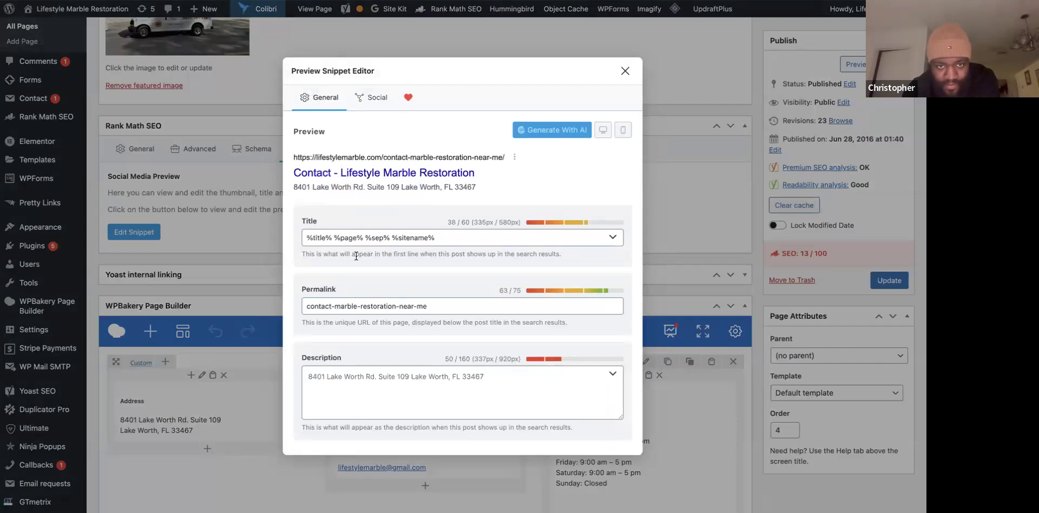
click(447, 385)
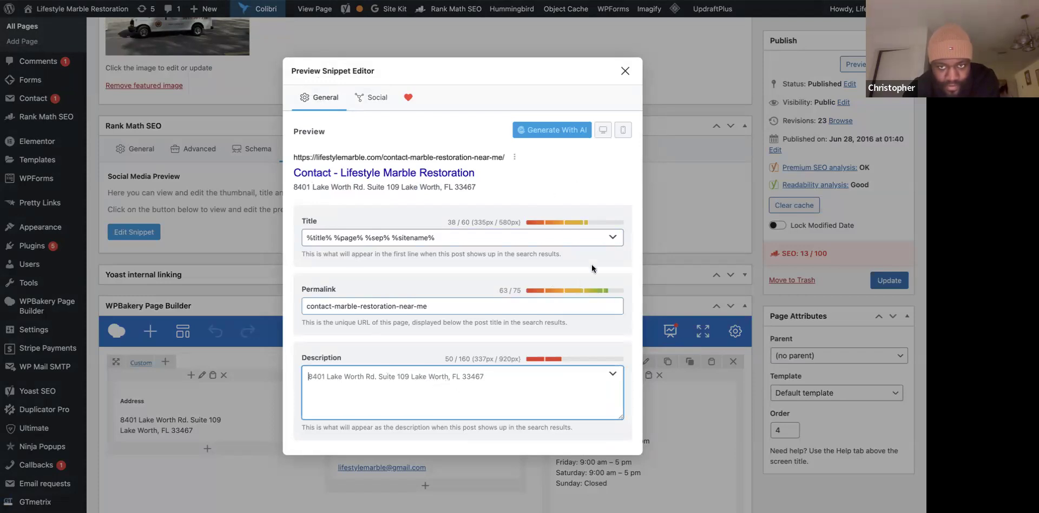
click(225, 258)
click(626, 71)
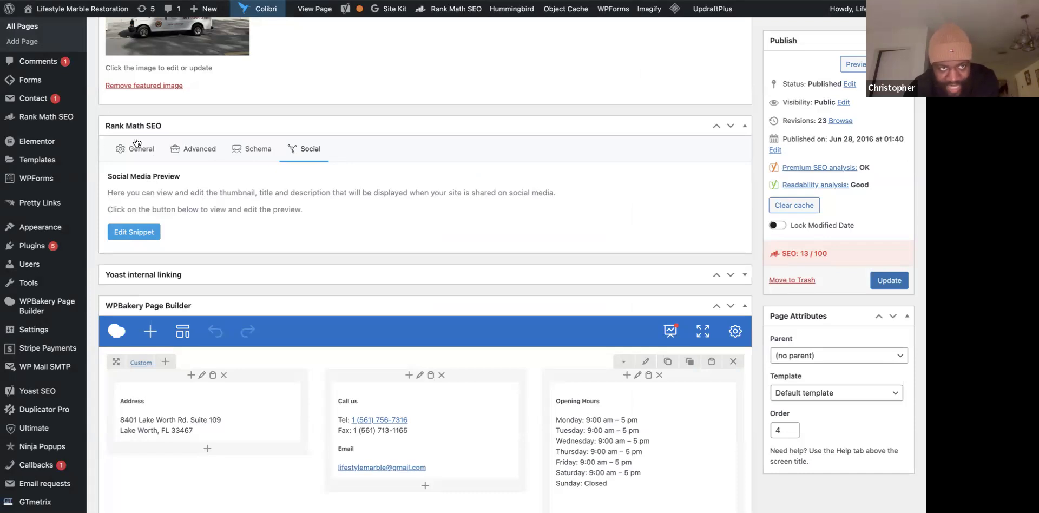
Scroll down the Contact page editor to the Yoast SEO box.
scroll(246, 267, down, 10)
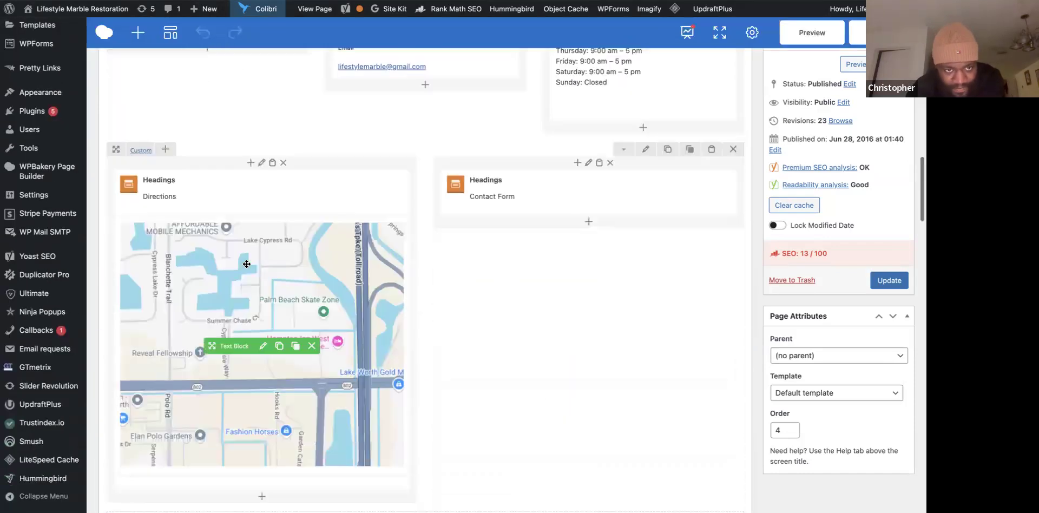
scroll(246, 267, up, 9)
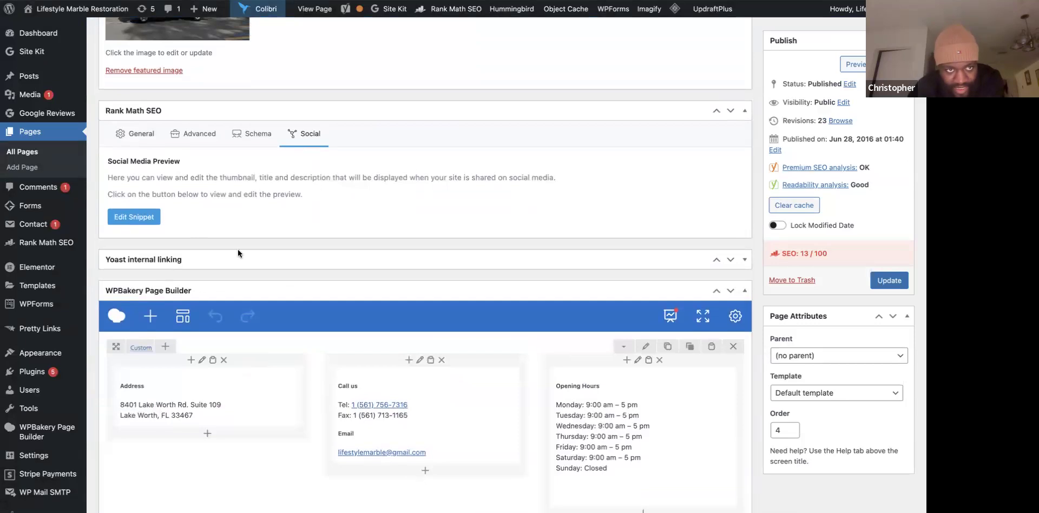
scroll(239, 249, down, 7)
scroll(239, 252, up, 10)
scroll(238, 251, down, 10)
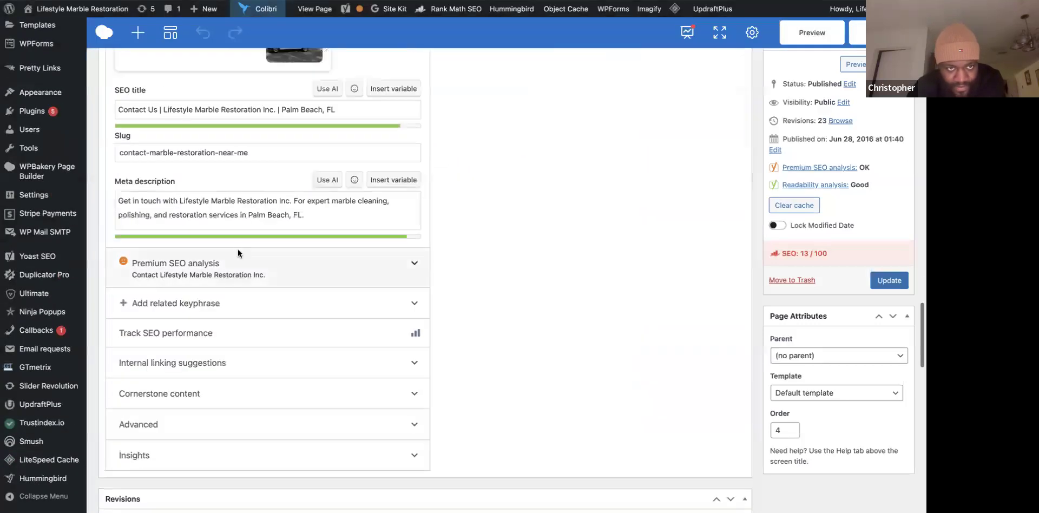
scroll(239, 251, up, 11)
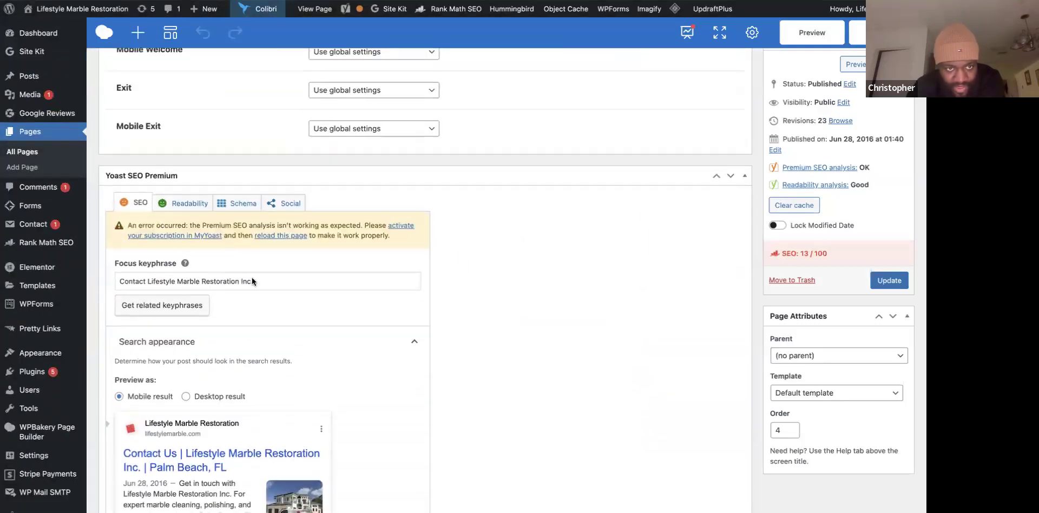
scroll(249, 335, down, 1)
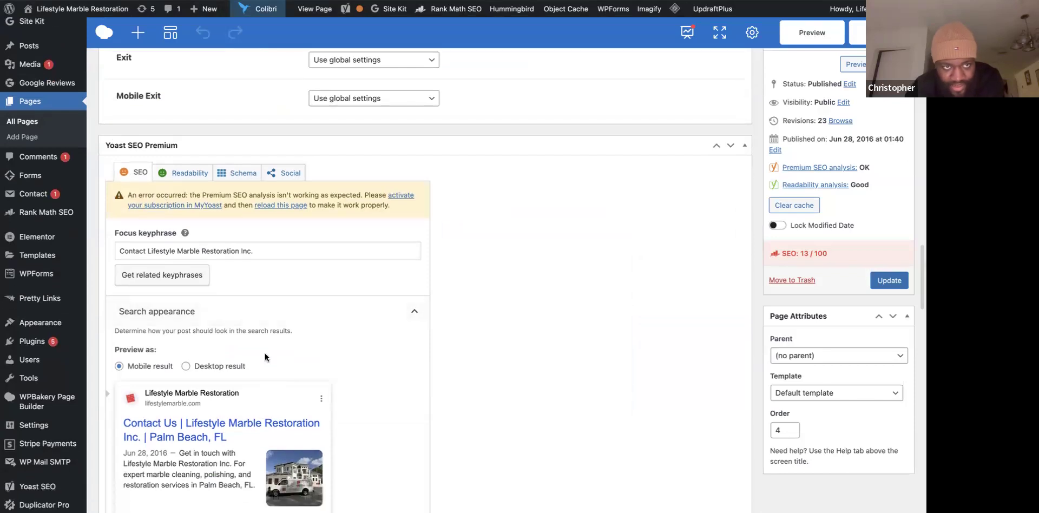
scroll(265, 353, down, 4)
scroll(265, 353, down, 2)
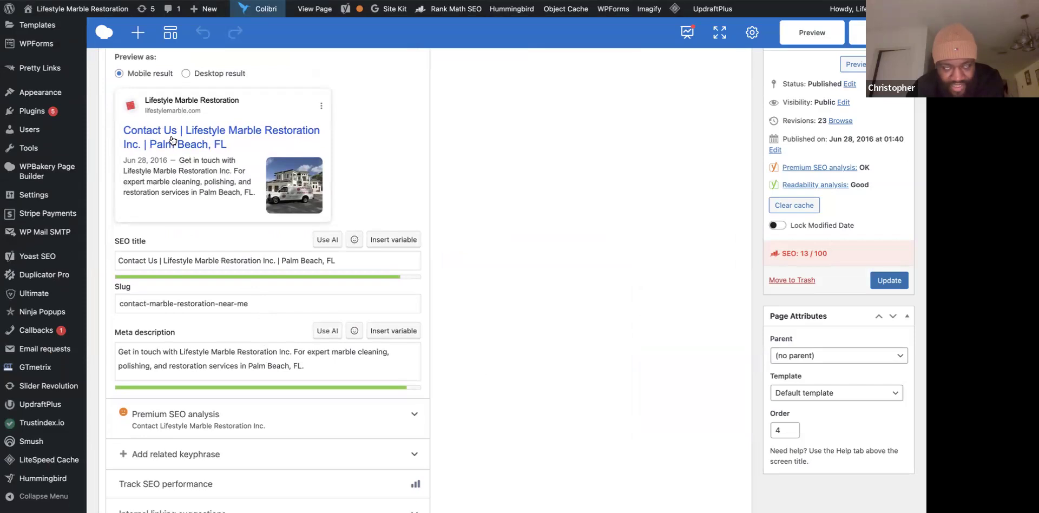
scroll(171, 137, up, 6)
scroll(170, 135, up, 15)
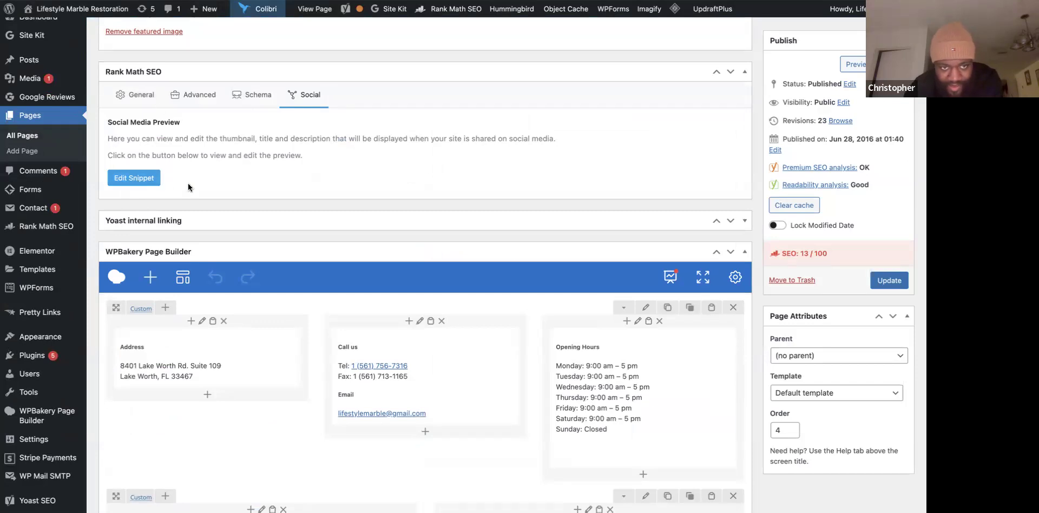
scroll(269, 413, down, 8)
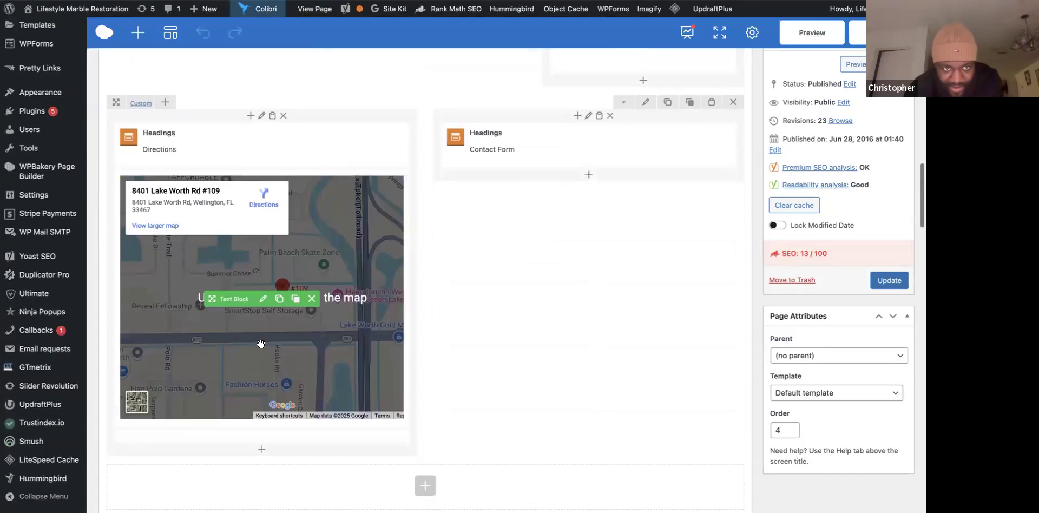
scroll(253, 397, down, 20)
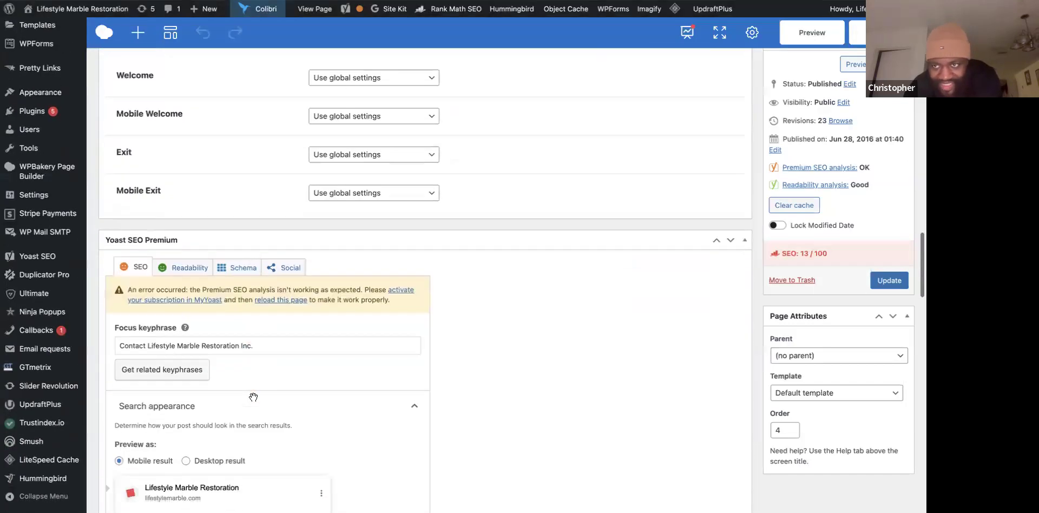
scroll(253, 398, down, 3)
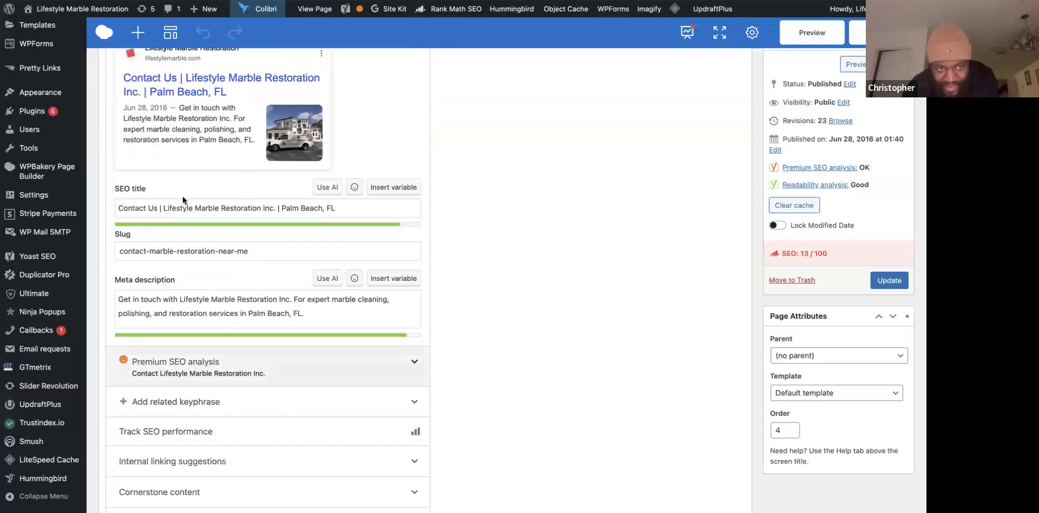
scroll(223, 330, down, 2)
scroll(193, 364, down, 1)
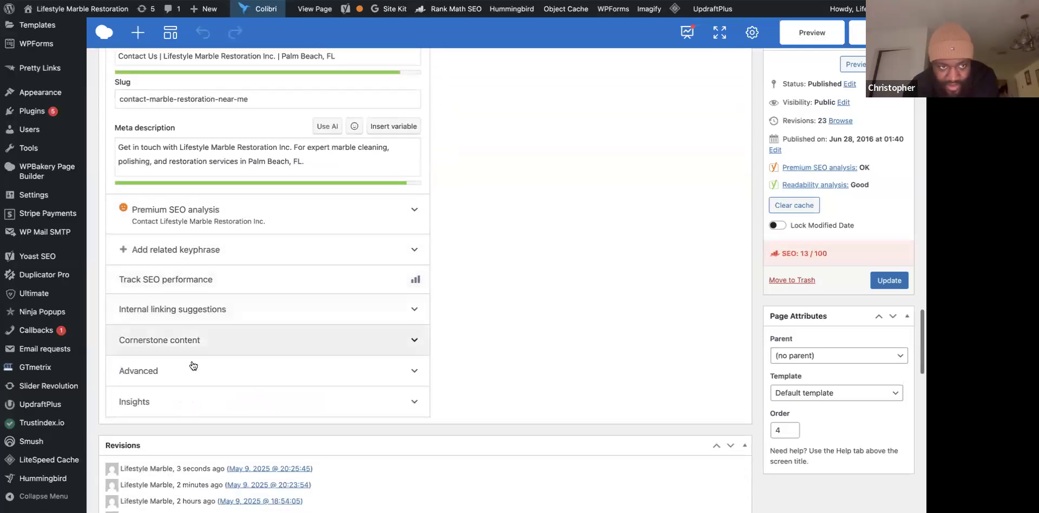
Expand Internal linking suggestions to list Lake Worth, Services and Hypoluxo.
click(174, 318)
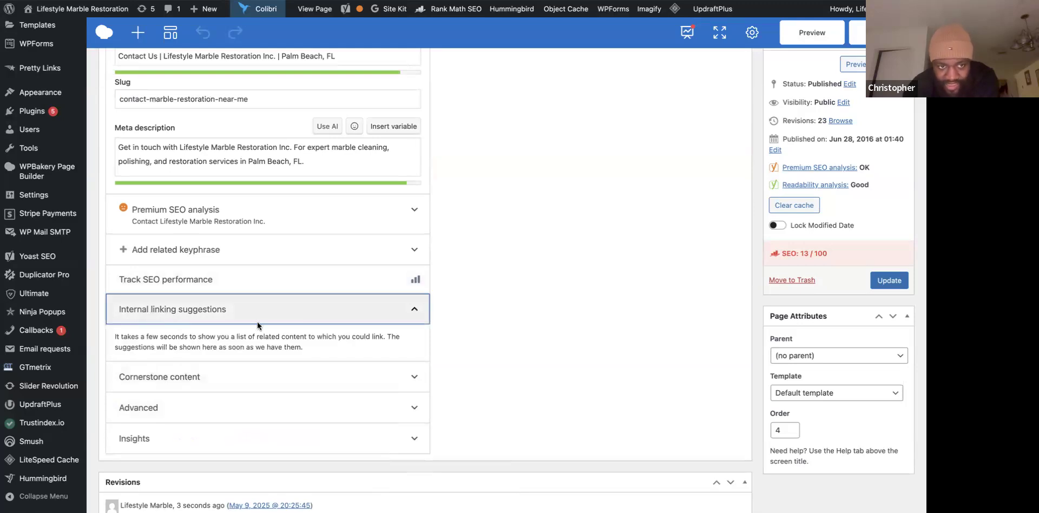
click(174, 319)
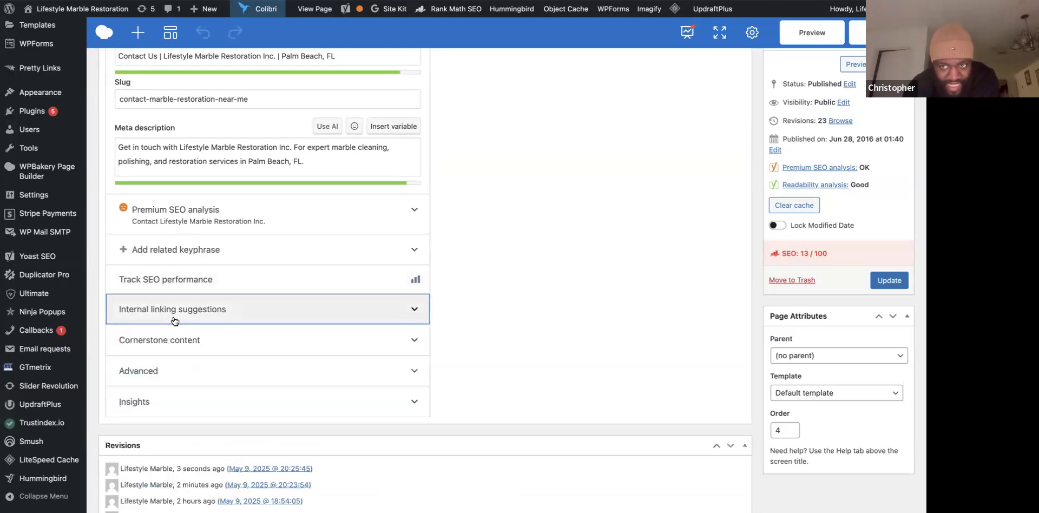
click(175, 319)
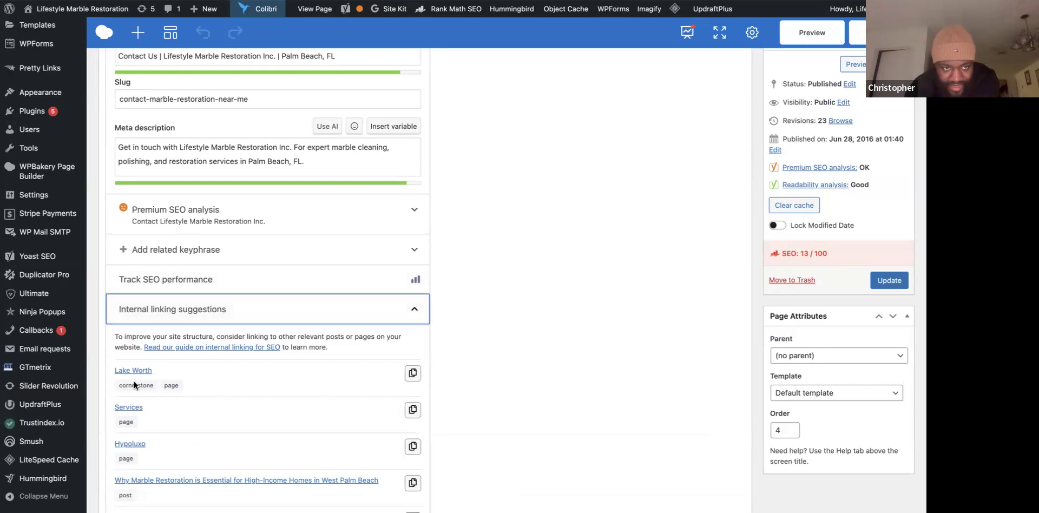
scroll(201, 358, up, 2)
scroll(201, 358, up, 7)
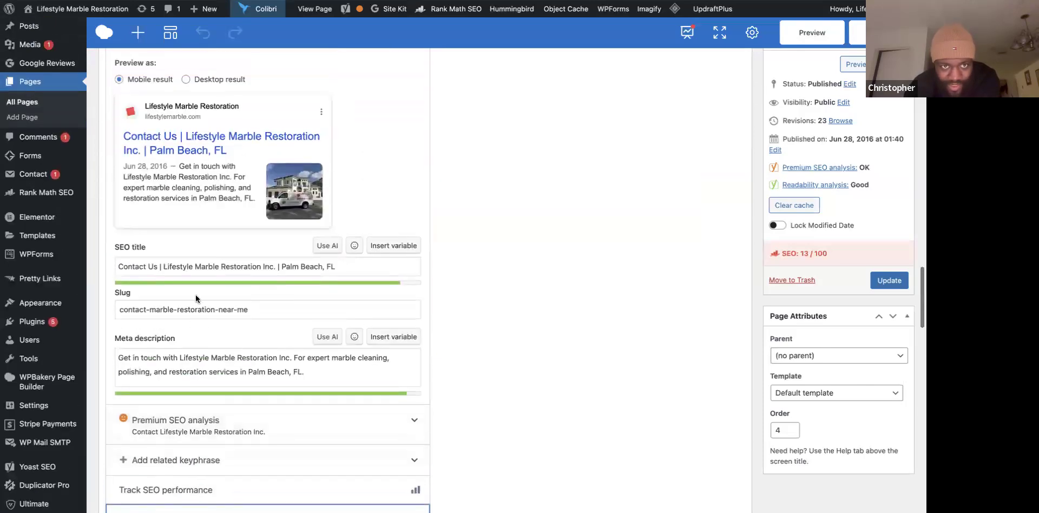
scroll(196, 300, down, 8)
scroll(196, 300, down, 1)
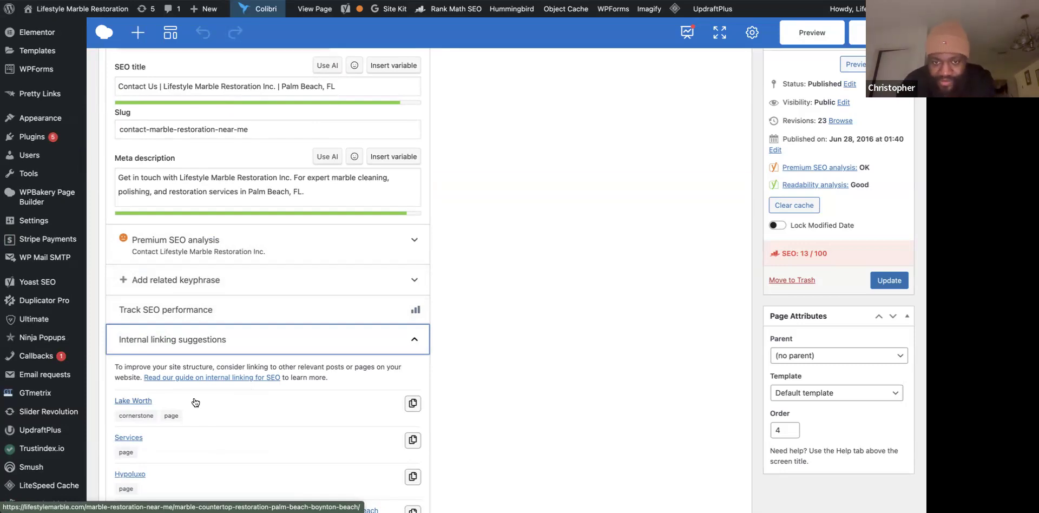
Update the Contact page, saving it as revision 24 with a 'Page updated' notice.
click(881, 32)
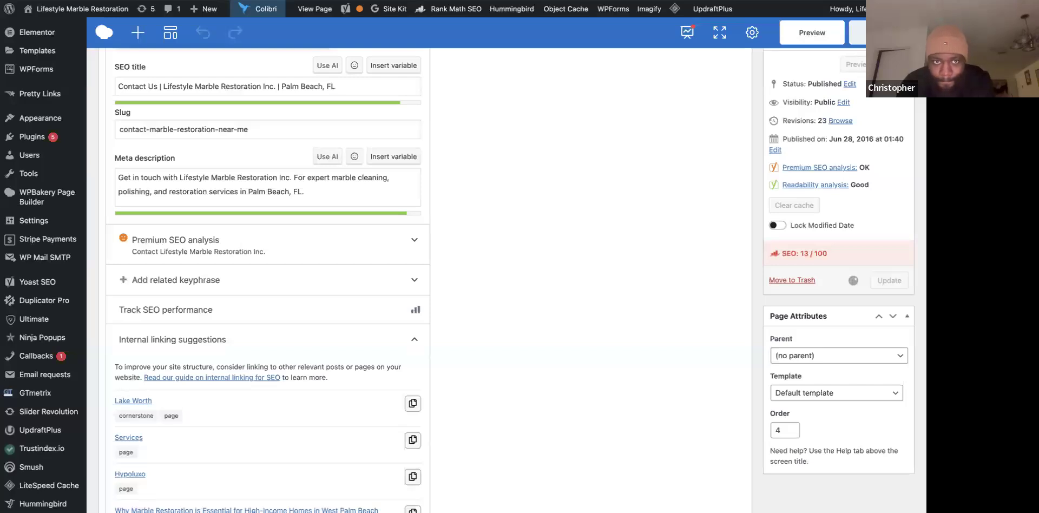
scroll(388, 326, down, 3)
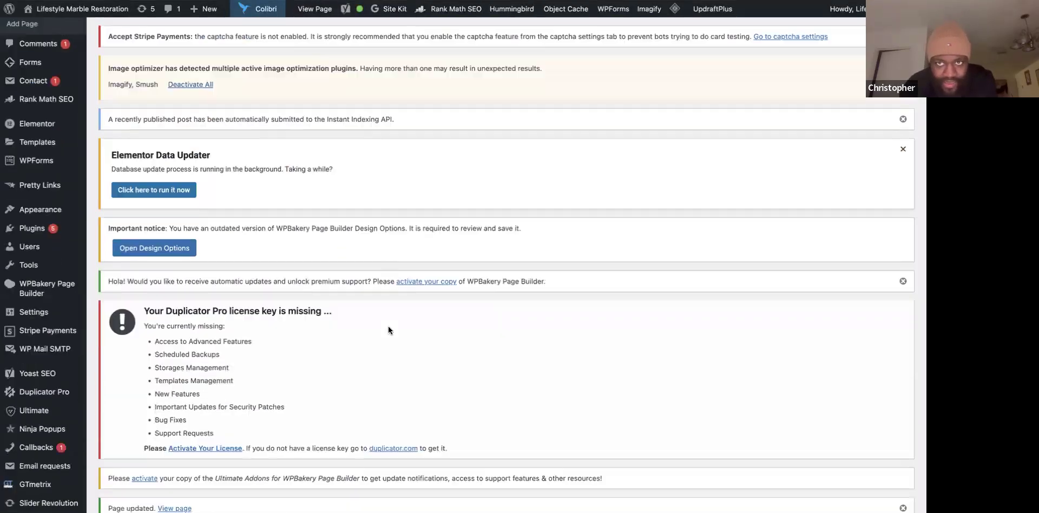
scroll(388, 326, down, 10)
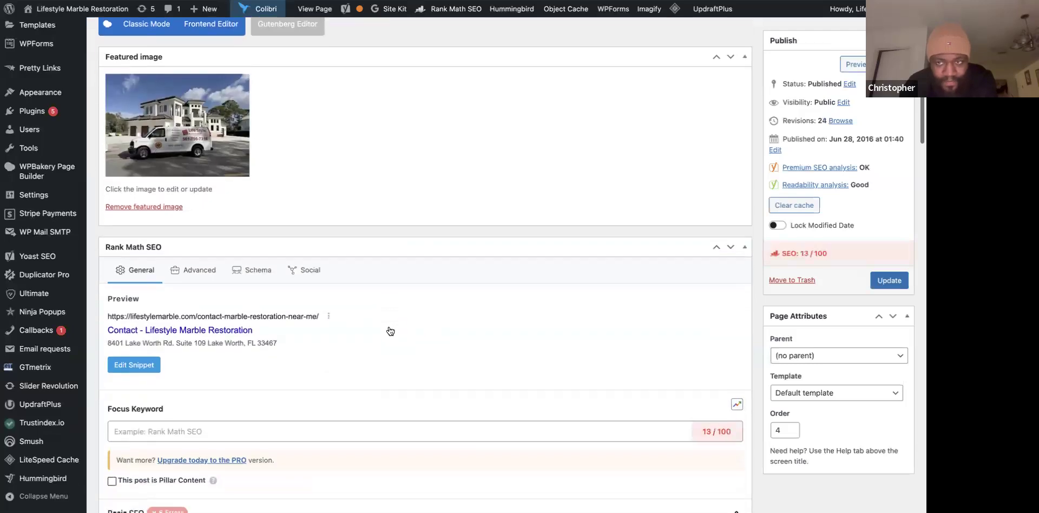
scroll(390, 331, down, 1)
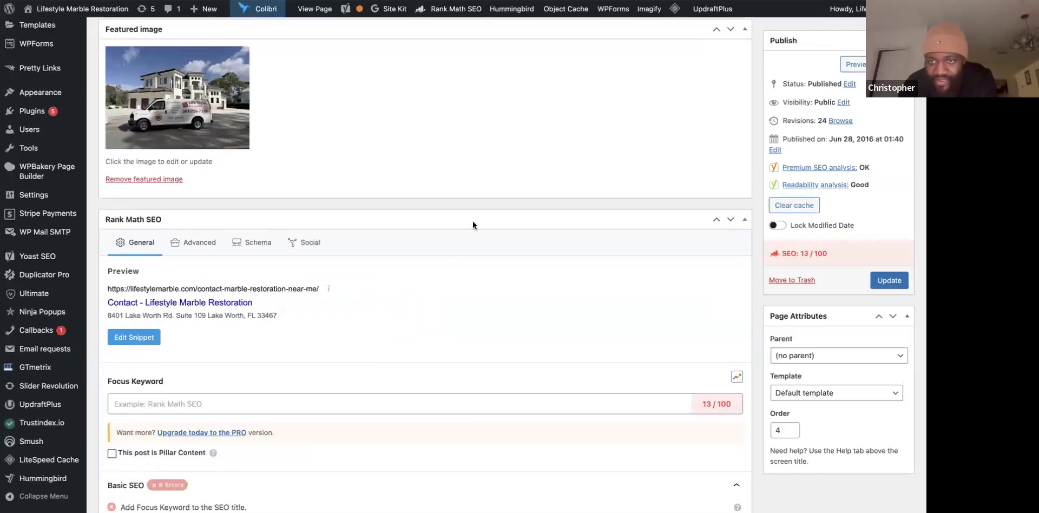
scroll(473, 221, up, 4)
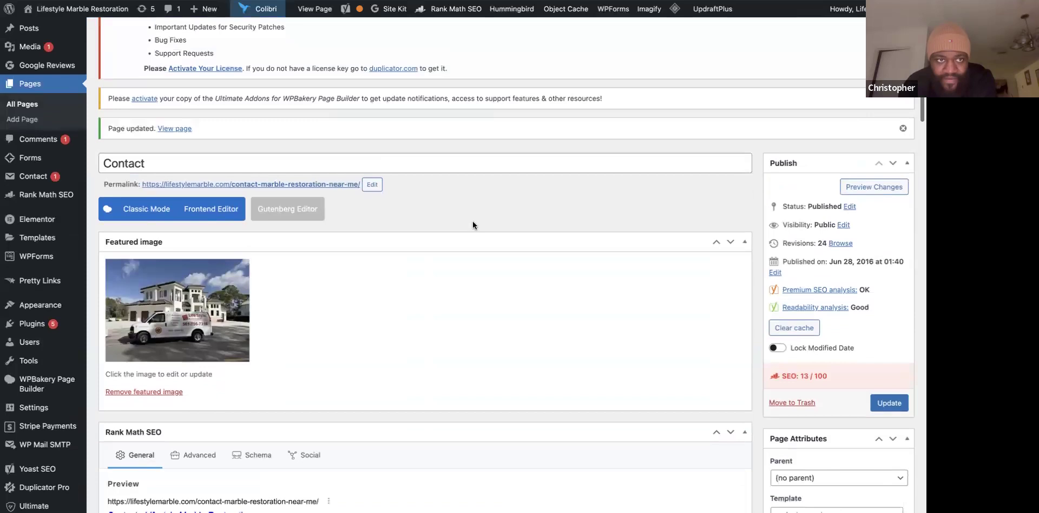
scroll(473, 222, down, 1)
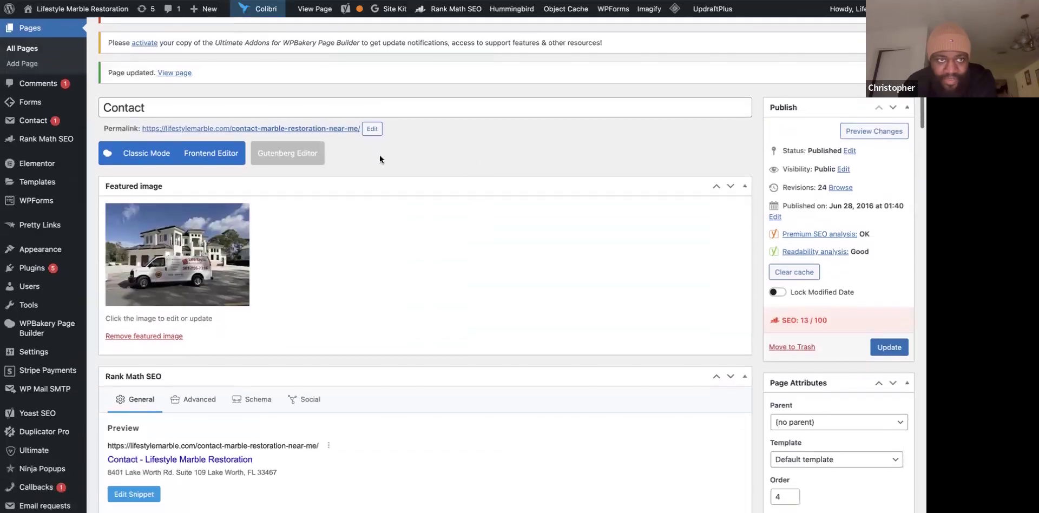
View the live Contact page's address, opening hours, map and contact form, then return to Gemini.
click(172, 79)
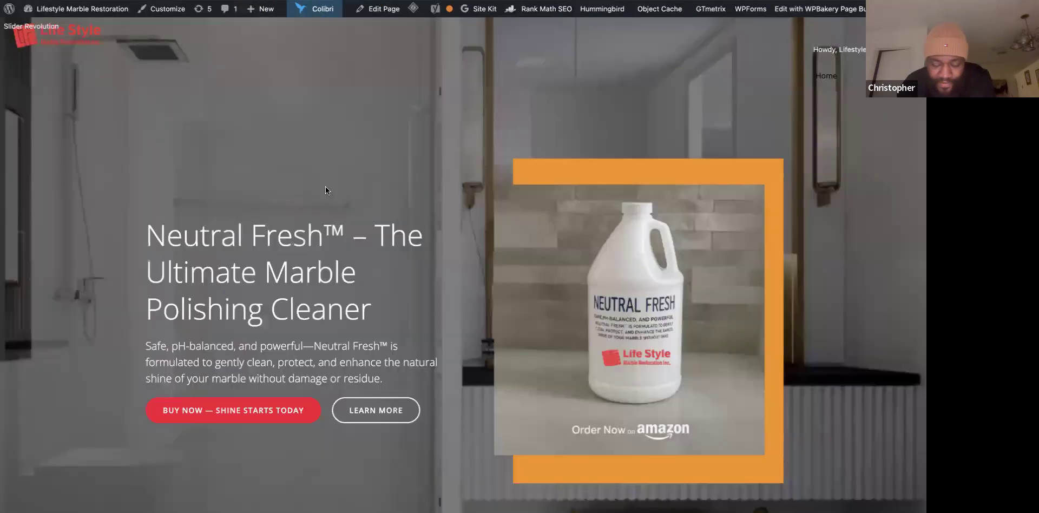
scroll(77, 279, down, 6)
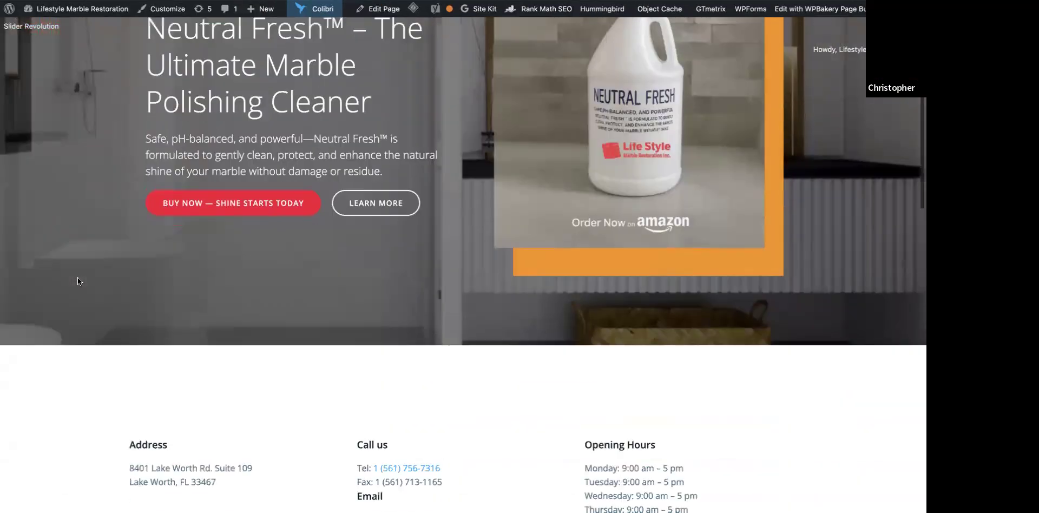
scroll(78, 281, down, 2)
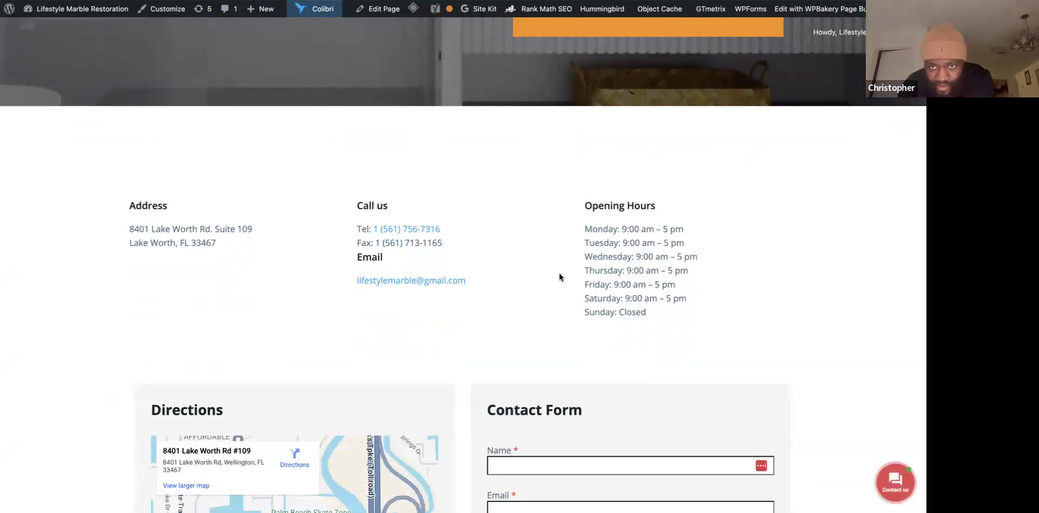
scroll(560, 277, up, 1)
scroll(559, 278, down, 8)
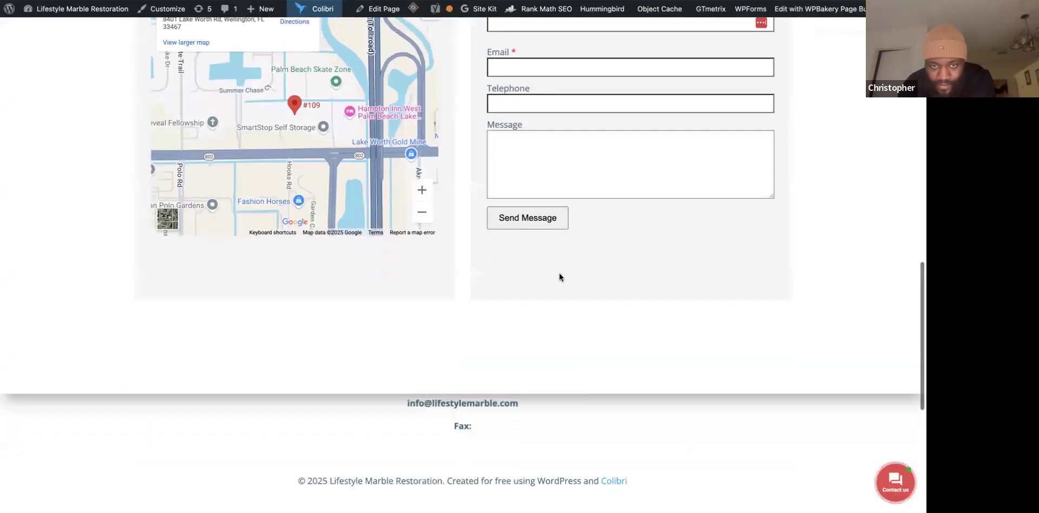
scroll(559, 277, up, 2)
scroll(559, 277, up, 4)
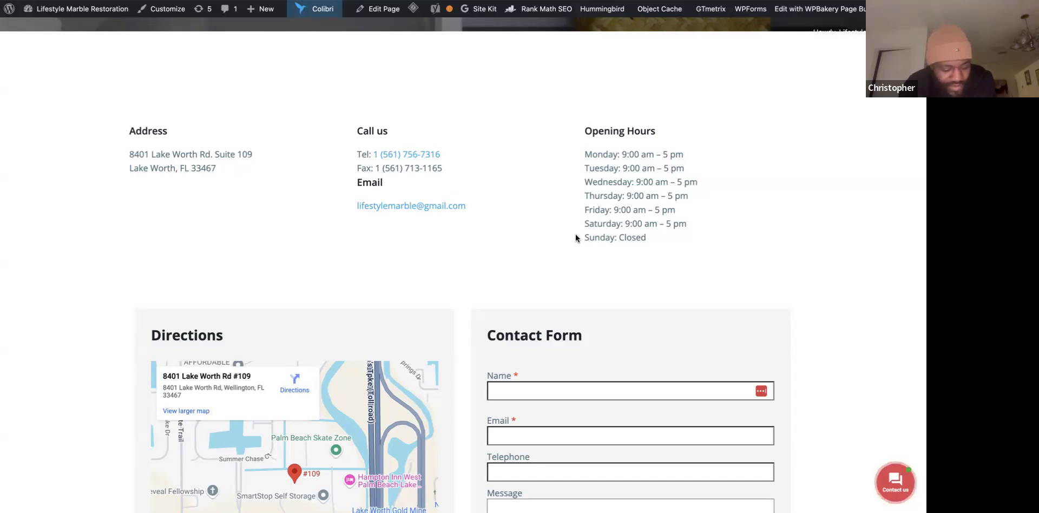
scroll(576, 236, up, 3)
scroll(576, 237, down, 1)
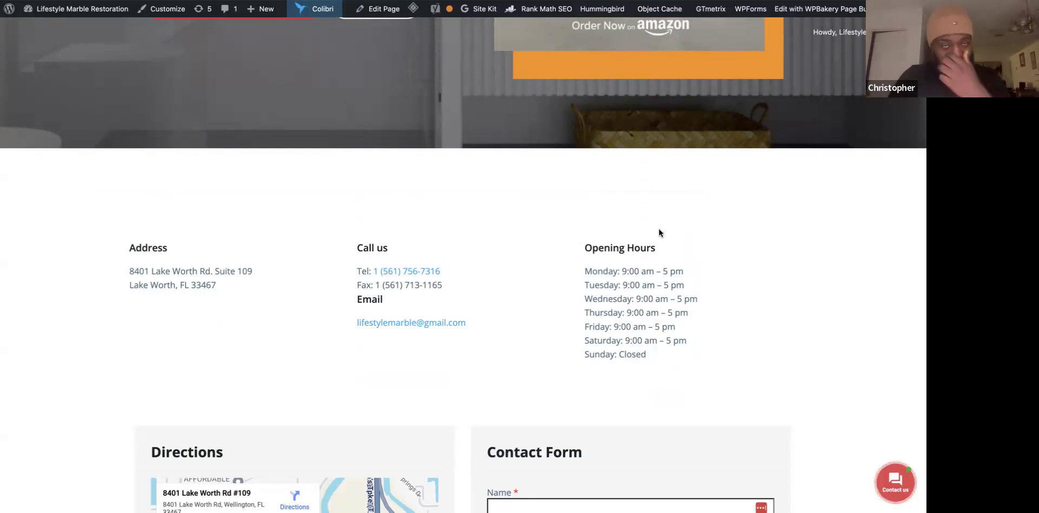
scroll(694, 396, down, 1)
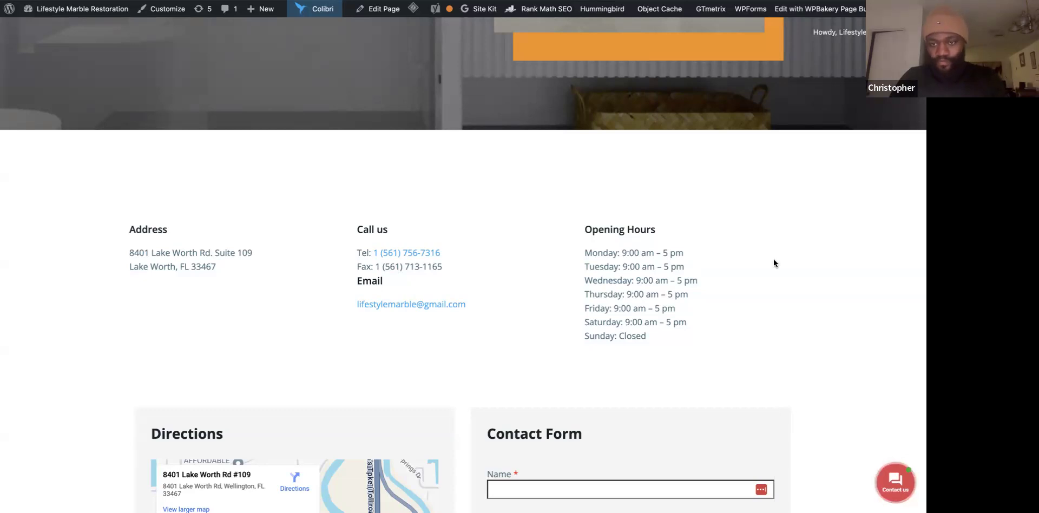
click(785, 40)
Attach the live Contact page screenshot to Gemini's prompt box, ready for a question.
drag(898, 475, 602, 422)
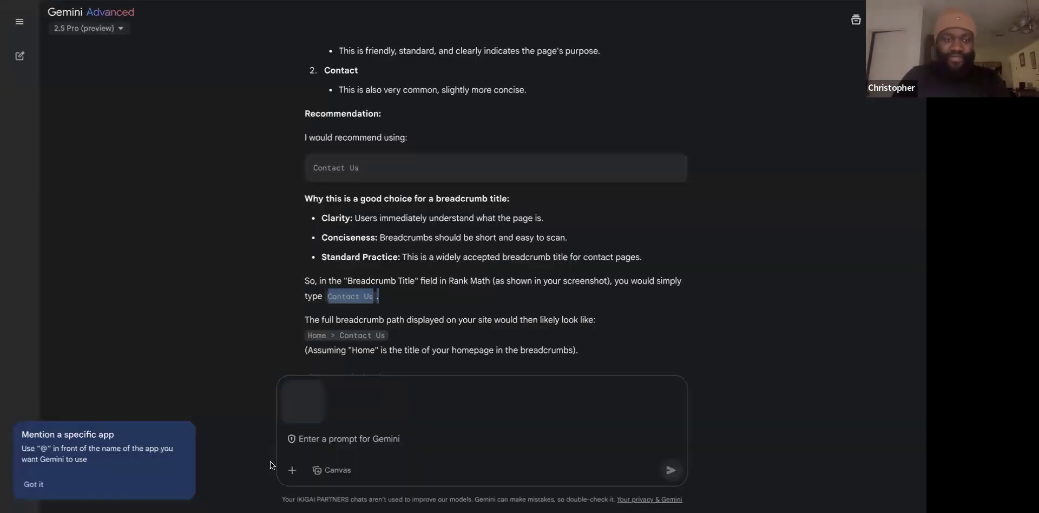
click(307, 442)
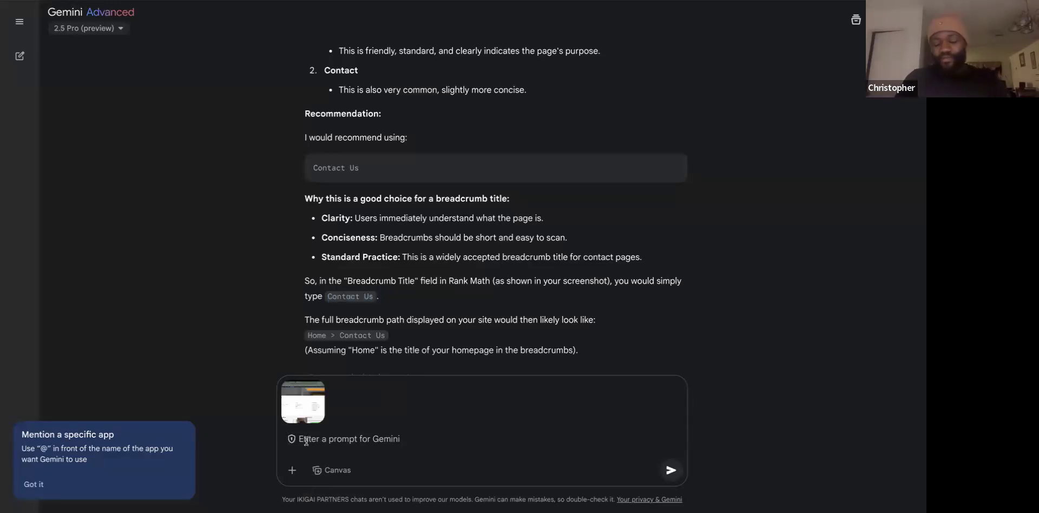
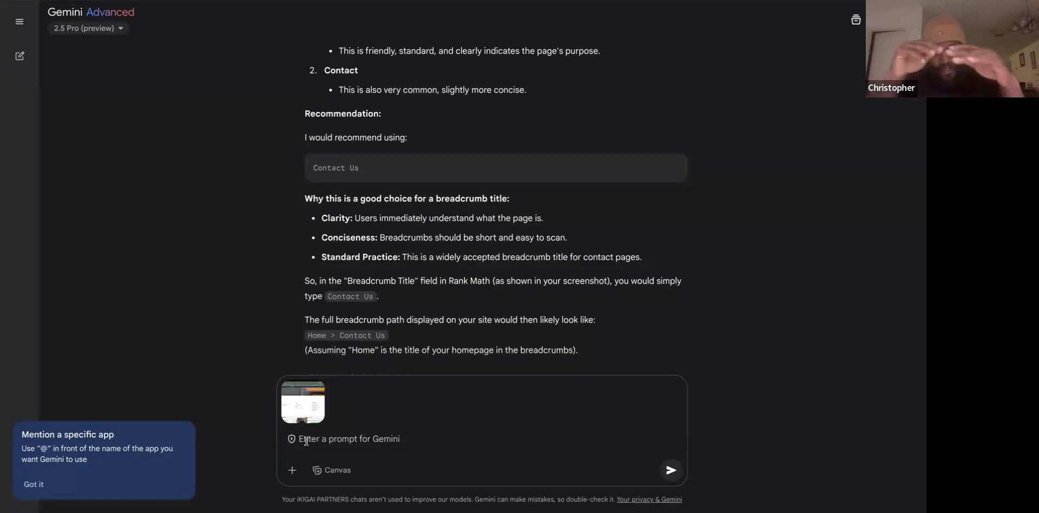
Send Gemini the pasted internal-linking SEO question with the Contact page screenshot attached.
text(Okay so this is what the contact page looks like right now but my understanding is that if we have some internal linking it'll help the site when it comes to seo so give me some suggestions on where i would even link or put the the links for the different pages and what kind of pages should i even link to a point where it makes sense i don't want to link a random page to the contact us if it doesn't make sense tell me)
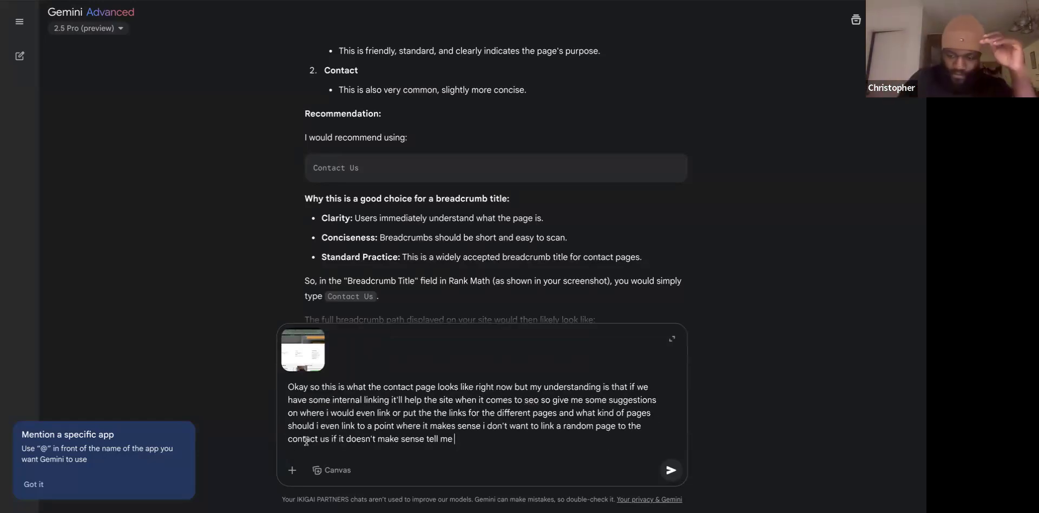
key(Return)
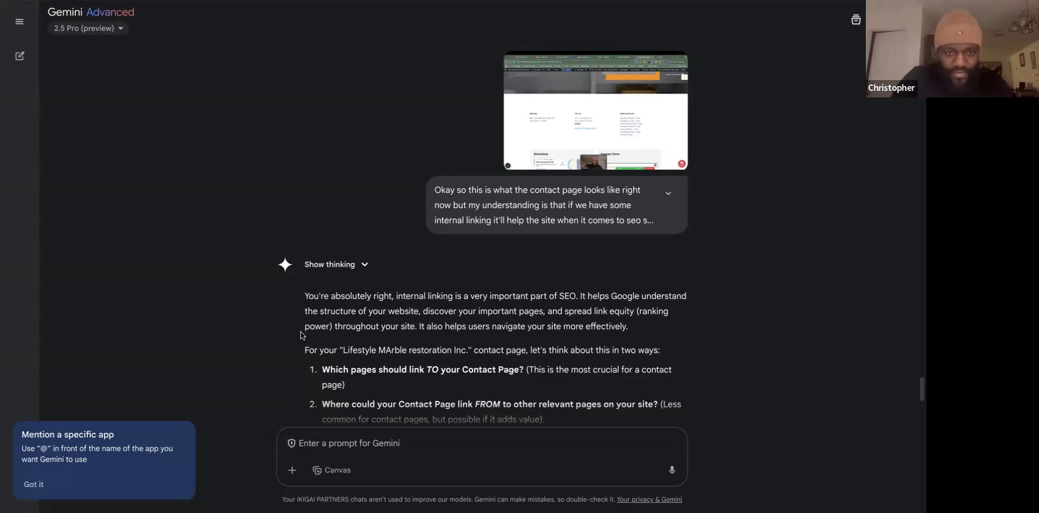
Read the first part of Gemini's internal-linking advice, highlighting the first service-page anchor text suggestion.
scroll(301, 336, down, 4)
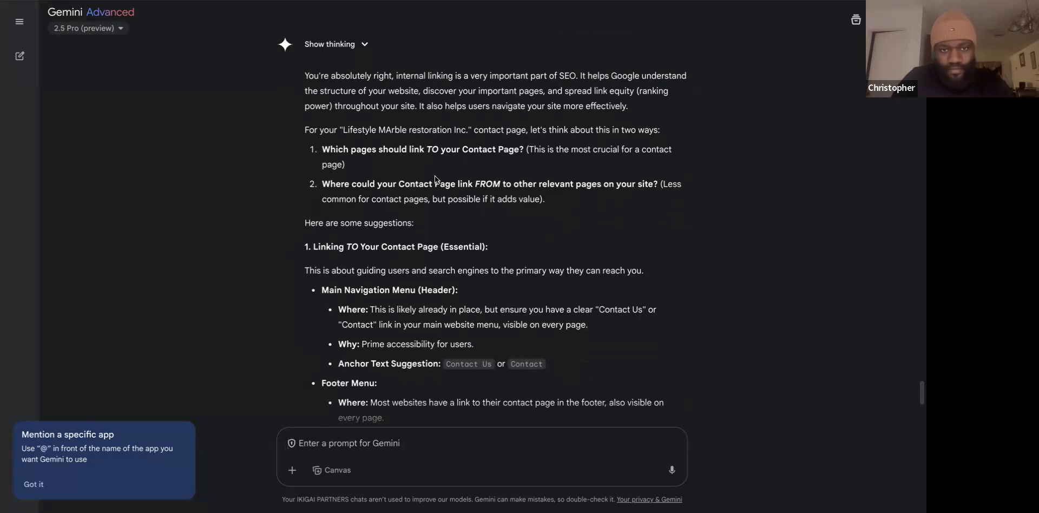
scroll(435, 179, down, 1)
scroll(436, 180, down, 2)
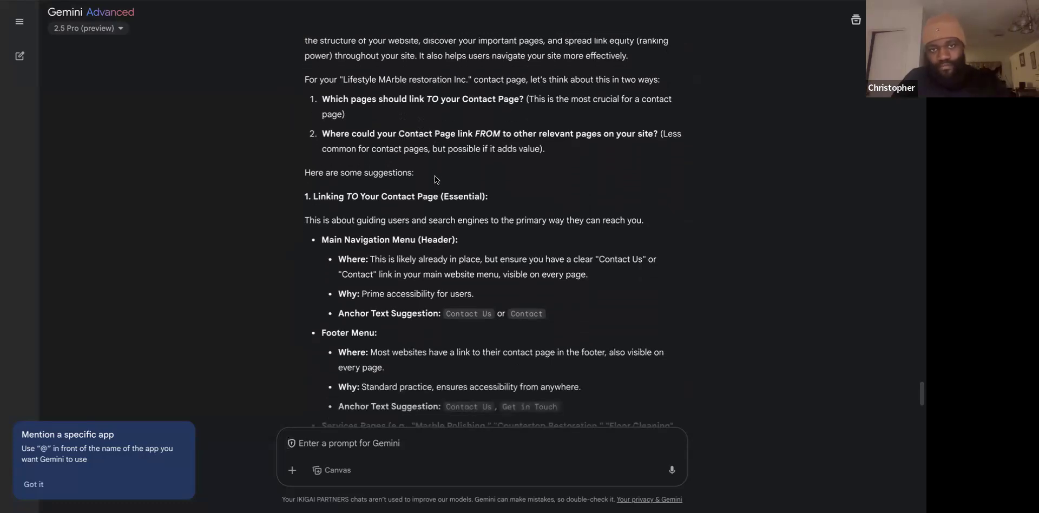
scroll(435, 178, down, 3)
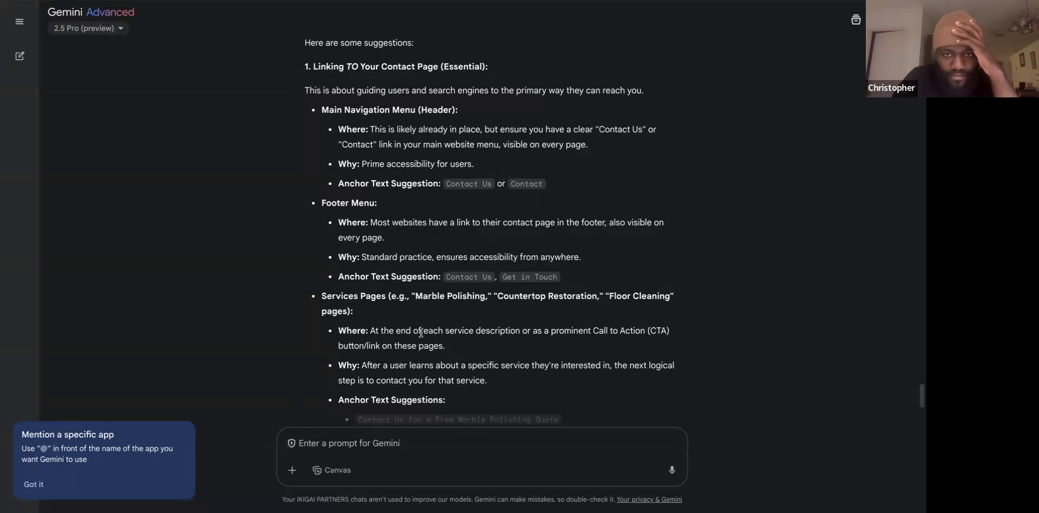
scroll(422, 332, down, 1)
scroll(421, 333, down, 3)
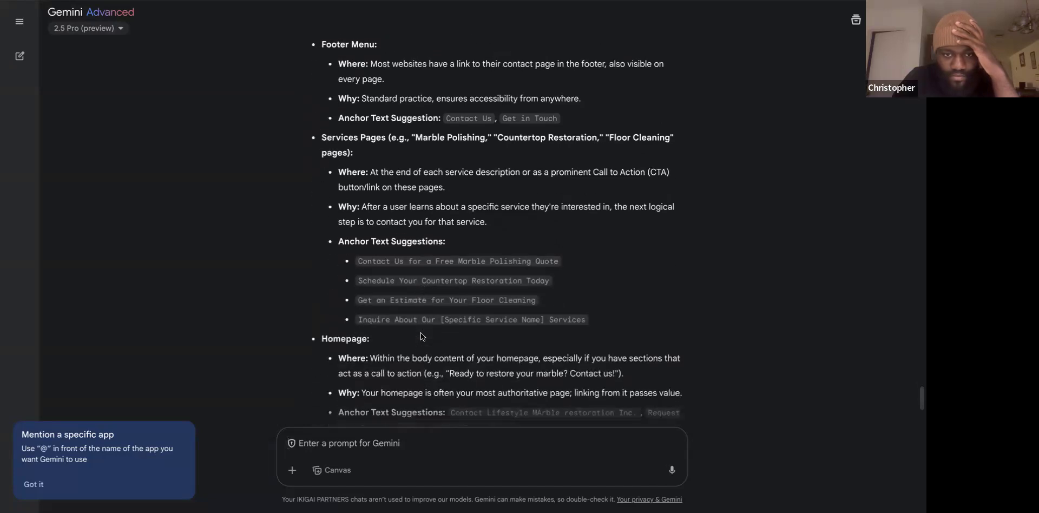
triple_click(440, 255)
click(639, 230)
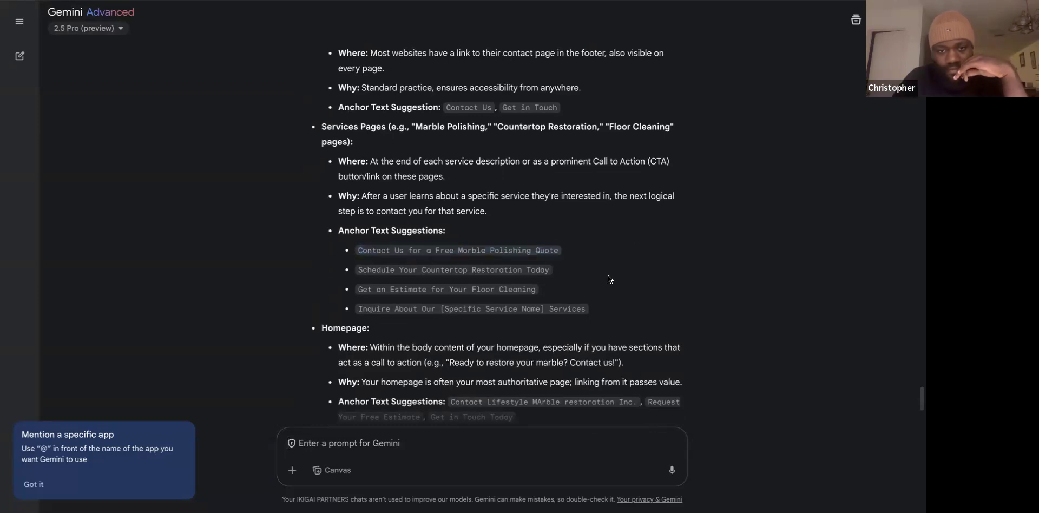
Read the rest of the advice through the what-to-avoid list and summary, then return to the contact page.
scroll(609, 276, down, 1)
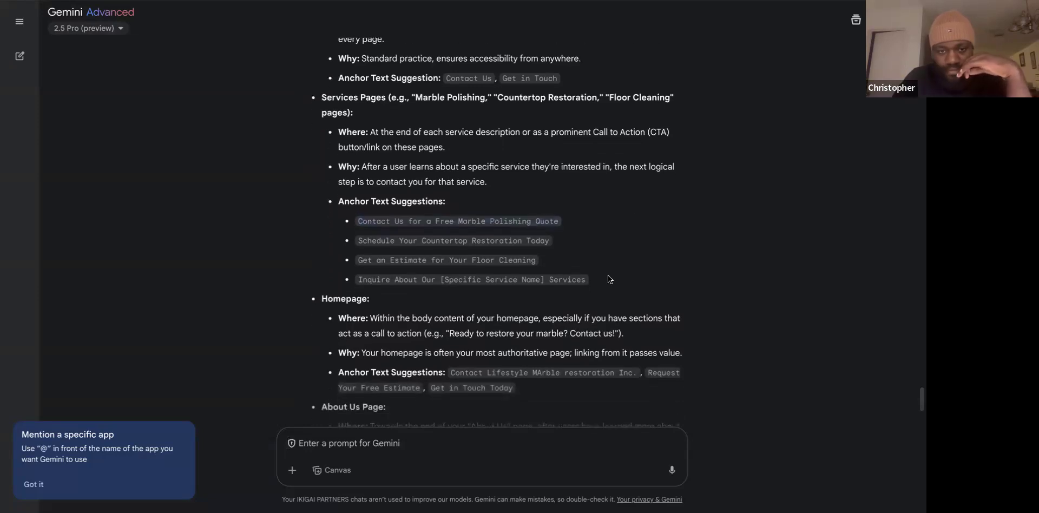
scroll(608, 280, down, 1)
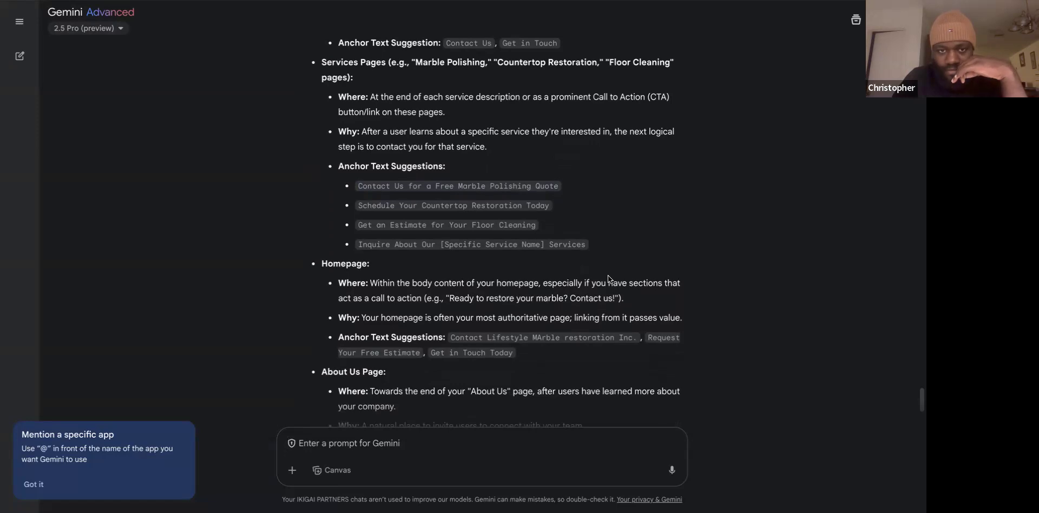
scroll(611, 227, down, 2)
scroll(610, 227, down, 3)
scroll(610, 227, down, 3)
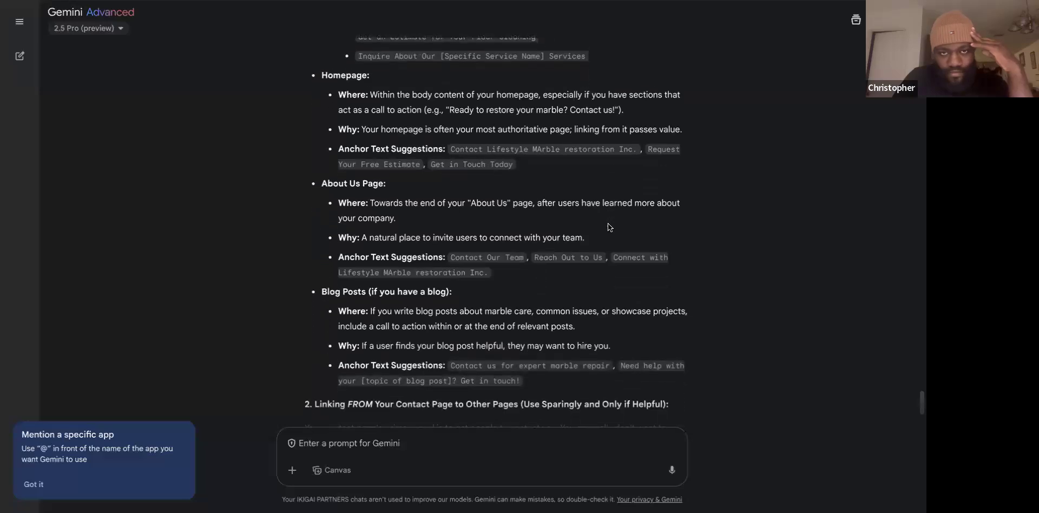
scroll(610, 226, down, 1)
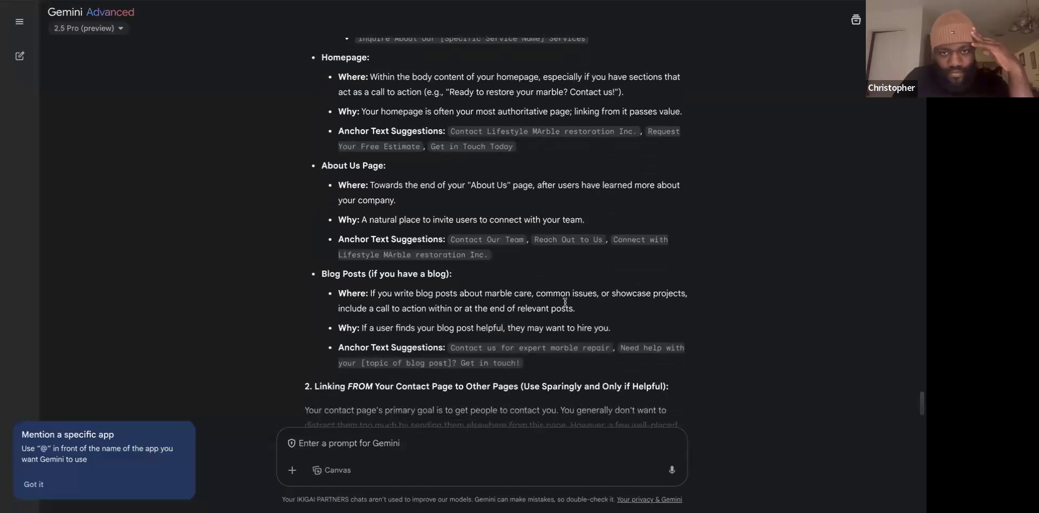
scroll(620, 377, down, 2)
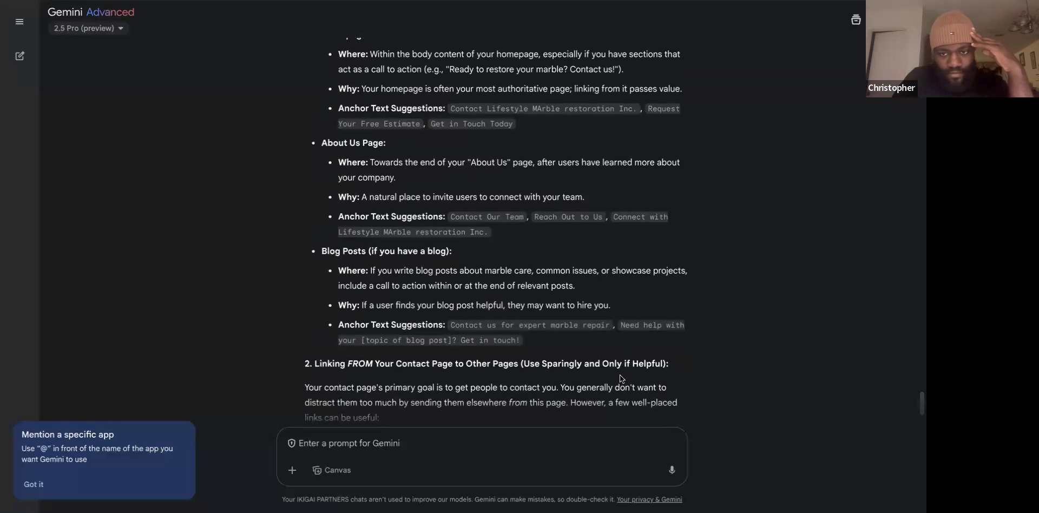
scroll(620, 374, down, 3)
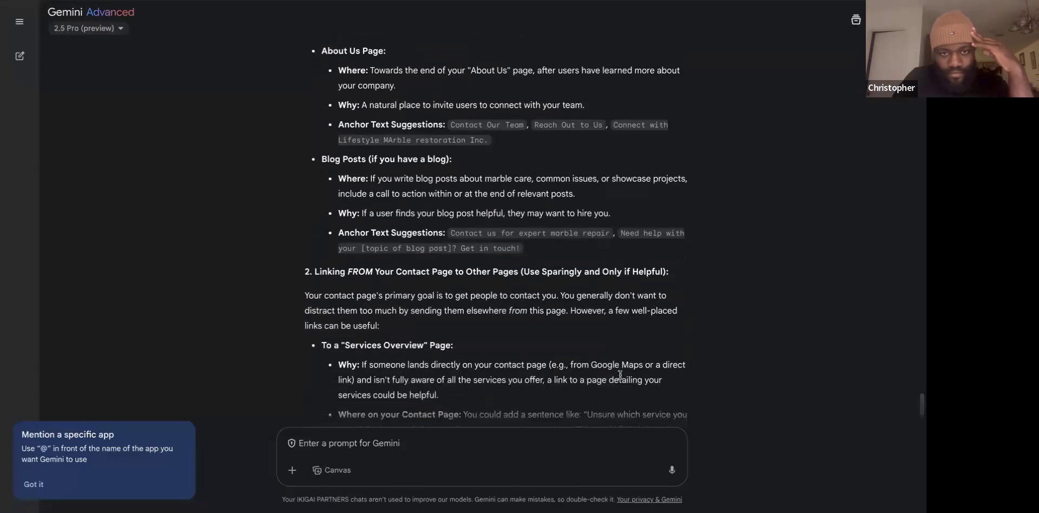
scroll(619, 375, down, 4)
scroll(619, 375, down, 4)
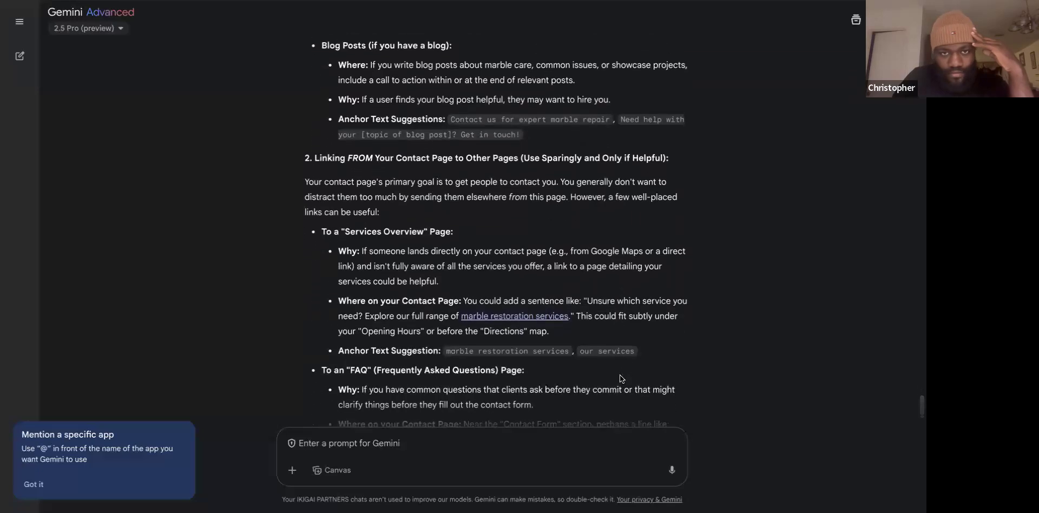
scroll(620, 375, down, 3)
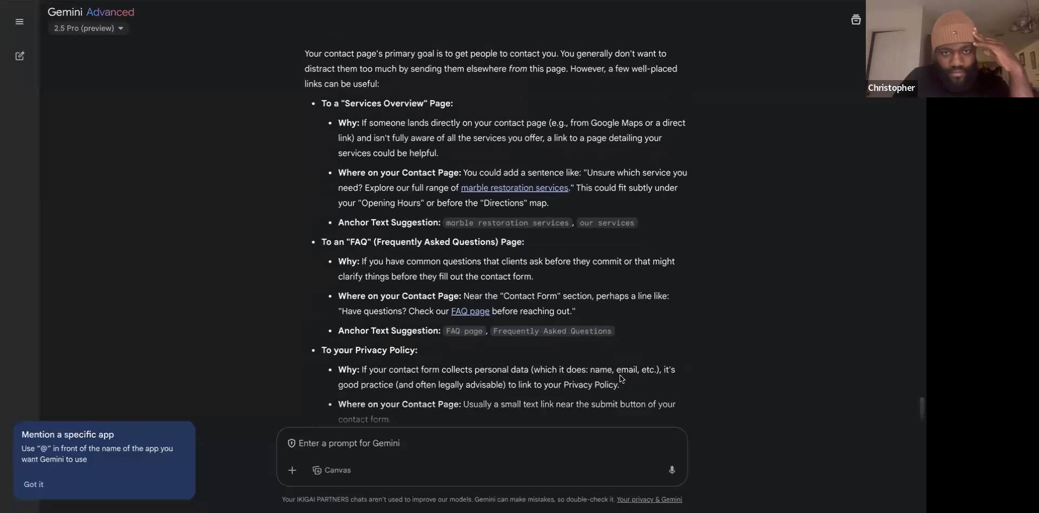
scroll(620, 378, down, 3)
scroll(622, 379, down, 9)
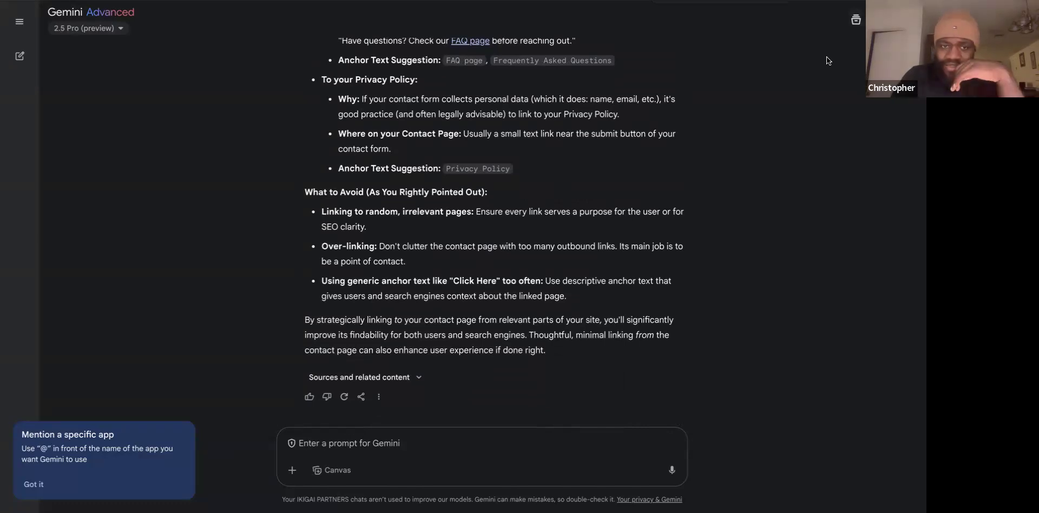
key(ctrl+Tab)
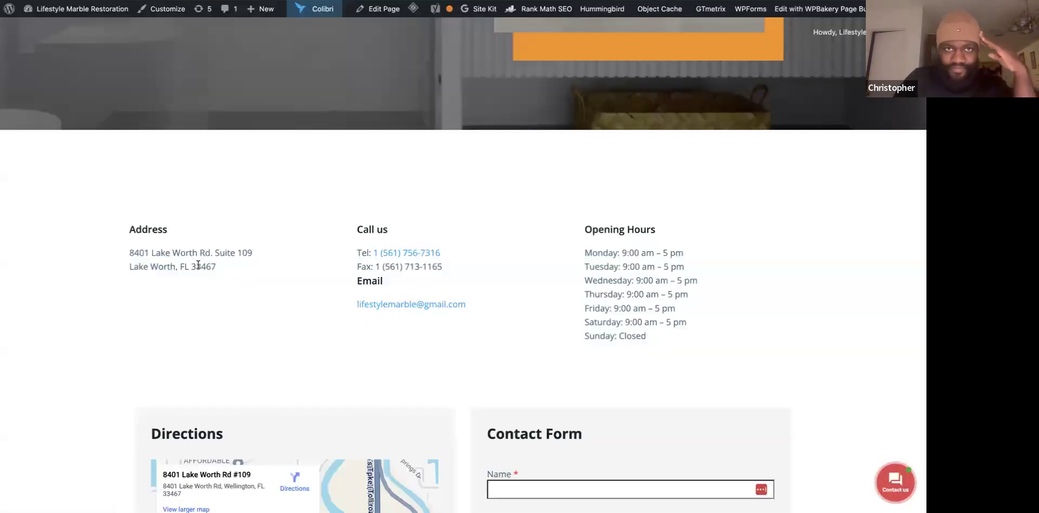
Go from the live contact page to the WordPress admin dashboard.
scroll(197, 263, down, 1)
scroll(197, 263, up, 8)
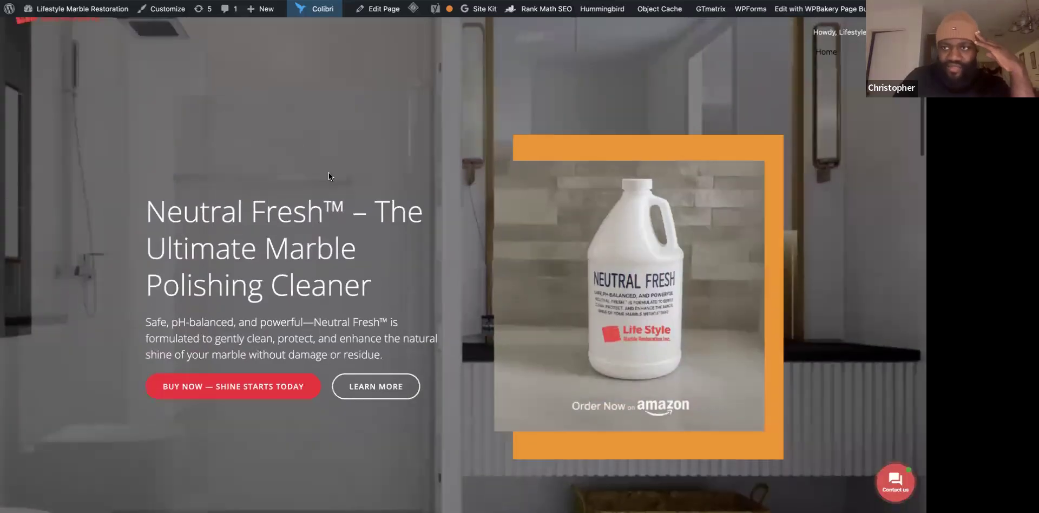
scroll(325, 162, up, 1)
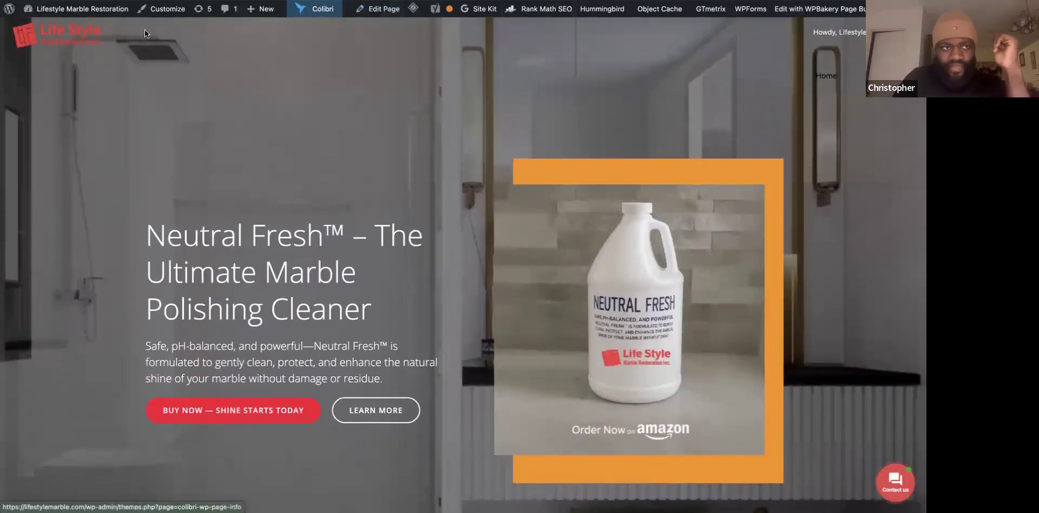
mouse_move(39, 34)
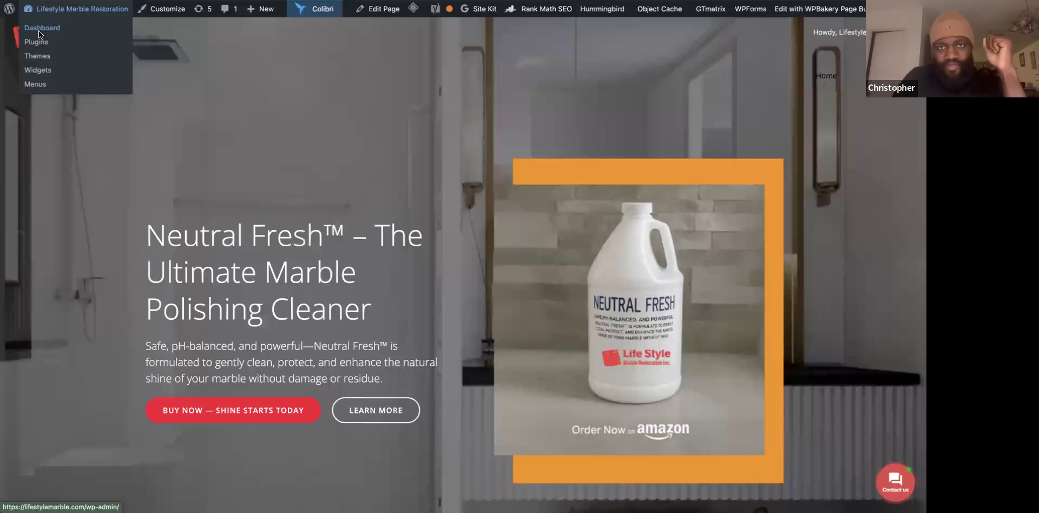
click(39, 33)
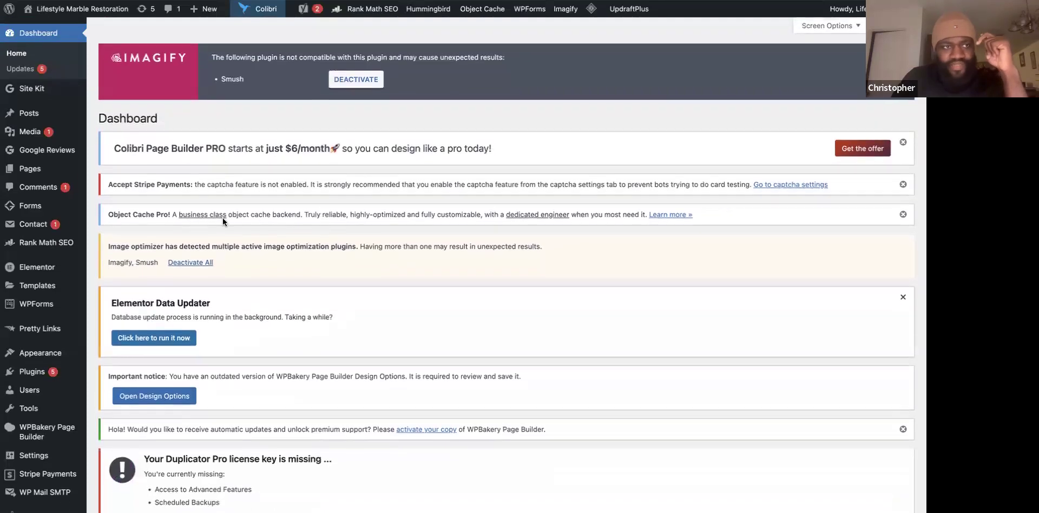
Browse the All Pages list with its Rank Math SEO details, then switch to another tab.
mouse_move(45, 172)
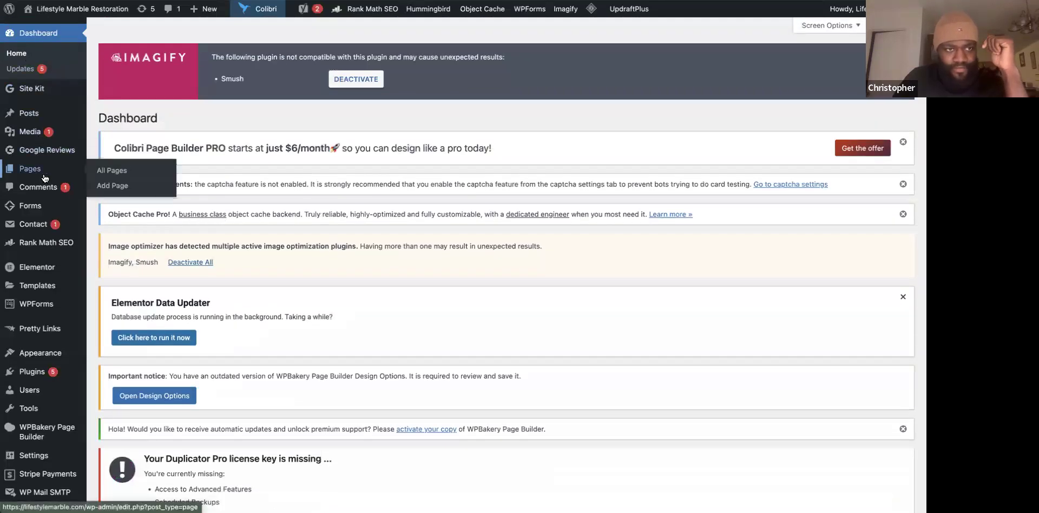
click(104, 176)
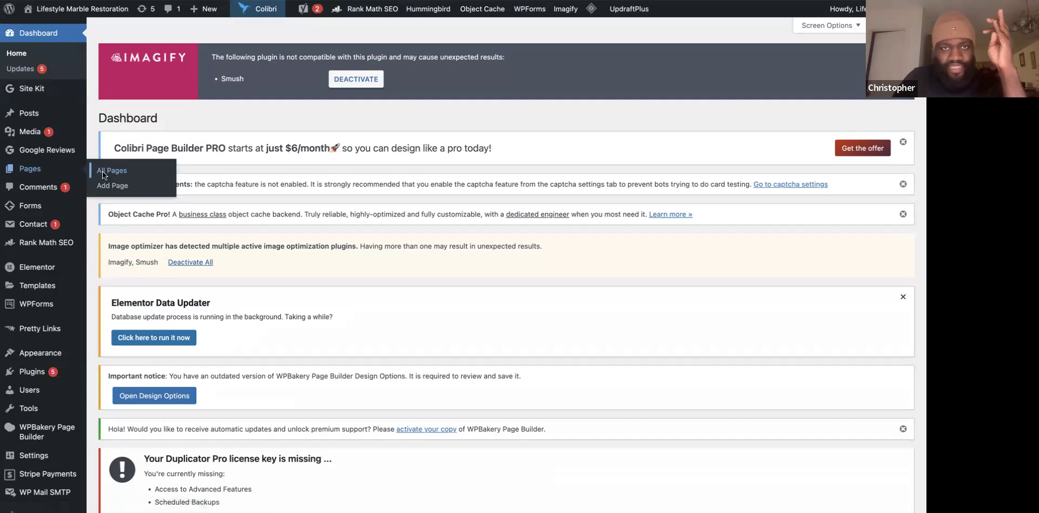
scroll(372, 325, down, 10)
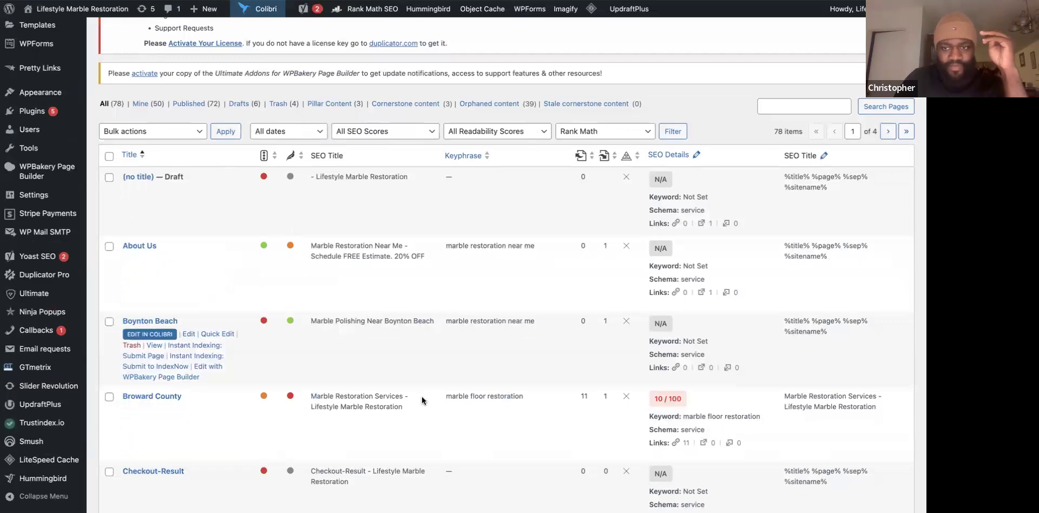
scroll(479, 392, down, 1)
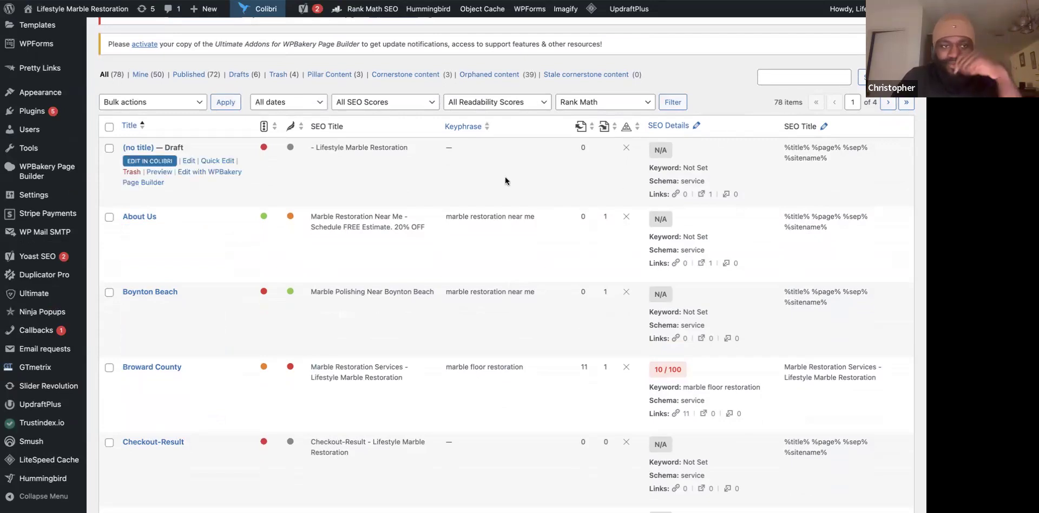
scroll(483, 351, down, 5)
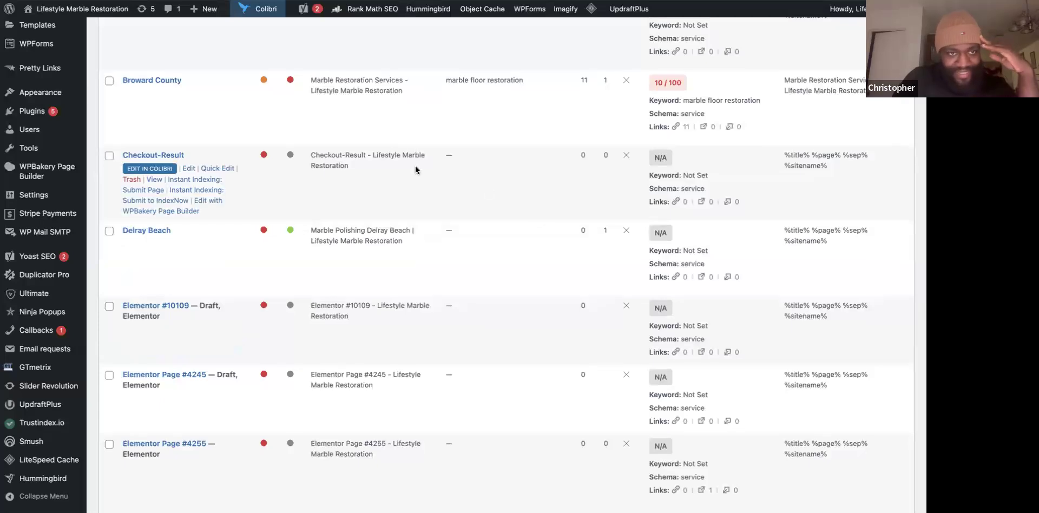
scroll(416, 170, down, 3)
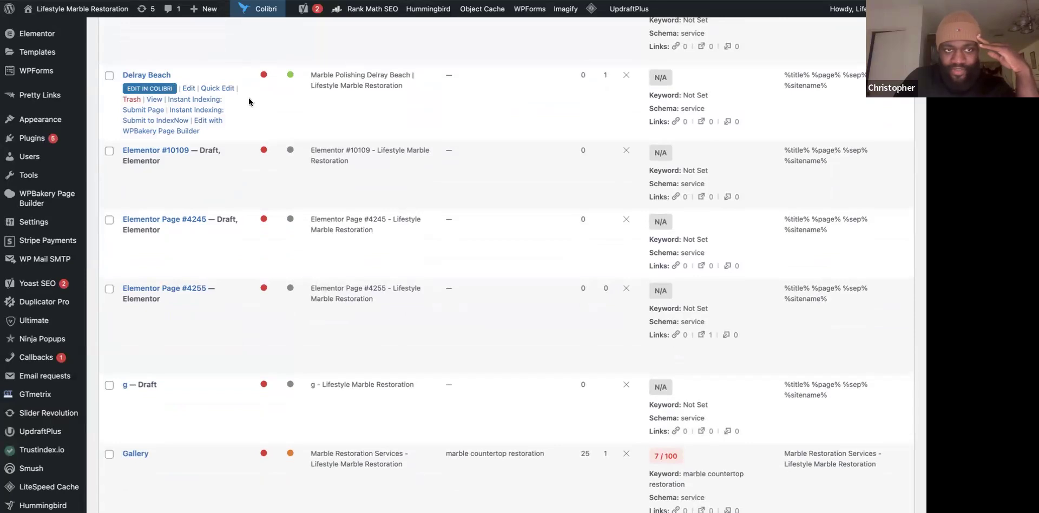
click(580, 2)
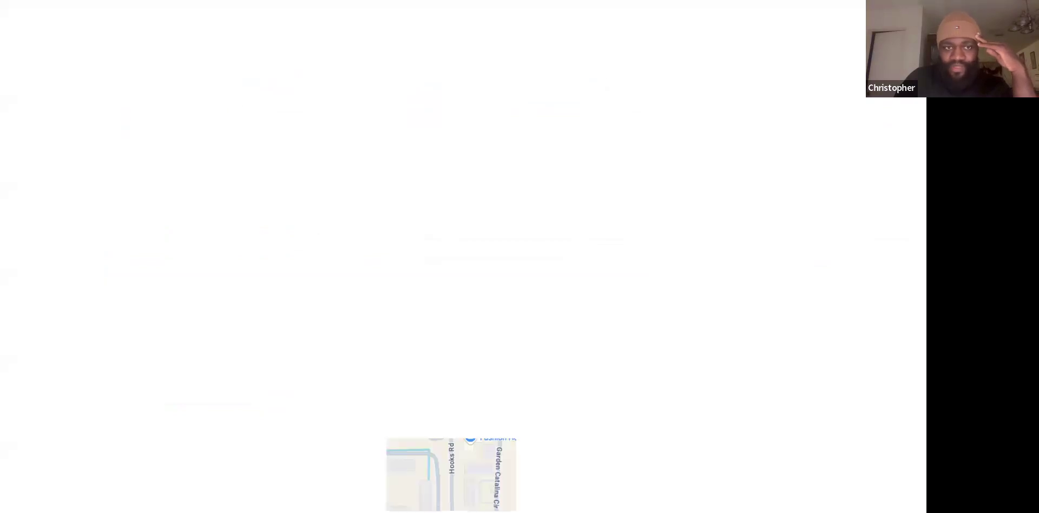
Open the Greenacres location page from the Lifestyle Marble Restoration Google results and review its intro and FAQs.
key(ctrl+Tab)
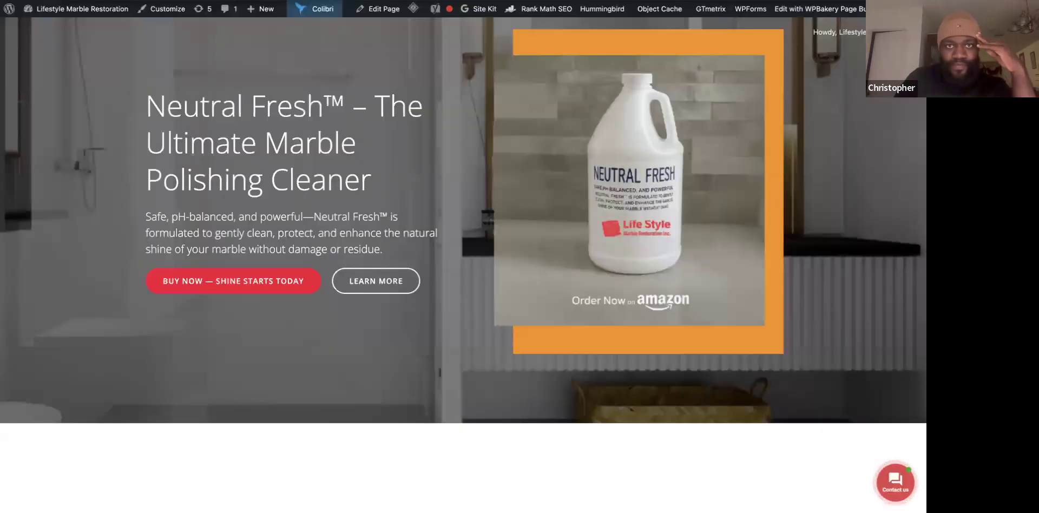
key(ctrl+Tab)
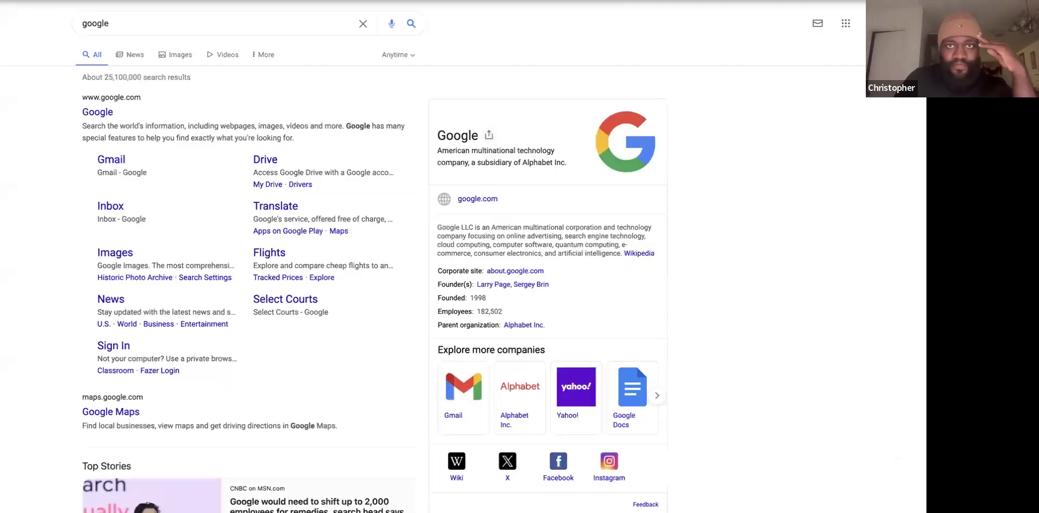
key(ctrl+Tab)
key(ctrl+Tab)
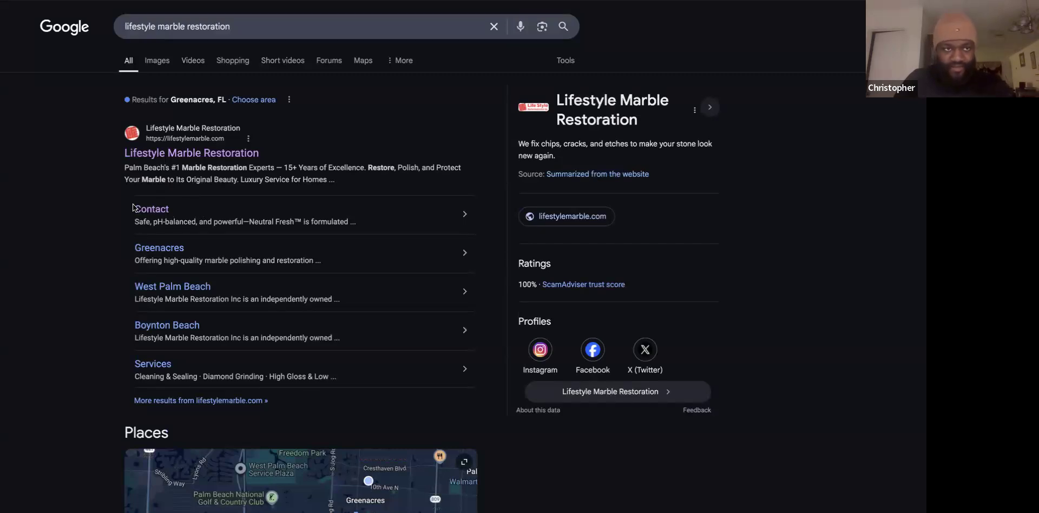
click(163, 249)
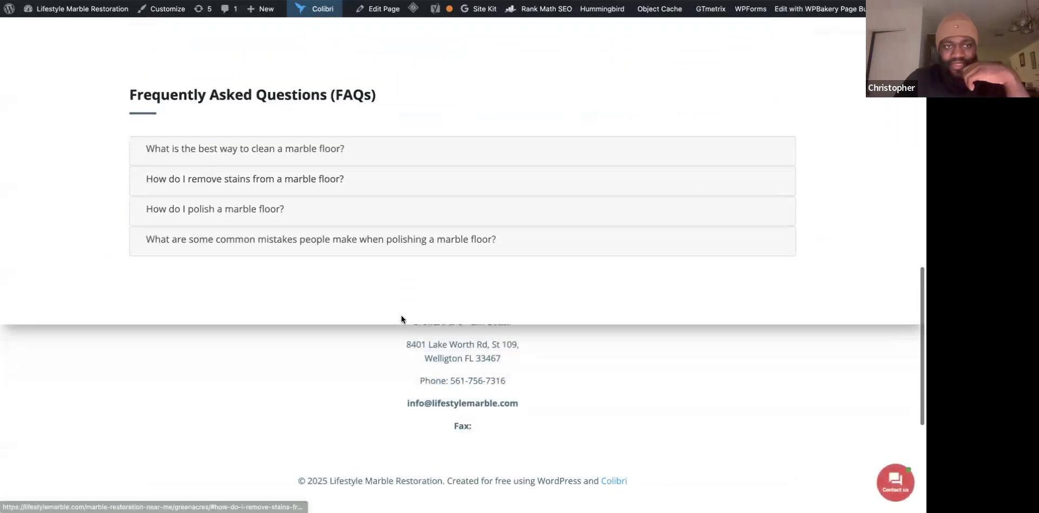
scroll(346, 309, down, 5)
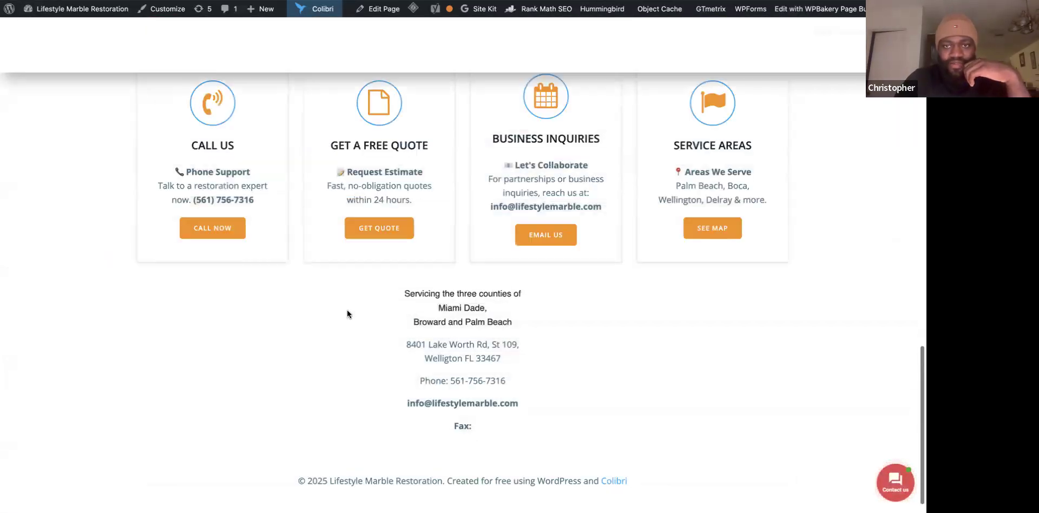
scroll(348, 313, up, 10)
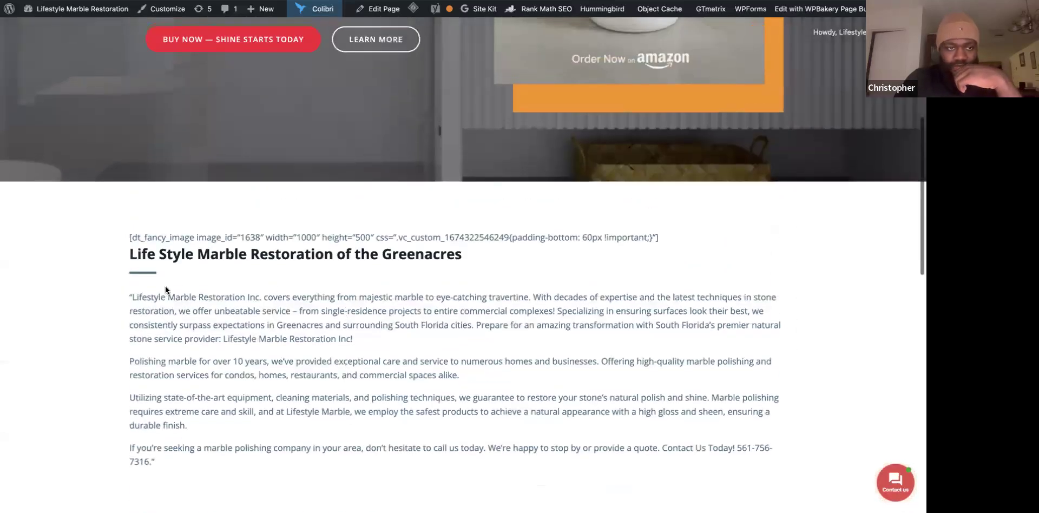
scroll(318, 284, down, 2)
scroll(318, 284, down, 1)
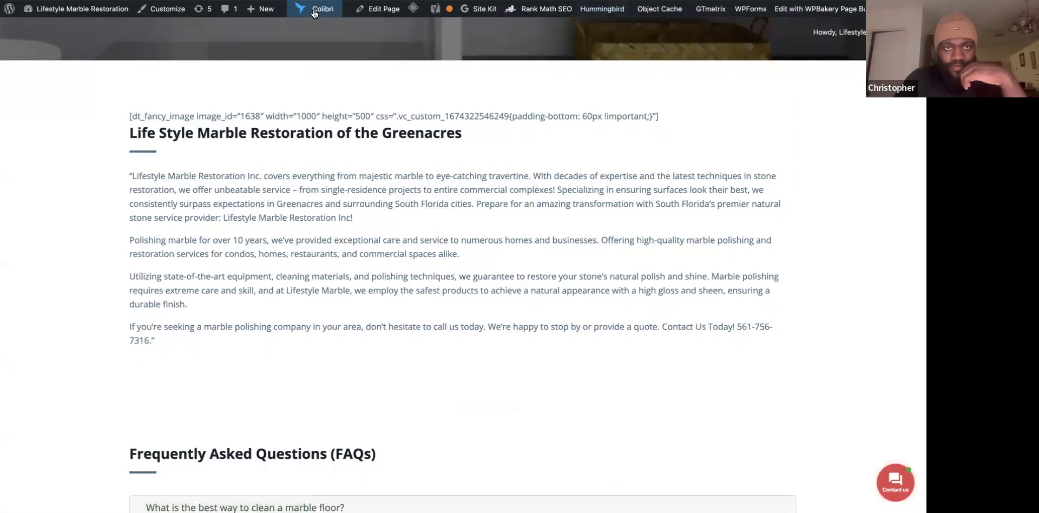
mouse_move(314, 13)
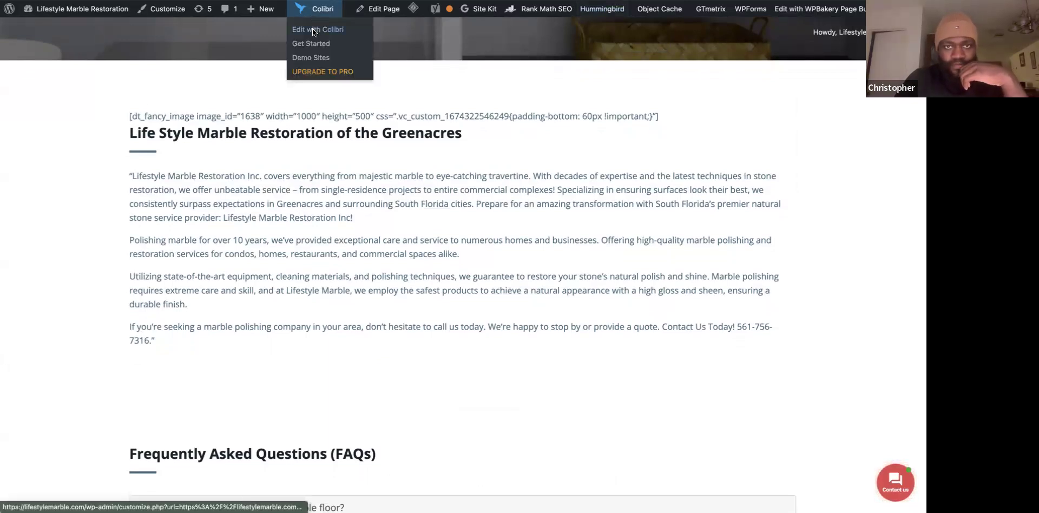
Open the Greenacres page in the Colibri editor and look over its content.
click(313, 30)
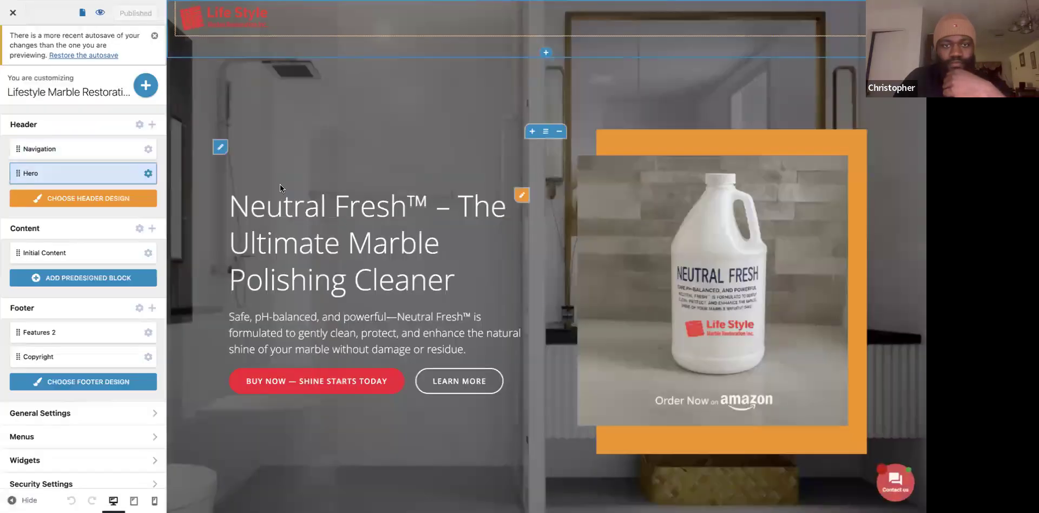
scroll(184, 282, down, 2)
scroll(184, 282, down, 15)
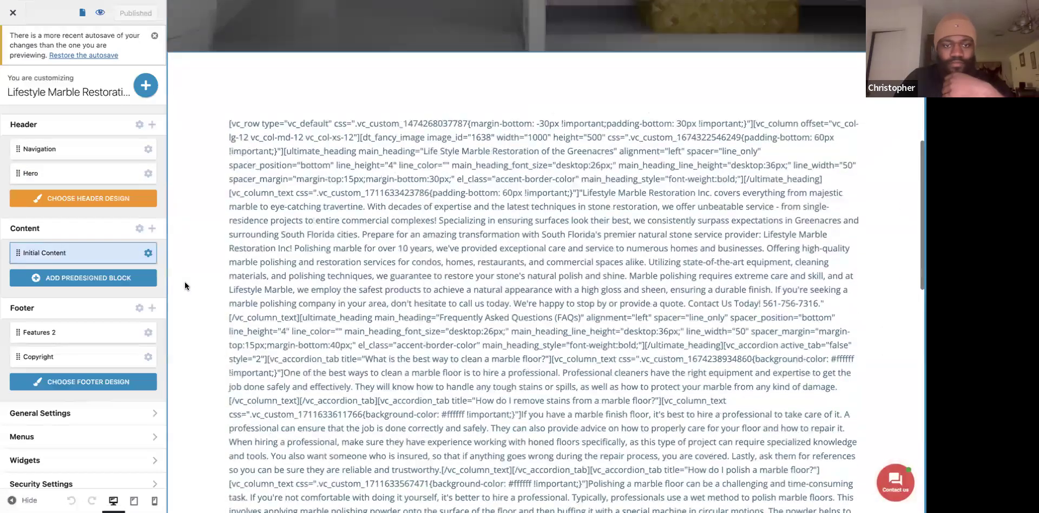
scroll(185, 282, down, 5)
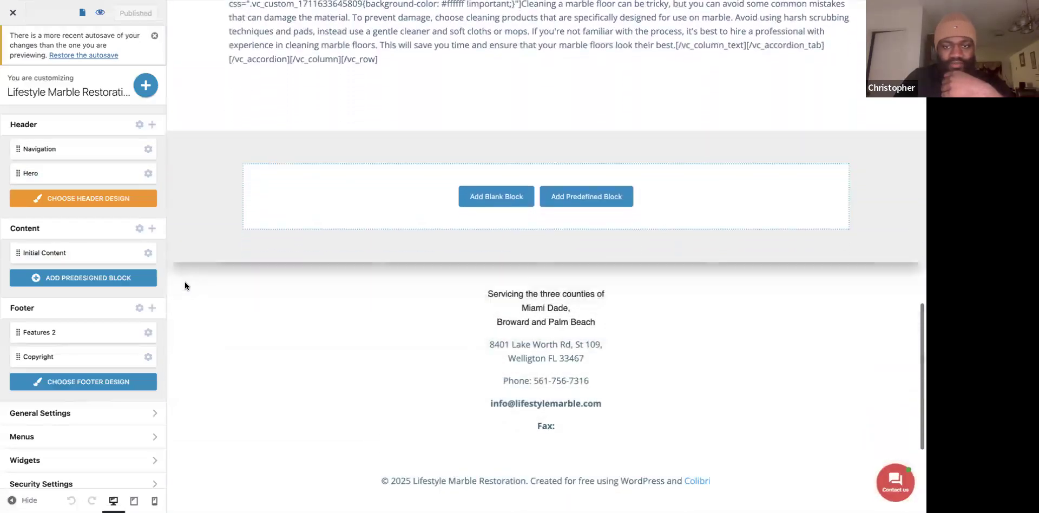
scroll(185, 282, up, 3)
scroll(185, 285, up, 6)
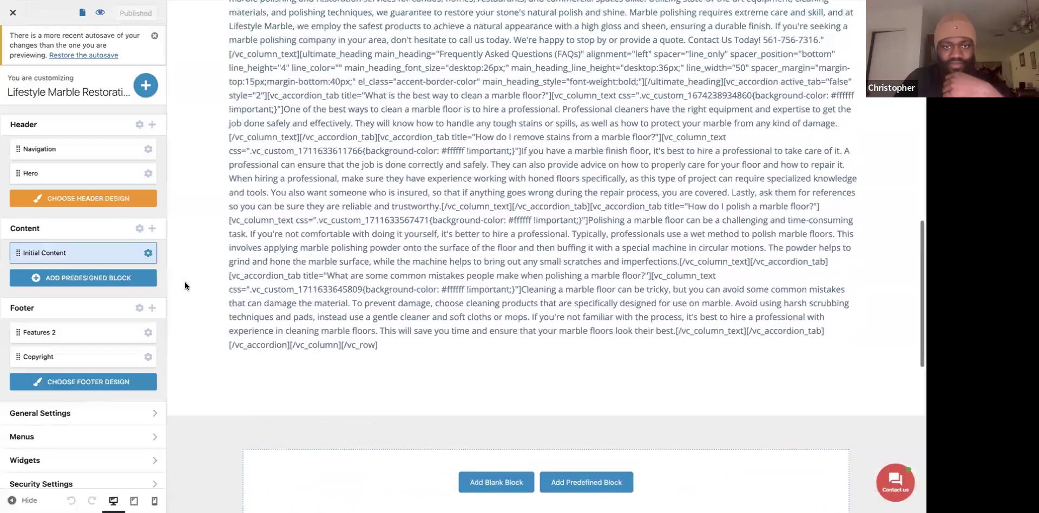
scroll(184, 281, up, 4)
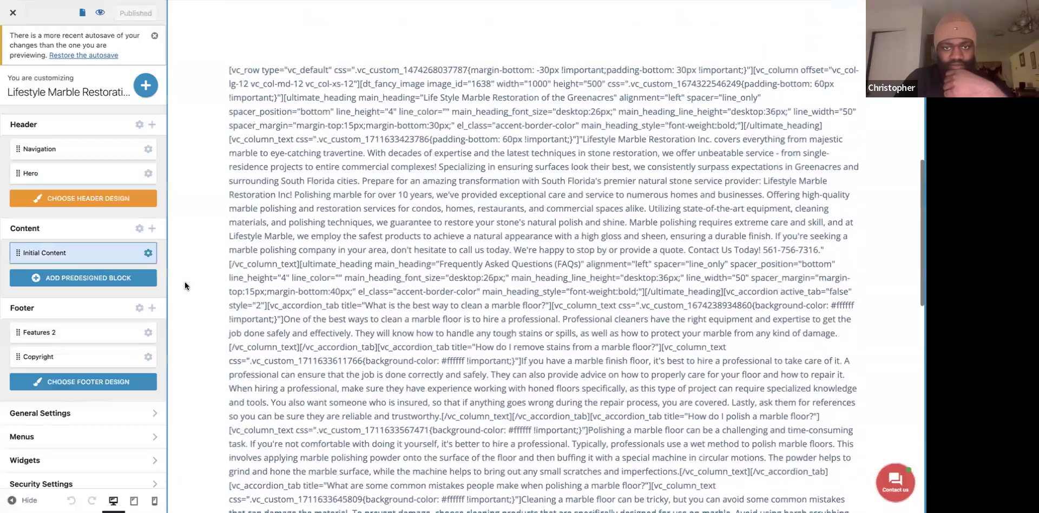
Delete the old shortcode External Content element, leaving the column empty.
click(228, 103)
click(528, 116)
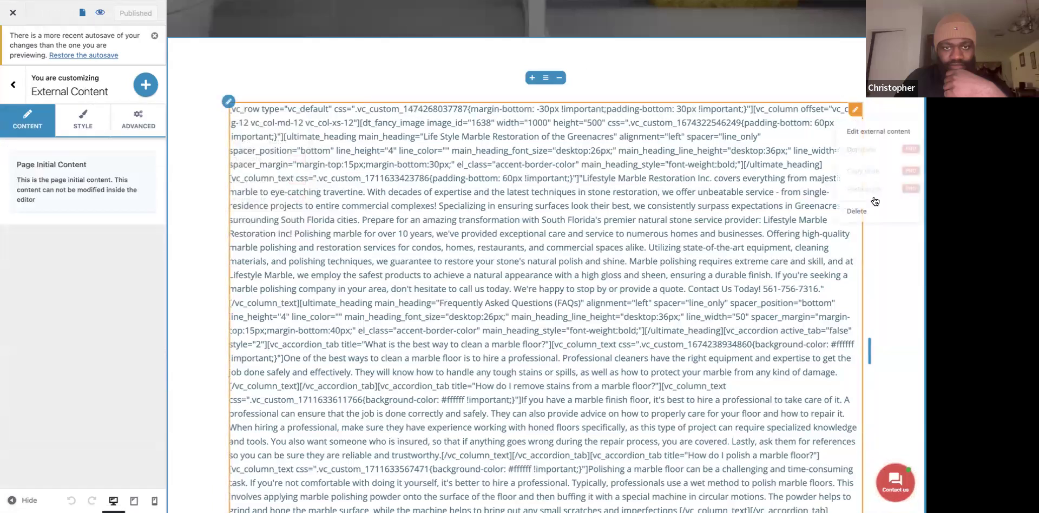
click(864, 211)
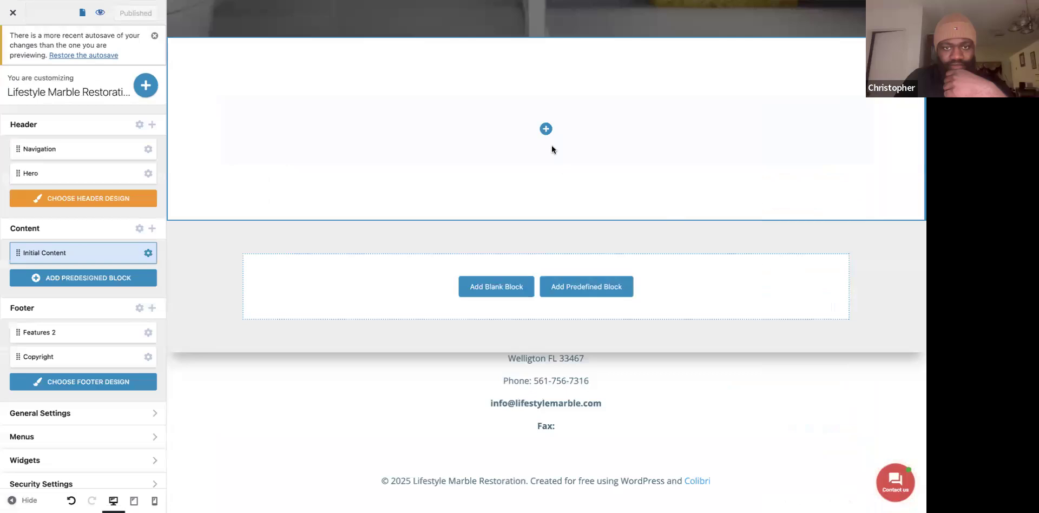
click(535, 123)
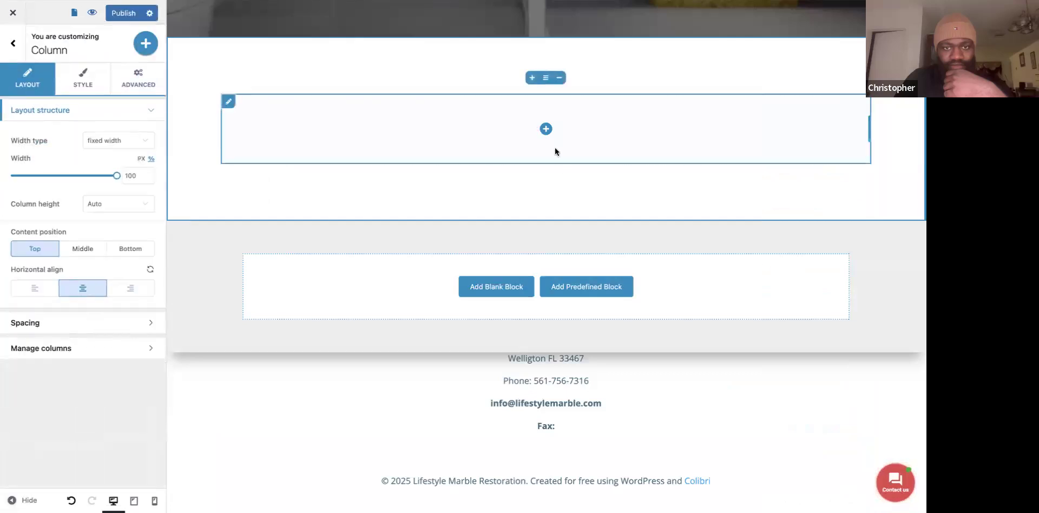
Show the empty column's Add Content components, then get Gemini's prompt box ready for a new request.
click(546, 128)
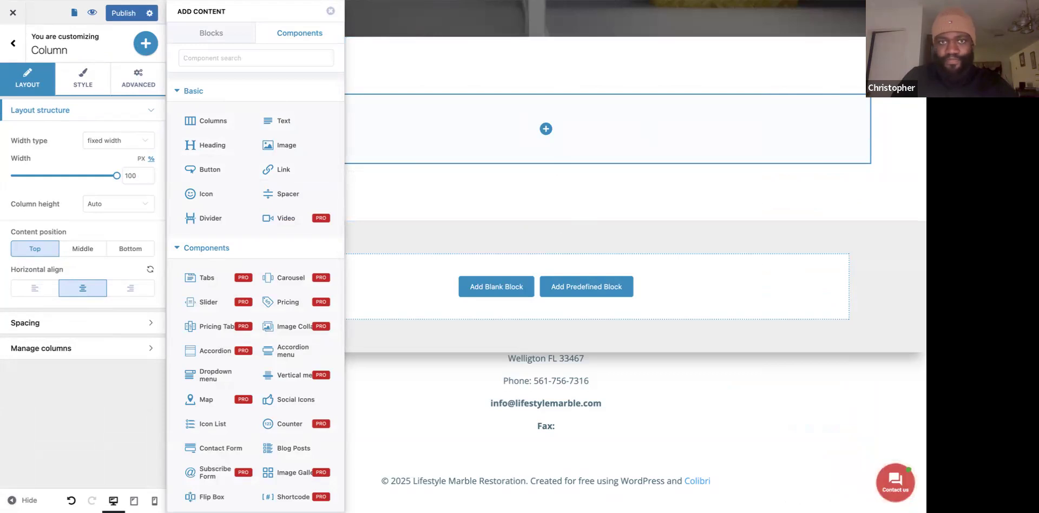
key(ctrl+Tab)
click(332, 444)
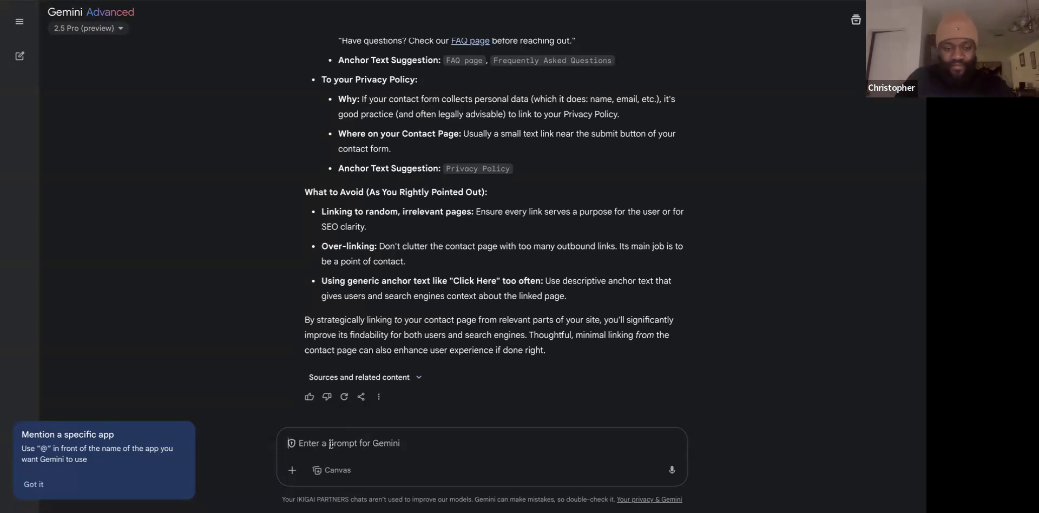
Ask Gemini for Greenacres page content with a basic header and a couple of paragraphs, then return to WordPress.
key(ctrl+v)
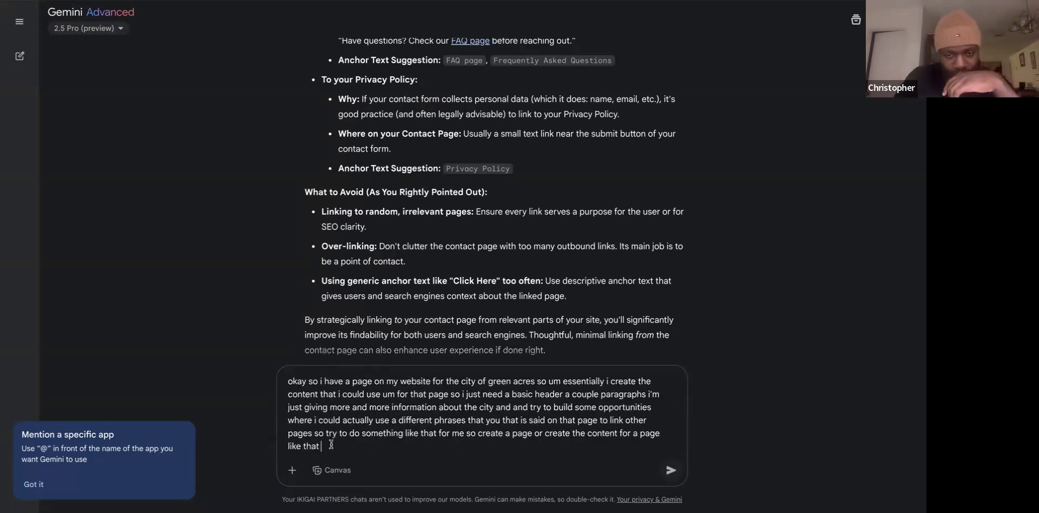
key(Return)
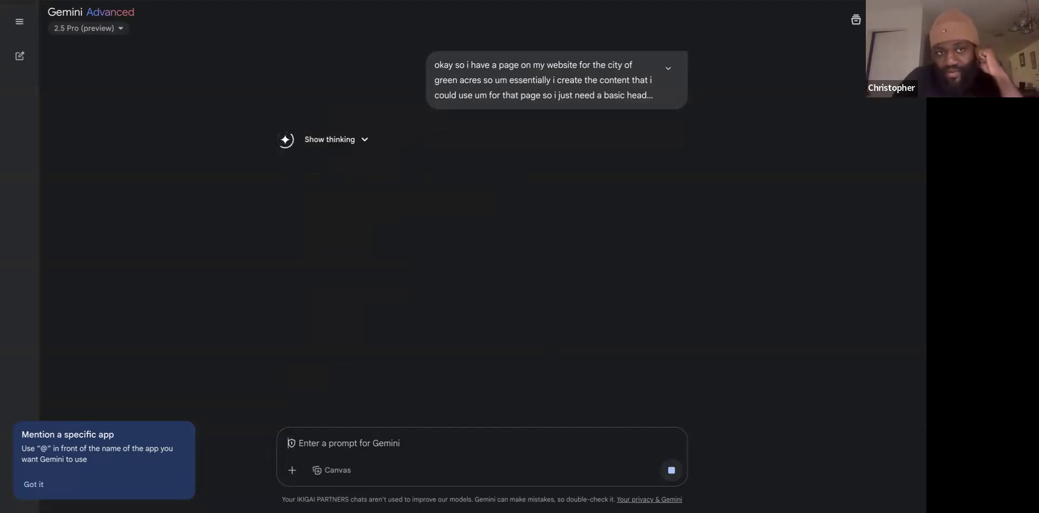
click(572, 3)
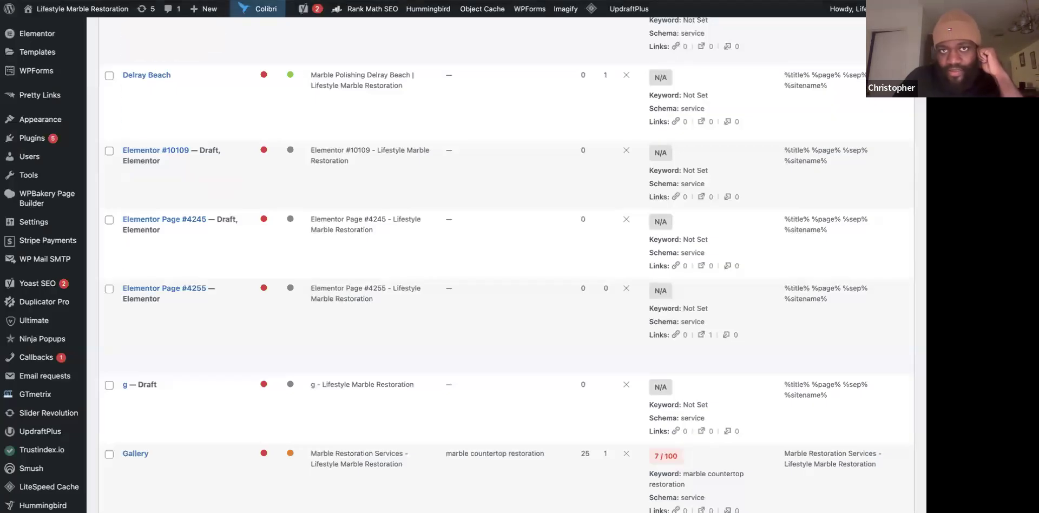
Back in Colibri, select the empty block's column and bring up its Add Content components.
click(490, 1)
click(517, 200)
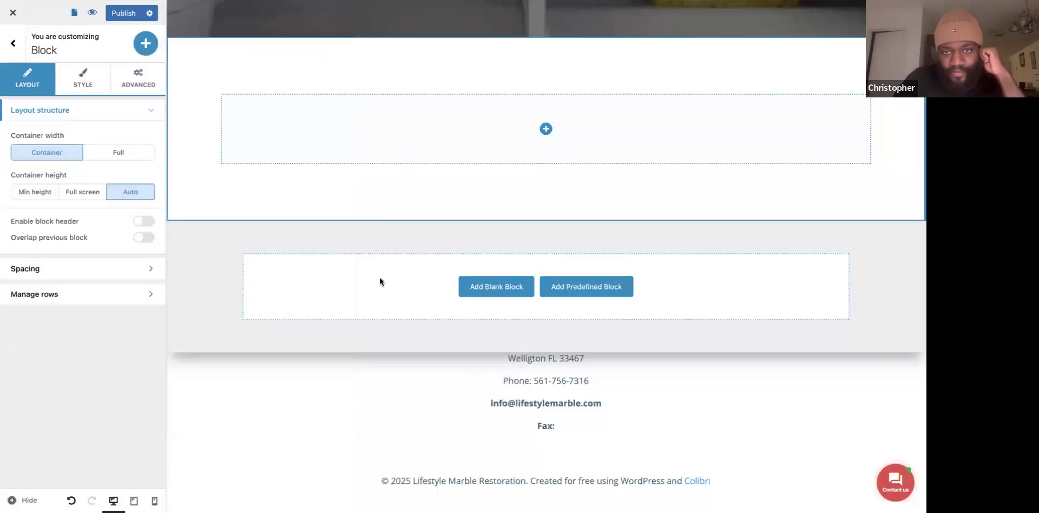
mouse_move(524, 127)
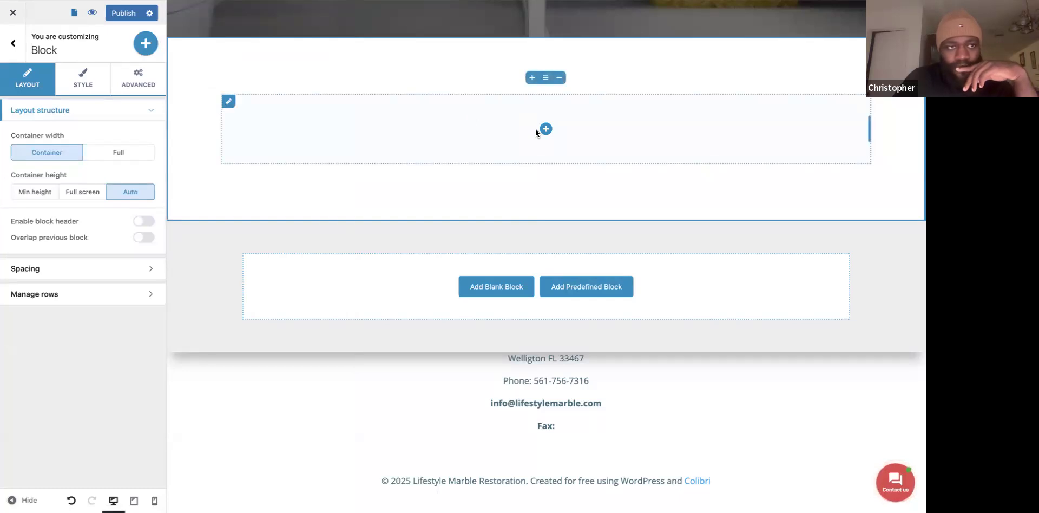
click(538, 132)
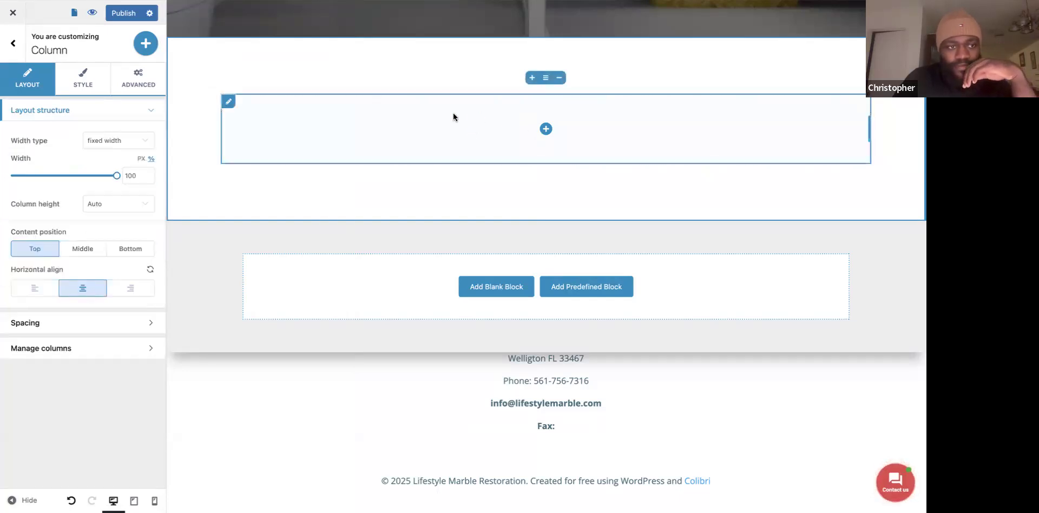
click(545, 129)
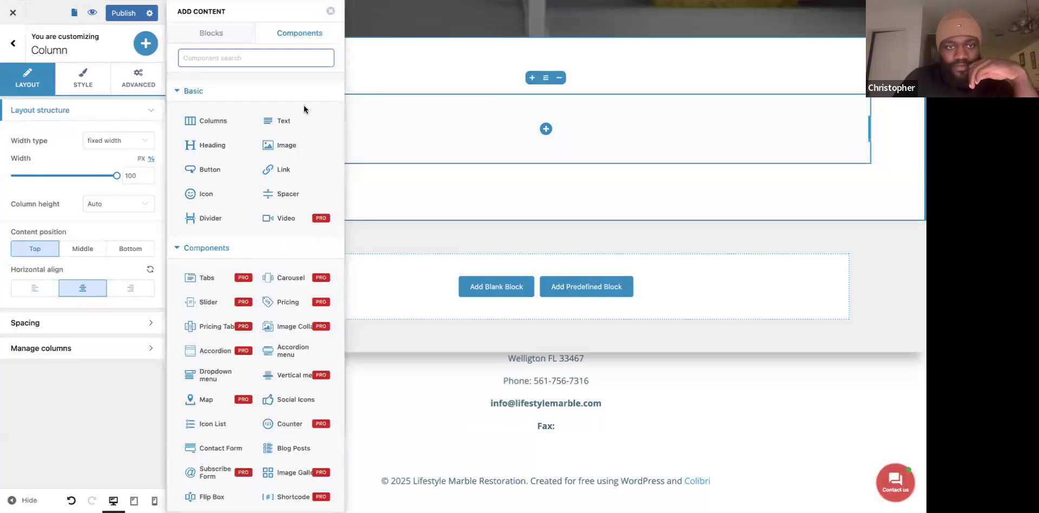
Browse the components and the ready-made About block designs, then return to Gemini's generated content.
scroll(254, 218, down, 3)
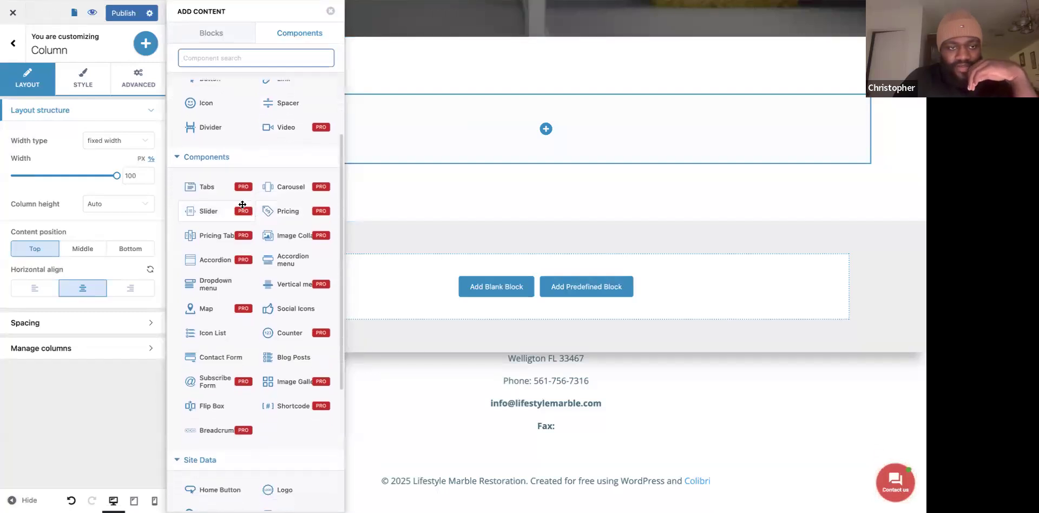
scroll(508, 140, down, 2)
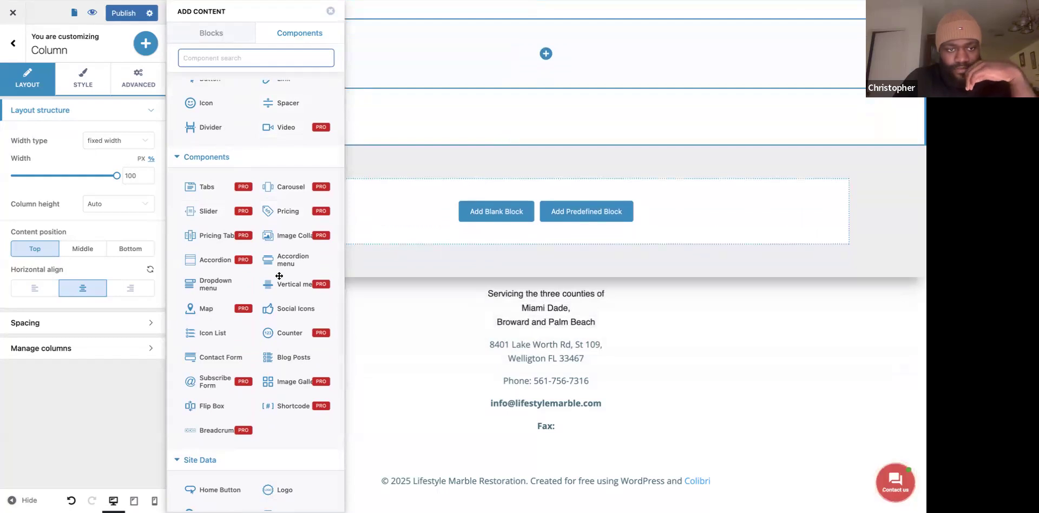
scroll(279, 276, down, 7)
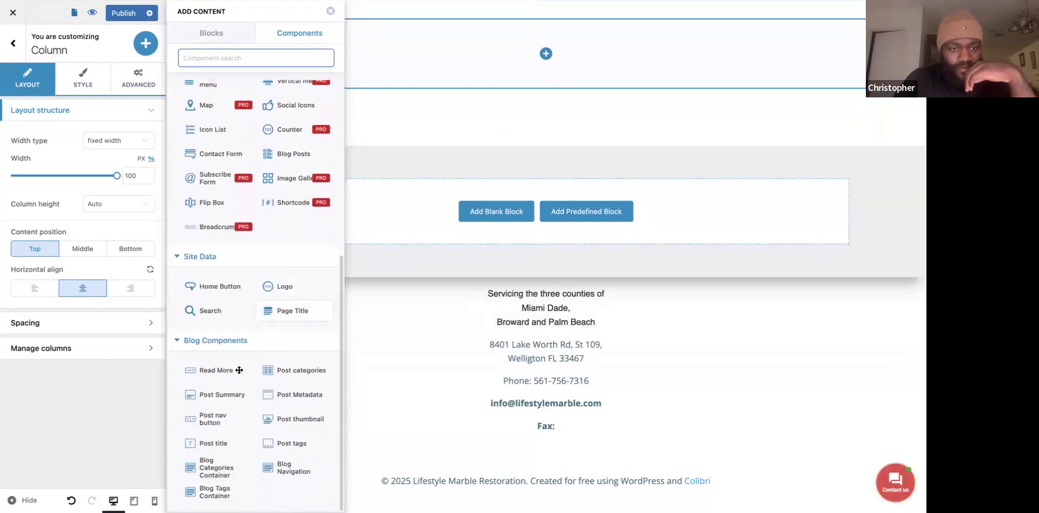
scroll(248, 279, up, 10)
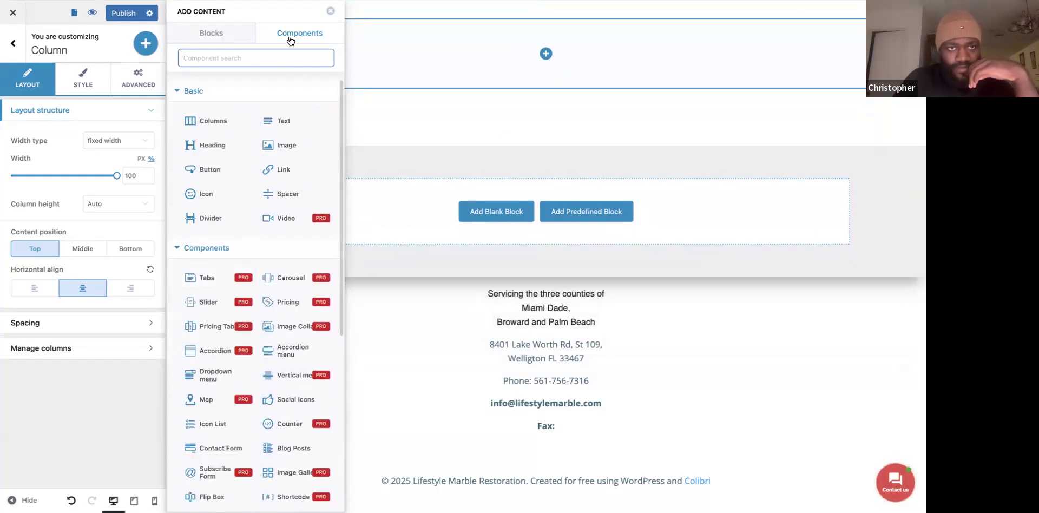
click(227, 39)
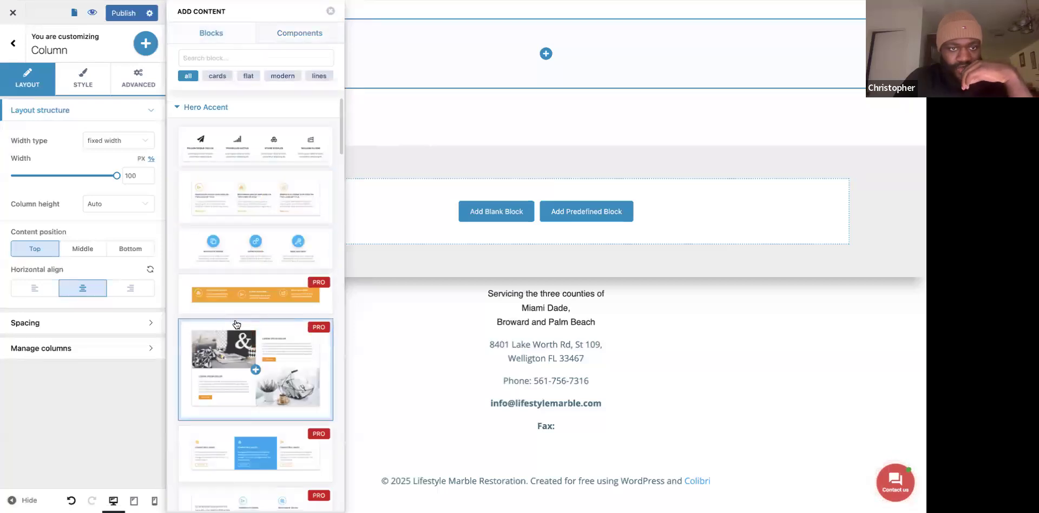
scroll(265, 231, down, 7)
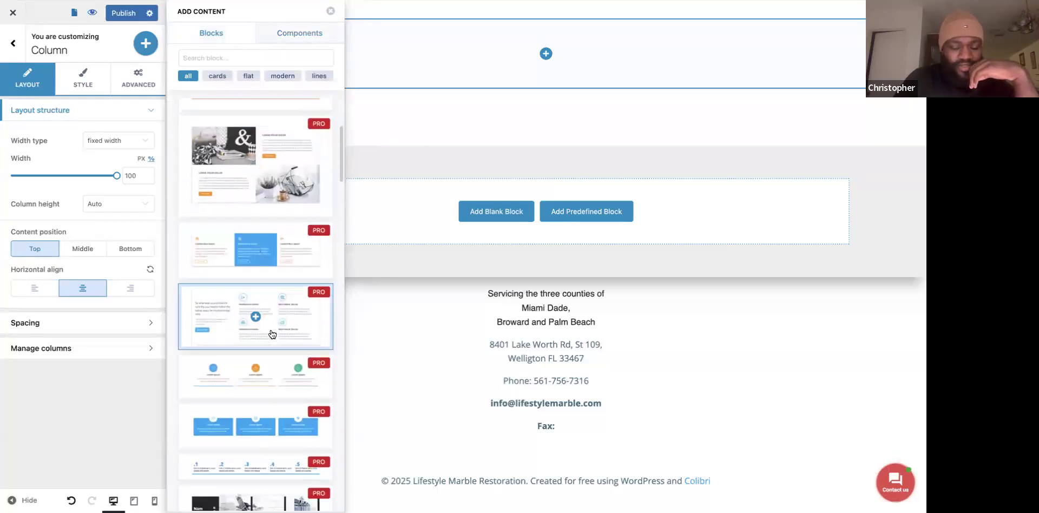
scroll(272, 334, up, 7)
click(208, 108)
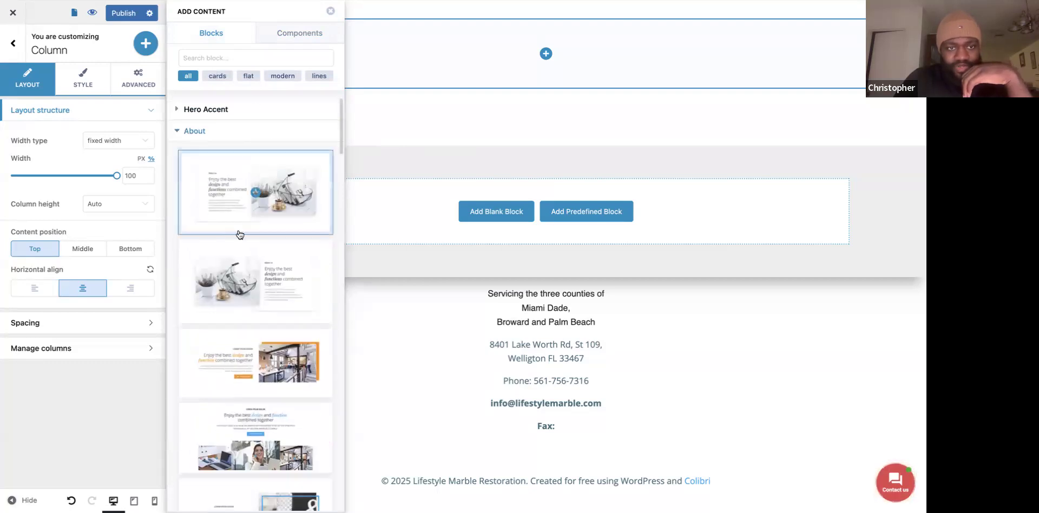
scroll(256, 311, down, 7)
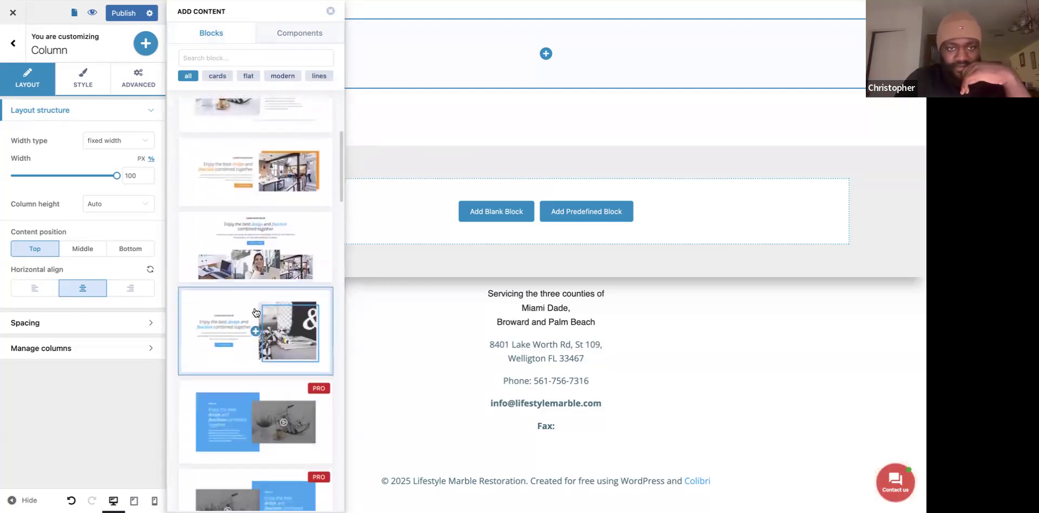
scroll(256, 313, up, 7)
click(774, 1)
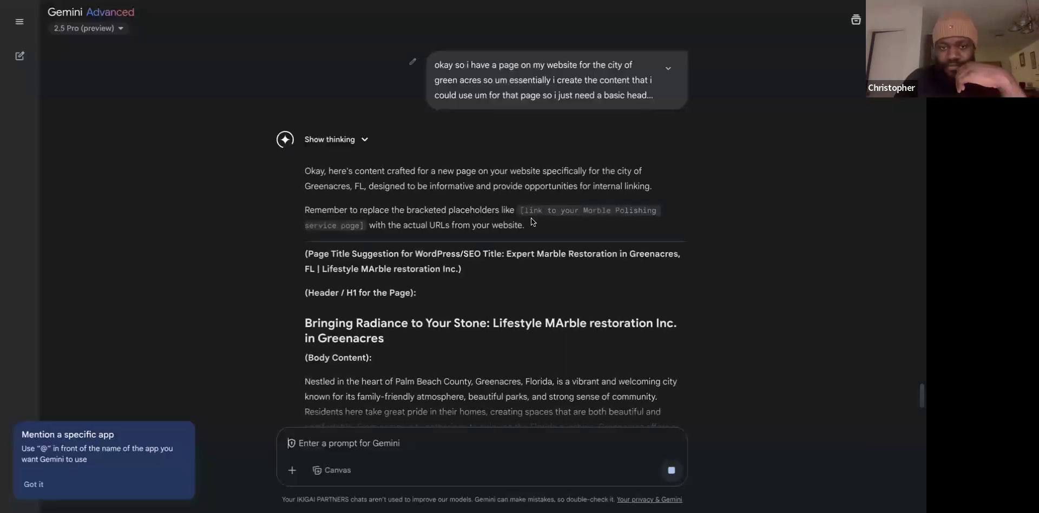
Copy Gemini's H1 'Bringing Radiance to Your Stone: Lifestyle MArble restoration Inc. in Greenacres'.
scroll(425, 303, down, 4)
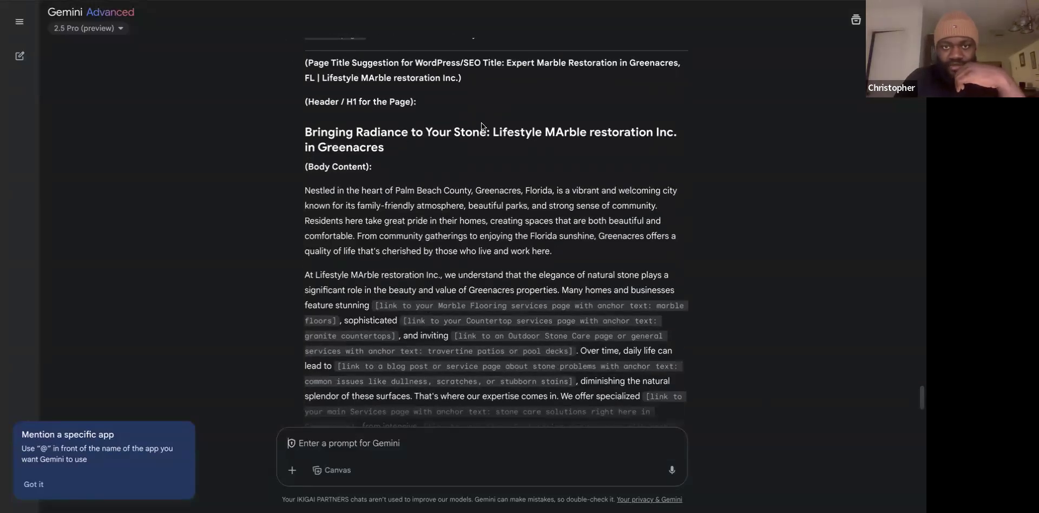
double_click(346, 135)
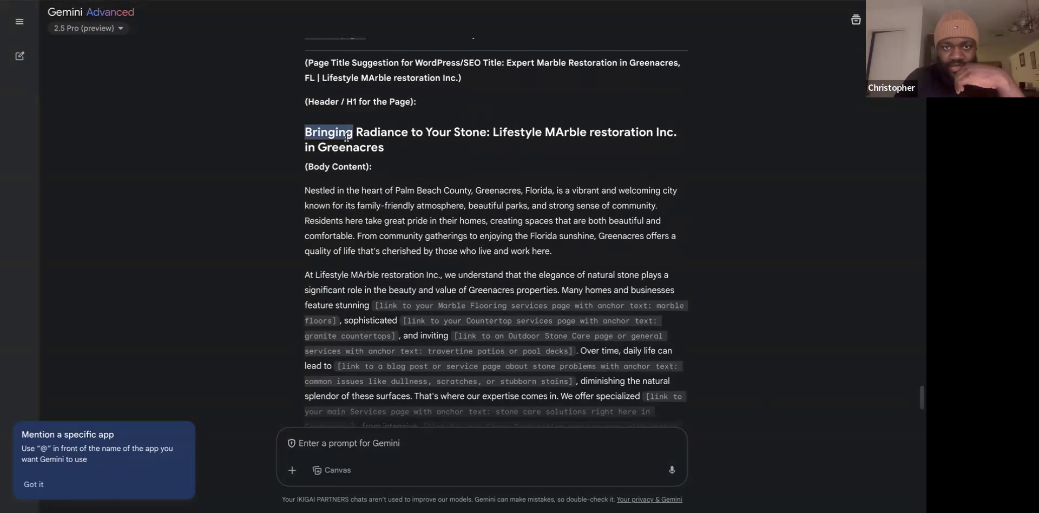
triple_click(346, 136)
right_click(347, 138)
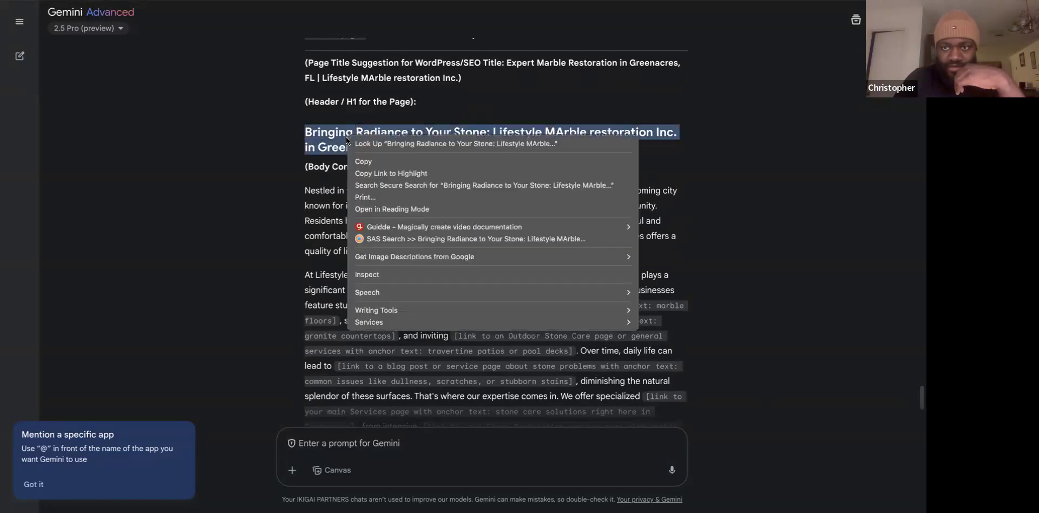
click(391, 161)
key(ctrl+Tab)
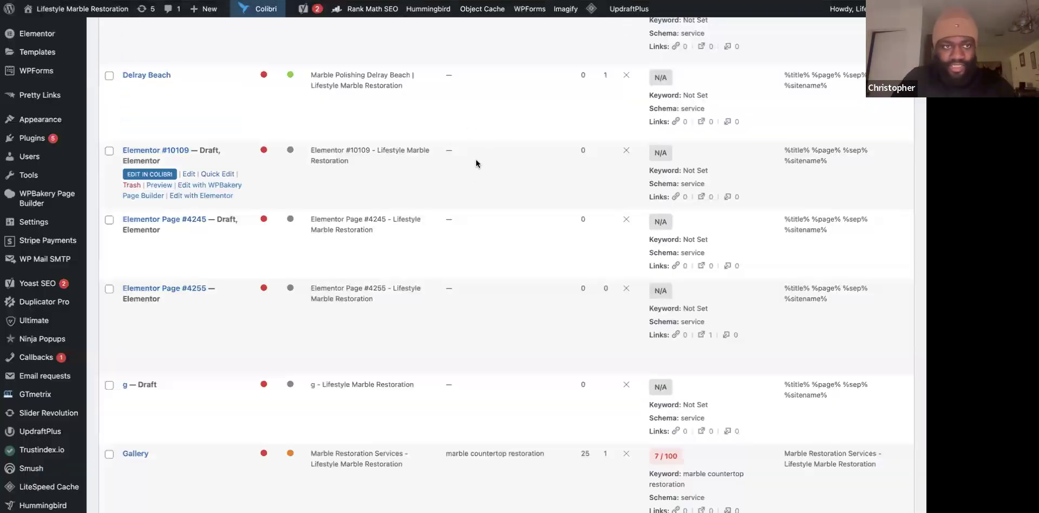
Add a Heading component at the top of the empty Colibri block.
key(ctrl+Tab)
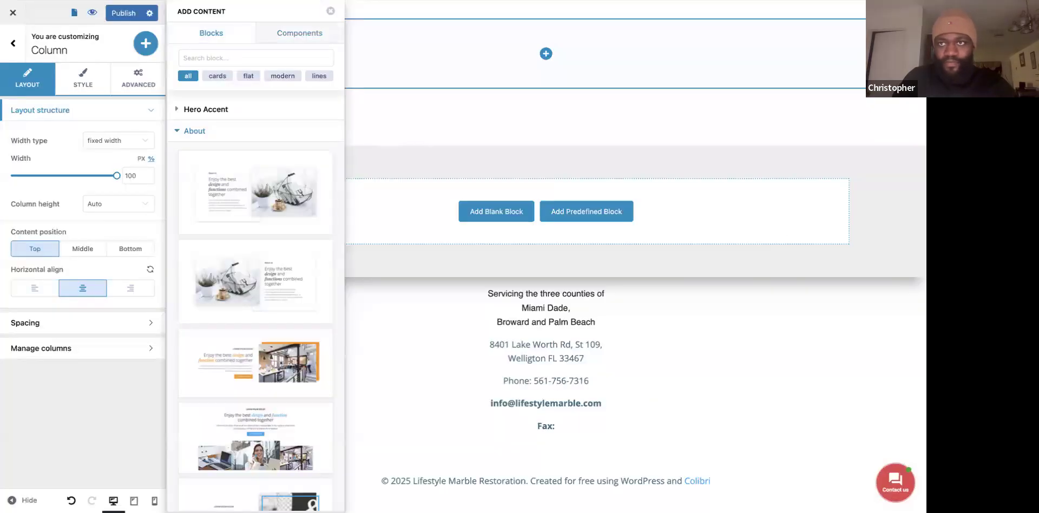
click(520, 124)
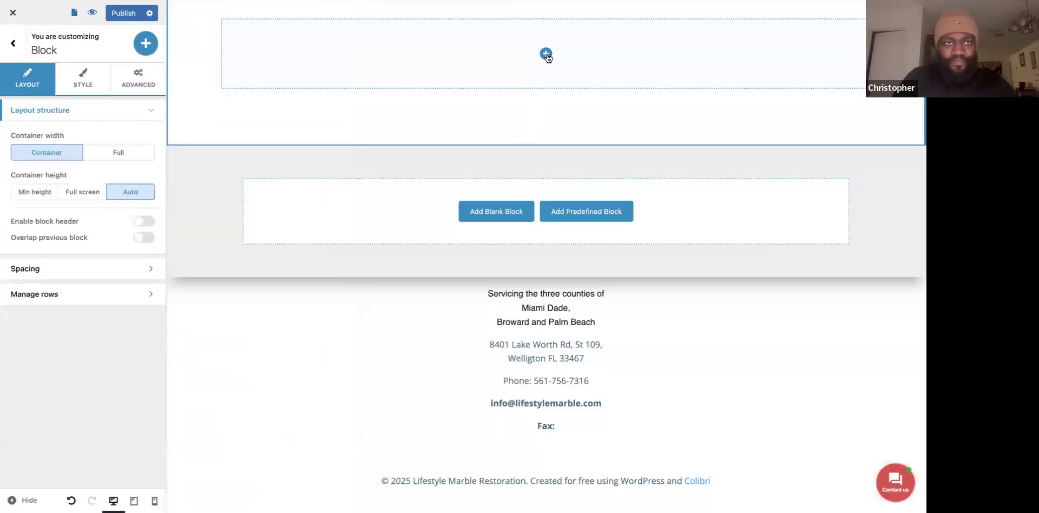
click(546, 54)
click(220, 154)
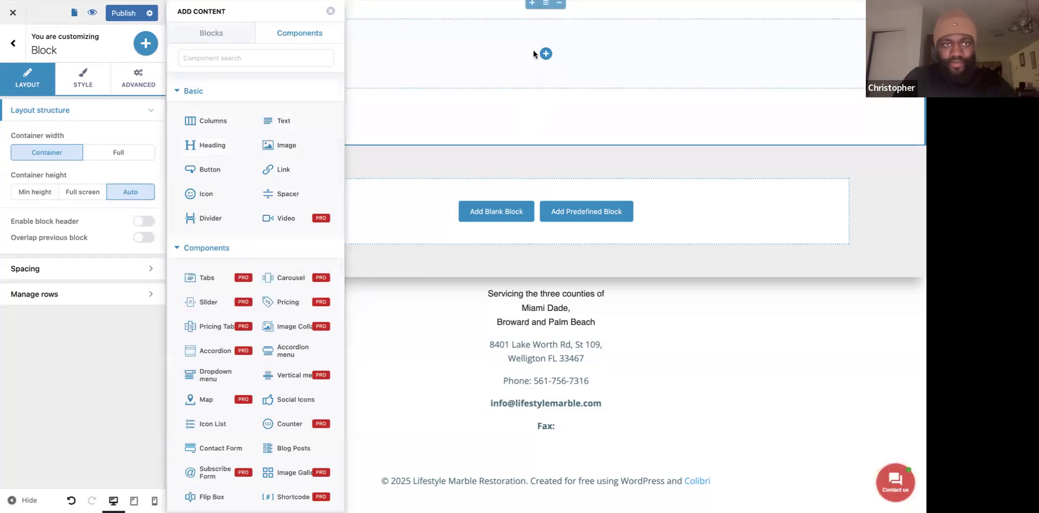
drag(229, 144, 440, 51)
scroll(448, 72, up, 4)
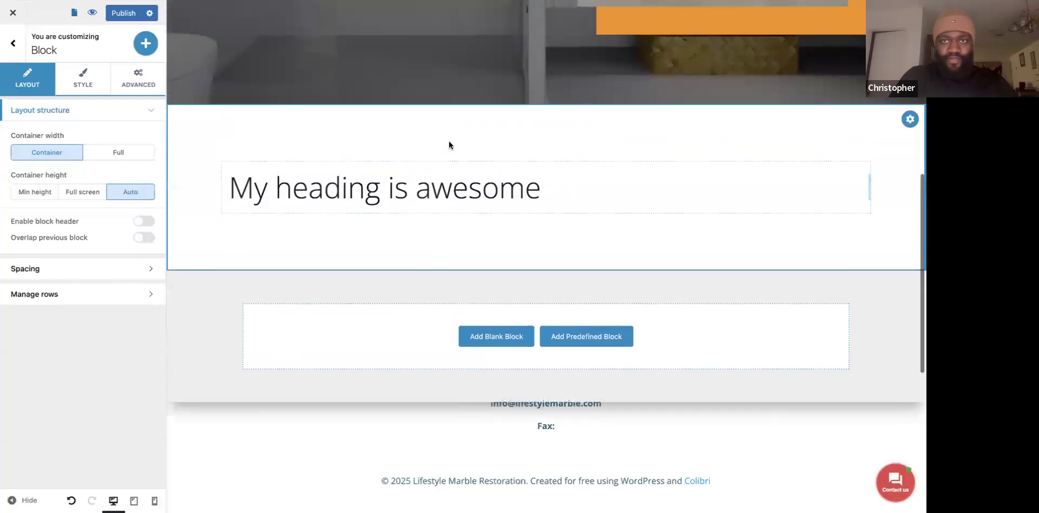
Replace the heading's default text with the pasted Greenacres H1 from Gemini.
click(436, 222)
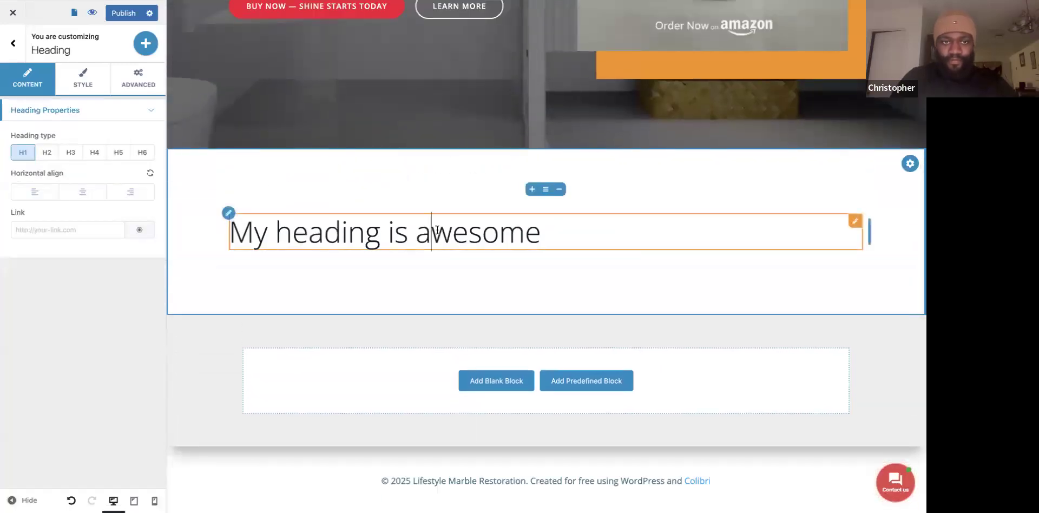
triple_click(437, 230)
key(ctrl+v)
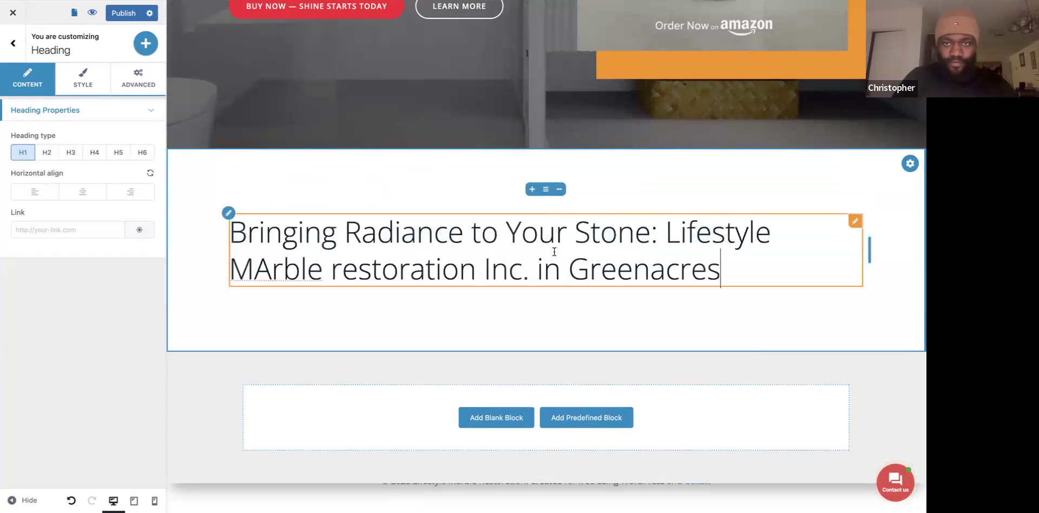
click(587, 317)
scroll(525, 328, down, 1)
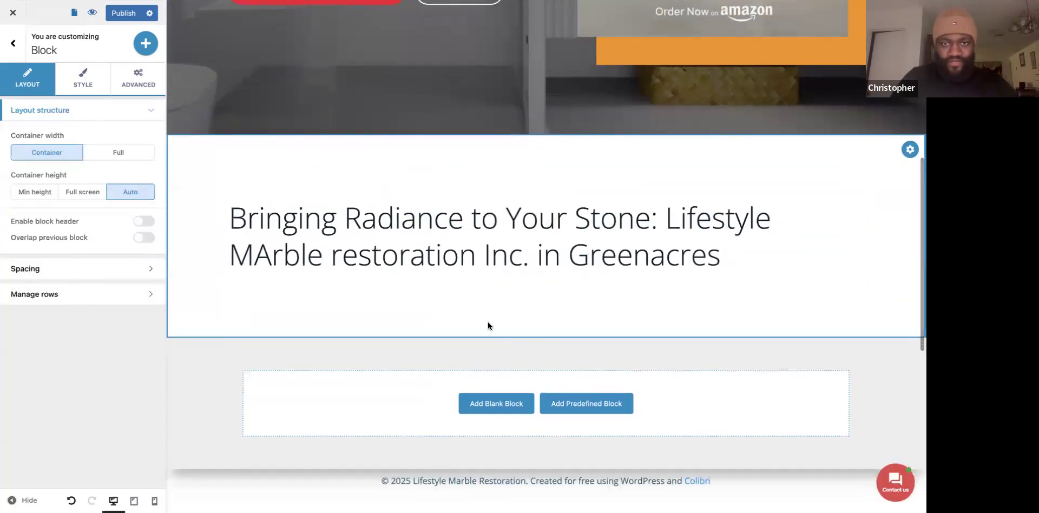
Insert the first predefined About block below the Greenacres heading.
click(585, 404)
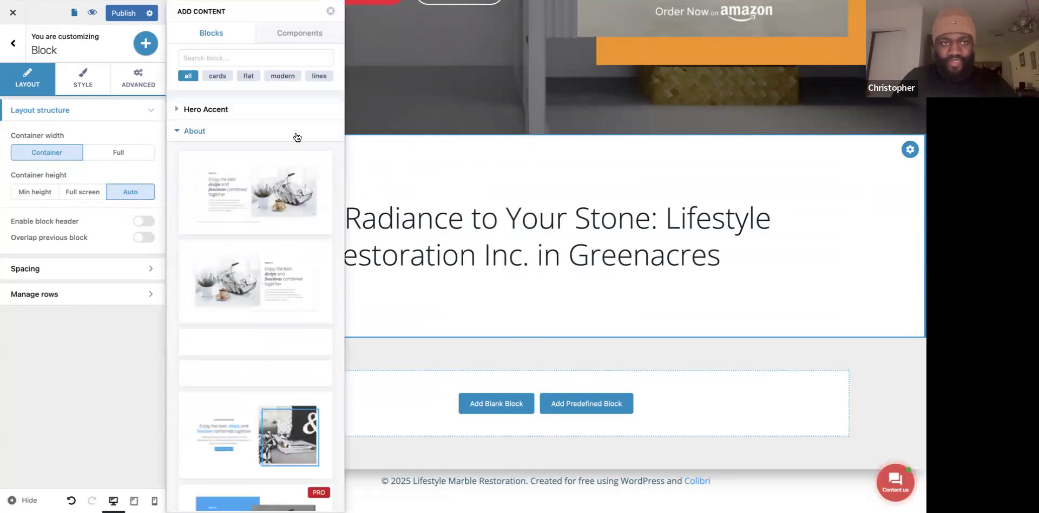
click(237, 187)
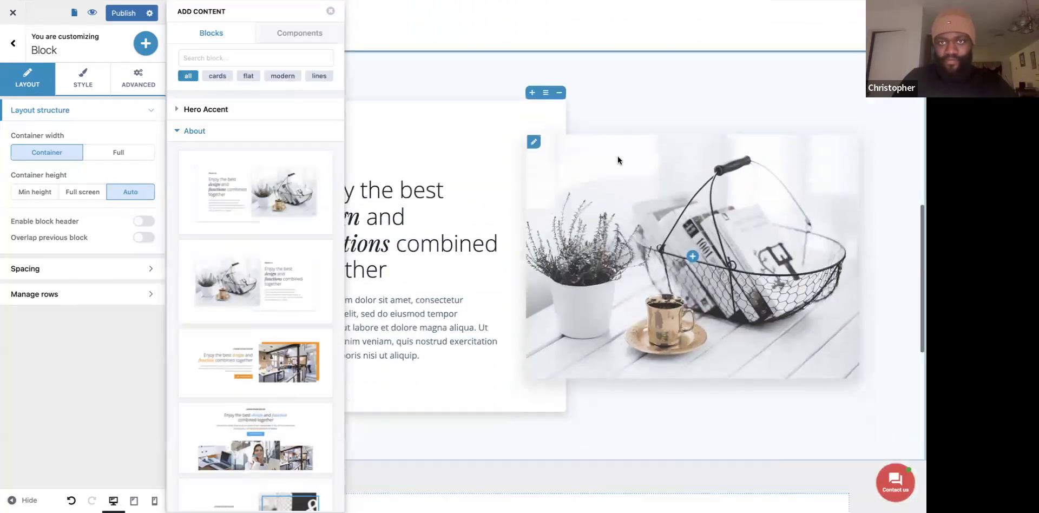
scroll(435, 179, up, 4)
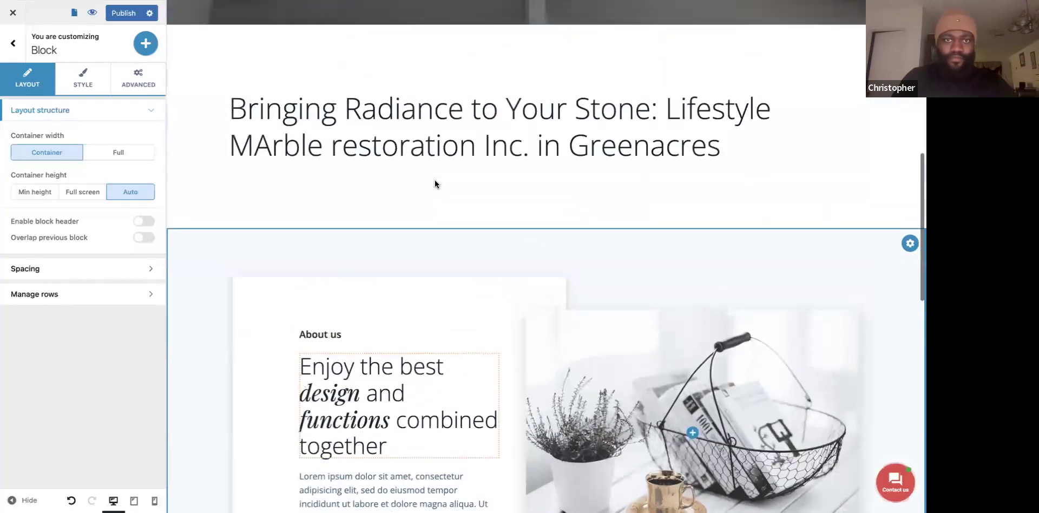
Set the heading block's bottom spacing and the About block's top spacing to 0.
click(43, 272)
drag(59, 230, 5, 232)
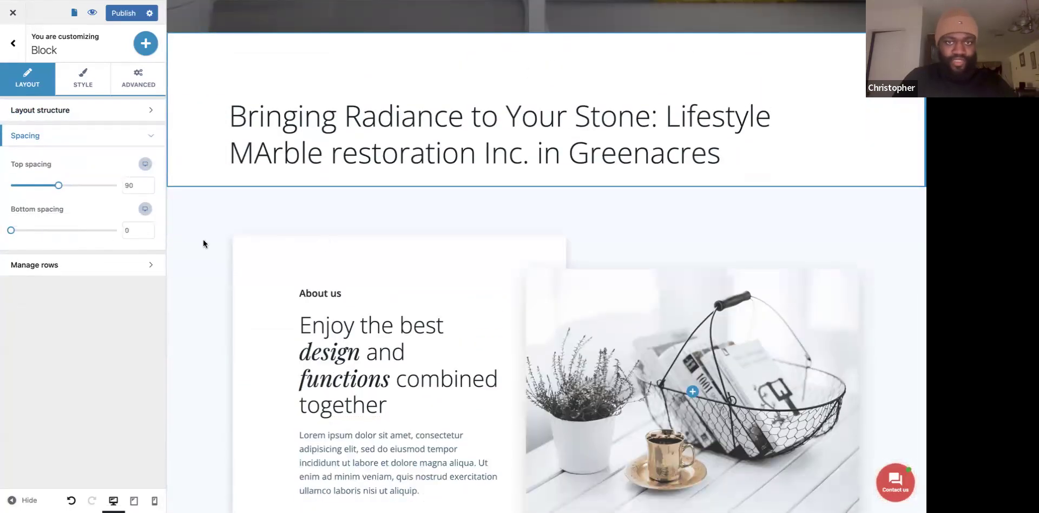
click(401, 205)
drag(59, 185, 3, 187)
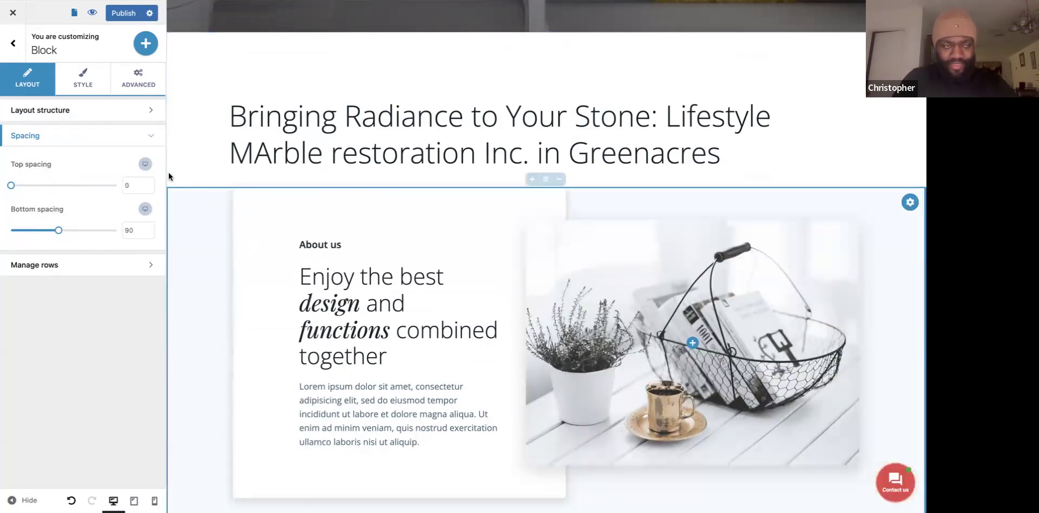
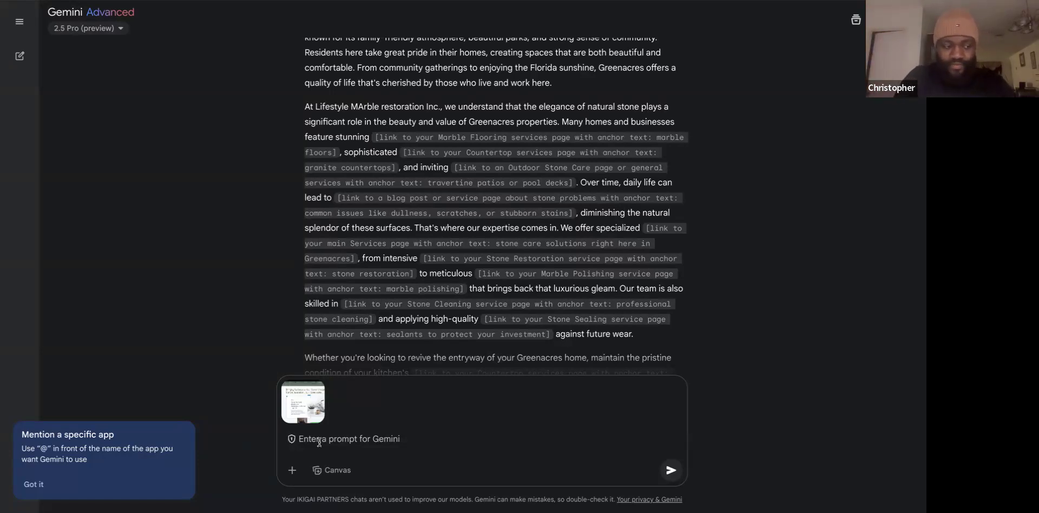
Ask Gemini for a shorter Greenacres page: title, short and longer paragraphs, welcome image.
text(never mind um i think we may have overdone it so i just need the title which already gave me and i guess two two paragraphs the first one being smaller than the second one like you see in the picture and i just need an image ideally of let's say a sign that says welcome to the city of green acres or something like that or a shot that say taking from a helicopter looking over the city of green acres i don't know if you can find something like that for me but that'd be very much appreciated)
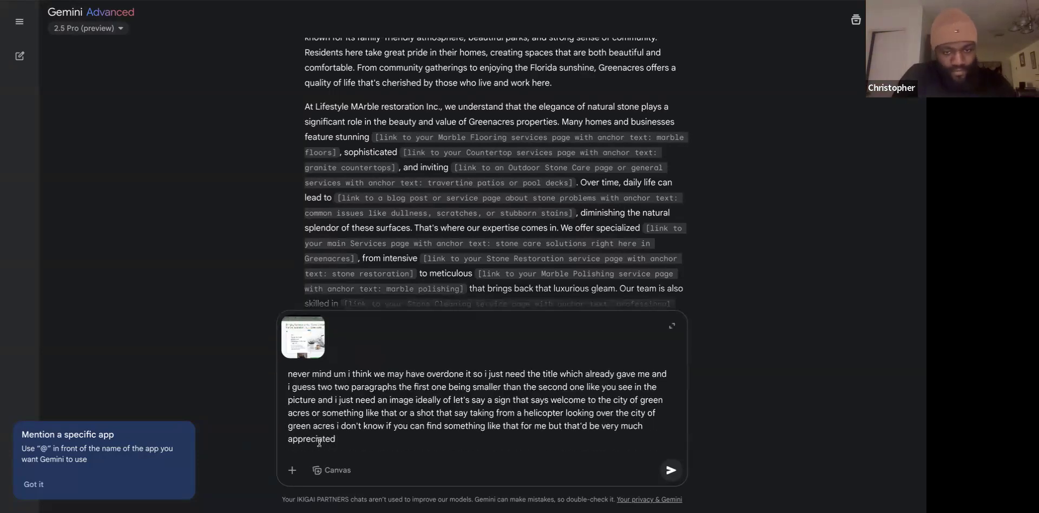
key(Return)
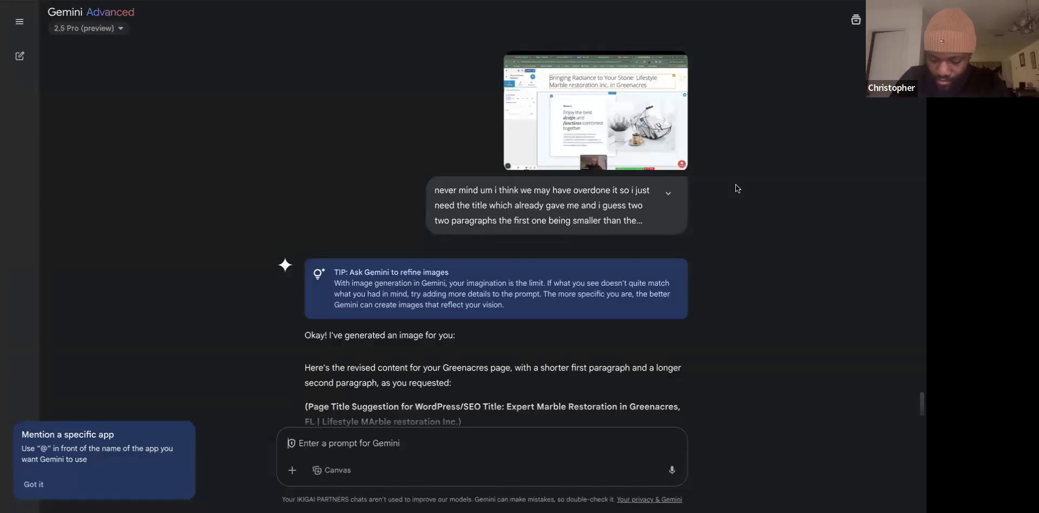
scroll(634, 247, down, 3)
scroll(634, 249, down, 5)
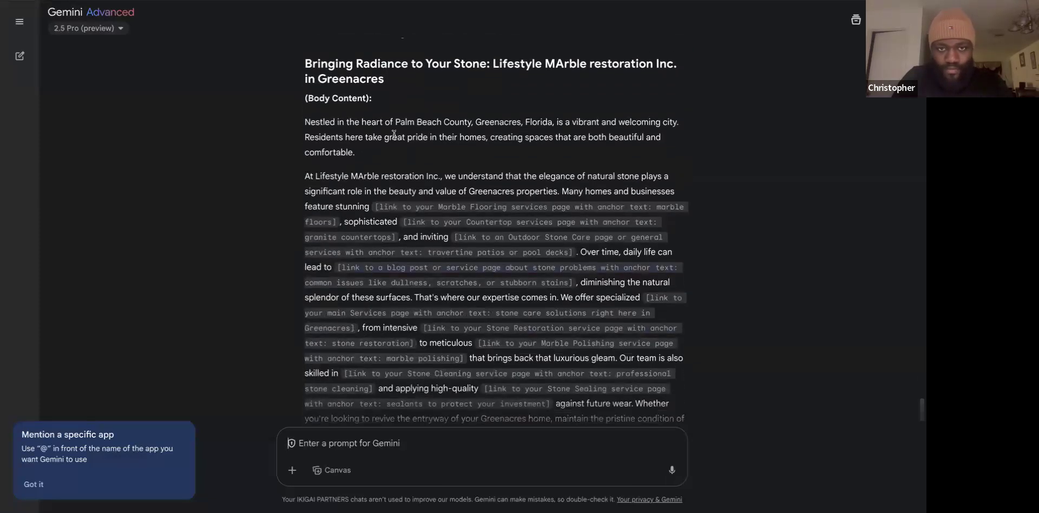
Copy Gemini's intro paragraph and compare it with the Colibri heading and Lorem ipsum block.
triple_click(393, 135)
right_click(393, 134)
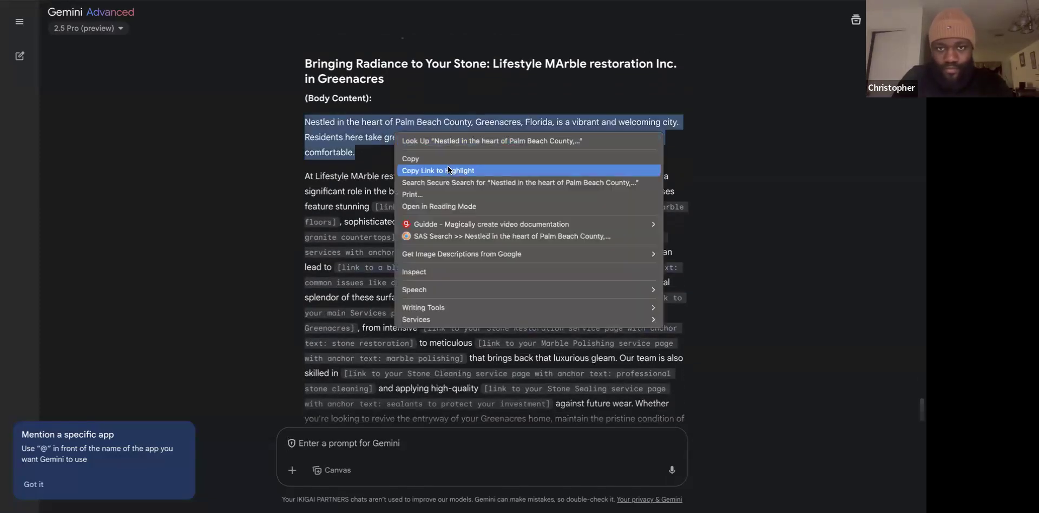
click(460, 158)
key(super+Tab)
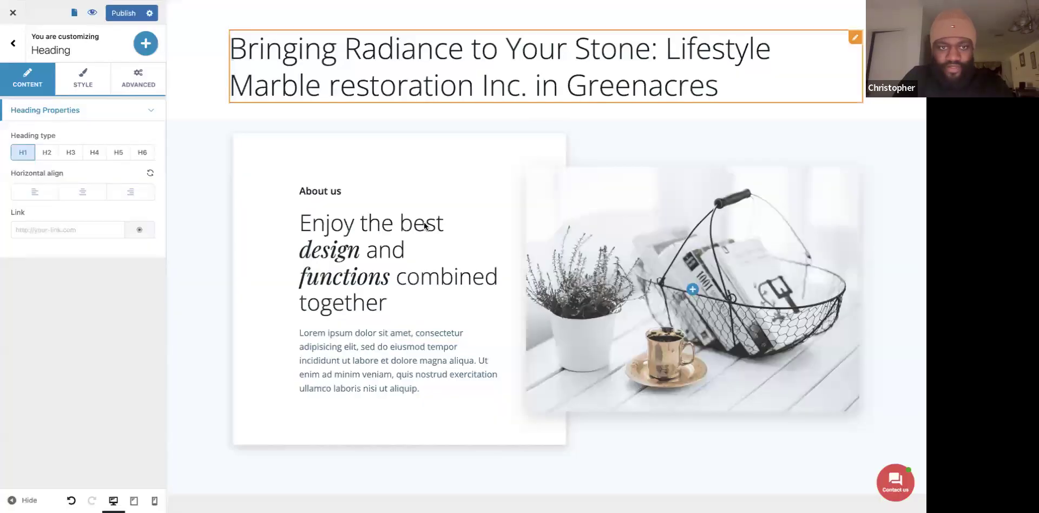
triple_click(368, 244)
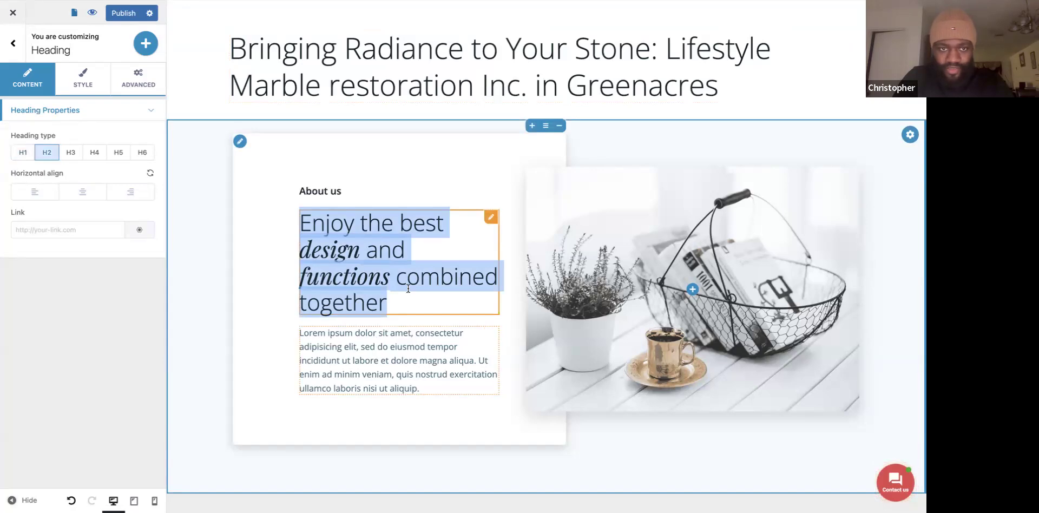
key(super+Tab)
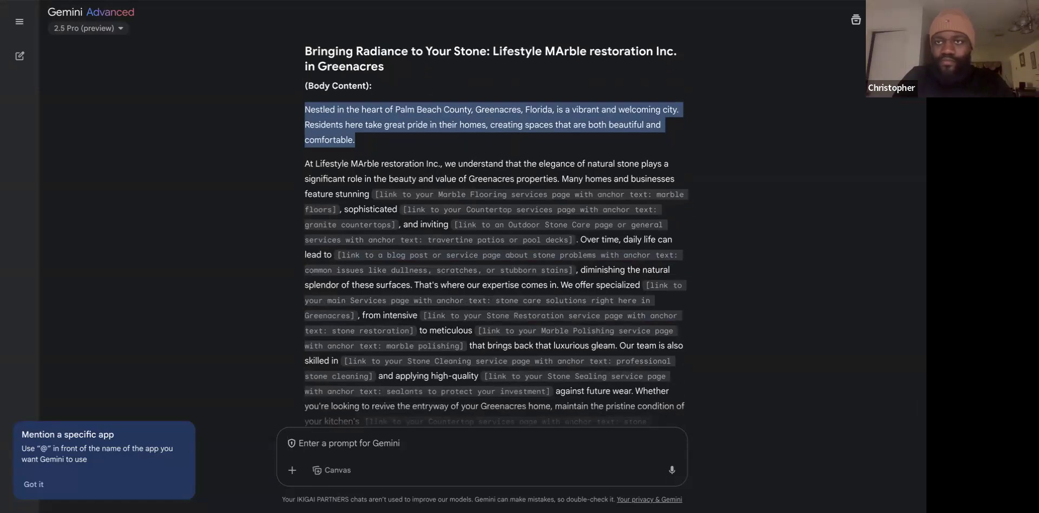
key(super+Tab)
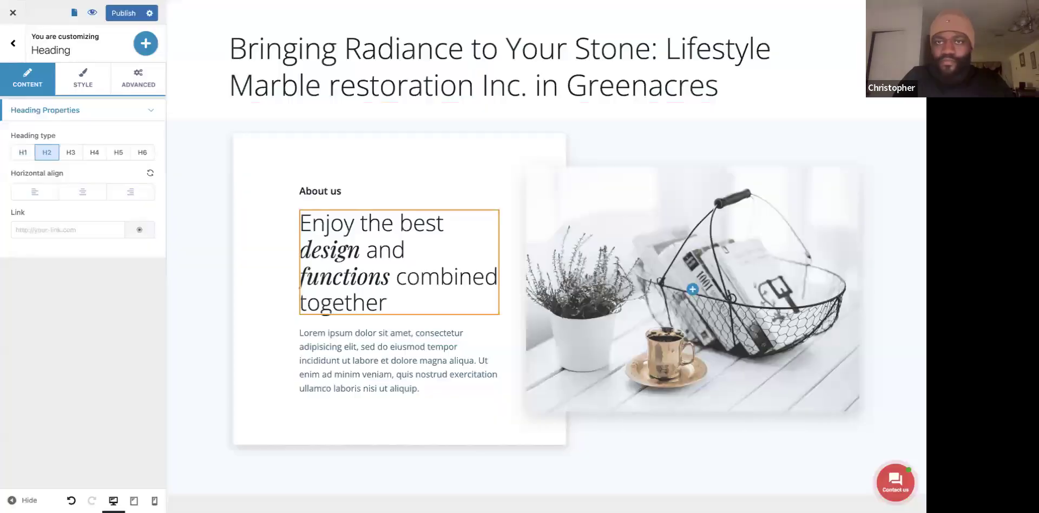
click(394, 345)
key(super+Tab)
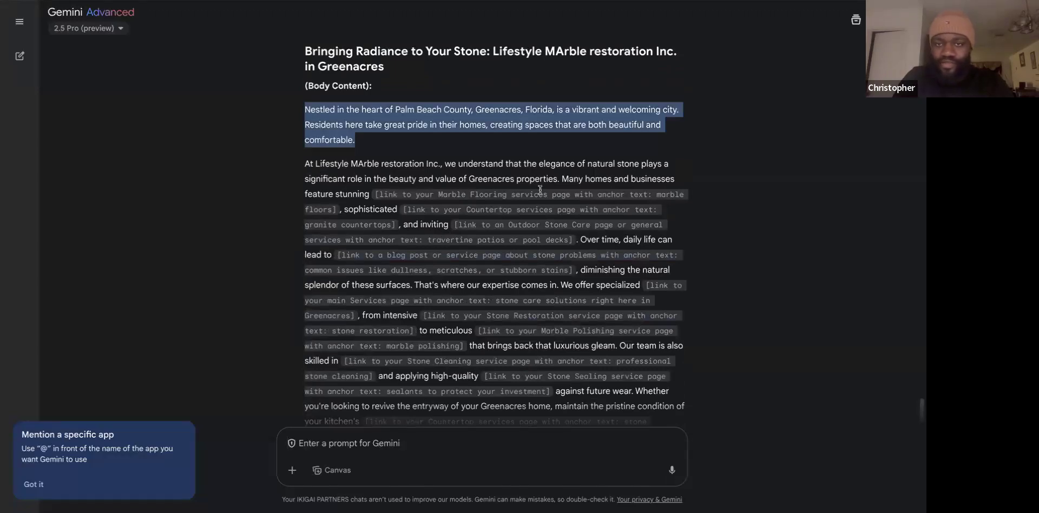
Ask Gemini for a concise version: H1, short intro, two-sentence service header, five-sentence paragraph.
scroll(337, 215, down, 5)
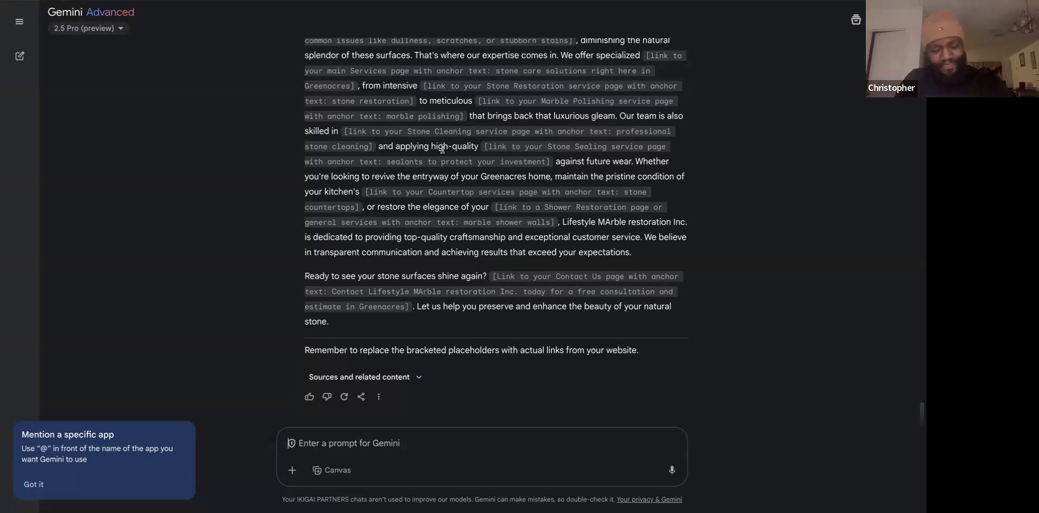
key(ctrl+v)
key(Return)
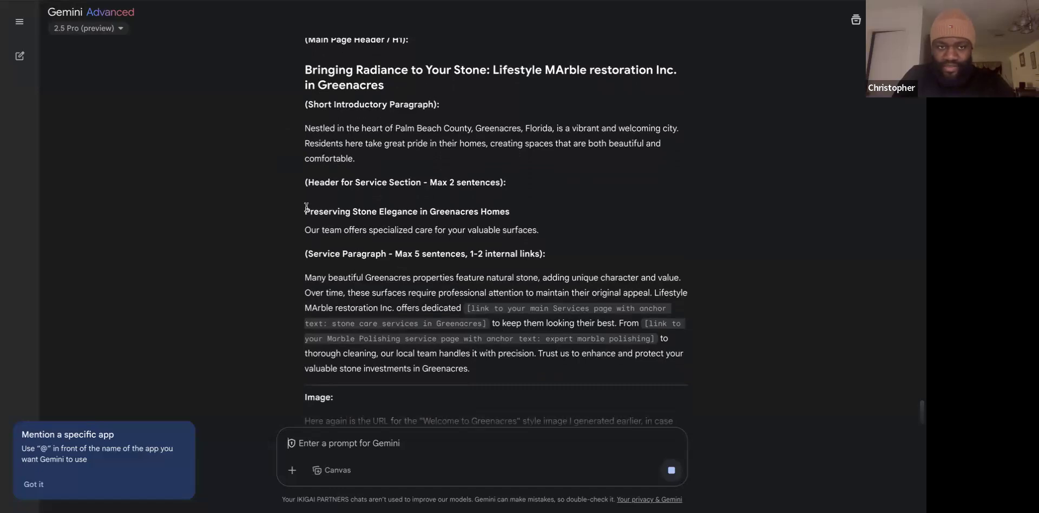
Copy the service heading and its sentence from Gemini's reply.
drag(306, 210, 599, 242)
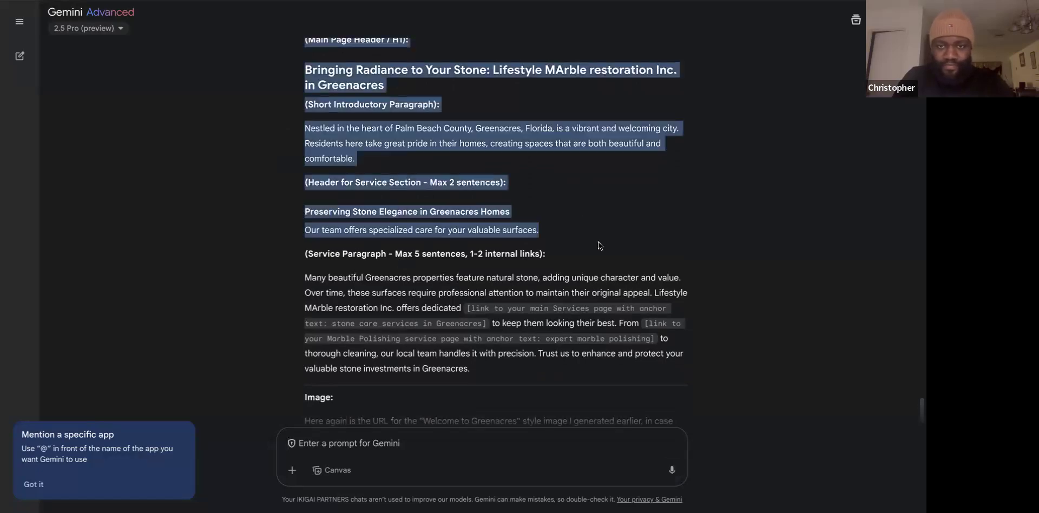
click(545, 233)
drag(306, 213, 533, 225)
right_click(527, 231)
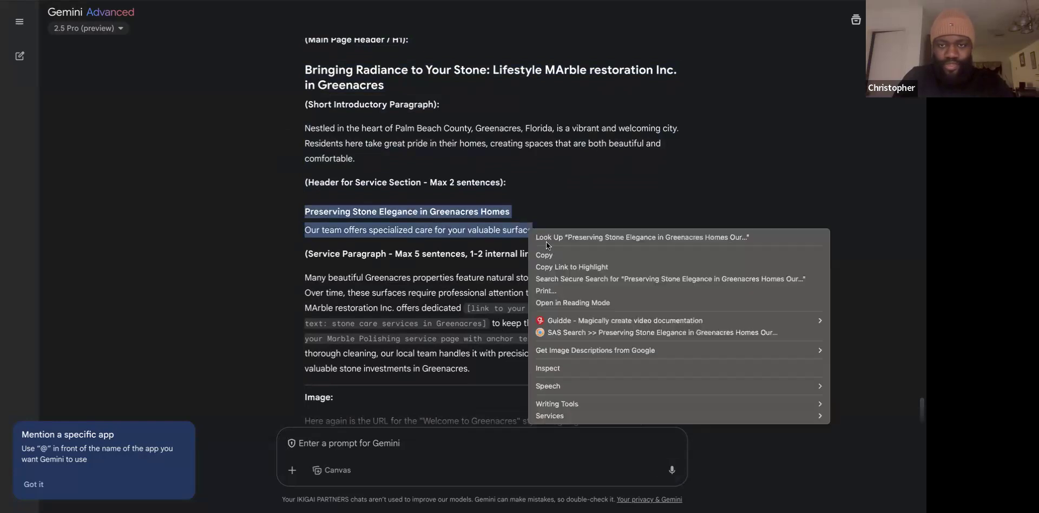
click(556, 253)
Trial-paste the copied text over the 'Enjoy the best design' heading, then undo it.
key(alt+Tab)
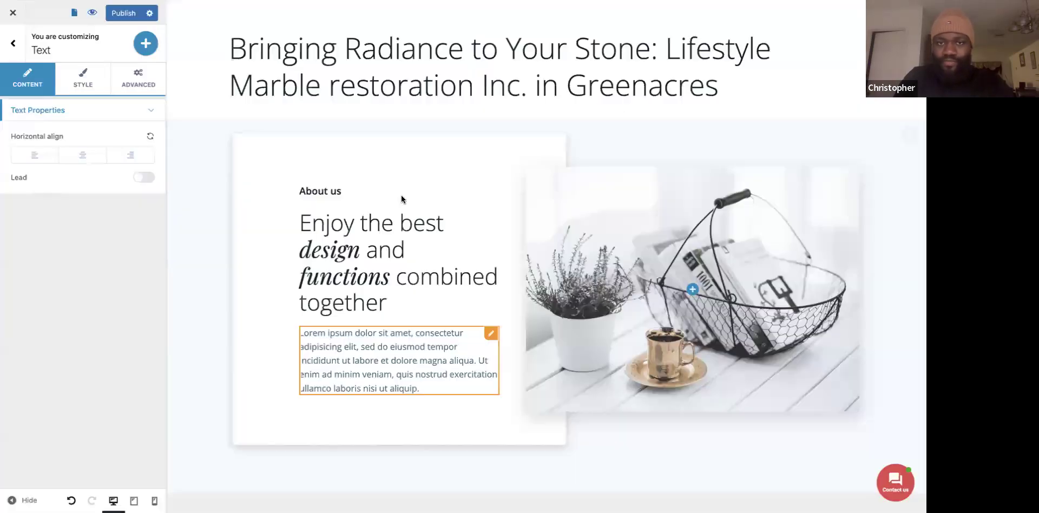
triple_click(378, 234)
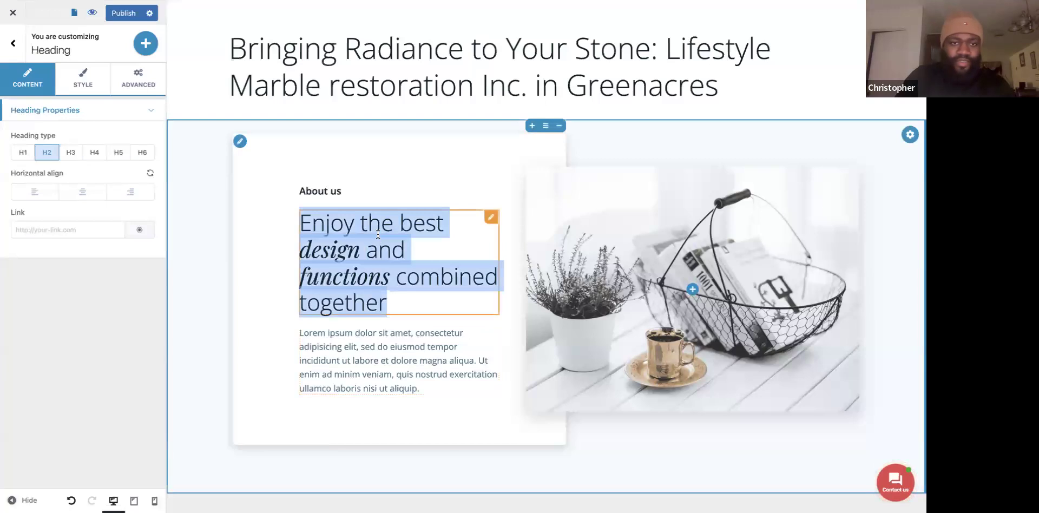
key(ctrl+v)
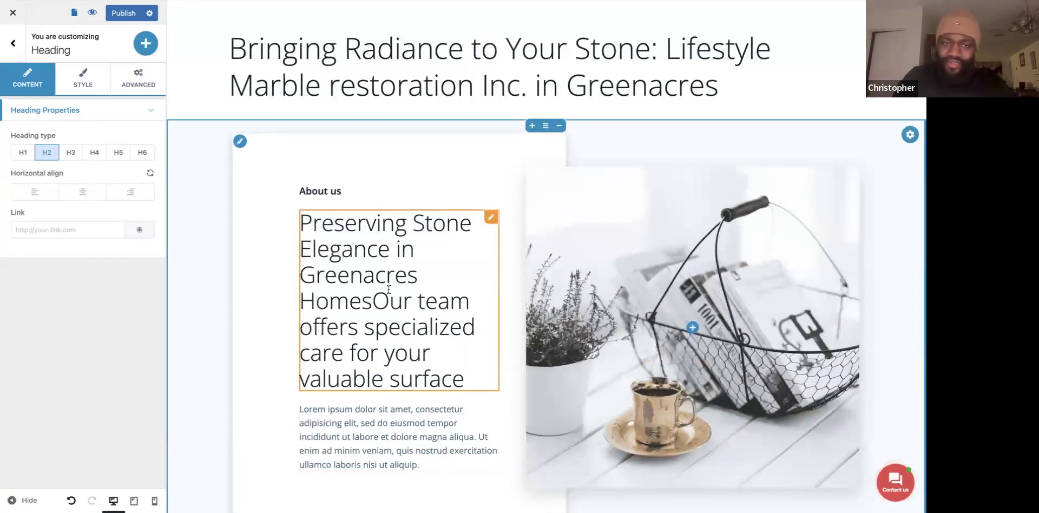
key(ctrl+z)
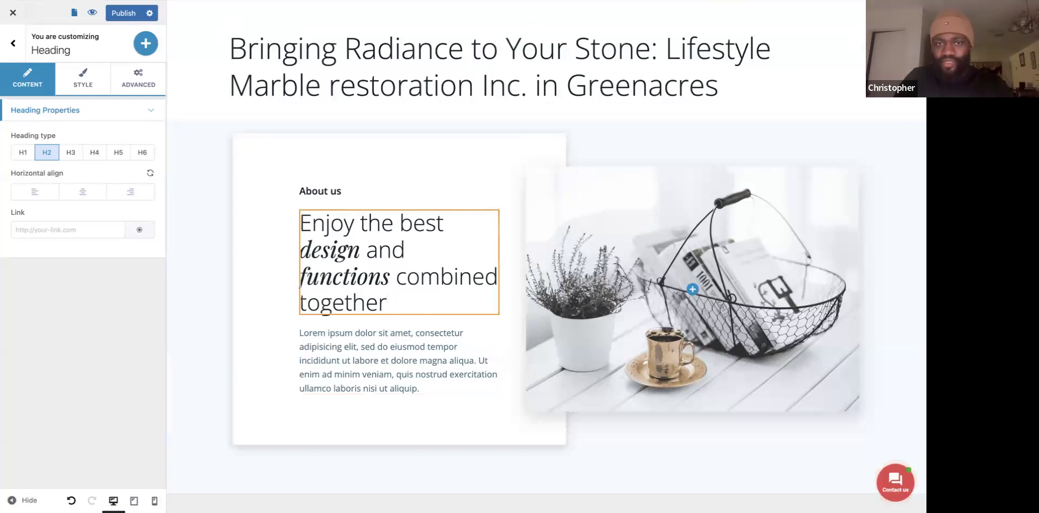
Paste Gemini's reply through the service paragraph over the Lorem ipsum paragraph.
key(alt+Tab)
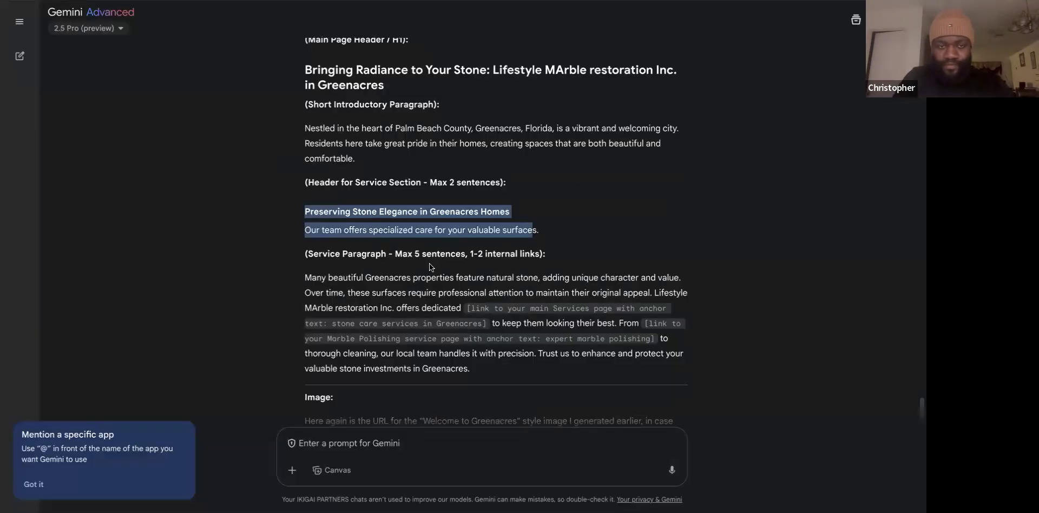
drag(303, 280, 499, 363)
right_click(413, 289)
click(436, 314)
key(ctrl+Tab)
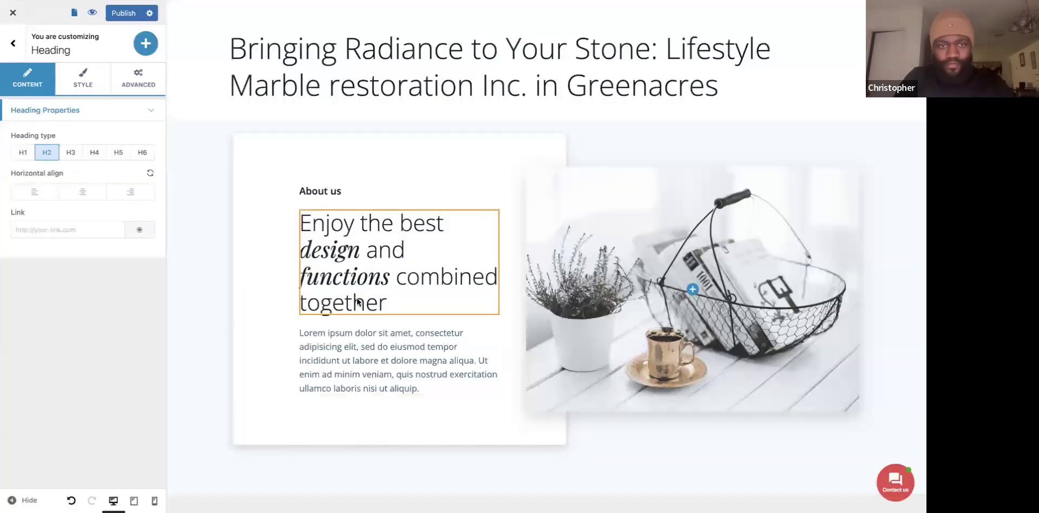
triple_click(345, 353)
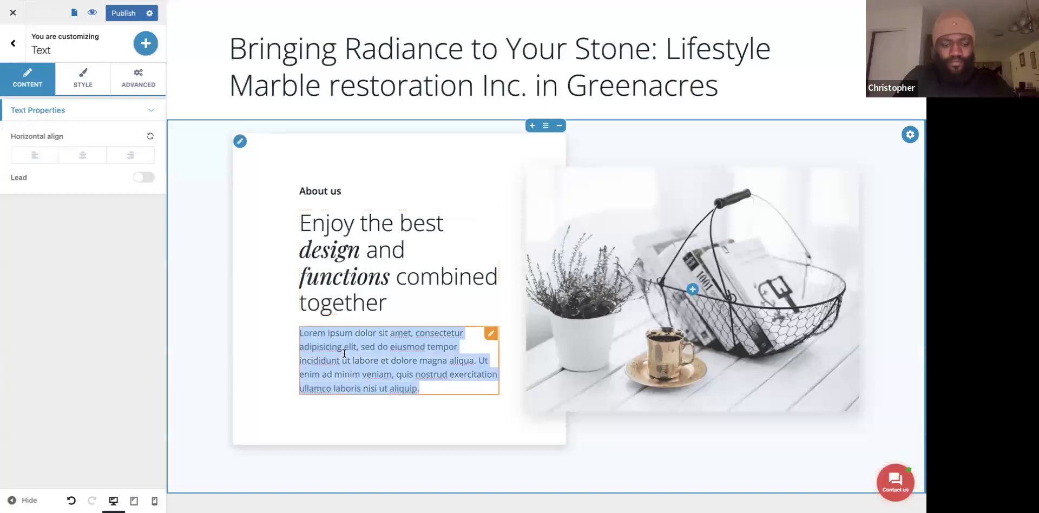
key(ctrl+v)
scroll(304, 369, down, 3)
scroll(304, 368, down, 10)
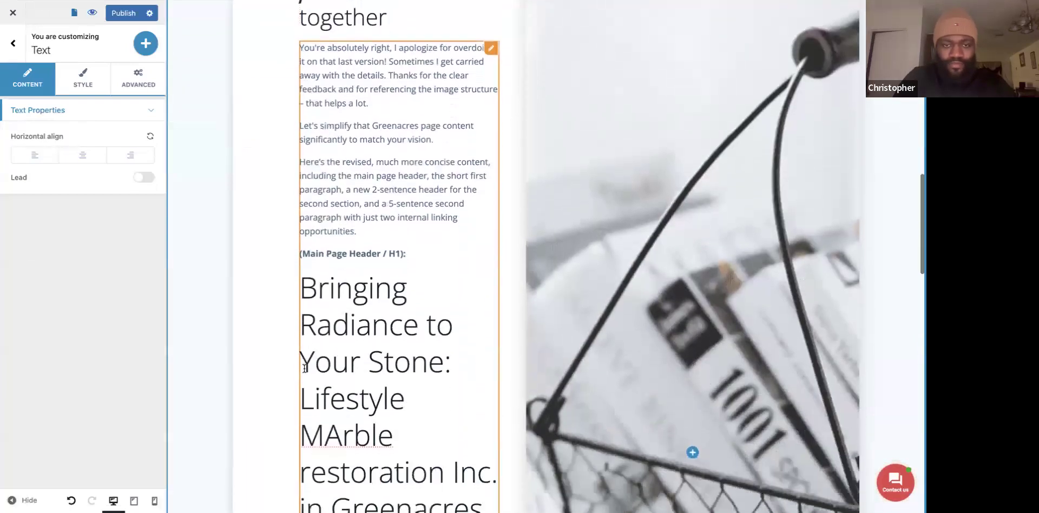
scroll(304, 368, down, 4)
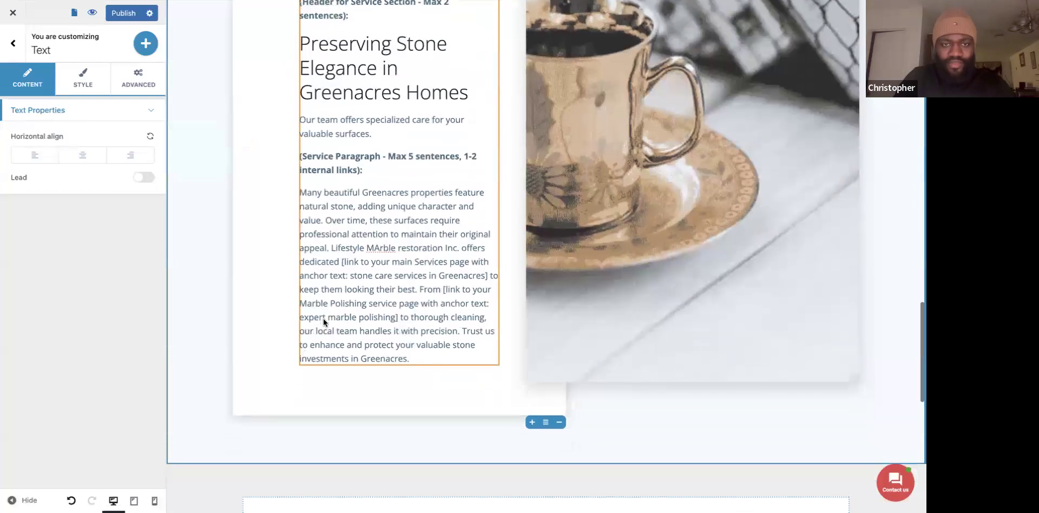
Copy only the service paragraph from Gemini and undo the oversized paste.
key(ctrl+shift+Tab)
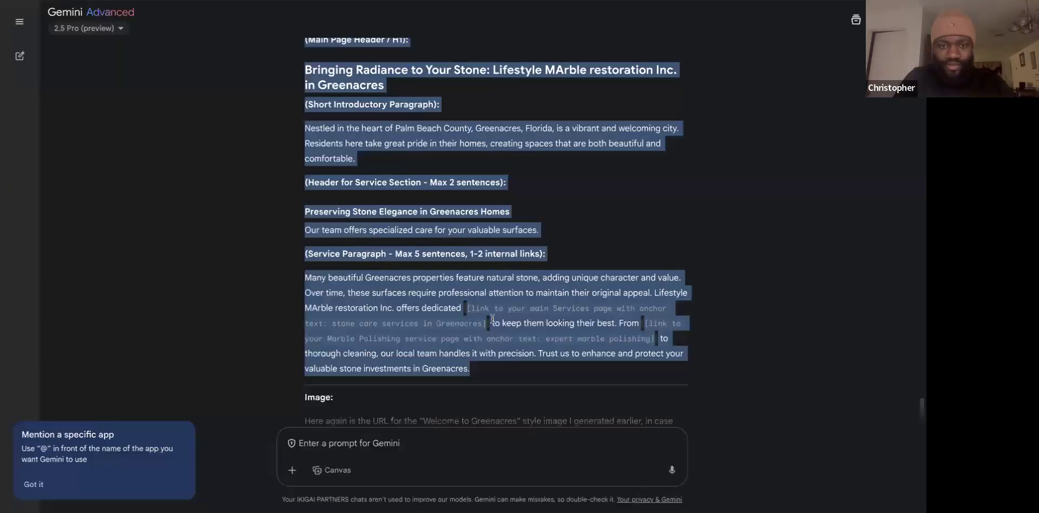
scroll(492, 320, down, 1)
click(458, 259)
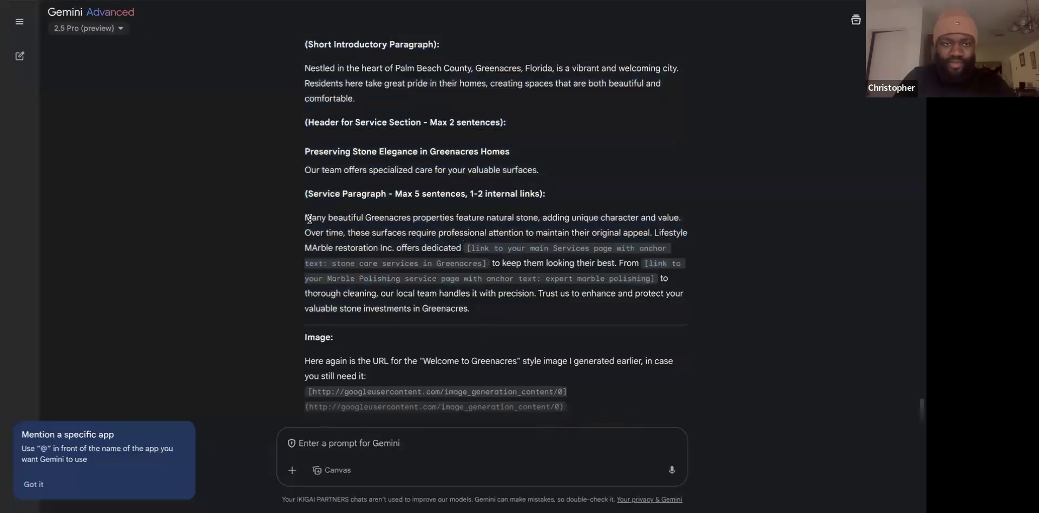
drag(306, 217, 474, 311)
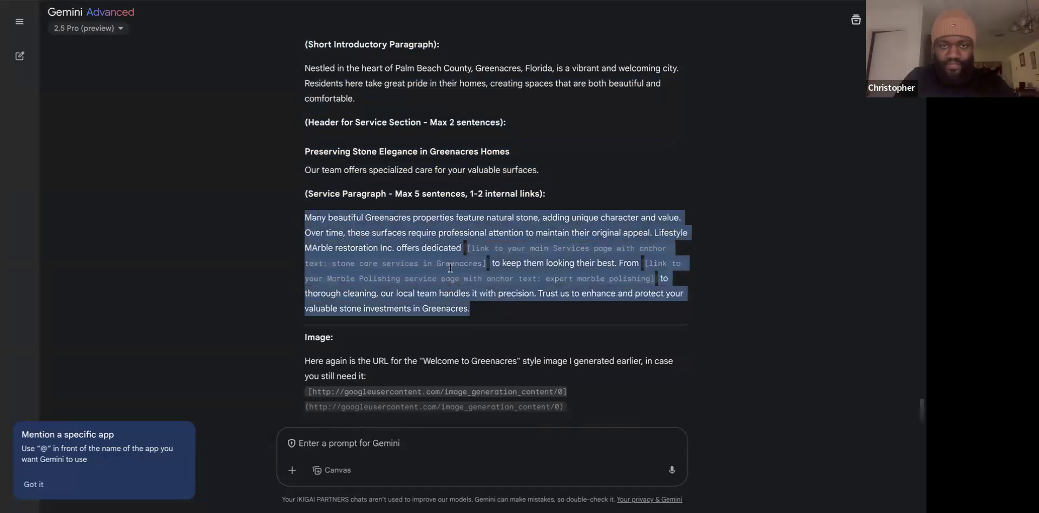
right_click(416, 238)
click(446, 263)
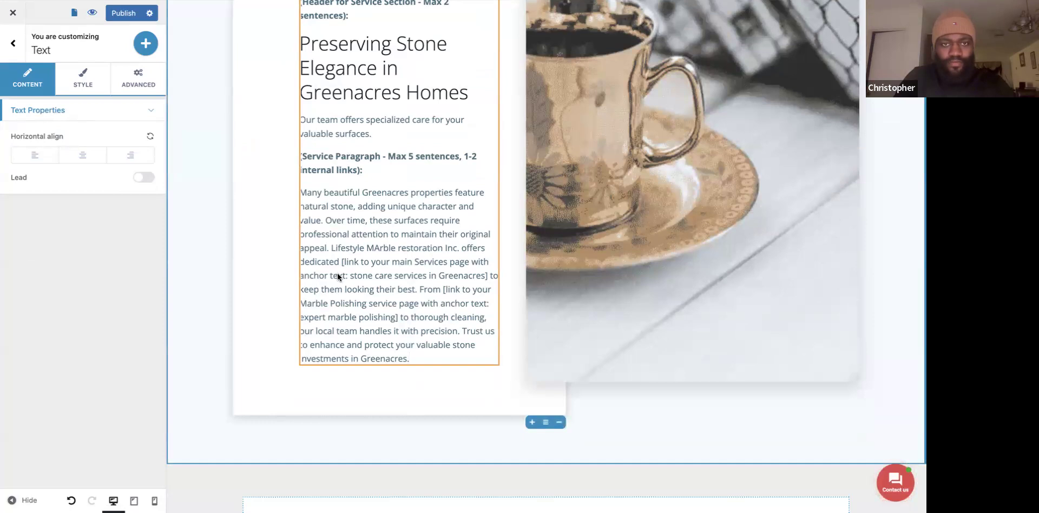
key(ctrl+z)
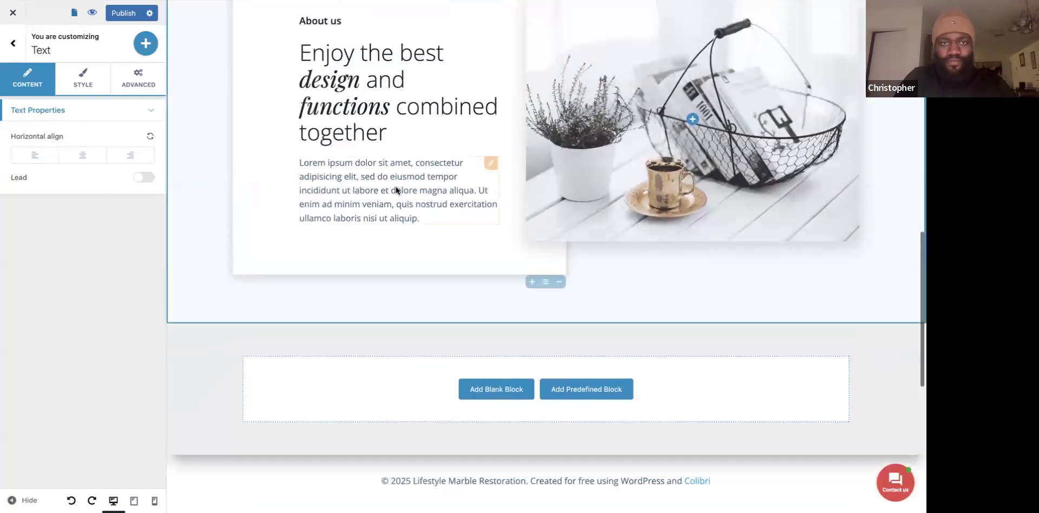
Paste the service paragraph over the Lorem ipsum text and fix 'MArble' to 'Marble'.
click(396, 186)
triple_click(395, 186)
key(ctrl+v)
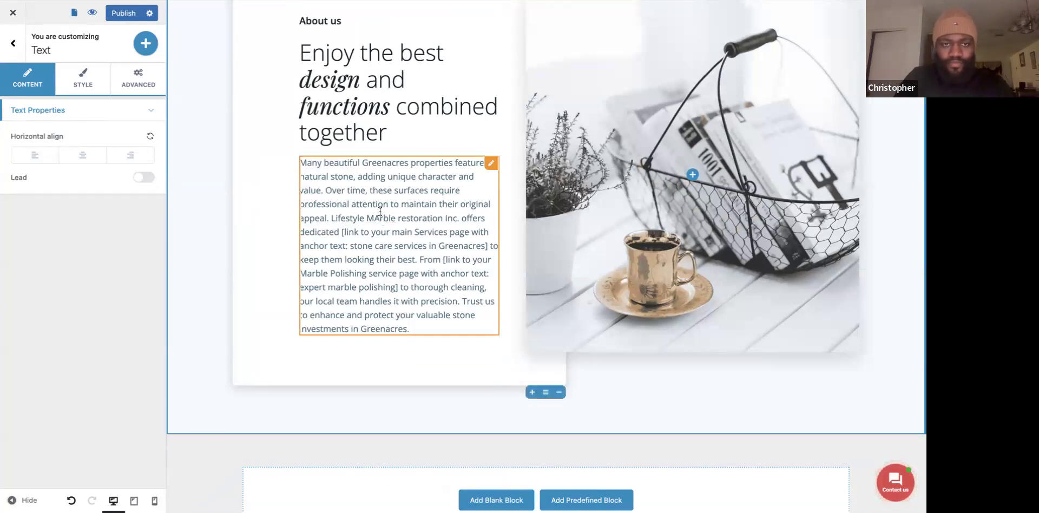
key(BackSpace)
text(a)
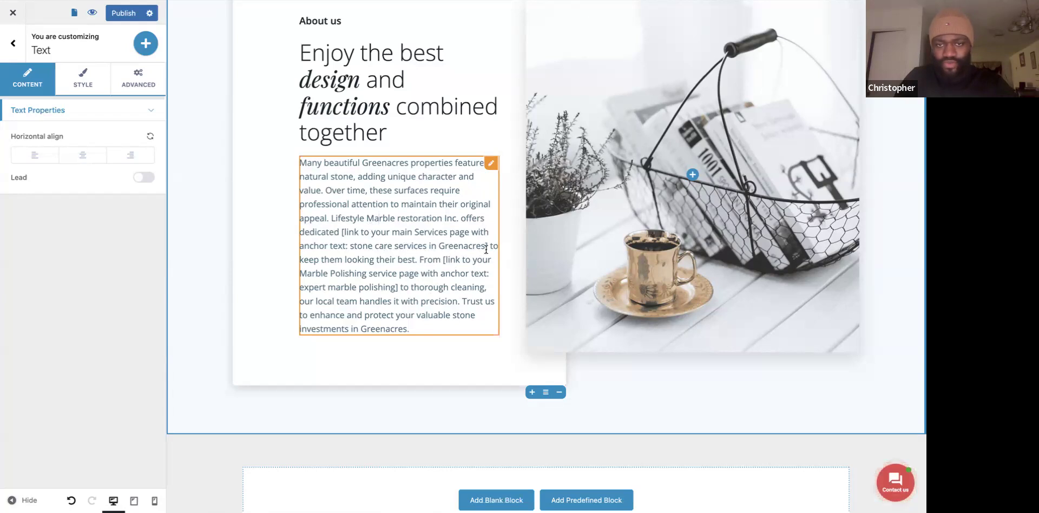
Delete the Services-page link placeholder wording, leaving empty brackets after 'dedicated'.
key(BackSpace)
key(BackSpace)
key(BackSpace)
key(BackSpace)
key(BackSpace)
key(BackSpace)
key(BackSpace)
key(BackSpace)
key(BackSpace)
key(BackSpace)
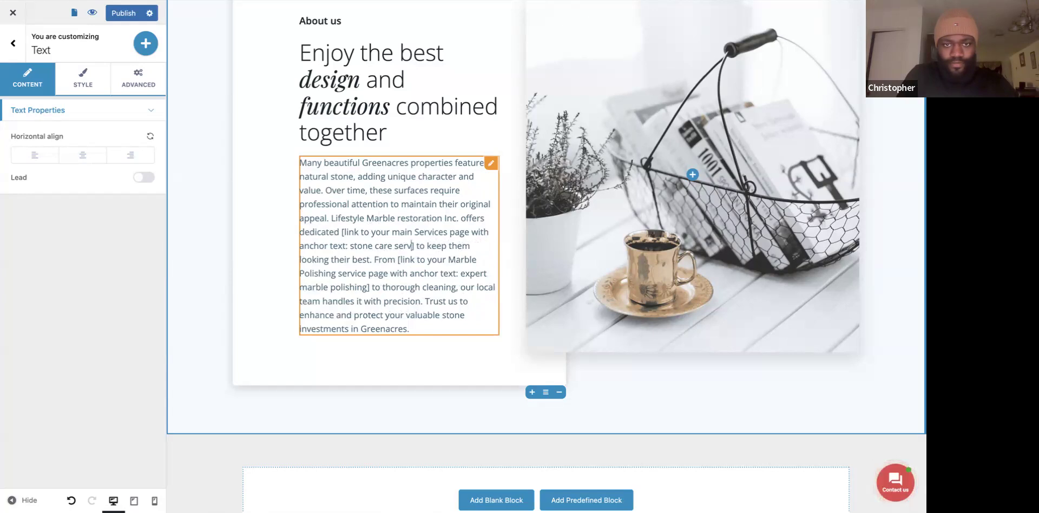
key(BackSpace)
key(BackSpace)
key(BackSpace)
key(BackSpace)
key(BackSpace)
key(BackSpace)
key(BackSpace)
key(BackSpace)
key(BackSpace)
key(BackSpace)
key(BackSpace)
key(BackSpace)
key(BackSpace)
key(BackSpace)
key(BackSpace)
key(BackSpace)
key(BackSpace)
key(BackSpace)
key(BackSpace)
key(BackSpace)
key(BackSpace)
key(BackSpace)
key(BackSpace)
key(BackSpace)
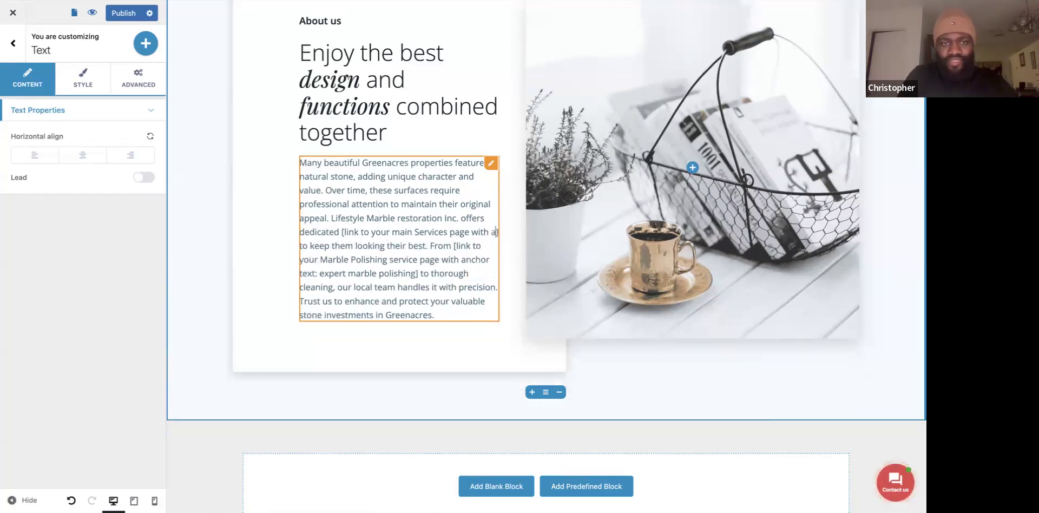
key(BackSpace)
key(BackSpace)
key(BackSpace)
key(BackSpace)
key(BackSpace)
key(BackSpace)
key(BackSpace)
key(BackSpace)
key(BackSpace)
key(BackSpace)
key(BackSpace)
key(BackSpace)
key(BackSpace)
key(BackSpace)
key(BackSpace)
key(BackSpace)
key(BackSpace)
key(BackSpace)
key(BackSpace)
key(BackSpace)
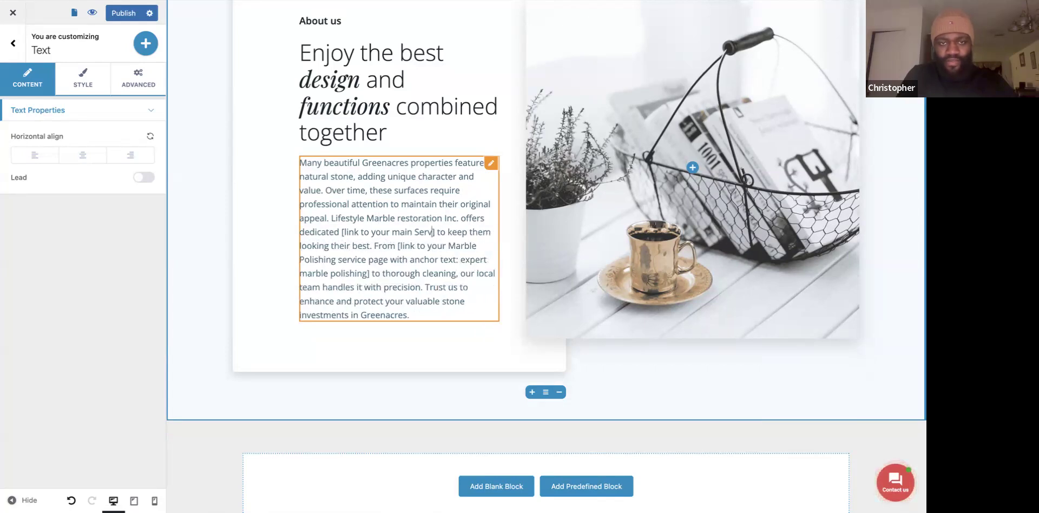
key(BackSpace)
key(BackSpace)
key(BackSpace)
key(BackSpace)
key(BackSpace)
key(BackSpace)
key(BackSpace)
key(BackSpace)
key(BackSpace)
key(BackSpace)
key(BackSpace)
key(BackSpace)
key(BackSpace)
key(BackSpace)
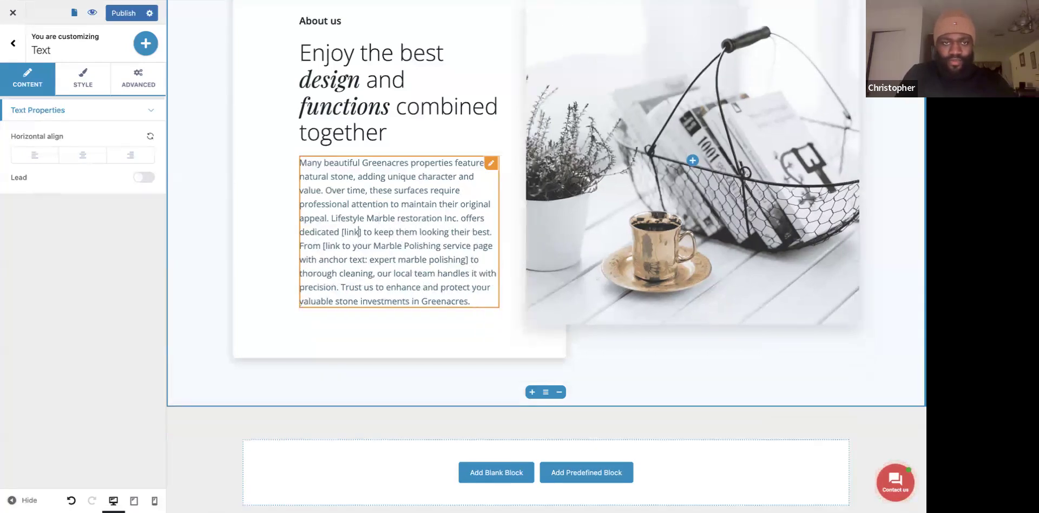
key(BackSpace)
key(BackSpace)
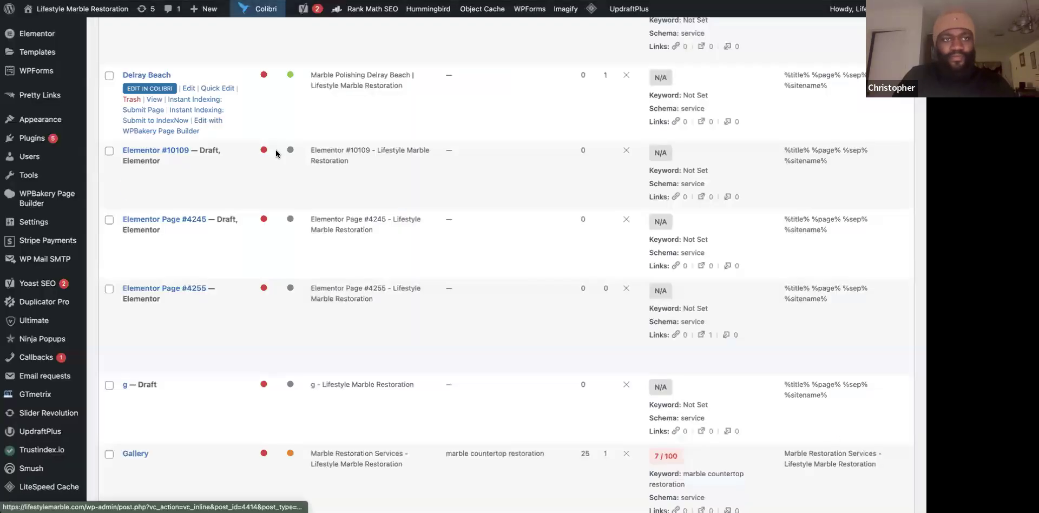
Search the Pages list for 'service' and scroll down to the Services row.
scroll(278, 151, up, 15)
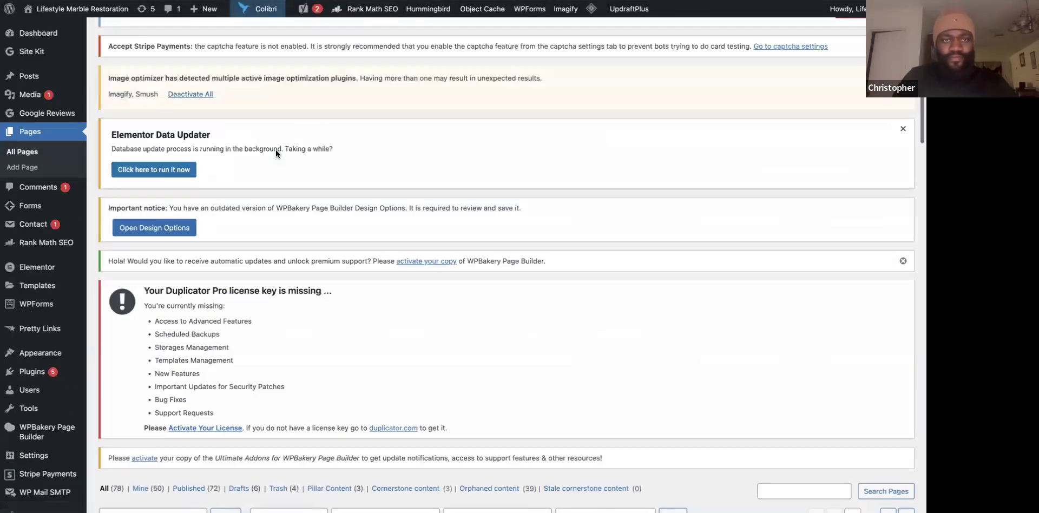
scroll(755, 335, down, 6)
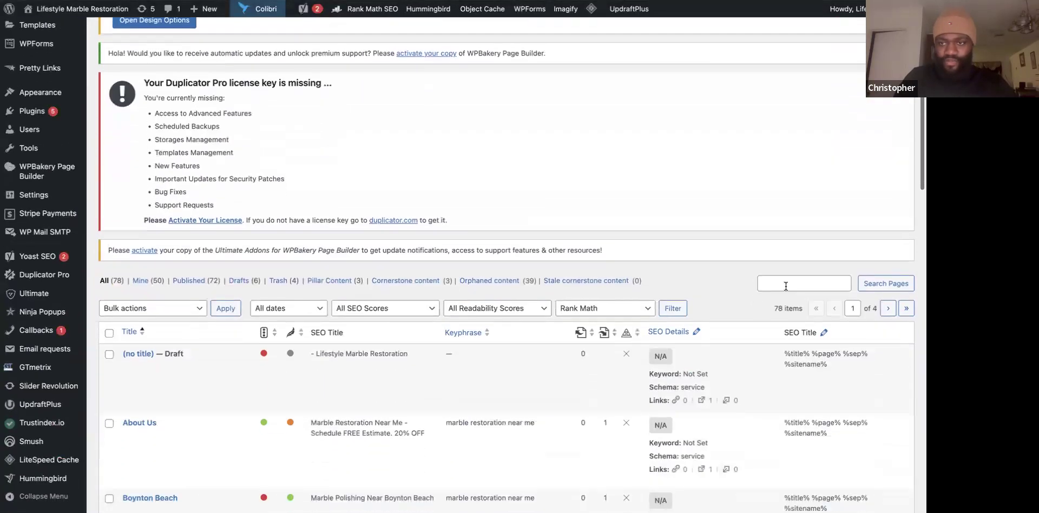
click(786, 283)
text(serv)
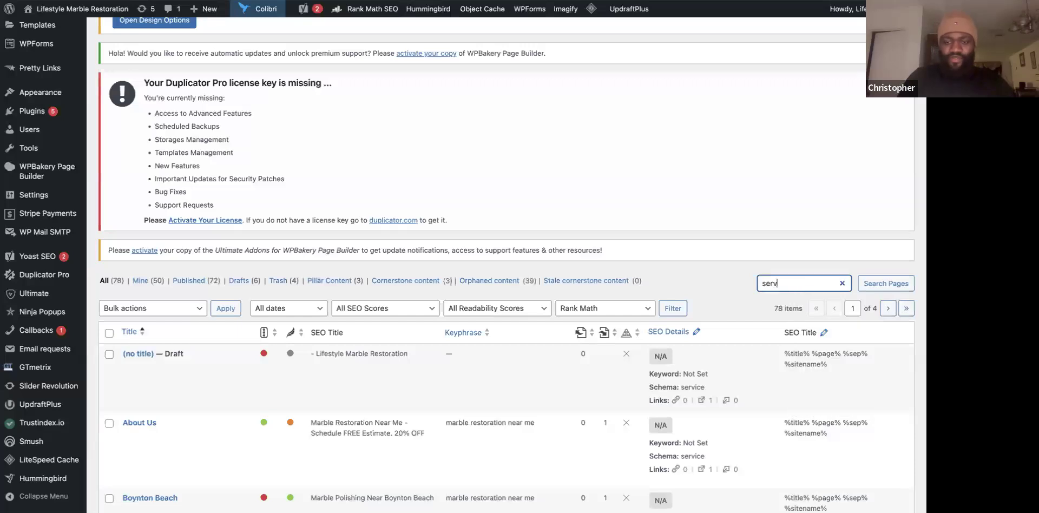
text(ice)
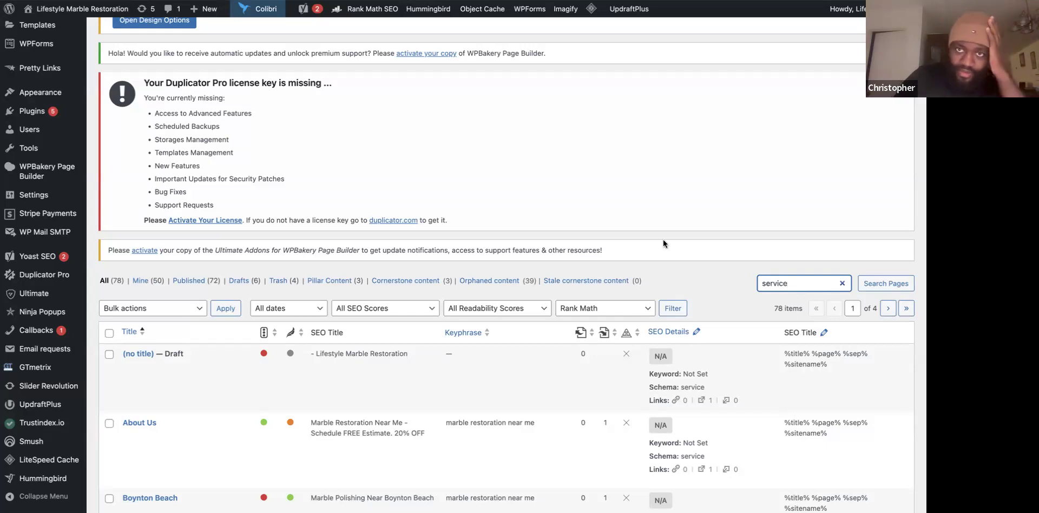
key(Return)
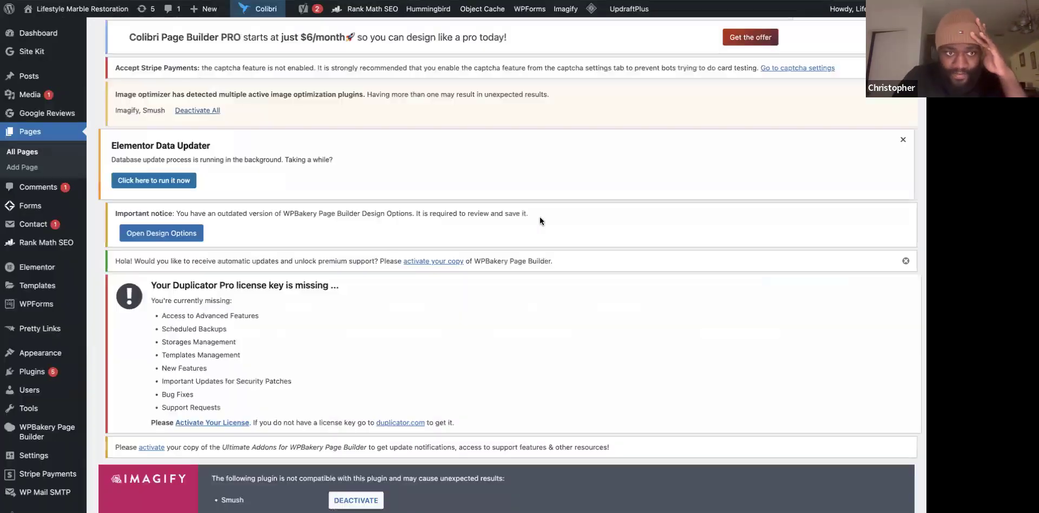
scroll(425, 315, down, 8)
scroll(425, 316, down, 10)
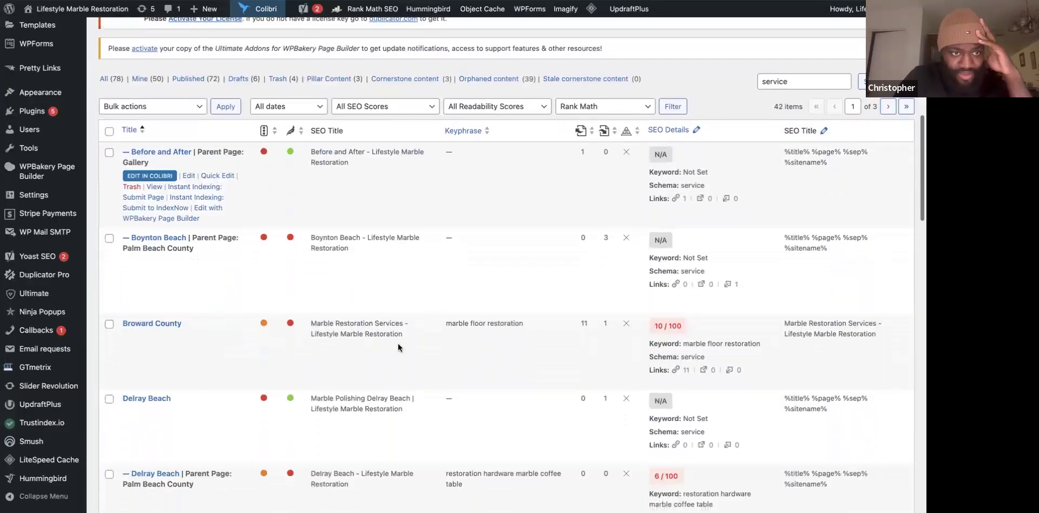
scroll(252, 313, down, 7)
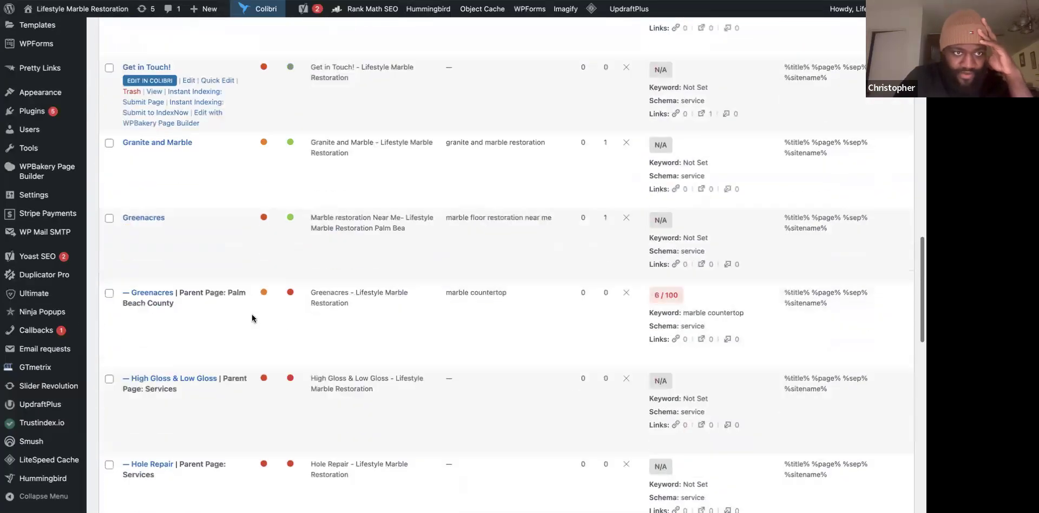
scroll(240, 315, down, 10)
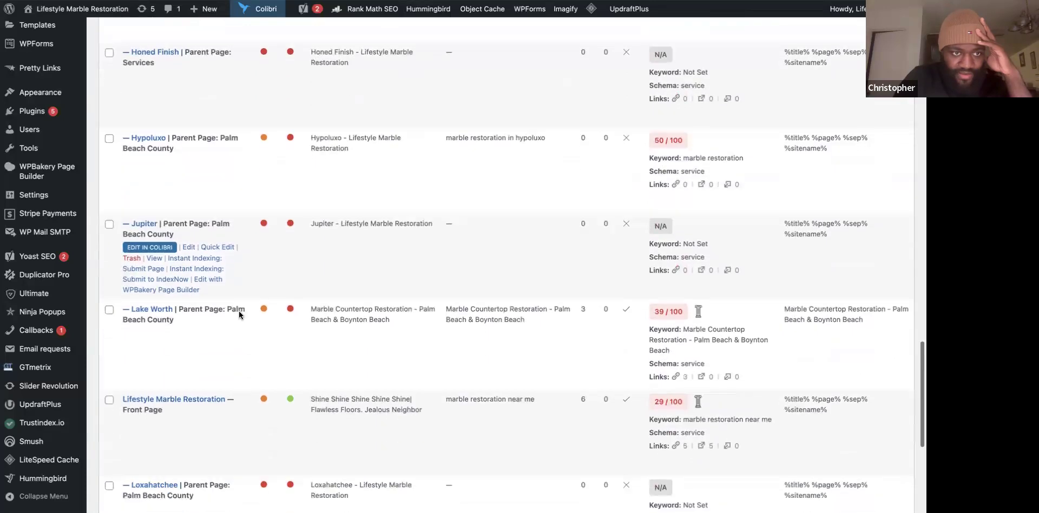
scroll(240, 315, down, 3)
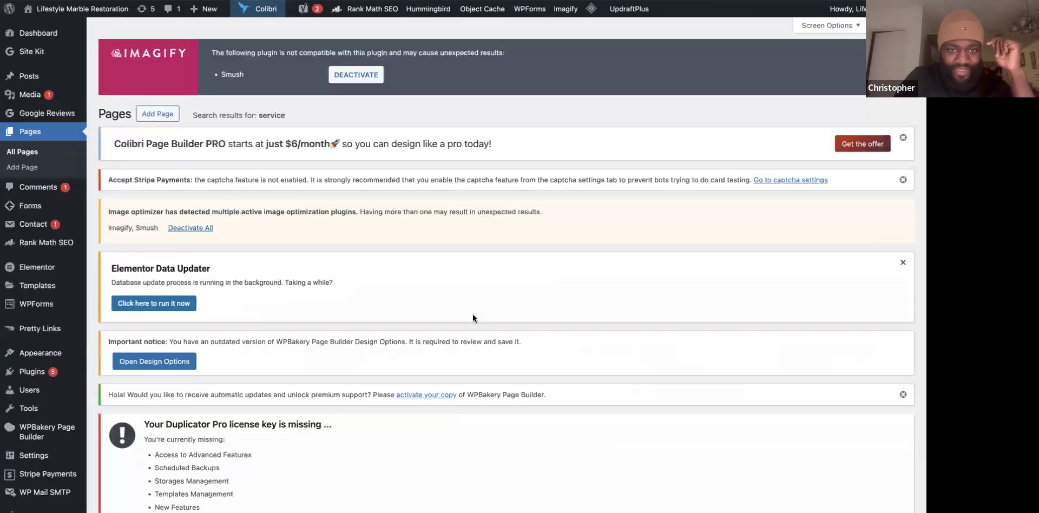
scroll(473, 318, down, 15)
scroll(472, 315, down, 10)
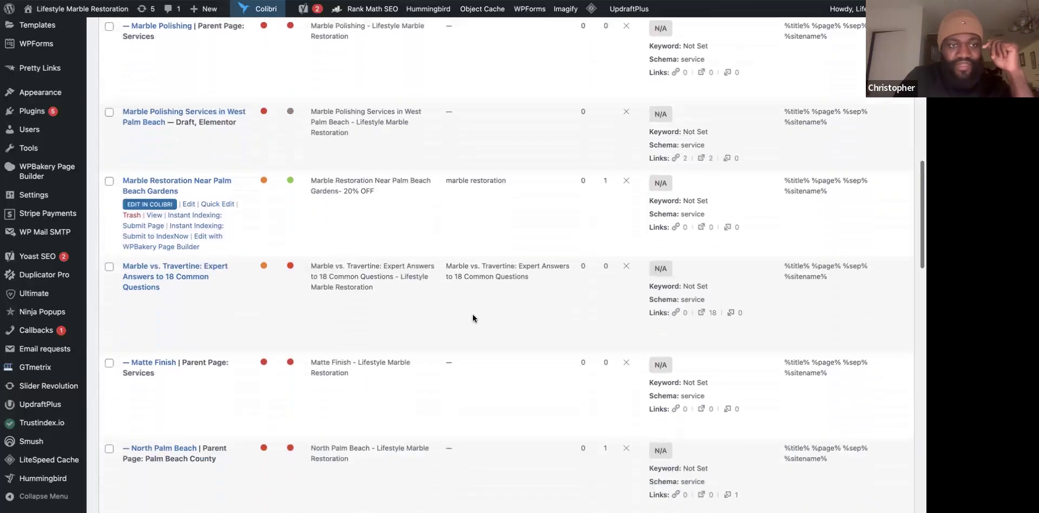
scroll(472, 318, down, 5)
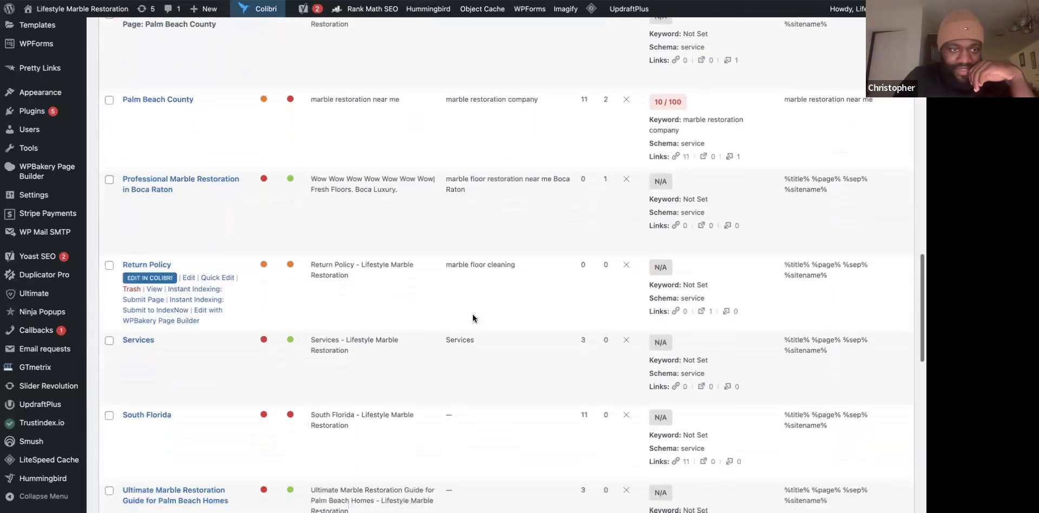
scroll(250, 239, down, 1)
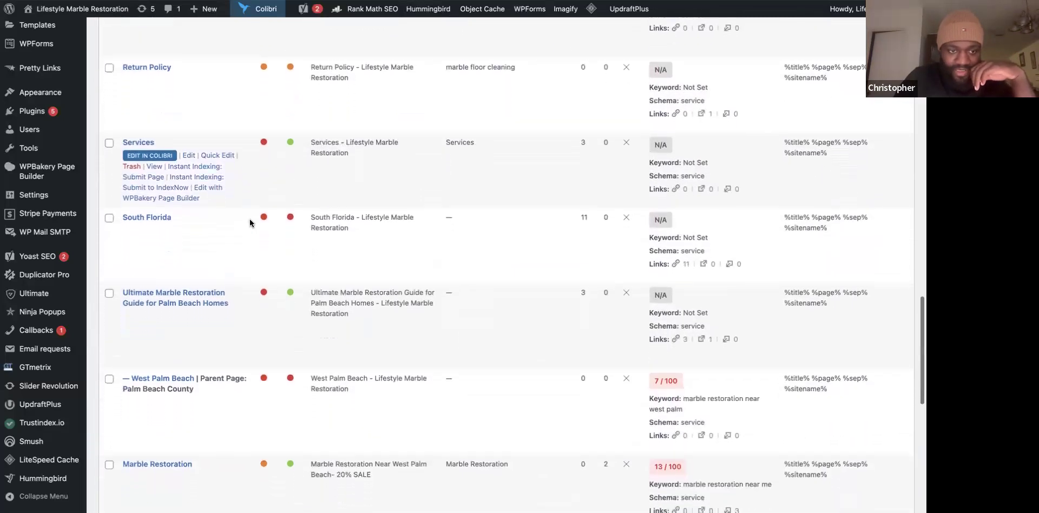
View the live Services page, scroll through it, and copy its address from the address bar.
click(155, 167)
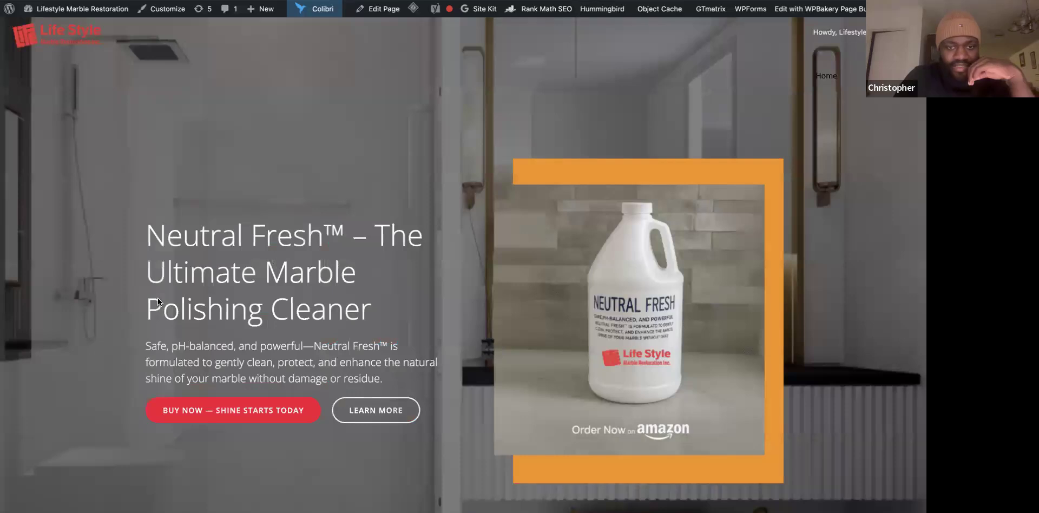
scroll(157, 301, down, 10)
scroll(157, 300, up, 4)
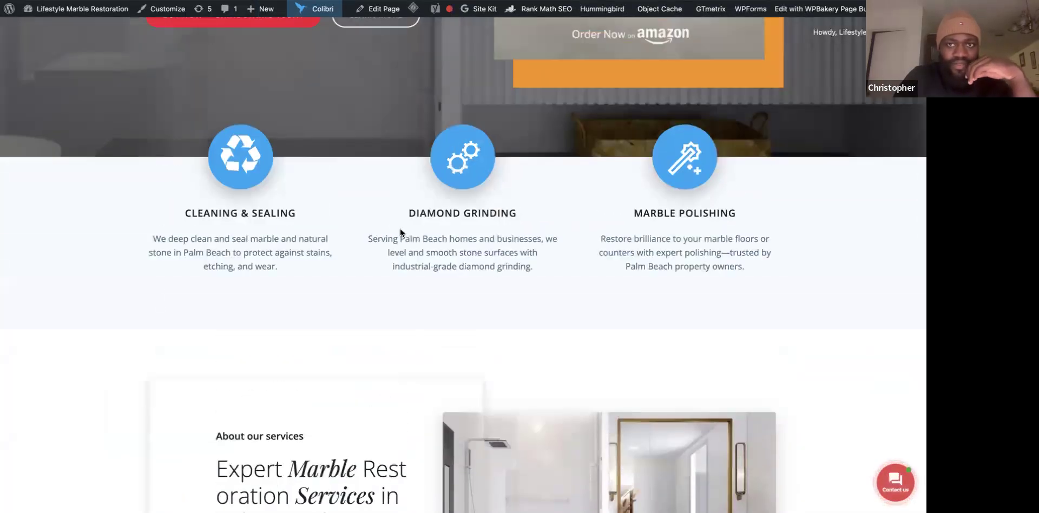
scroll(399, 231, up, 1)
scroll(399, 232, down, 12)
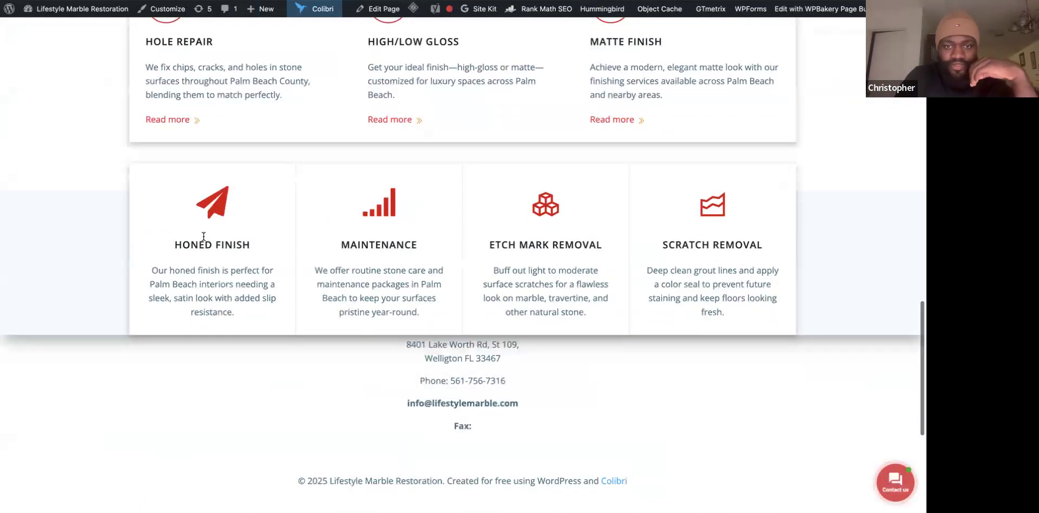
scroll(204, 267, down, 3)
scroll(204, 267, up, 5)
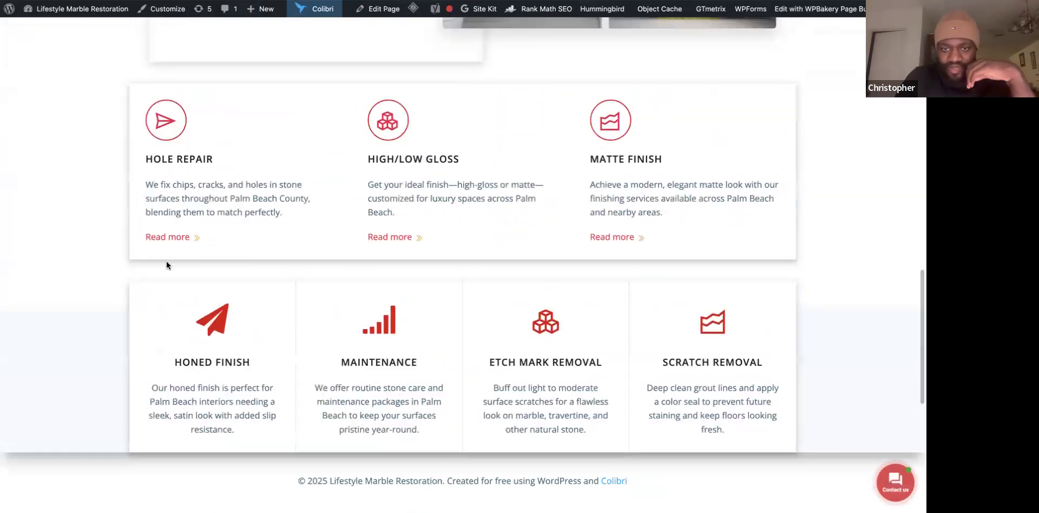
scroll(184, 336, down, 5)
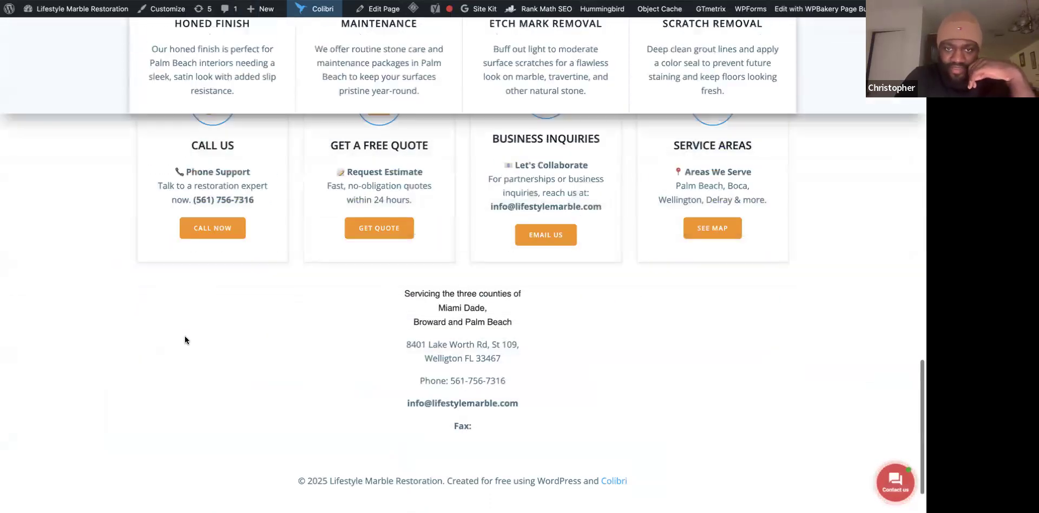
scroll(184, 340, up, 15)
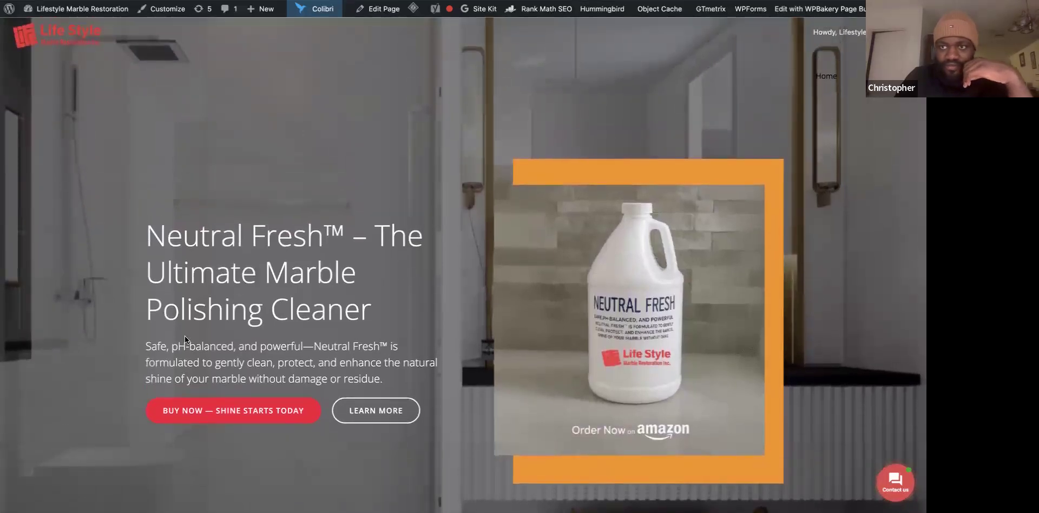
scroll(185, 335, down, 7)
scroll(185, 339, down, 10)
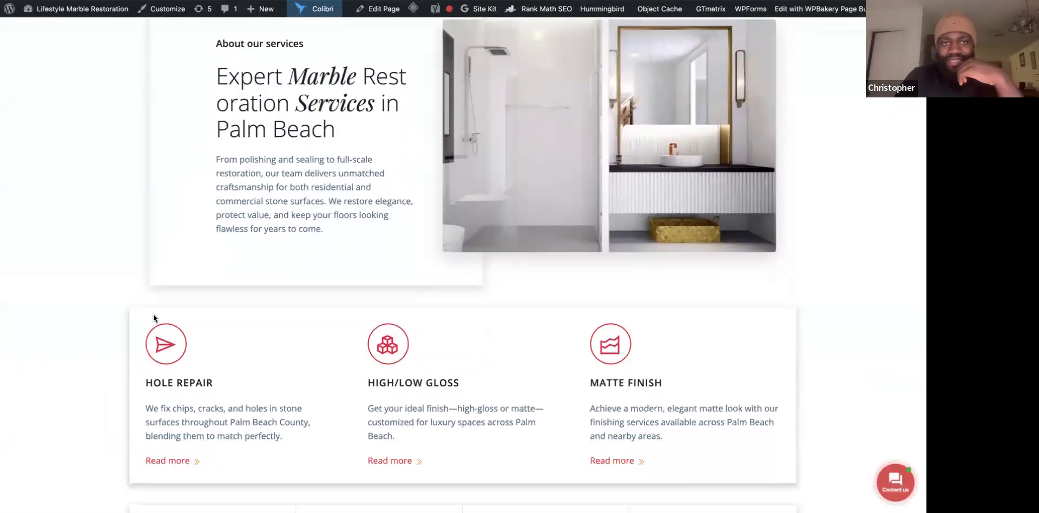
scroll(153, 316, up, 17)
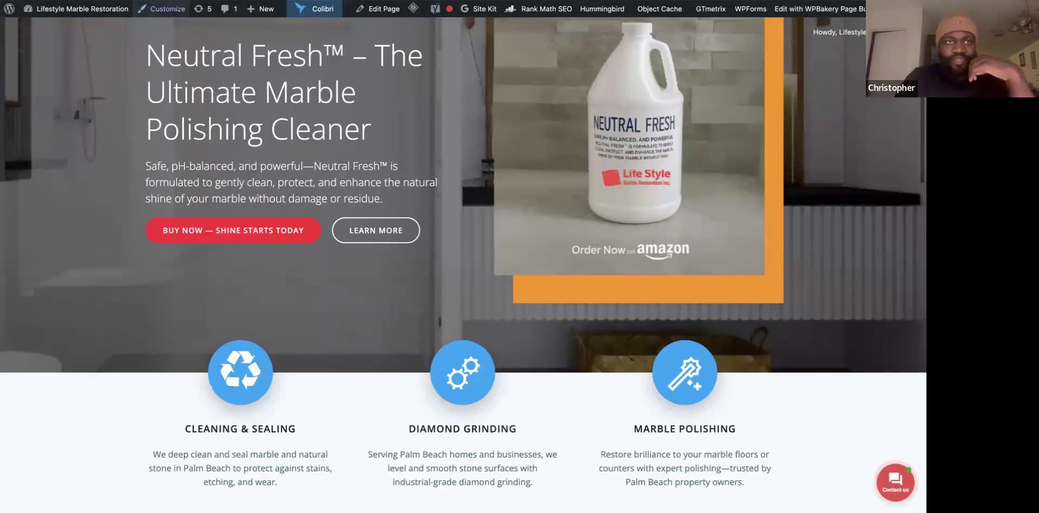
right_click(204, 1)
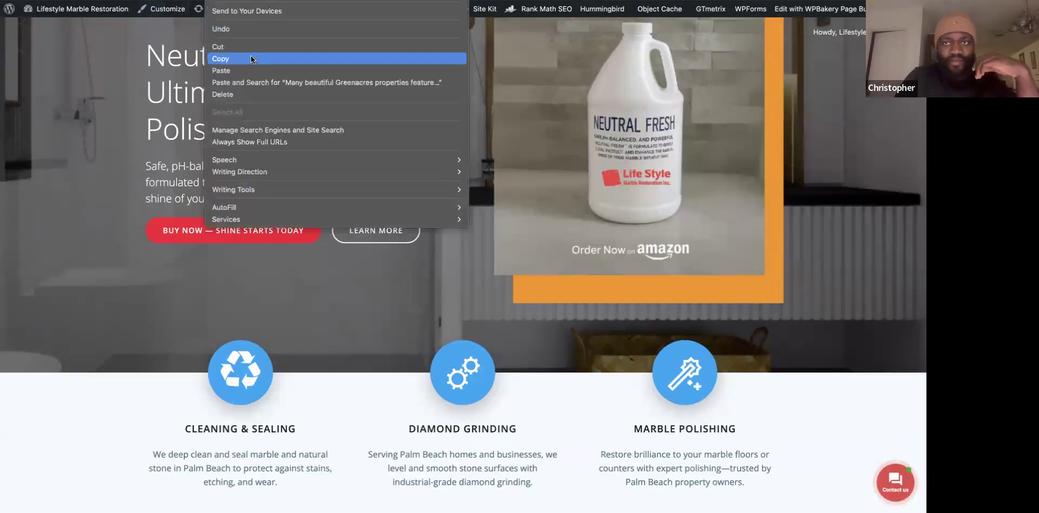
click(253, 59)
click(303, 1)
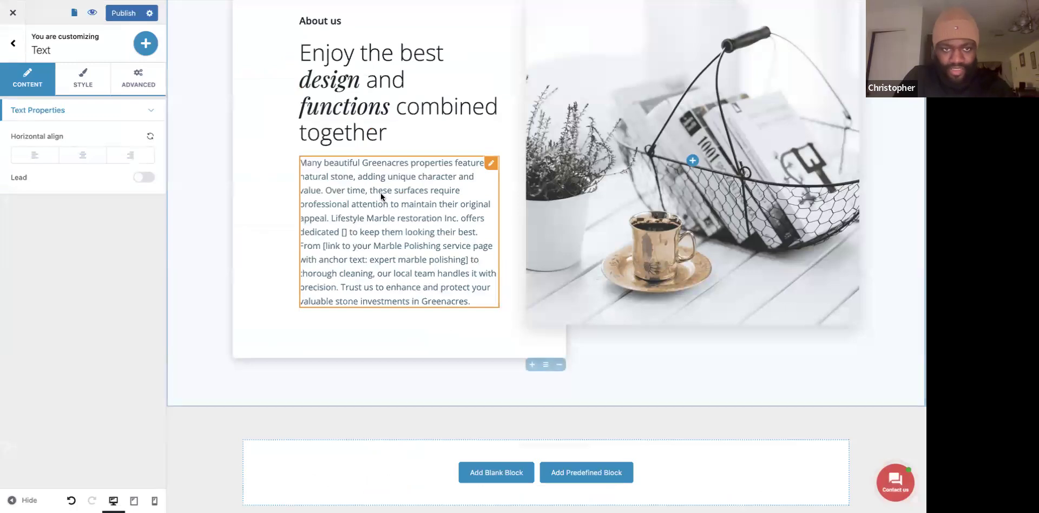
click(343, 231)
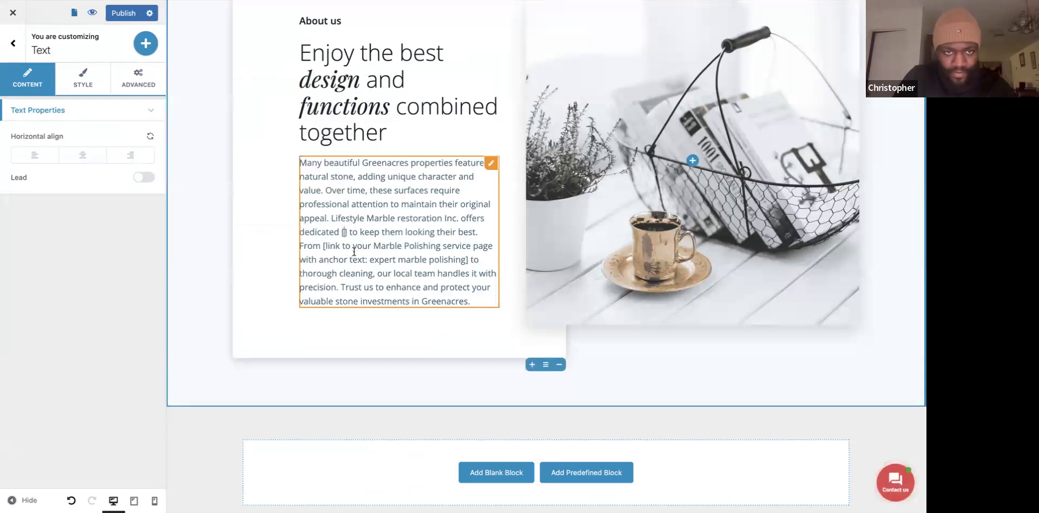
key(ctrl+v)
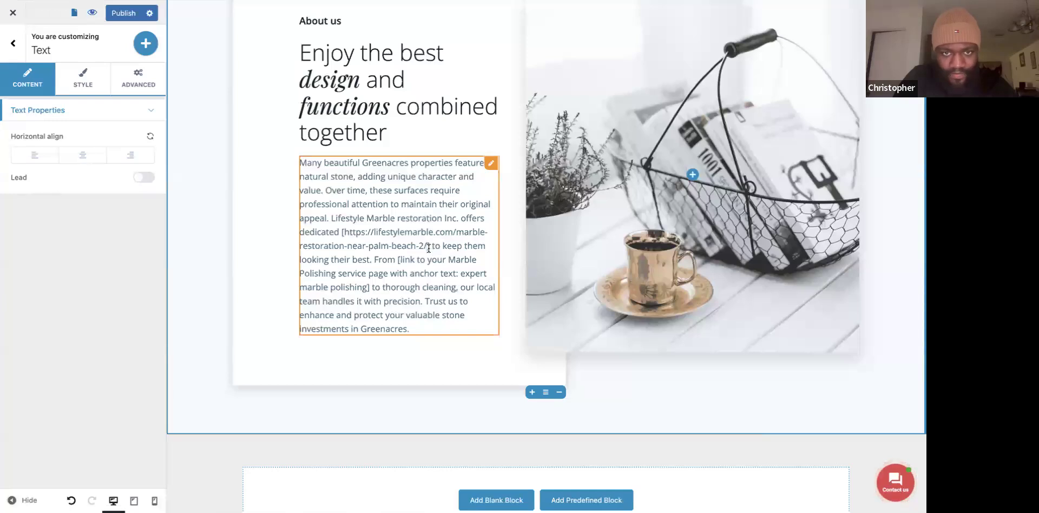
drag(429, 247, 387, 229)
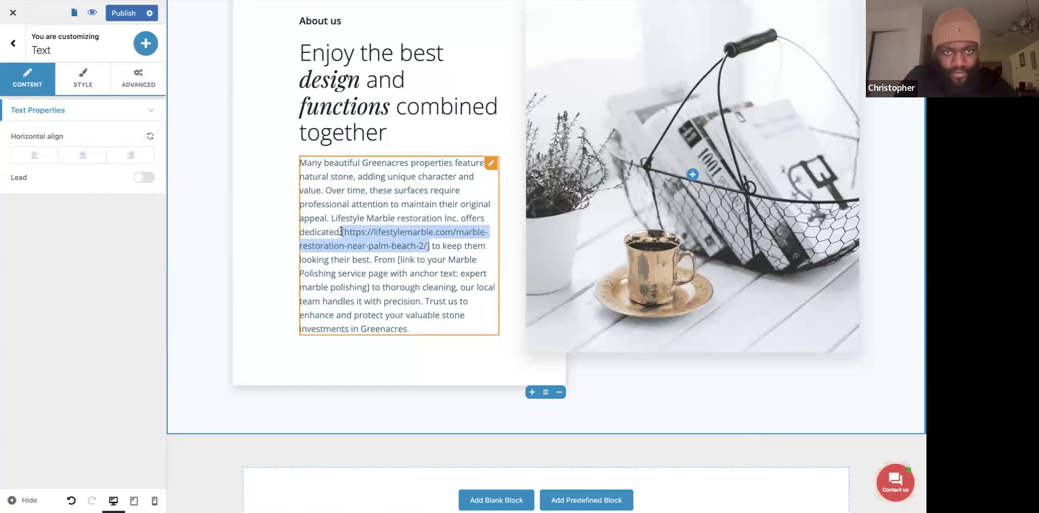
right_click(384, 248)
click(371, 238)
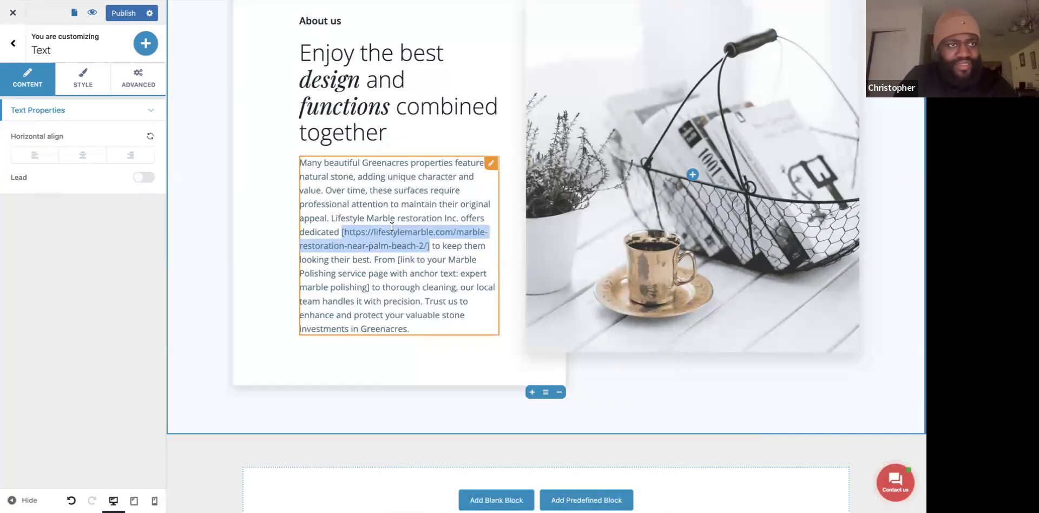
click(411, 247)
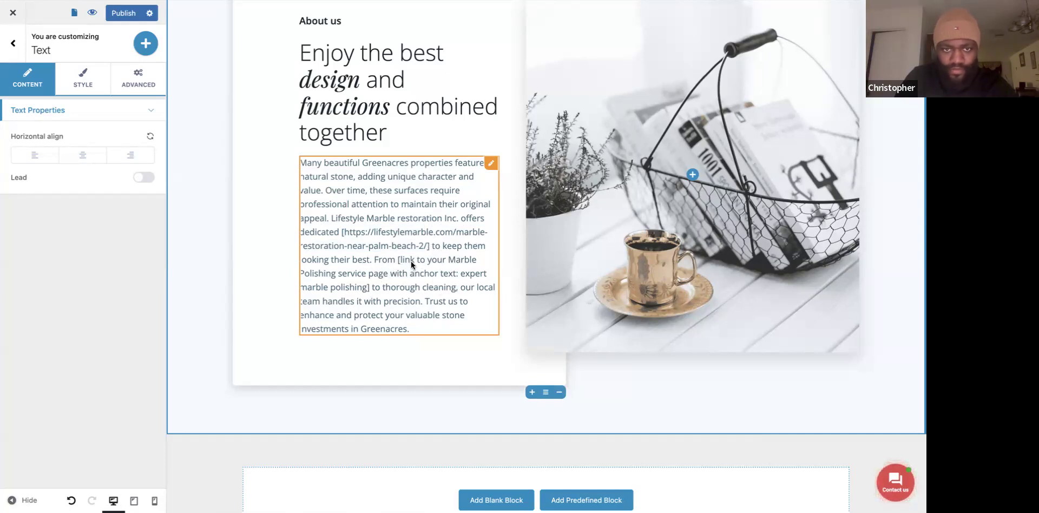
drag(402, 260, 401, 216)
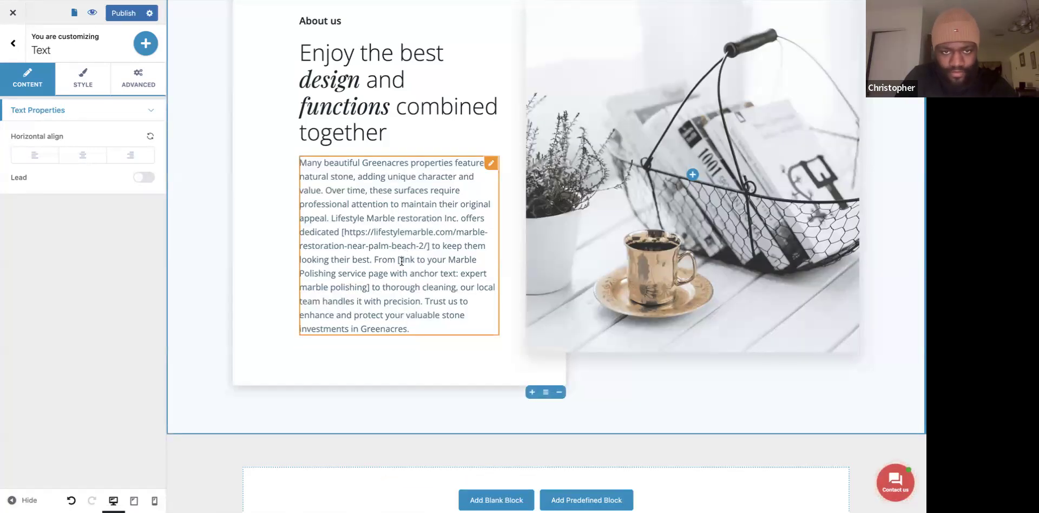
drag(399, 260, 368, 287)
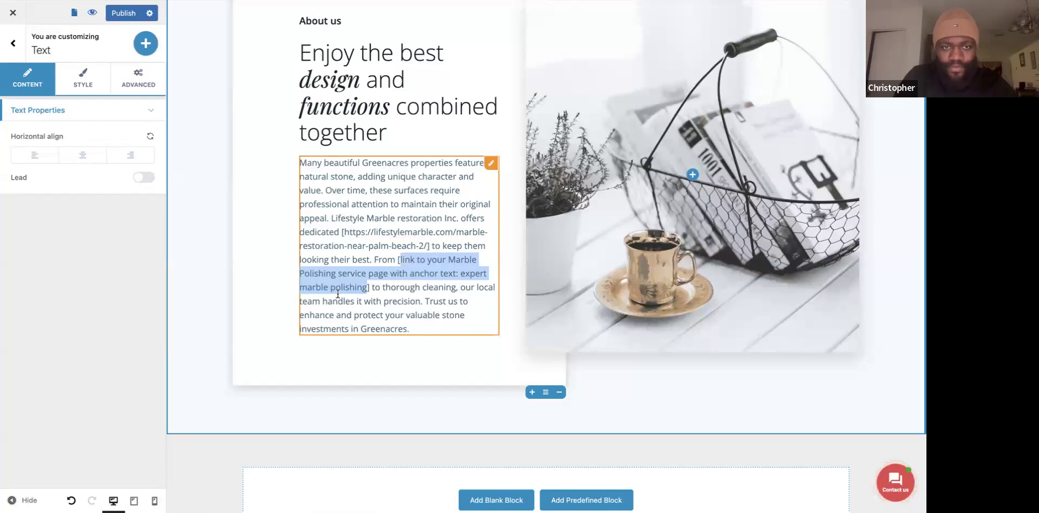
Leave the editor for the Pages list filtered by 'service'.
click(284, 302)
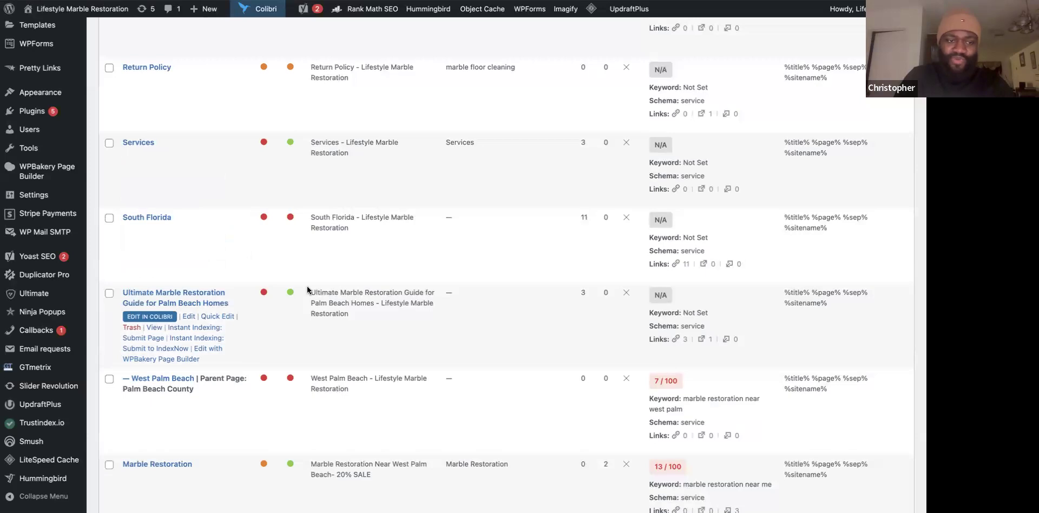
scroll(307, 287, down, 5)
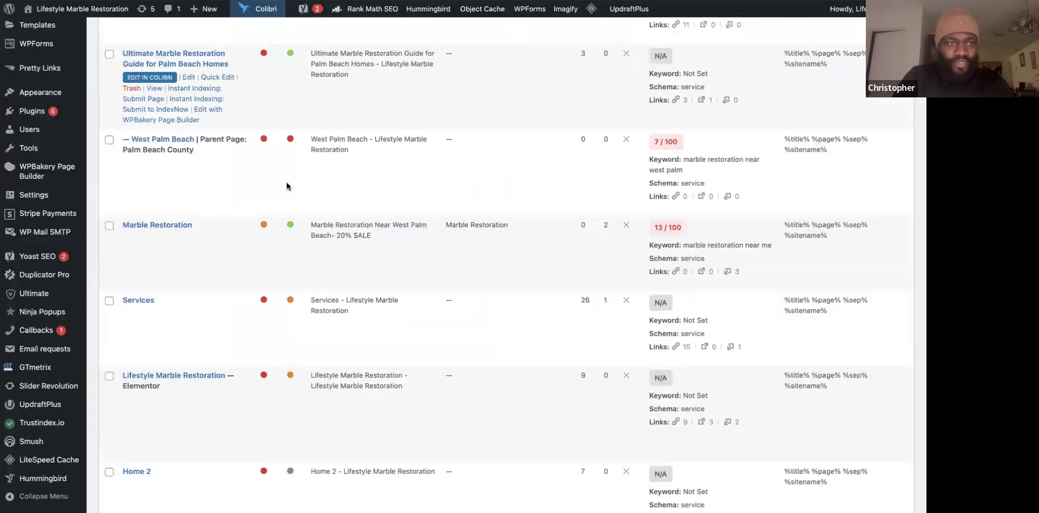
mouse_move(163, 233)
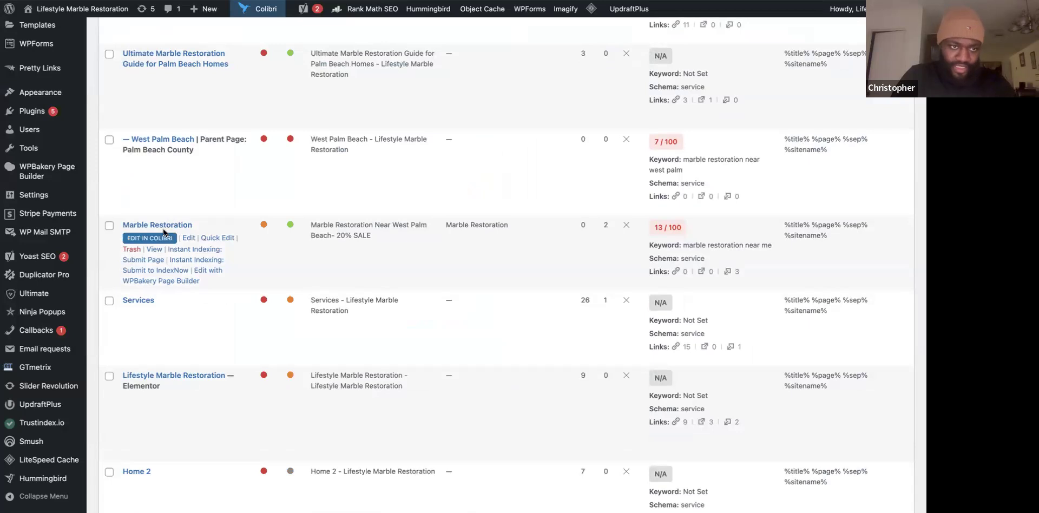
scroll(273, 376, down, 5)
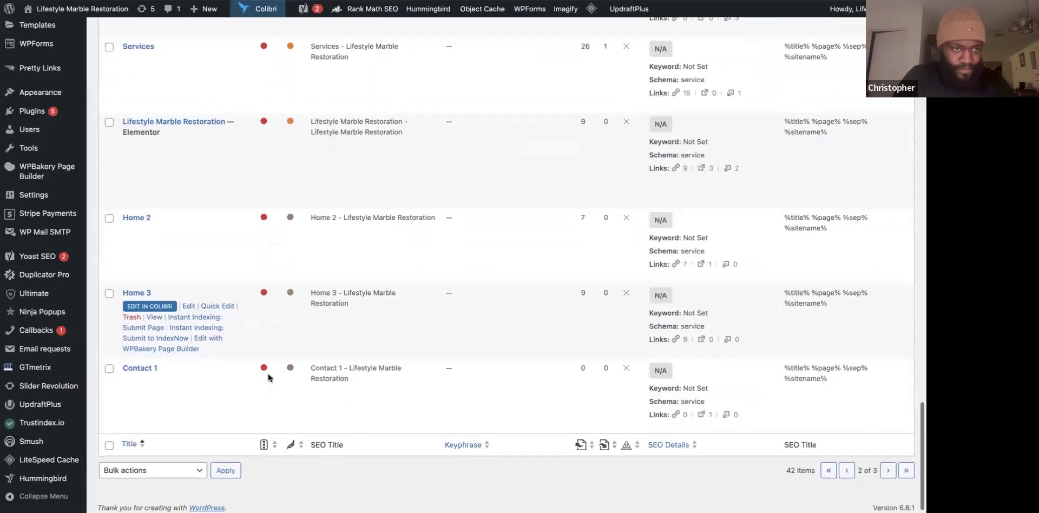
Go to page 2 of the results and locate the Marble Polishing row under Services.
click(888, 465)
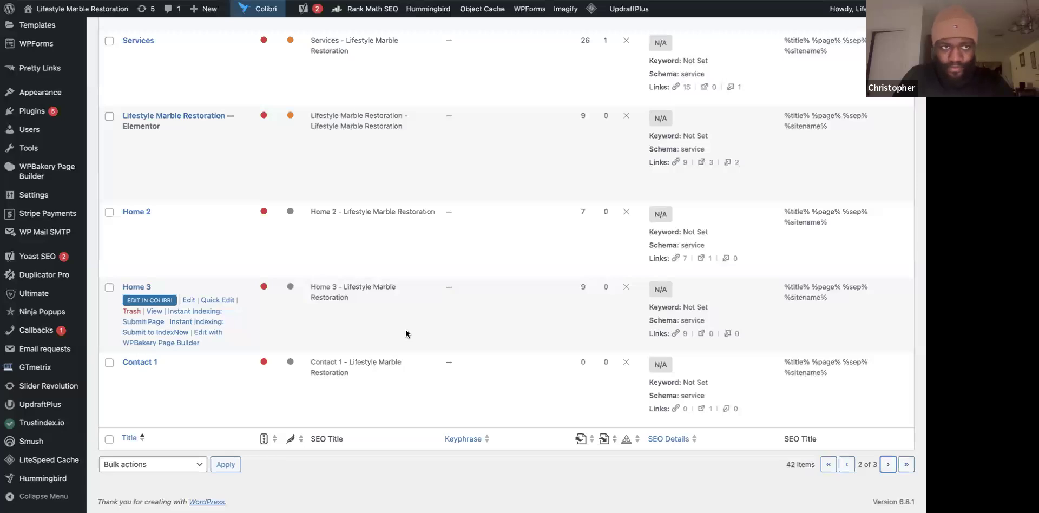
scroll(405, 329, down, 10)
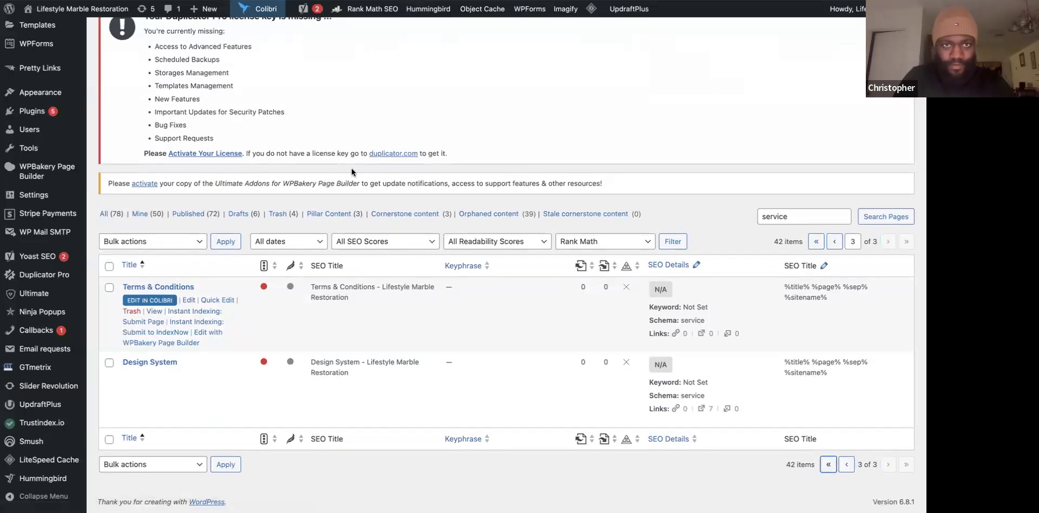
scroll(209, 376, down, 10)
scroll(209, 380, down, 10)
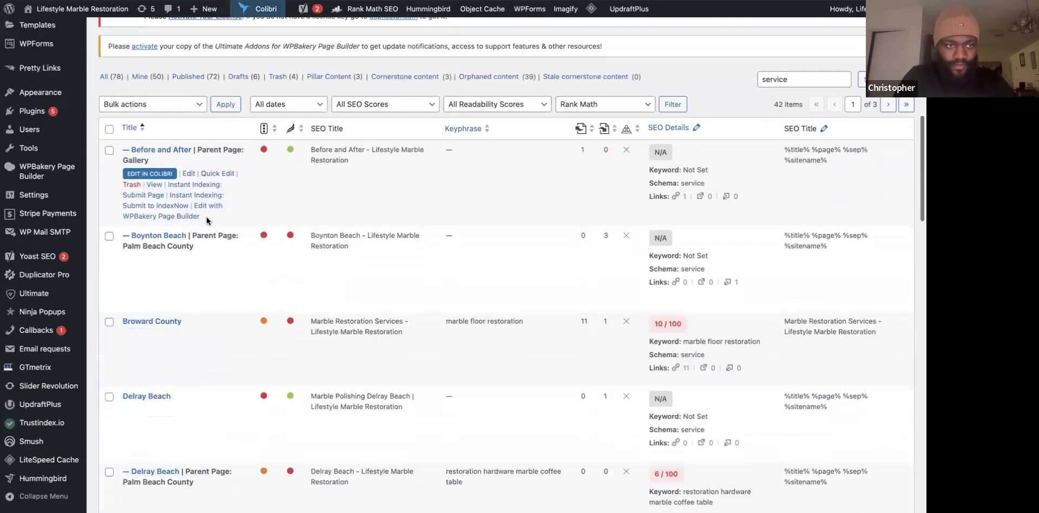
scroll(219, 393, down, 7)
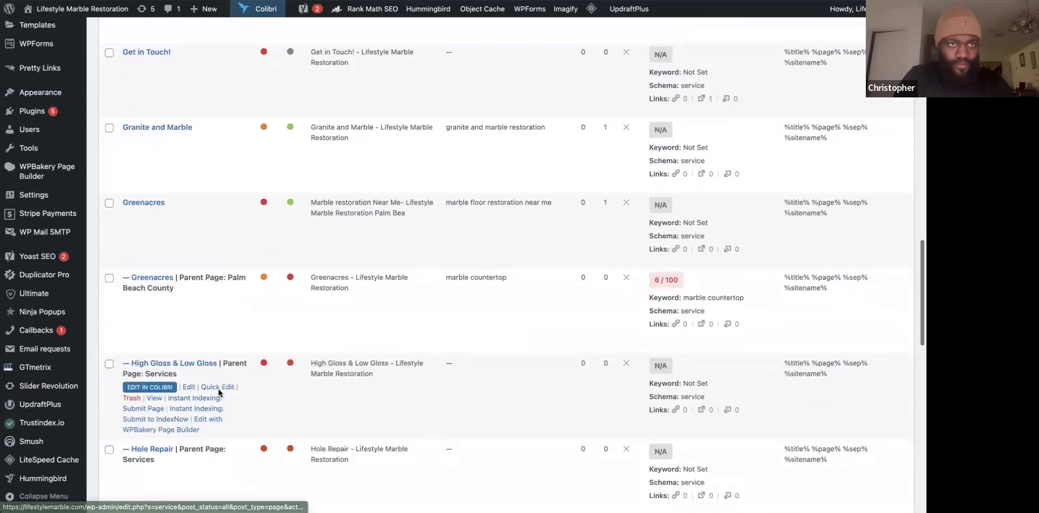
scroll(220, 394, down, 8)
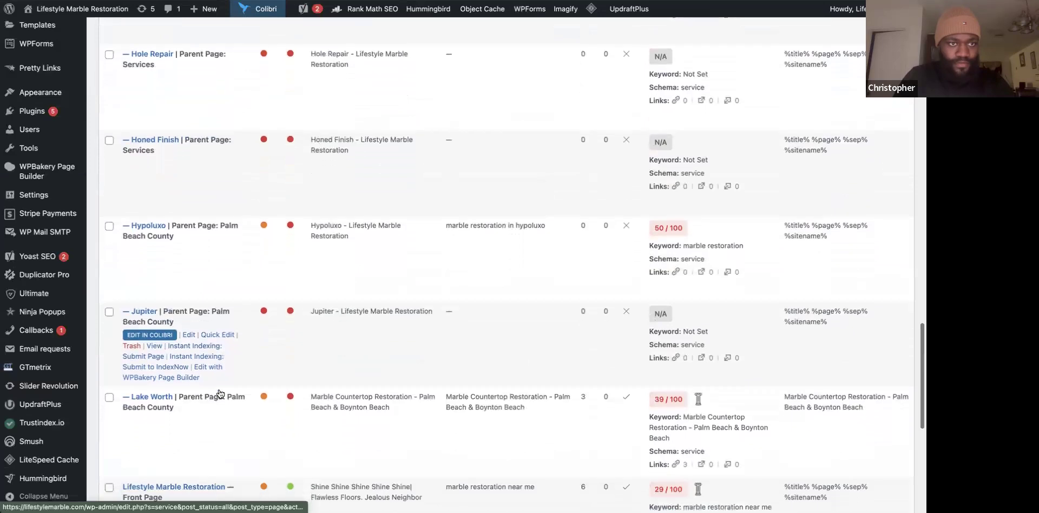
scroll(219, 390, down, 2)
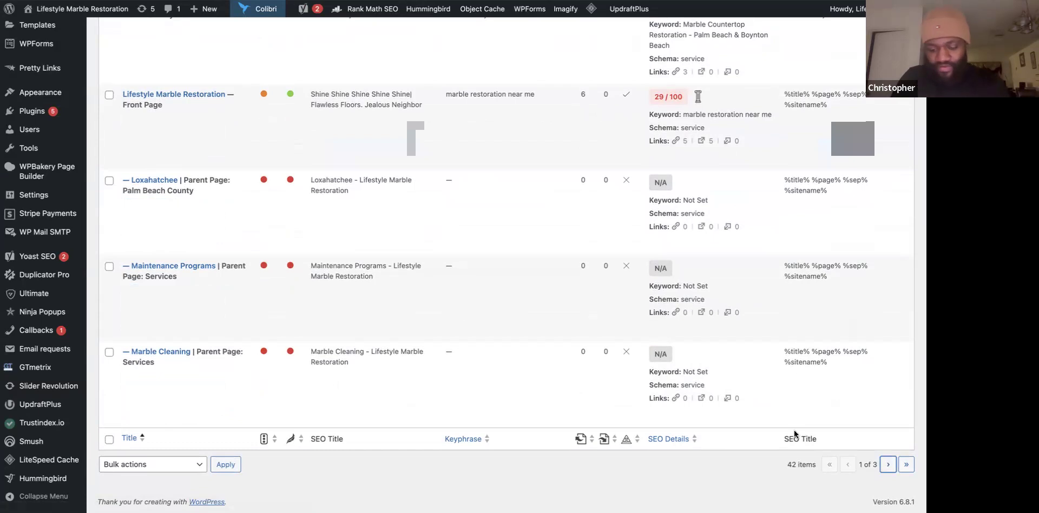
scroll(394, 340, down, 2)
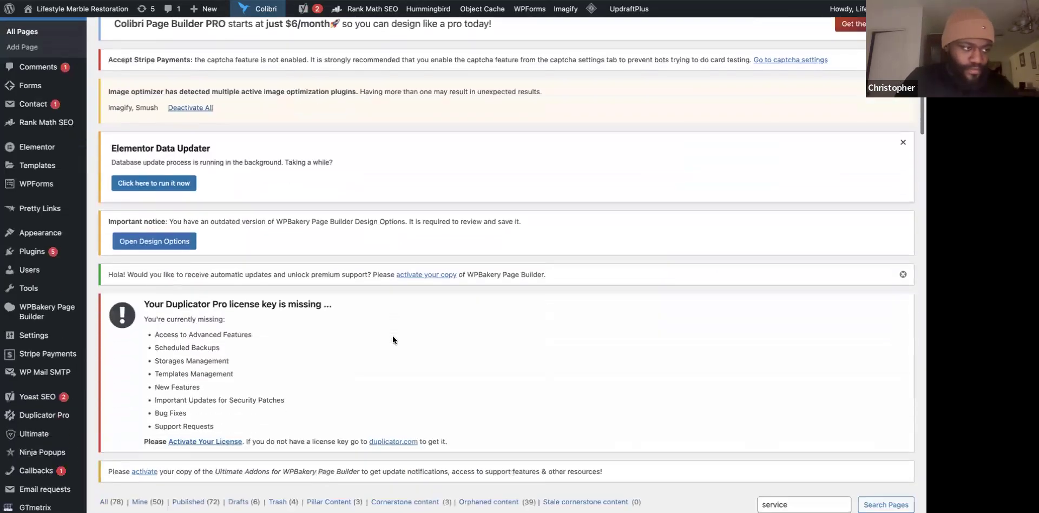
scroll(394, 339, down, 1)
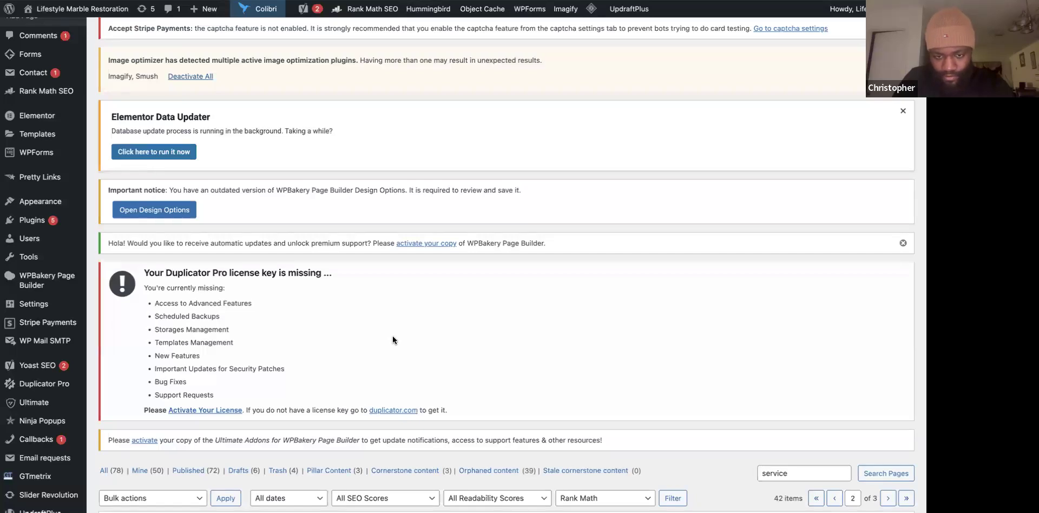
scroll(388, 297, down, 8)
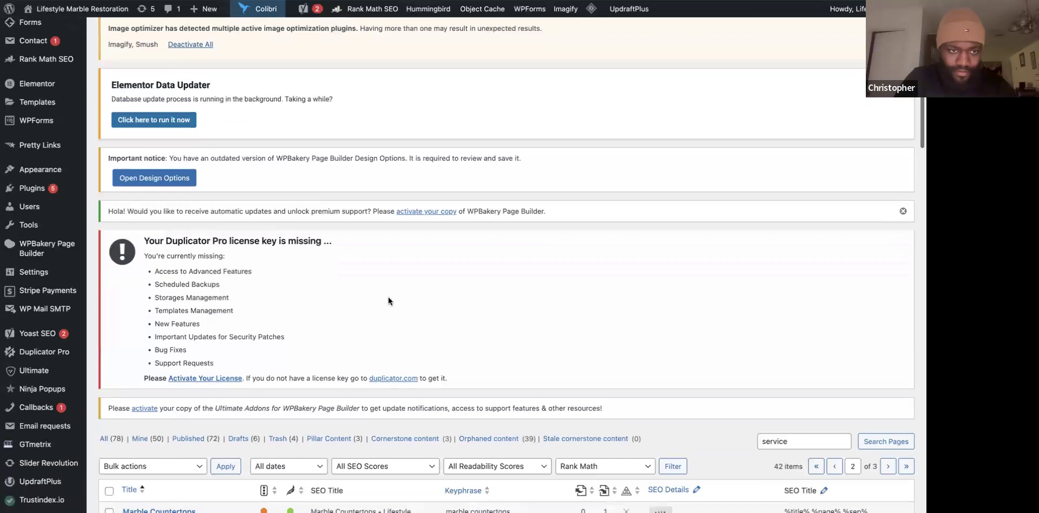
scroll(388, 296, down, 3)
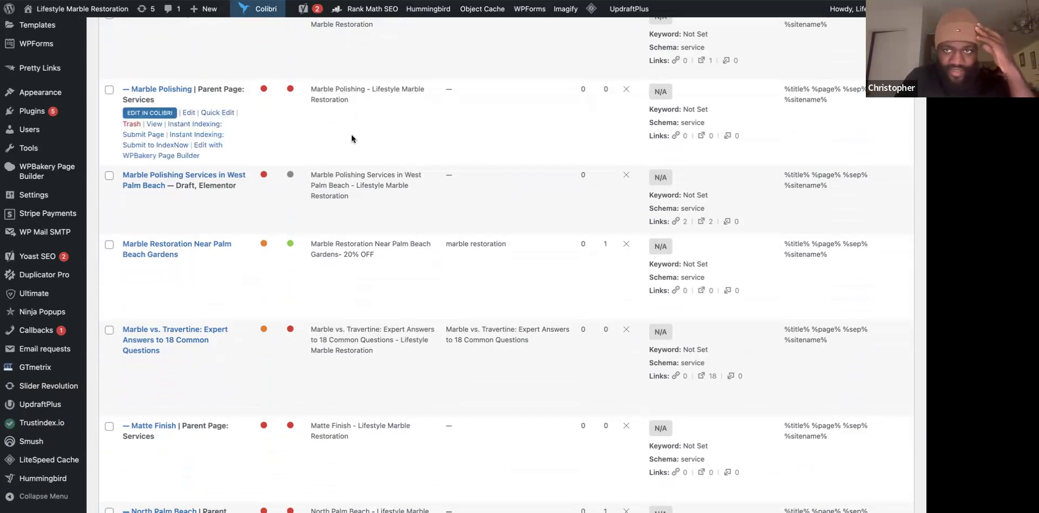
scroll(419, 144, down, 5)
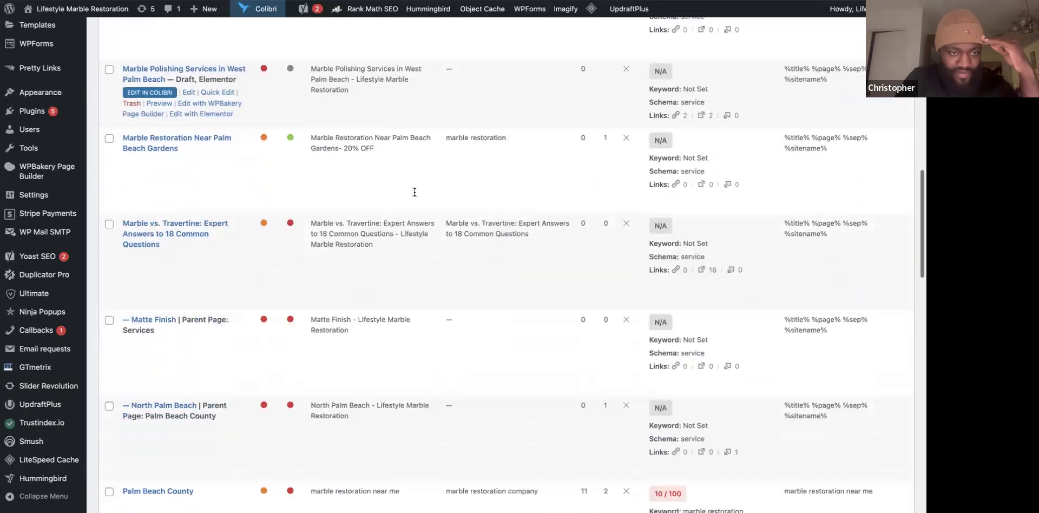
scroll(414, 196, down, 5)
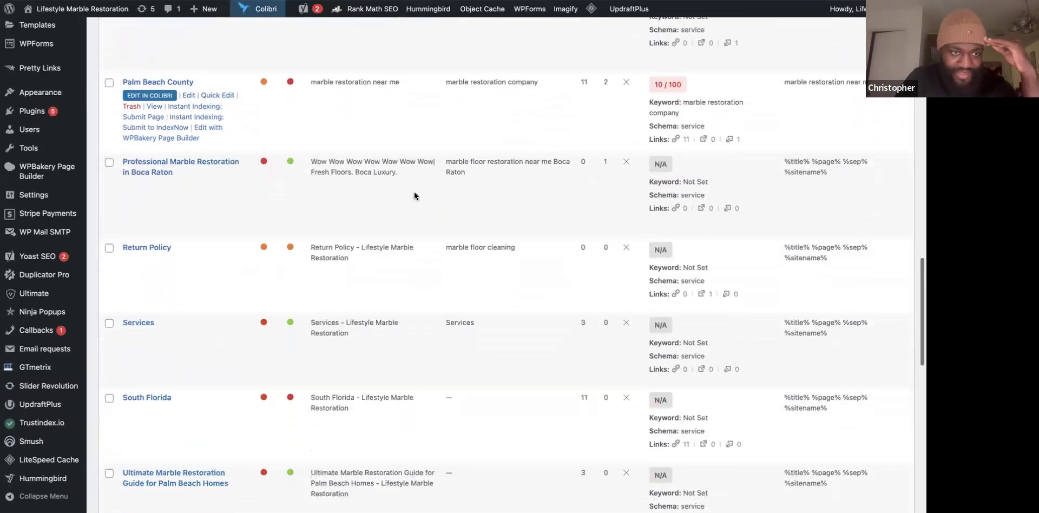
scroll(416, 196, up, 9)
scroll(380, 116, up, 5)
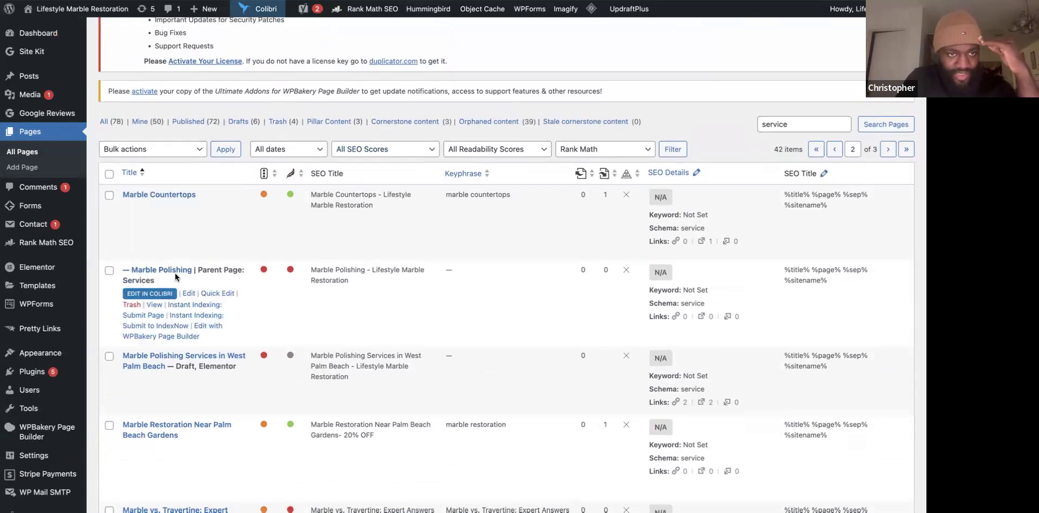
Open the live Marble Polishing page and copy its address, back in the Greenacres editor.
click(155, 306)
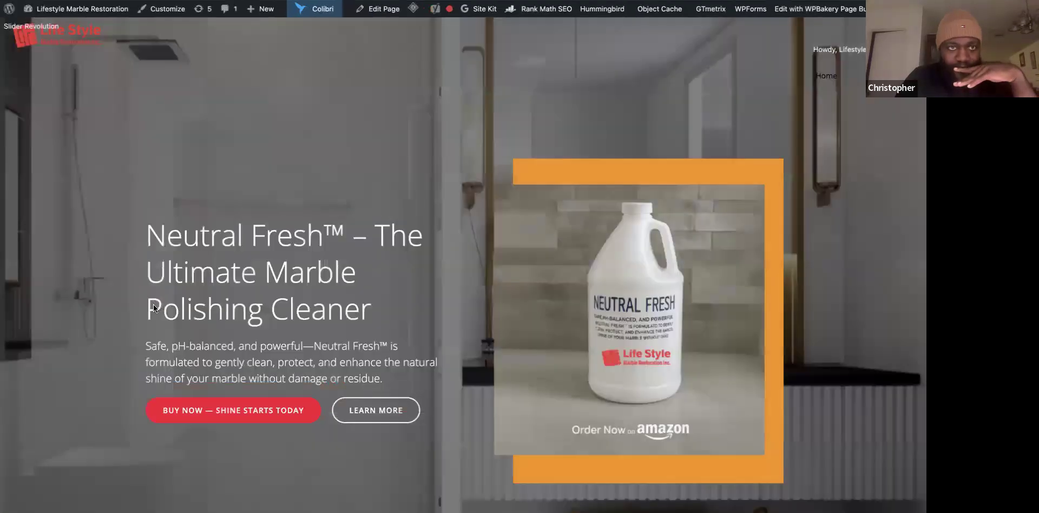
scroll(154, 304, down, 15)
scroll(233, 188, up, 3)
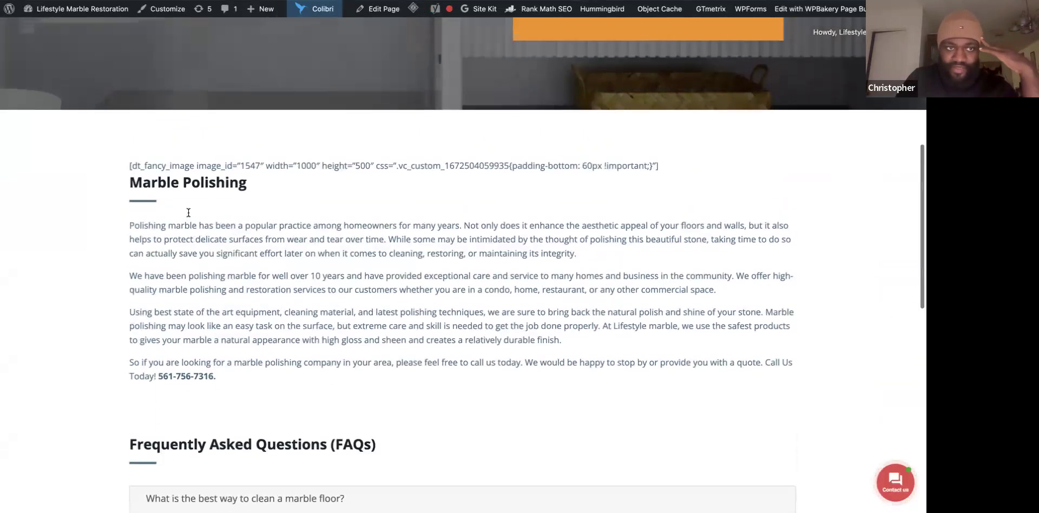
scroll(200, 155, up, 10)
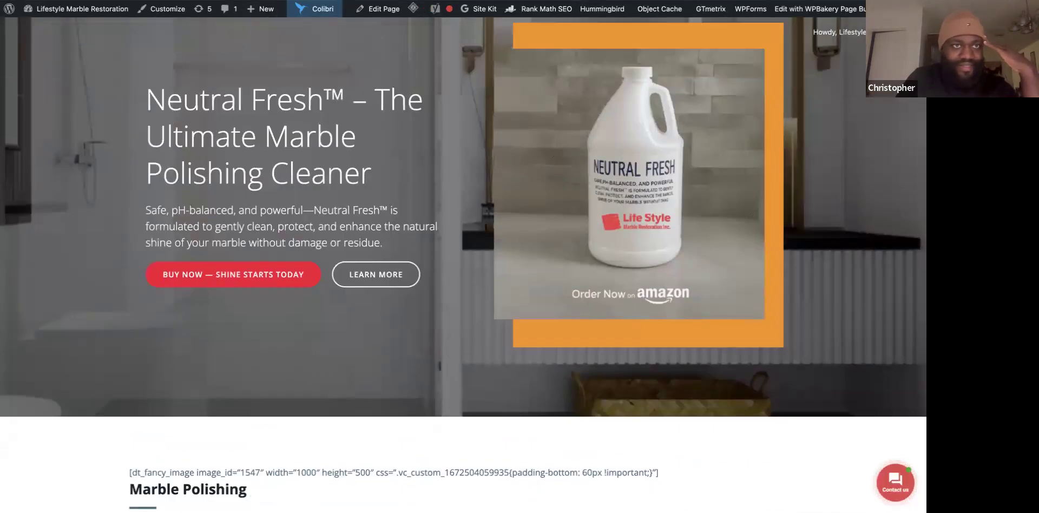
right_click(195, 0)
click(230, 53)
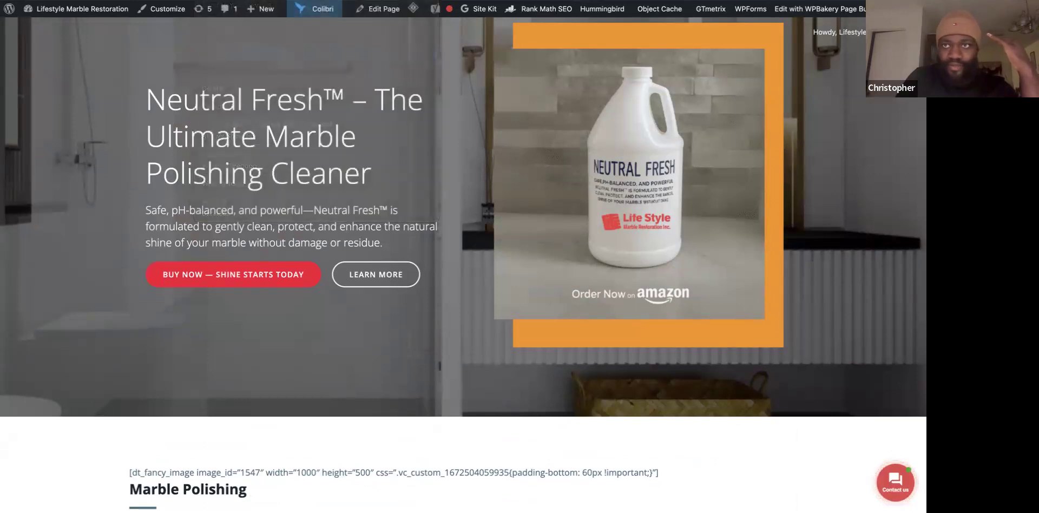
click(638, 0)
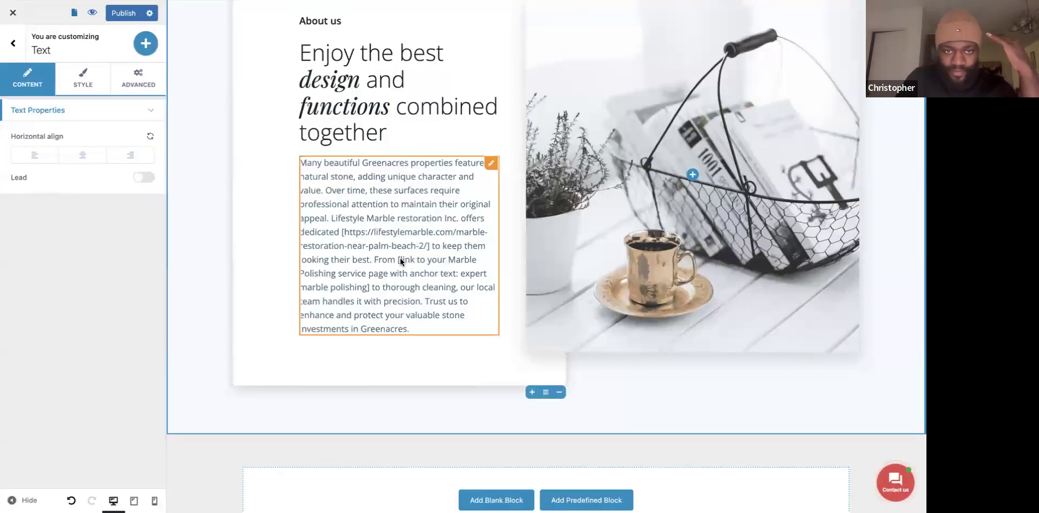
Replace the second bracket placeholder with the Marble Polishing page address.
drag(368, 281, 356, 287)
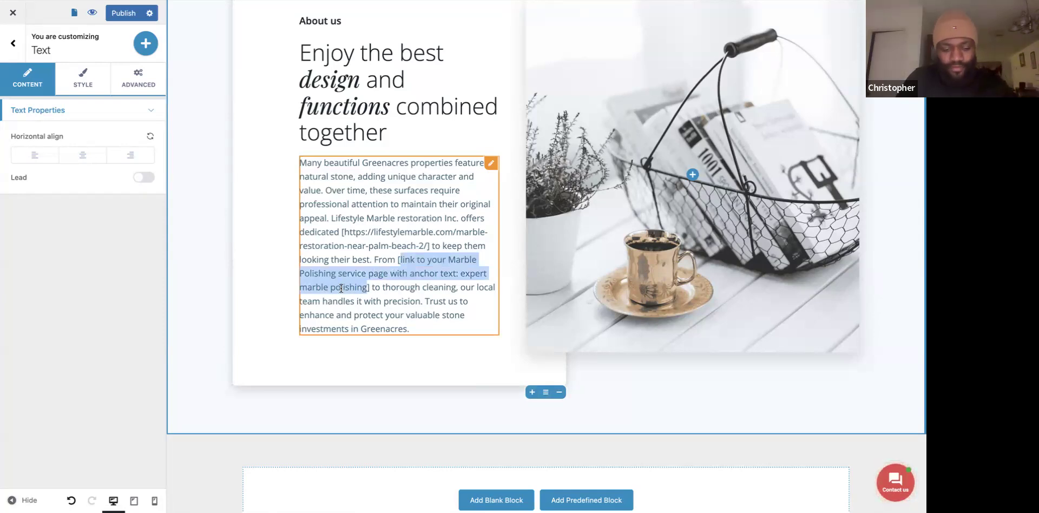
key(ctrl+v)
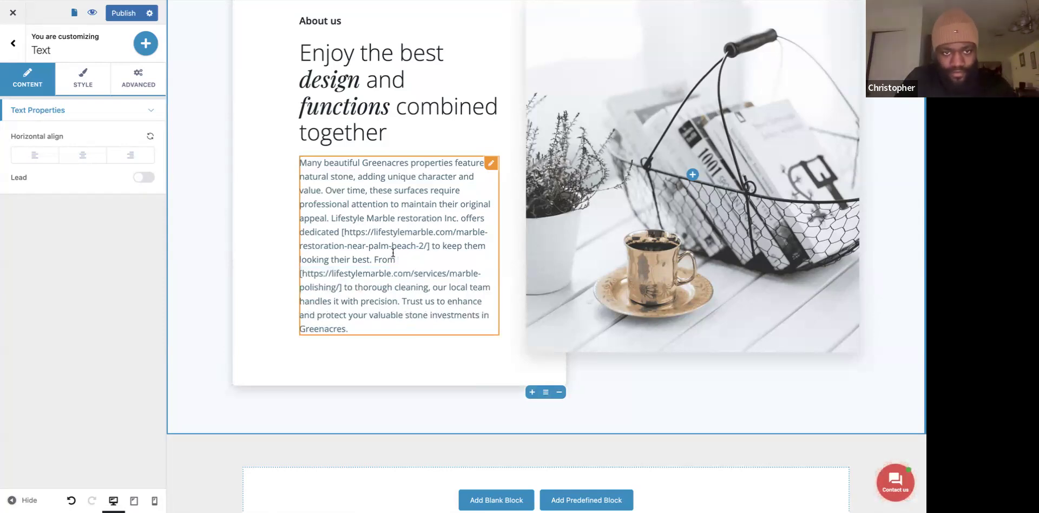
scroll(393, 252, up, 7)
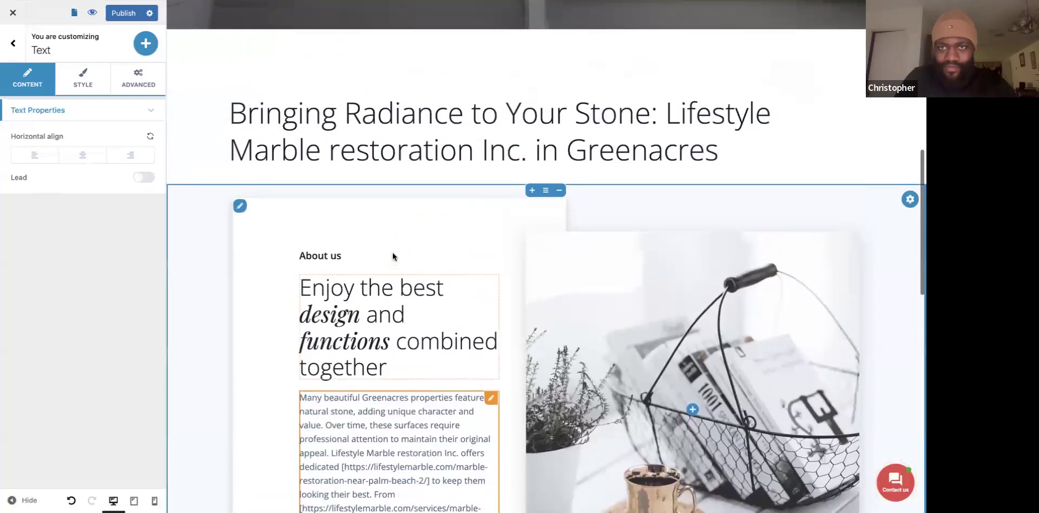
scroll(427, 195, up, 5)
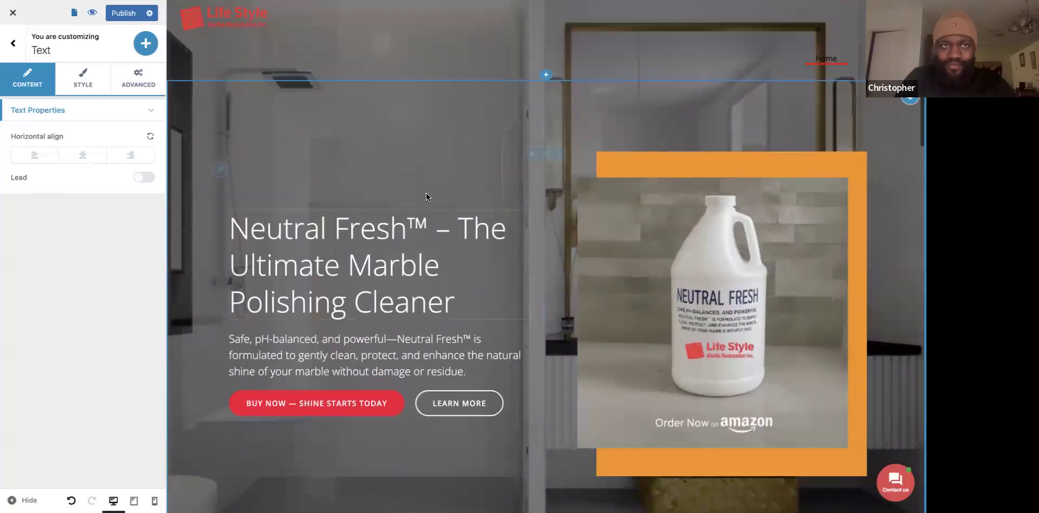
scroll(426, 193, down, 11)
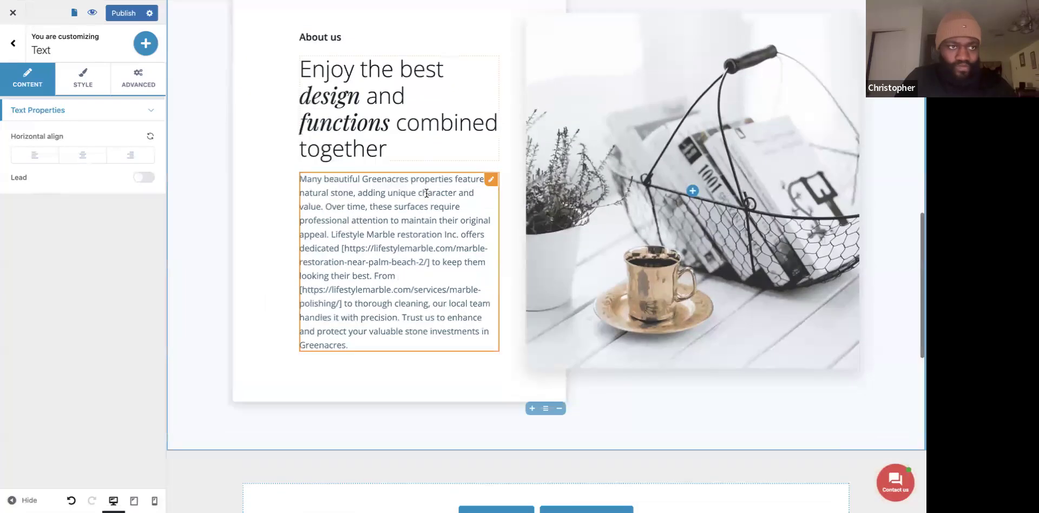
Select the About paragraph, open Add Content, then go back to the sections list.
click(278, 265)
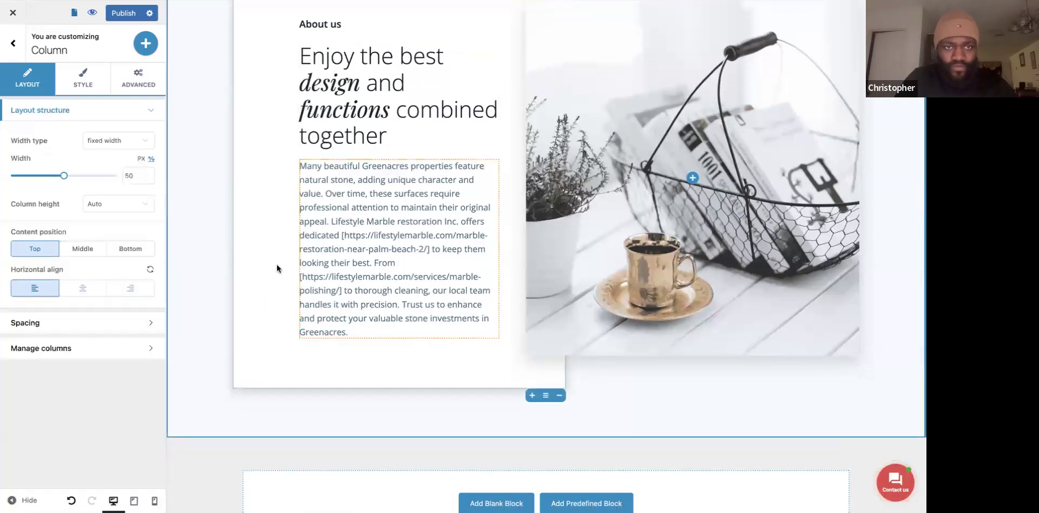
click(420, 267)
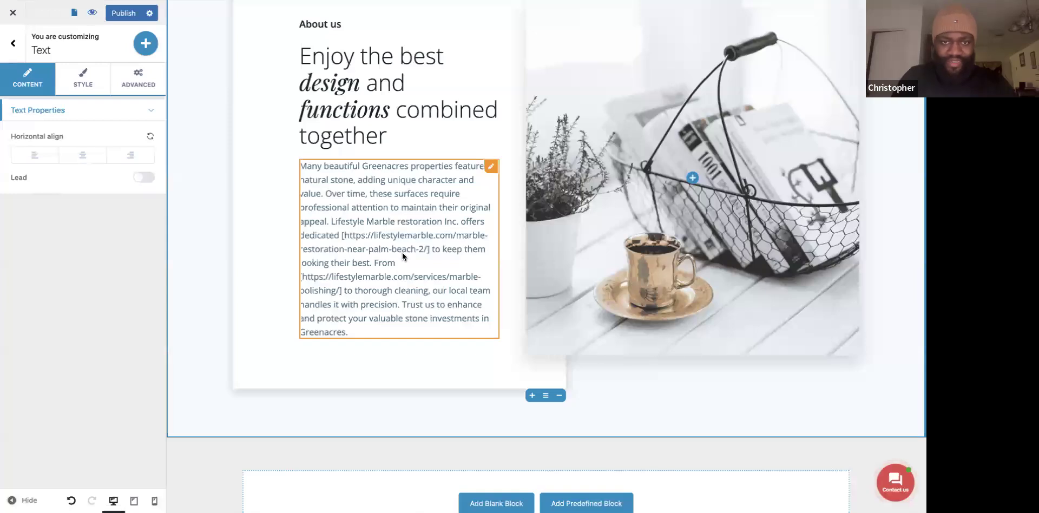
scroll(401, 297, down, 1)
click(491, 152)
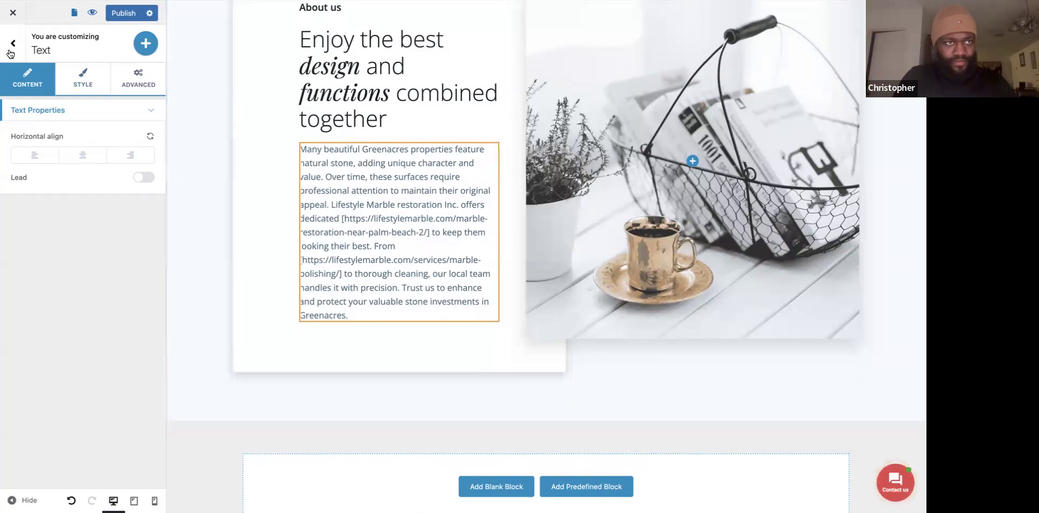
click(144, 46)
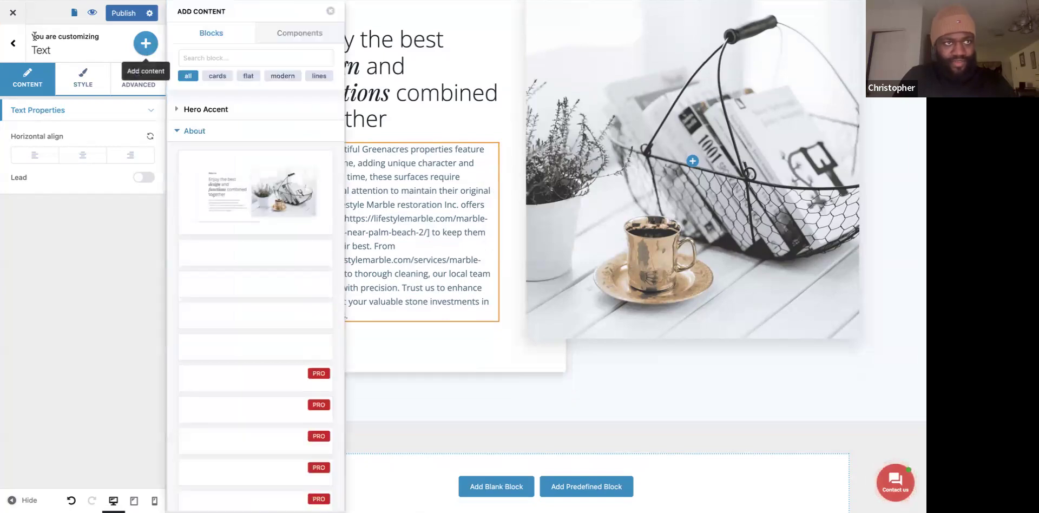
click(14, 44)
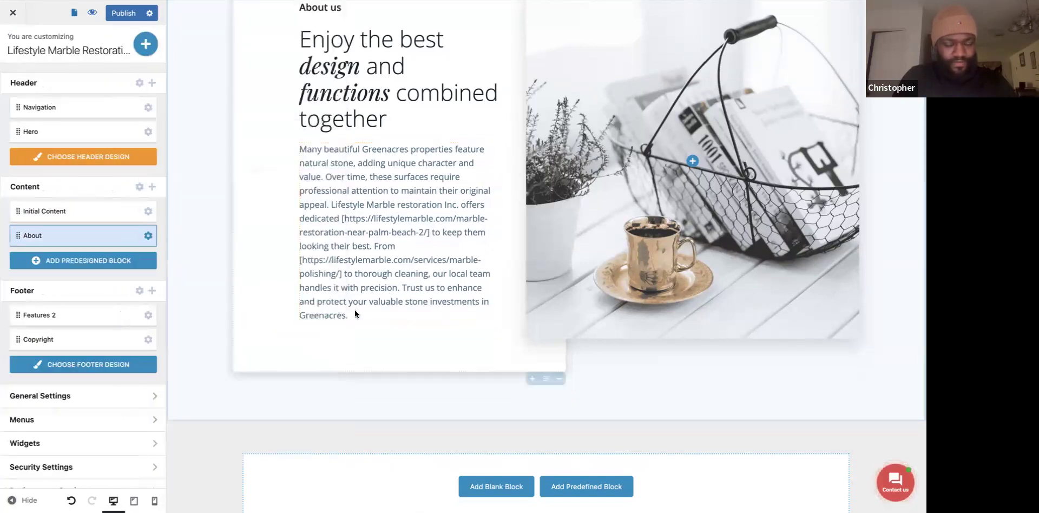
Review the Greenacres About section with both link addresses filled in and publish it.
scroll(355, 311, down, 1)
click(148, 235)
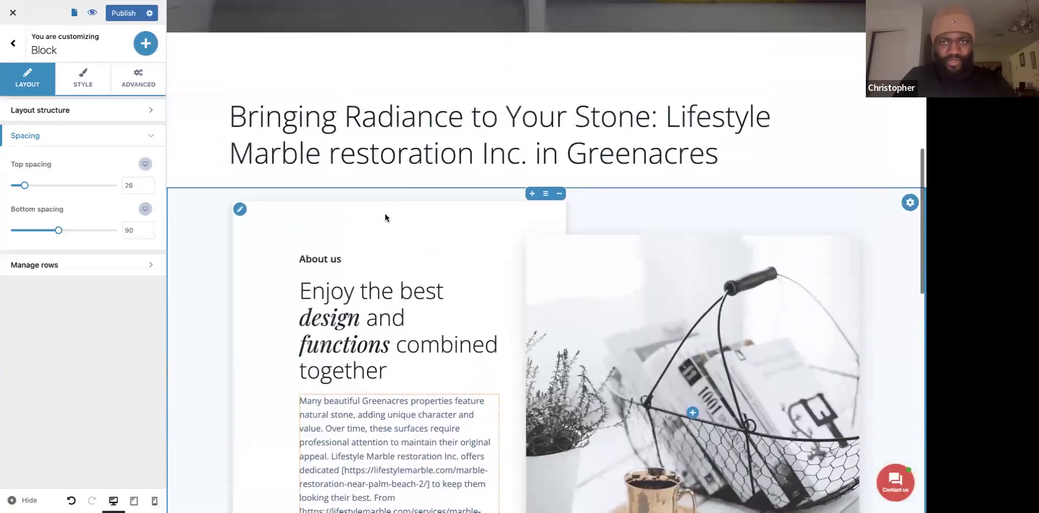
scroll(373, 319, up, 7)
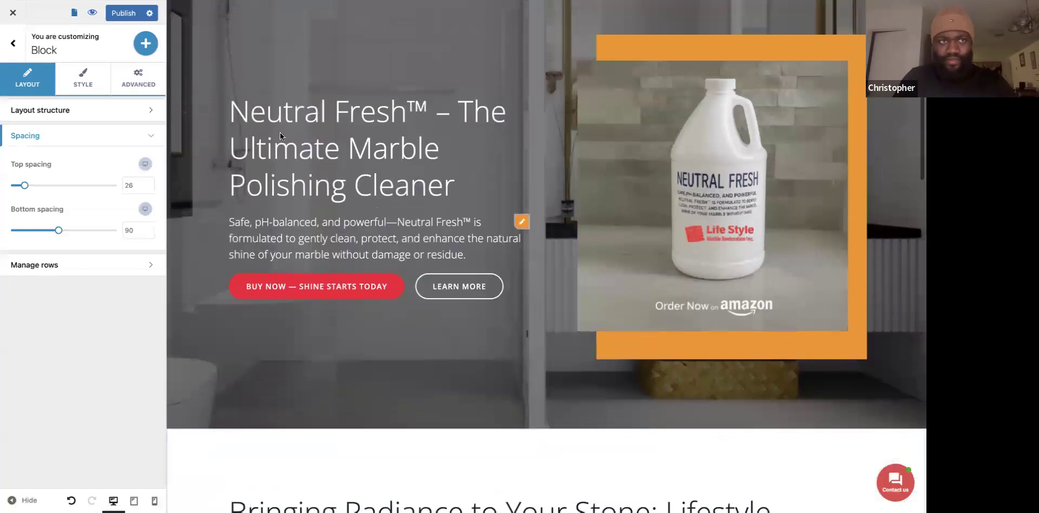
scroll(285, 285, down, 3)
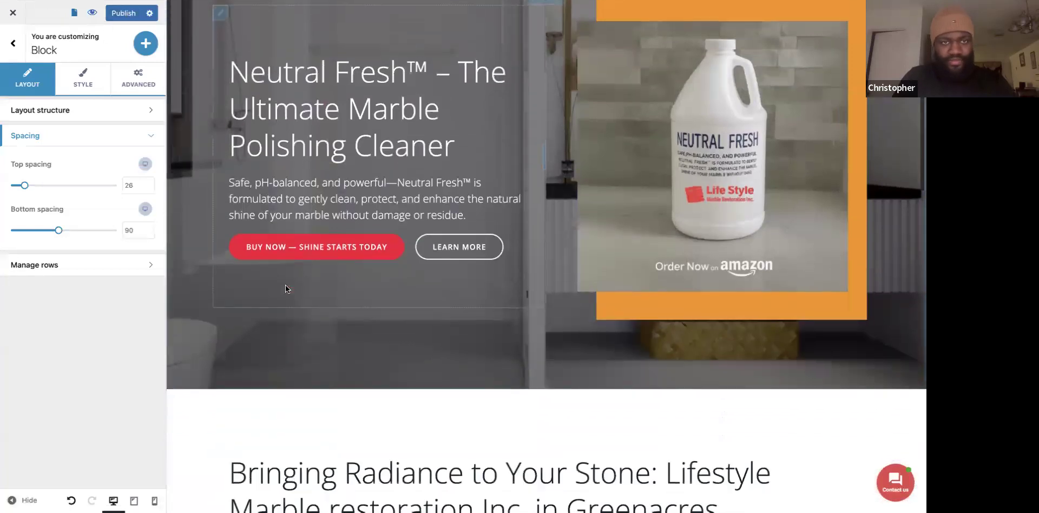
click(126, 13)
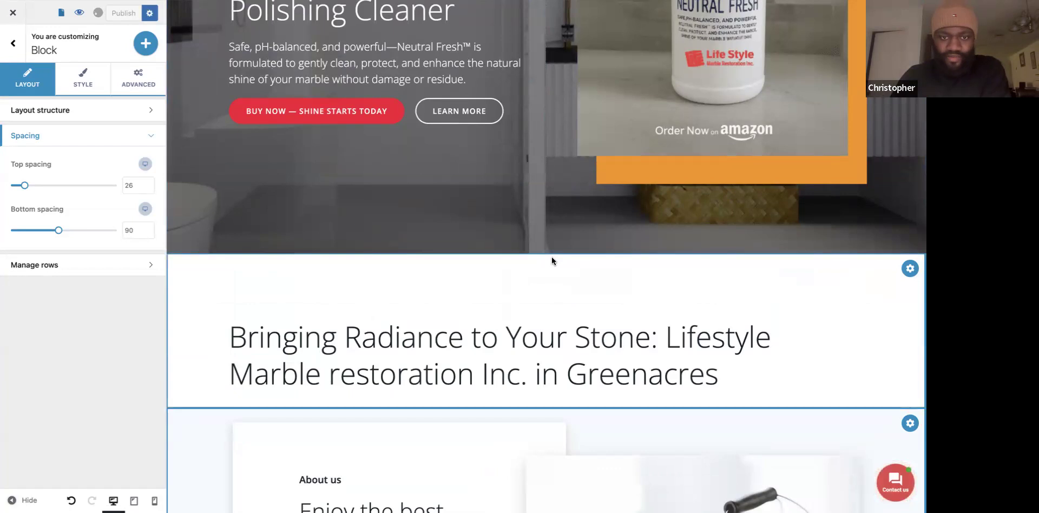
scroll(484, 326, down, 4)
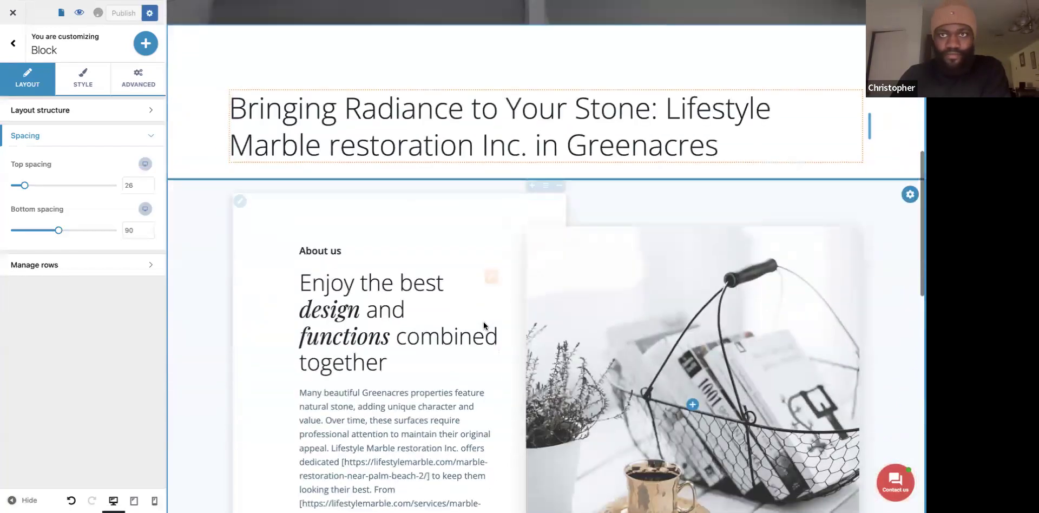
scroll(483, 305, down, 3)
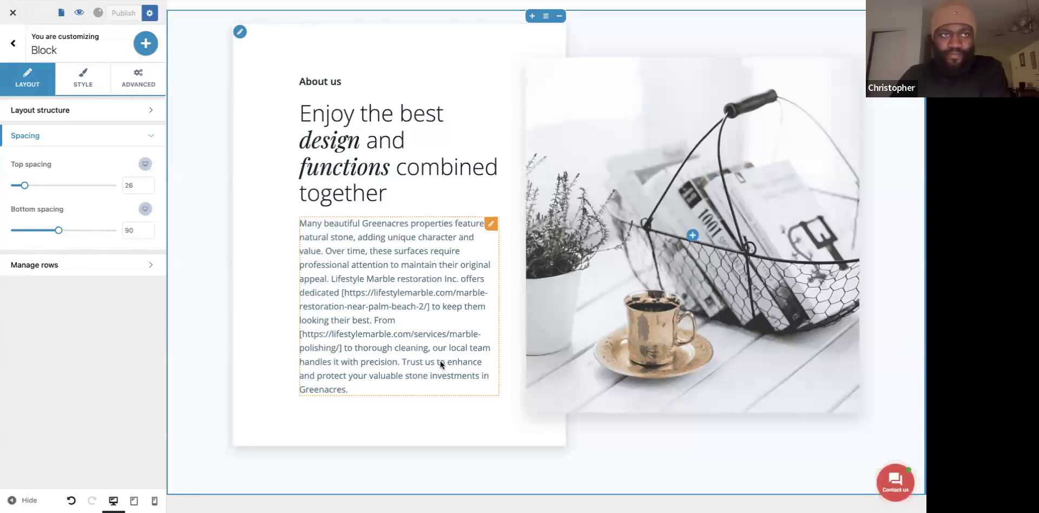
Select the About section's photo column and set its background type to image.
click(635, 296)
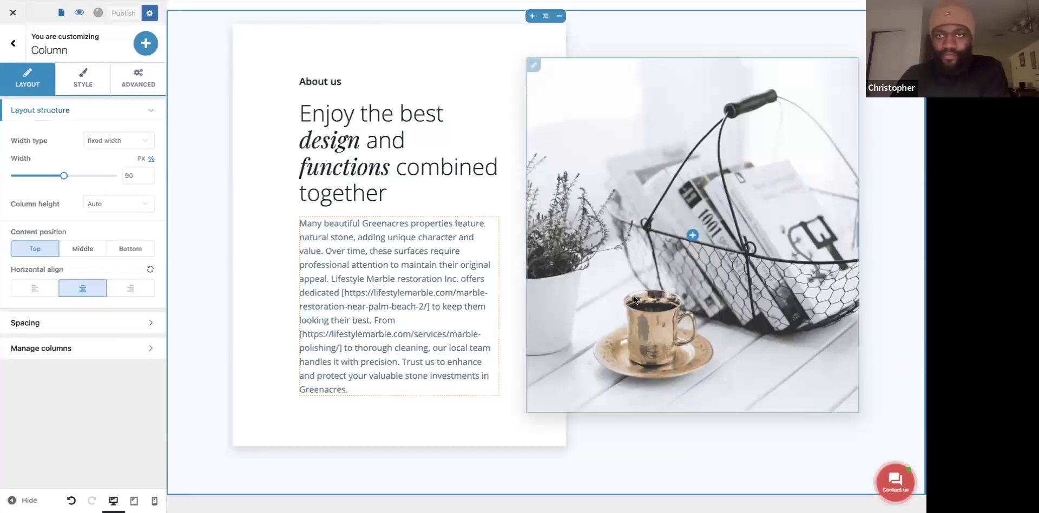
click(534, 66)
click(578, 92)
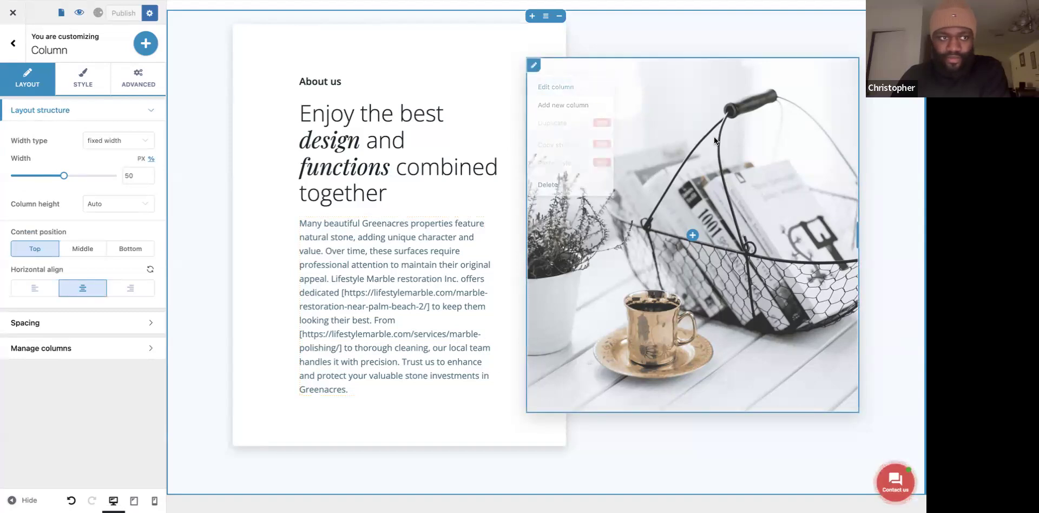
click(79, 84)
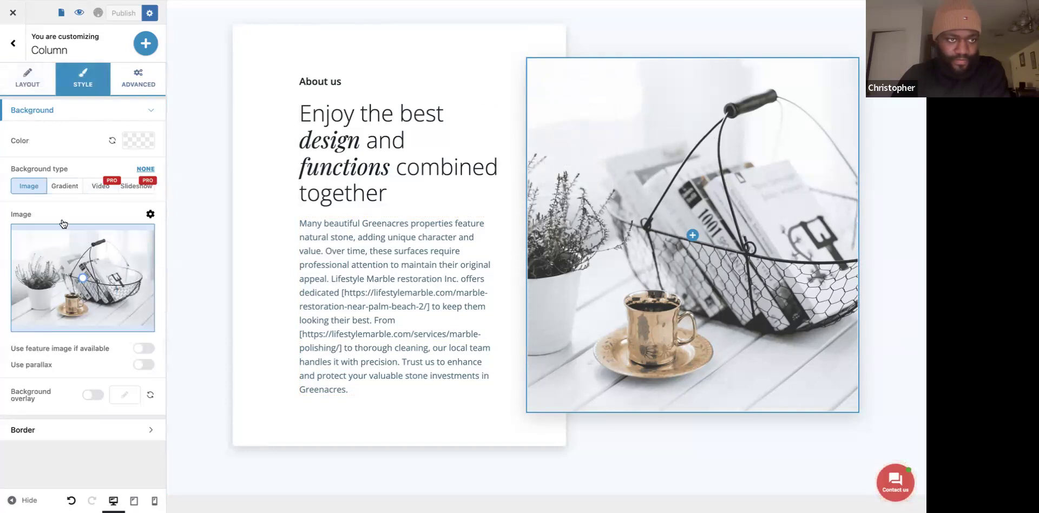
click(31, 188)
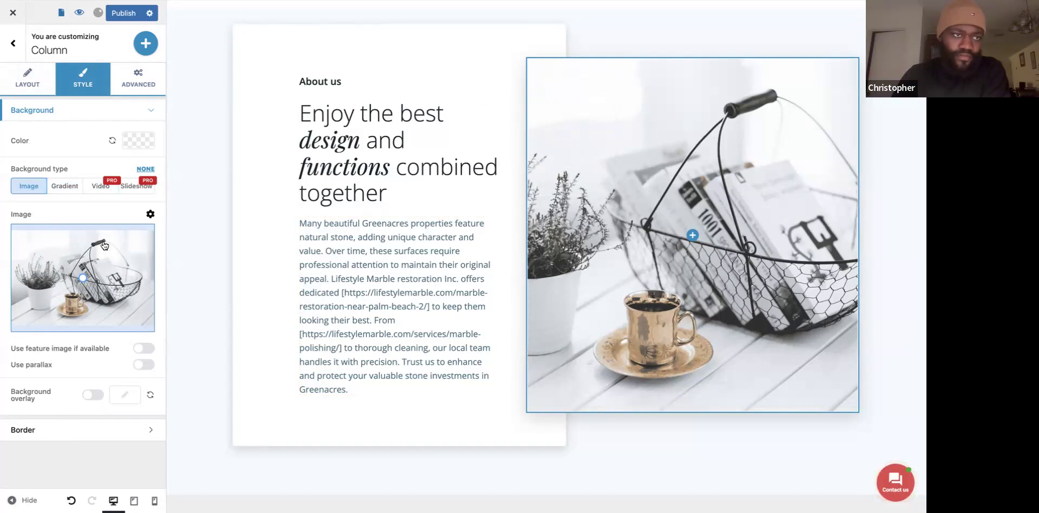
click(74, 113)
click(74, 111)
click(34, 190)
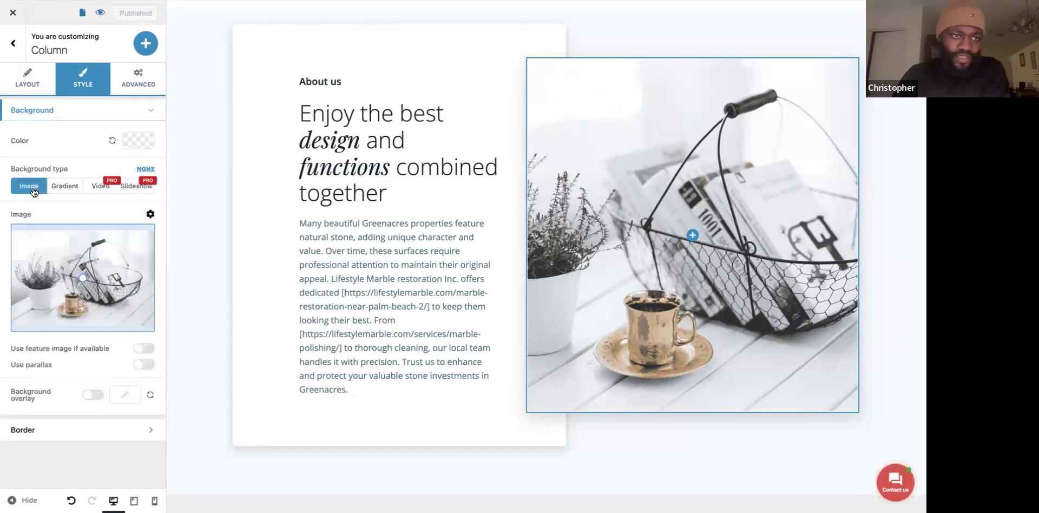
Use the white house and company van photo as the column background, then view the live site.
click(151, 215)
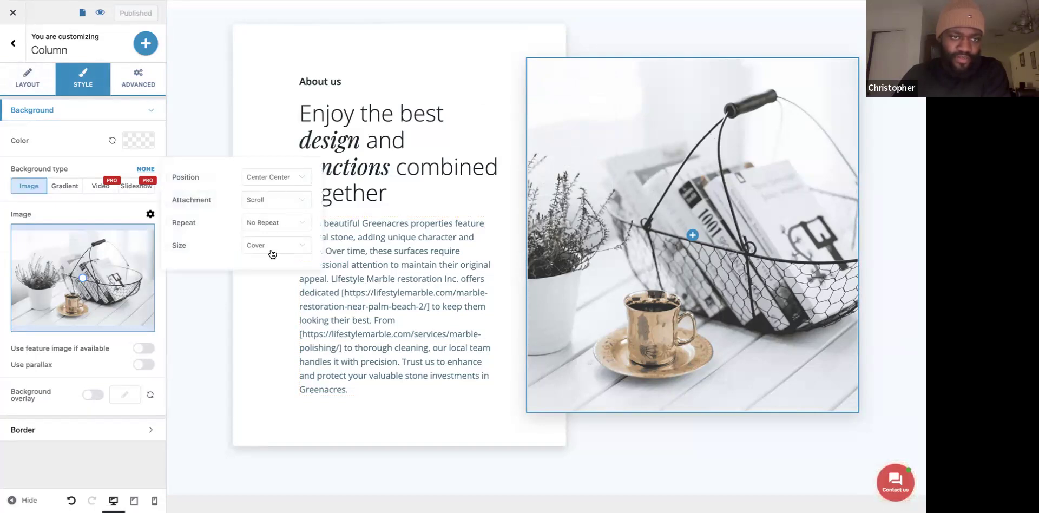
click(79, 285)
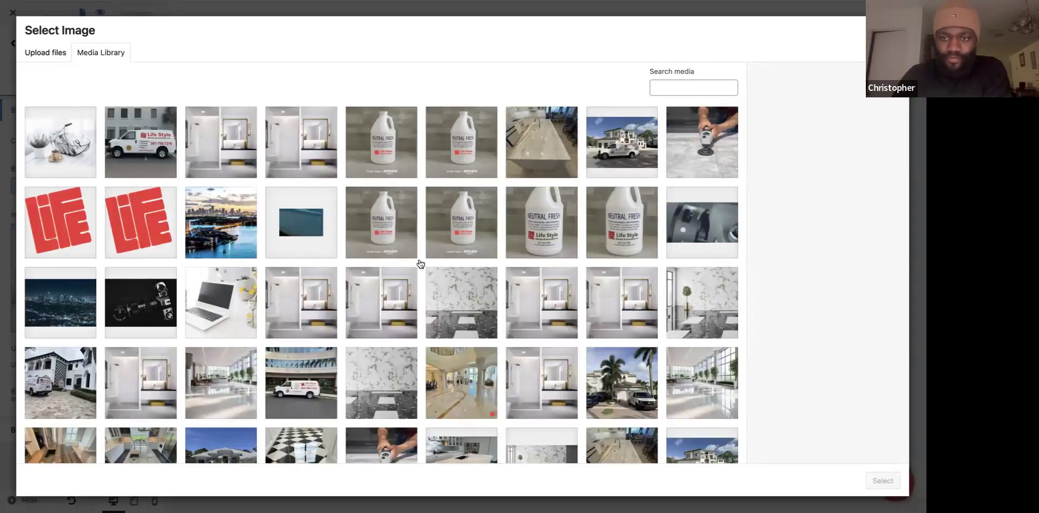
click(634, 377)
click(70, 393)
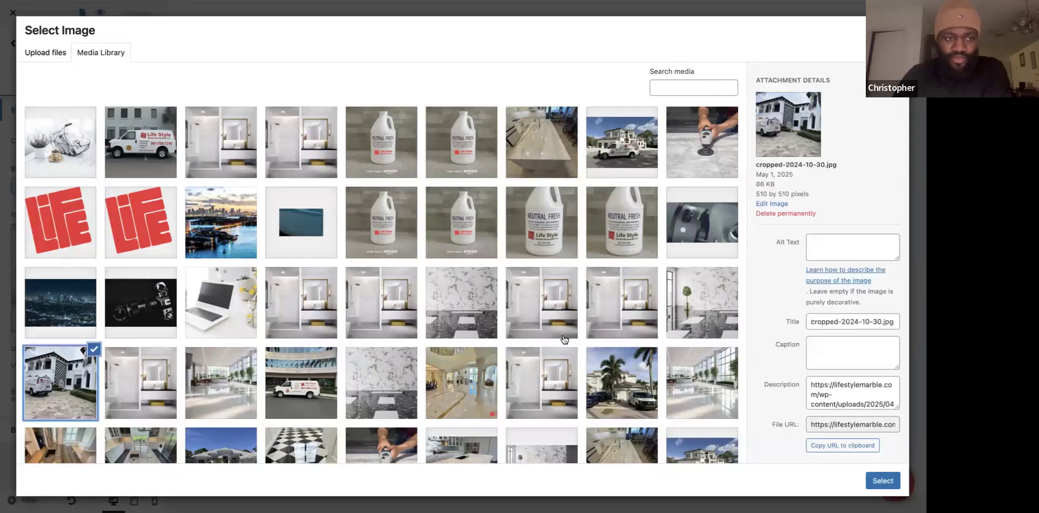
click(896, 476)
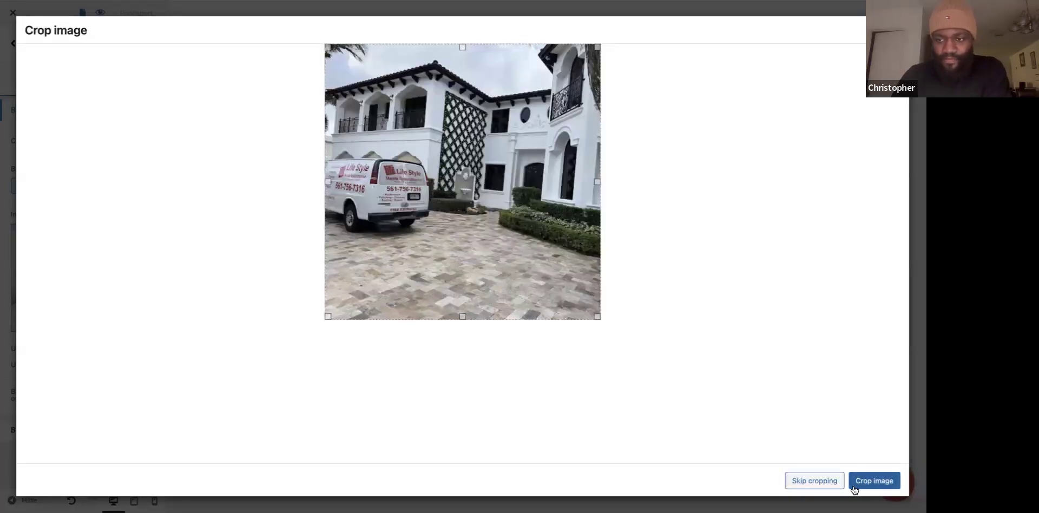
click(827, 484)
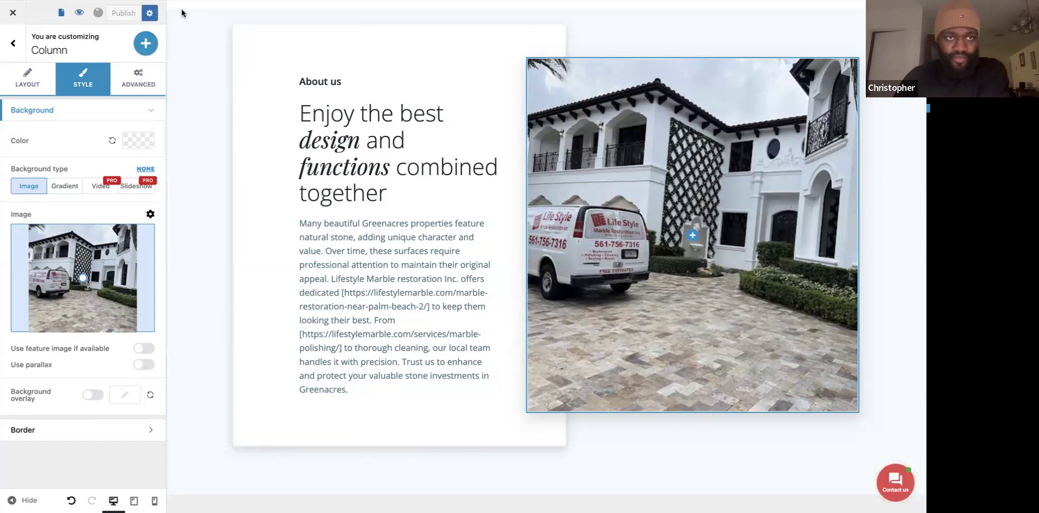
key(ctrl+Tab)
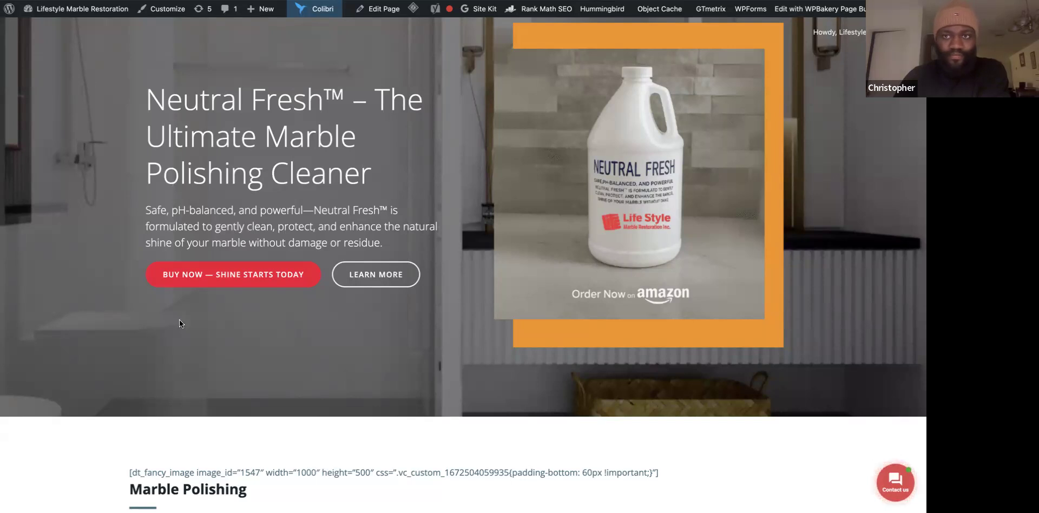
Scroll through the admin page, then return to the Pages list showing both Greenacres pages.
key(ctrl+Tab)
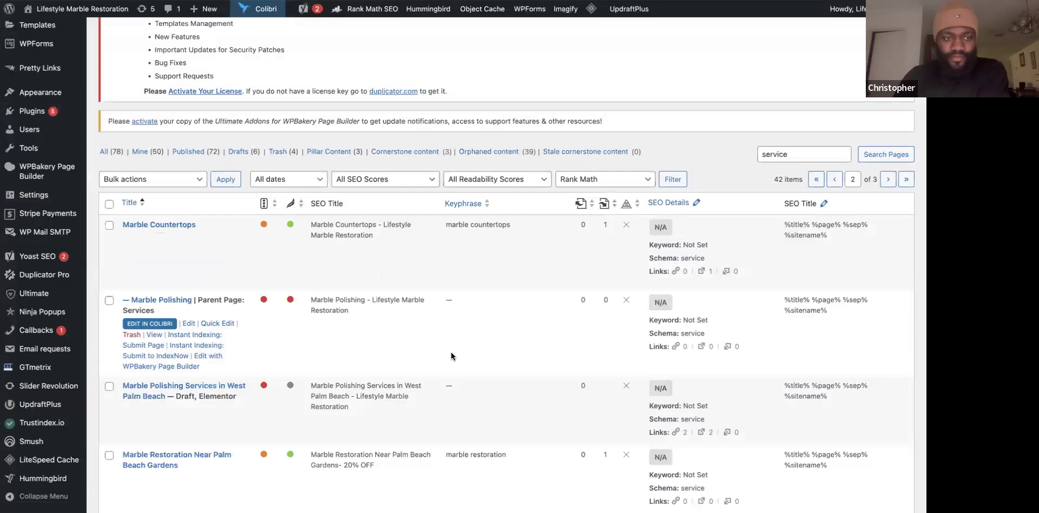
scroll(451, 356, down, 15)
scroll(452, 355, down, 10)
scroll(452, 356, down, 5)
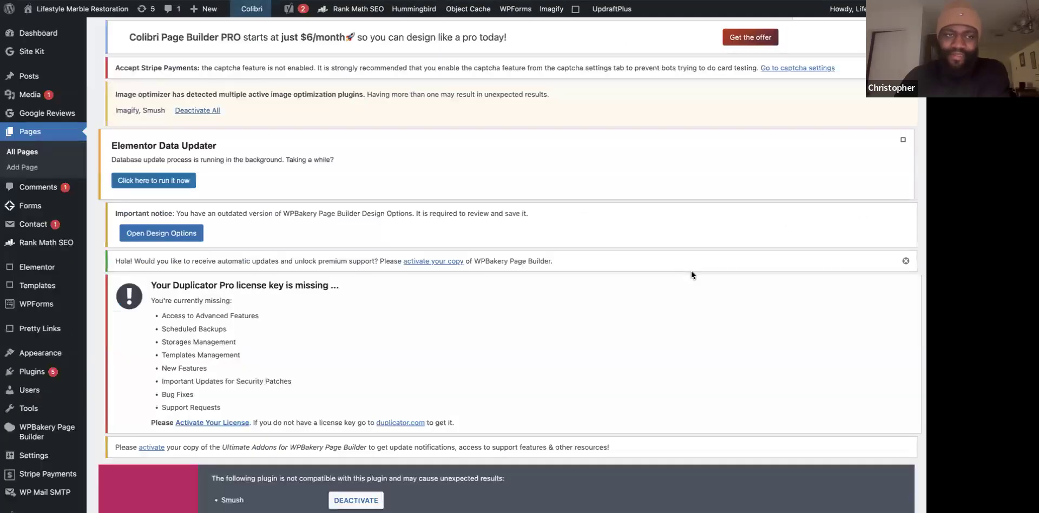
scroll(602, 267, down, 5)
scroll(602, 268, down, 3)
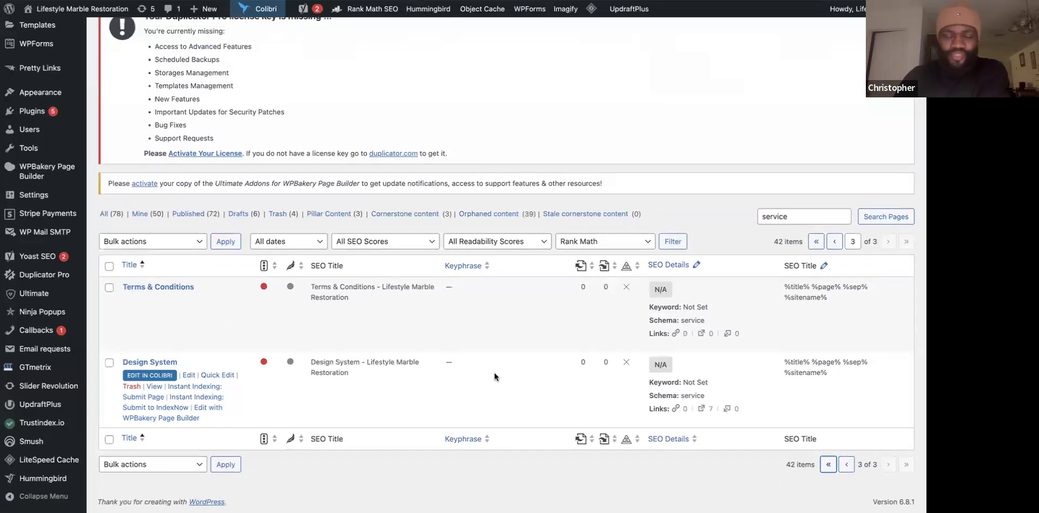
scroll(495, 373, down, 8)
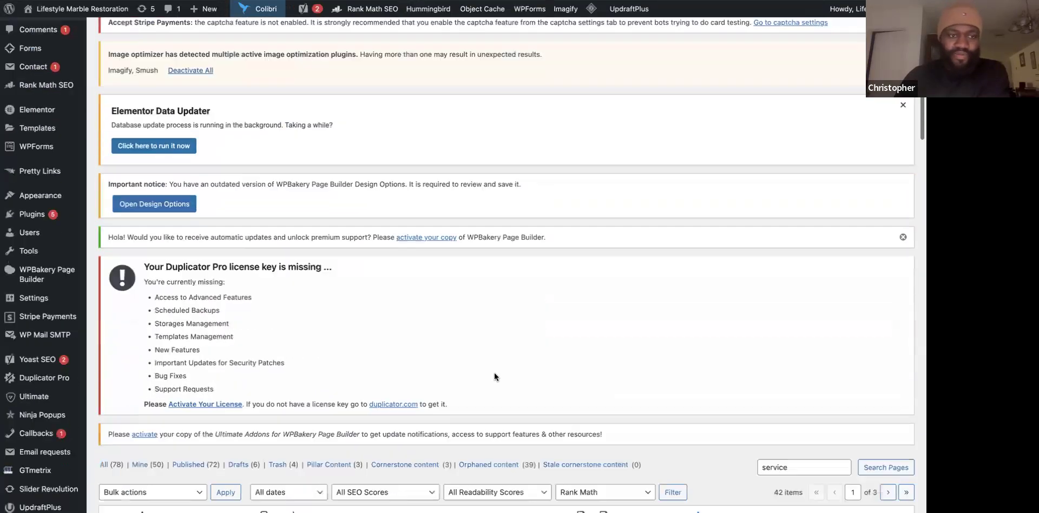
scroll(495, 373, down, 9)
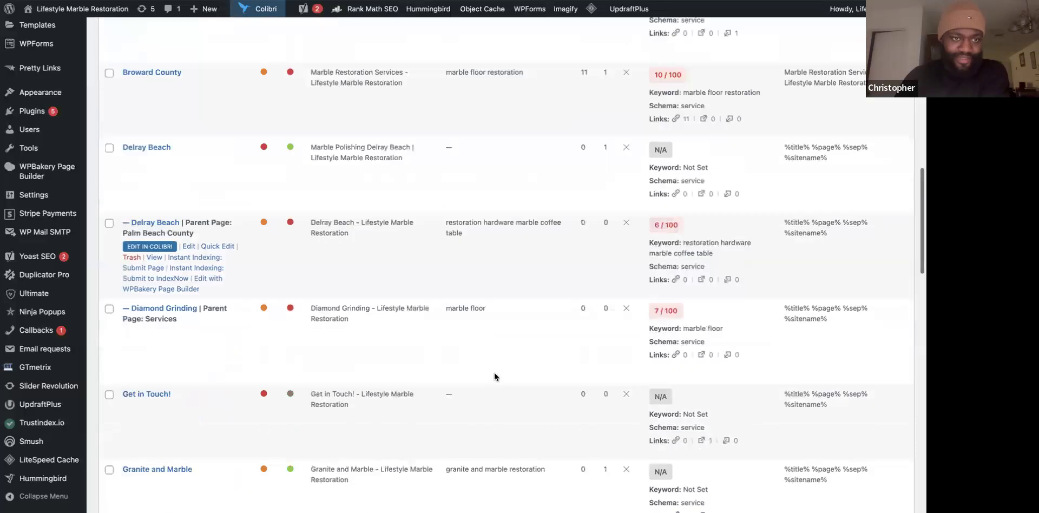
scroll(495, 372, down, 7)
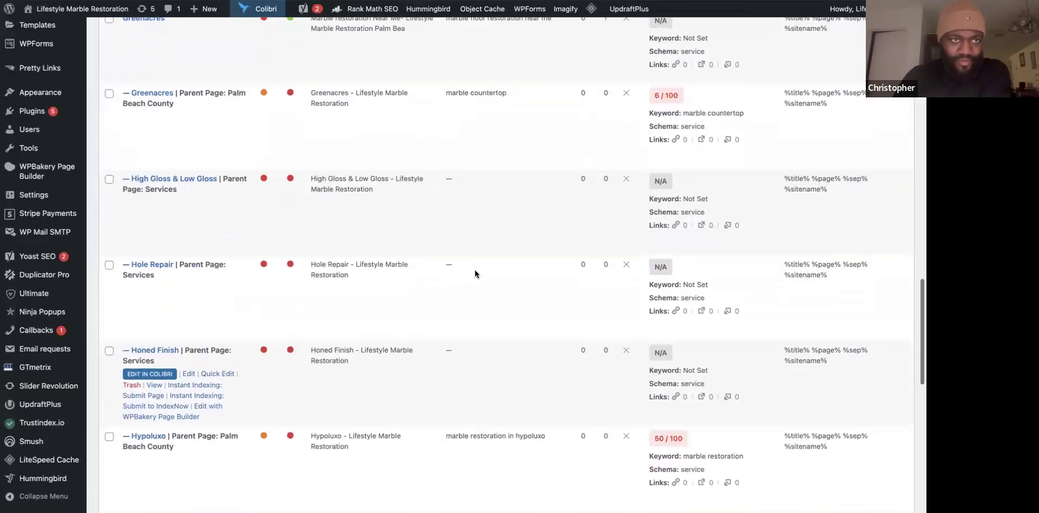
scroll(427, 95, up, 2)
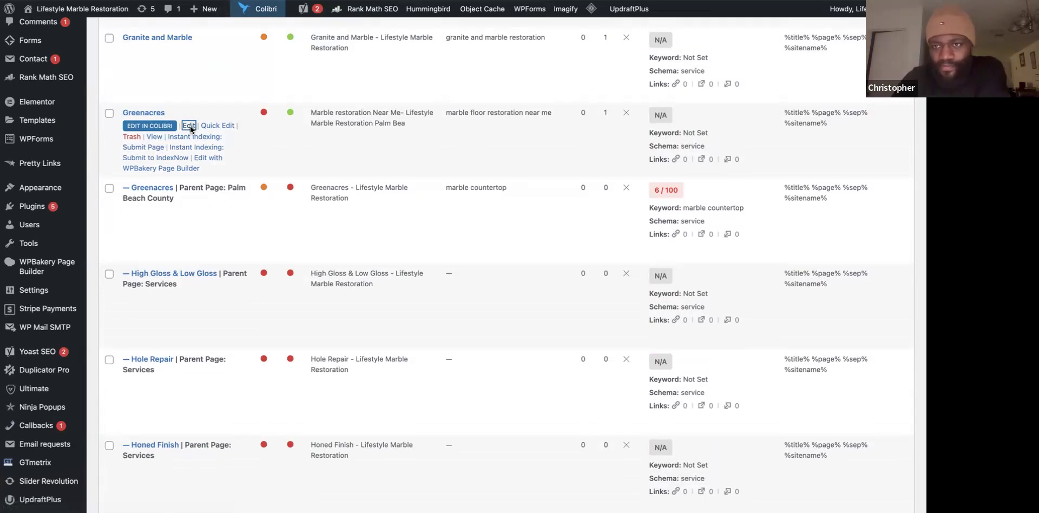
scroll(278, 250, down, 2)
scroll(278, 251, down, 8)
scroll(159, 51, up, 10)
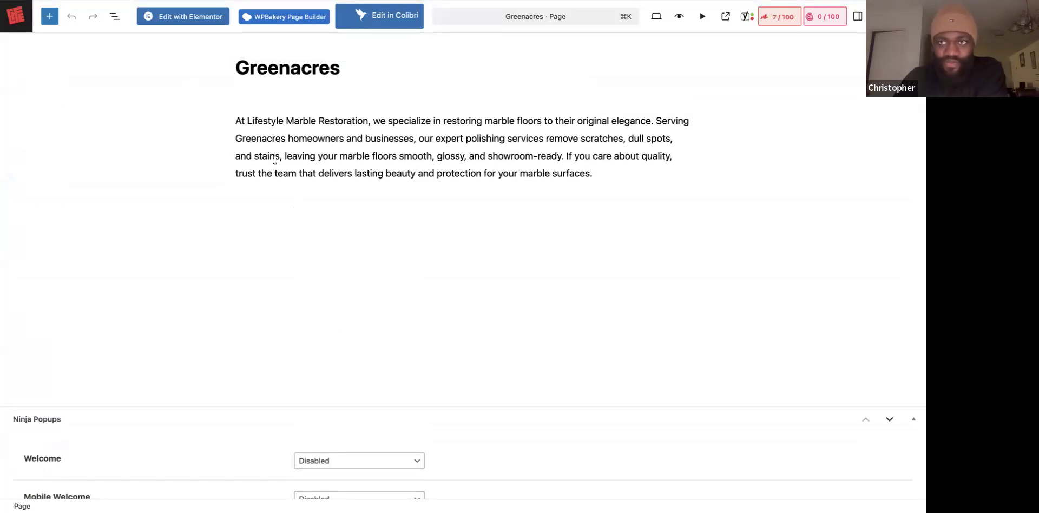
key(alt+Left)
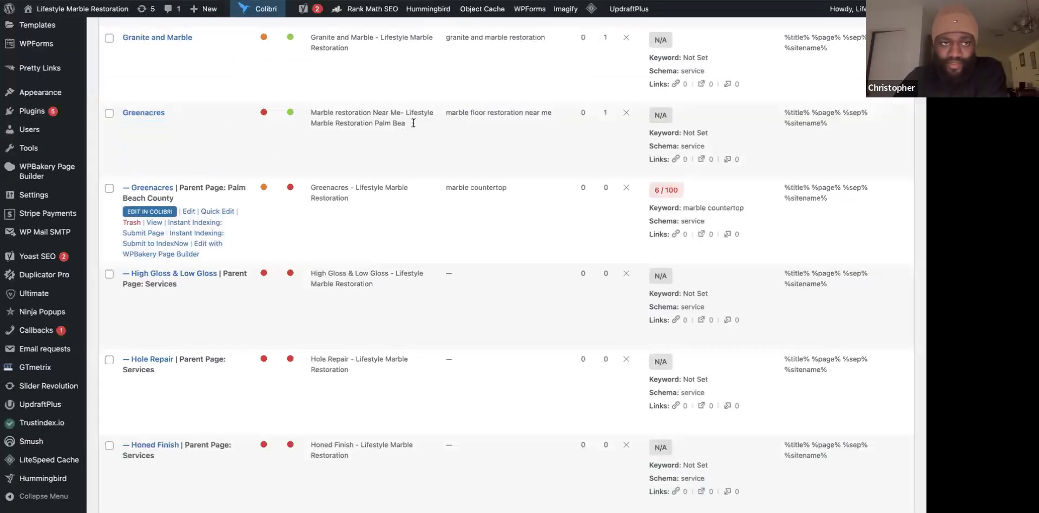
Open the Greenacres child page and review its Rank Math and Yoast SEO panels for marble countertop.
click(192, 216)
scroll(317, 337, down, 10)
scroll(320, 342, down, 6)
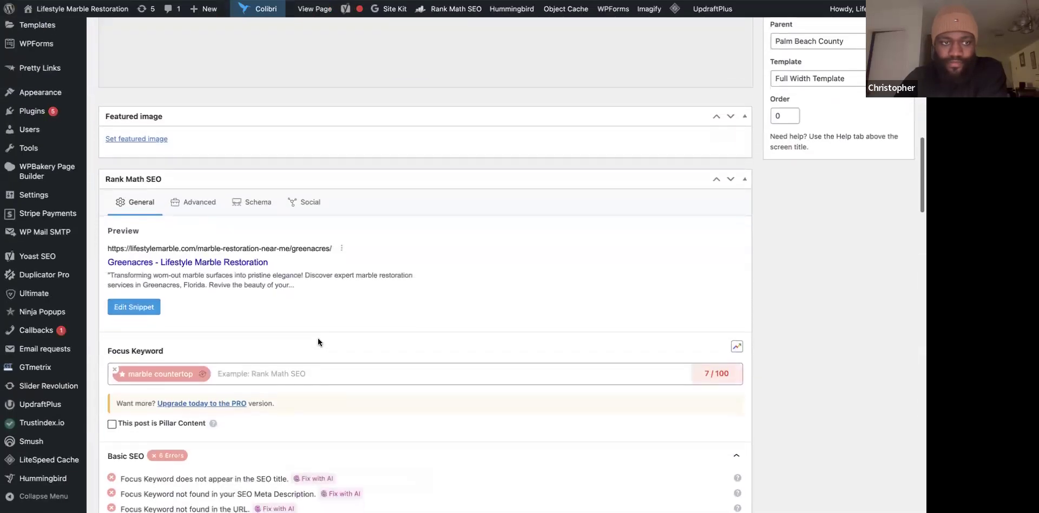
scroll(505, 273, up, 1)
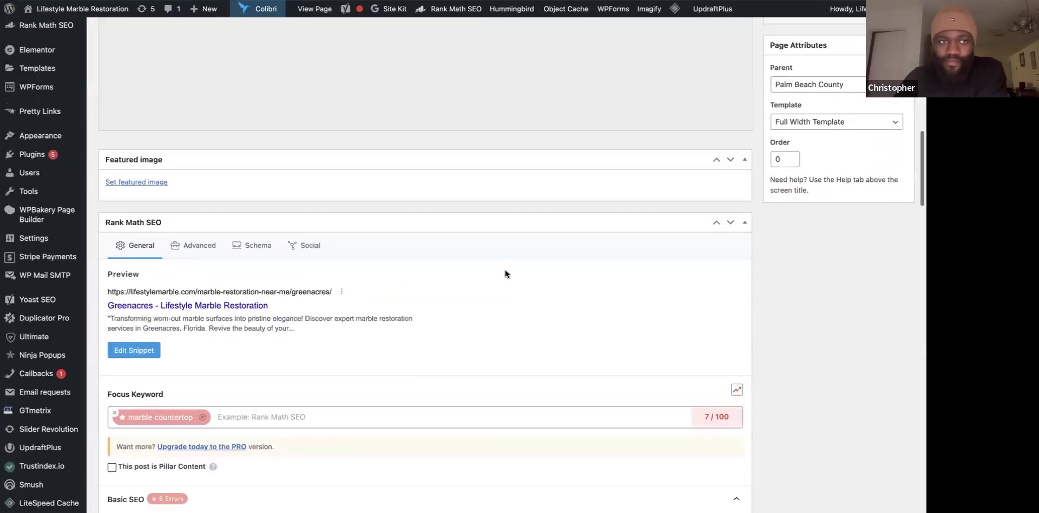
scroll(505, 273, down, 12)
scroll(505, 271, down, 1)
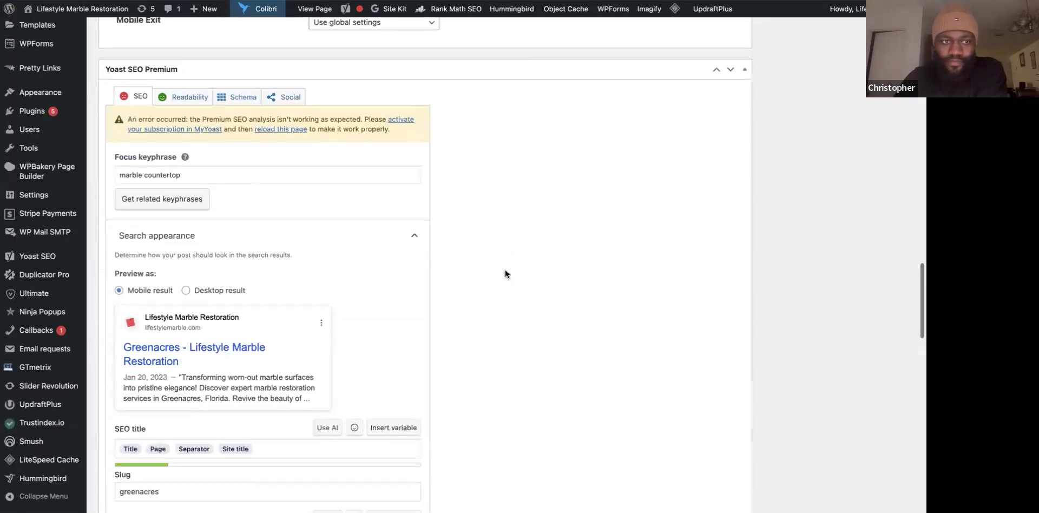
scroll(321, 284, down, 3)
scroll(320, 285, down, 6)
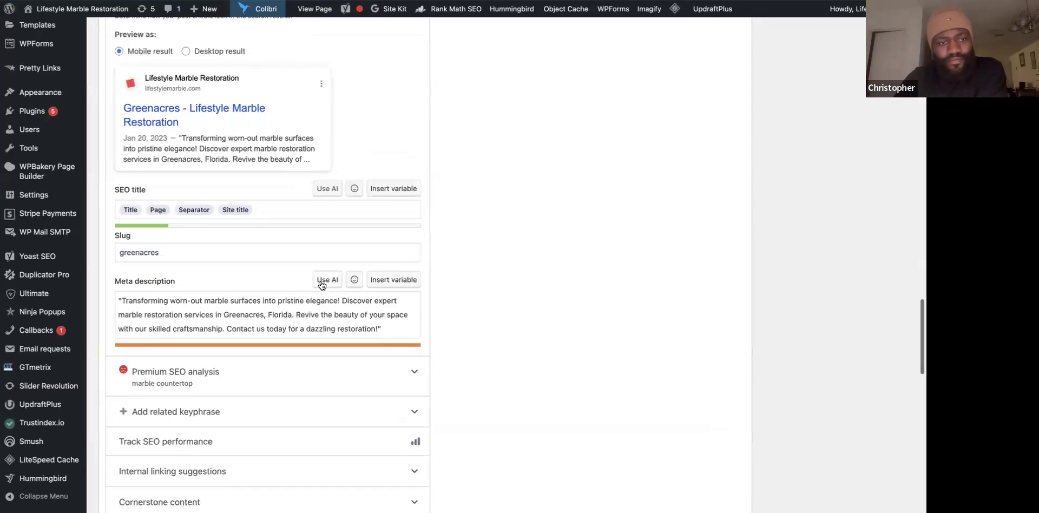
scroll(322, 282, down, 1)
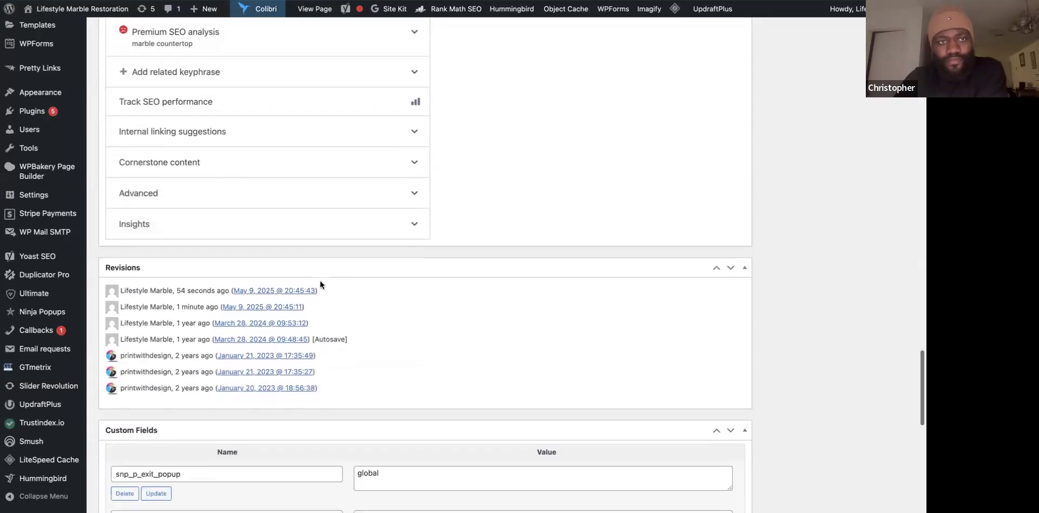
scroll(322, 281, up, 15)
scroll(322, 282, down, 14)
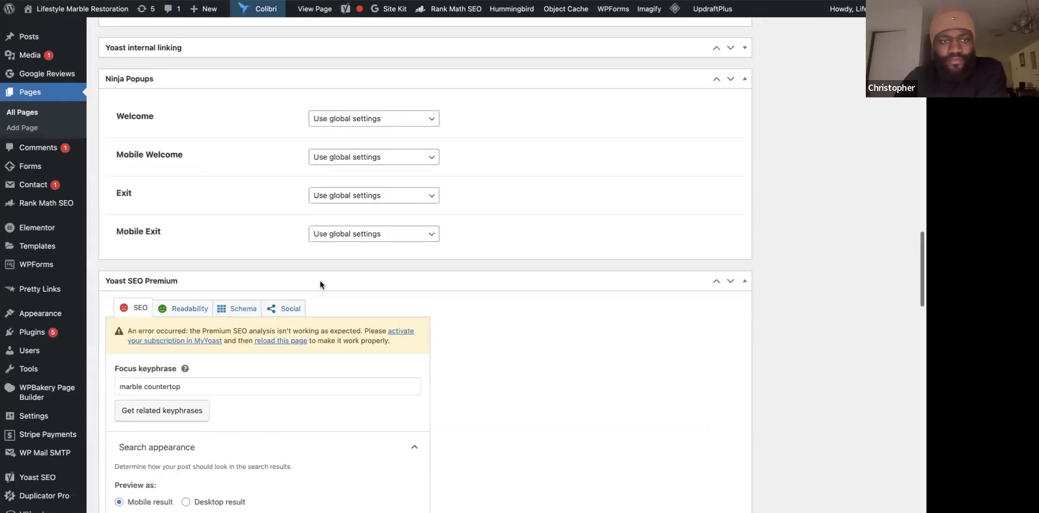
scroll(320, 280, down, 4)
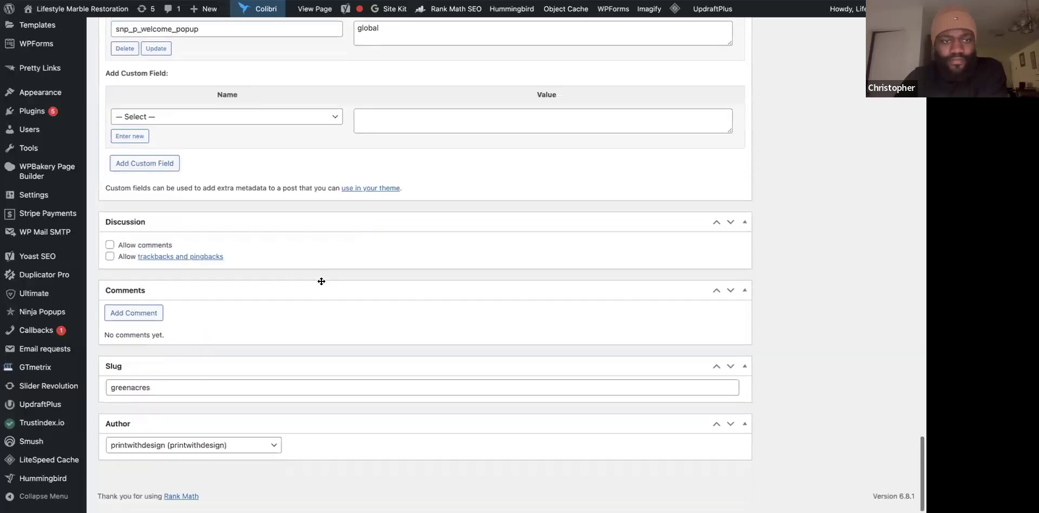
scroll(320, 281, up, 15)
scroll(320, 280, up, 10)
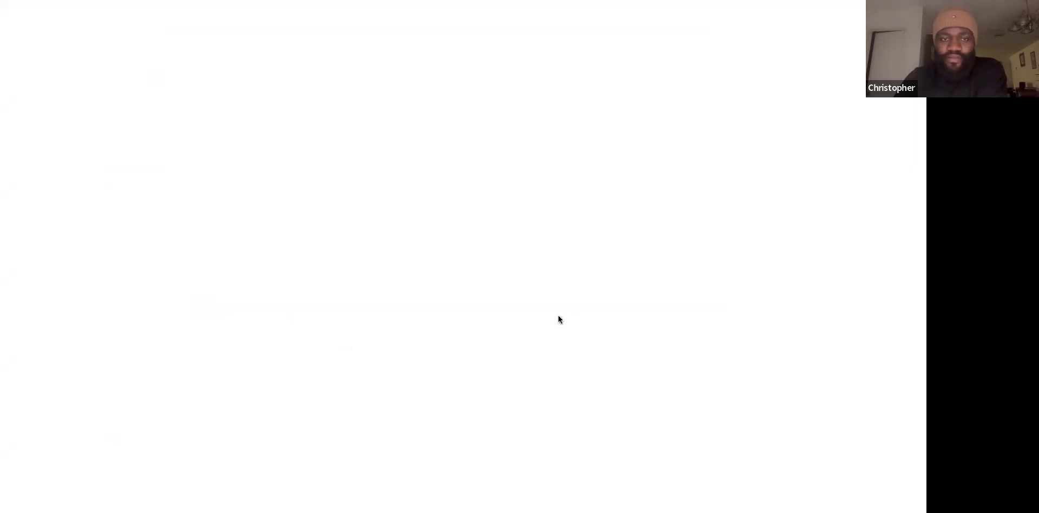
Select the first raw URL in the Greenacres paragraph, copy it and turn it into a link.
scroll(420, 324, down, 6)
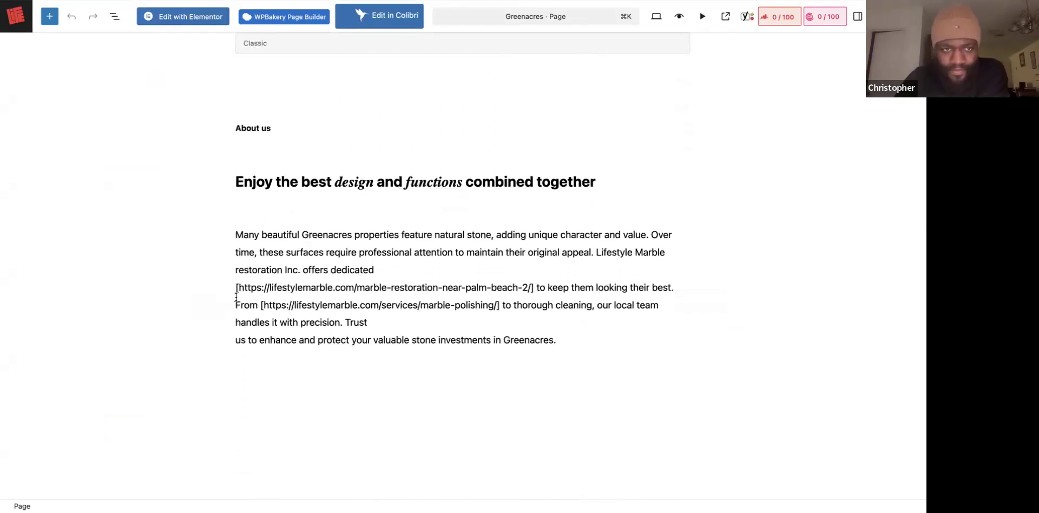
scroll(382, 143, up, 6)
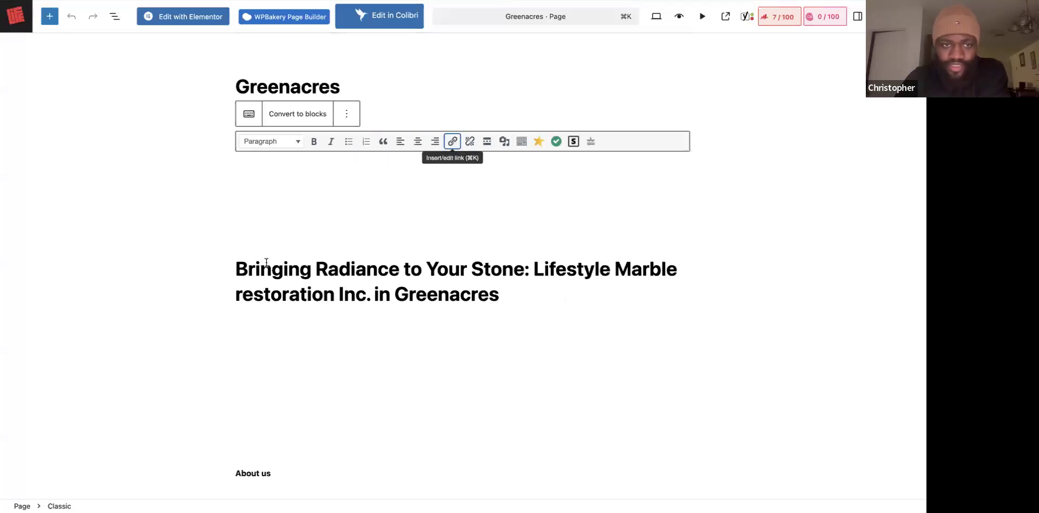
scroll(325, 276, down, 6)
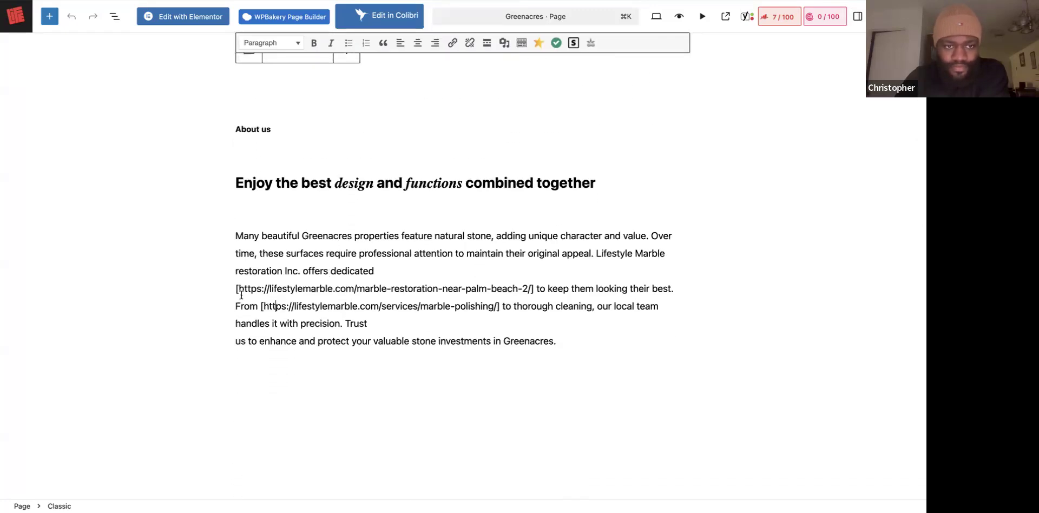
drag(237, 289, 457, 319)
drag(511, 297, 531, 294)
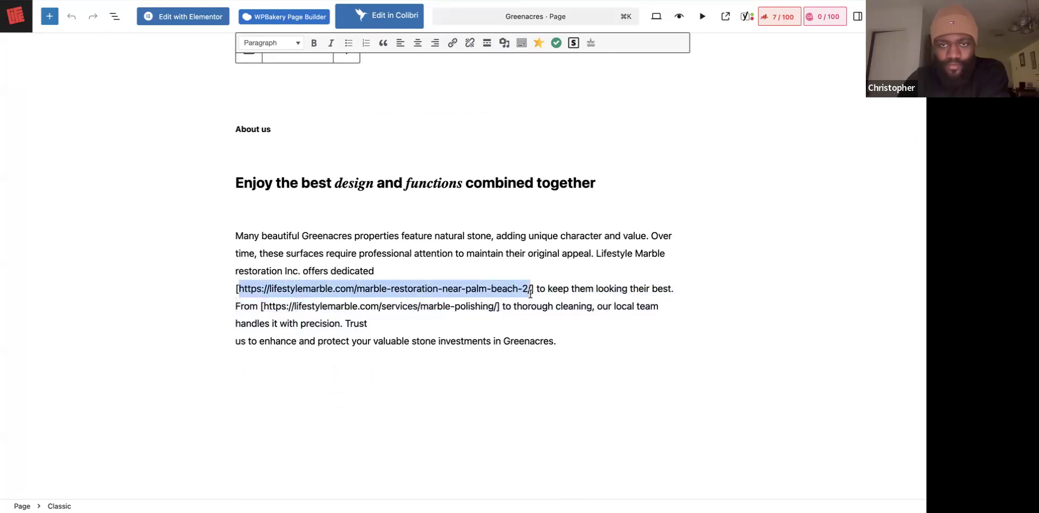
right_click(511, 291)
click(534, 240)
click(452, 43)
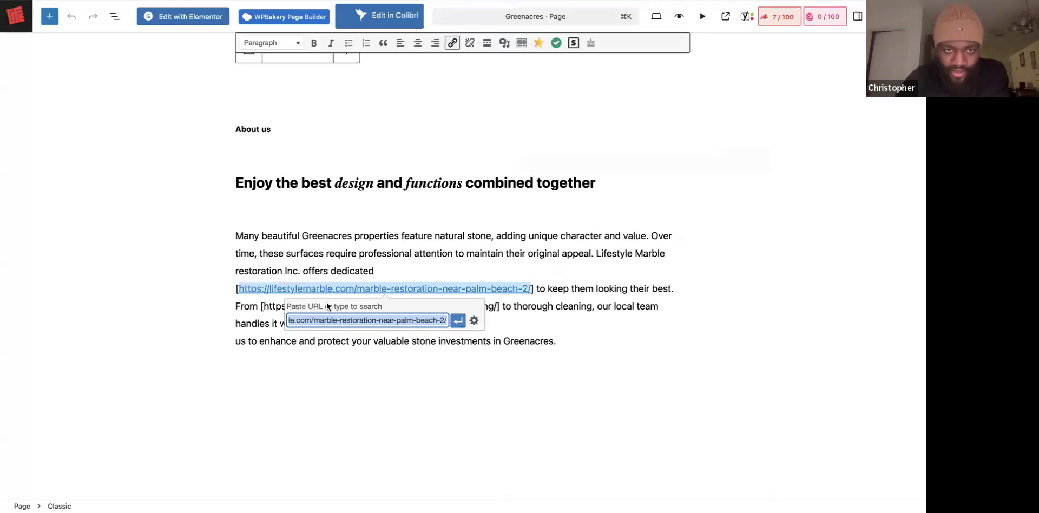
click(458, 321)
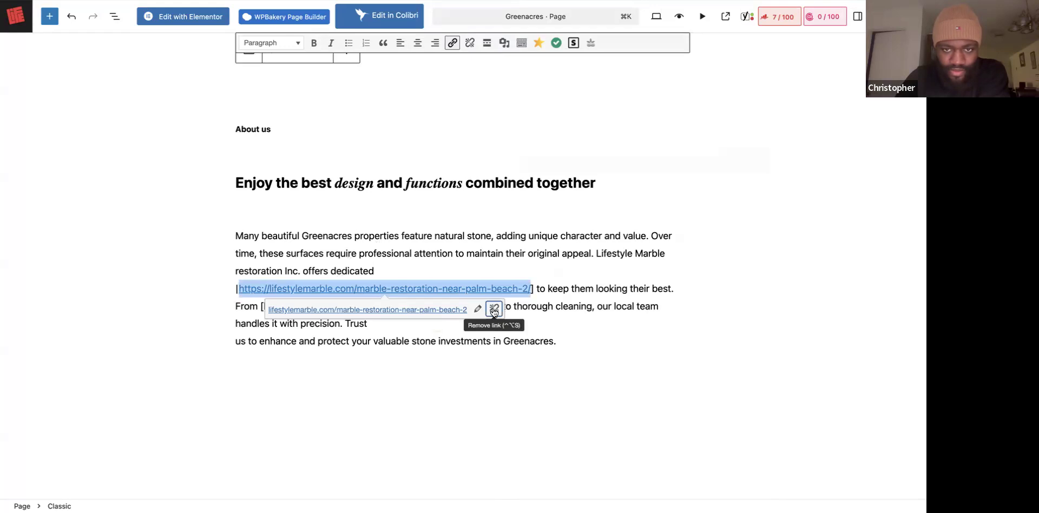
Try searching pages for 'Marble' as the link destination, then return to the paragraph.
click(477, 310)
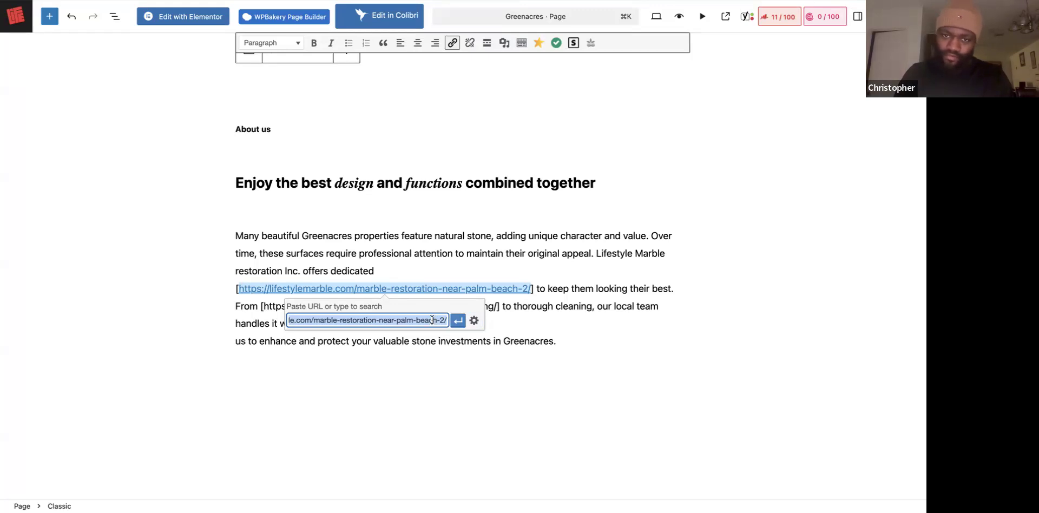
text(a)
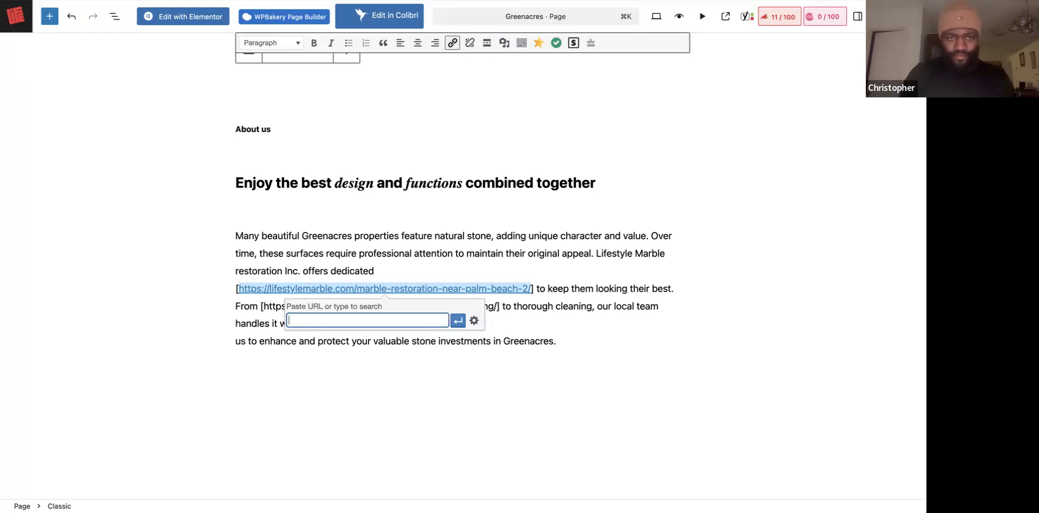
text(ar)
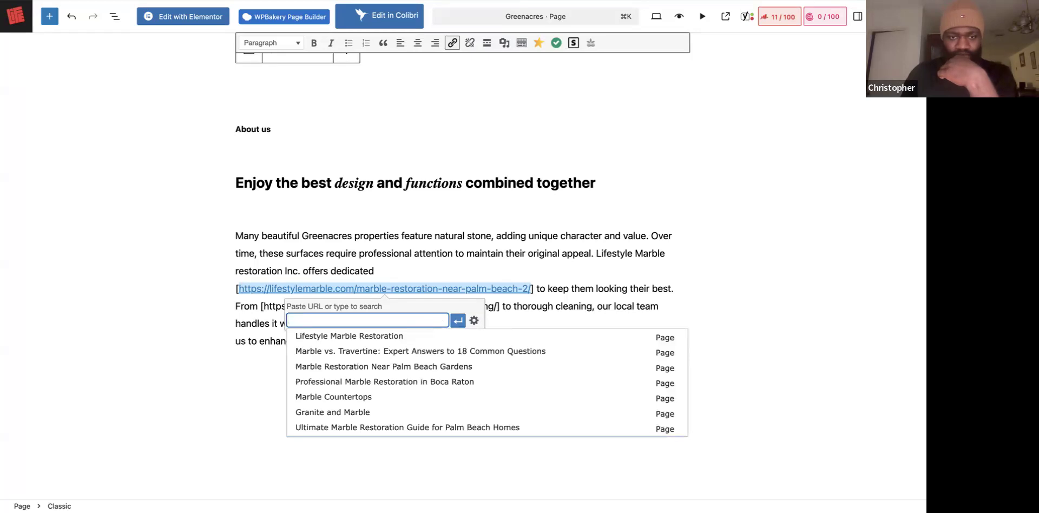
key(BackSpace)
key(BackSpace)
key(BackSpace)
text(MArble)
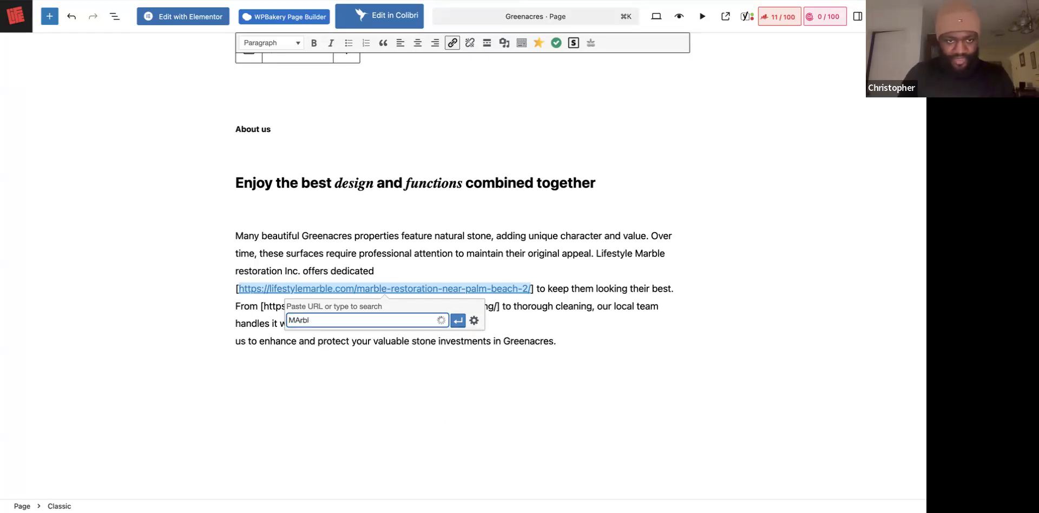
key(BackSpace)
text(ar)
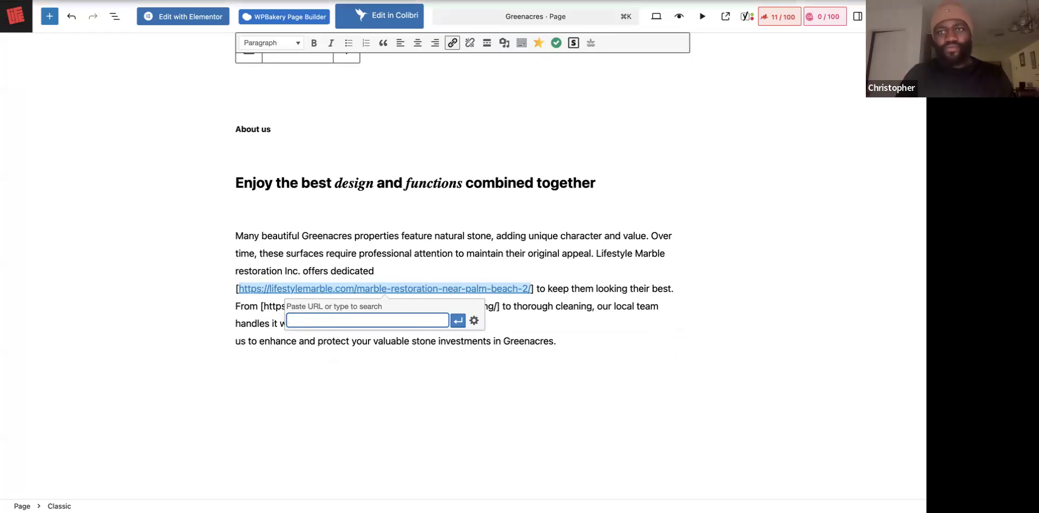
click(251, 325)
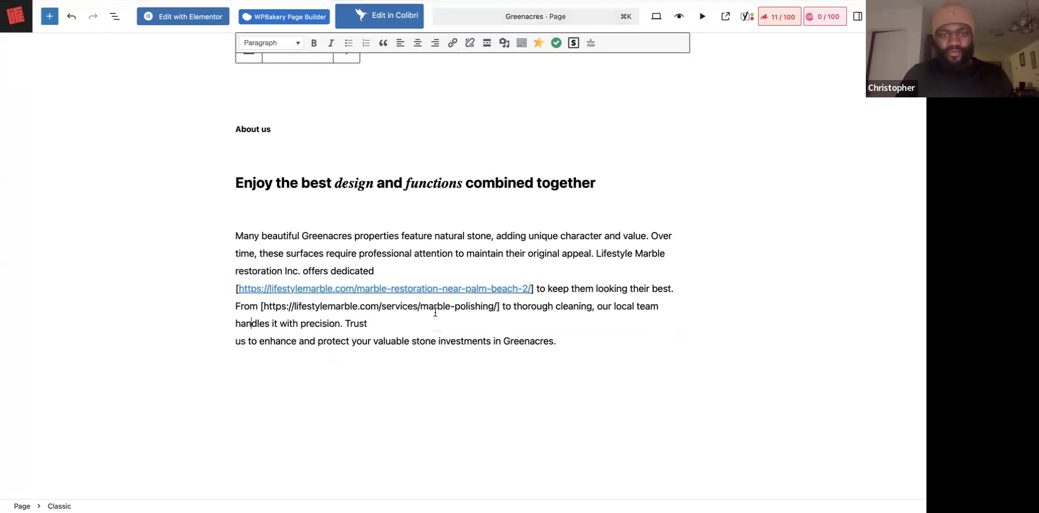
Select and copy the second raw URL, the marble-polishing address, and start a link.
drag(496, 306, 262, 308)
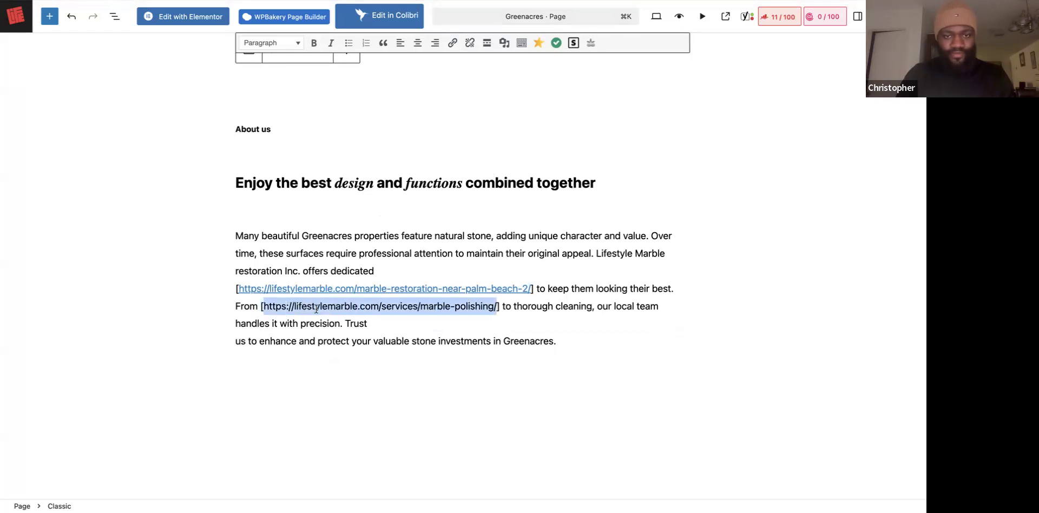
right_click(399, 307)
click(404, 270)
click(452, 43)
Link it to the Marble Polishing page via a 'Marble poli' search and delete the '[' before it.
key(BackSpace)
text(rble)
key(BackSpace)
key(BackSpace)
key(BackSpace)
key(BackSpace)
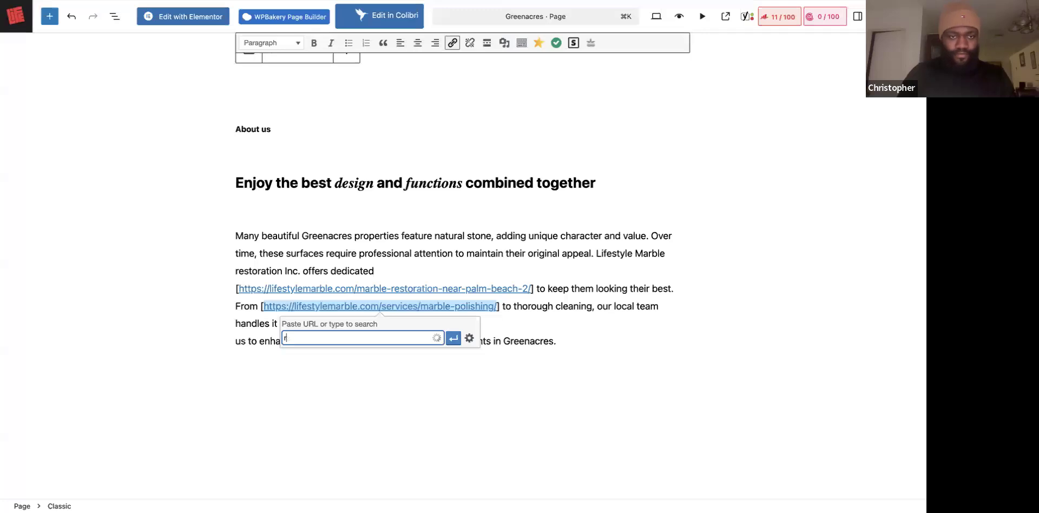
text(Marble)
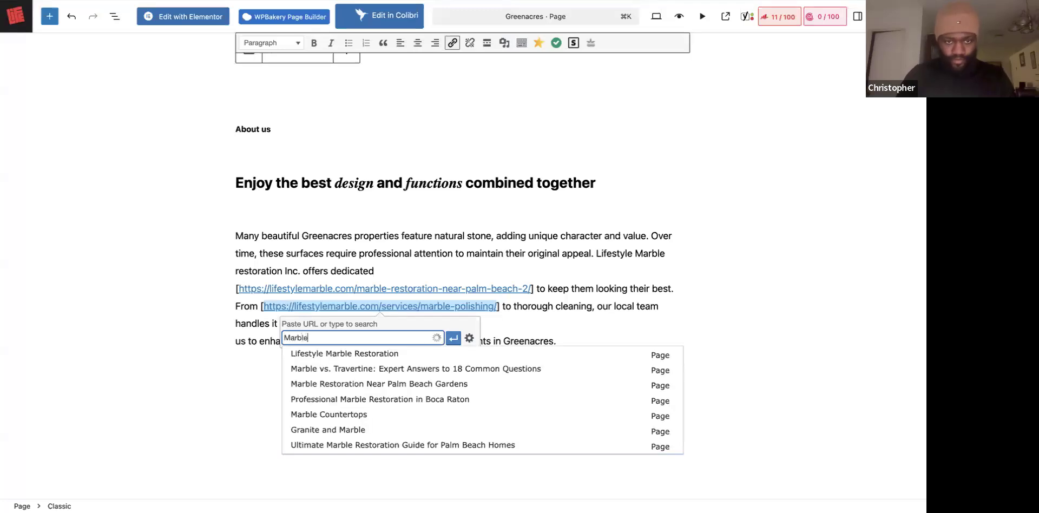
scroll(348, 422, down, 5)
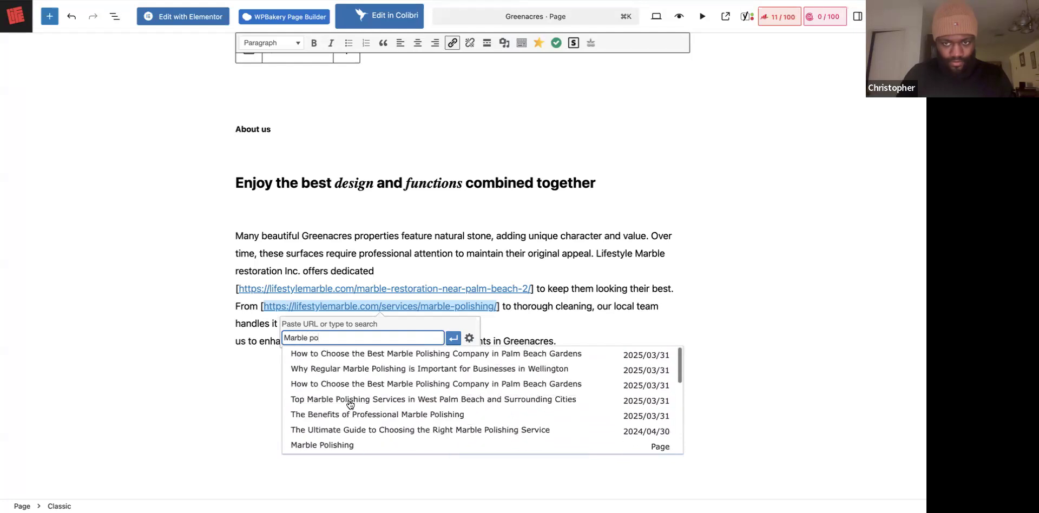
text(li)
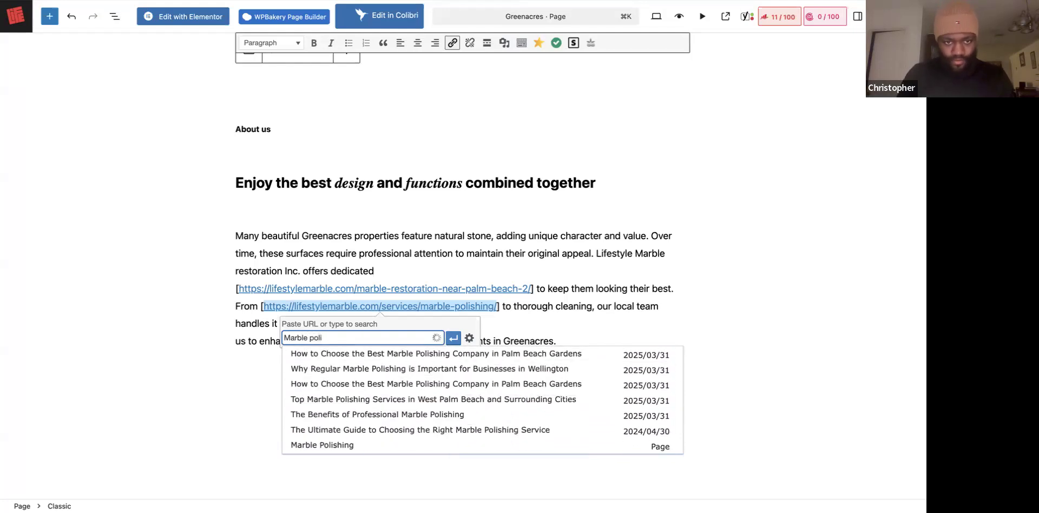
click(339, 445)
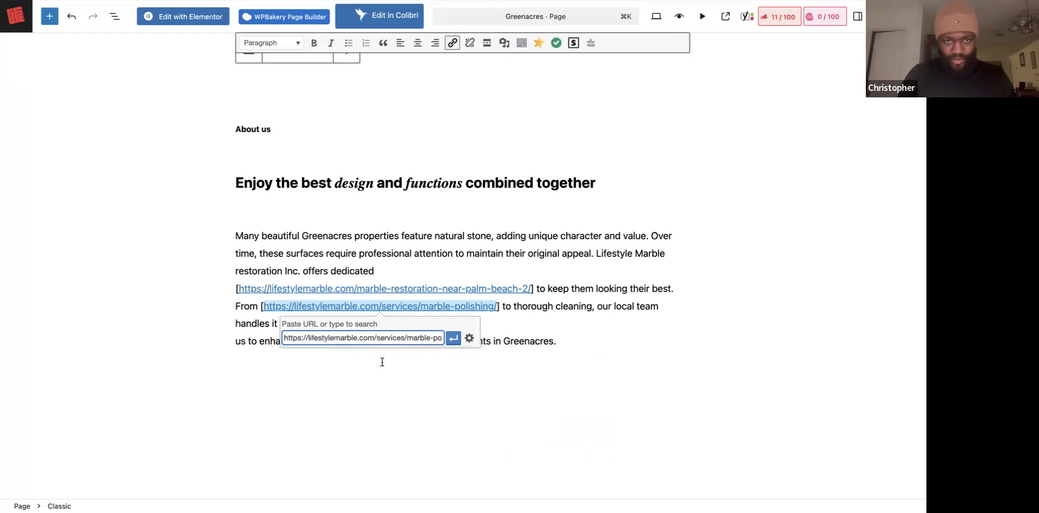
key(Return)
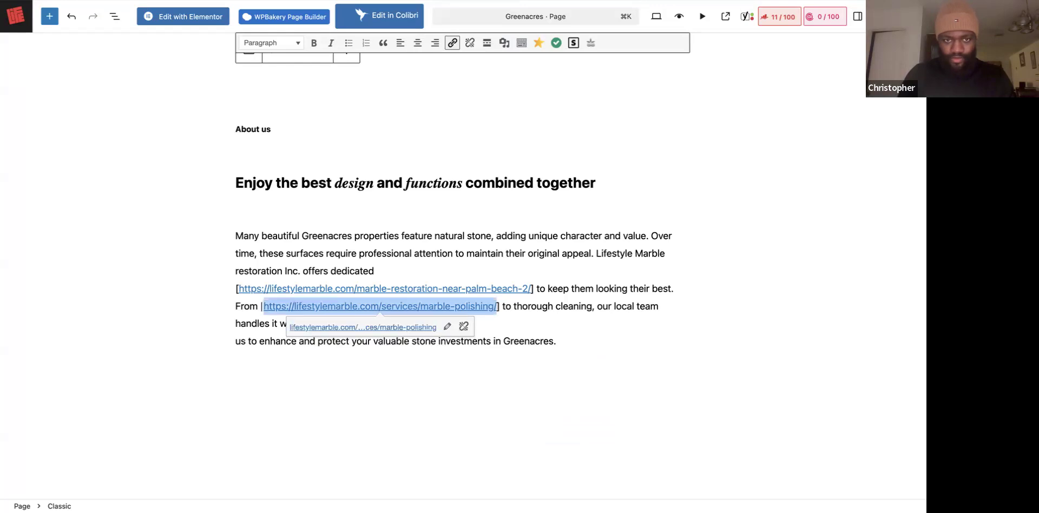
click(250, 323)
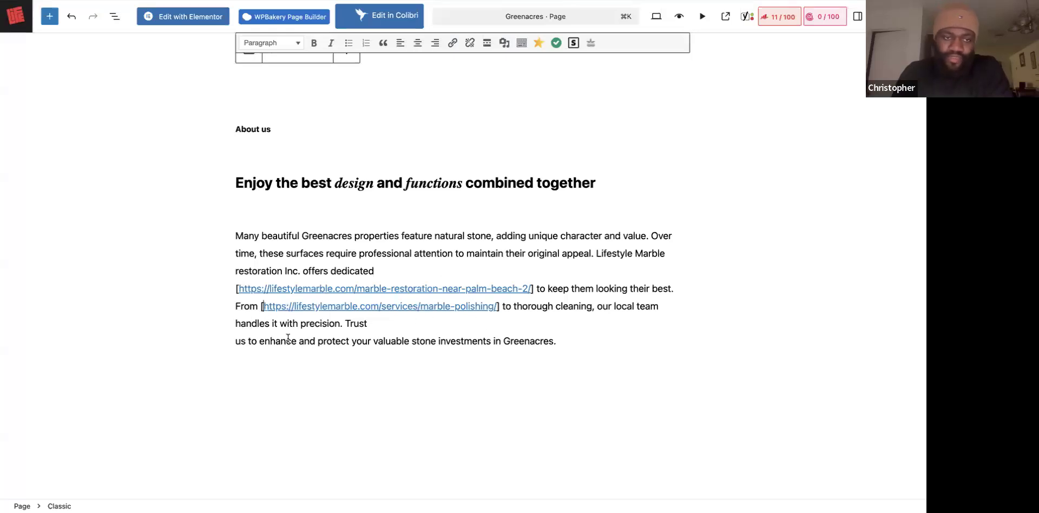
key(BackSpace)
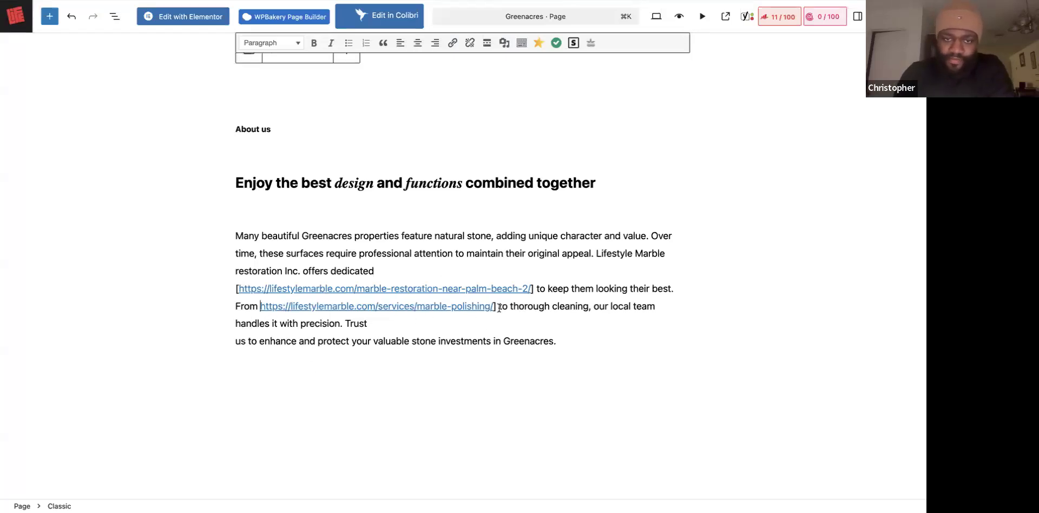
scroll(509, 347, down, 2)
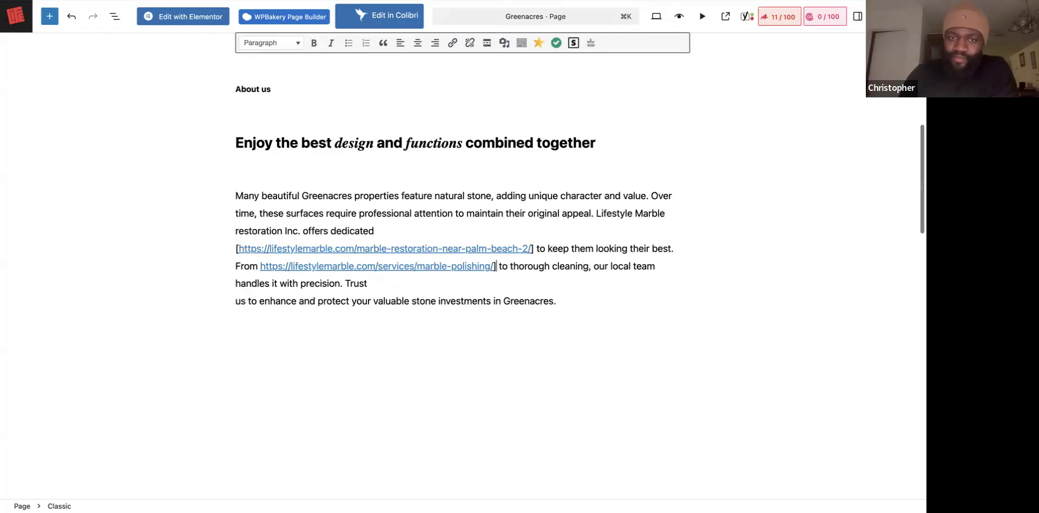
Delete the stray square brackets around the marble-polishing and palm-beach links.
key(BackSpace)
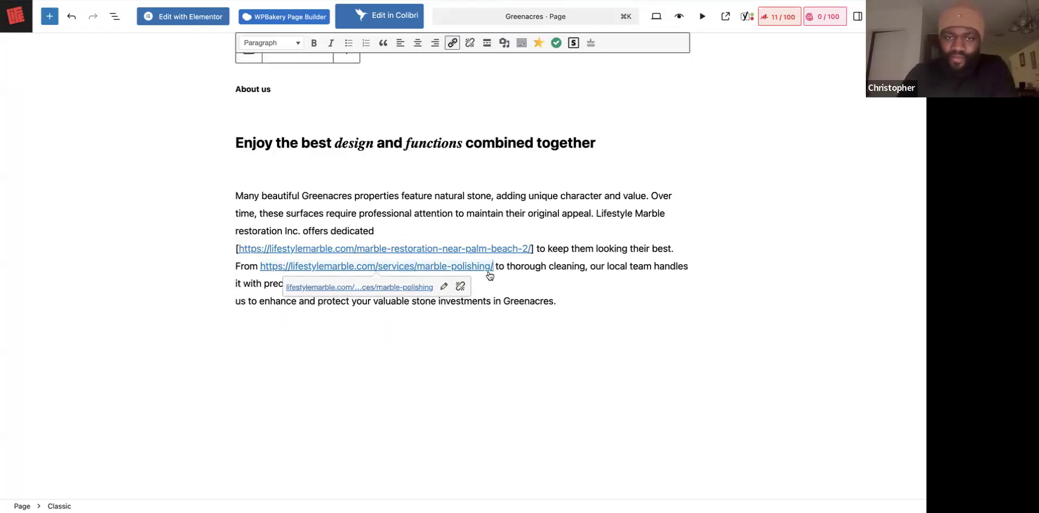
click(533, 248)
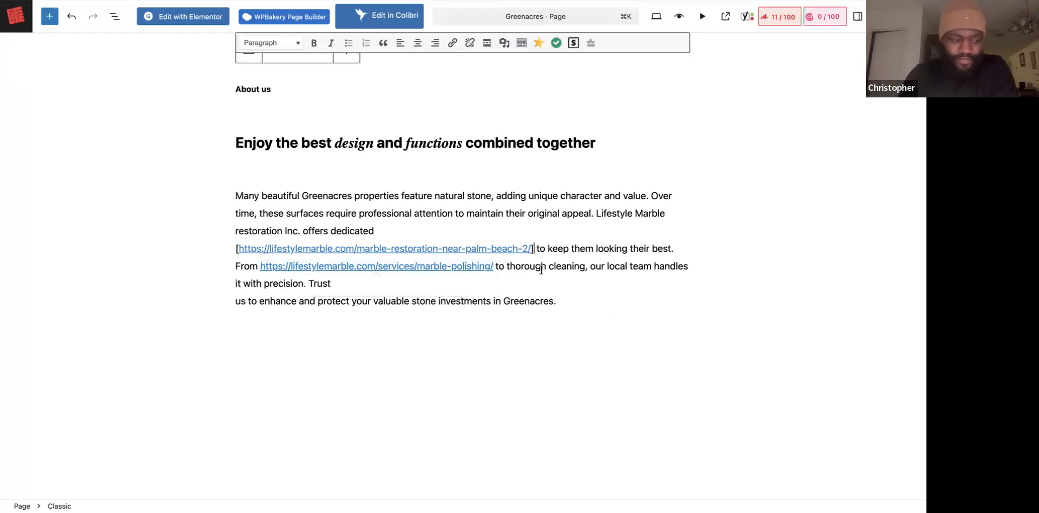
key(BackSpace)
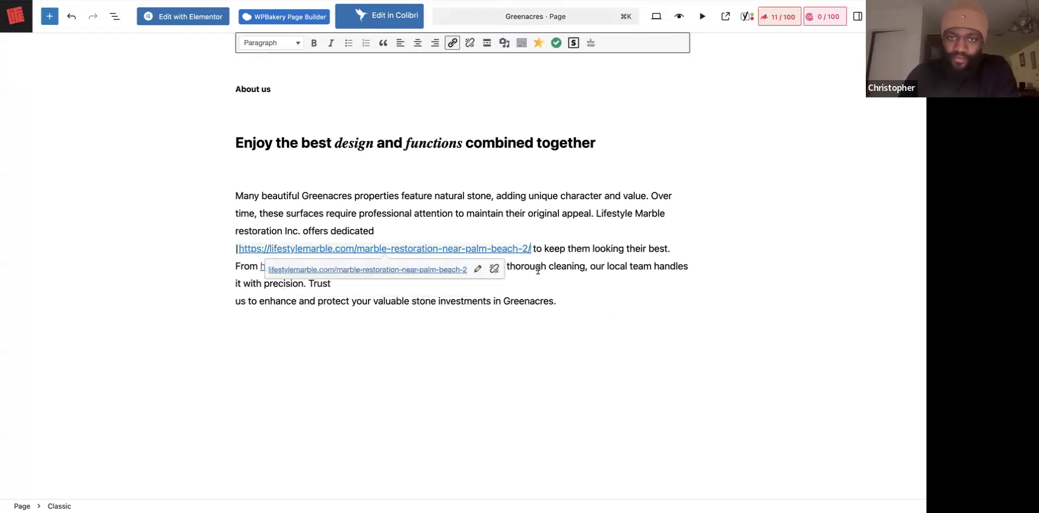
click(278, 288)
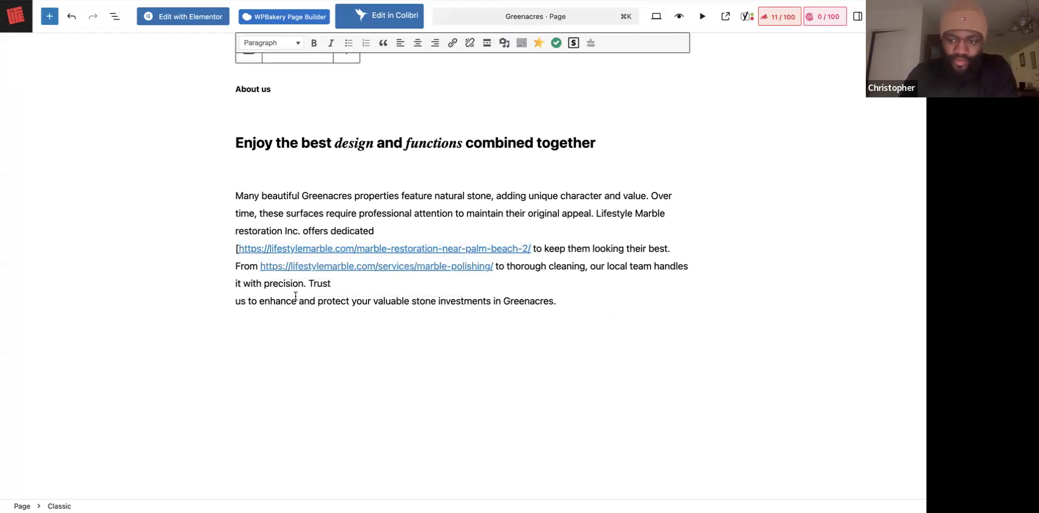
key(BackSpace)
click(358, 282)
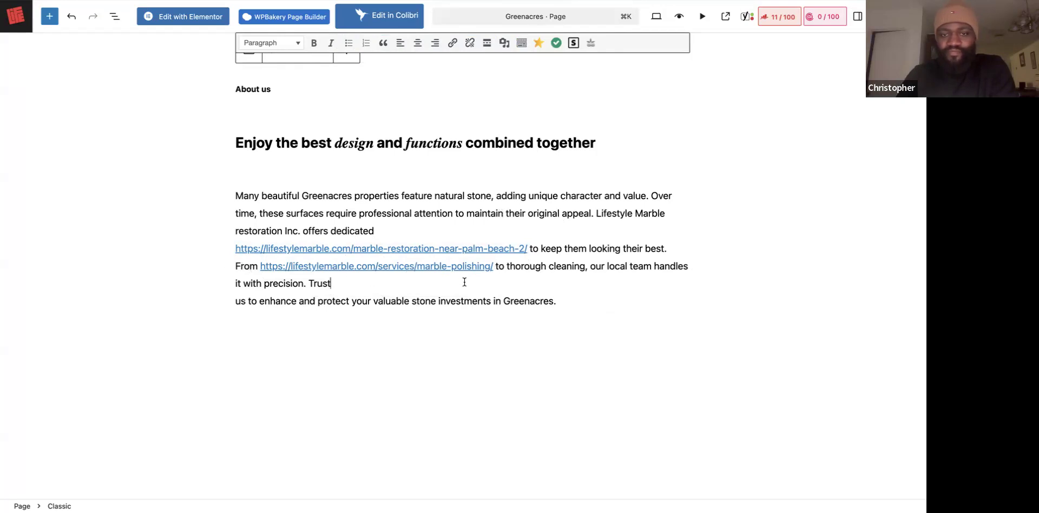
Trim the marble-polishing URL text down to just 'https'.
click(374, 265)
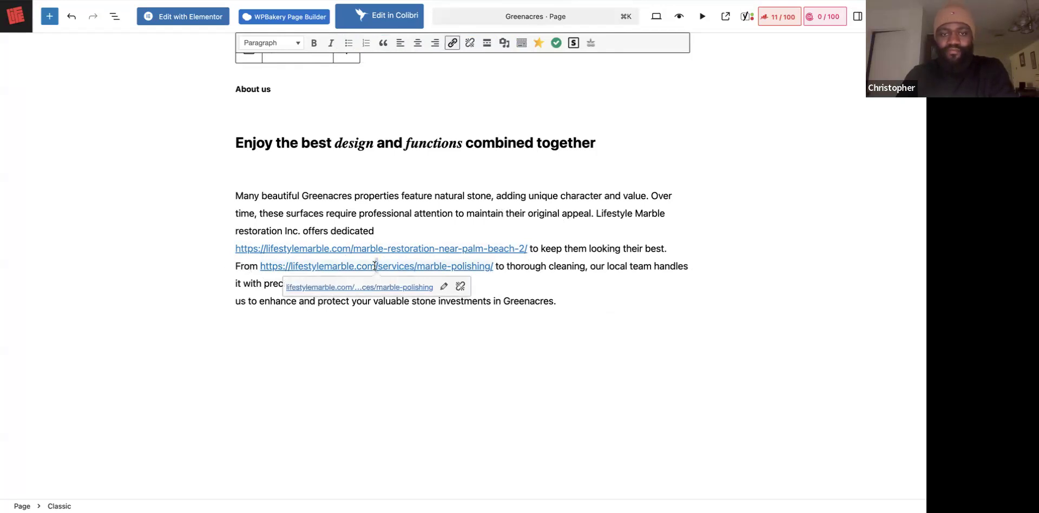
triple_click(375, 265)
click(390, 302)
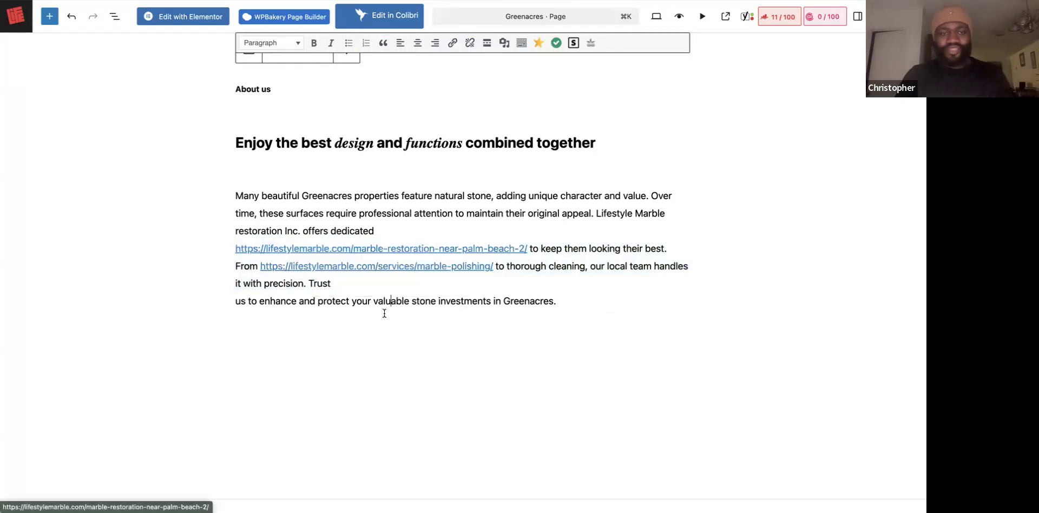
click(492, 269)
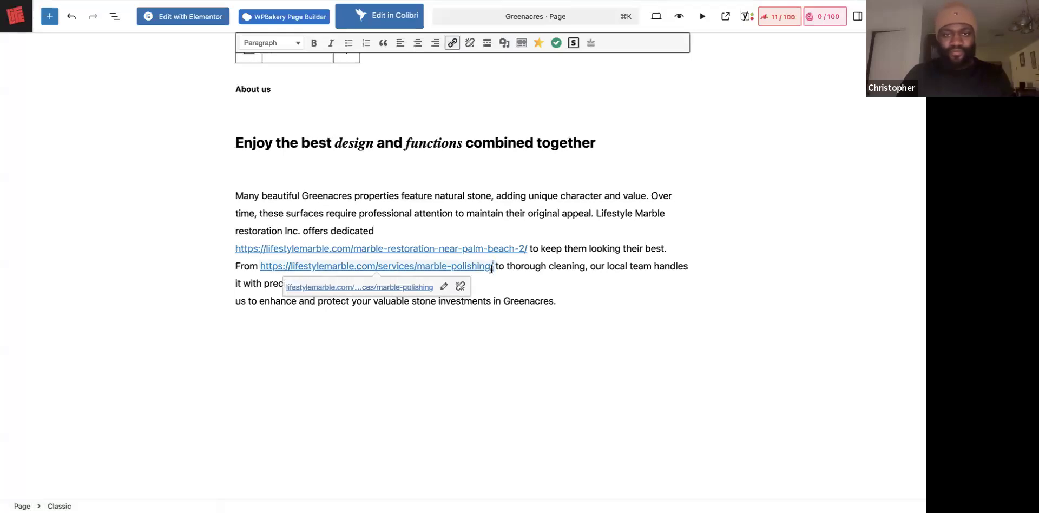
key(Delete)
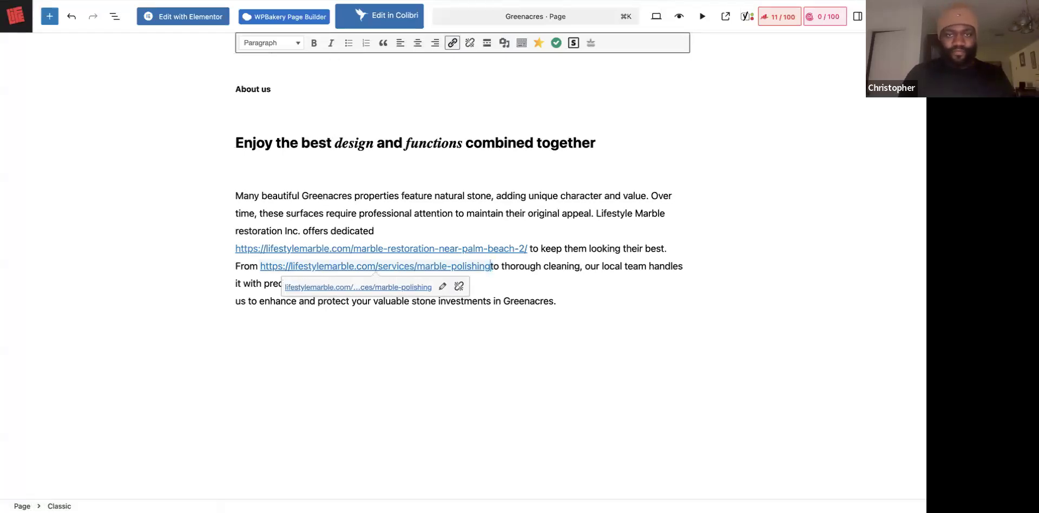
key(BackSpace)
key(BackSpace)
key(BackSpace)
key(BackSpace)
key(BackSpace)
key(BackSpace)
key(BackSpace)
key(BackSpace)
key(BackSpace)
key(BackSpace)
key(BackSpace)
key(BackSpace)
key(BackSpace)
key(BackSpace)
key(BackSpace)
key(BackSpace)
key(BackSpace)
key(BackSpace)
key(BackSpace)
key(BackSpace)
key(BackSpace)
key(BackSpace)
key(BackSpace)
key(BackSpace)
key(BackSpace)
key(BackSpace)
key(BackSpace)
key(BackSpace)
key(BackSpace)
key(BackSpace)
key(BackSpace)
key(BackSpace)
key(BackSpace)
key(BackSpace)
key(BackSpace)
key(BackSpace)
key(BackSpace)
key(BackSpace)
key(BackSpace)
key(BackSpace)
key(BackSpace)
key(BackSpace)
key(BackSpace)
key(BackSpace)
key(BackSpace)
key(BackSpace)
key(BackSpace)
key(BackSpace)
key(BackSpace)
Replace the URL text with 'marble polishing' in lowercase.
text(n)
key(BackSpace)
text(m)
key(BackSpace)
text(Marble Polis)
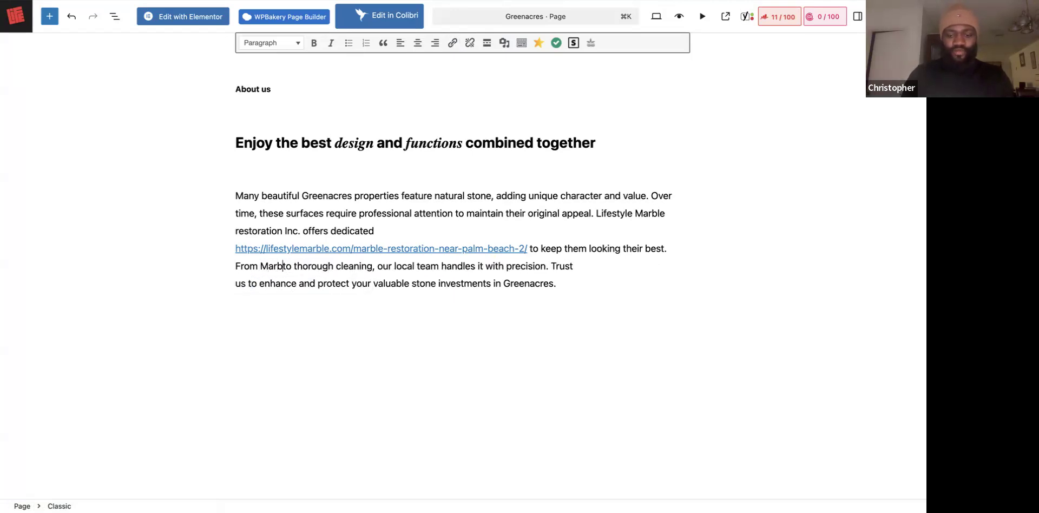
text(hing)
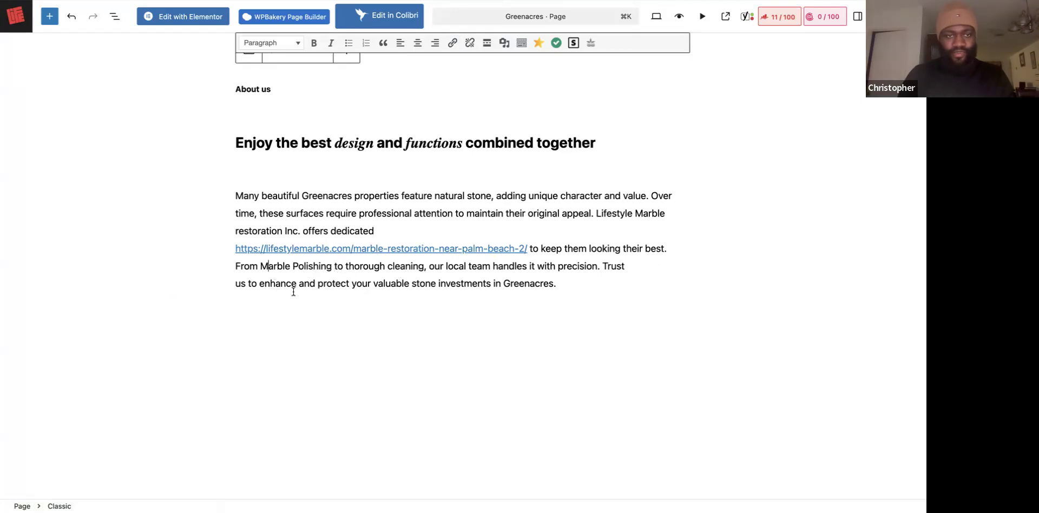
click(269, 266)
key(BackSpace)
text(m)
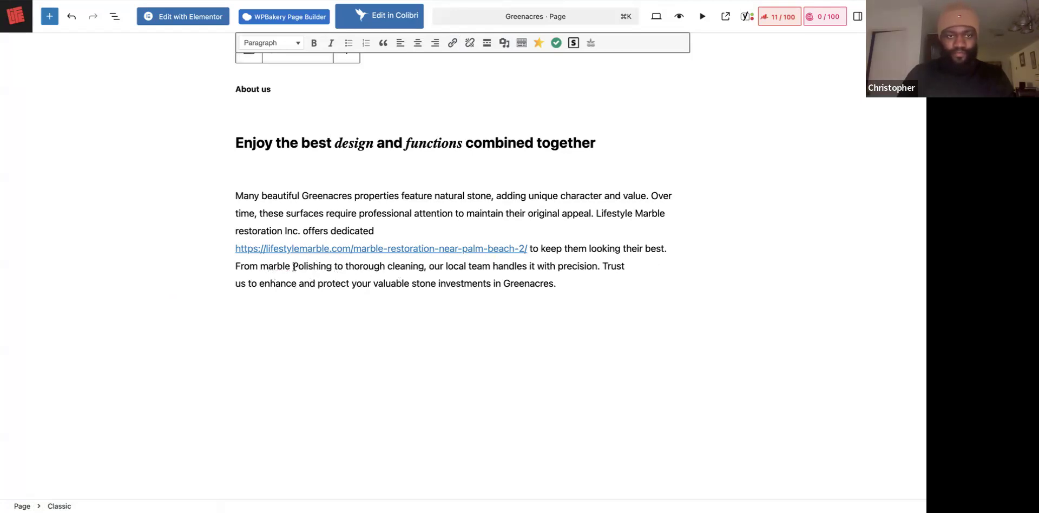
key(BackSpace)
text(p)
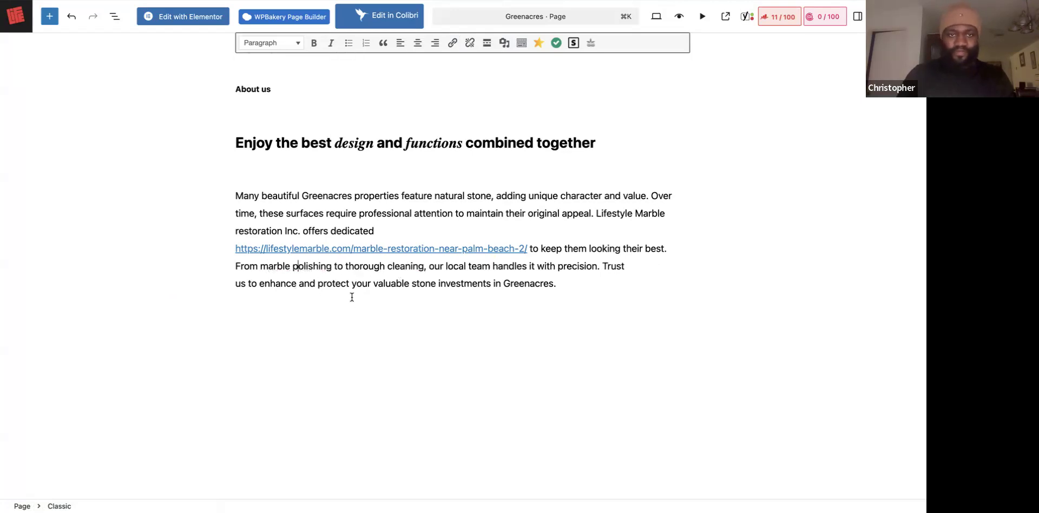
Select 'marble polishing', search 'marble polishing' as a link and pick the Marble Polishing page.
key(shift+Left)
key(shift+Left)
key(shift+Left)
key(shift+Left)
key(shift+Left)
key(shift+Left)
key(shift+Left)
key(shift+Left)
key(shift+Left)
key(shift+Left)
key(shift+Left)
key(shift+Left)
key(shift+Left)
key(shift+Left)
key(shift+Left)
key(shift+Left)
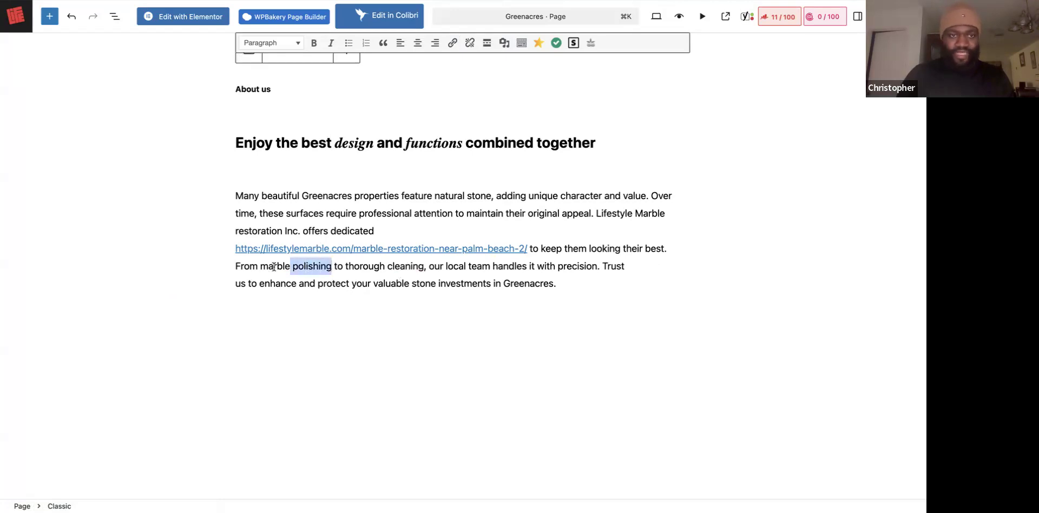
click(453, 42)
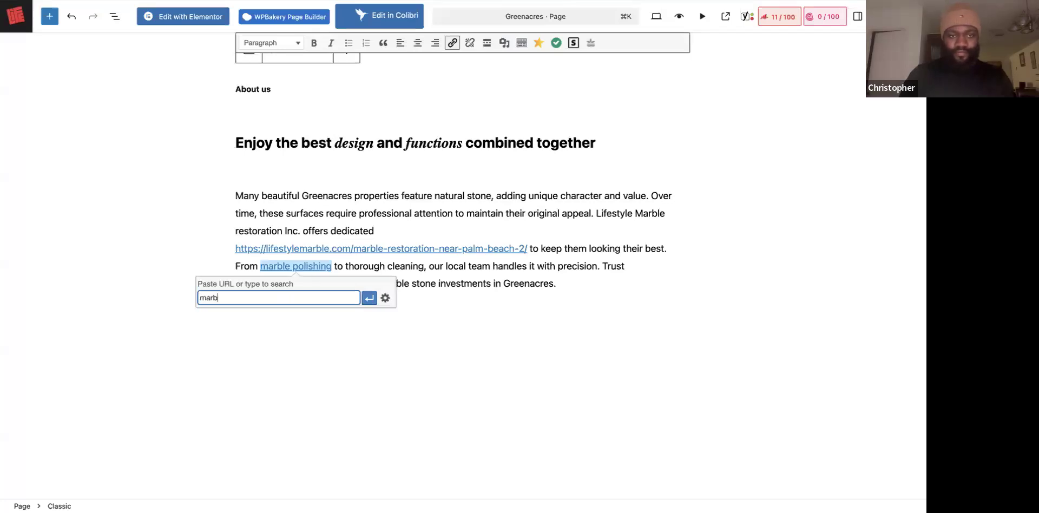
text(marble poli)
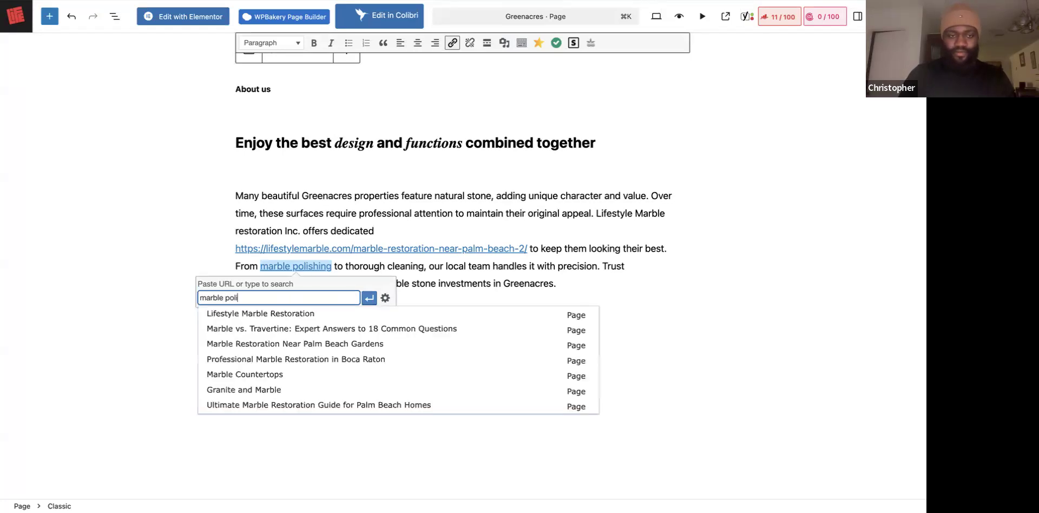
text(shing)
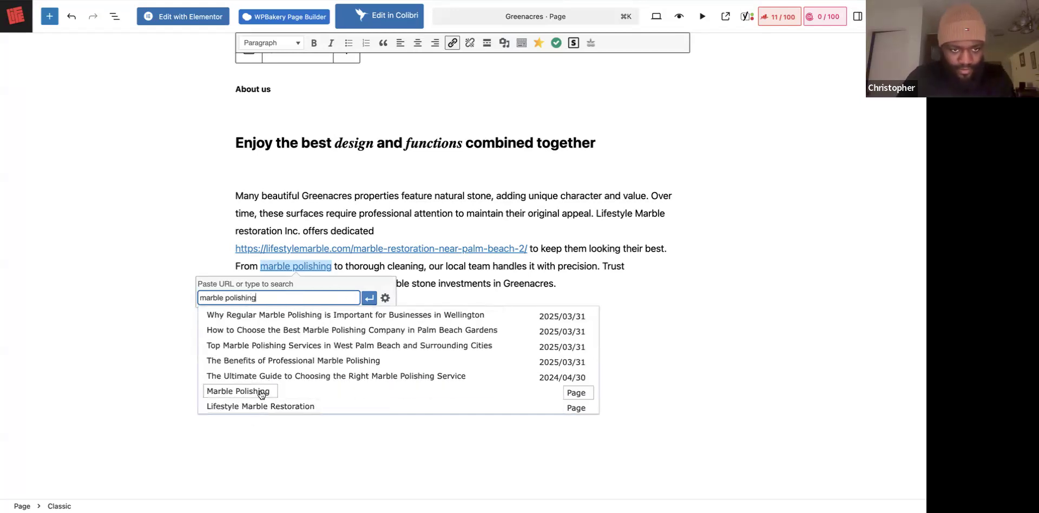
click(261, 392)
Apply the marble polishing link and delete the raw palm-beach URL text.
click(369, 298)
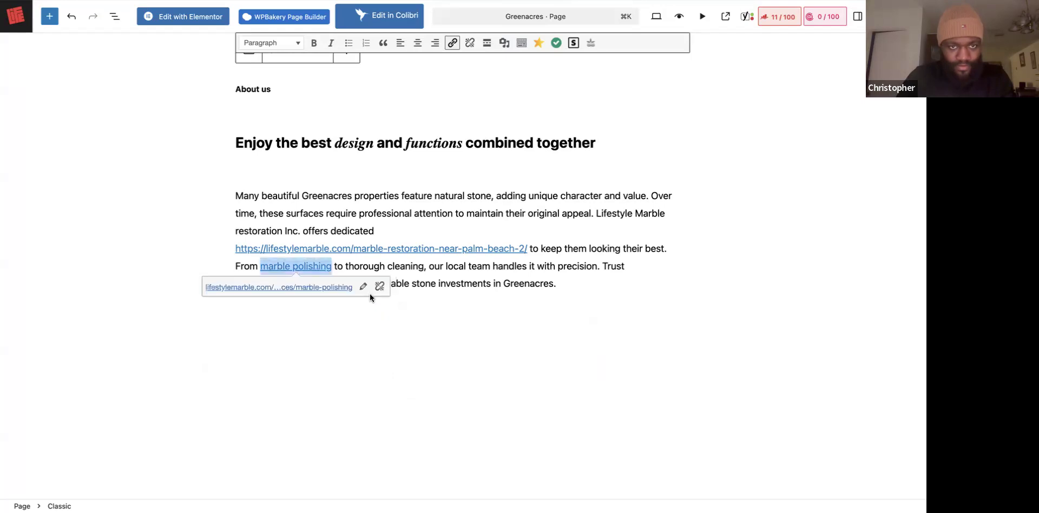
click(461, 283)
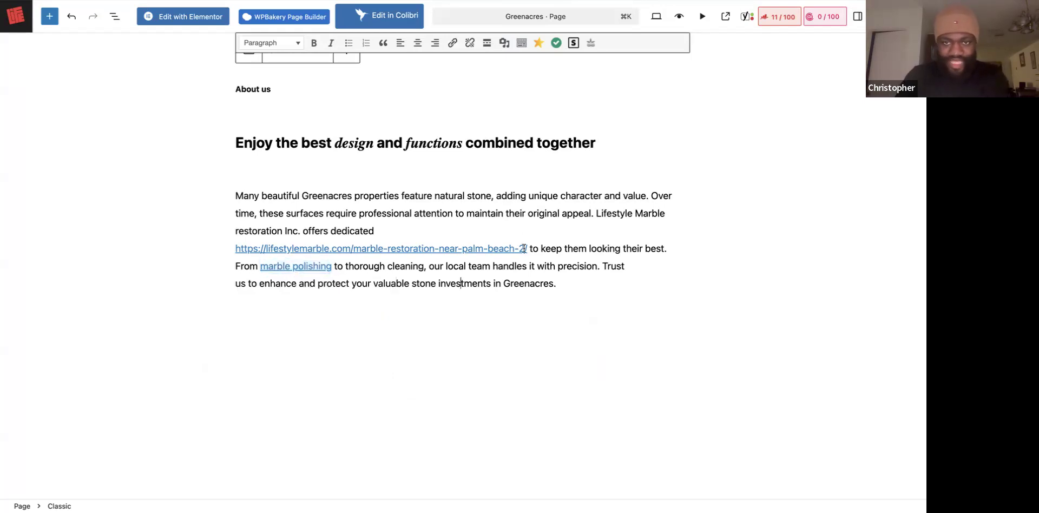
drag(528, 249, 491, 247)
drag(368, 253, 237, 252)
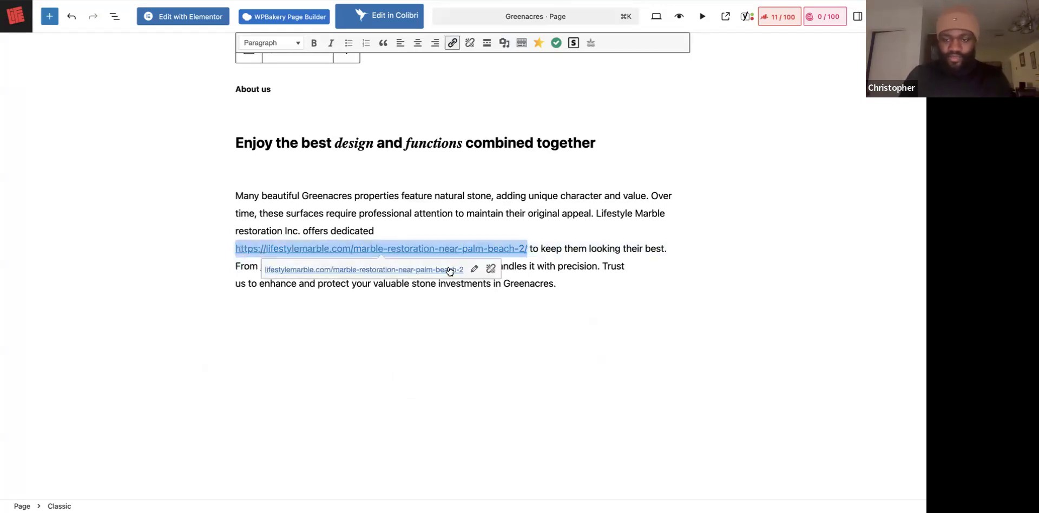
key(BackSpace)
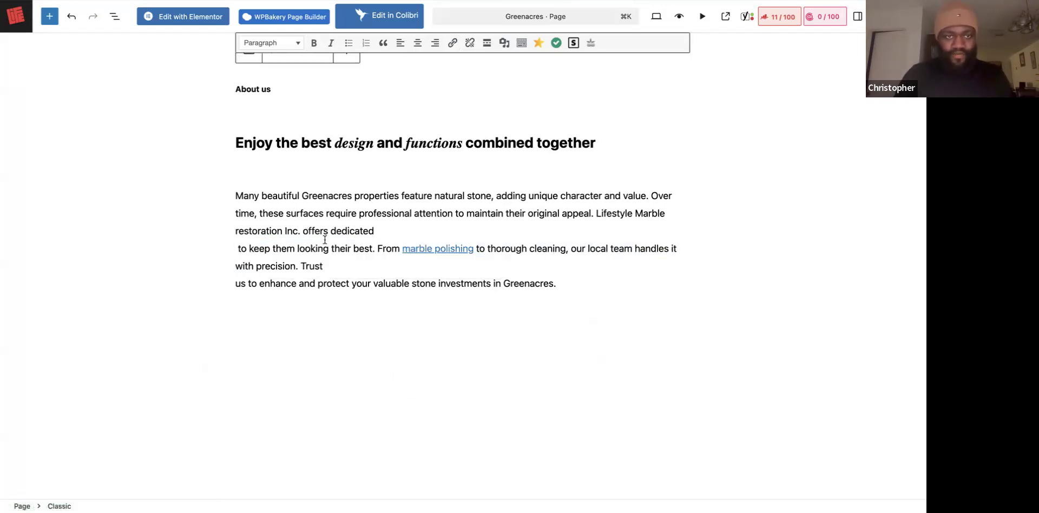
Type 'services' in its place and link it to the Services page.
text(services)
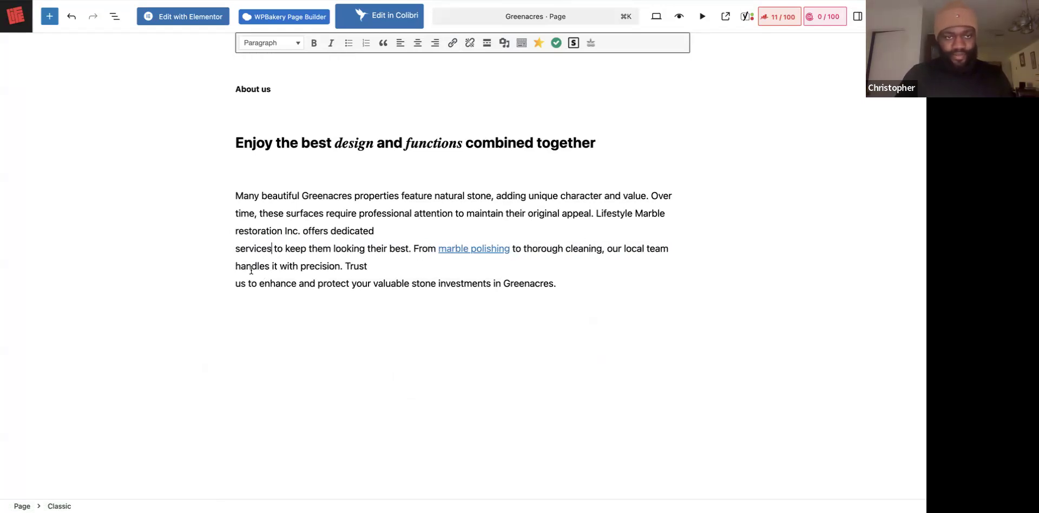
double_click(260, 248)
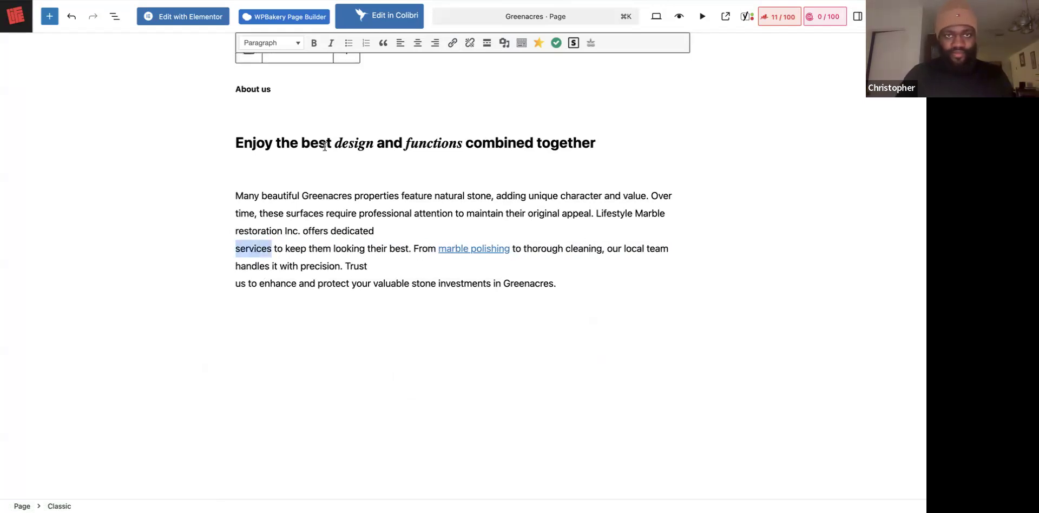
click(453, 42)
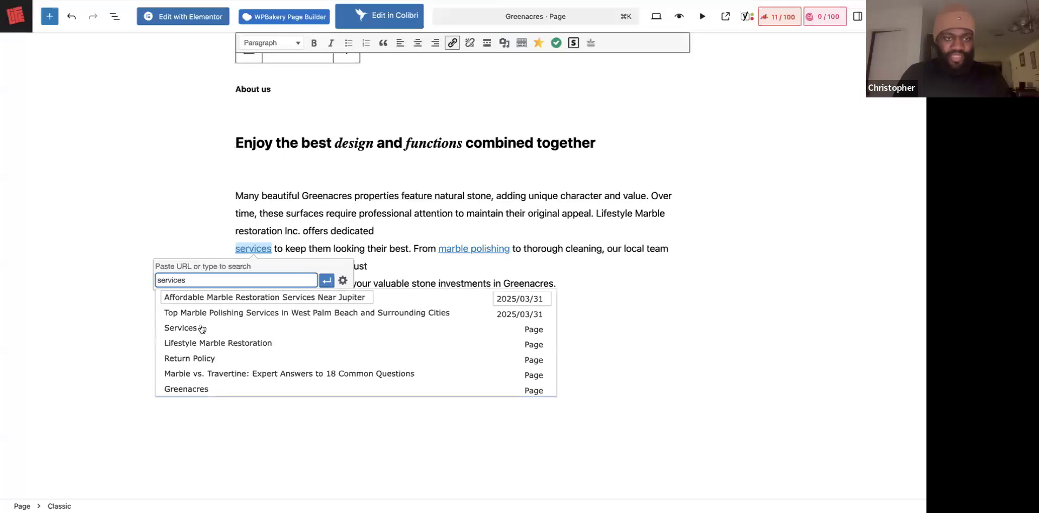
click(200, 327)
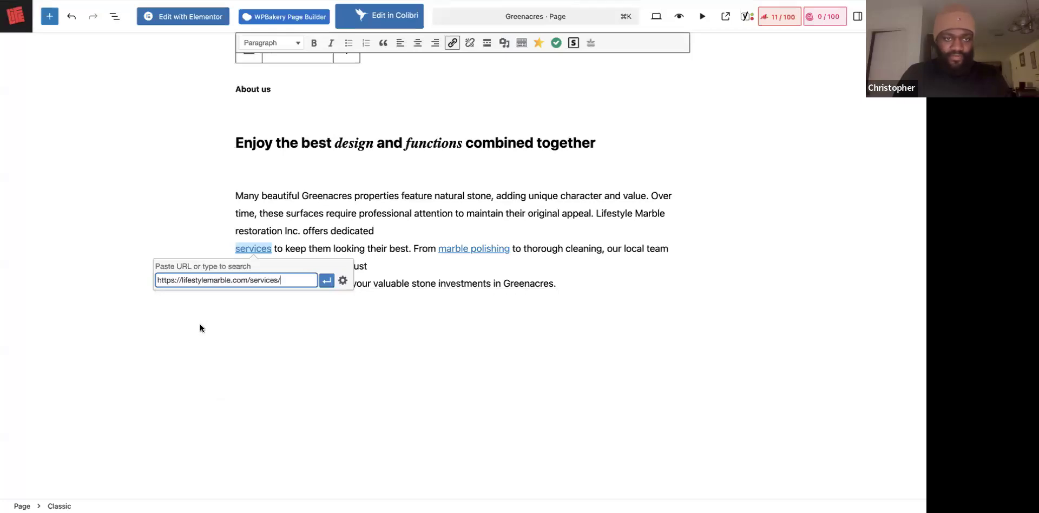
click(327, 280)
click(420, 269)
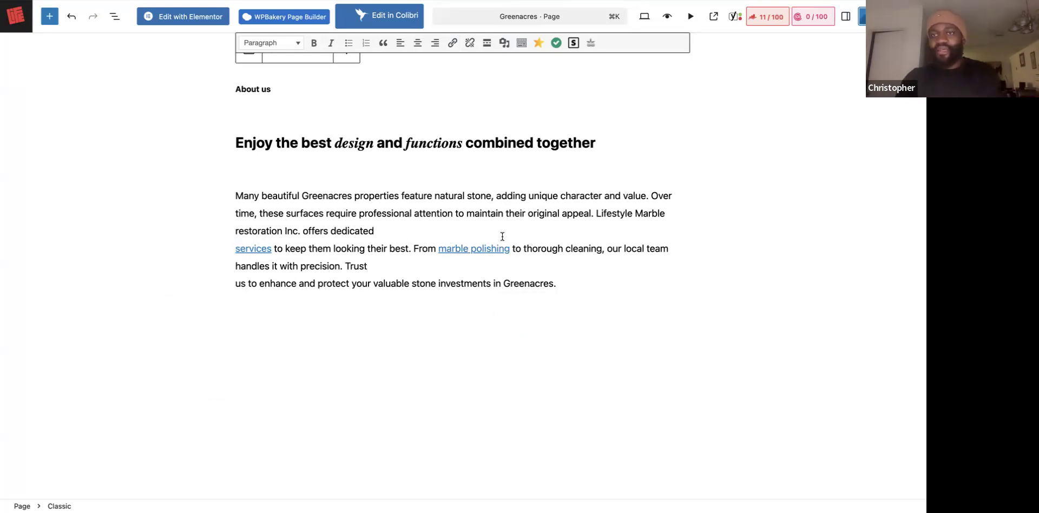
Check the Greenacres paragraph, then refresh the editor with Cmd+R.
scroll(358, 342, down, 6)
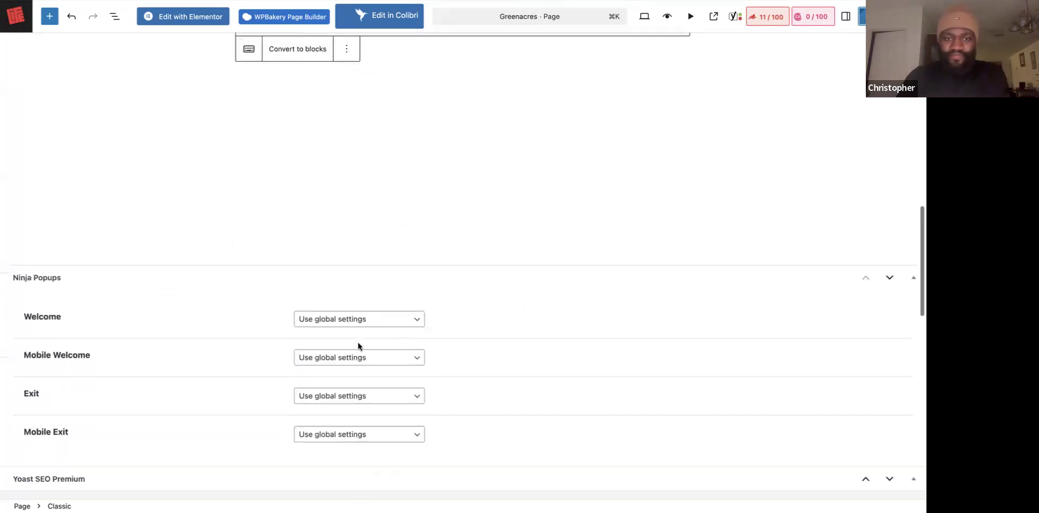
scroll(278, 196, up, 4)
scroll(311, 181, up, 5)
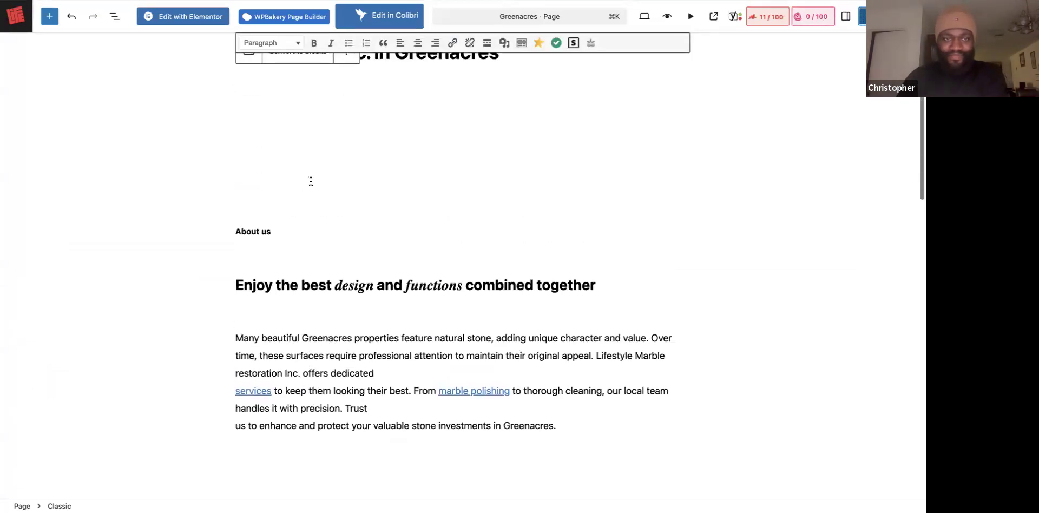
scroll(311, 181, up, 4)
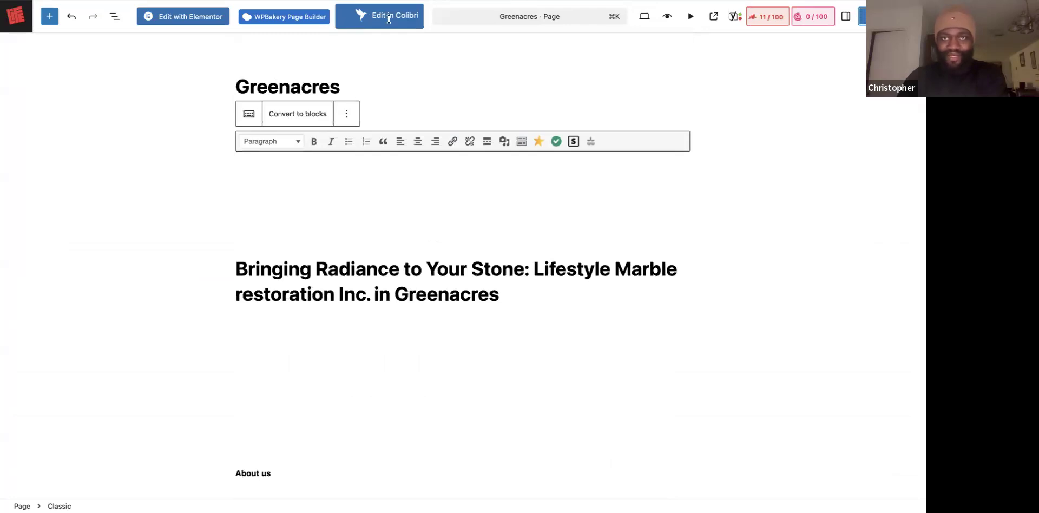
scroll(539, 286, down, 7)
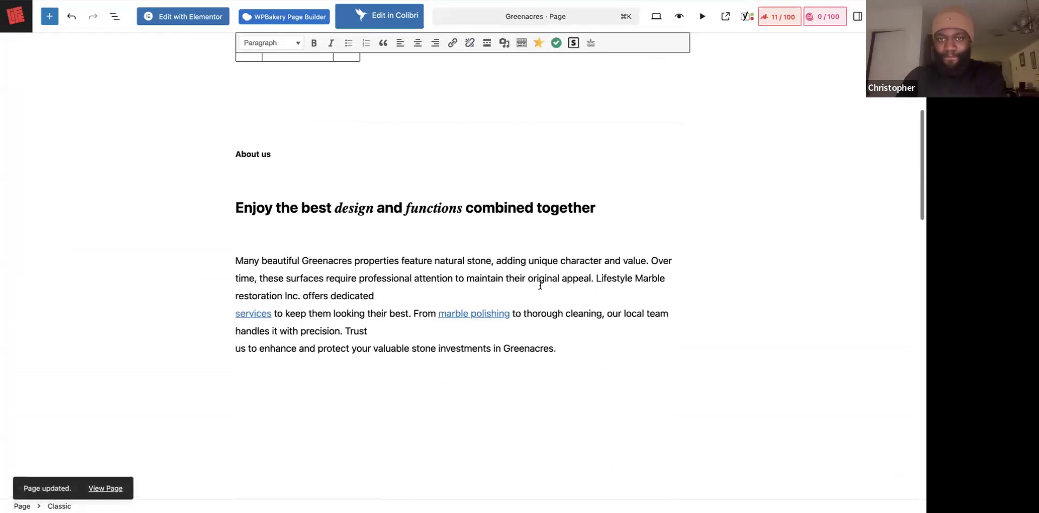
scroll(540, 285, down, 1)
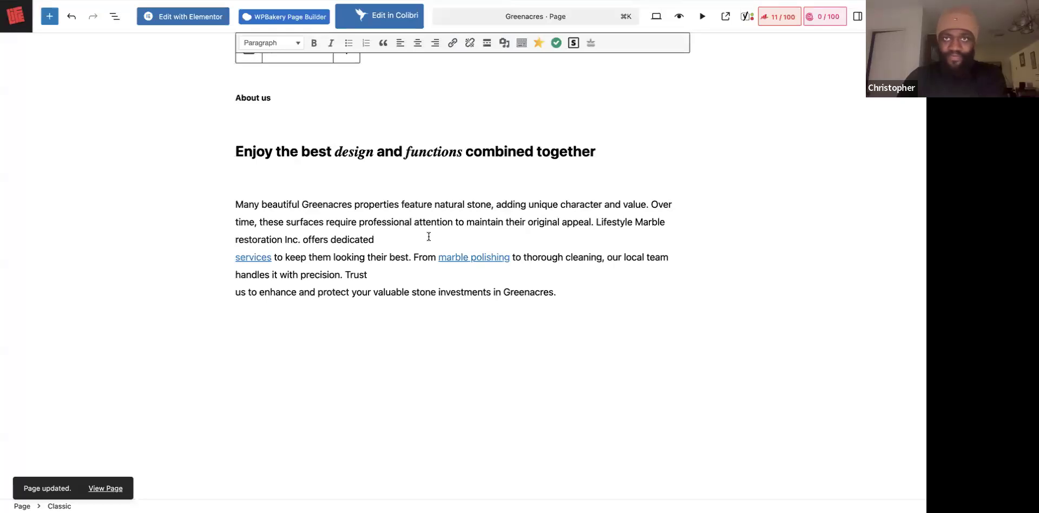
key(super+r)
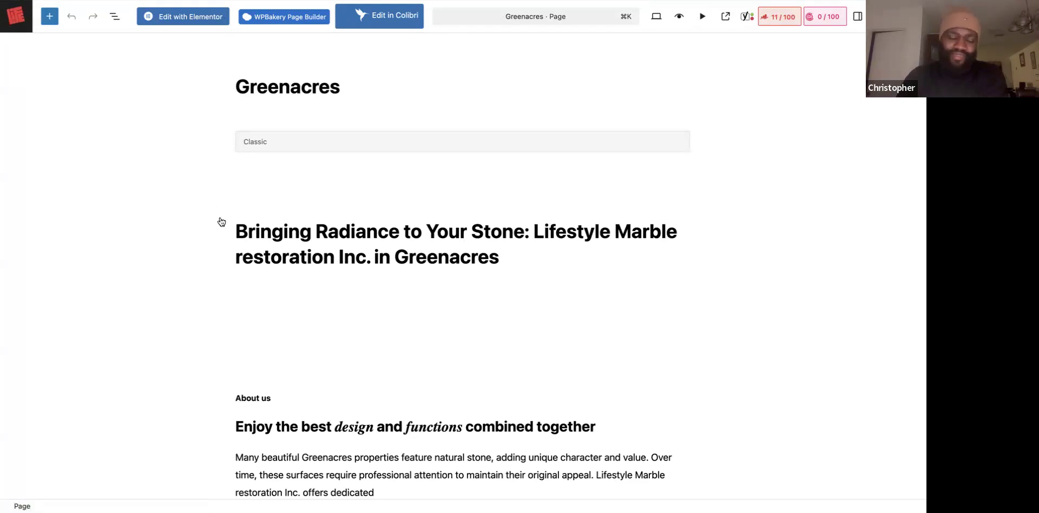
Scroll the 42 'service' search results in the Pages list to locate the Delray Beach row.
scroll(346, 329, down, 6)
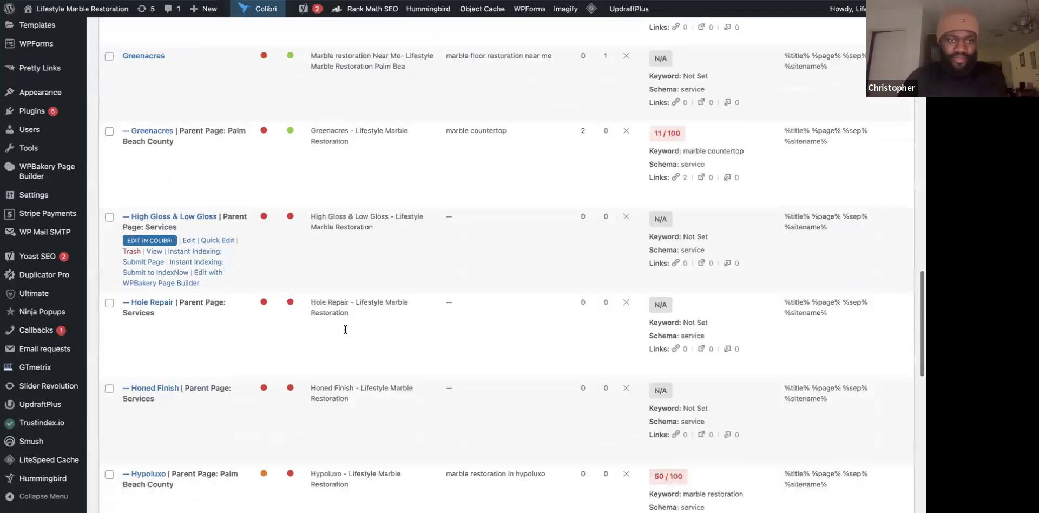
scroll(345, 329, down, 3)
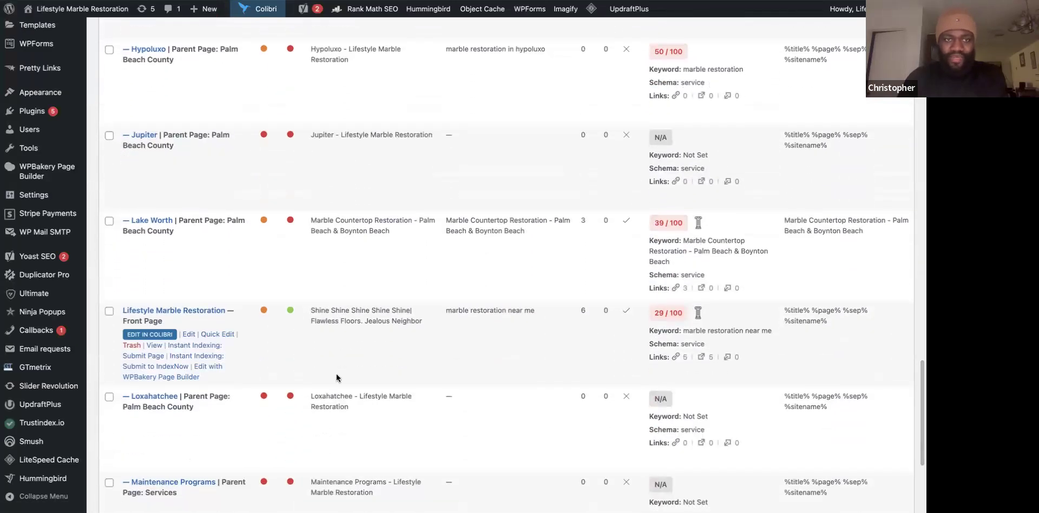
scroll(338, 378, up, 20)
scroll(540, 395, down, 8)
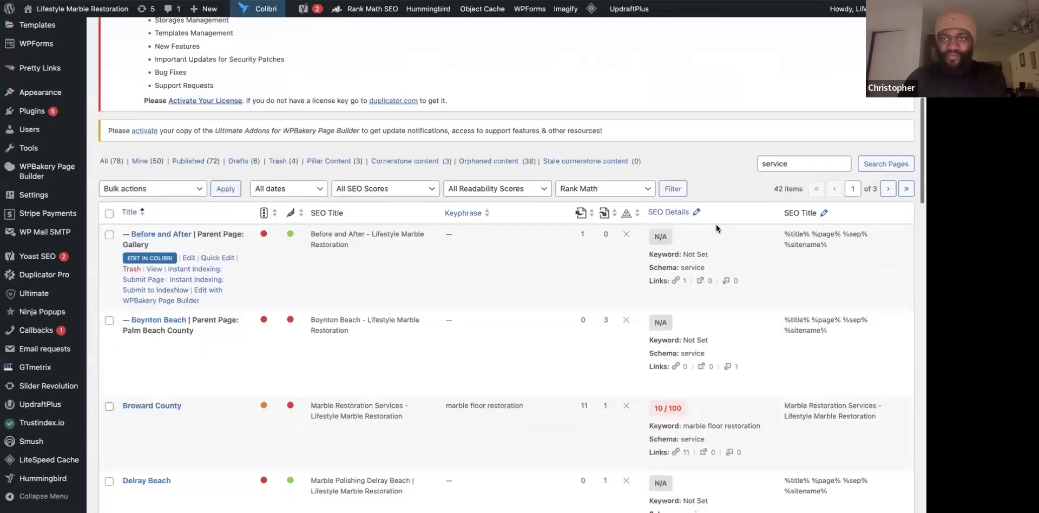
scroll(499, 302, down, 12)
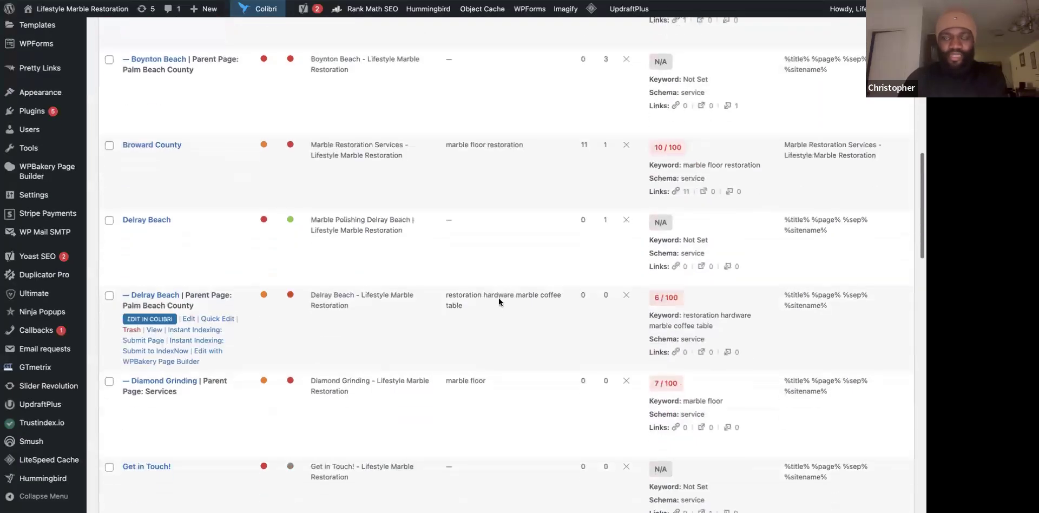
scroll(499, 302, down, 9)
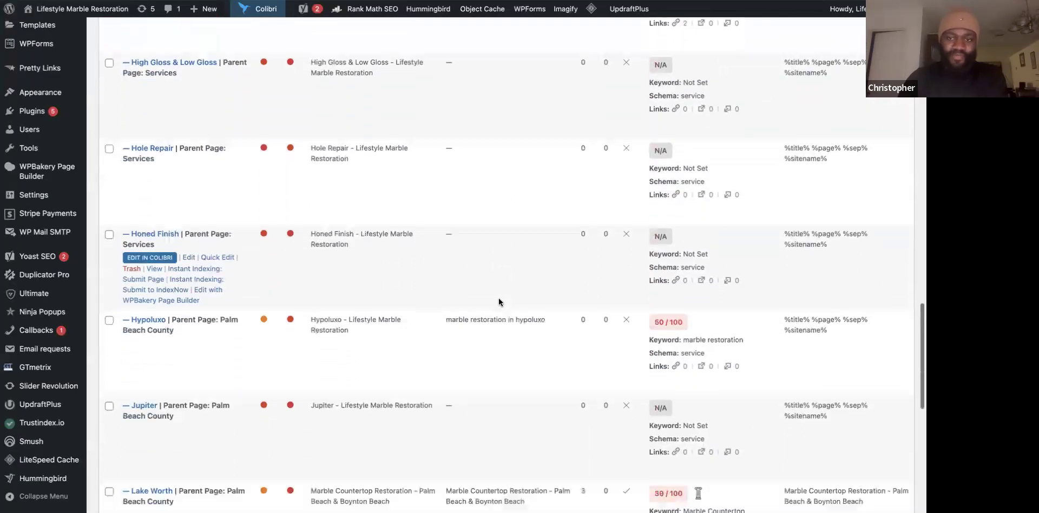
scroll(531, 350, down, 6)
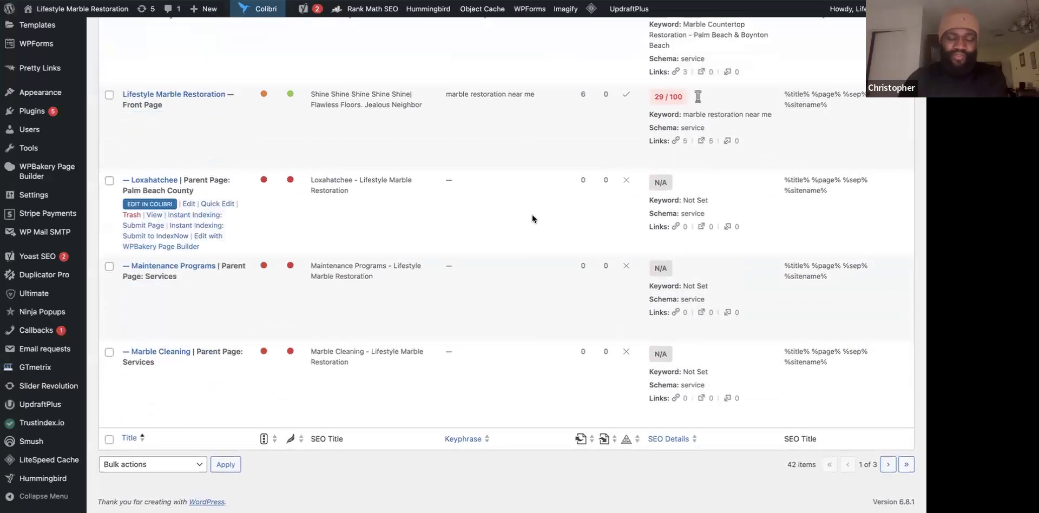
scroll(531, 214, up, 20)
scroll(531, 214, up, 10)
scroll(505, 391, down, 9)
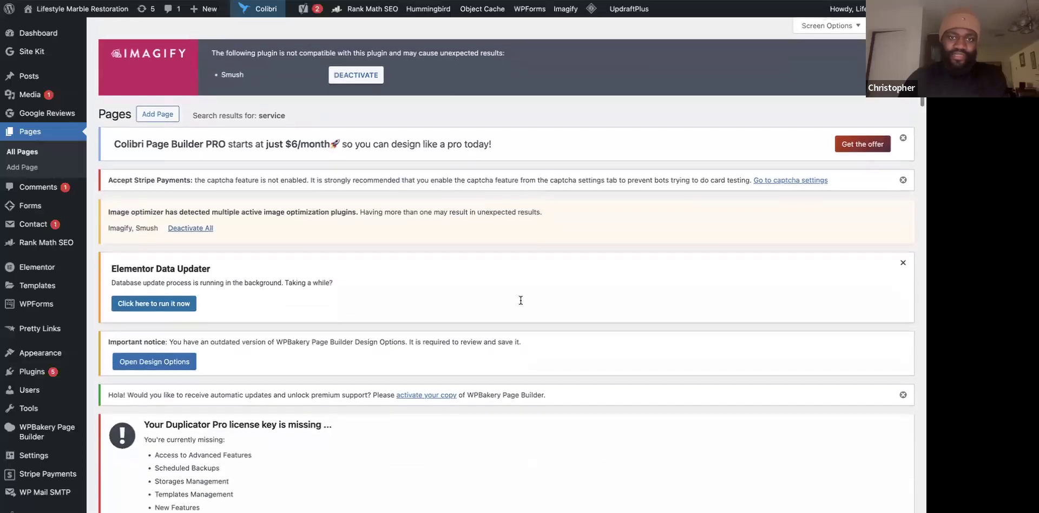
scroll(505, 391, down, 1)
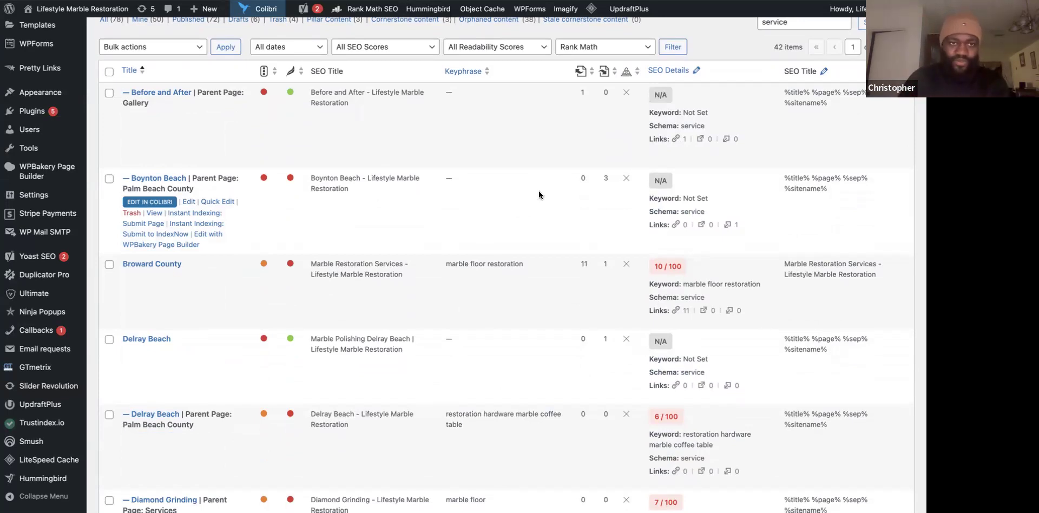
scroll(381, 343, down, 2)
scroll(380, 344, down, 2)
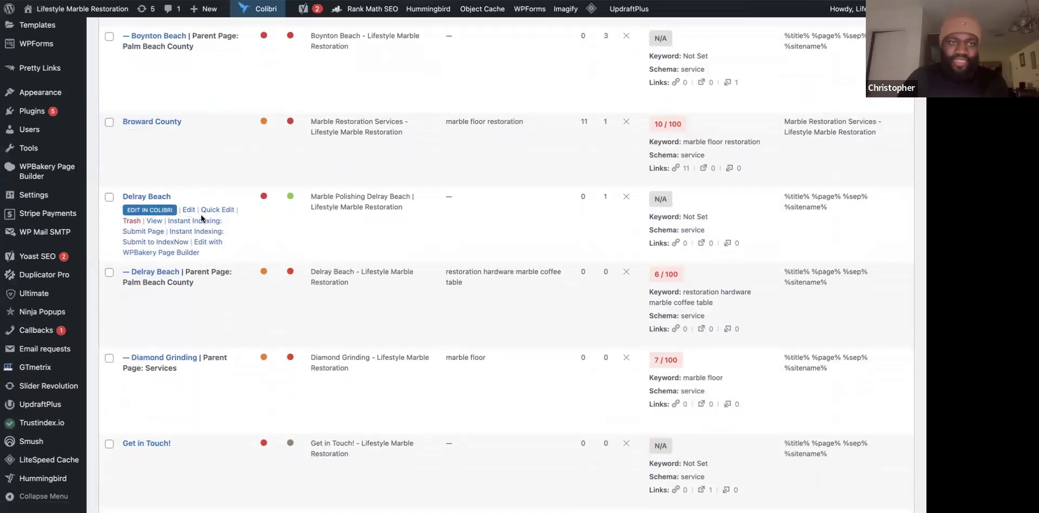
Open the Delray Beach page for editing and scroll down to its Yoast SEO fields.
click(189, 211)
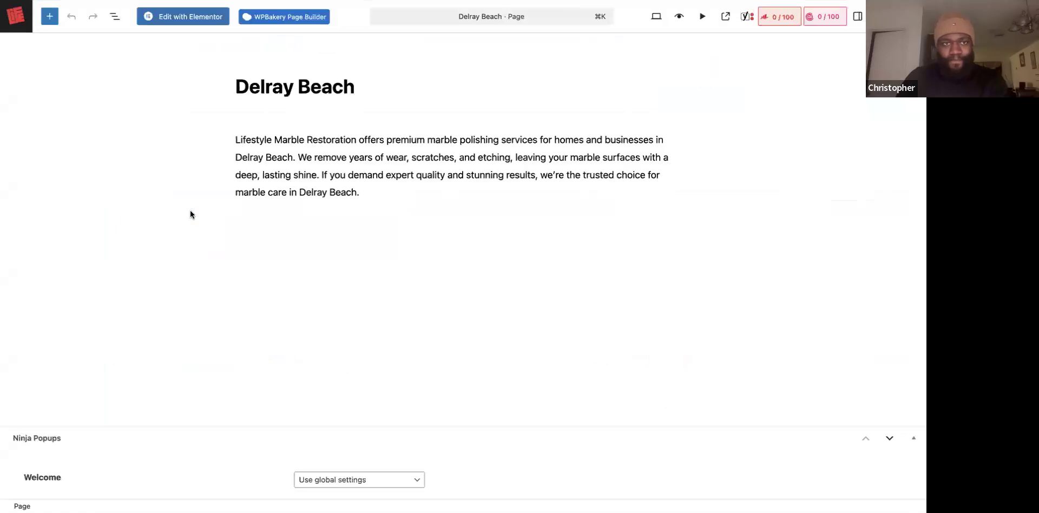
scroll(291, 252, down, 10)
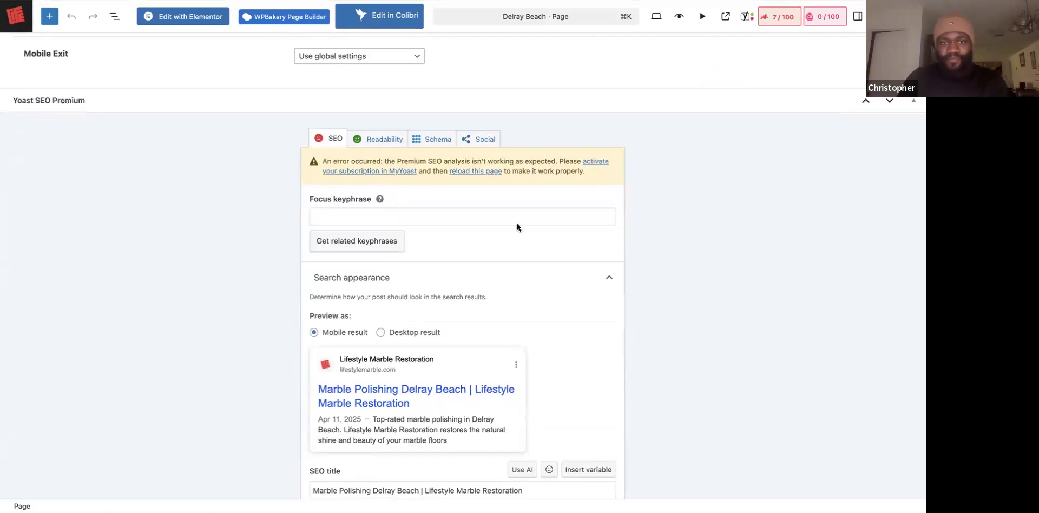
scroll(488, 325, down, 1)
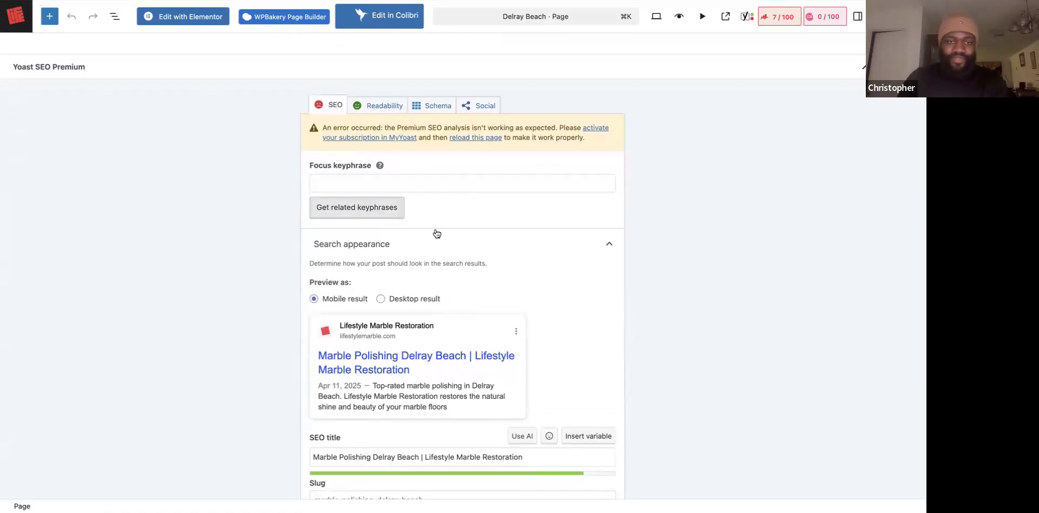
scroll(513, 255, down, 1)
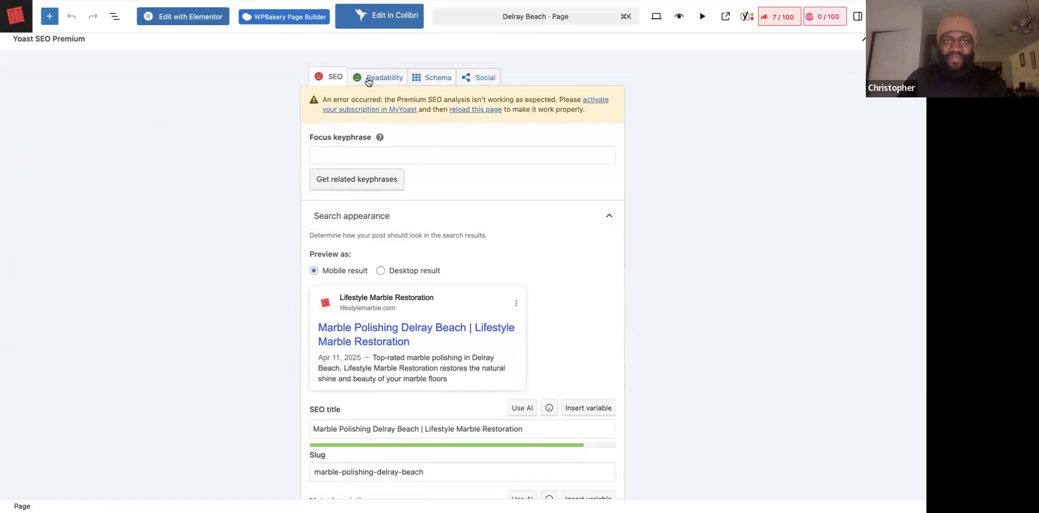
click(472, 157)
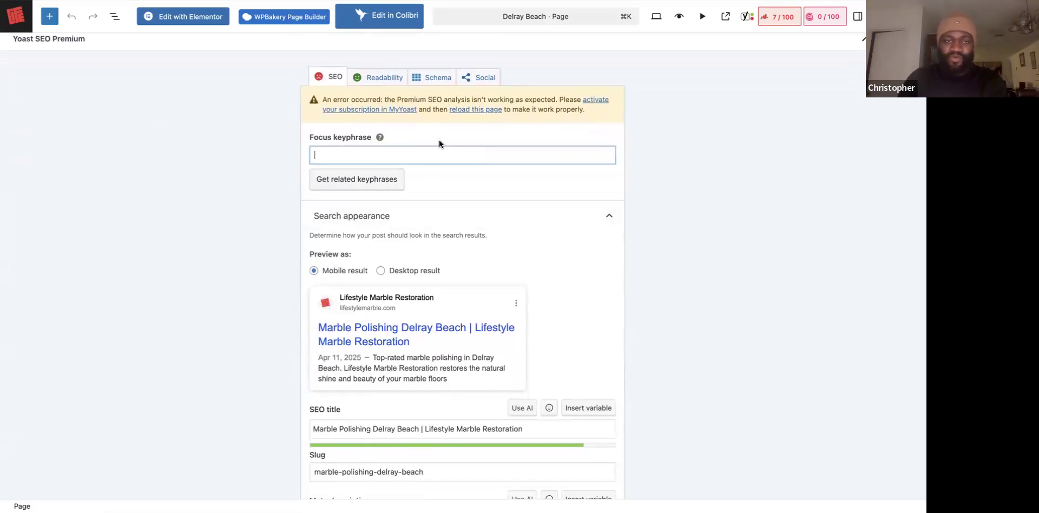
scroll(457, 273, down, 3)
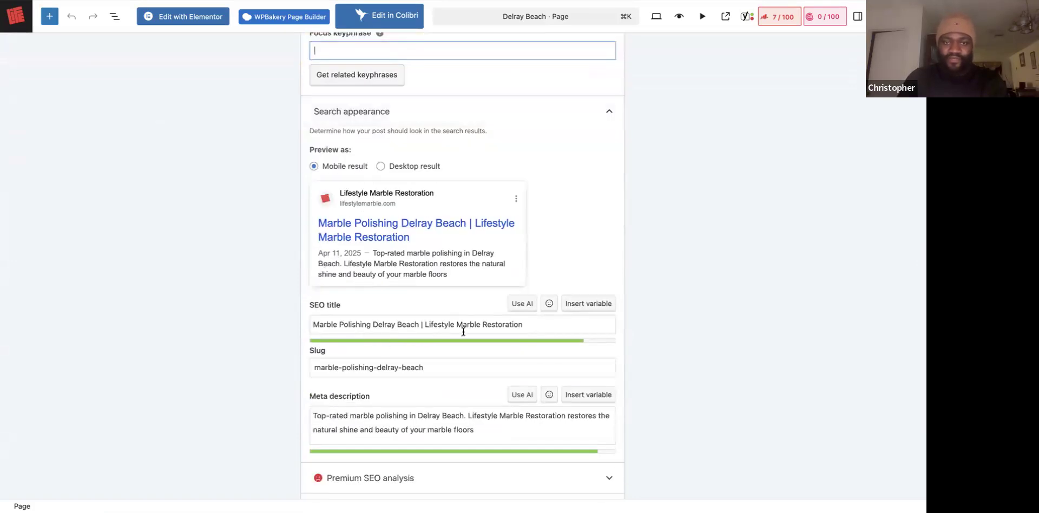
scroll(475, 357, down, 4)
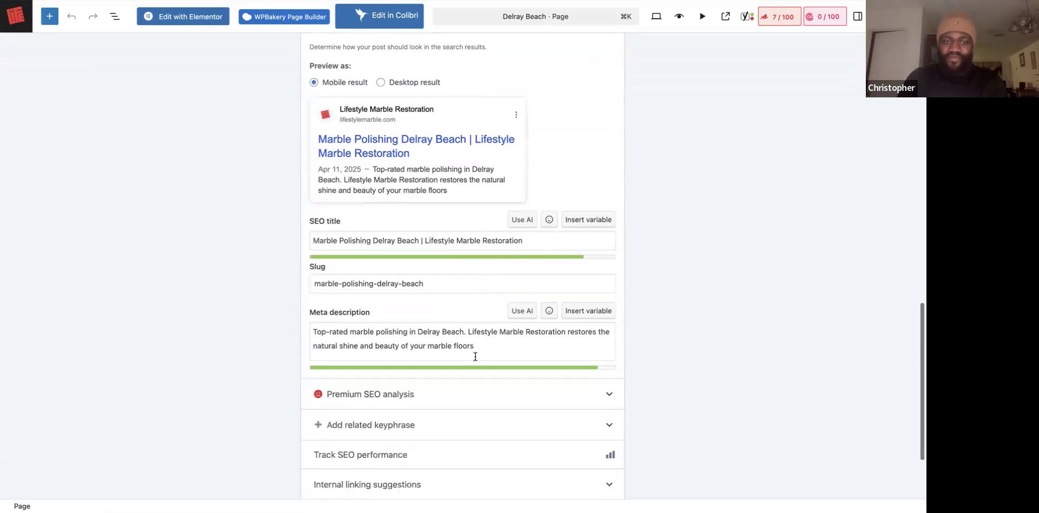
scroll(475, 356, down, 2)
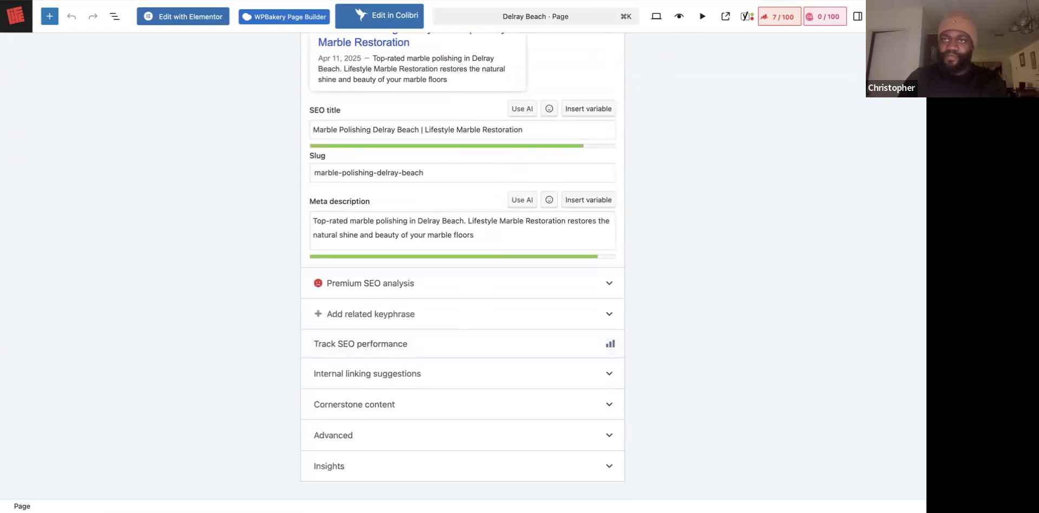
scroll(424, 186, up, 12)
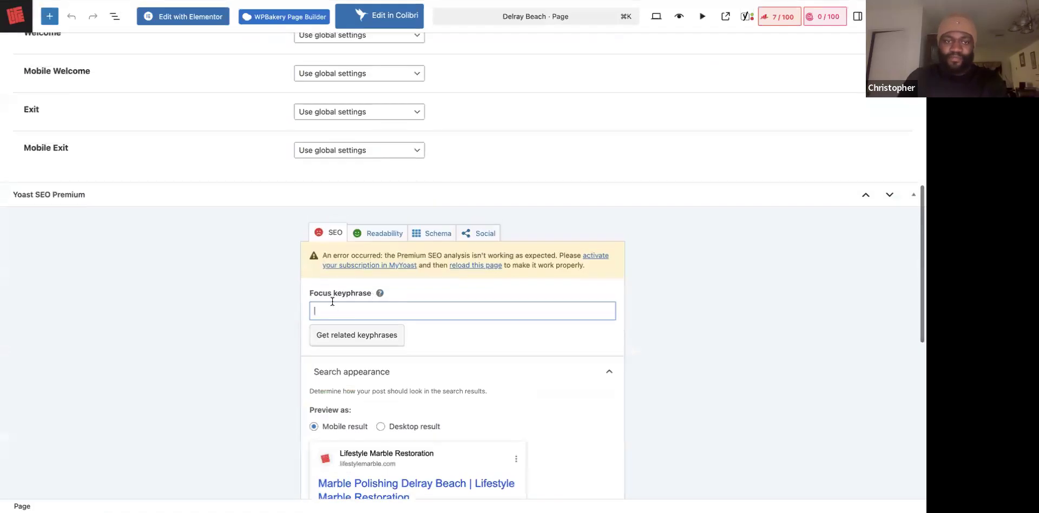
scroll(379, 303, down, 10)
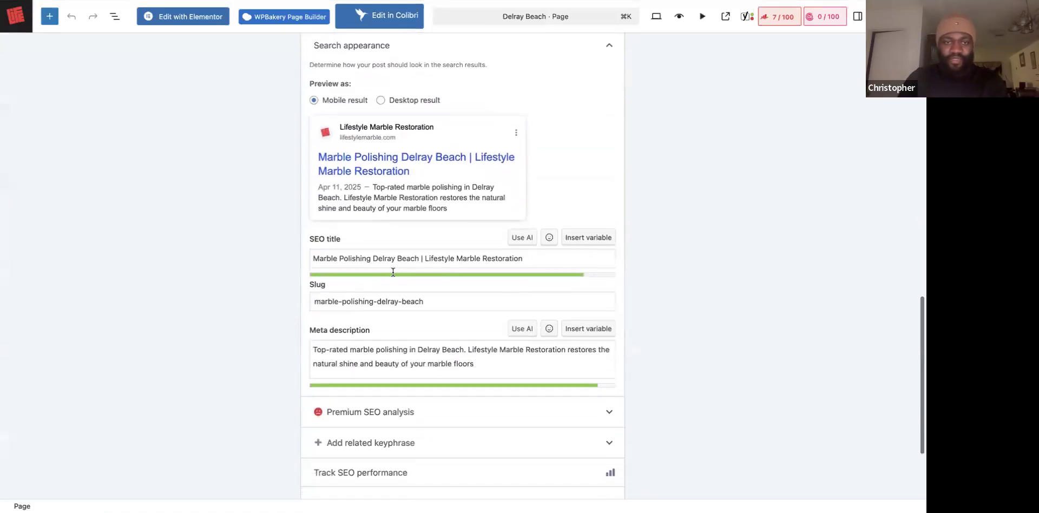
Copy the Yoast SEO title into Focus keyphrase: 'Marble Polishing Delray Beach | Lifestyle Marble Restoration'.
triple_click(408, 261)
right_click(430, 258)
click(431, 238)
scroll(389, 92, up, 2)
click(391, 73)
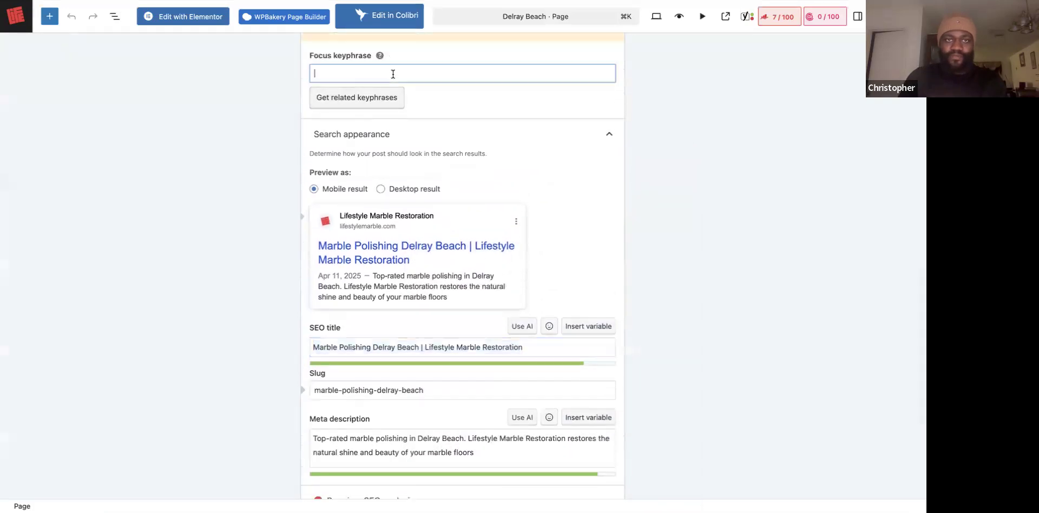
key(super+v)
click(763, 138)
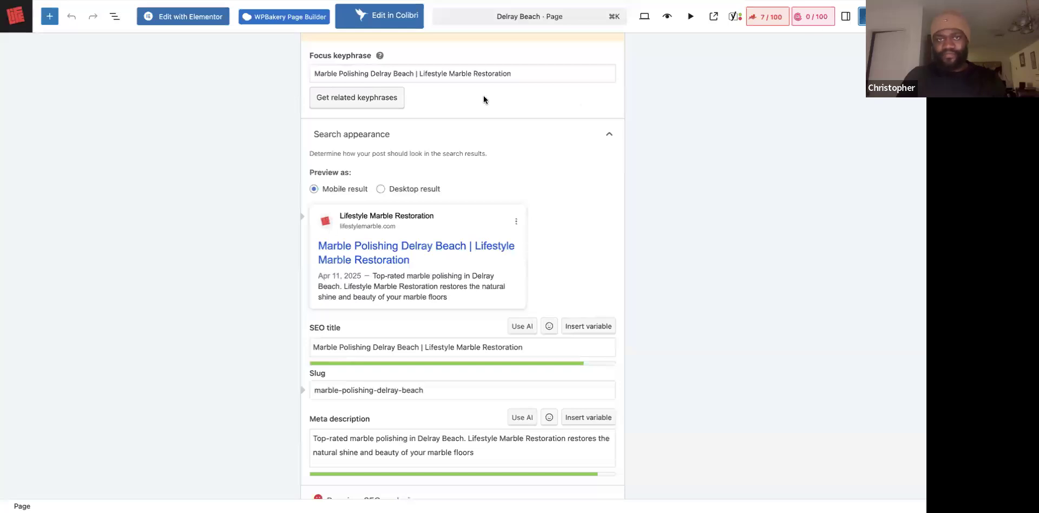
scroll(483, 96, up, 5)
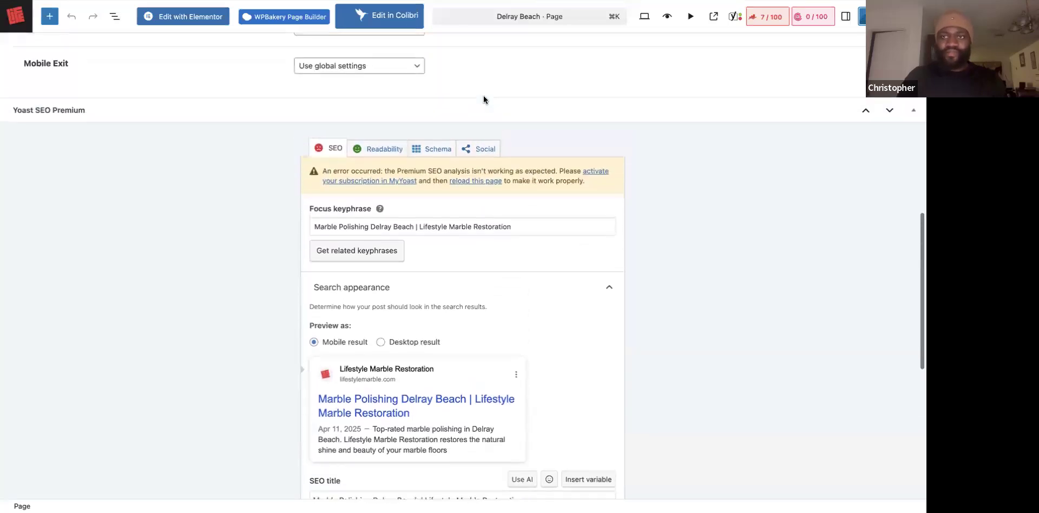
Back in All Pages, scroll past Hole Repair, Hypoluxo and Lake Worth to check Delray Beach's keyphrase.
scroll(483, 98, up, 8)
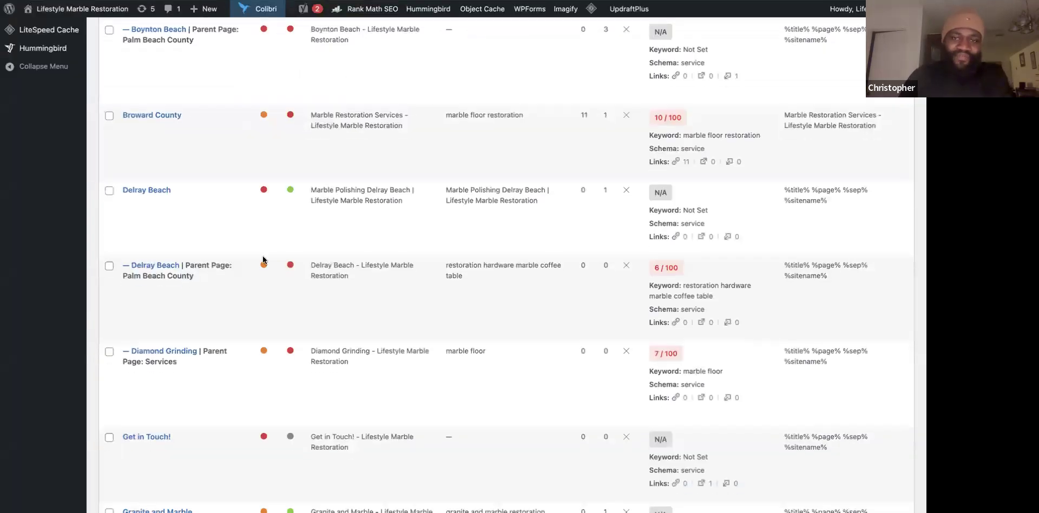
scroll(262, 256, down, 2)
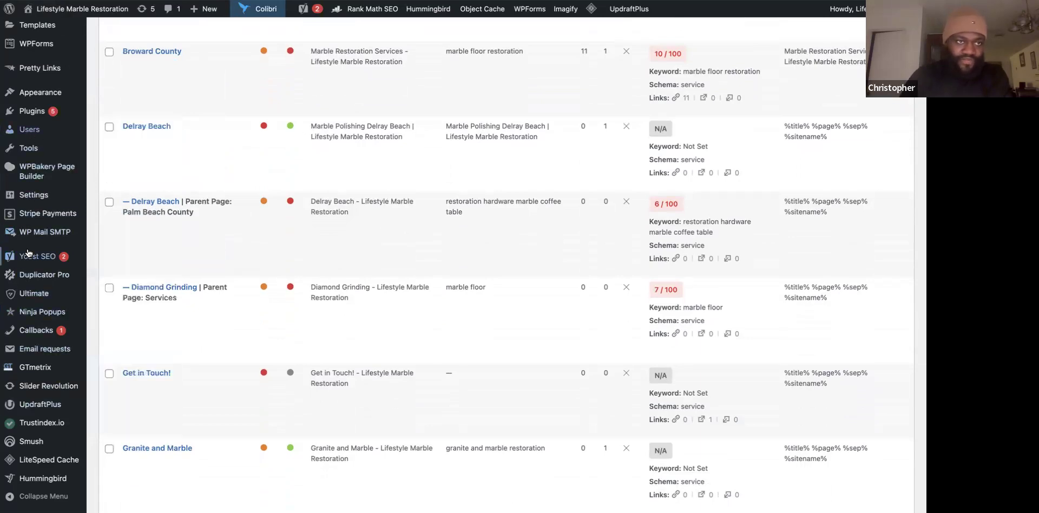
scroll(30, 138, down, 10)
mouse_move(27, 114)
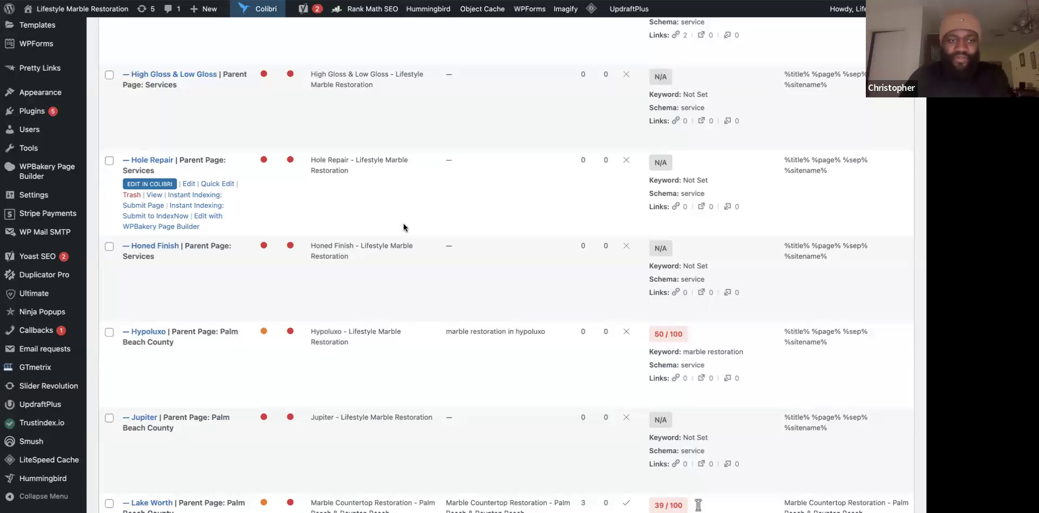
scroll(511, 371, down, 1)
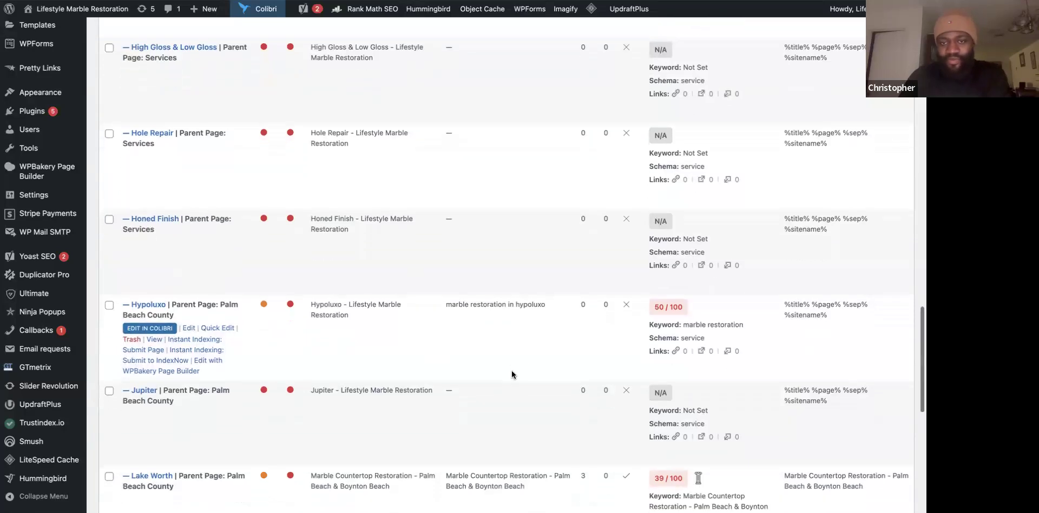